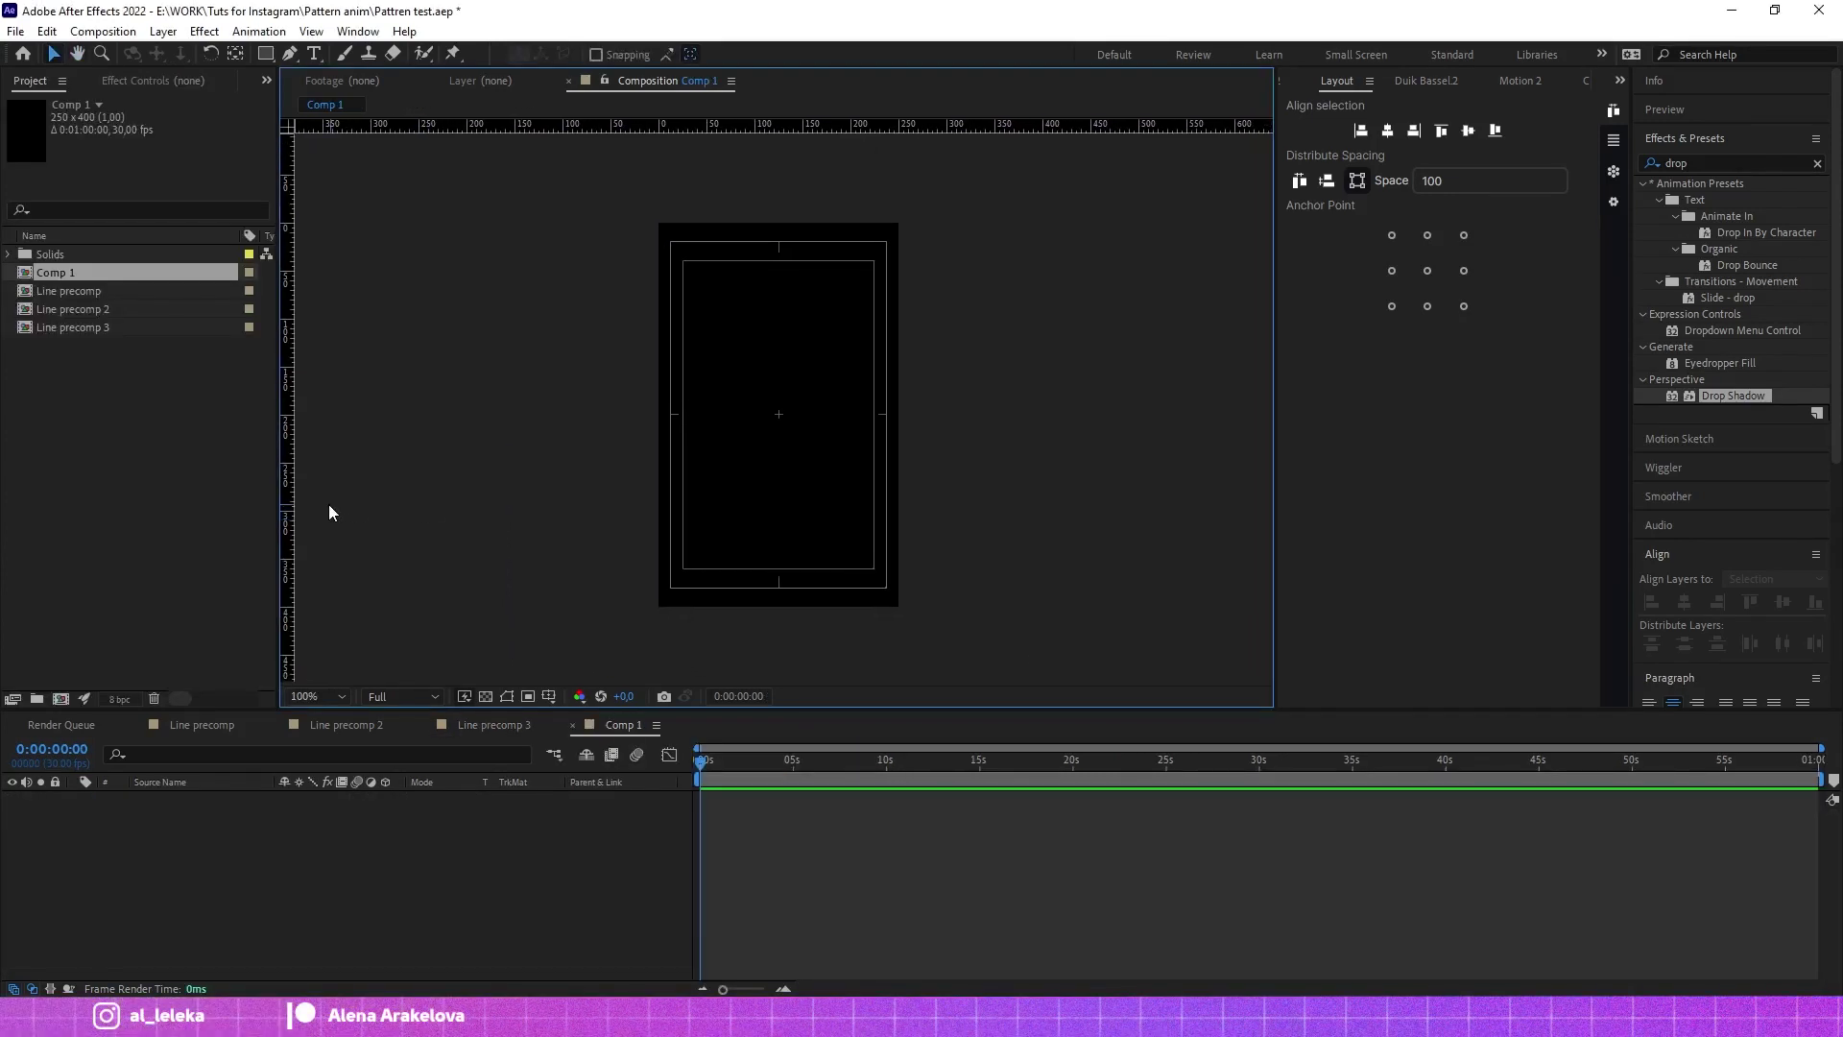
# Step: Place a vertical guide at the composition's centre and draw a straight, roughly vertical two-point line with the Pen tool
pyautogui.moveTo(286, 501); pyautogui.dragTo(779, 406)
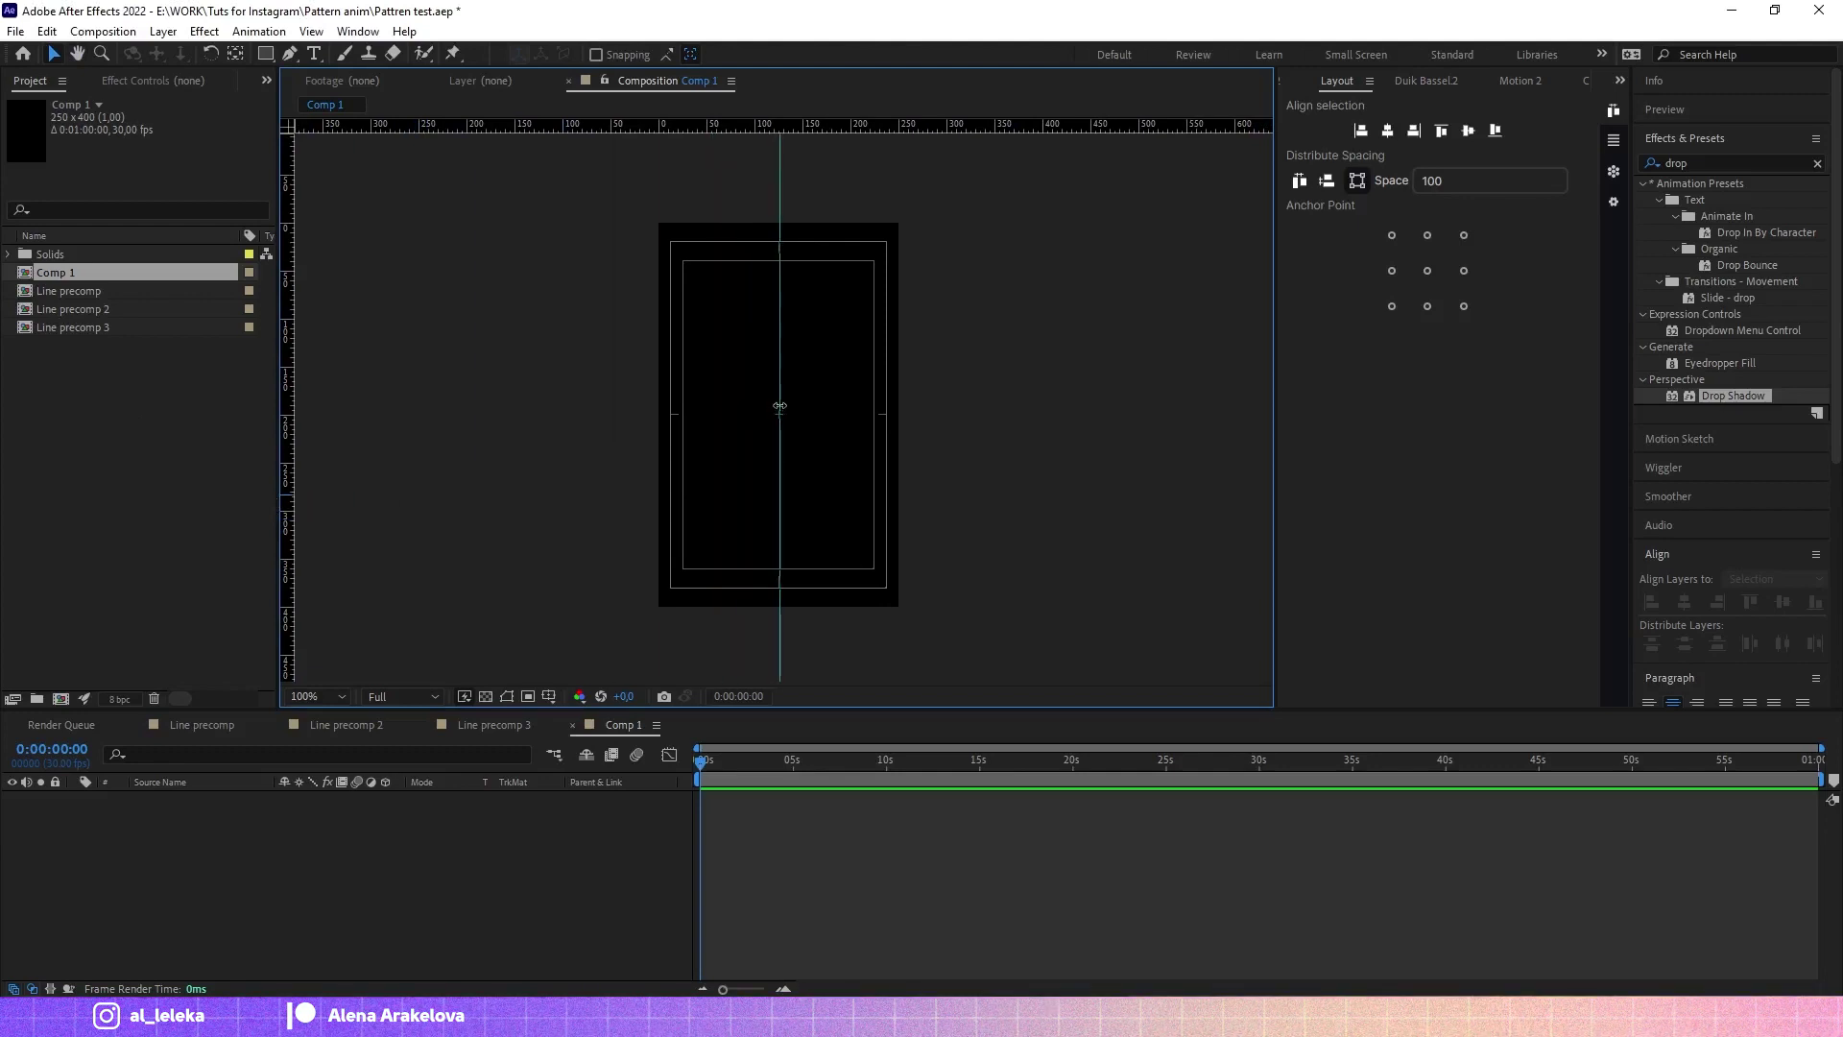
pyautogui.click(290, 57)
pyautogui.click(810, 530)
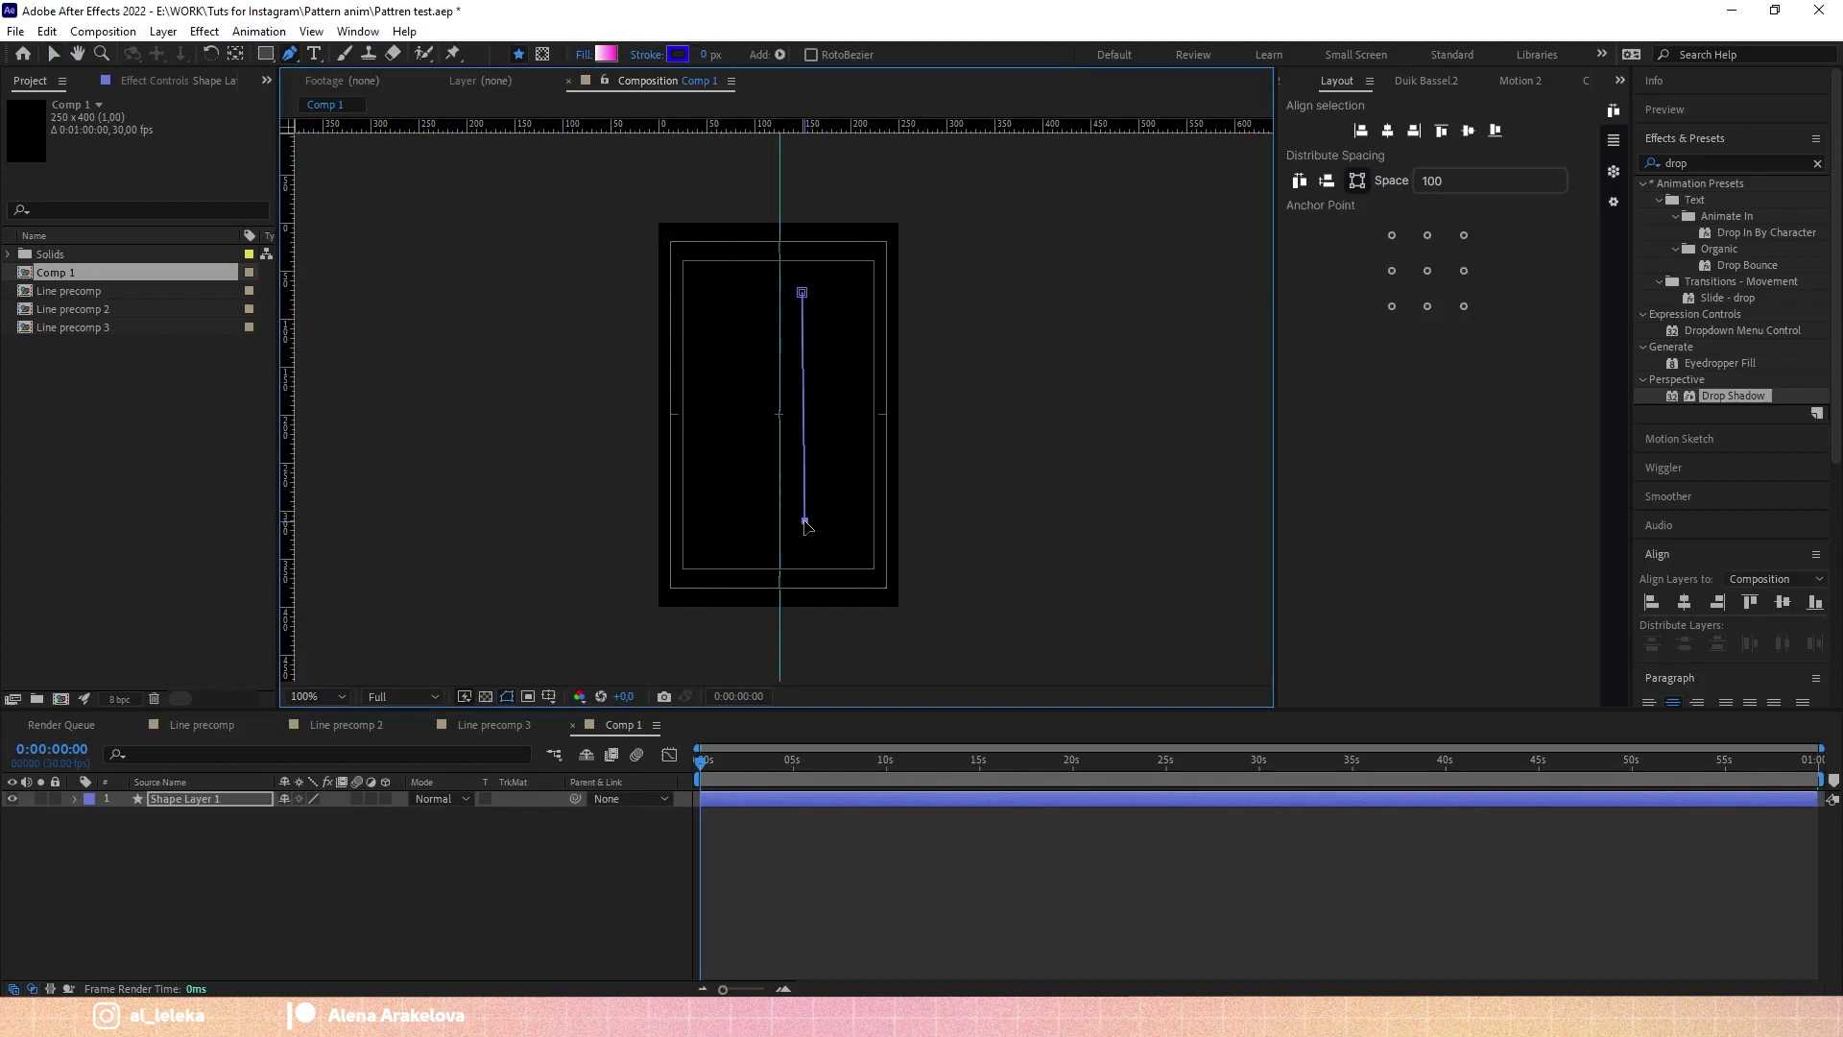
# Step: Toggle Snap to Guides and move both end points of the line onto the central vertical guide
pyautogui.press('a')
pyautogui.moveTo(806, 524); pyautogui.dragTo(789, 579)
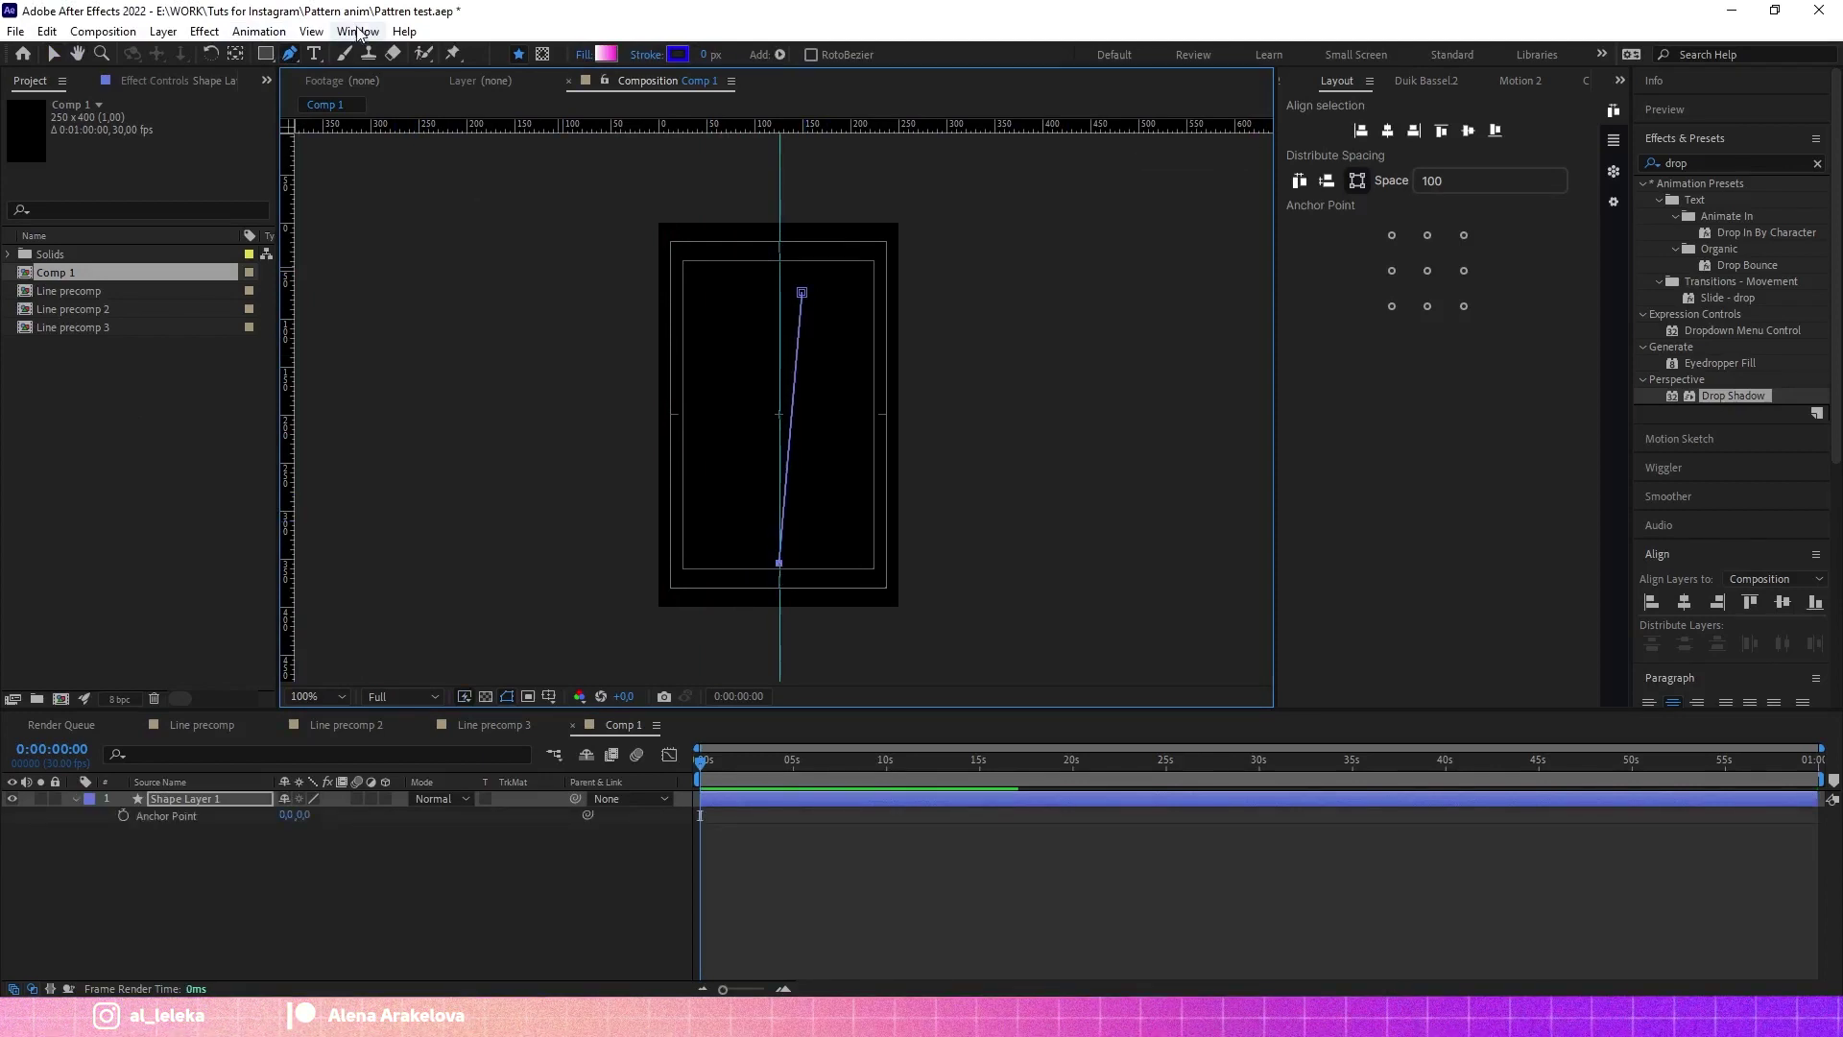
pyautogui.click(311, 31)
pyautogui.click(358, 257)
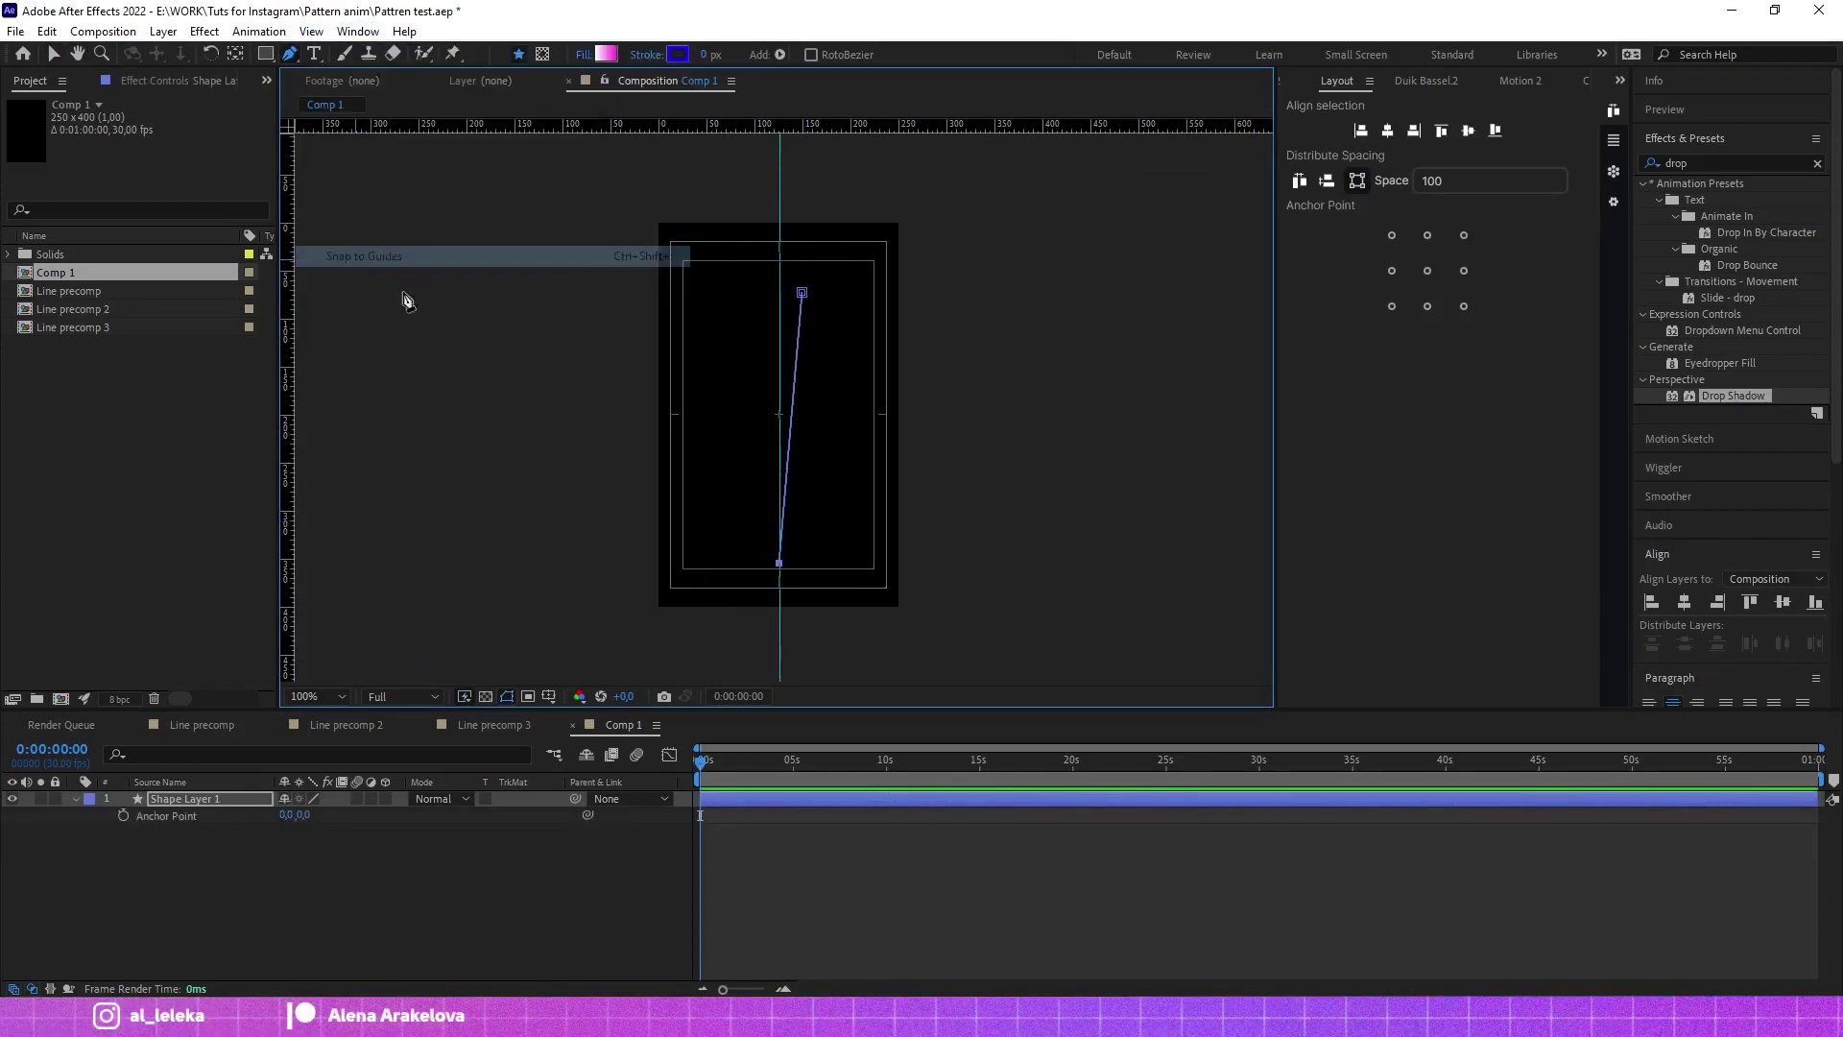
pyautogui.scroll(4, 773, 569)
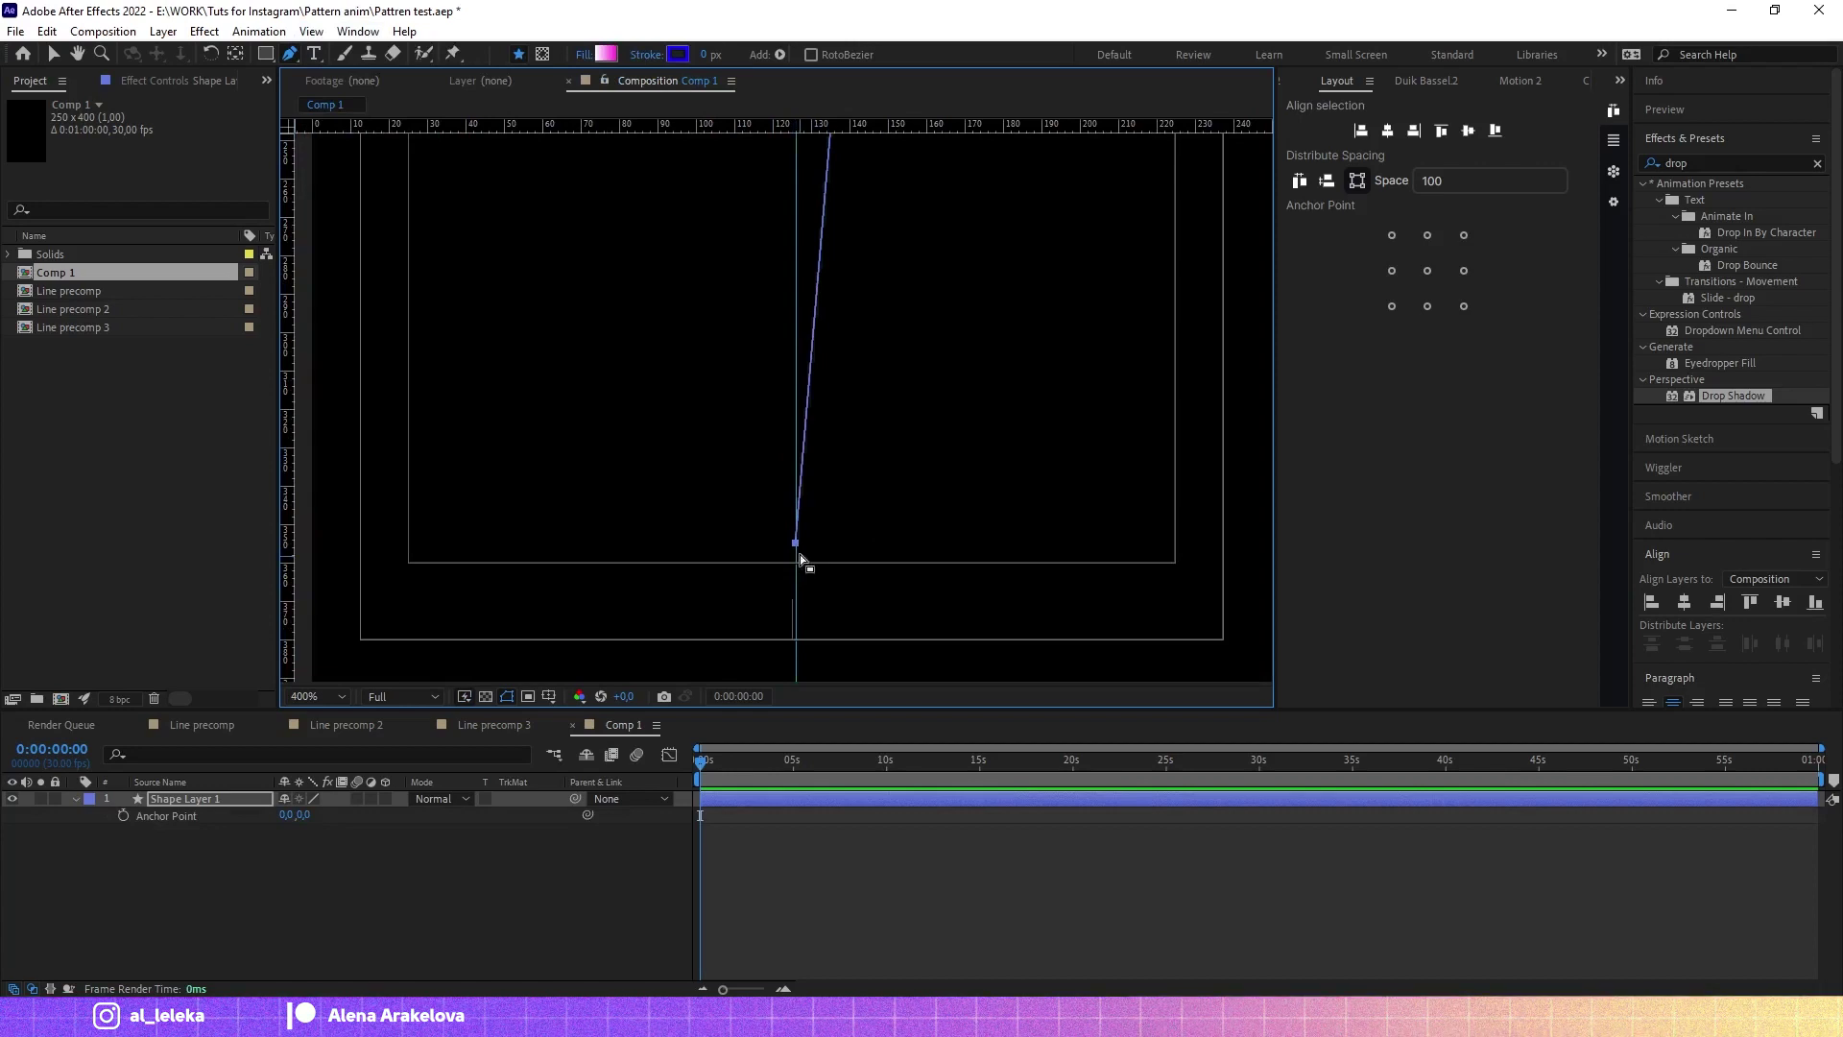
pyautogui.moveTo(804, 555); pyautogui.dragTo(794, 562)
pyautogui.scroll(-4, 884, 334)
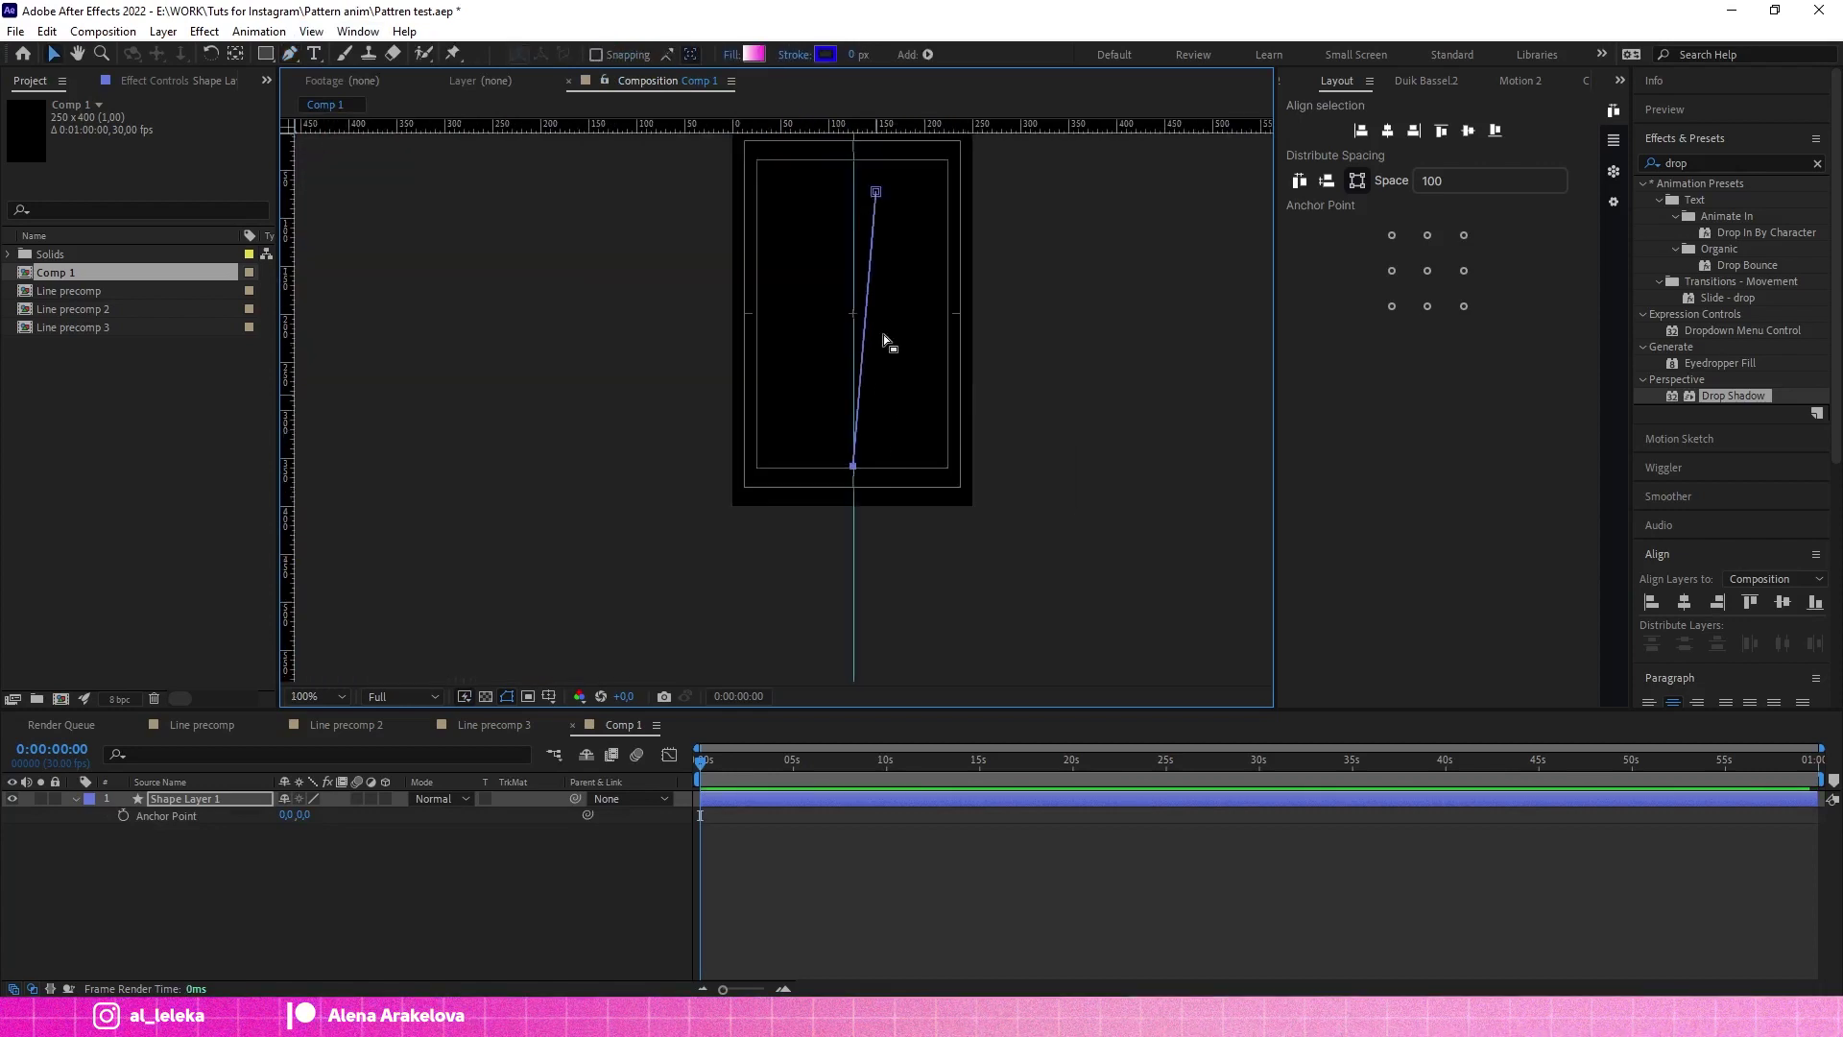
pyautogui.scroll(2, 877, 320)
pyautogui.moveTo(871, 294); pyautogui.dragTo(815, 228)
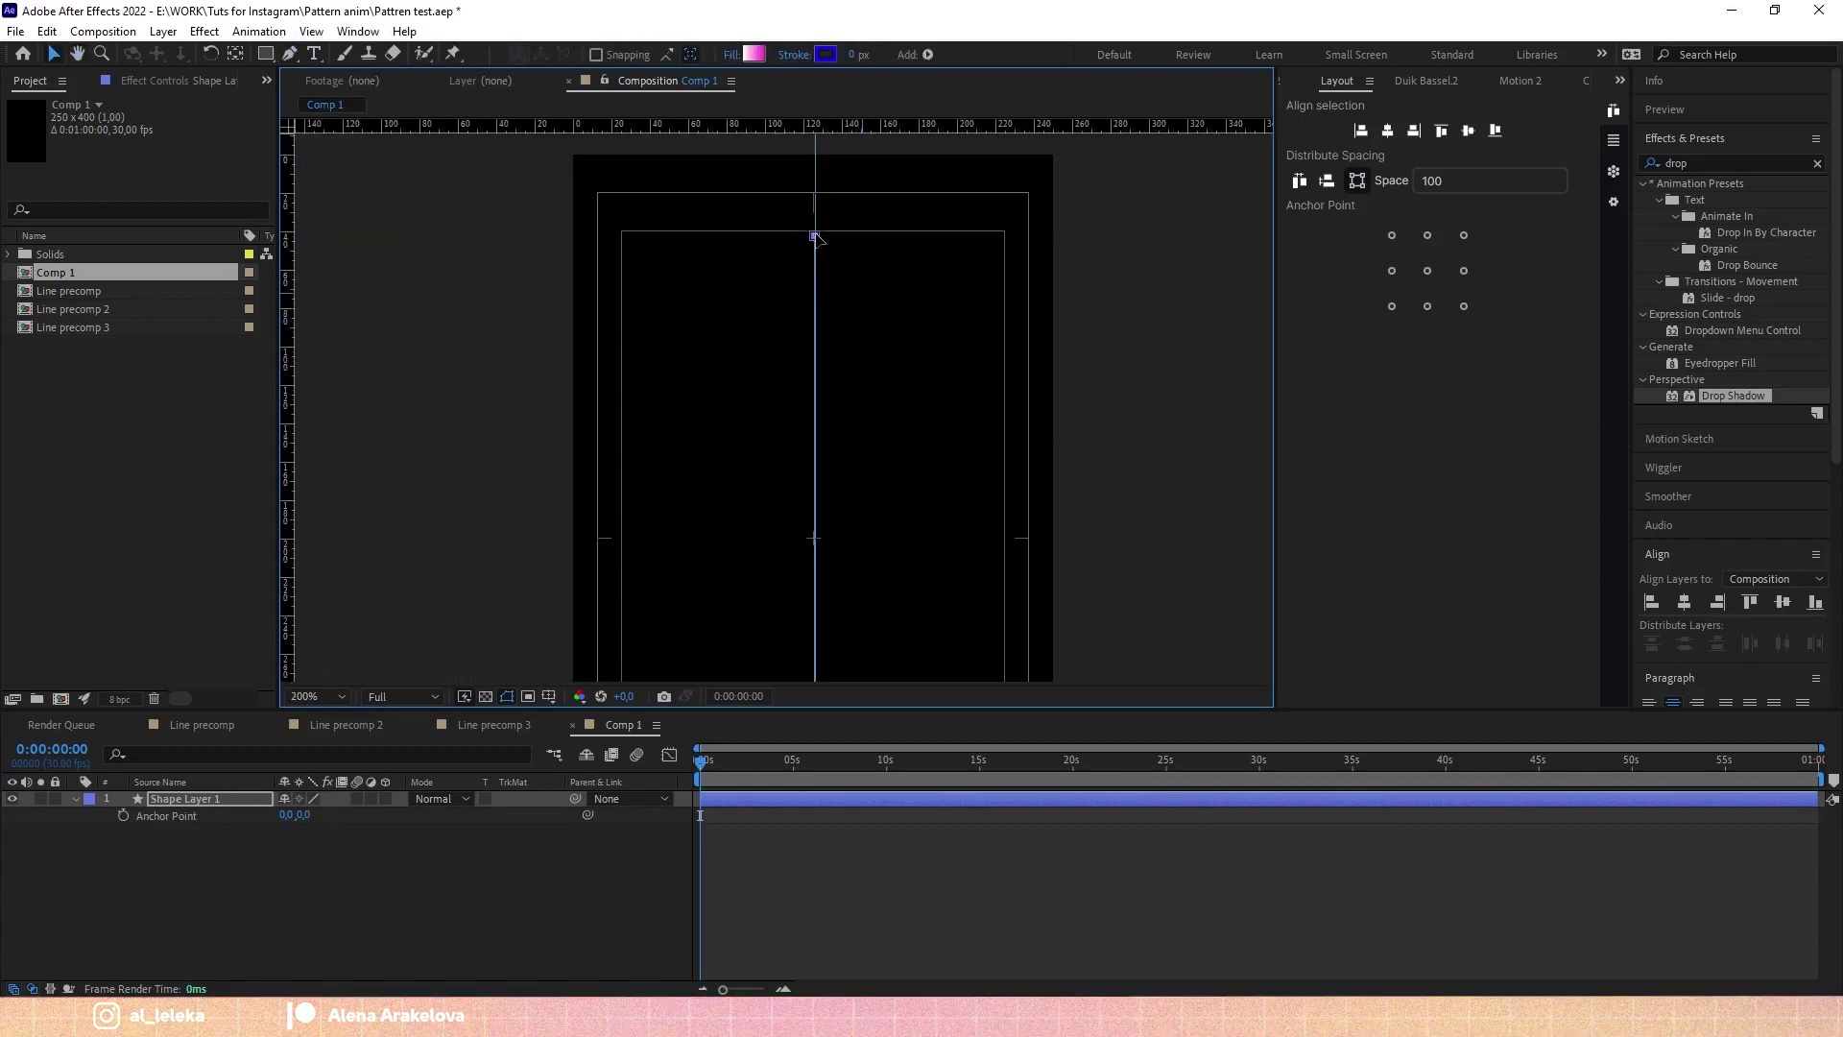
pyautogui.scroll(-2, 823, 307)
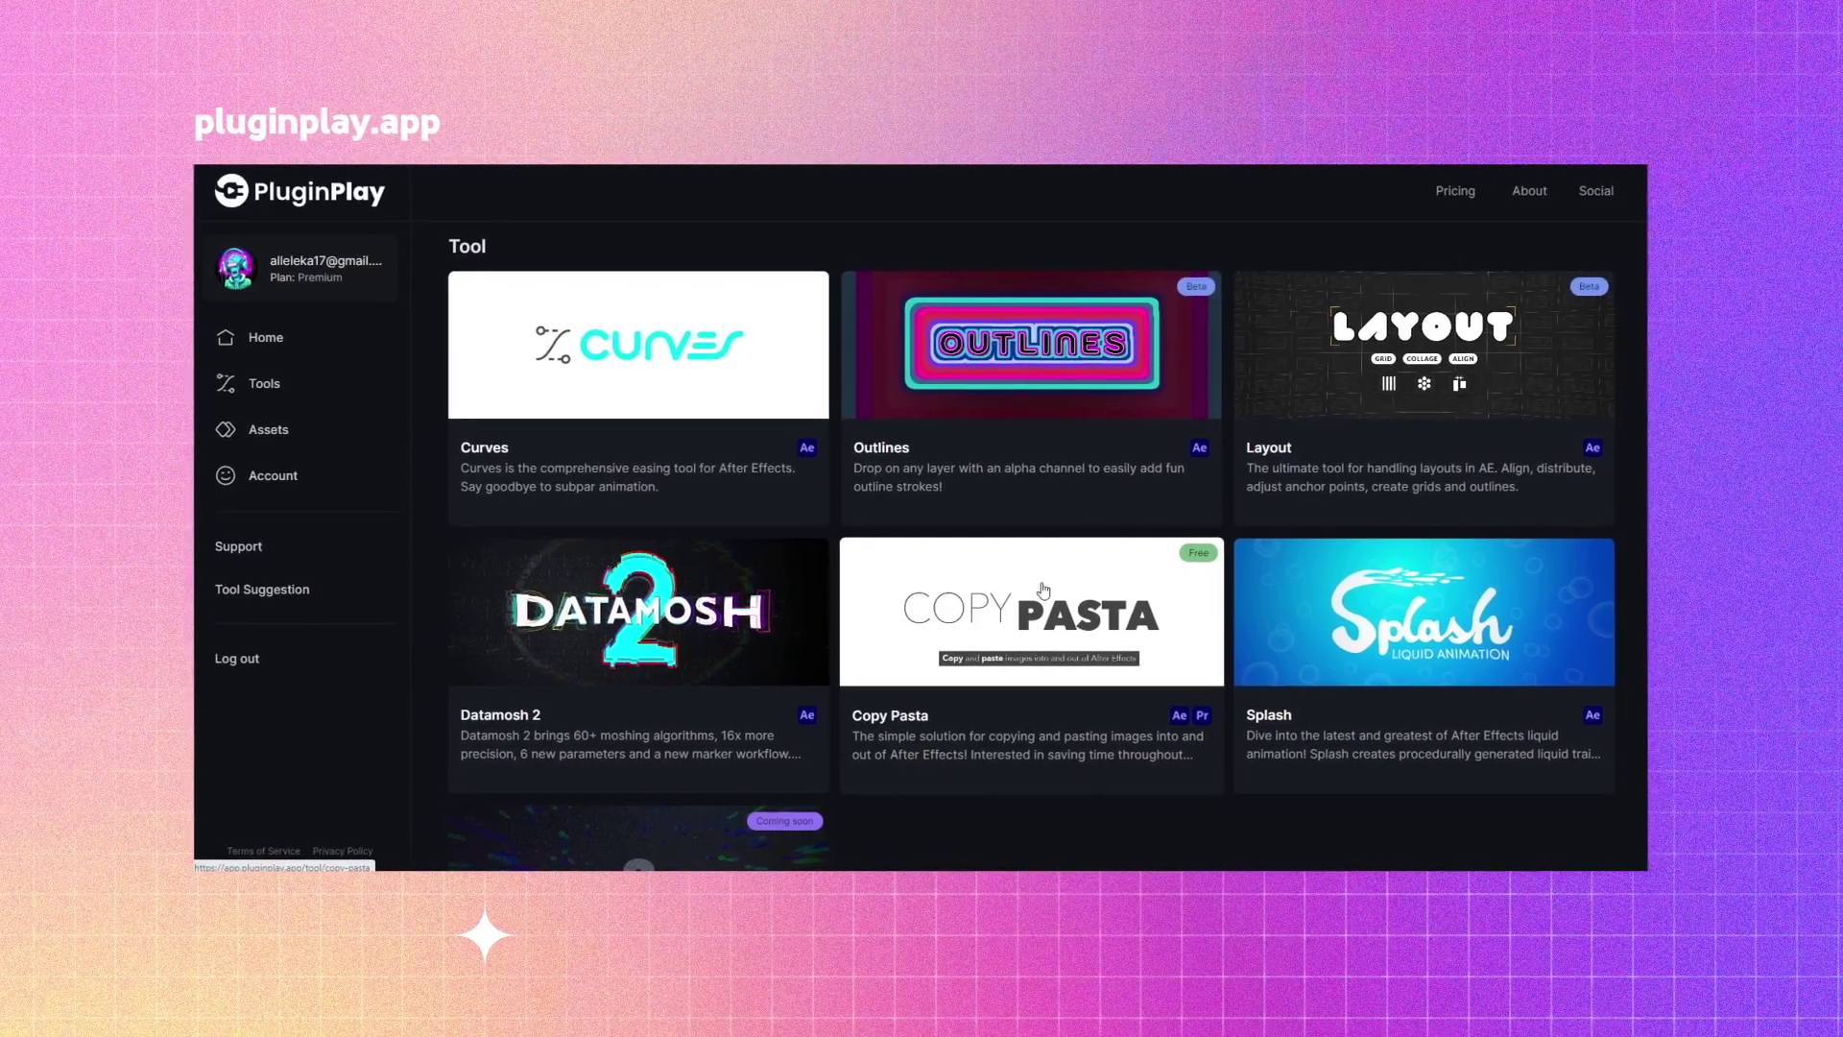
# Step: Switch to the PluginPlay website, browse its tools and examine the Curves tool page
pyautogui.scroll(-2, 1347, 402)
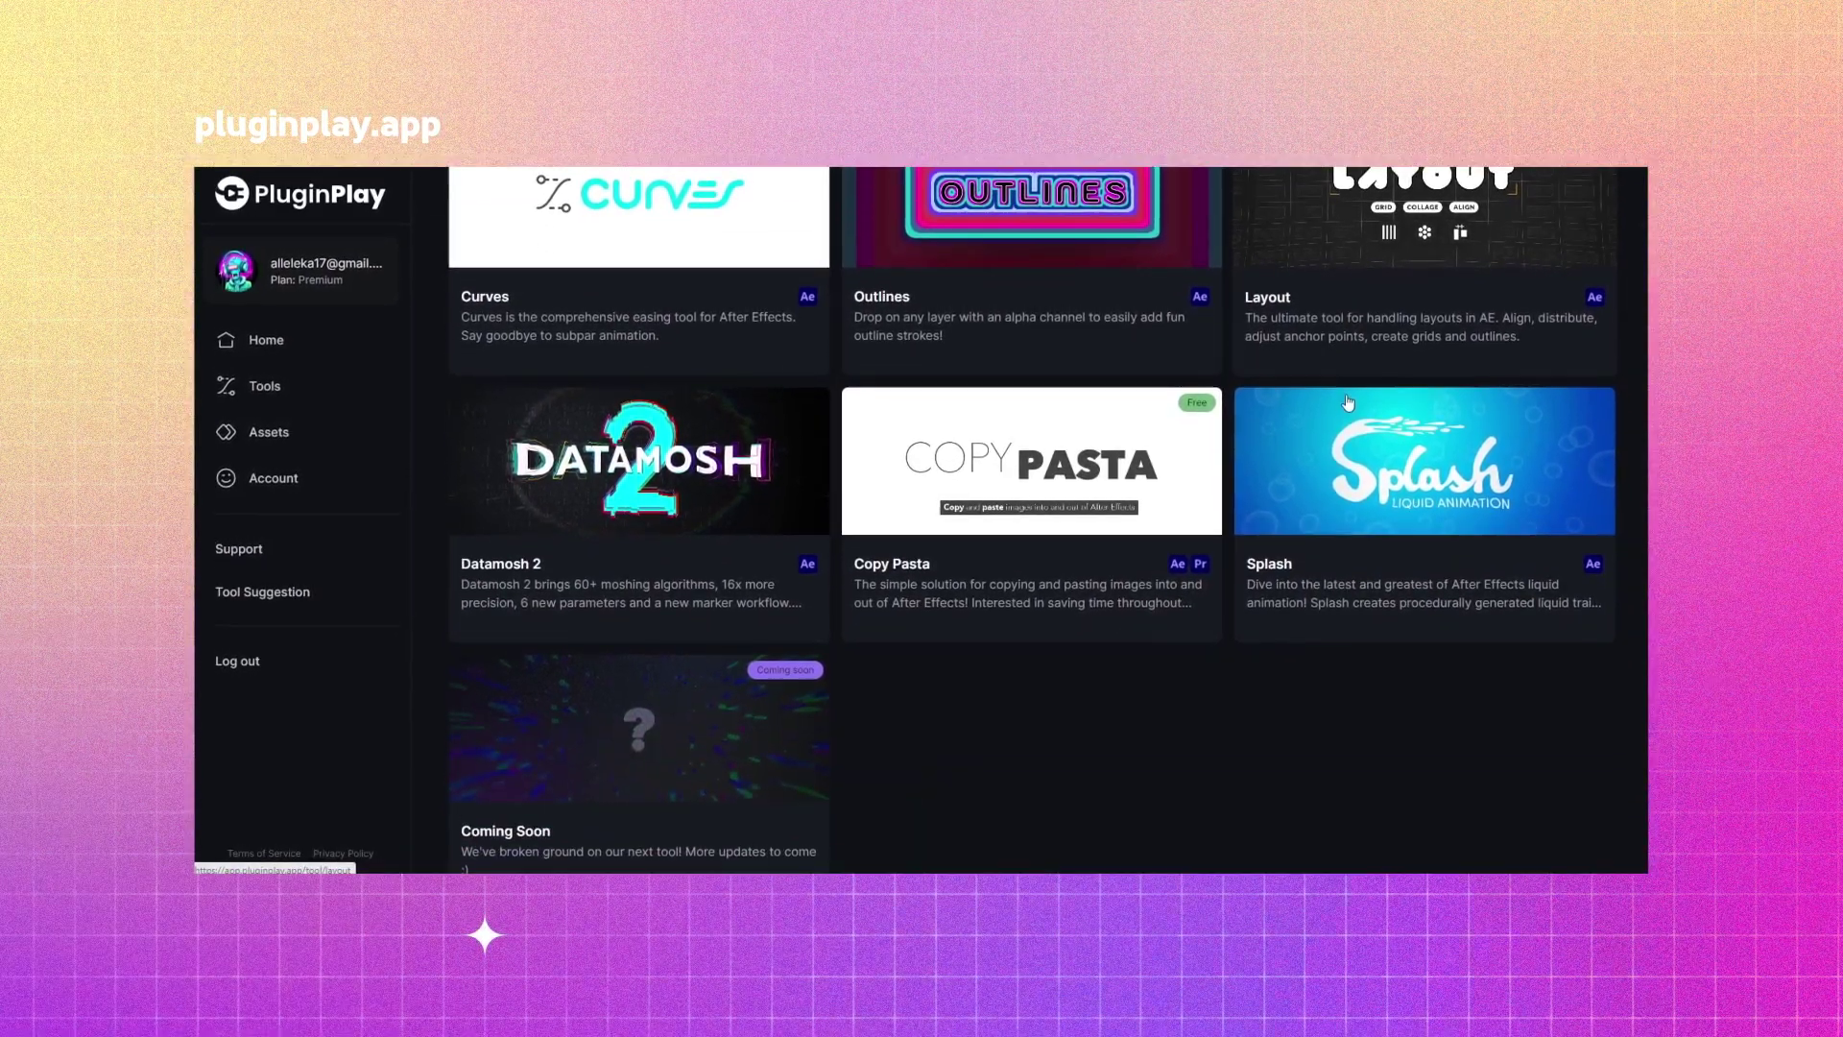
pyautogui.scroll(2, 1347, 401)
pyautogui.click(1349, 403)
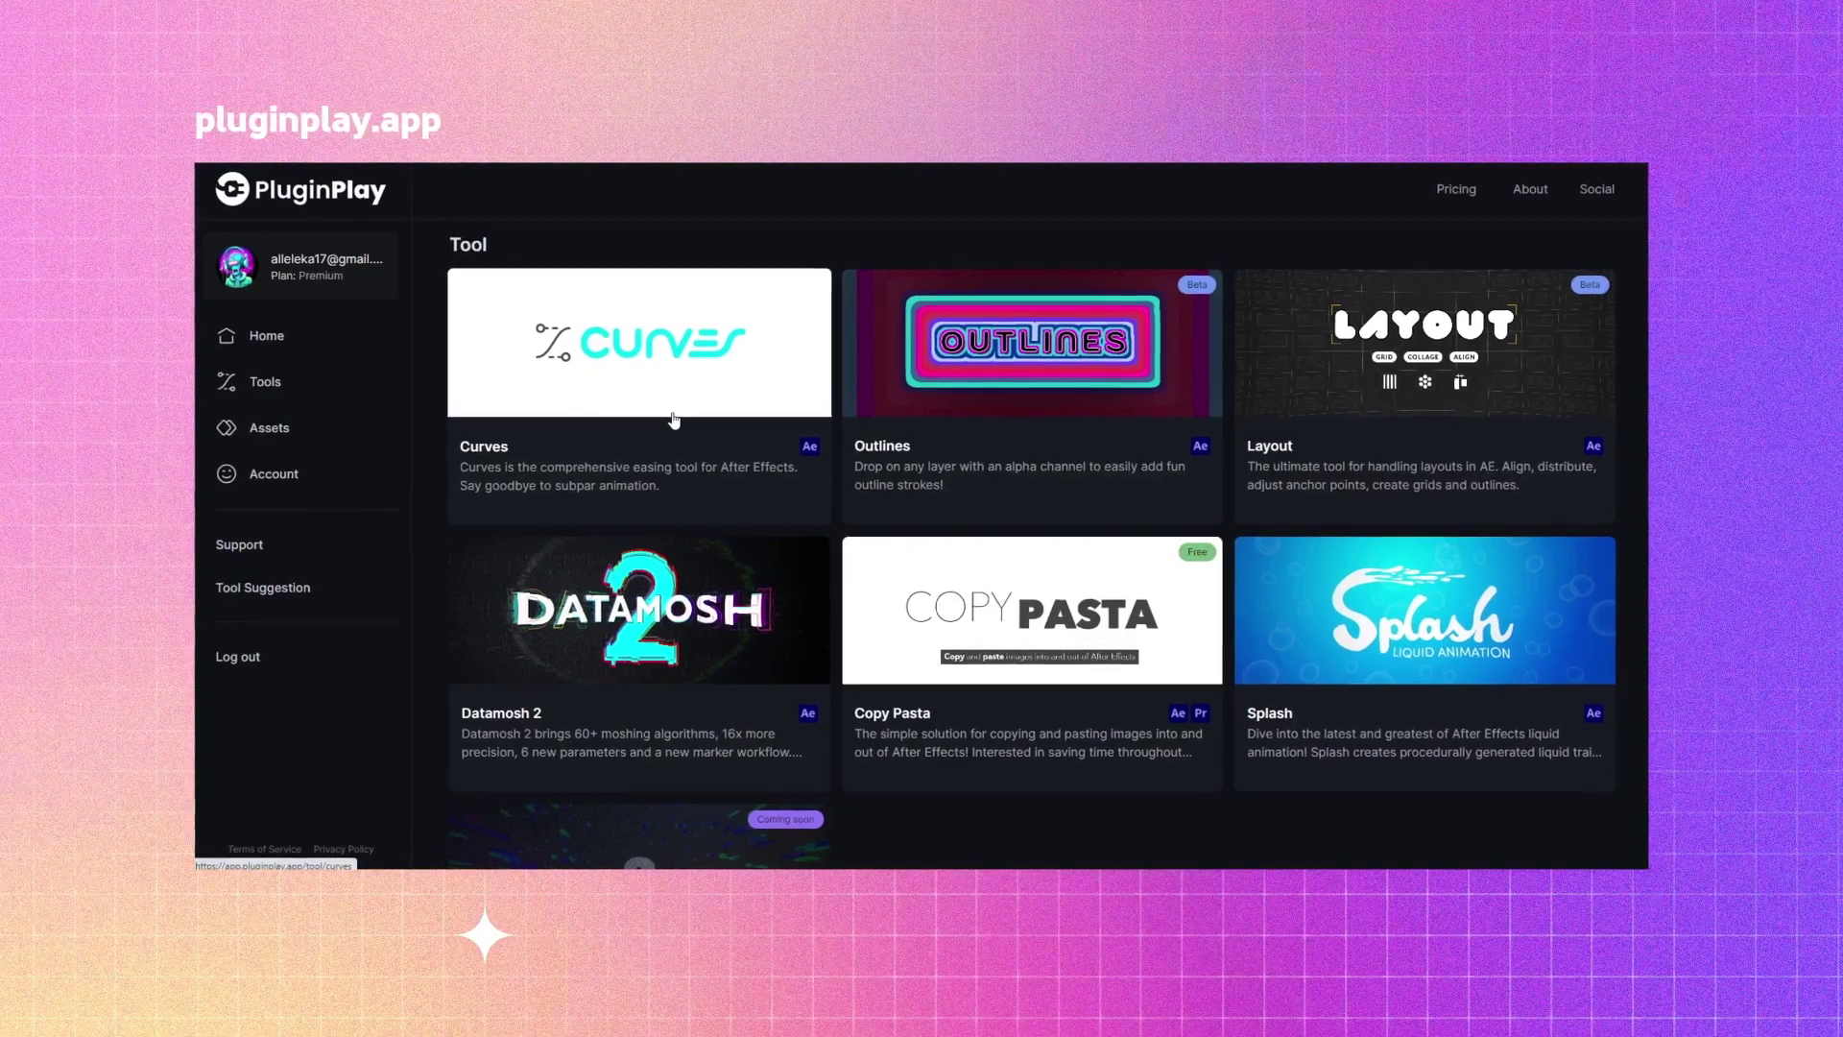
pyautogui.click(670, 425)
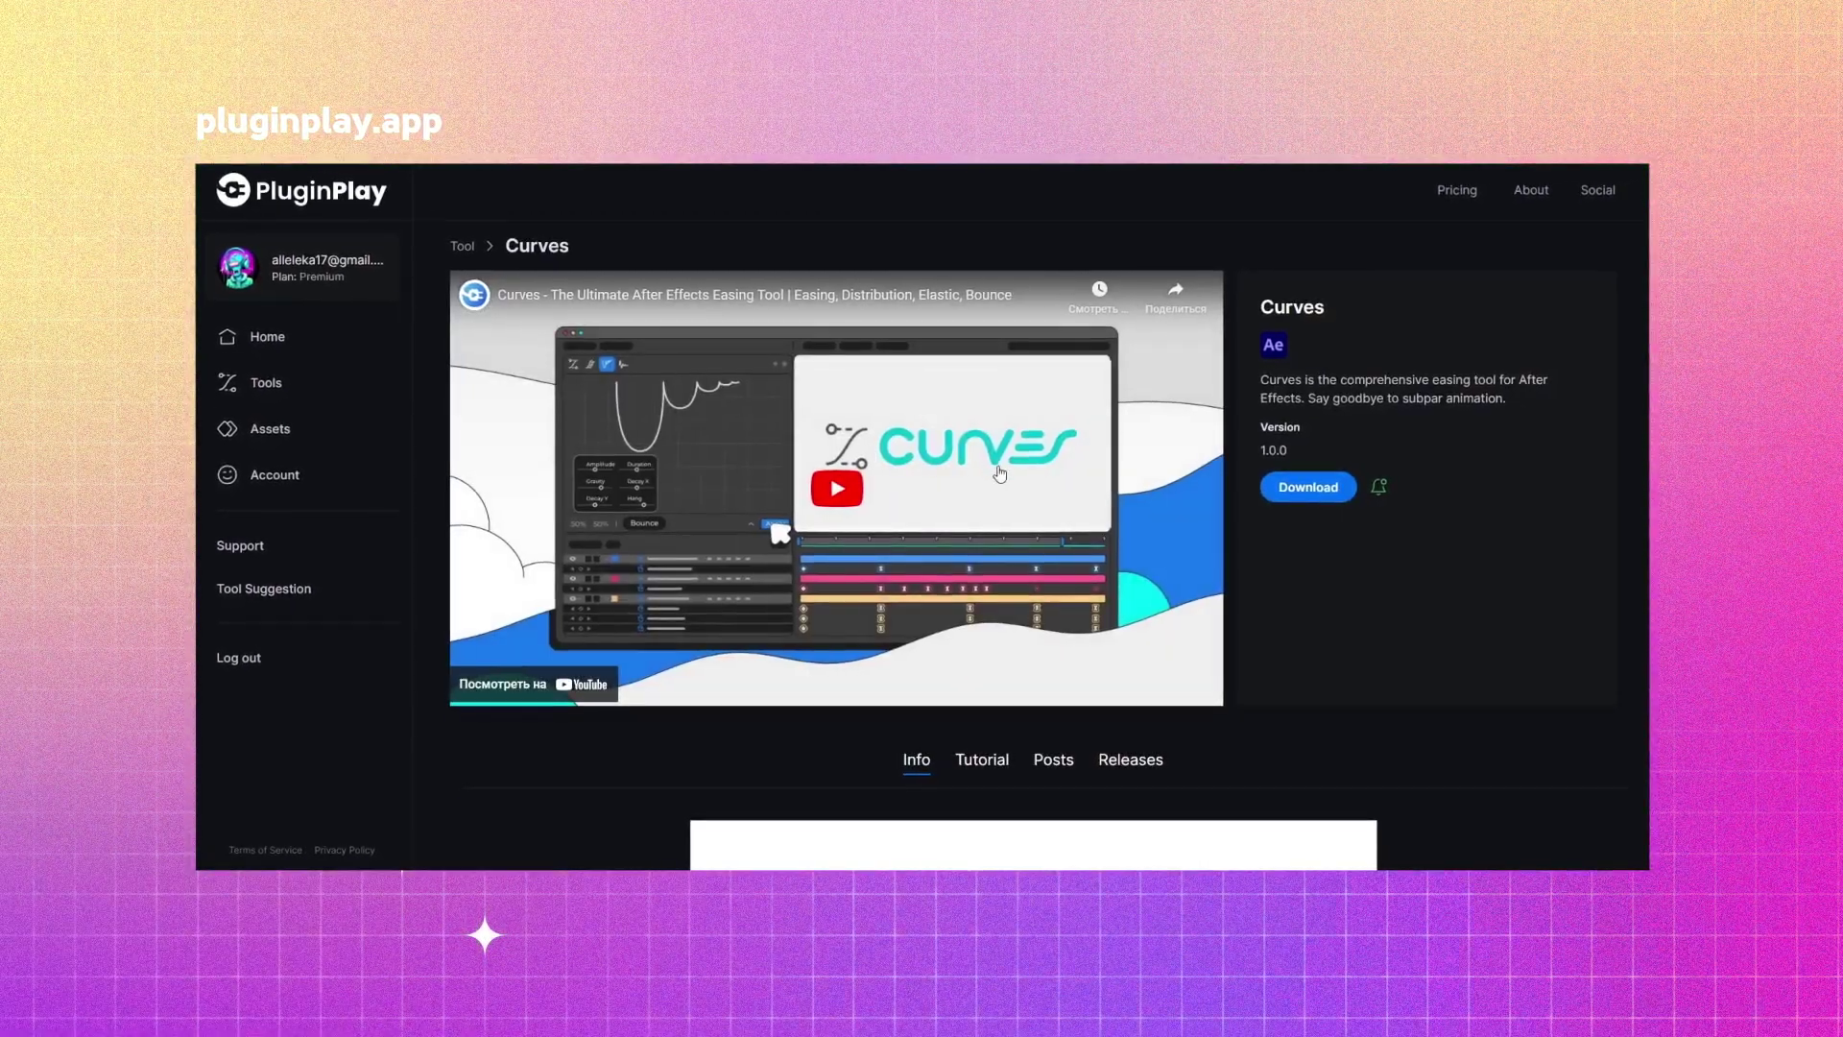
pyautogui.scroll(-2, 1000, 474)
pyautogui.scroll(-15, 999, 474)
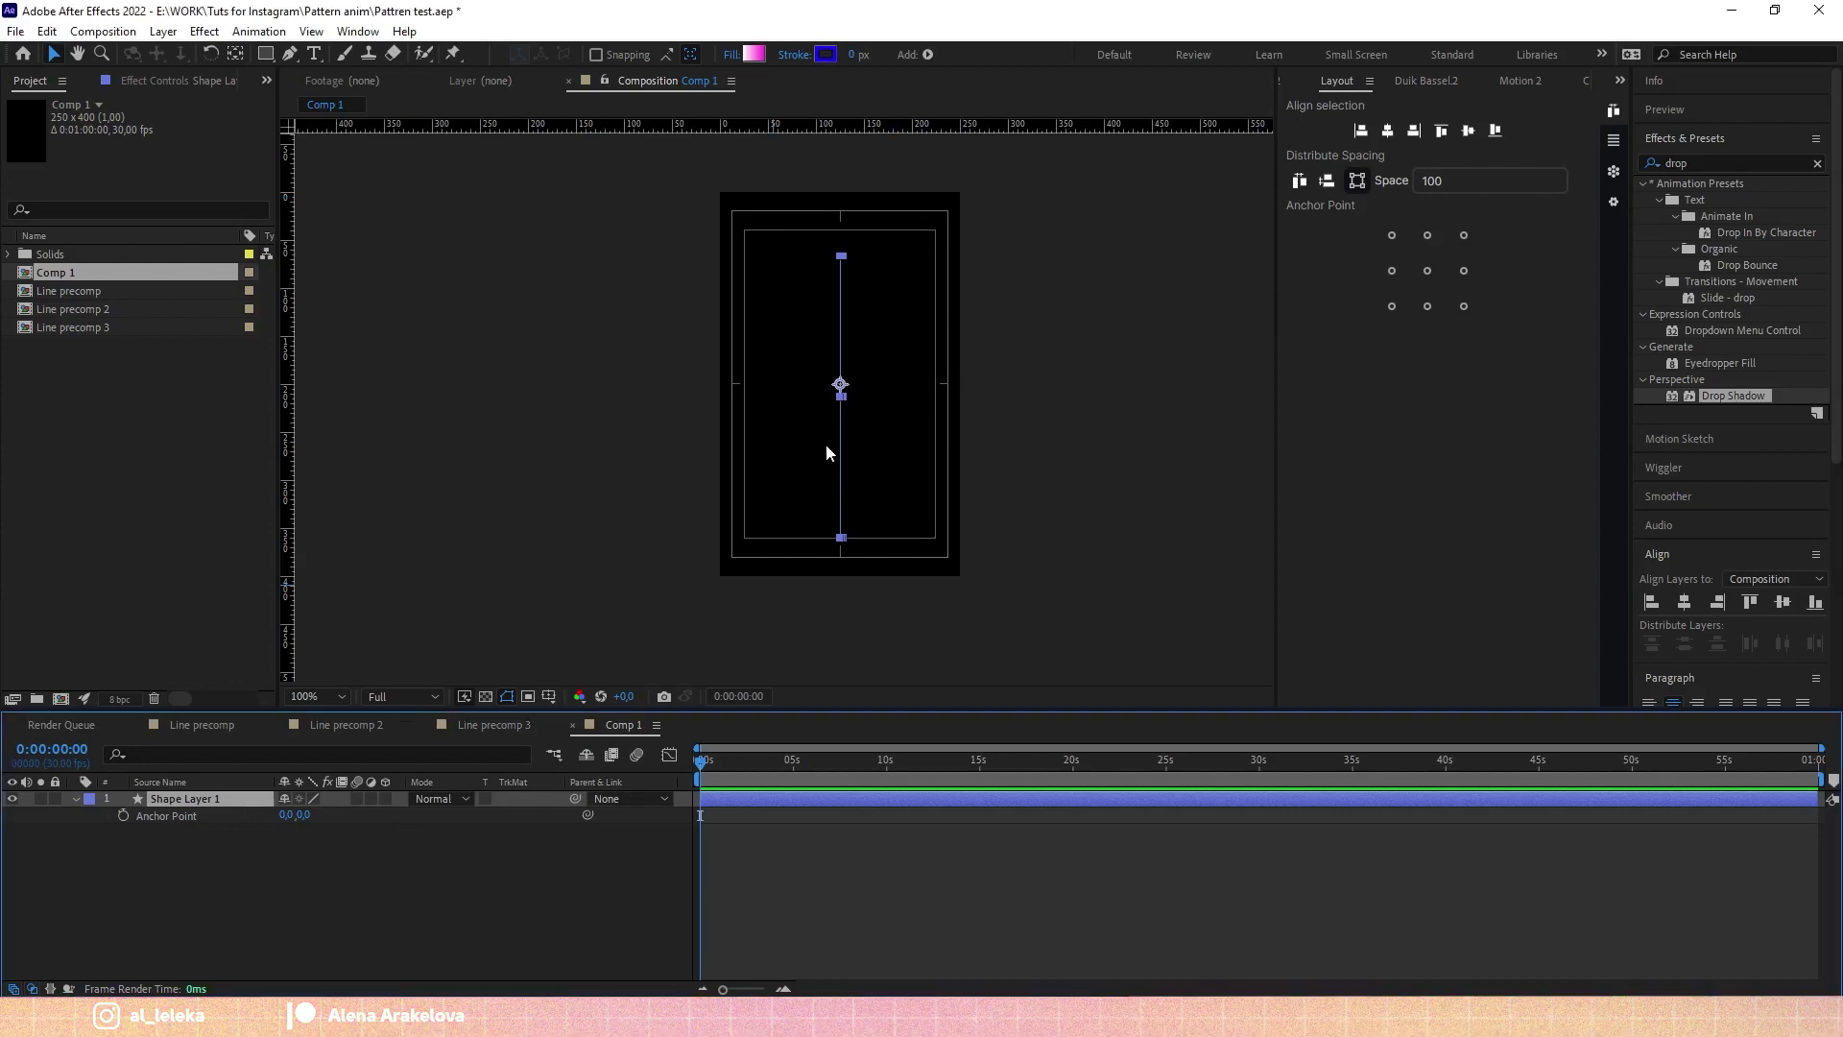
# Step: Centre the anchor point on the line in Shape Layer 1 and align the layer to the composition's centre
pyautogui.click(1428, 271)
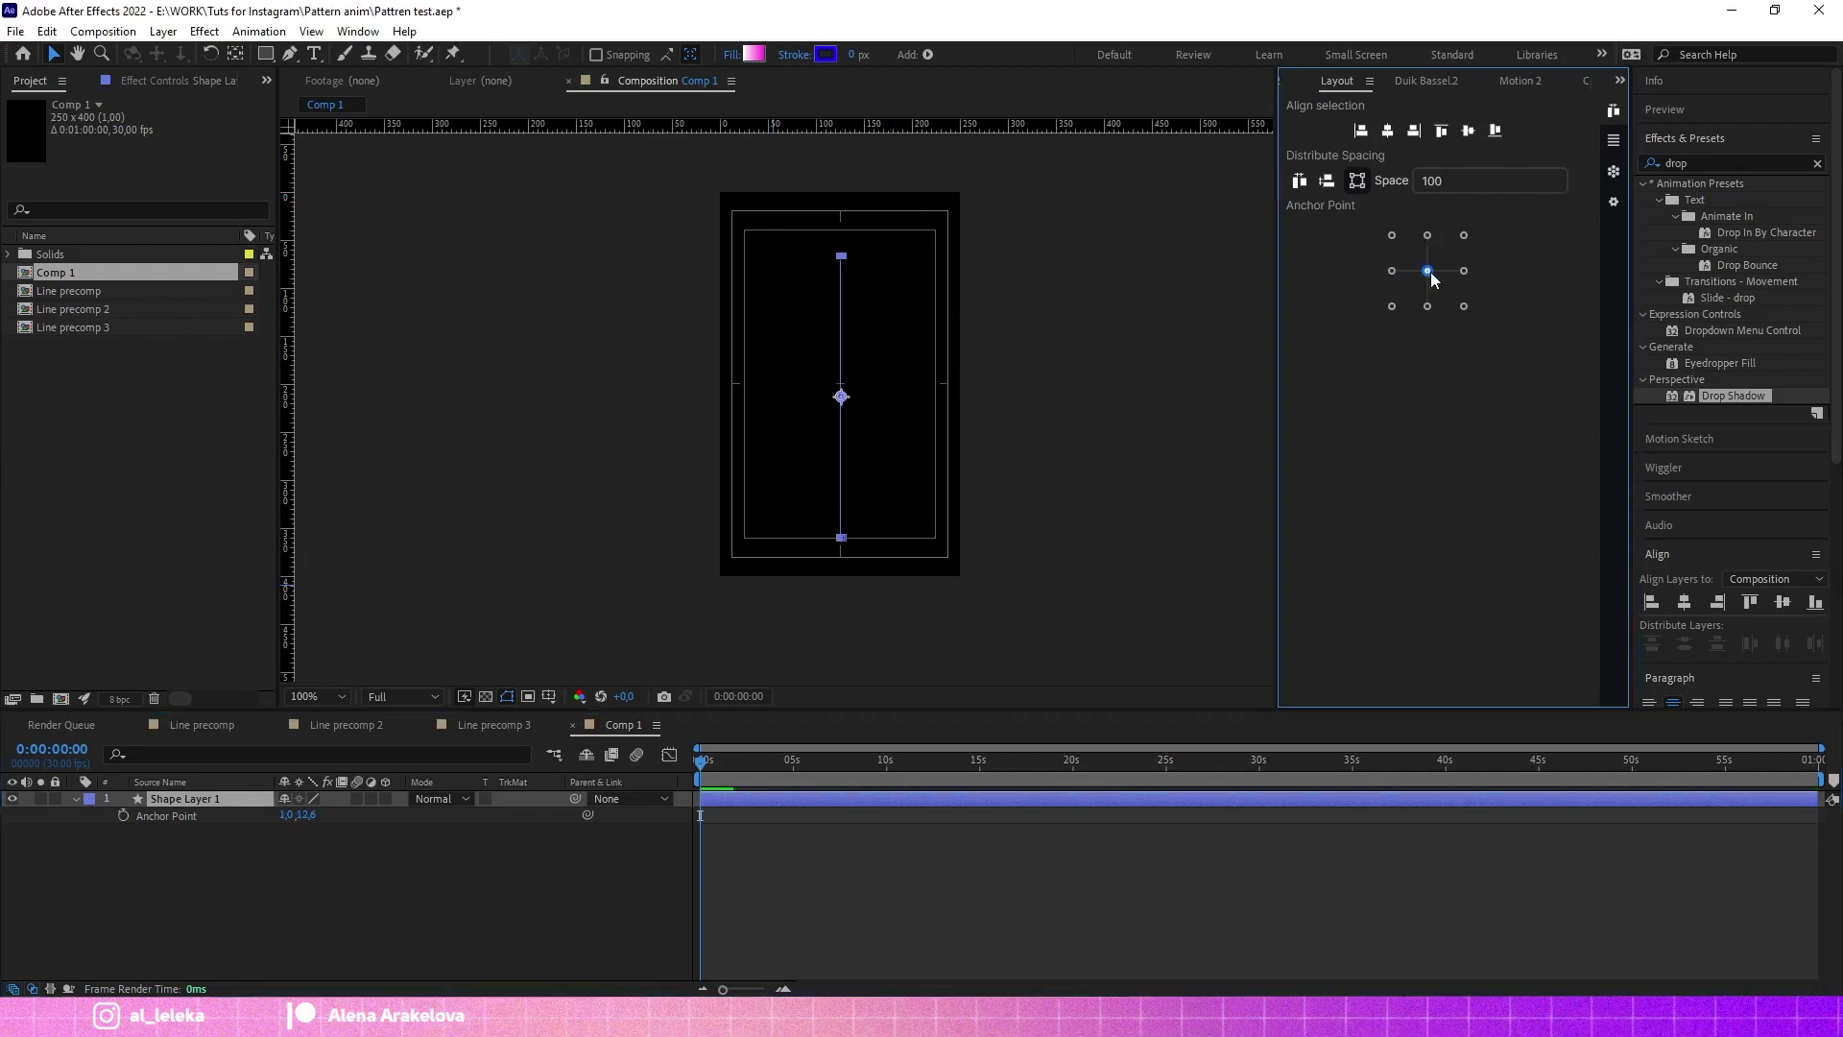
pyautogui.click(1389, 135)
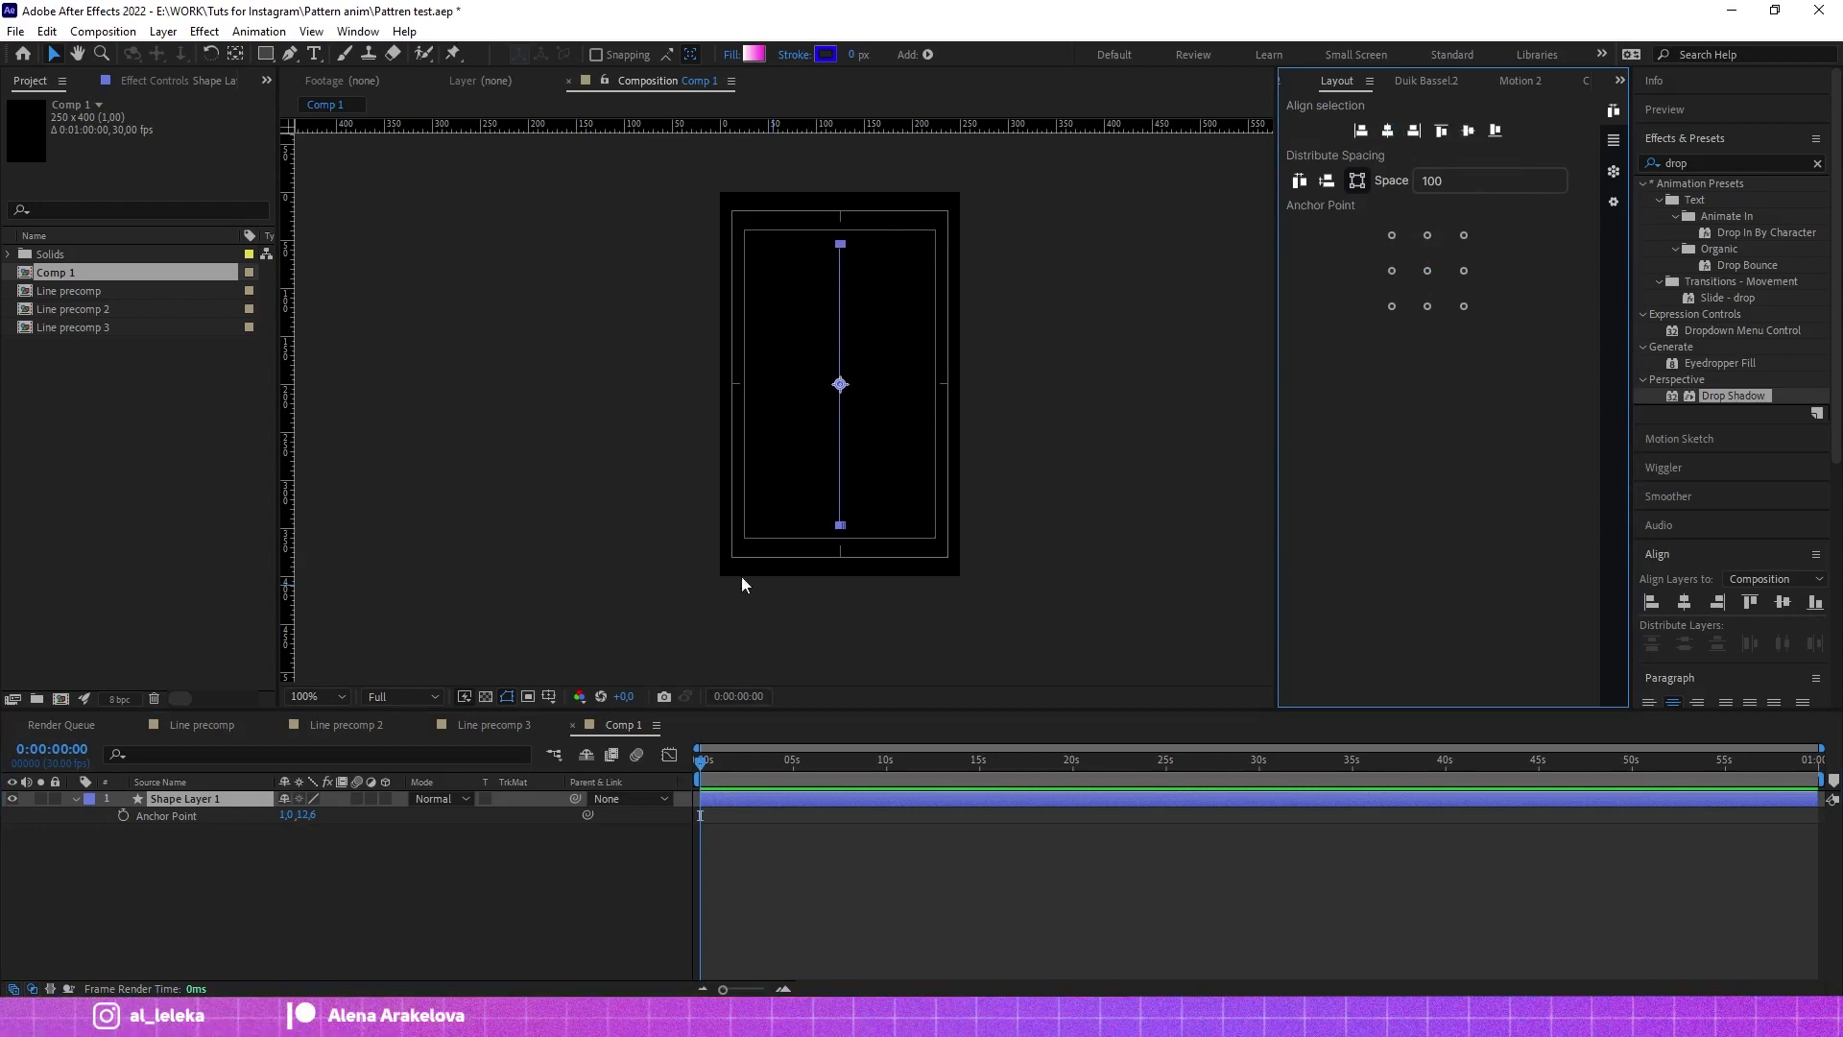
# Step: Show the transparency grid, then set the line's stroke width to 66 px and its fill to None
pyautogui.click(486, 696)
pyautogui.moveTo(853, 54)
pyautogui.mouseDown()
pyautogui.moveTo(970, 69)
pyautogui.moveTo(948, 89)
pyautogui.mouseUp()
pyautogui.click(730, 56)
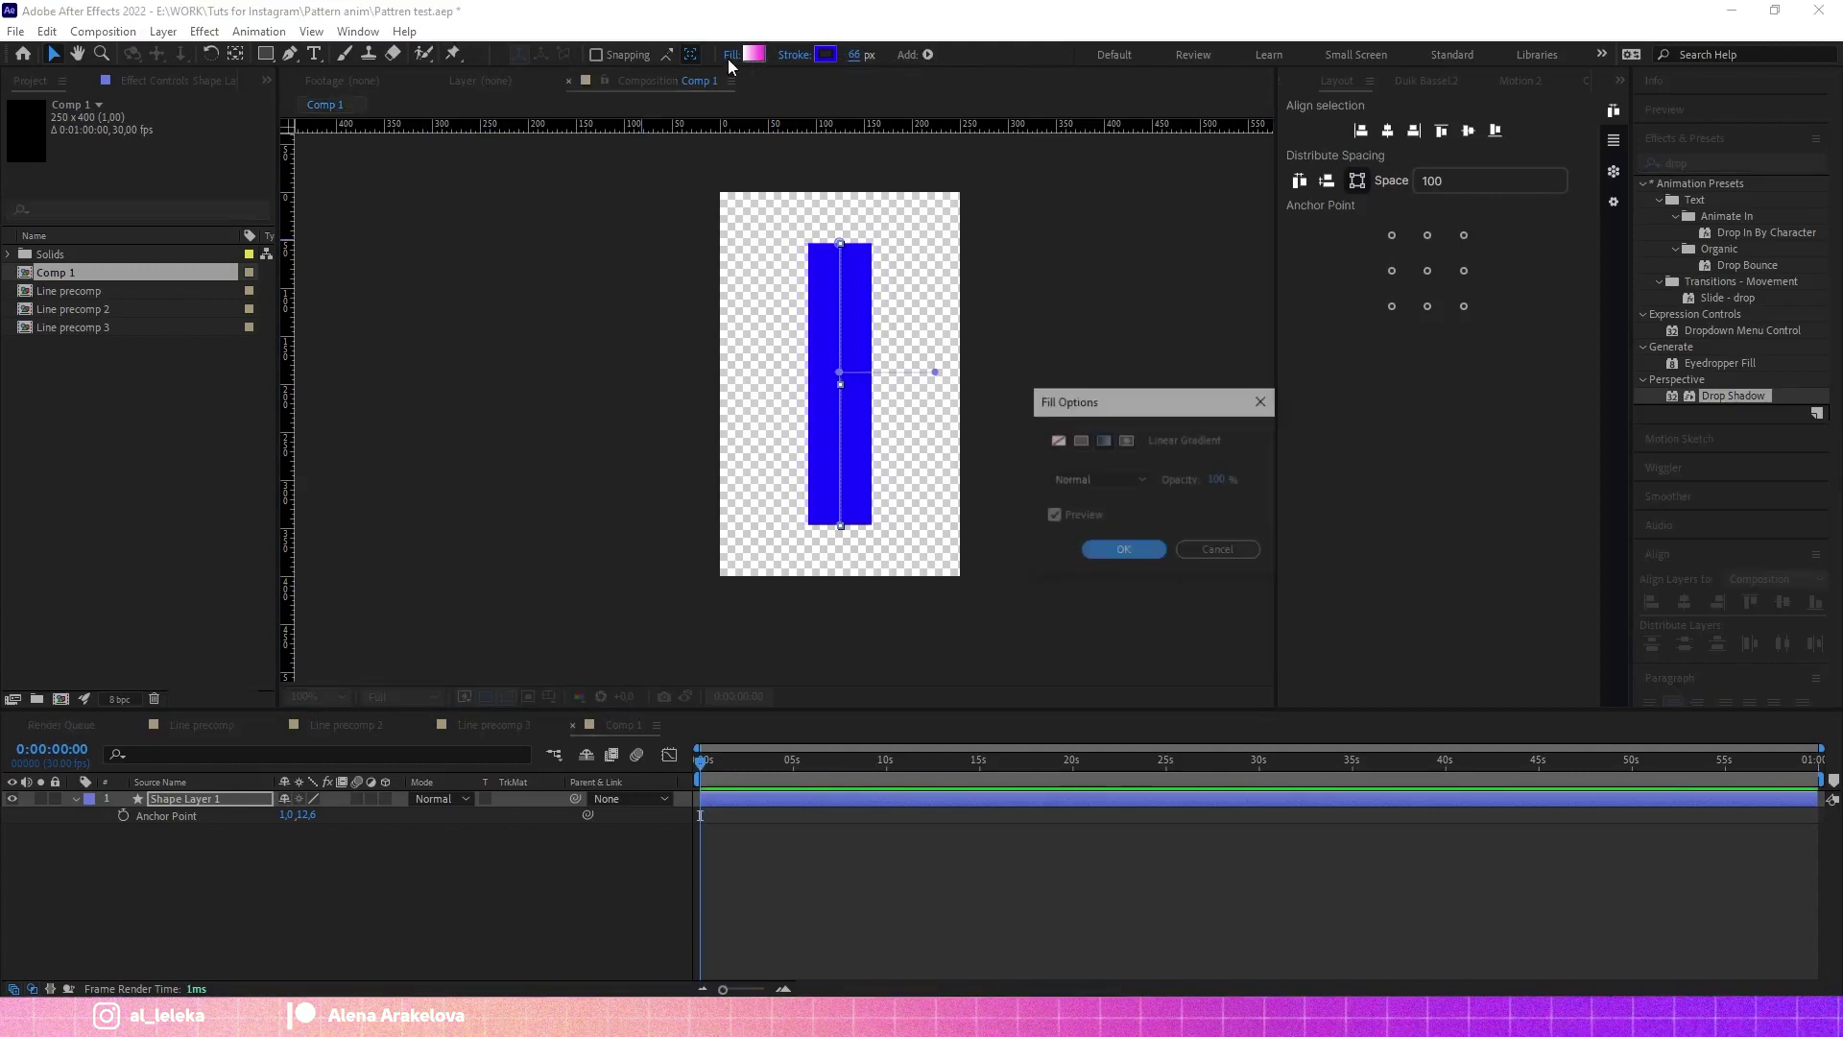
pyautogui.click(1057, 441)
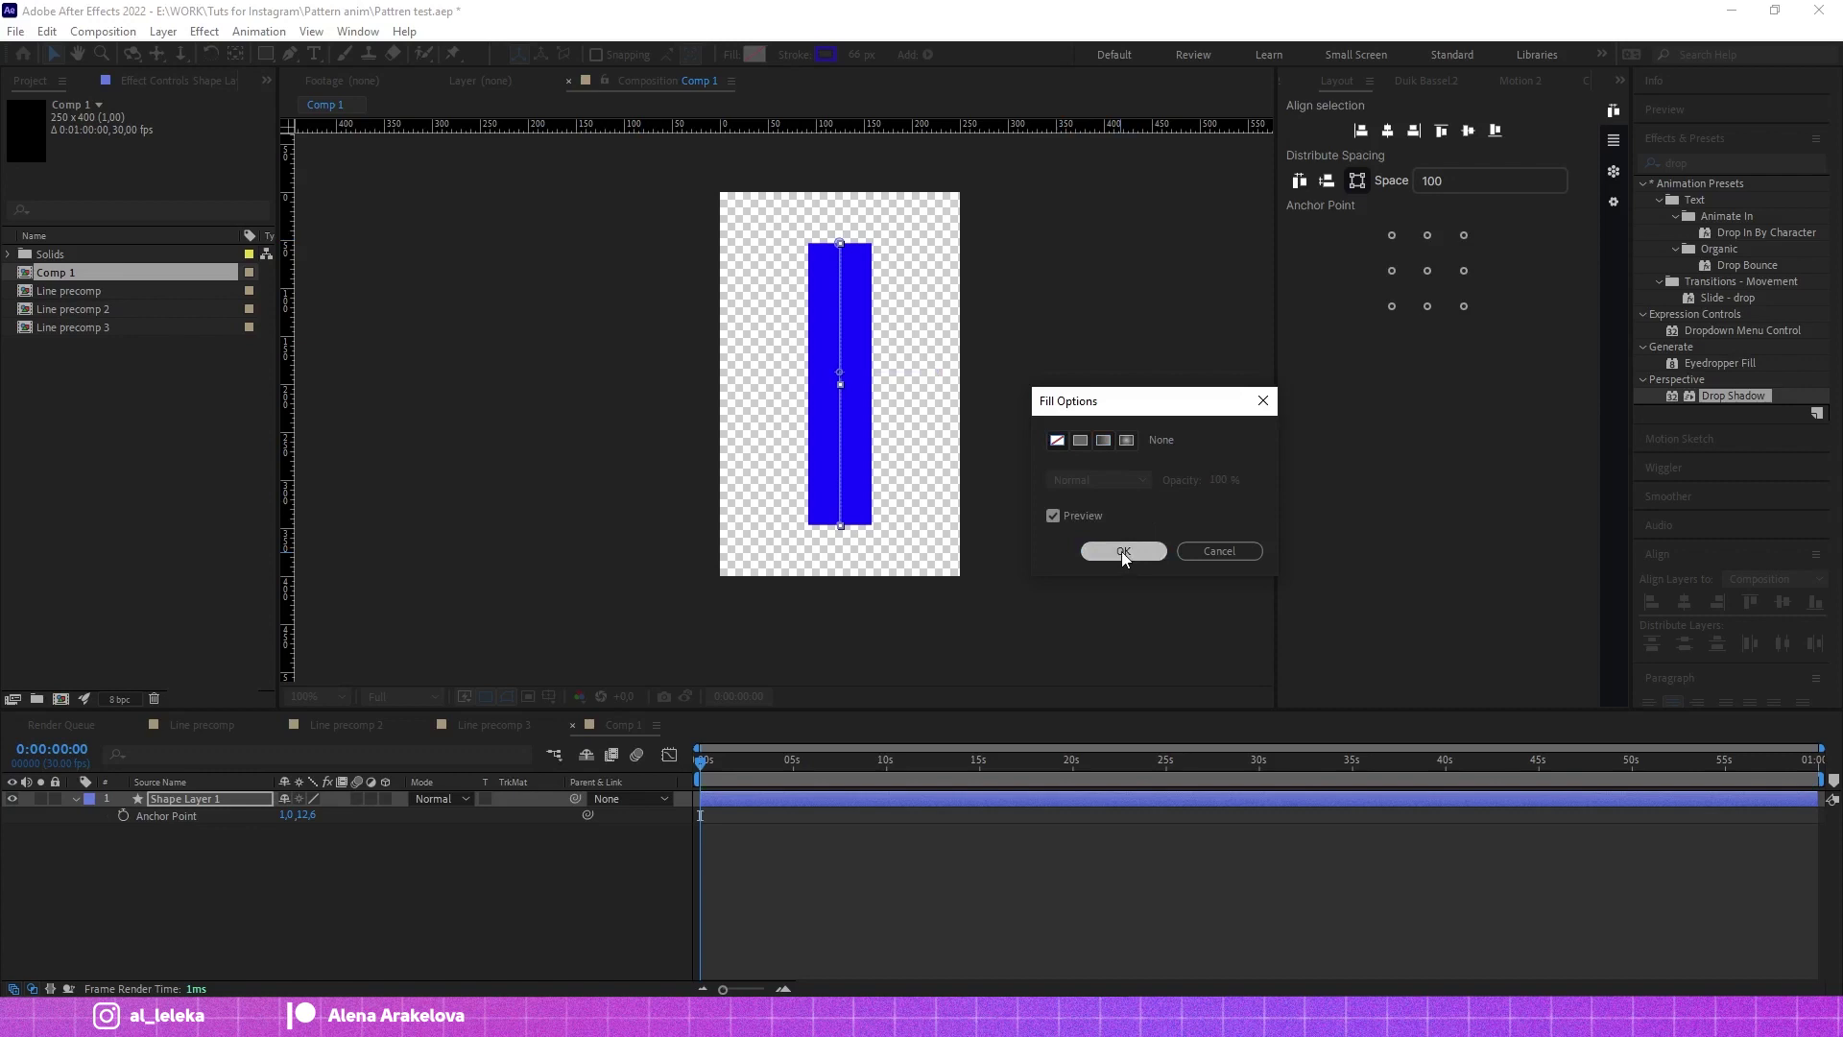
pyautogui.click(1121, 551)
# Step: Set the line's stroke colour to black (000000)
pyautogui.click(825, 55)
pyautogui.moveTo(1133, 413); pyautogui.dragTo(1070, 467)
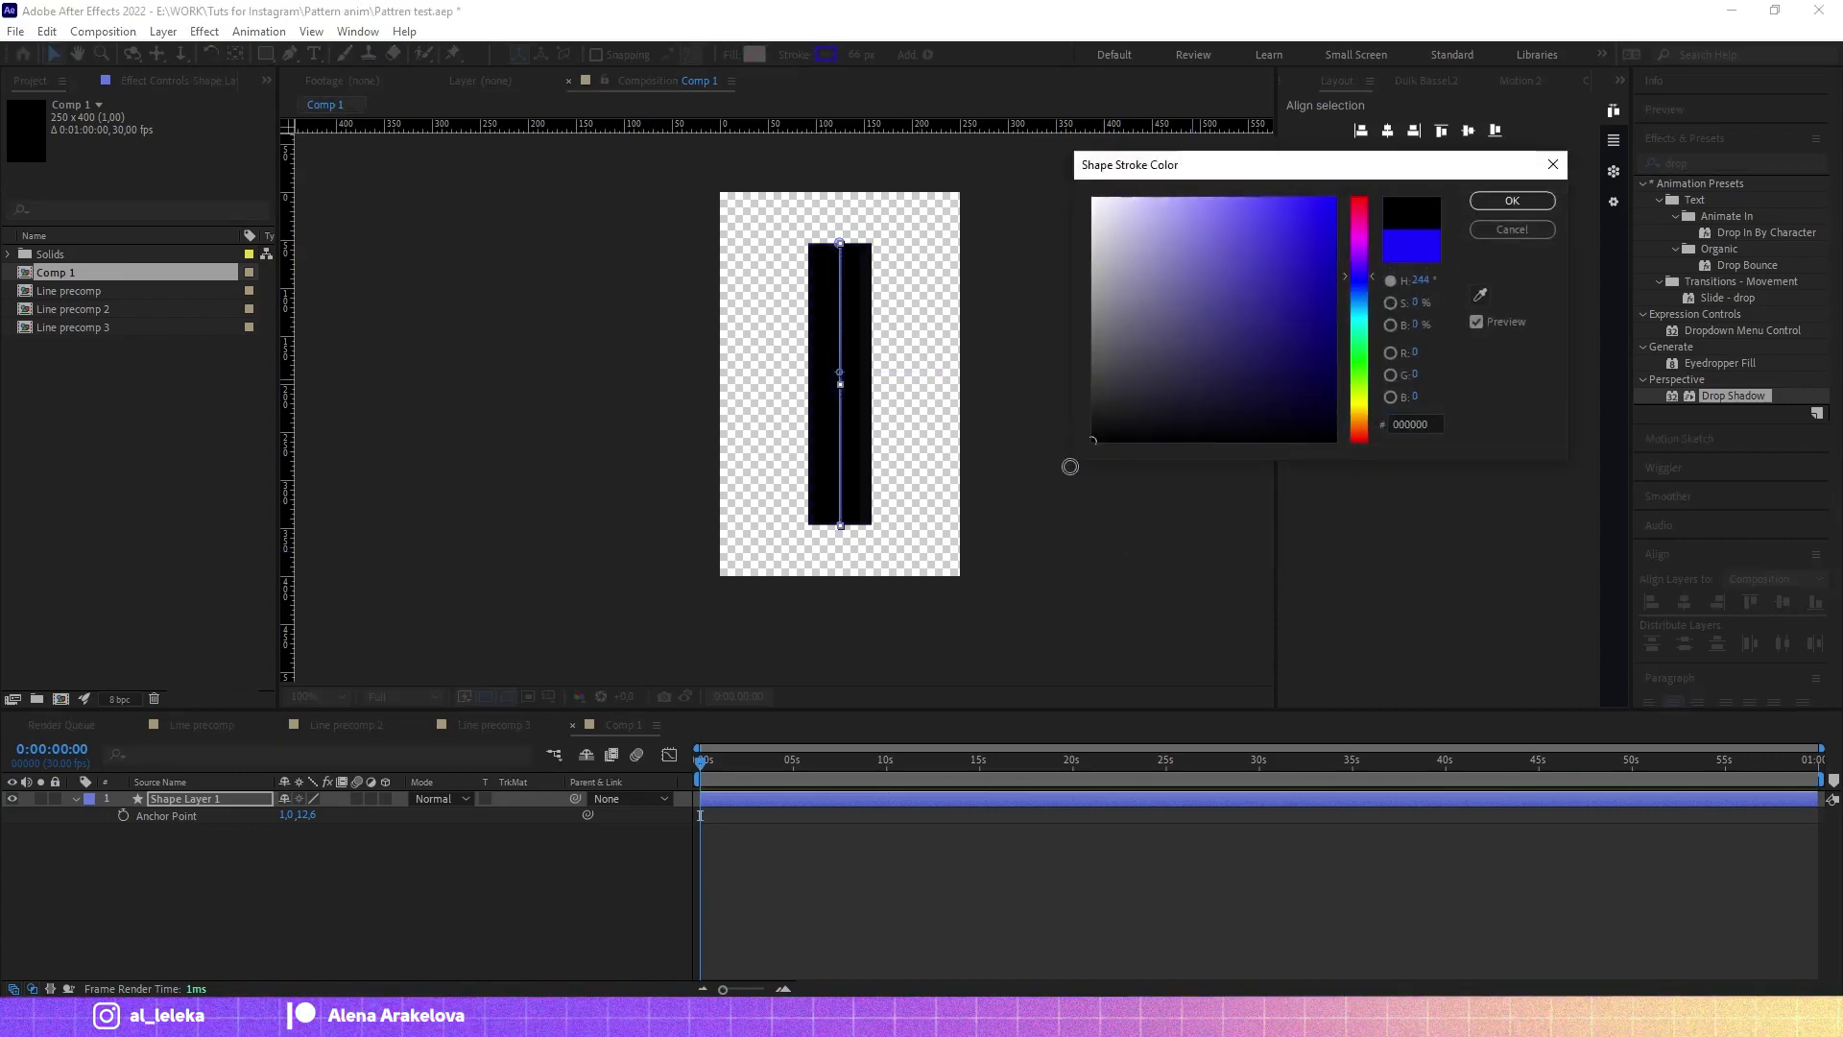
pyautogui.click(1511, 201)
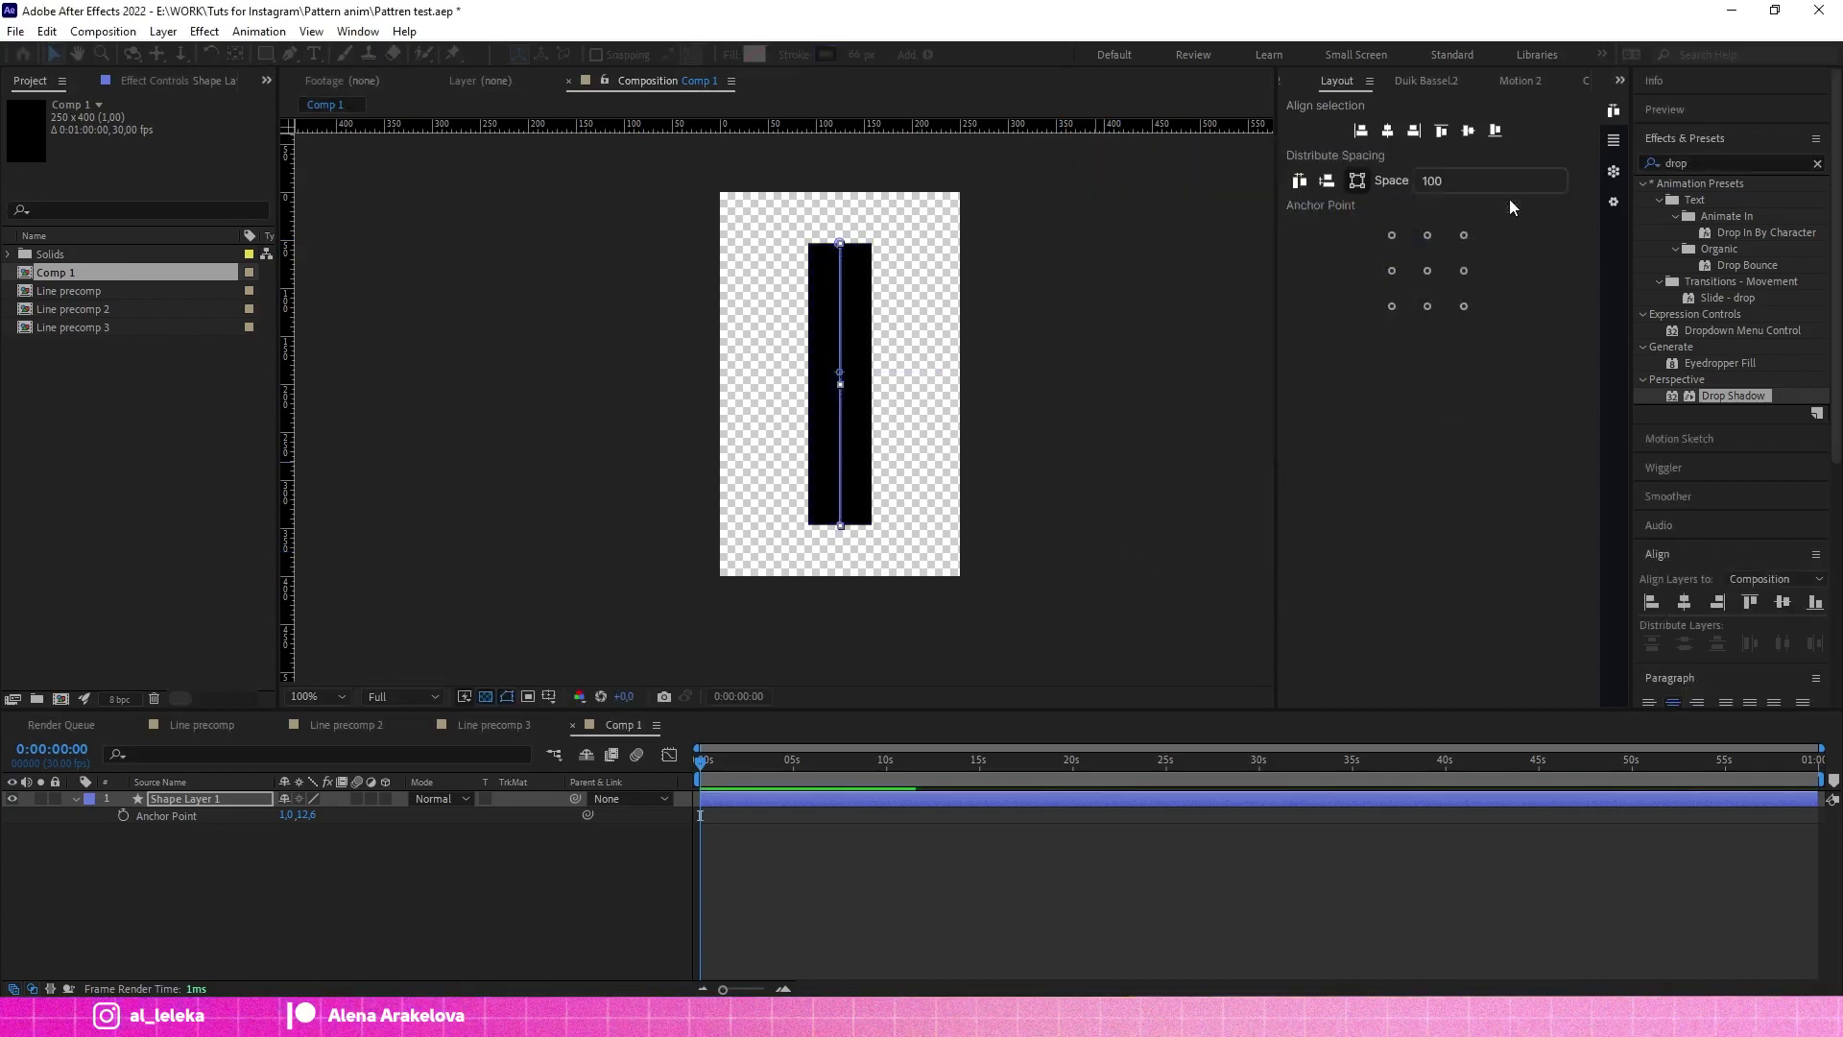
# Step: Set Stroke 1 of Shape Layer 1 to Round Cap for the line cap and Round Join for the line join
pyautogui.click(77, 799)
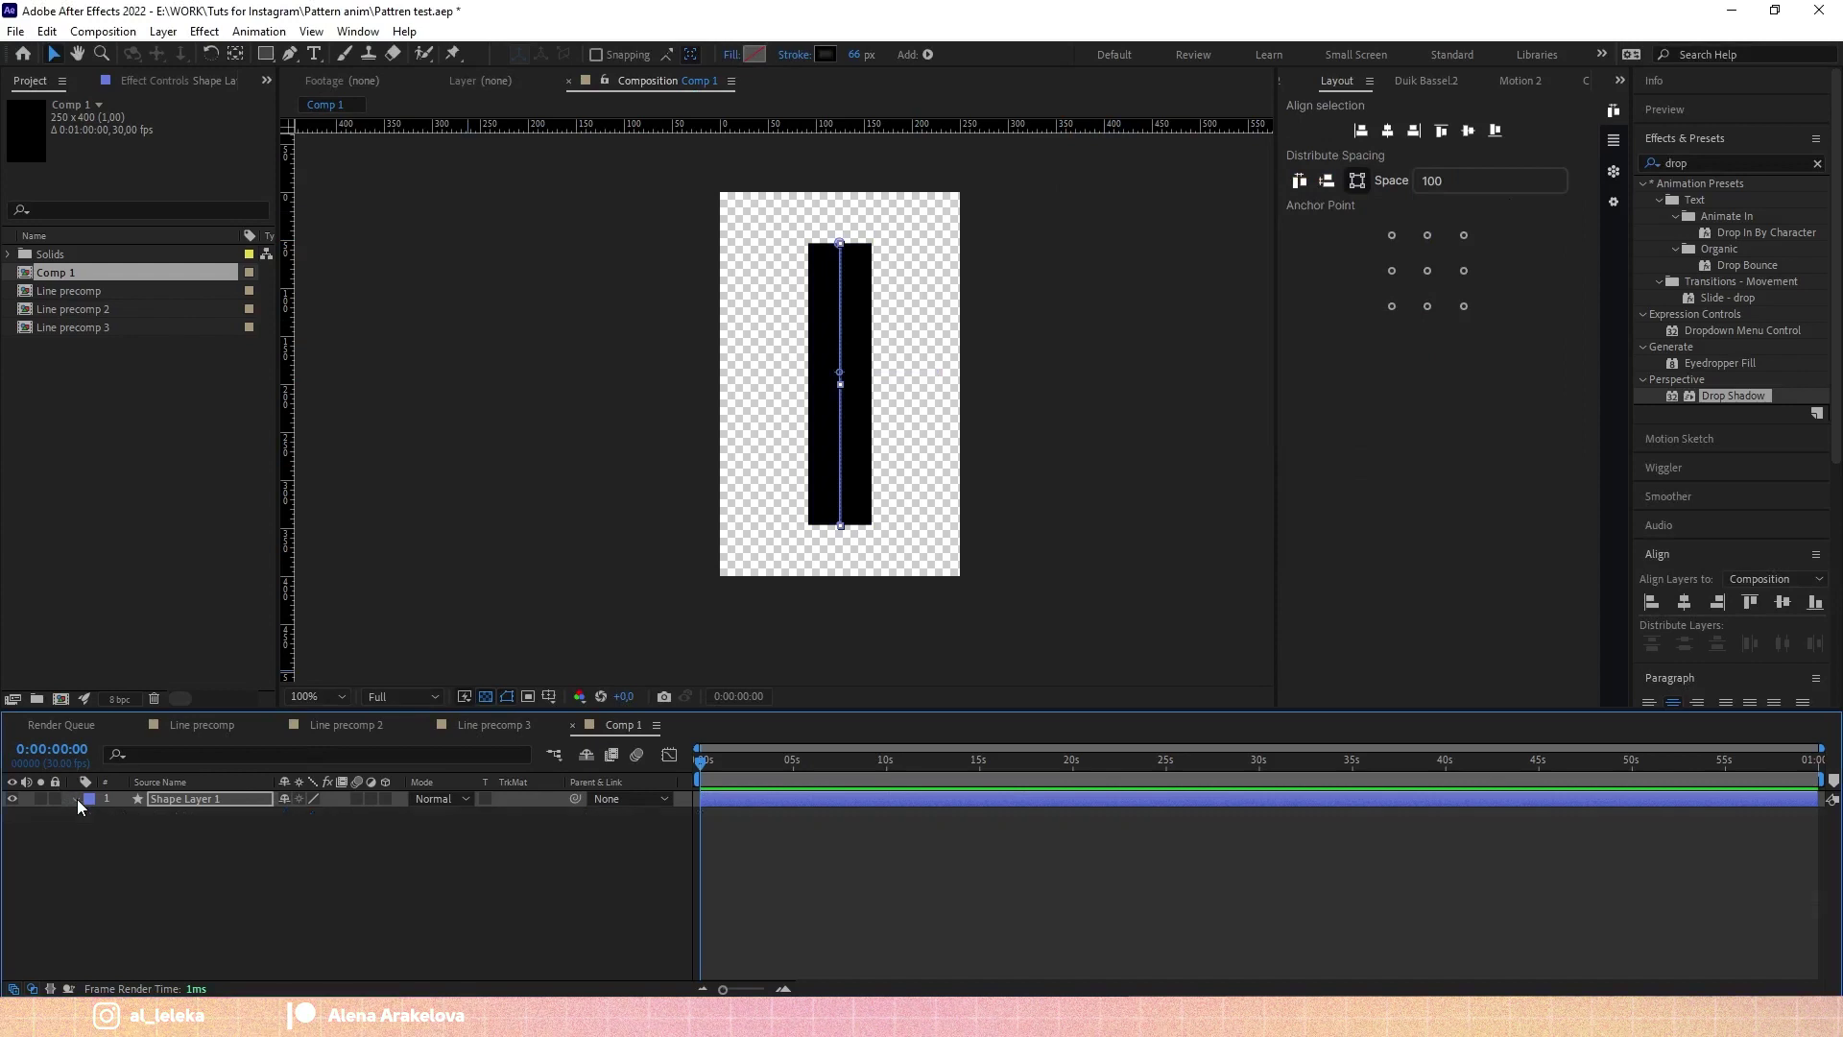
pyautogui.click(76, 798)
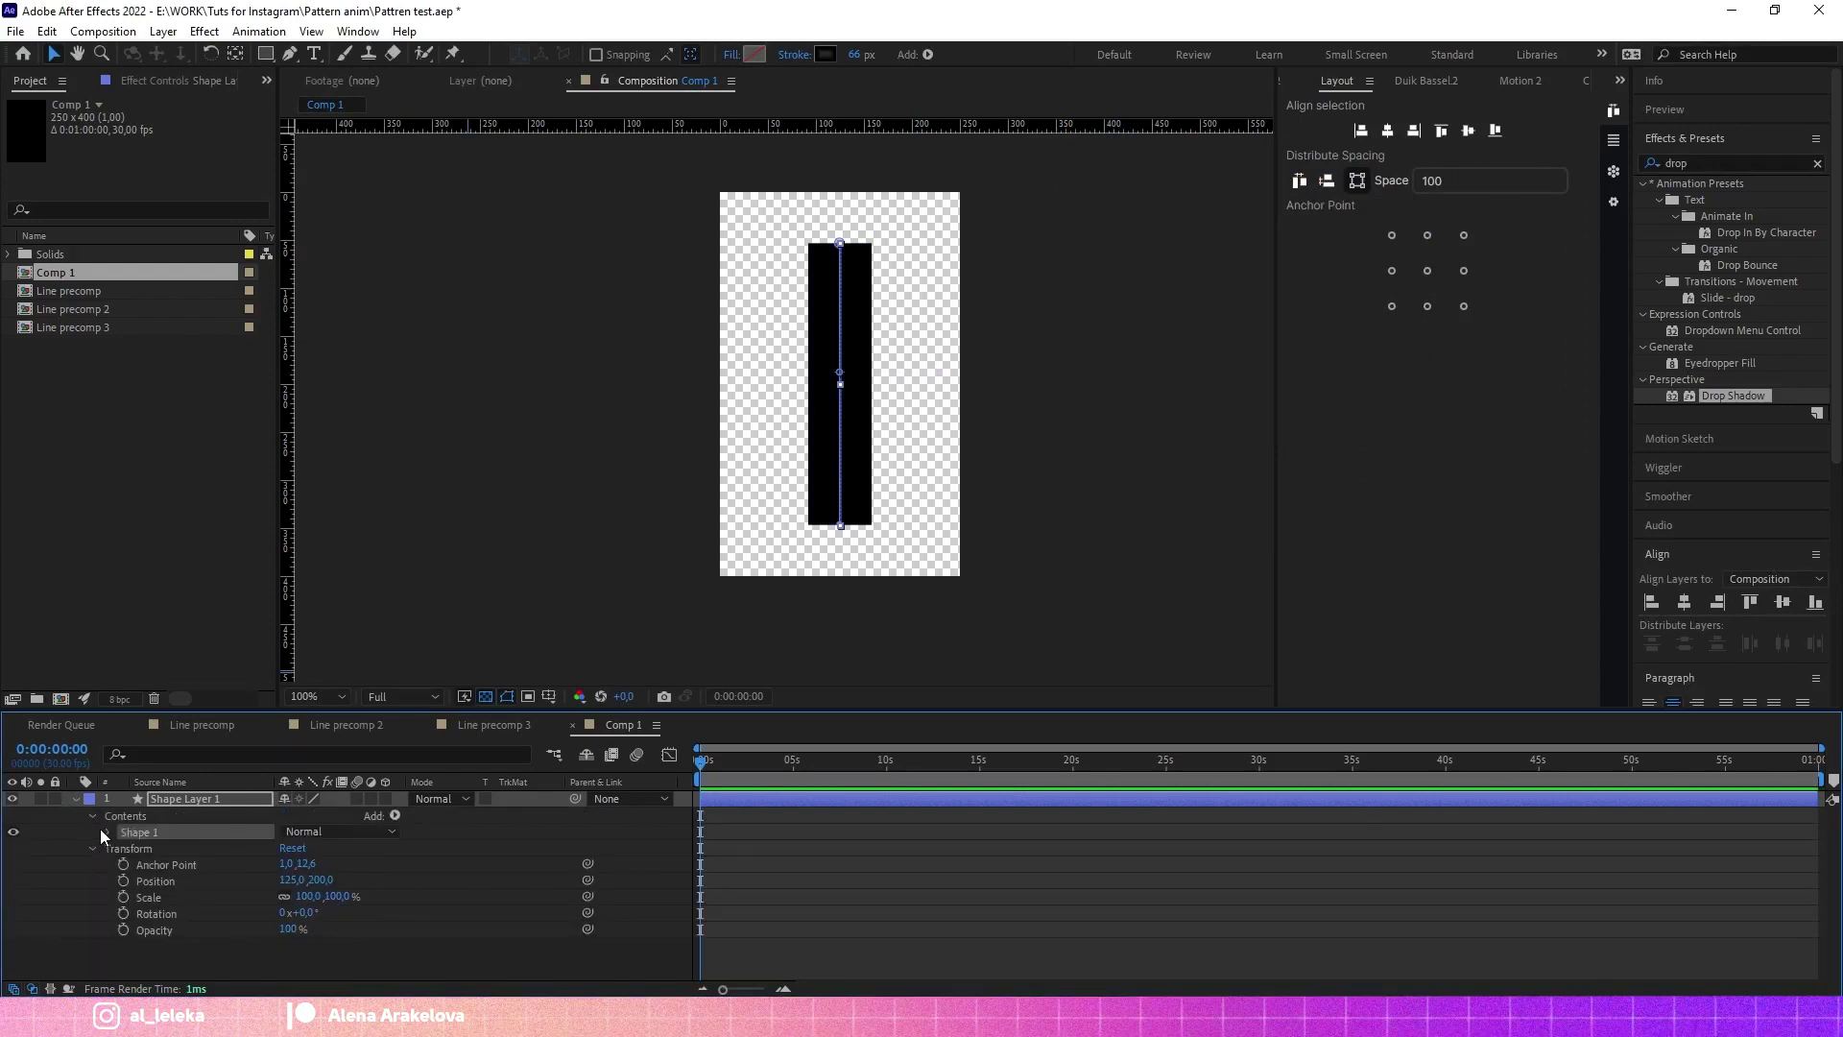
pyautogui.click(106, 832)
pyautogui.click(123, 865)
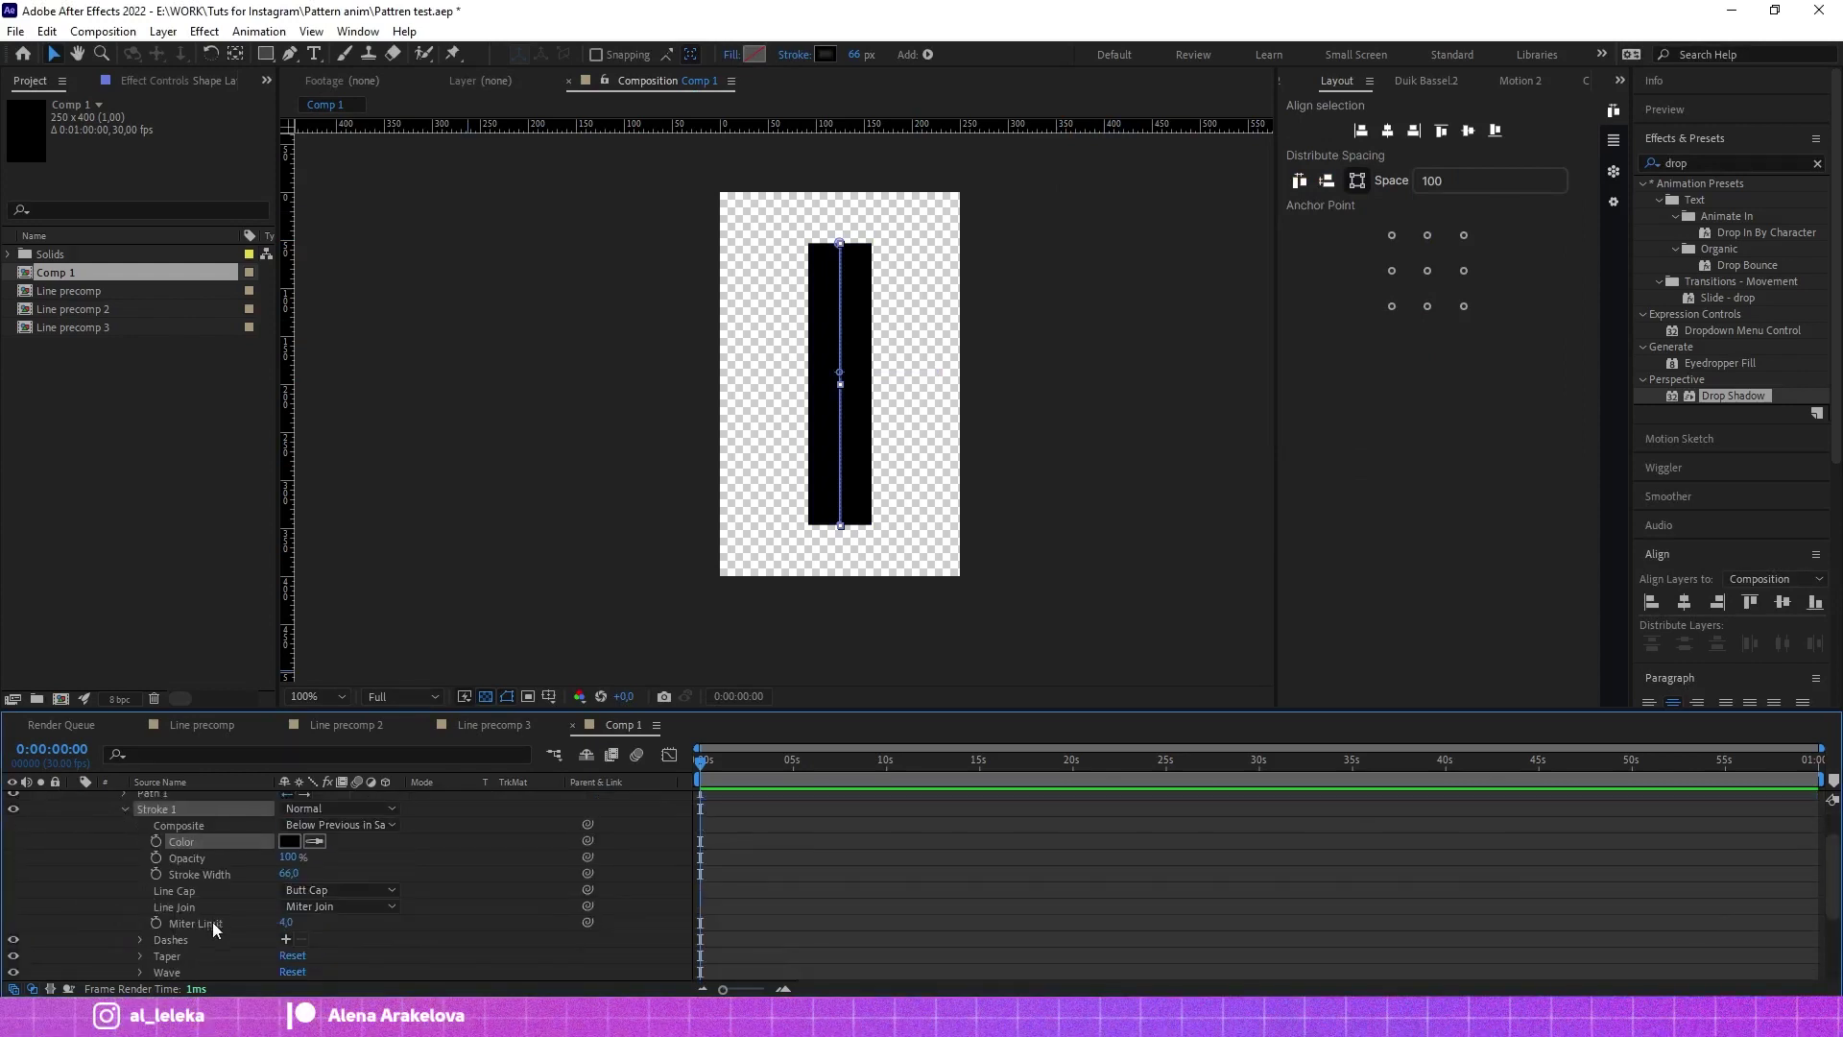
pyautogui.scroll(-2, 211, 921)
pyautogui.click(336, 931)
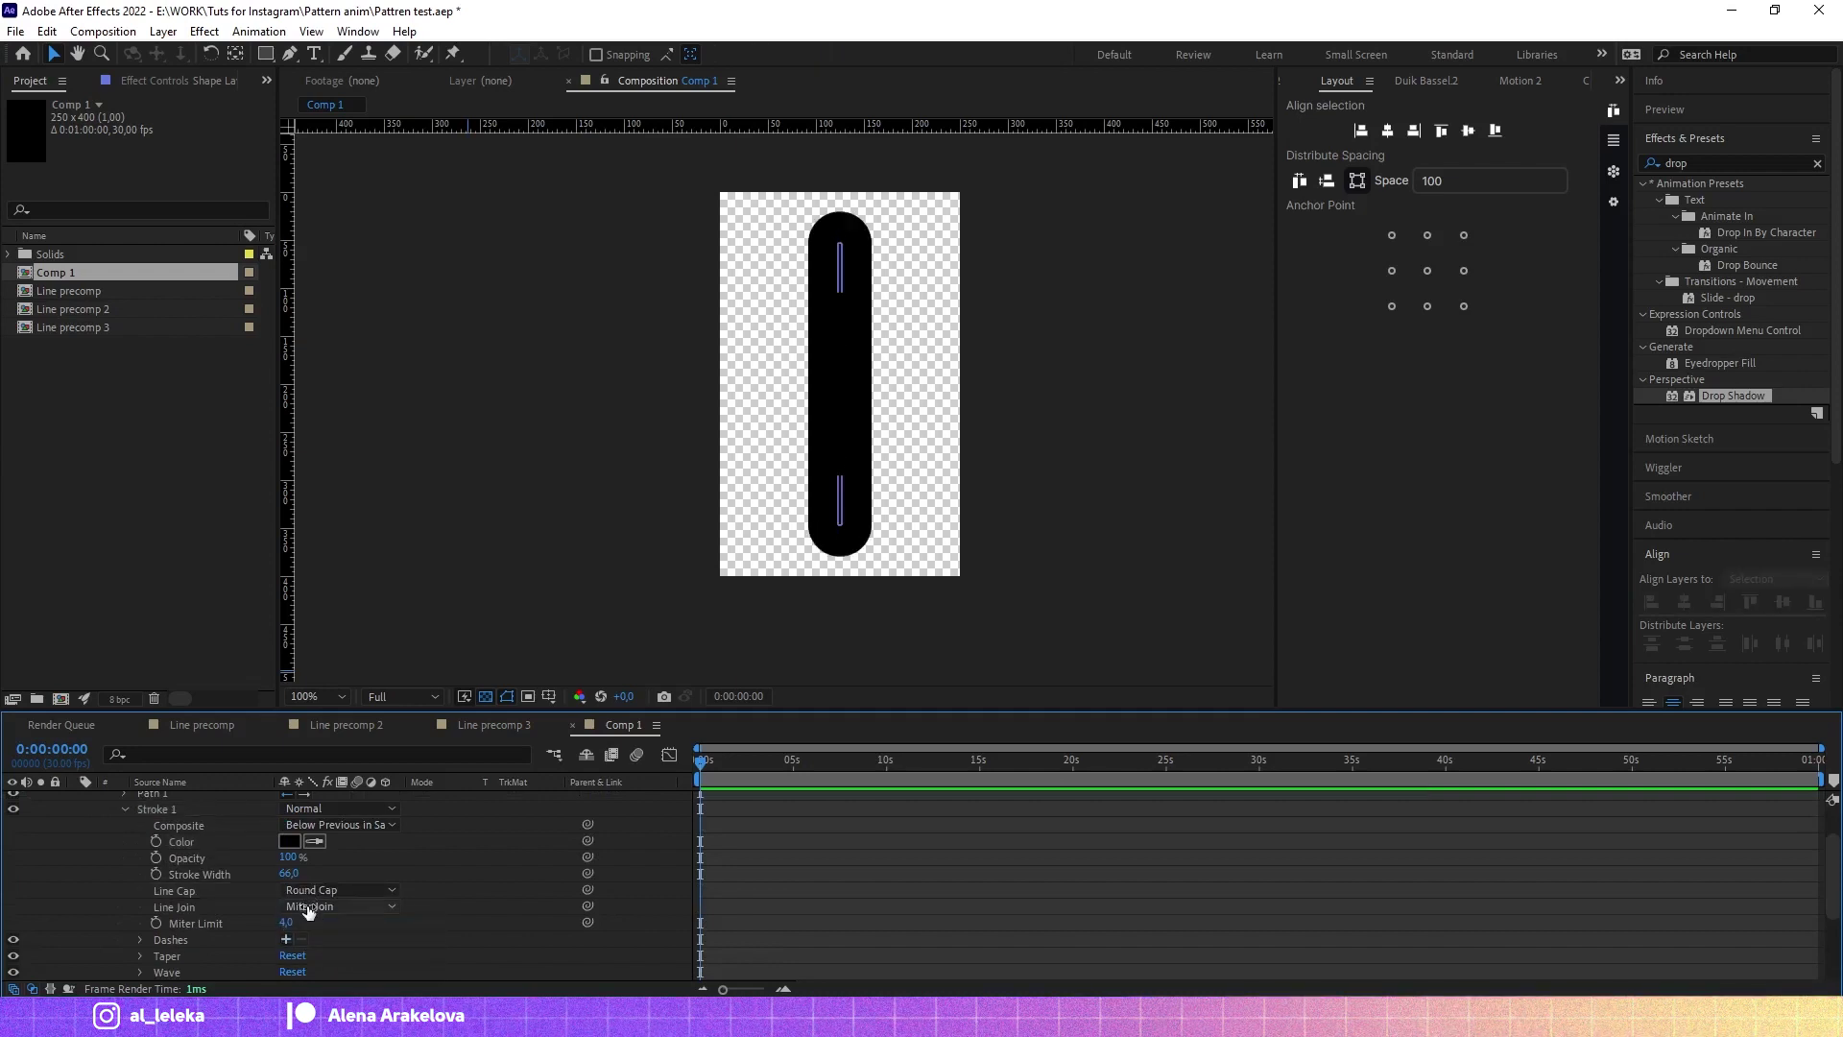
pyautogui.click(328, 949)
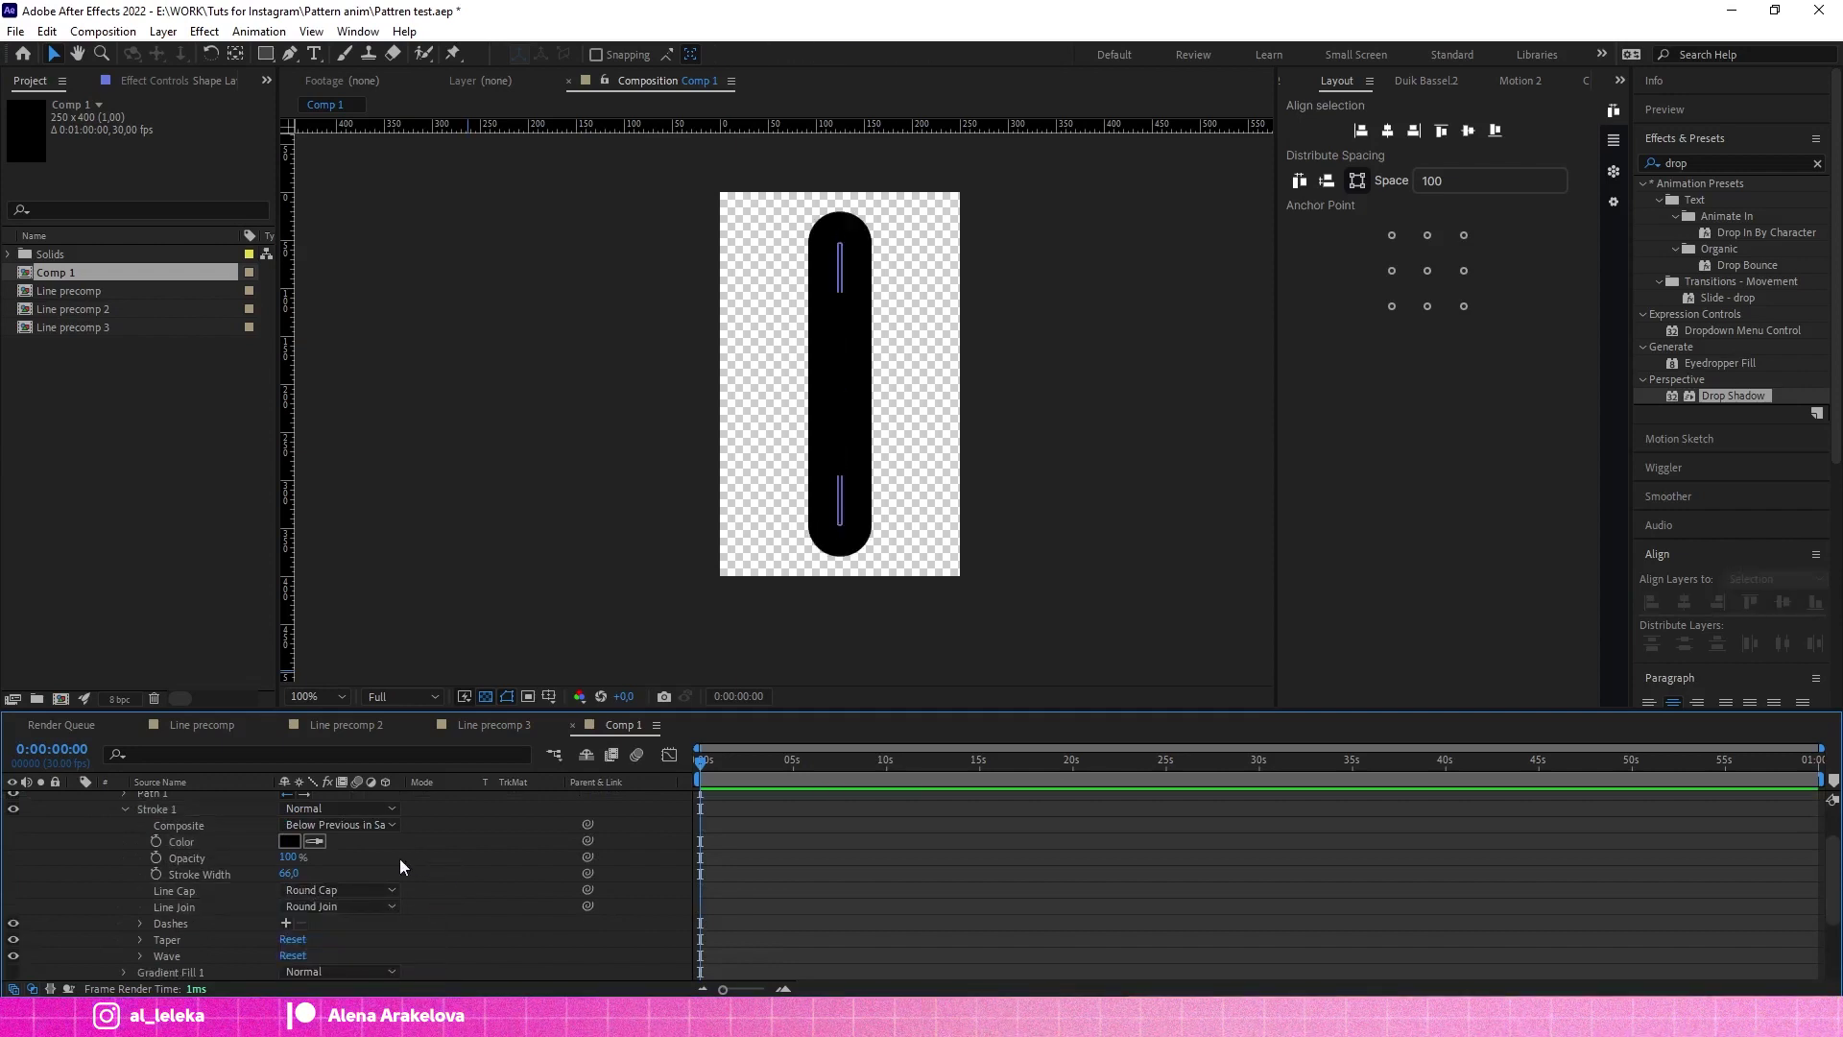
# Step: Rename Shape Layer 1 as "Line Black"
pyautogui.scroll(2, 288, 864)
pyautogui.click(215, 802)
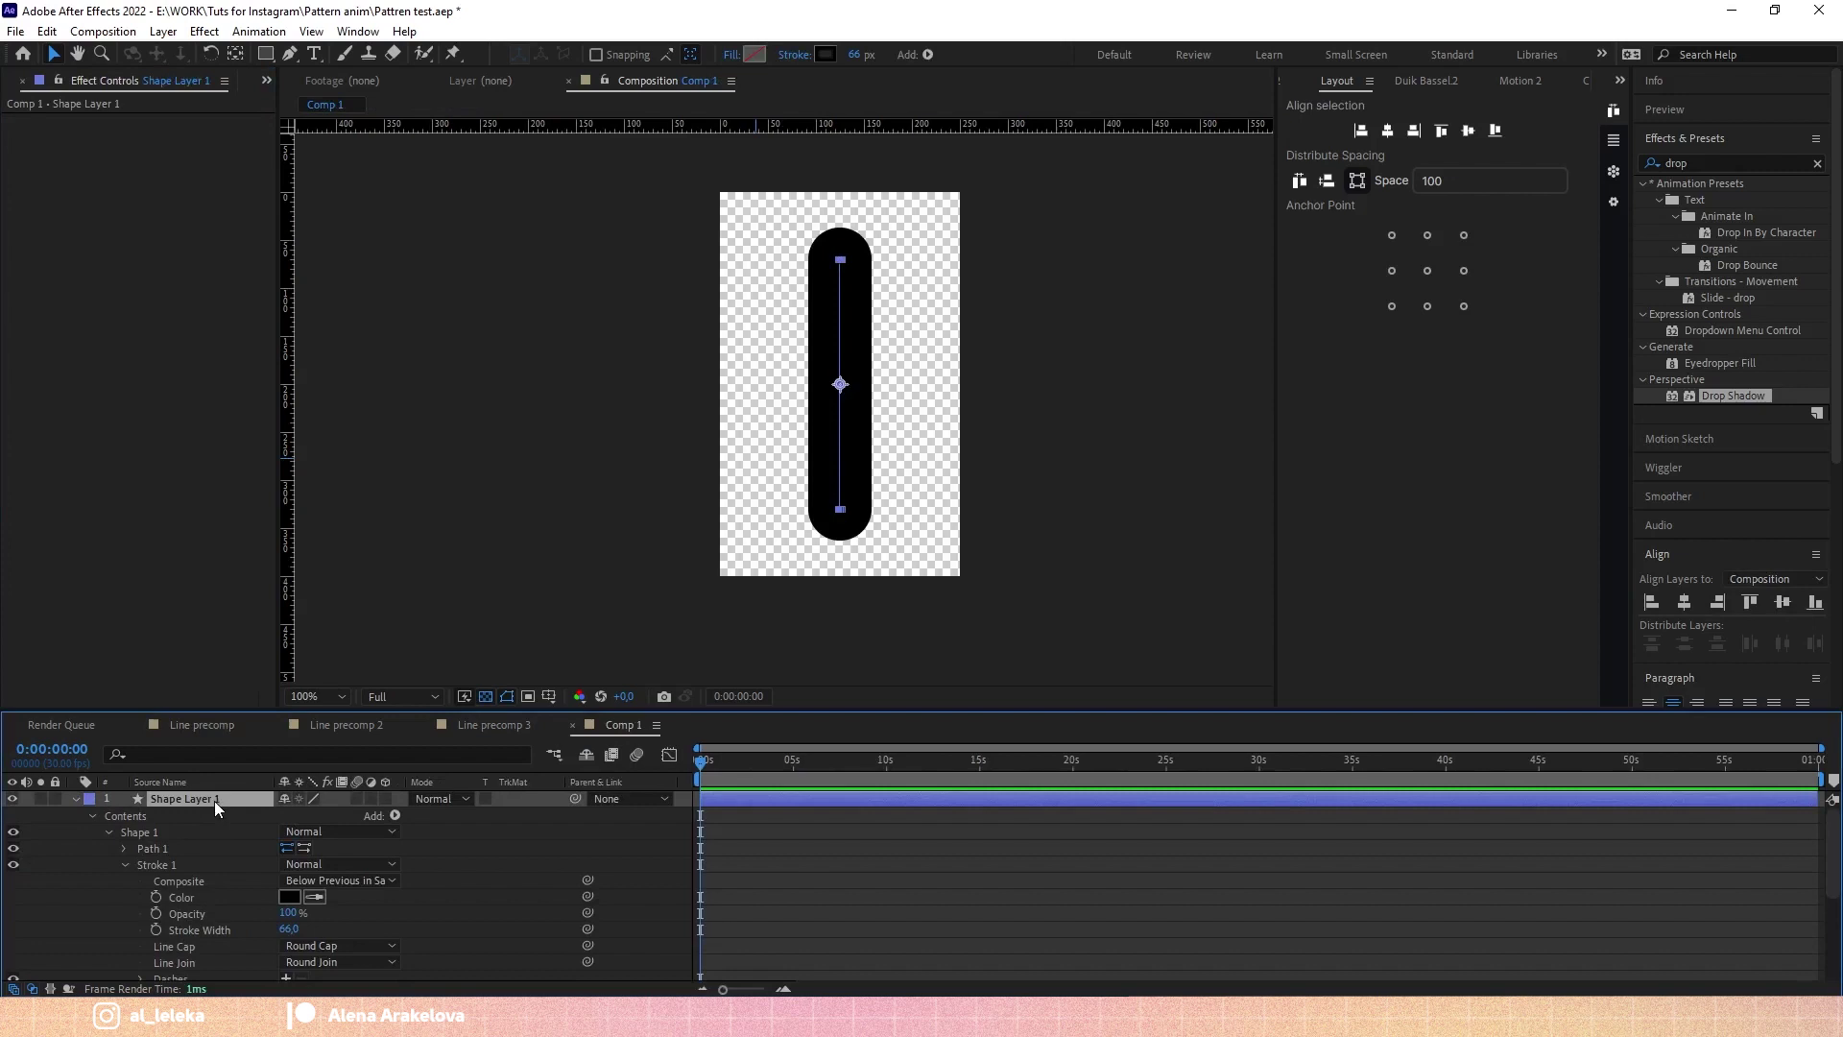
pyautogui.press('Return')
pyautogui.write('Line ')
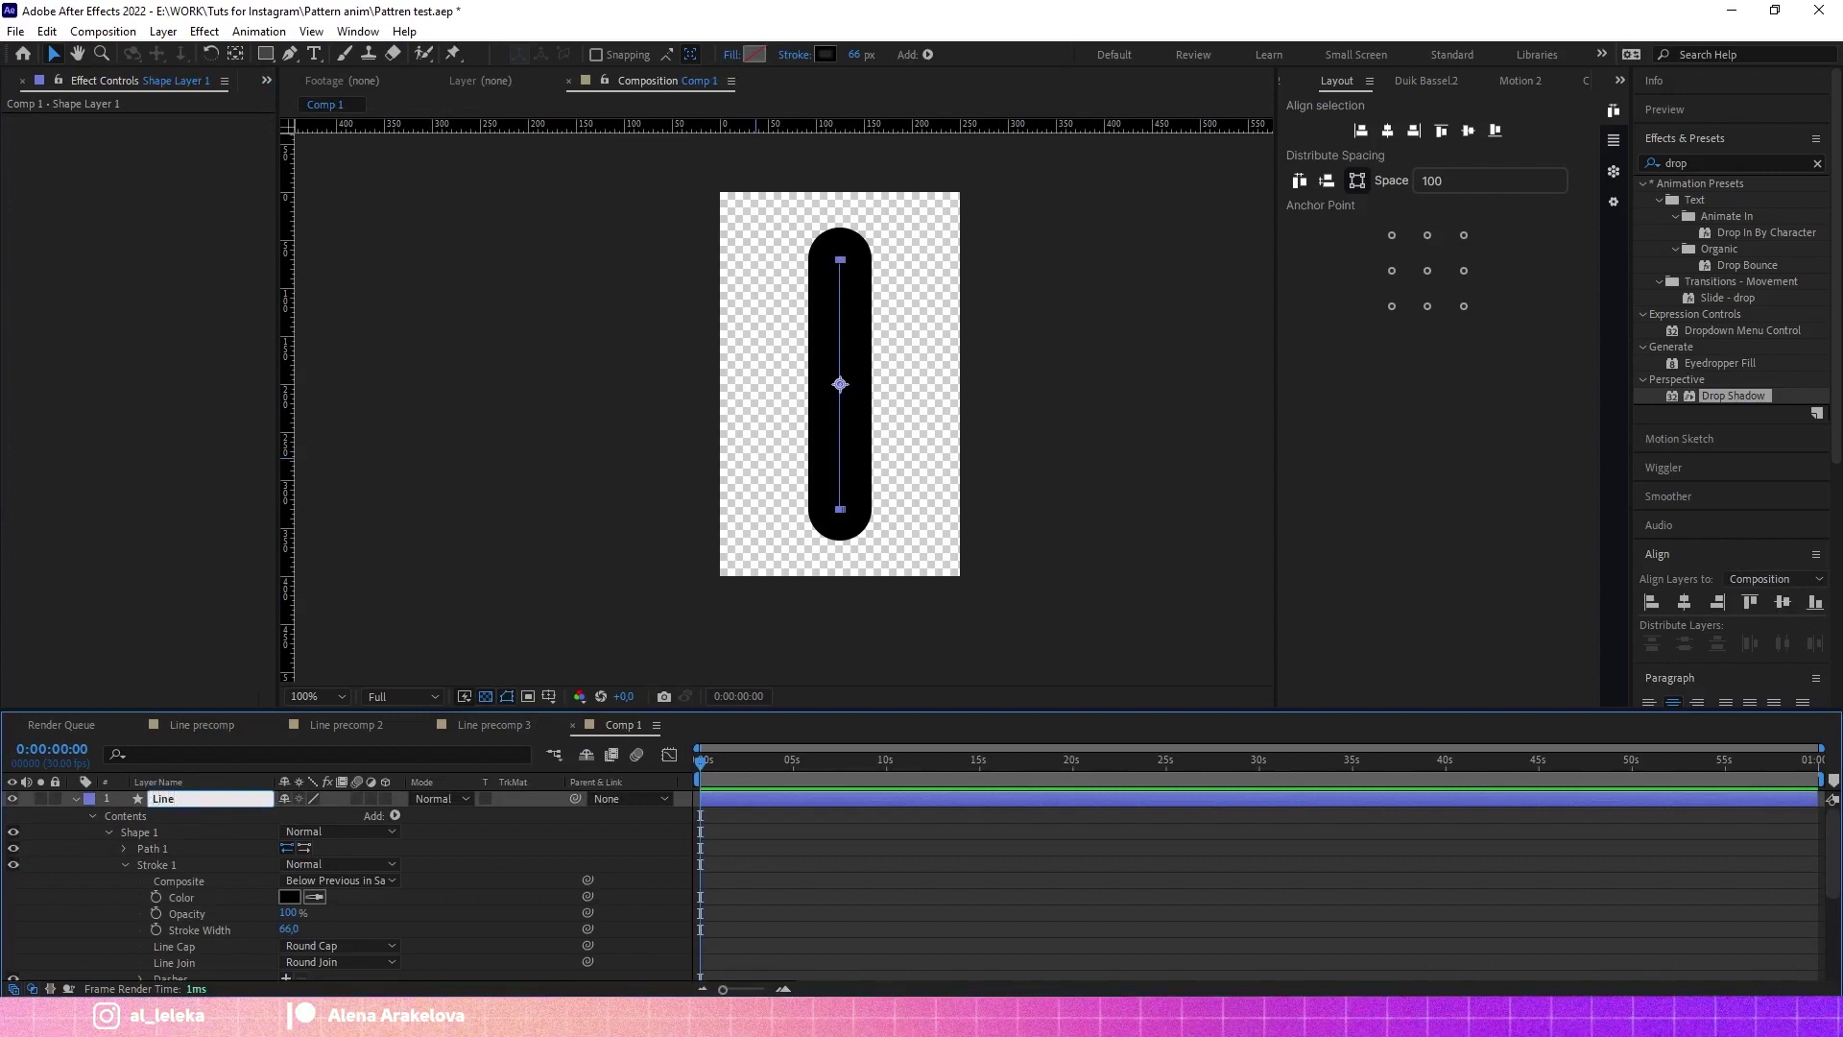
pyautogui.write('Black')
pyautogui.press('Return')
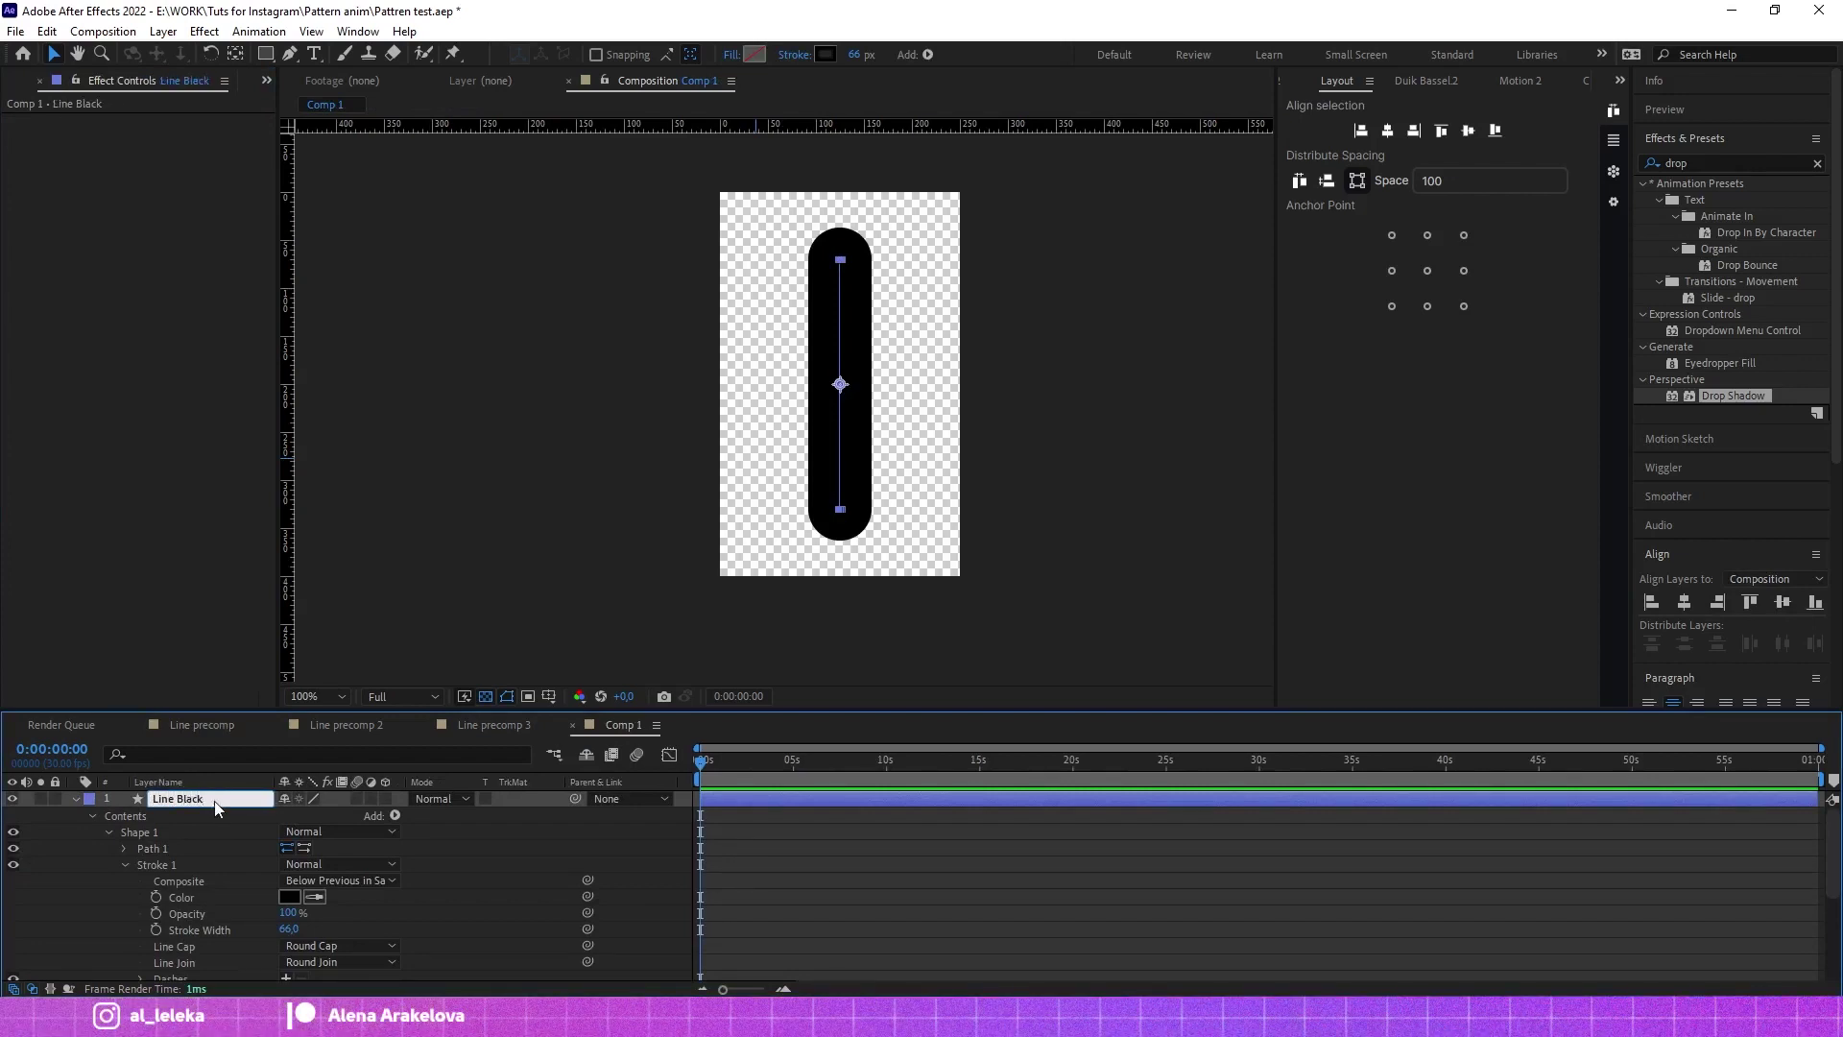
# Step: Duplicate the Line Black layer and rename the copy as "Line White"
pyautogui.hotkey('ctrl', 'd')
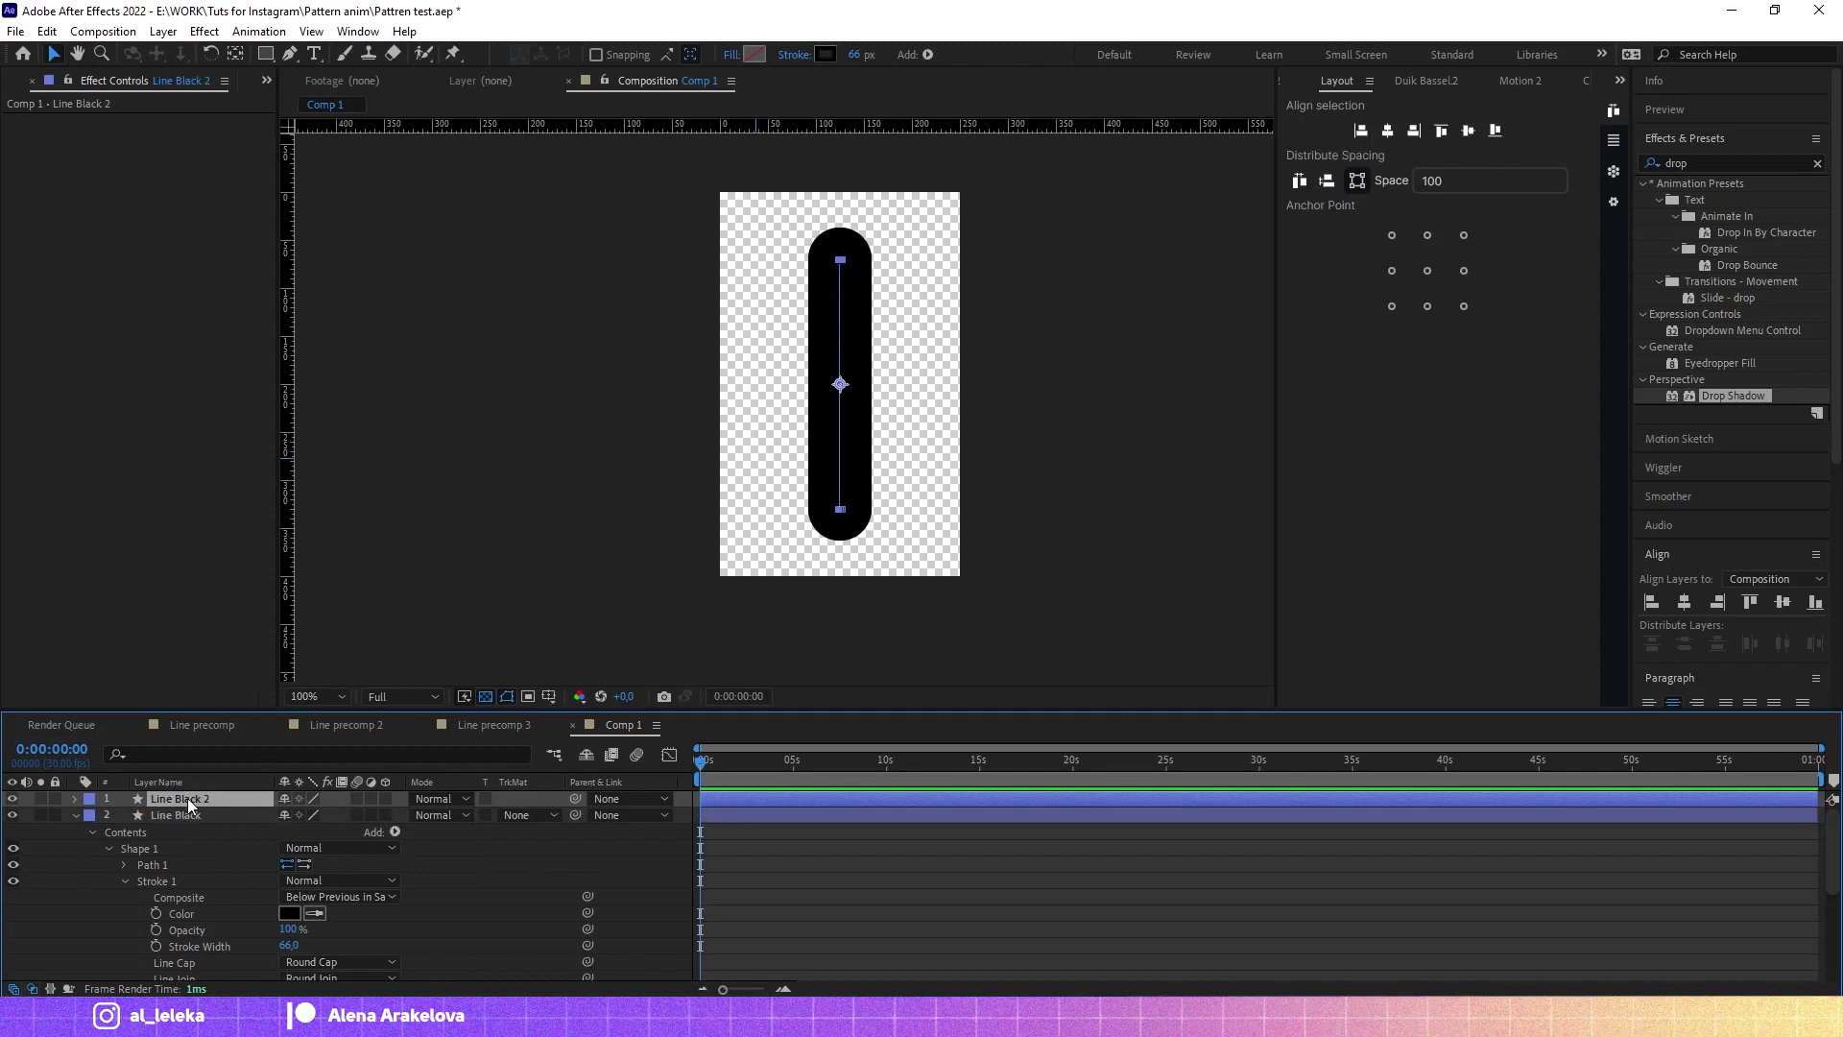
pyautogui.press('Return')
pyautogui.click(188, 797)
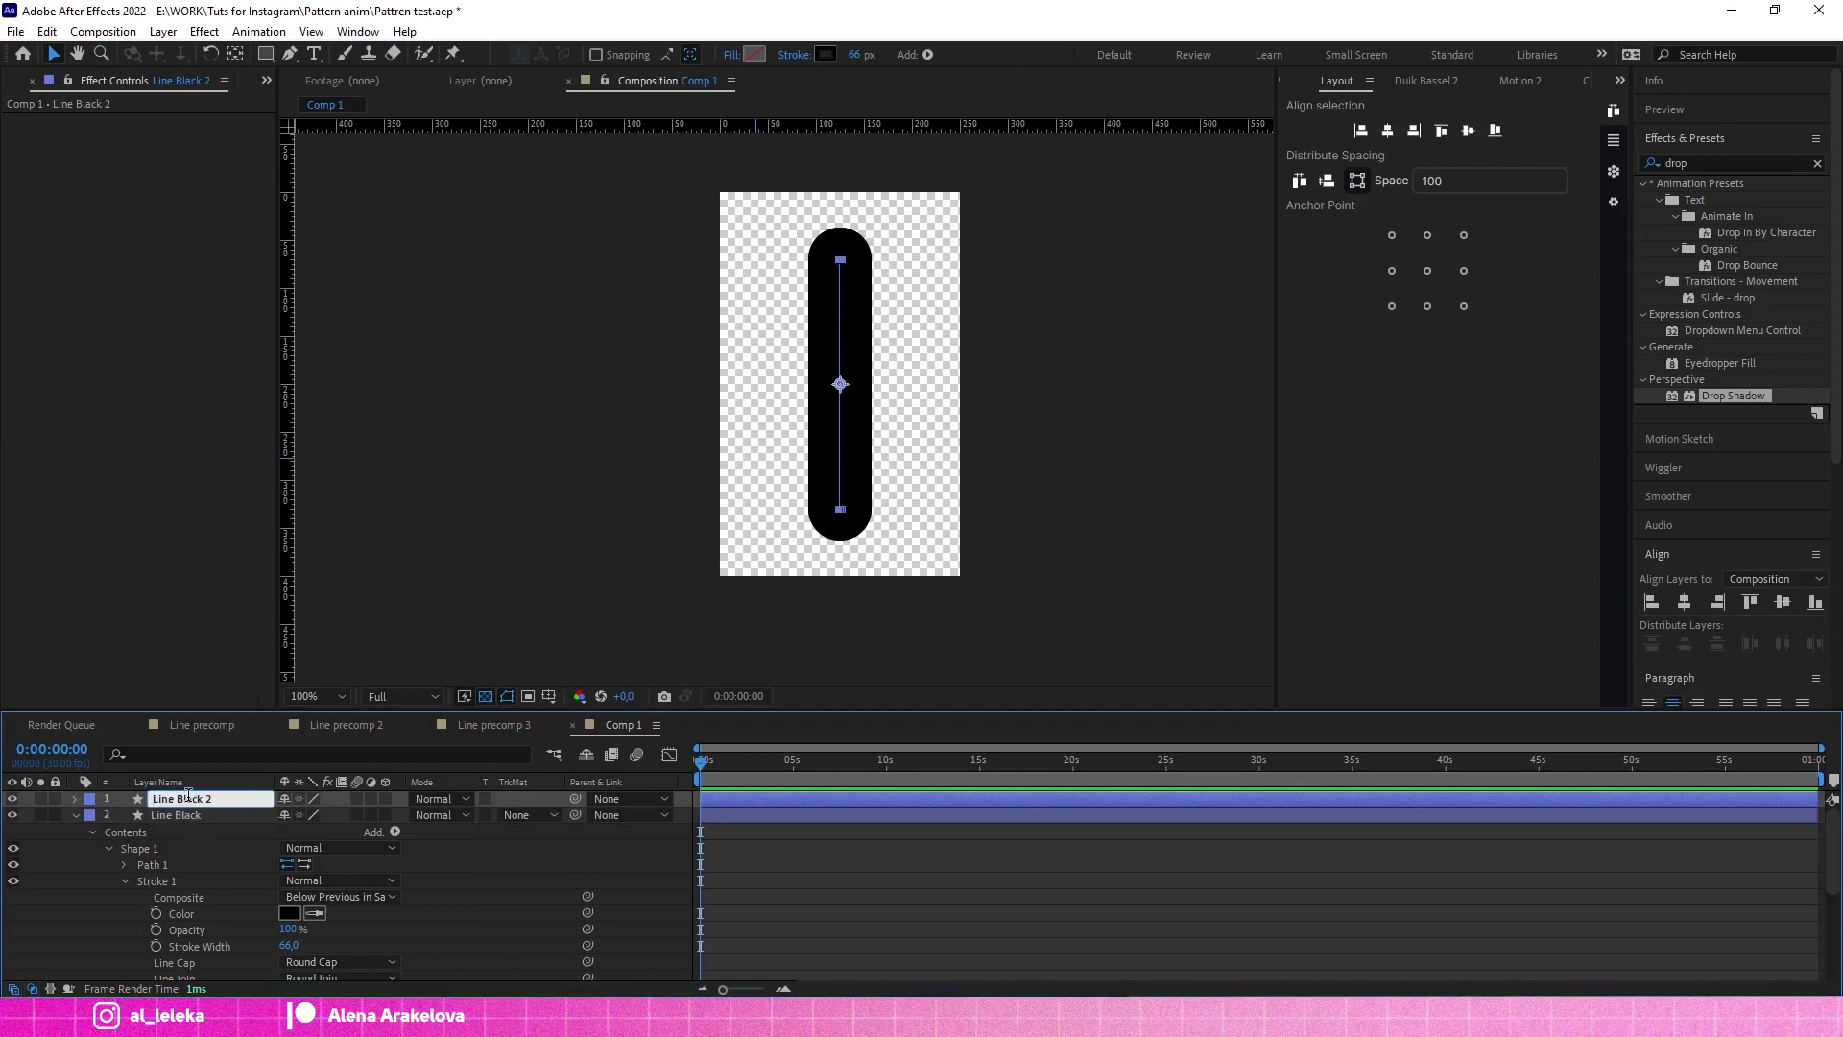
pyautogui.press('BackSpace')
pyautogui.press('BackSpace')
pyautogui.press('BackSpace')
pyautogui.press('BackSpace')
pyautogui.press('BackSpace')
pyautogui.press('BackSpace')
pyautogui.press('BackSpace')
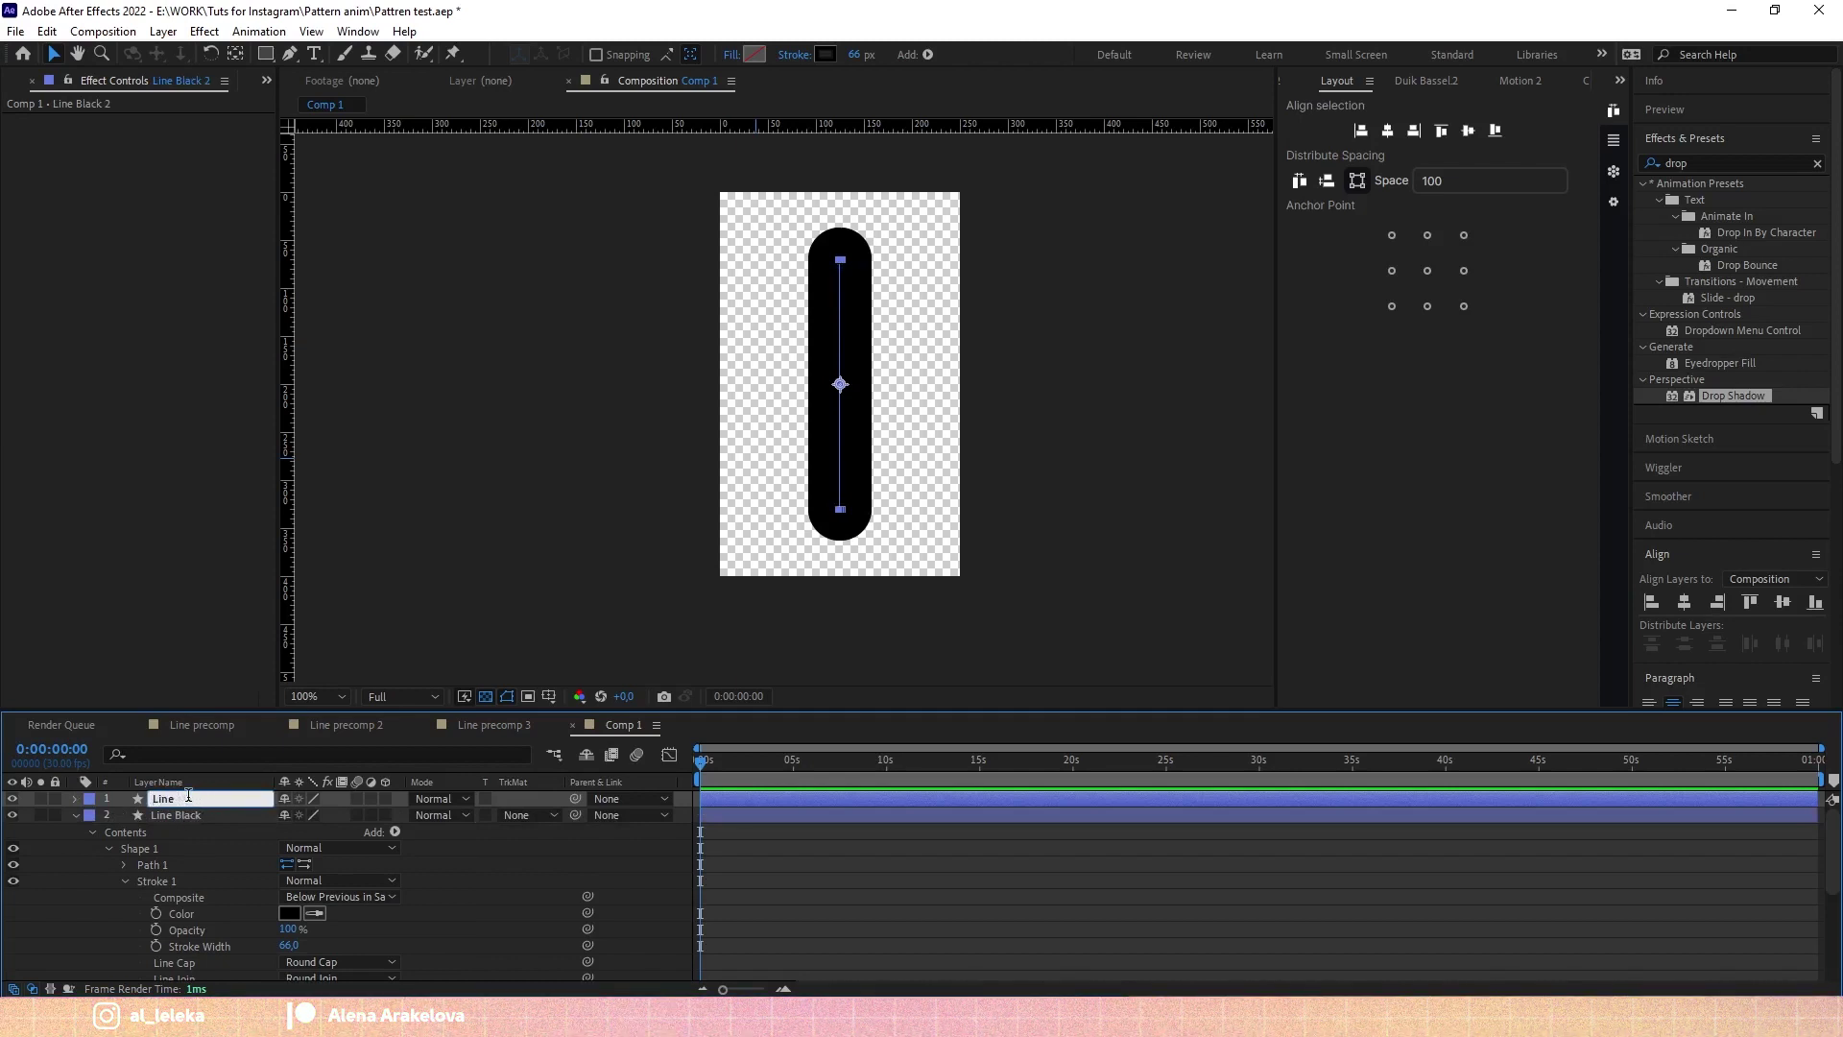
pyautogui.write('White')
pyautogui.press('Return')
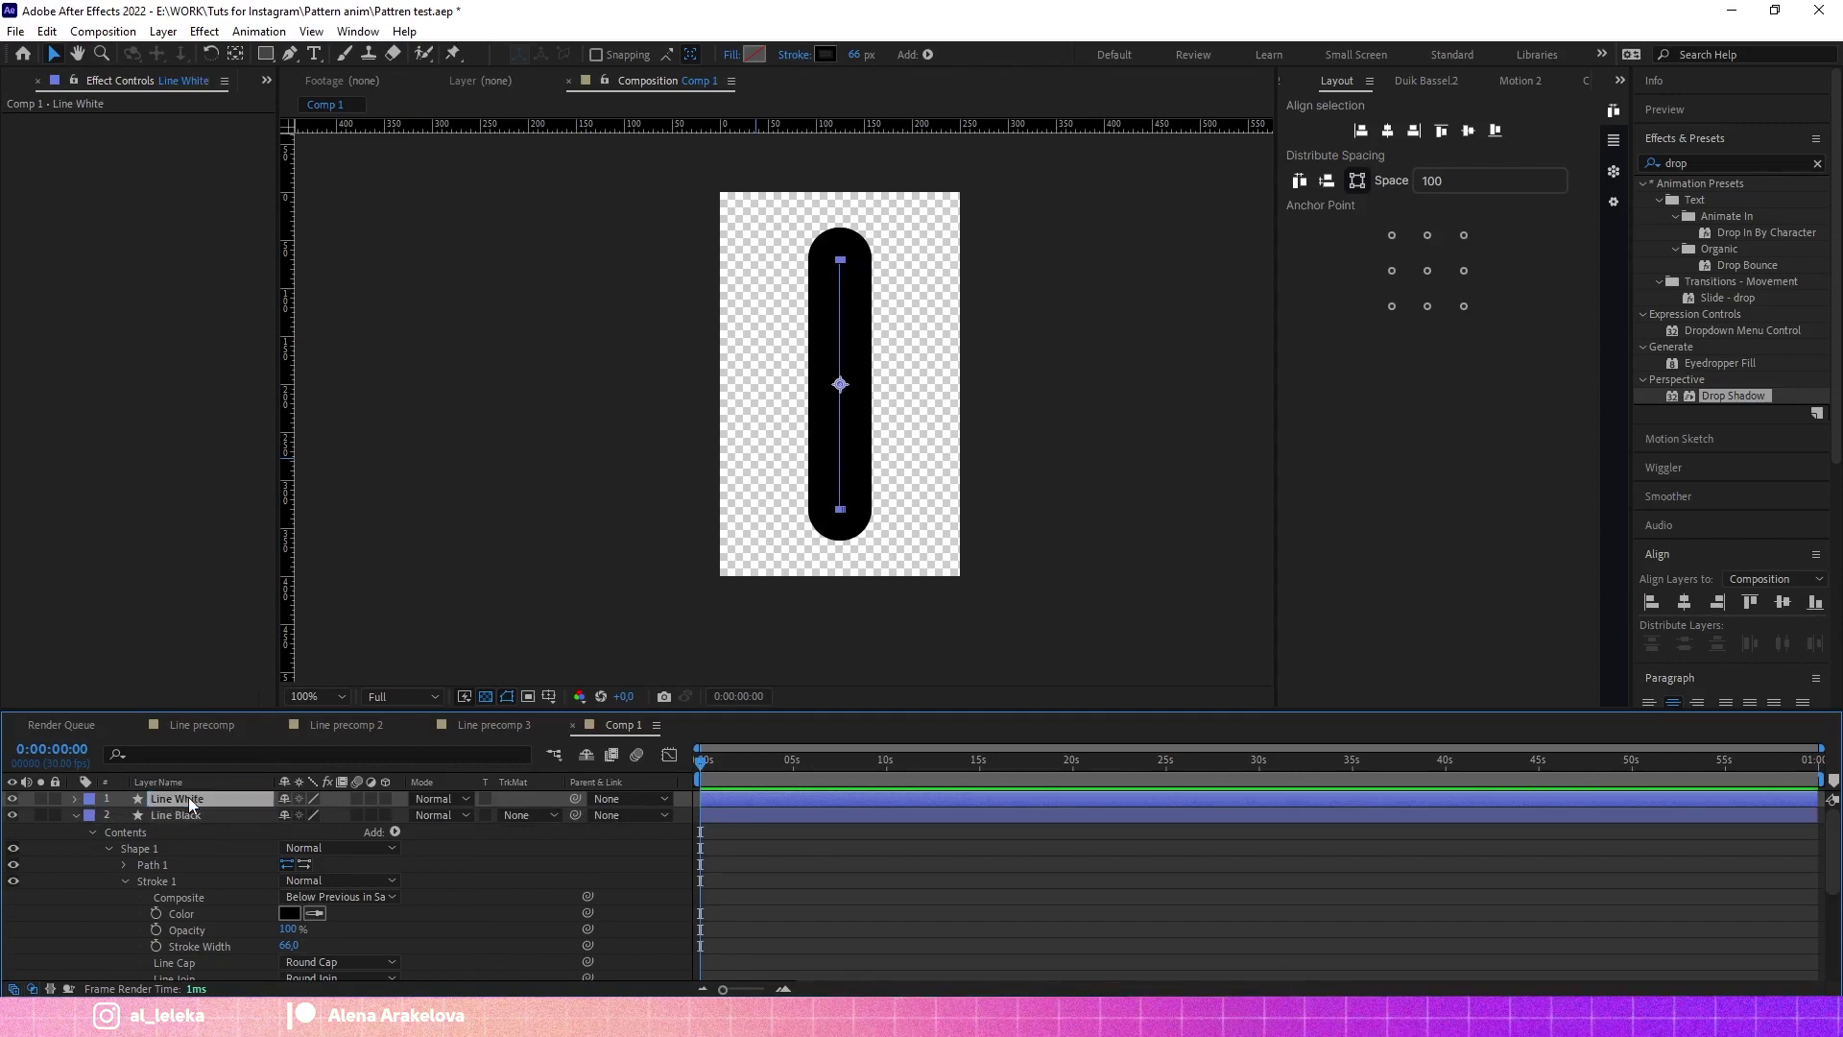
# Step: Change the stroke colour of the Line White layer to white
pyautogui.click(832, 52)
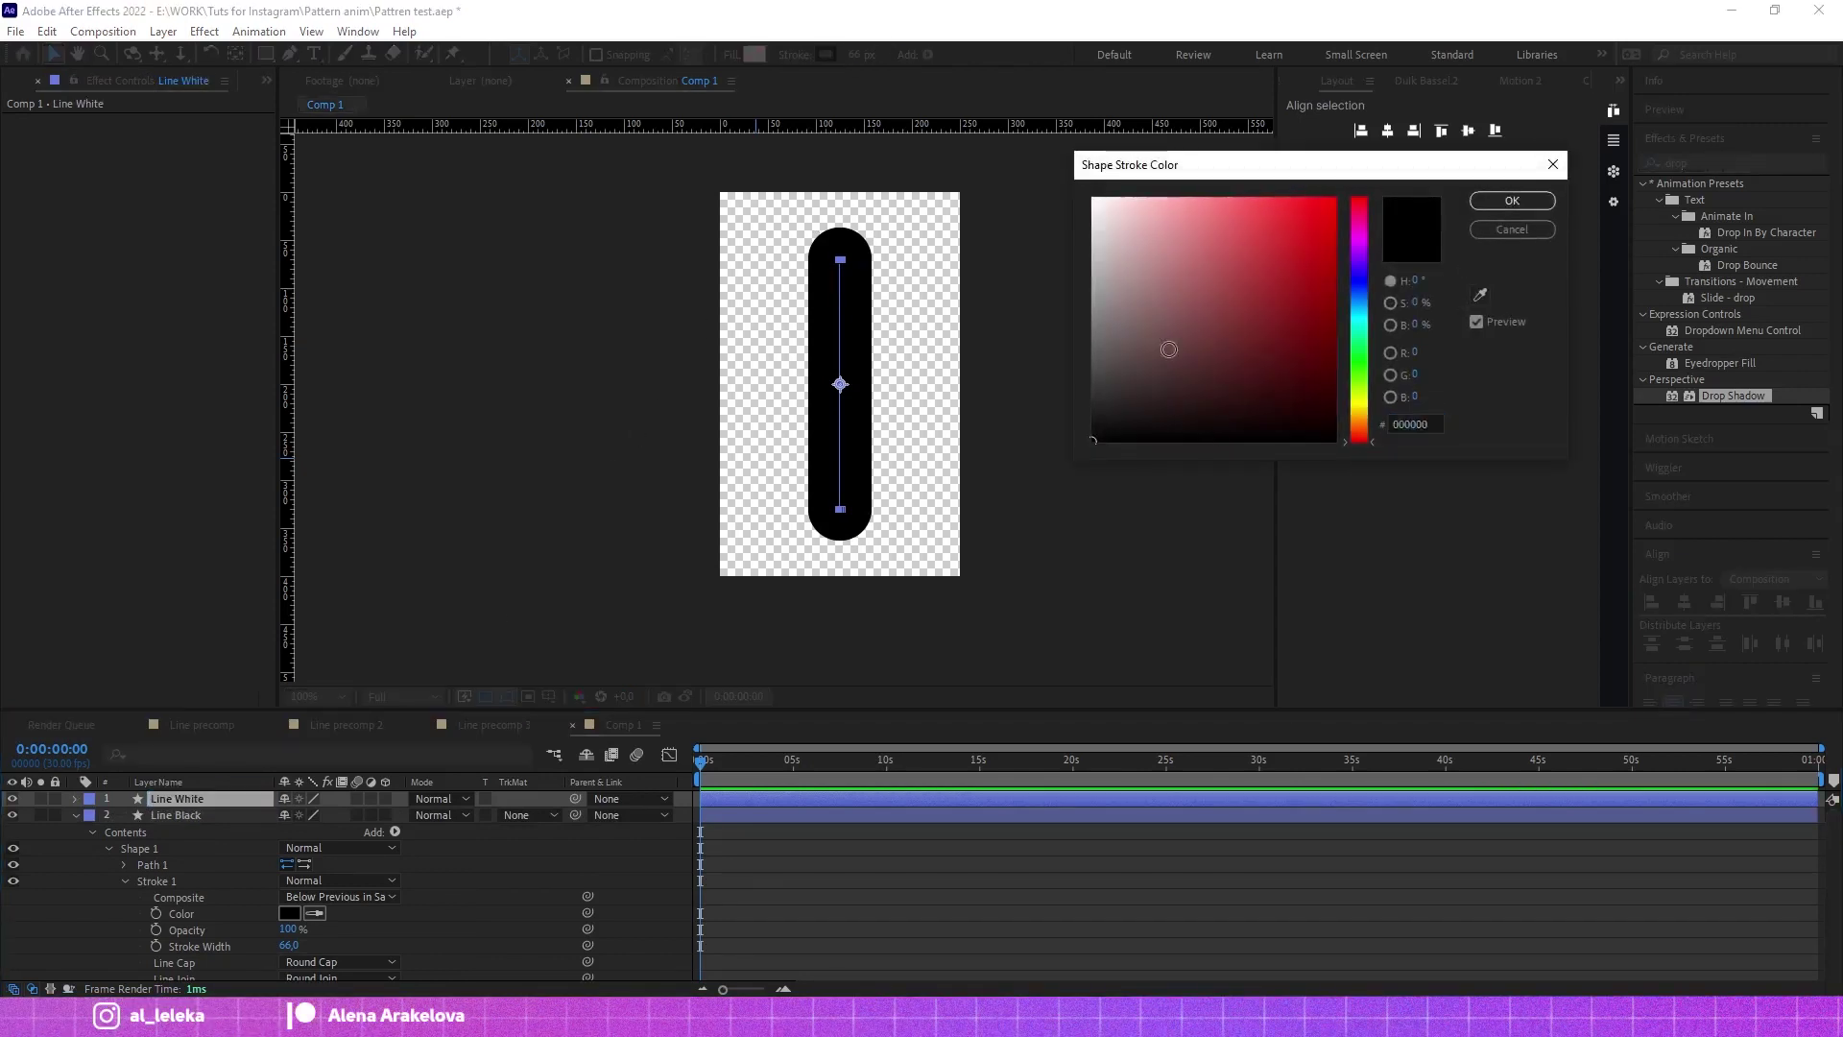
pyautogui.click(1095, 199)
pyautogui.click(1513, 202)
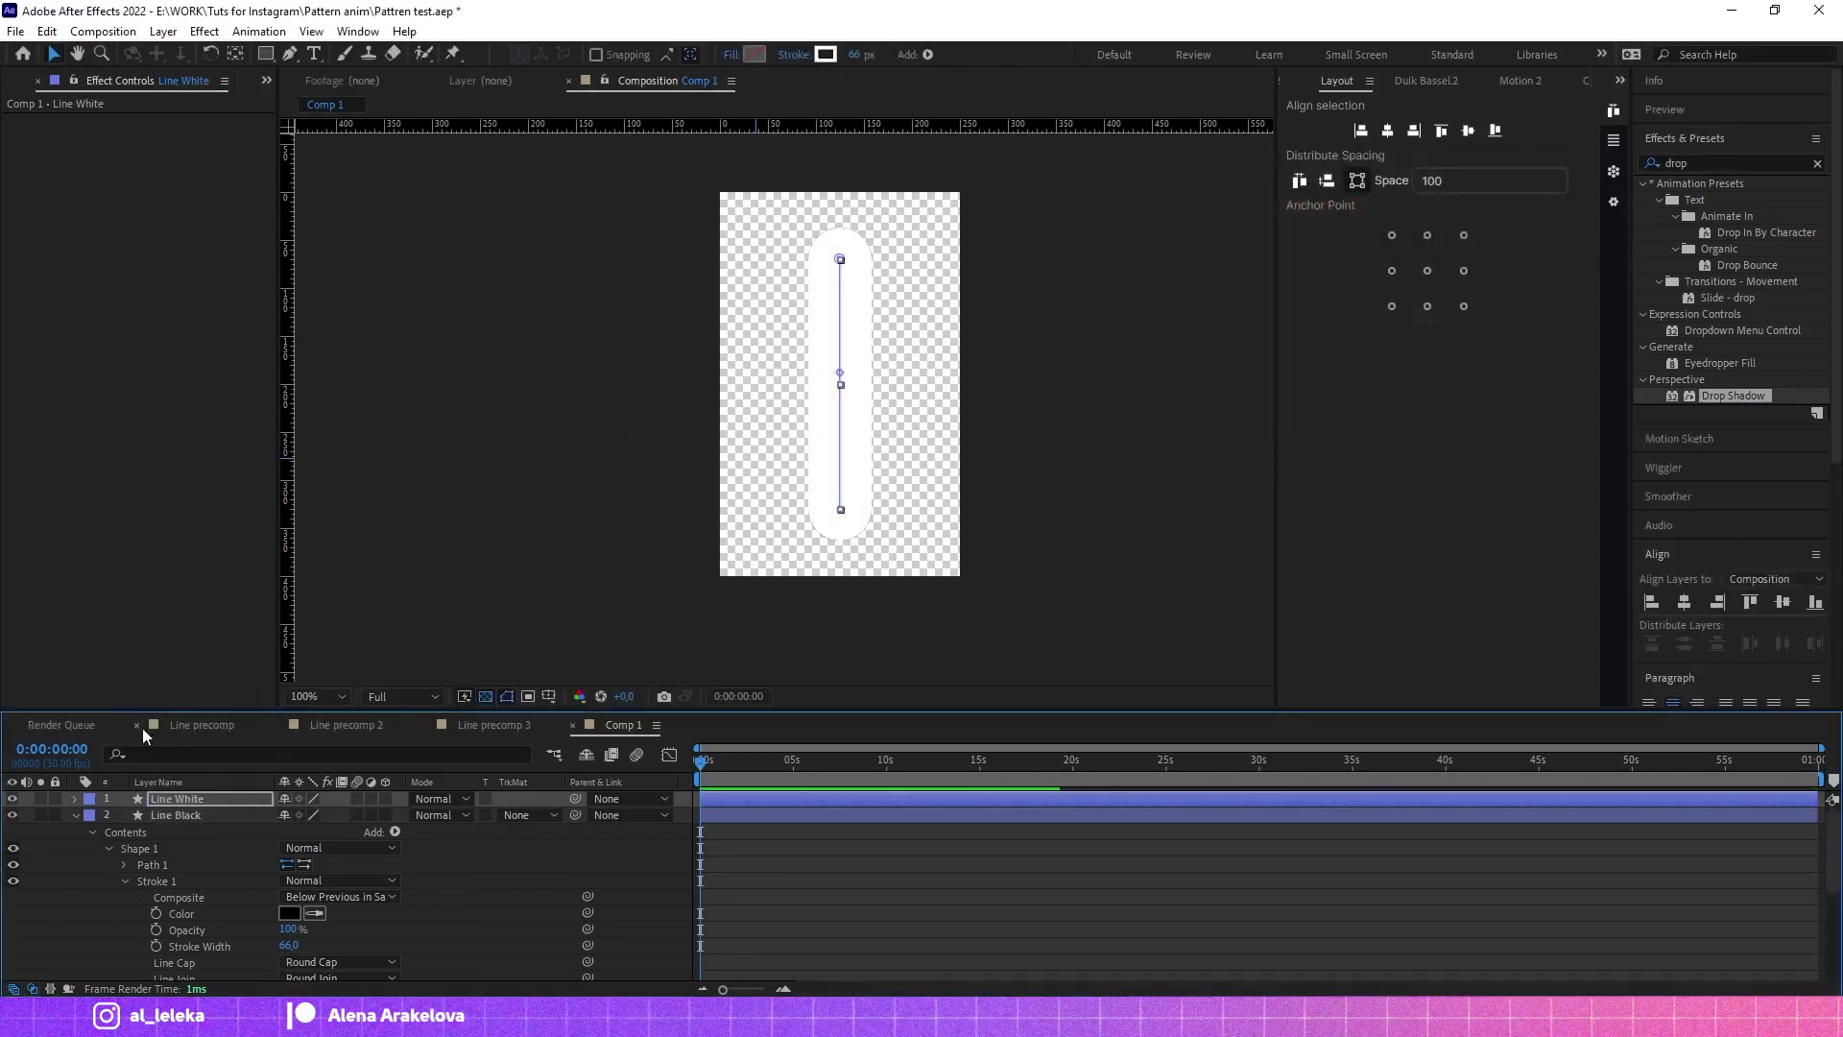
# Step: Taper the end of the Line White stroke with an End Length of 60% and ease the taper into a curve
pyautogui.click(76, 799)
pyautogui.click(90, 816)
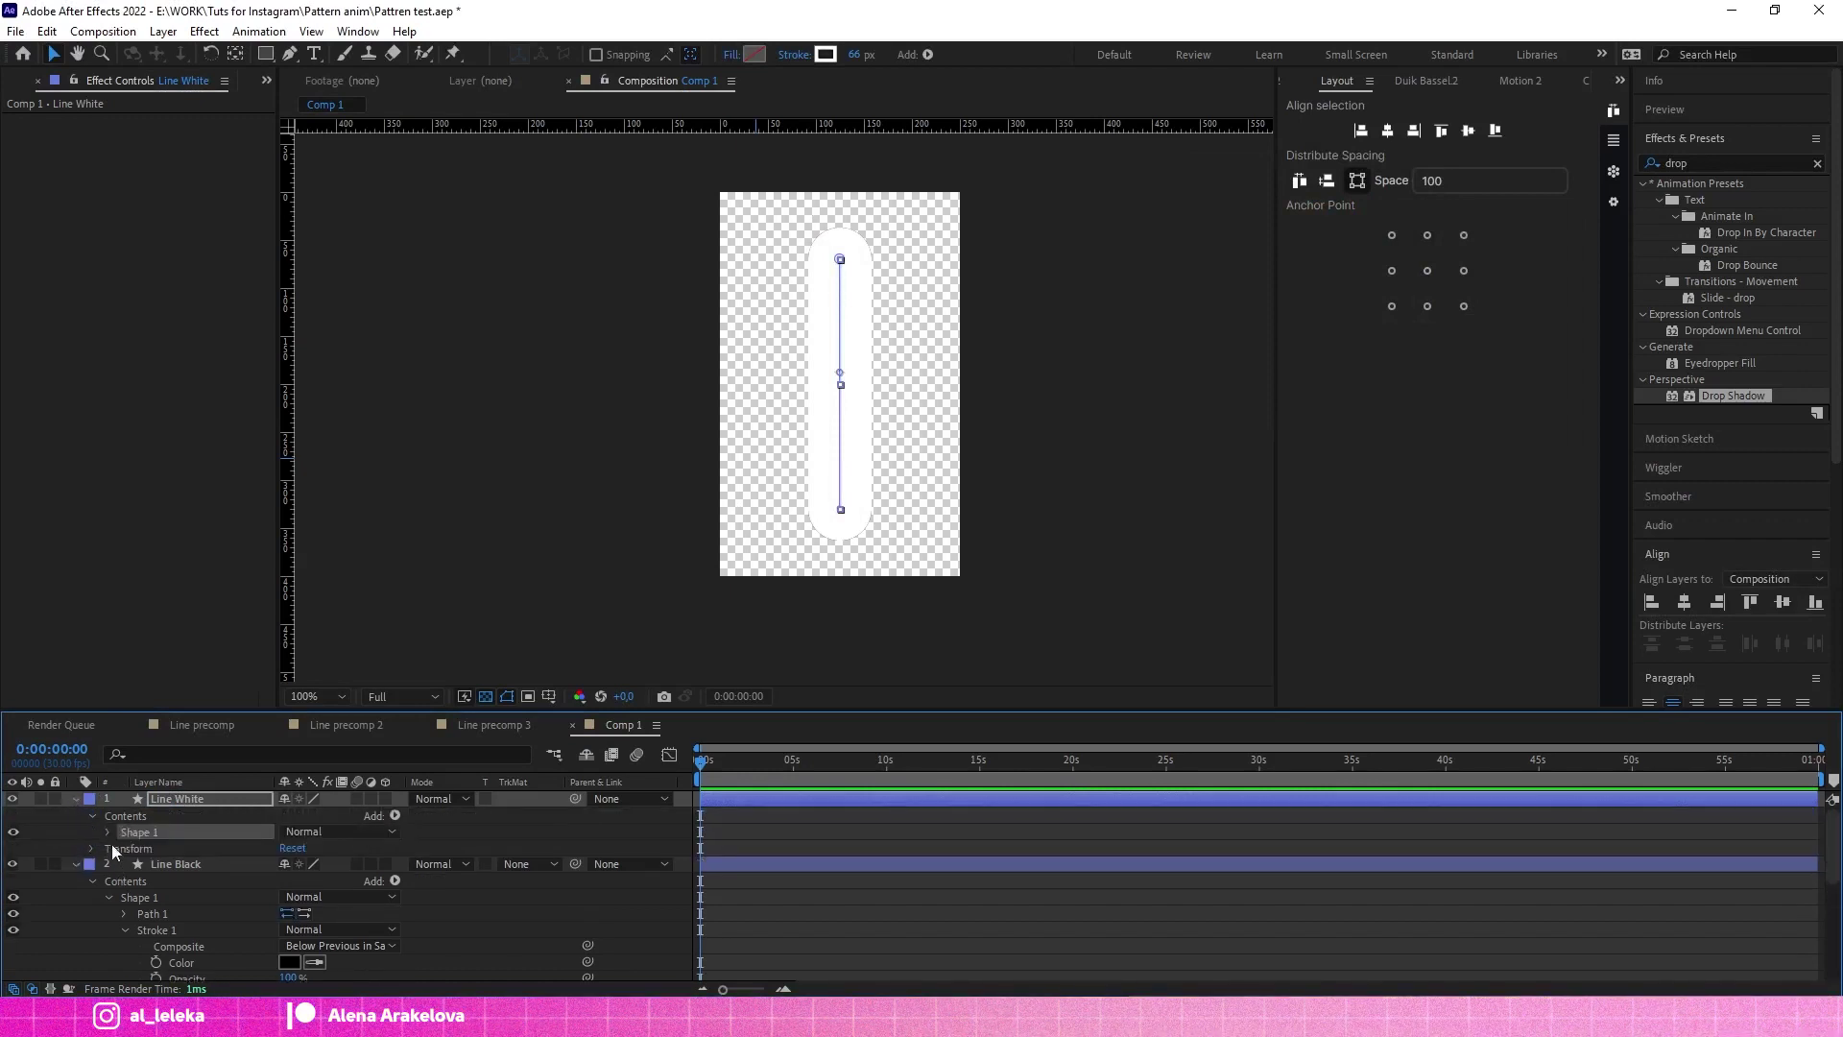
pyautogui.click(107, 832)
pyautogui.scroll(-2, 119, 867)
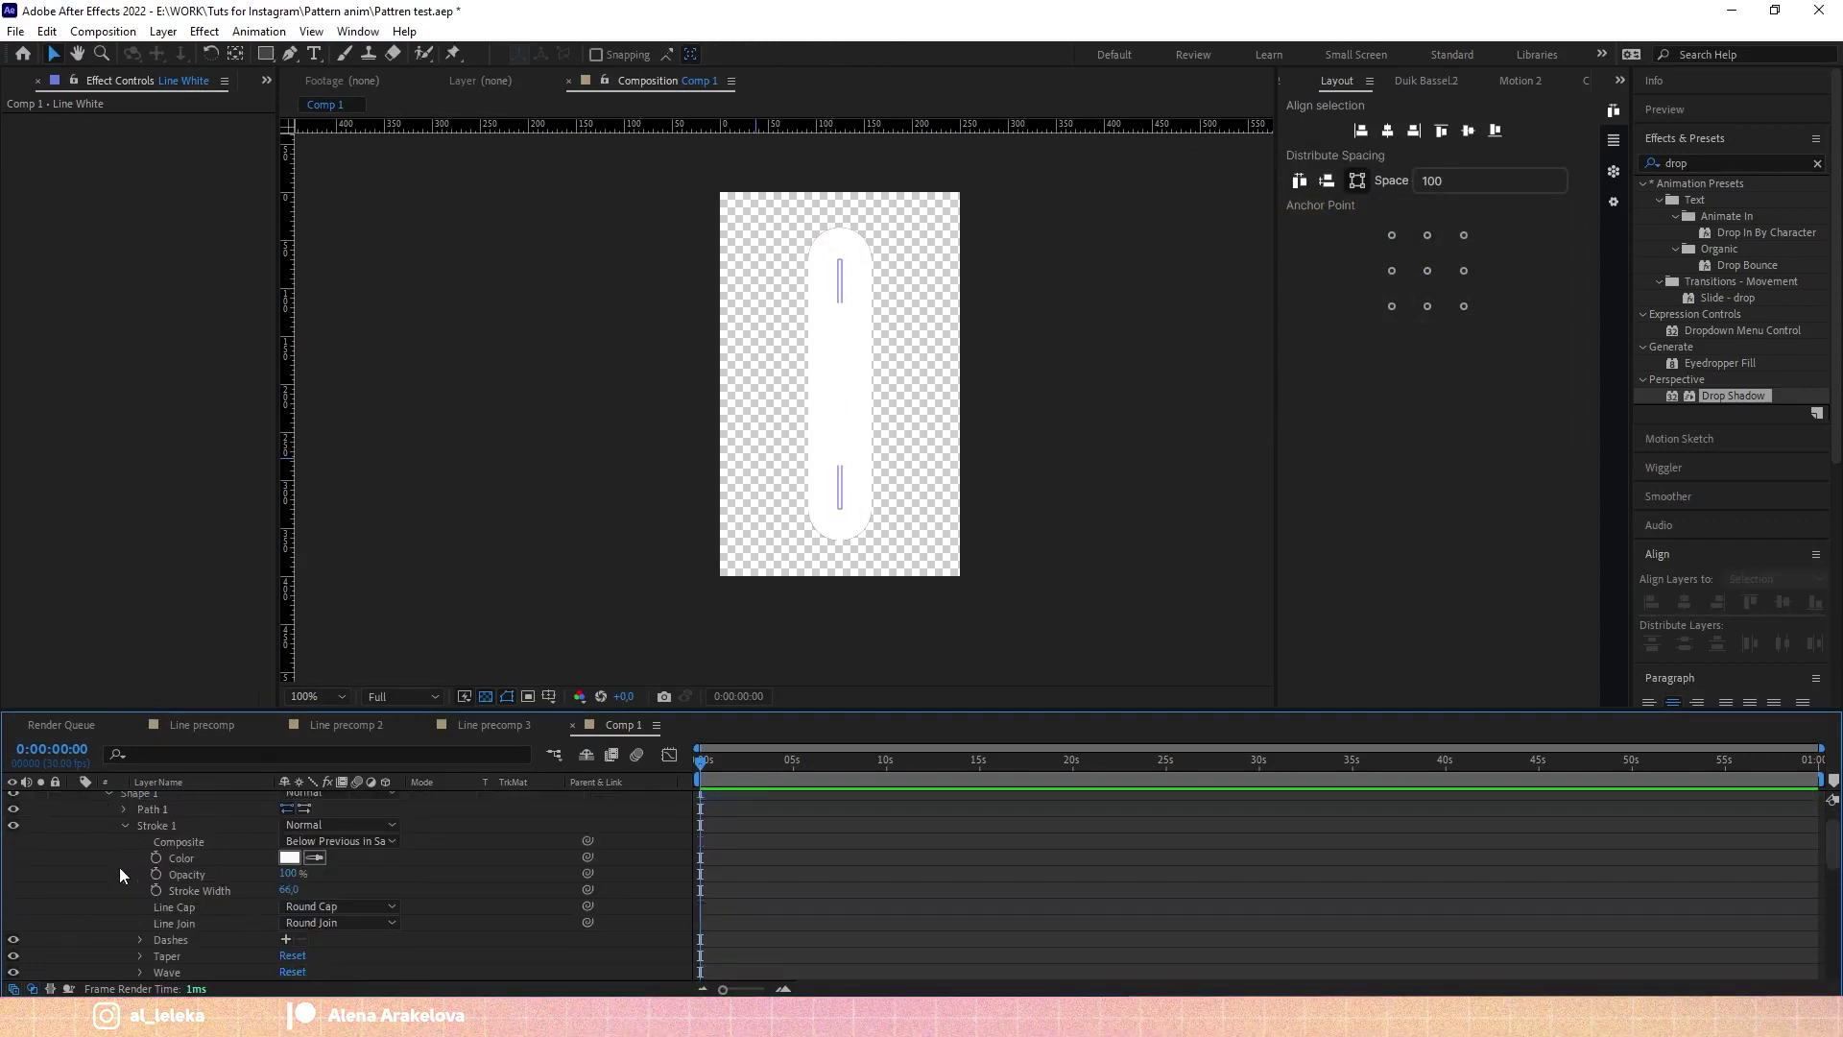
pyautogui.scroll(-2, 195, 910)
pyautogui.click(140, 907)
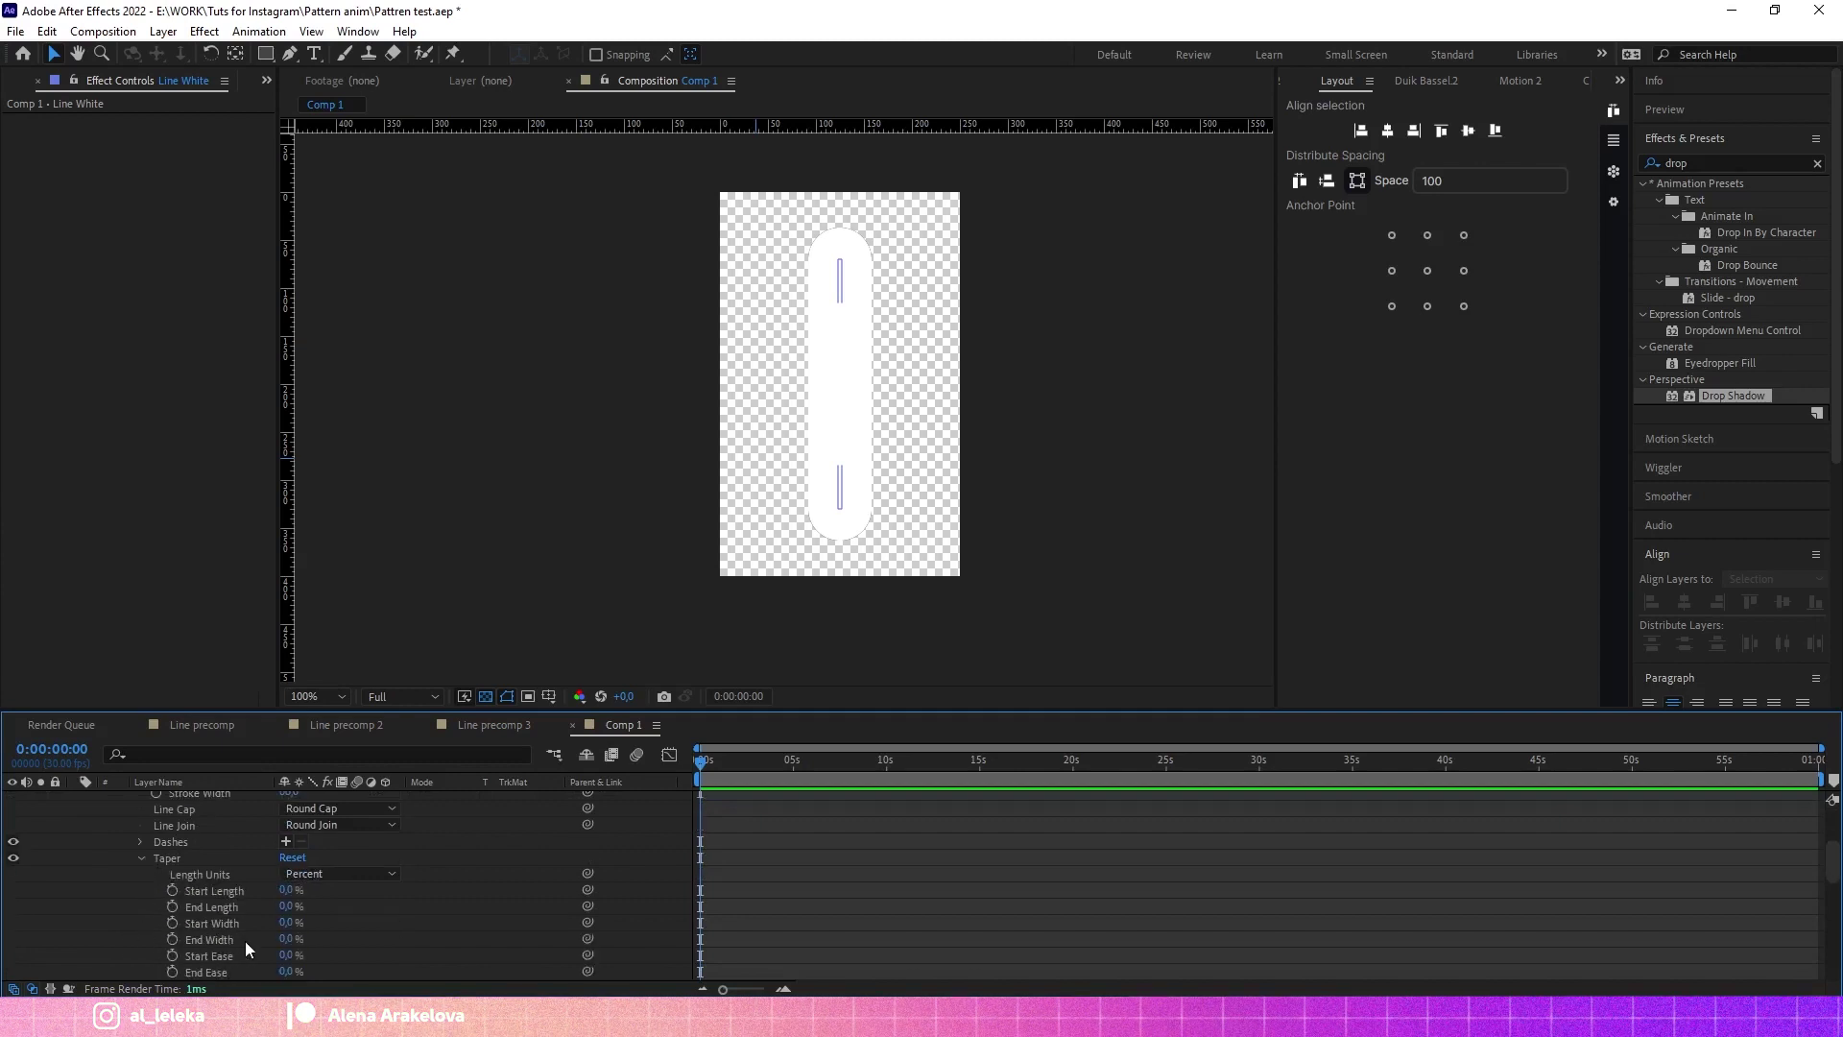
pyautogui.scroll(-2, 274, 906)
pyautogui.moveTo(286, 906); pyautogui.dragTo(271, 908)
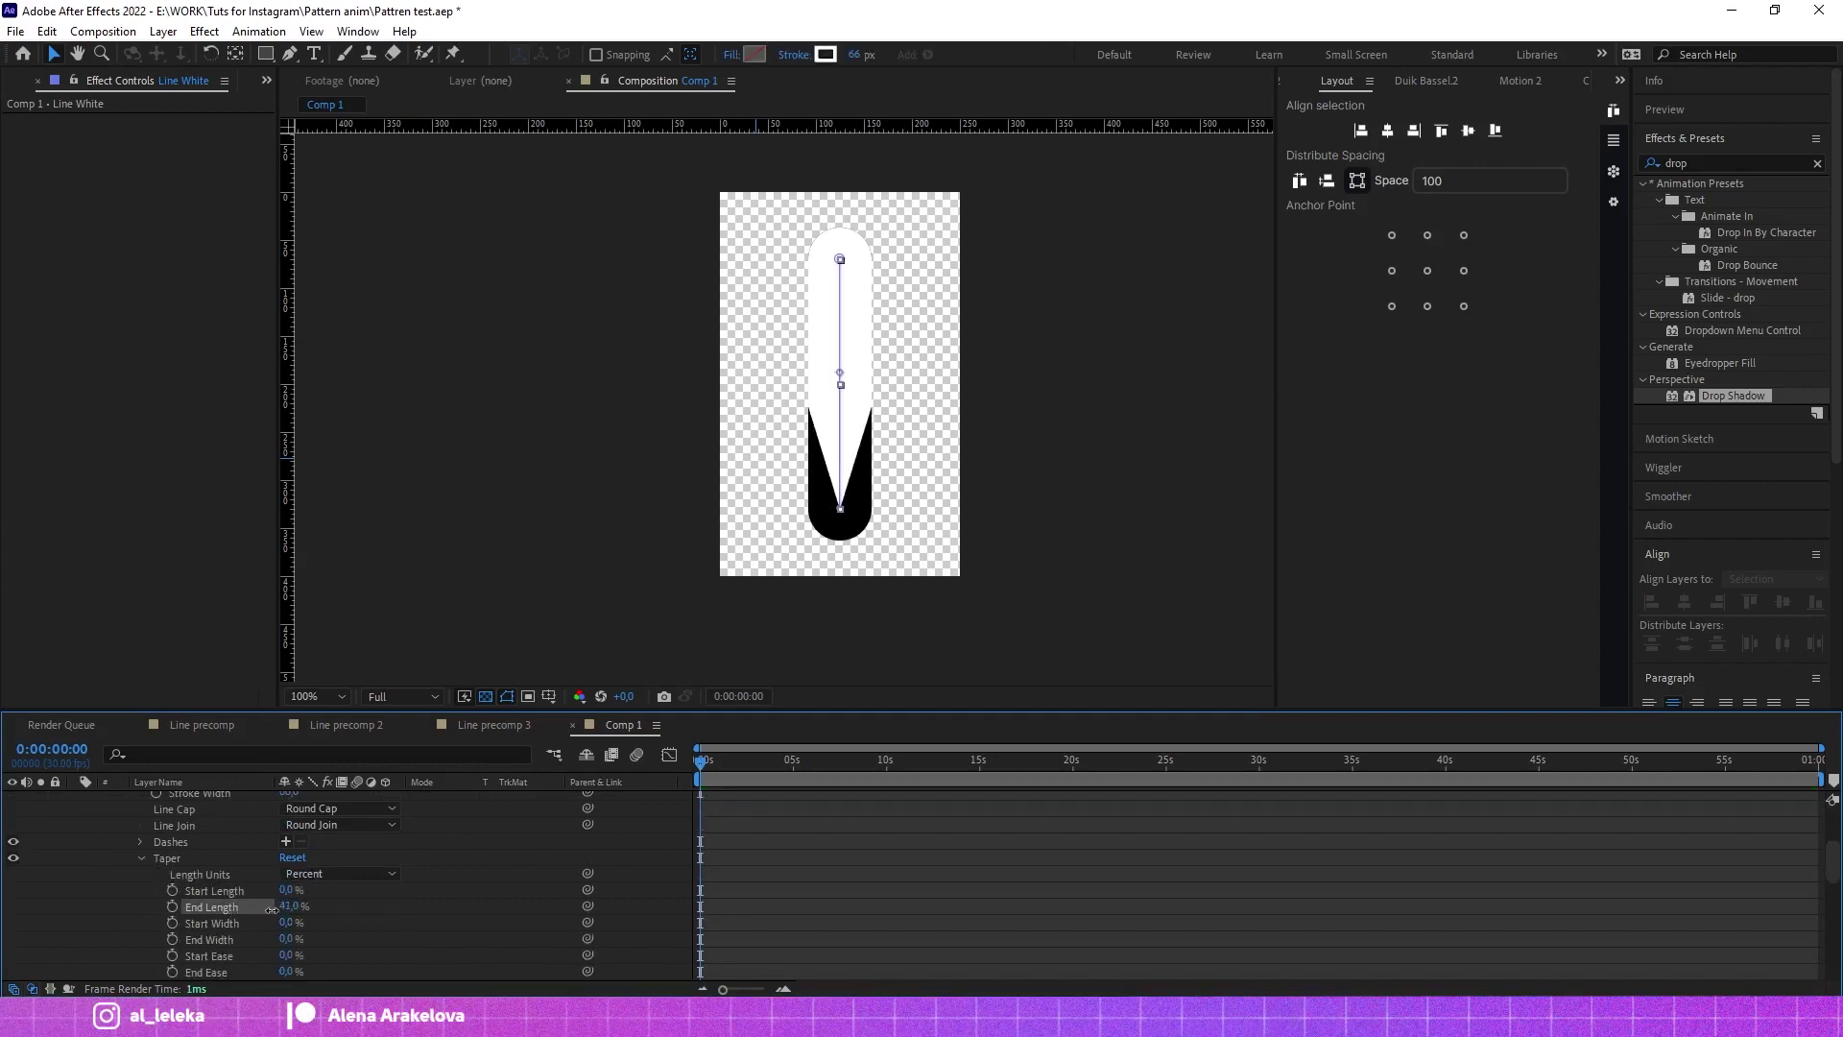
pyautogui.scroll(1, 829, 428)
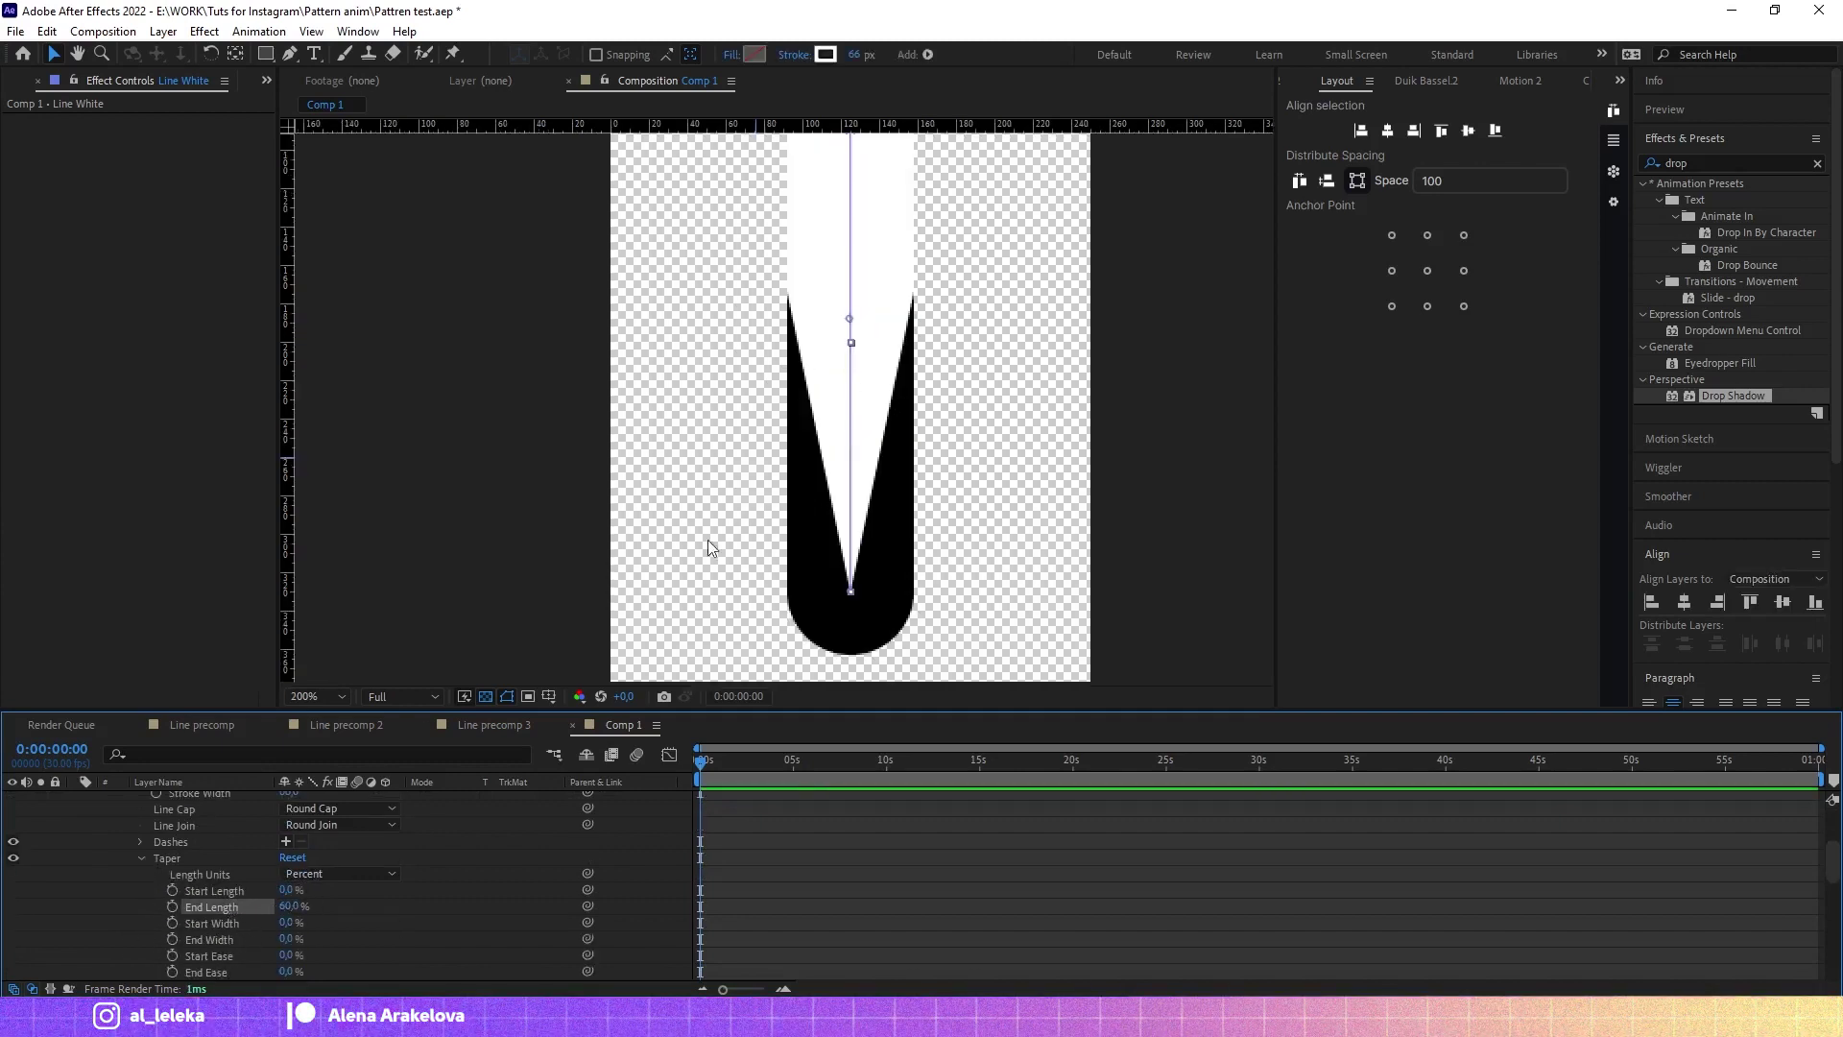
pyautogui.press(',')
pyautogui.click(74, 798)
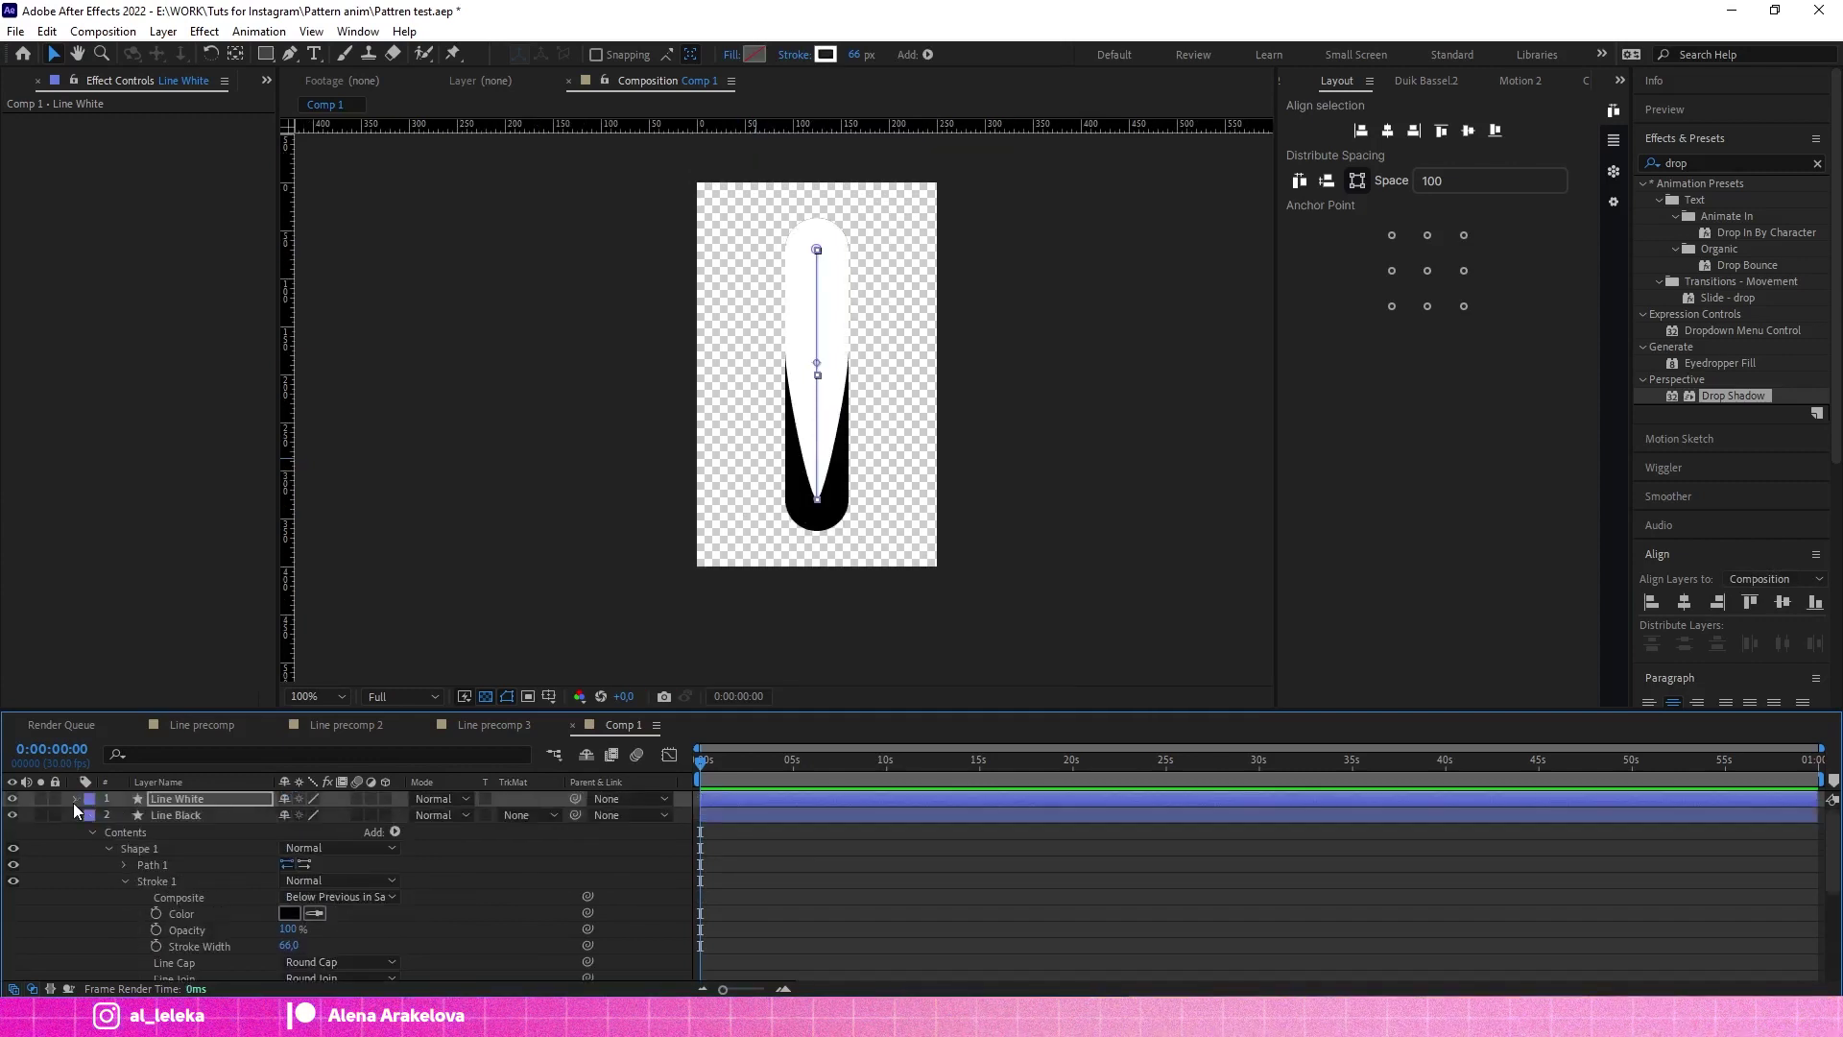
# Step: Apply the Fast Box Blur effect to the Line White layer and set its Blur Radius to 16
pyautogui.click(1703, 165)
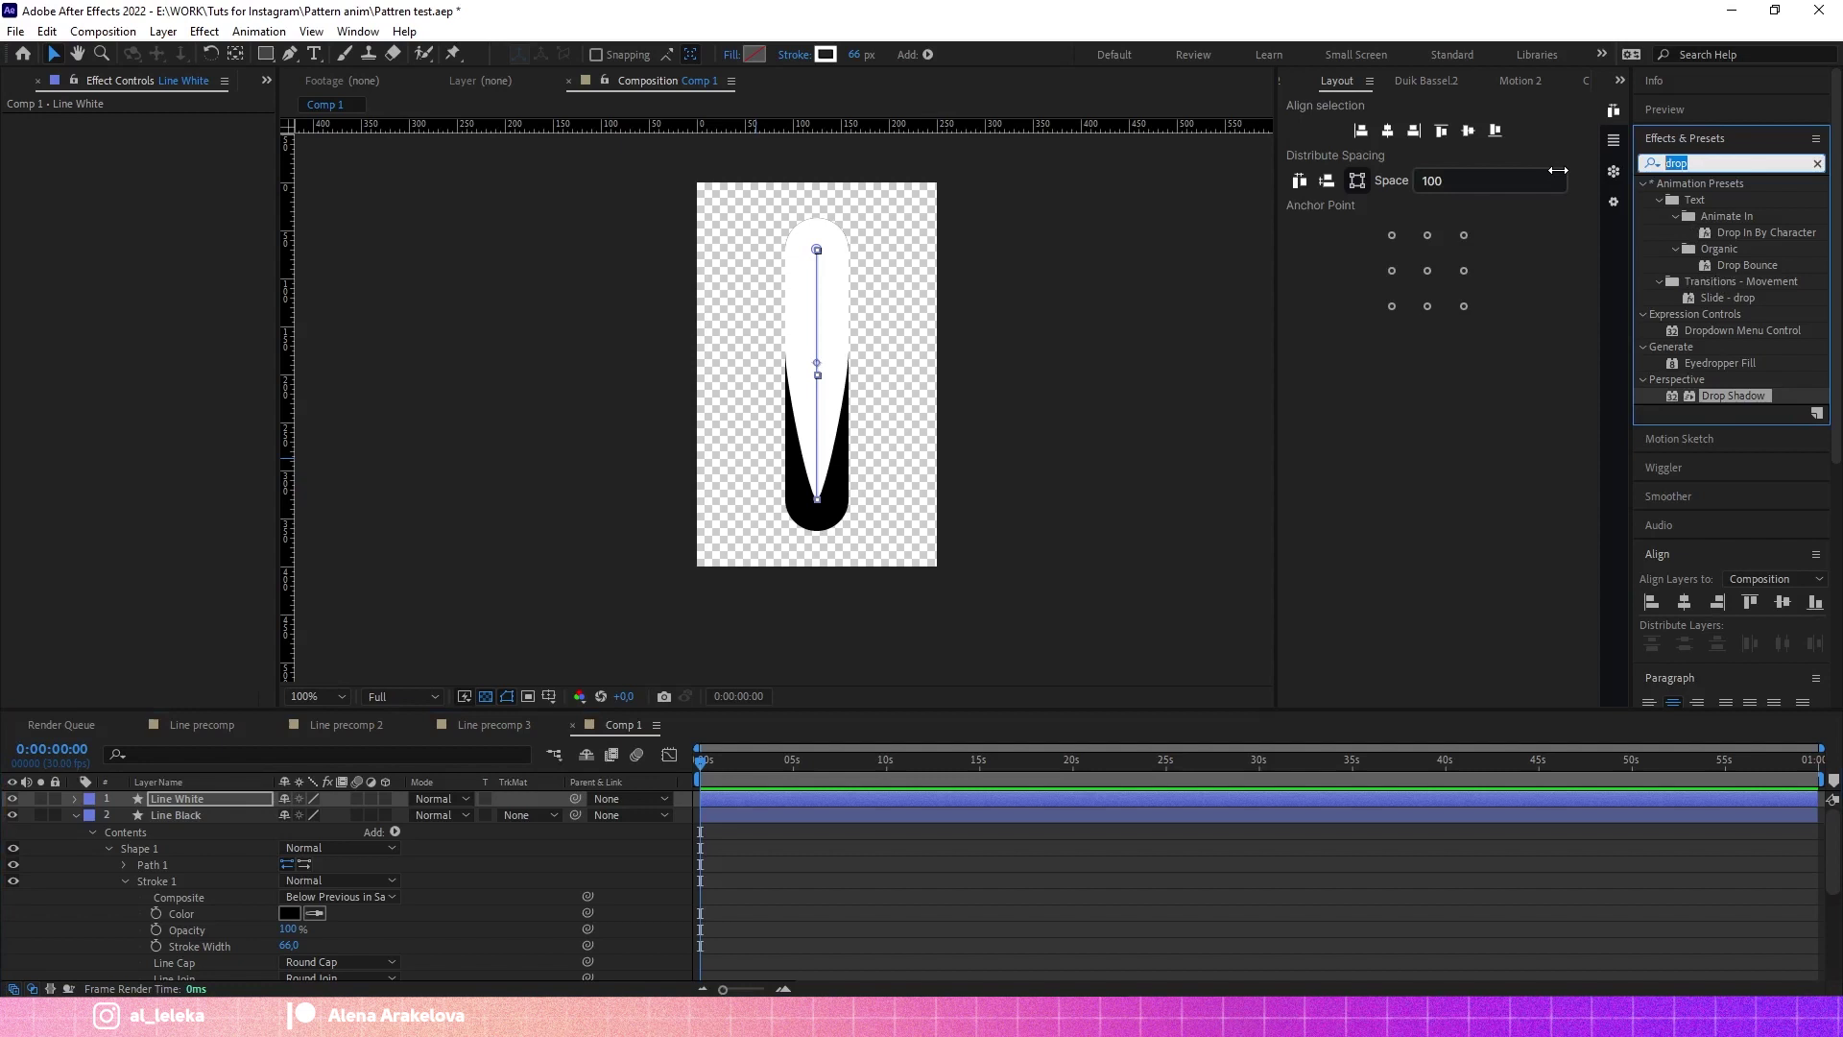
pyautogui.write('fast')
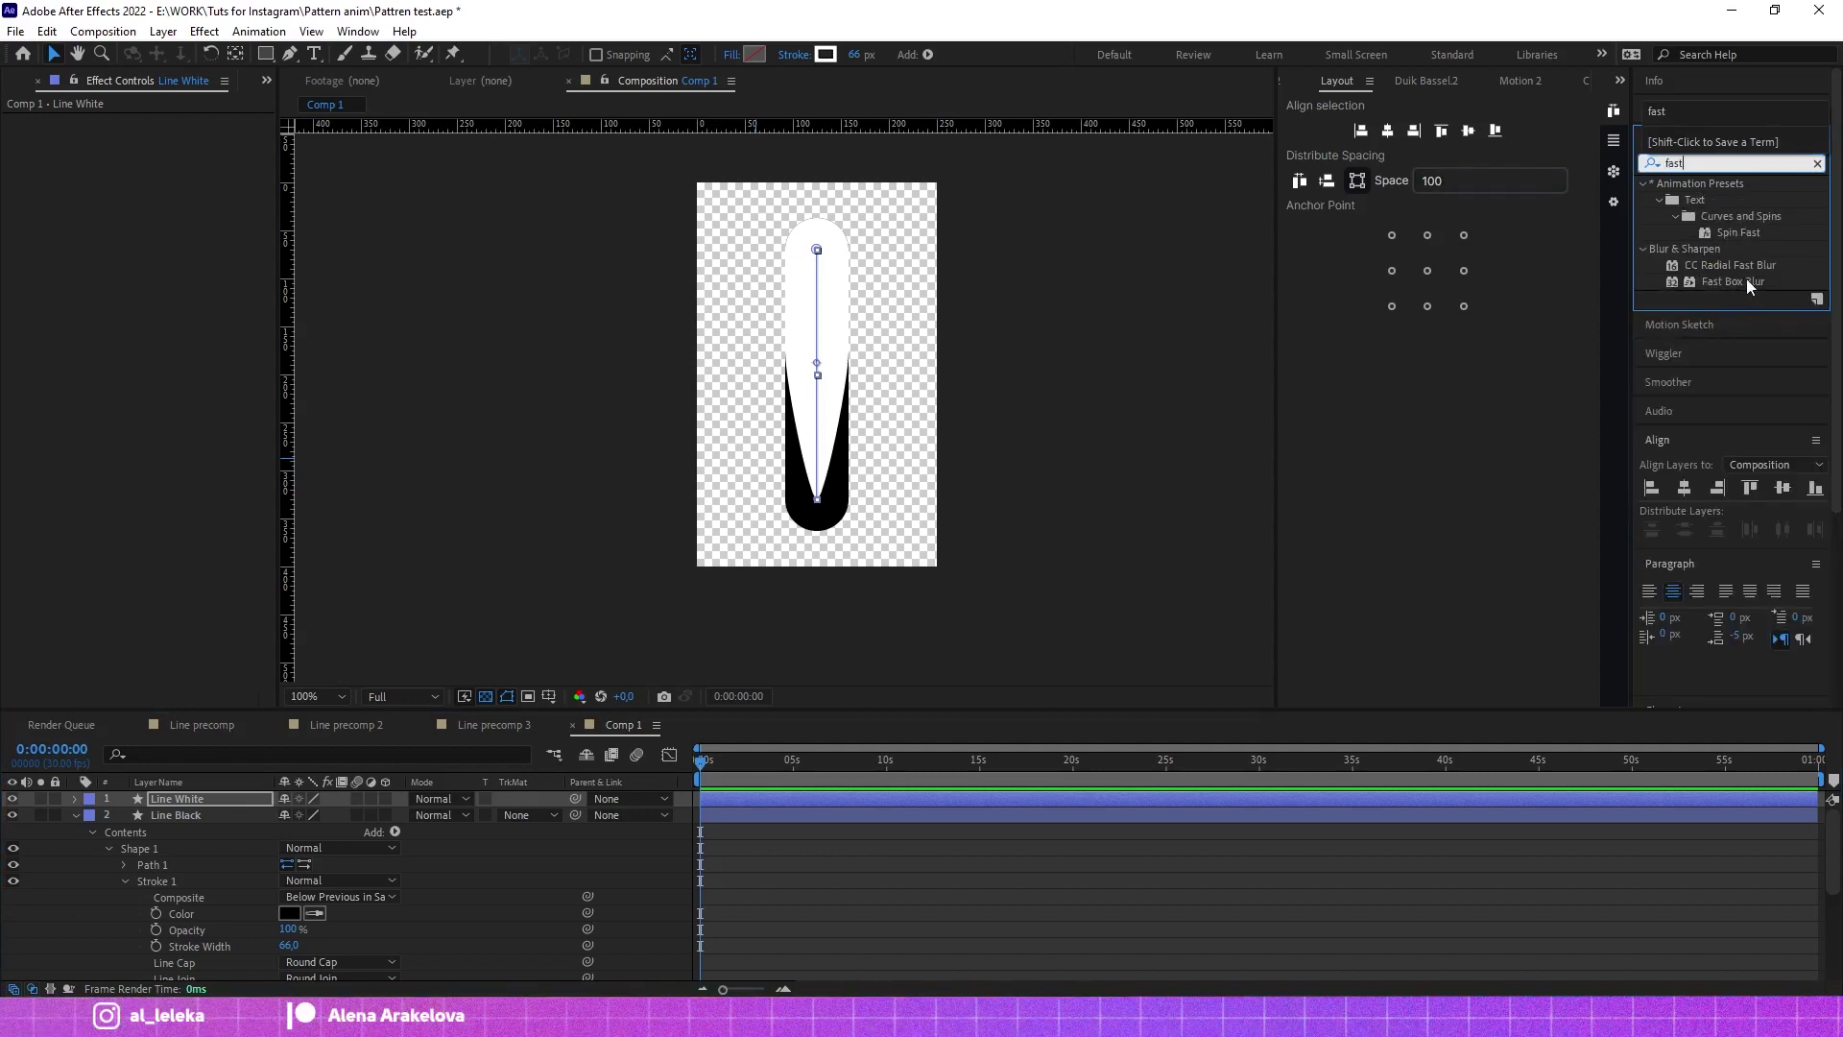
pyautogui.scroll(2, 811, 326)
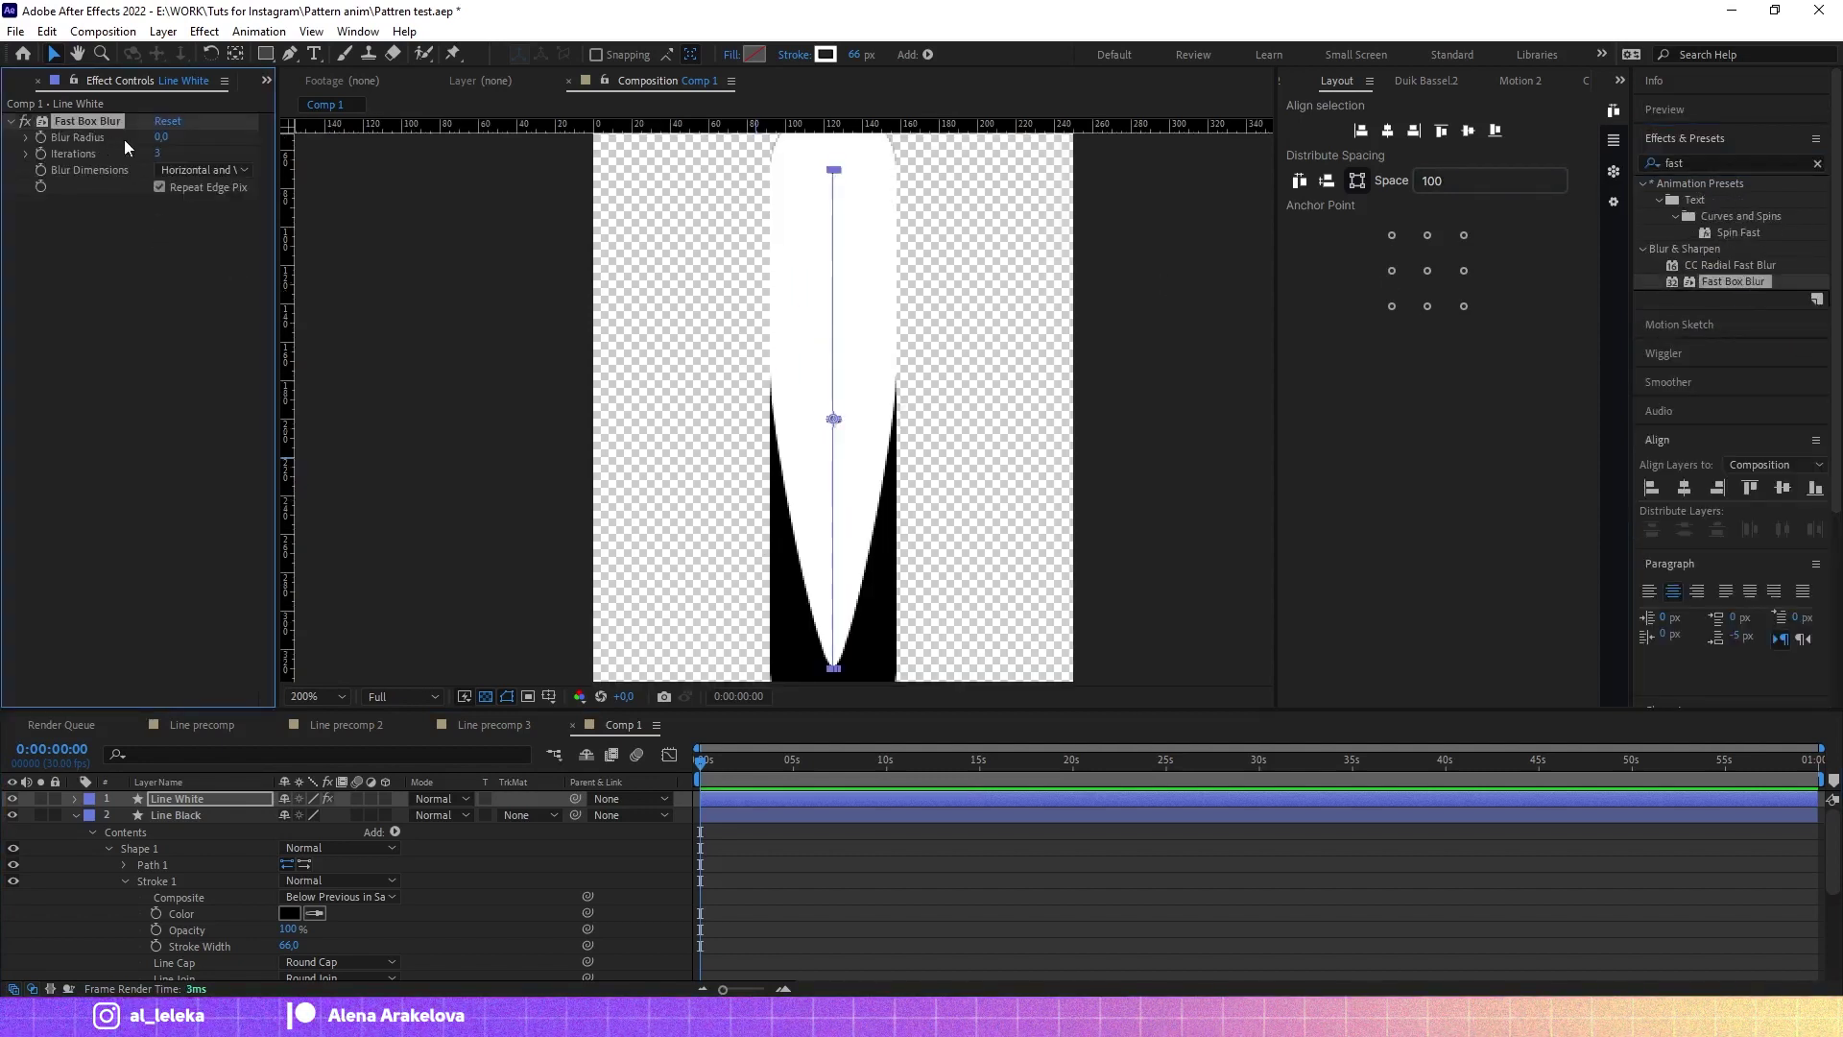
pyautogui.moveTo(161, 139); pyautogui.dragTo(178, 145)
pyautogui.scroll(-2, 740, 274)
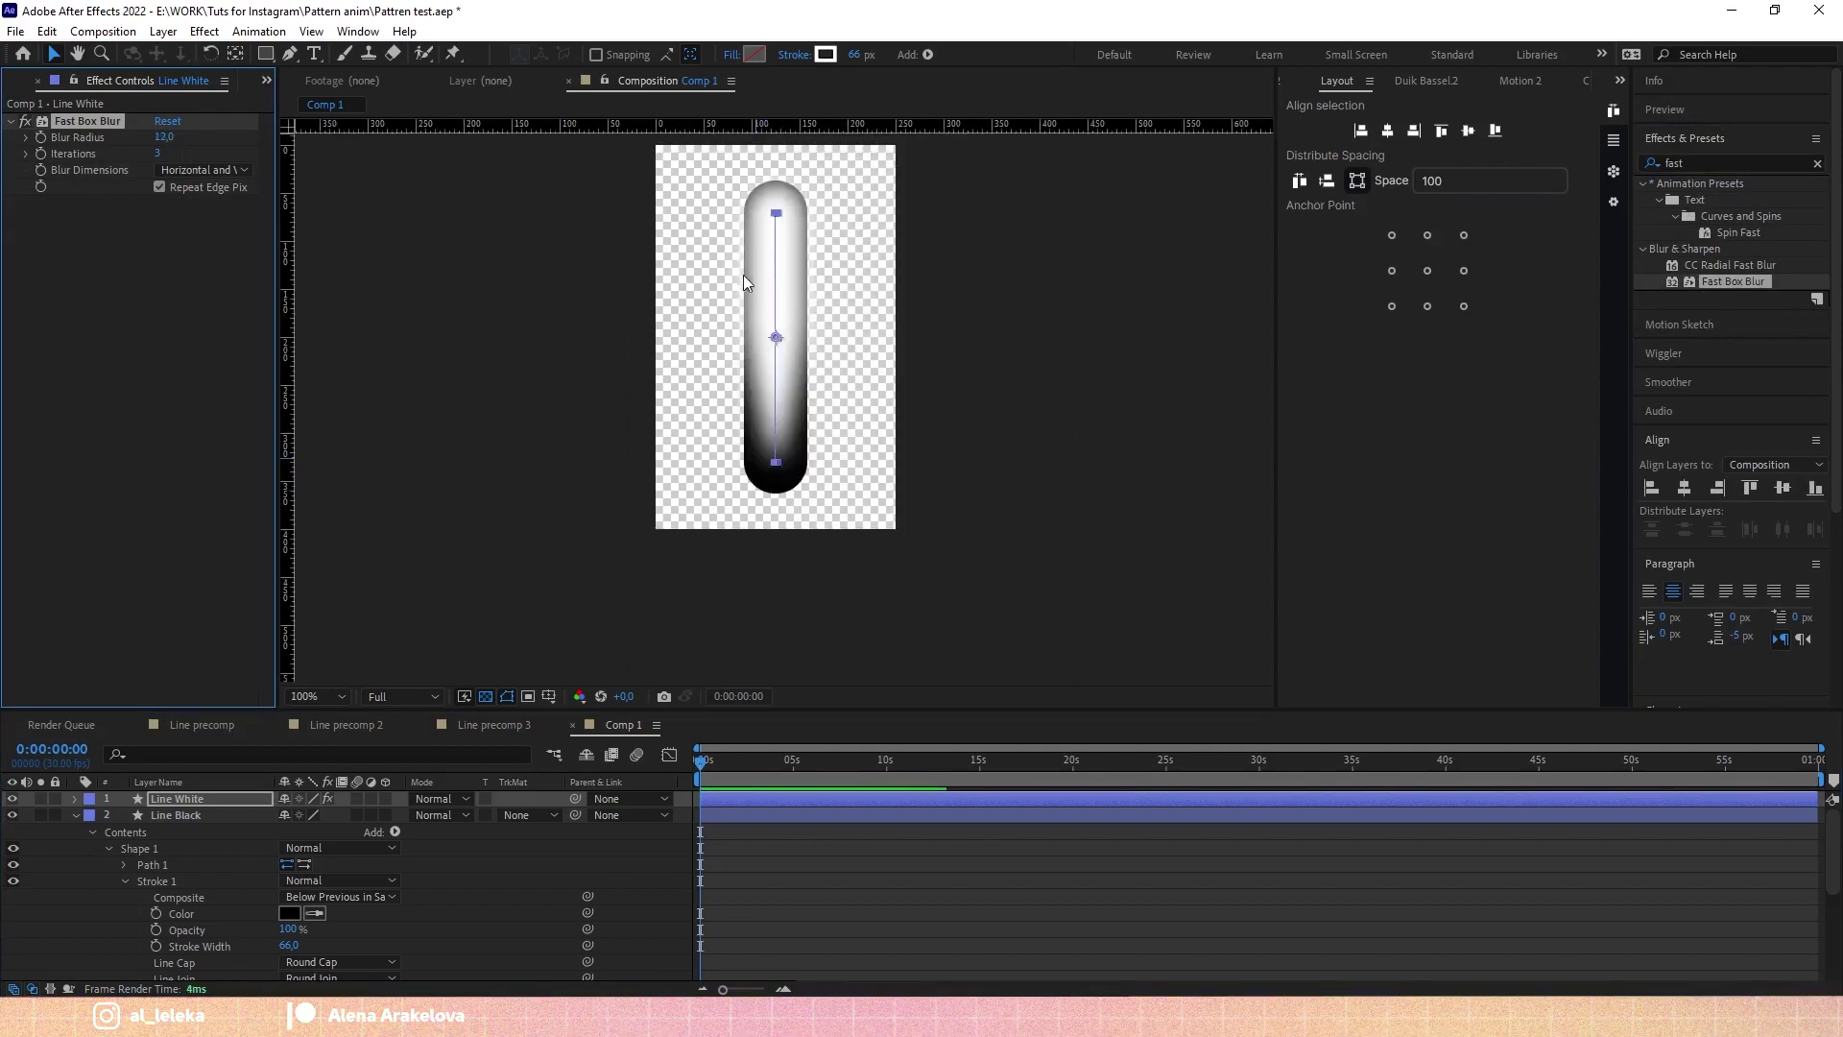
pyautogui.moveTo(158, 139); pyautogui.dragTo(163, 137)
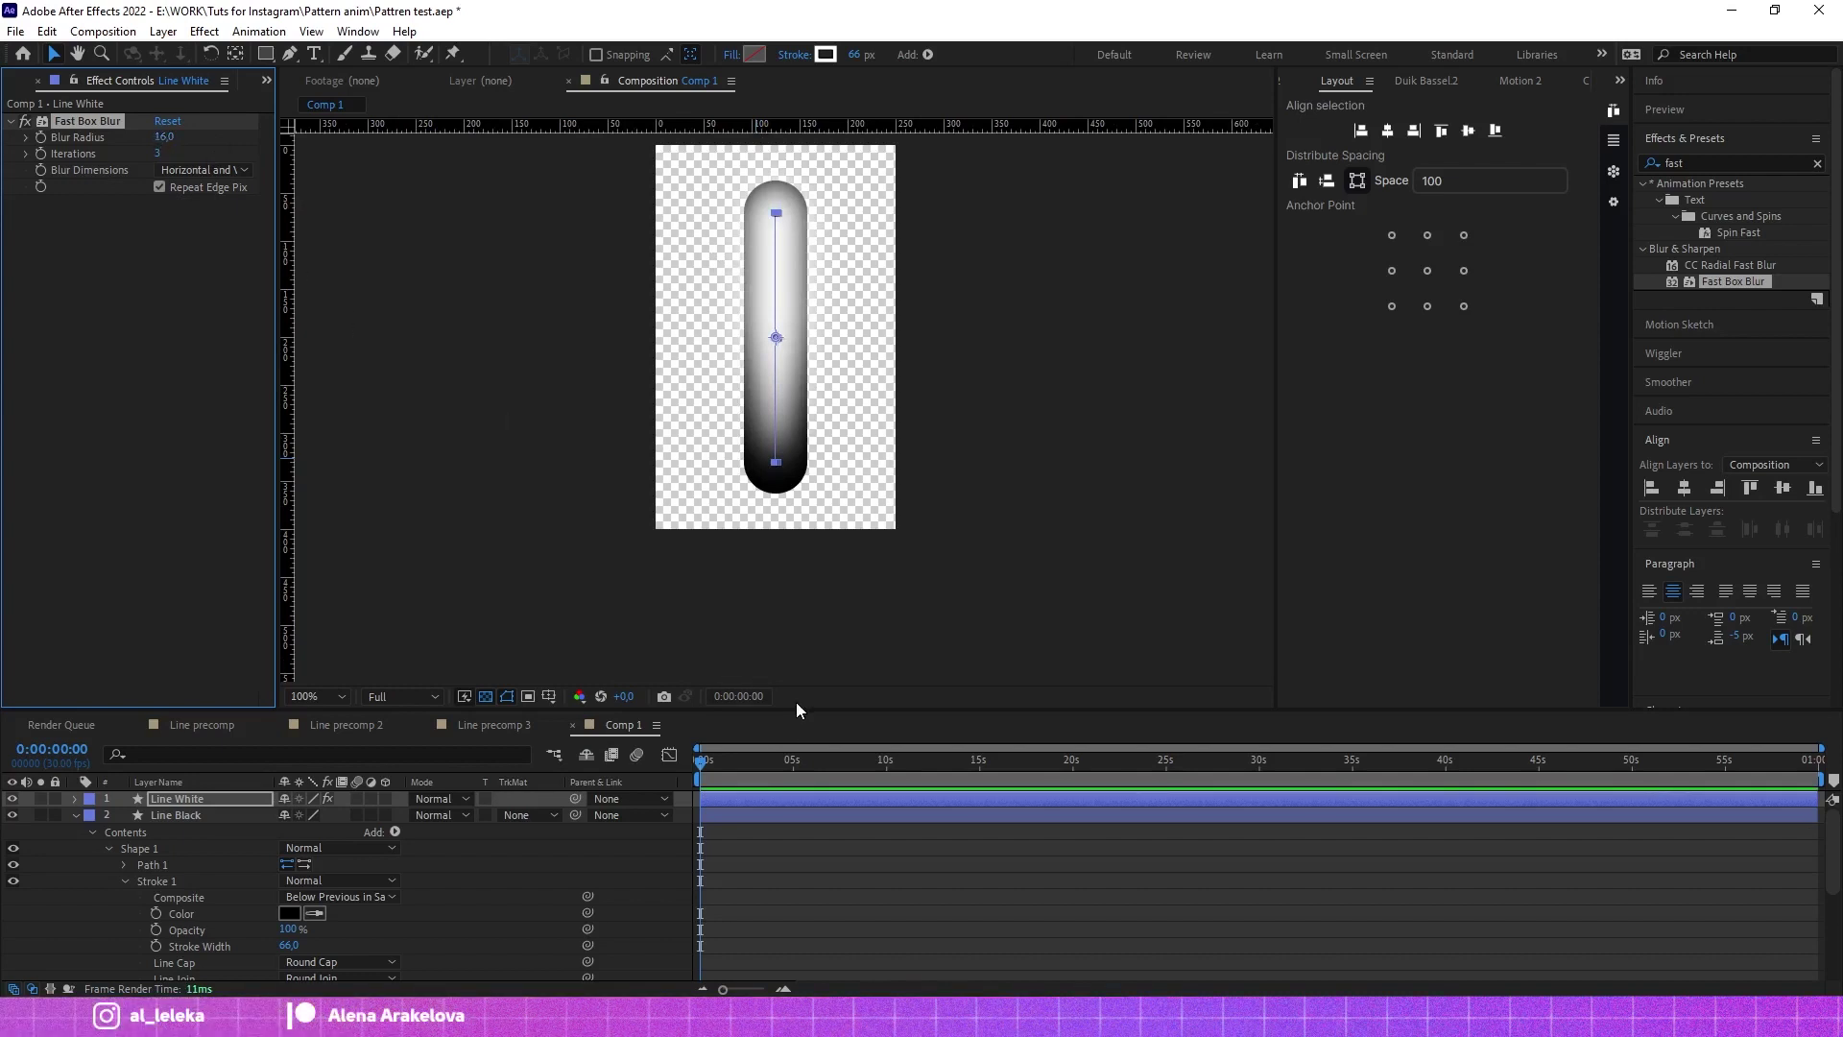
# Step: Duplicate the Line Black layer and place the copy above Line White in the layer stack
pyautogui.click(77, 818)
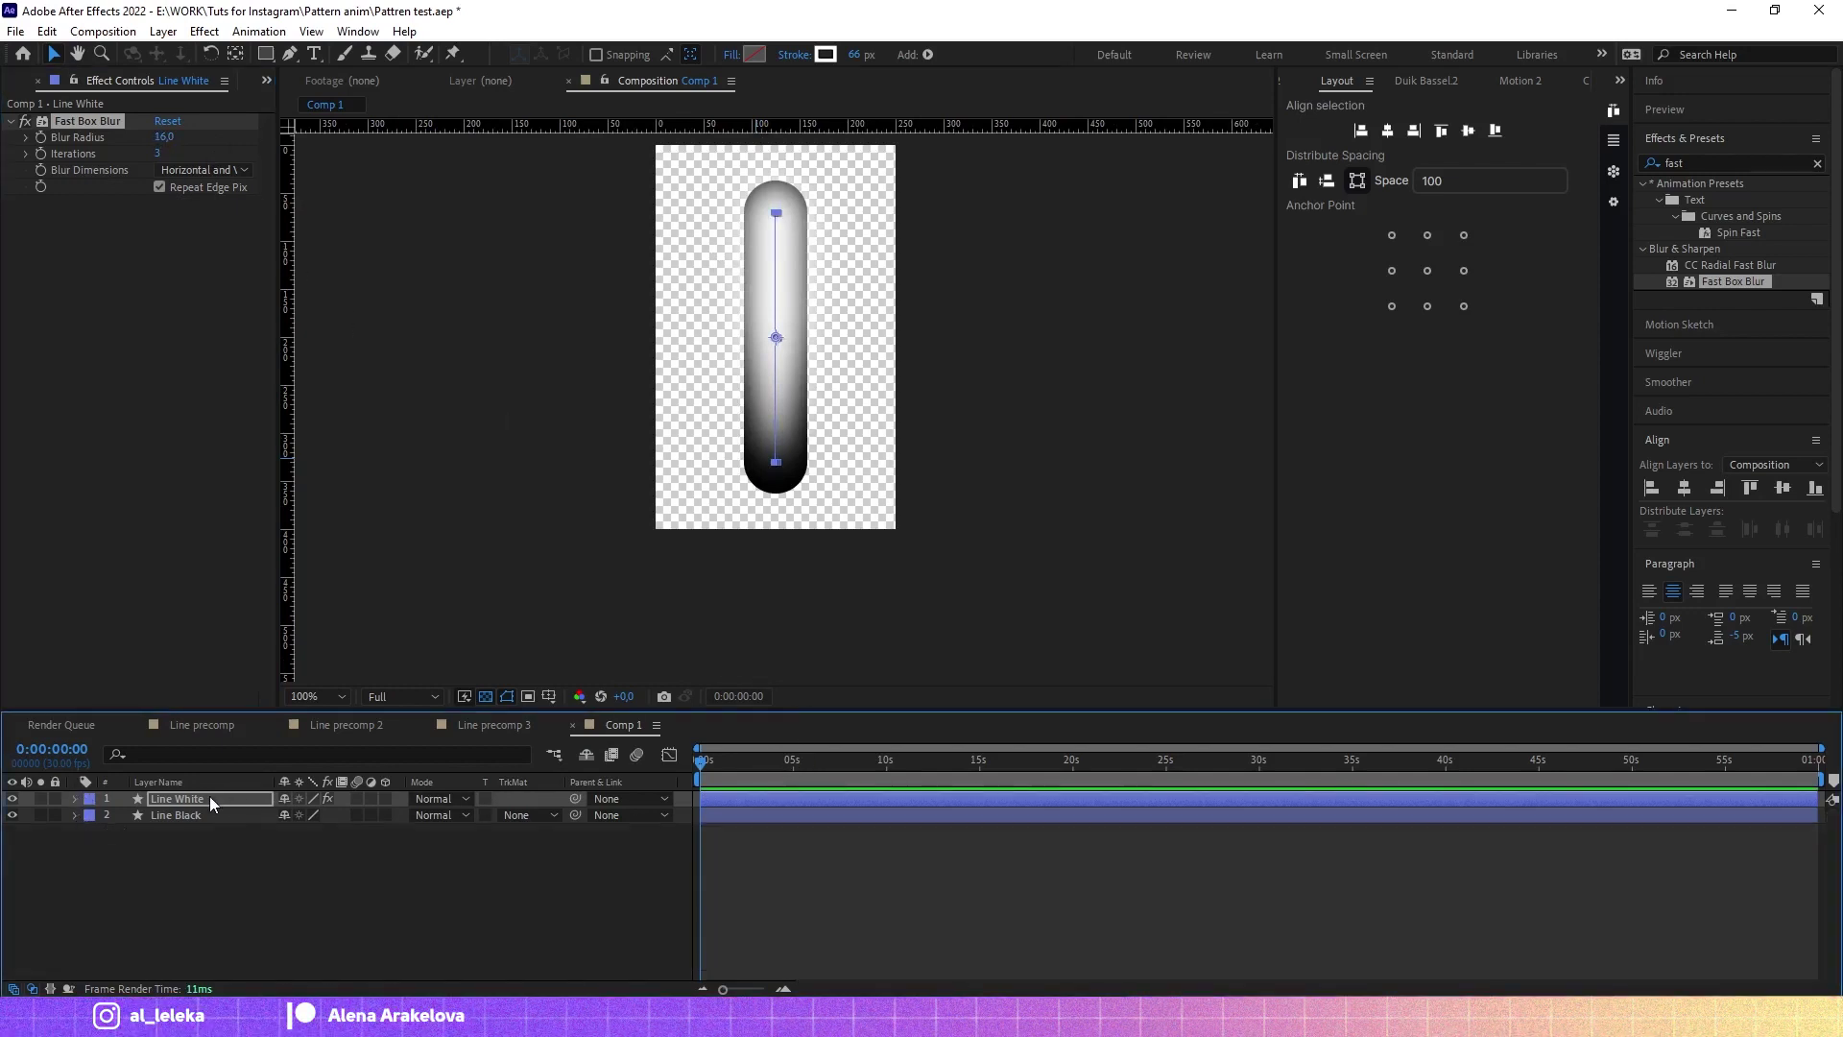
pyautogui.click(196, 816)
pyautogui.hotkey('ctrl', 'd')
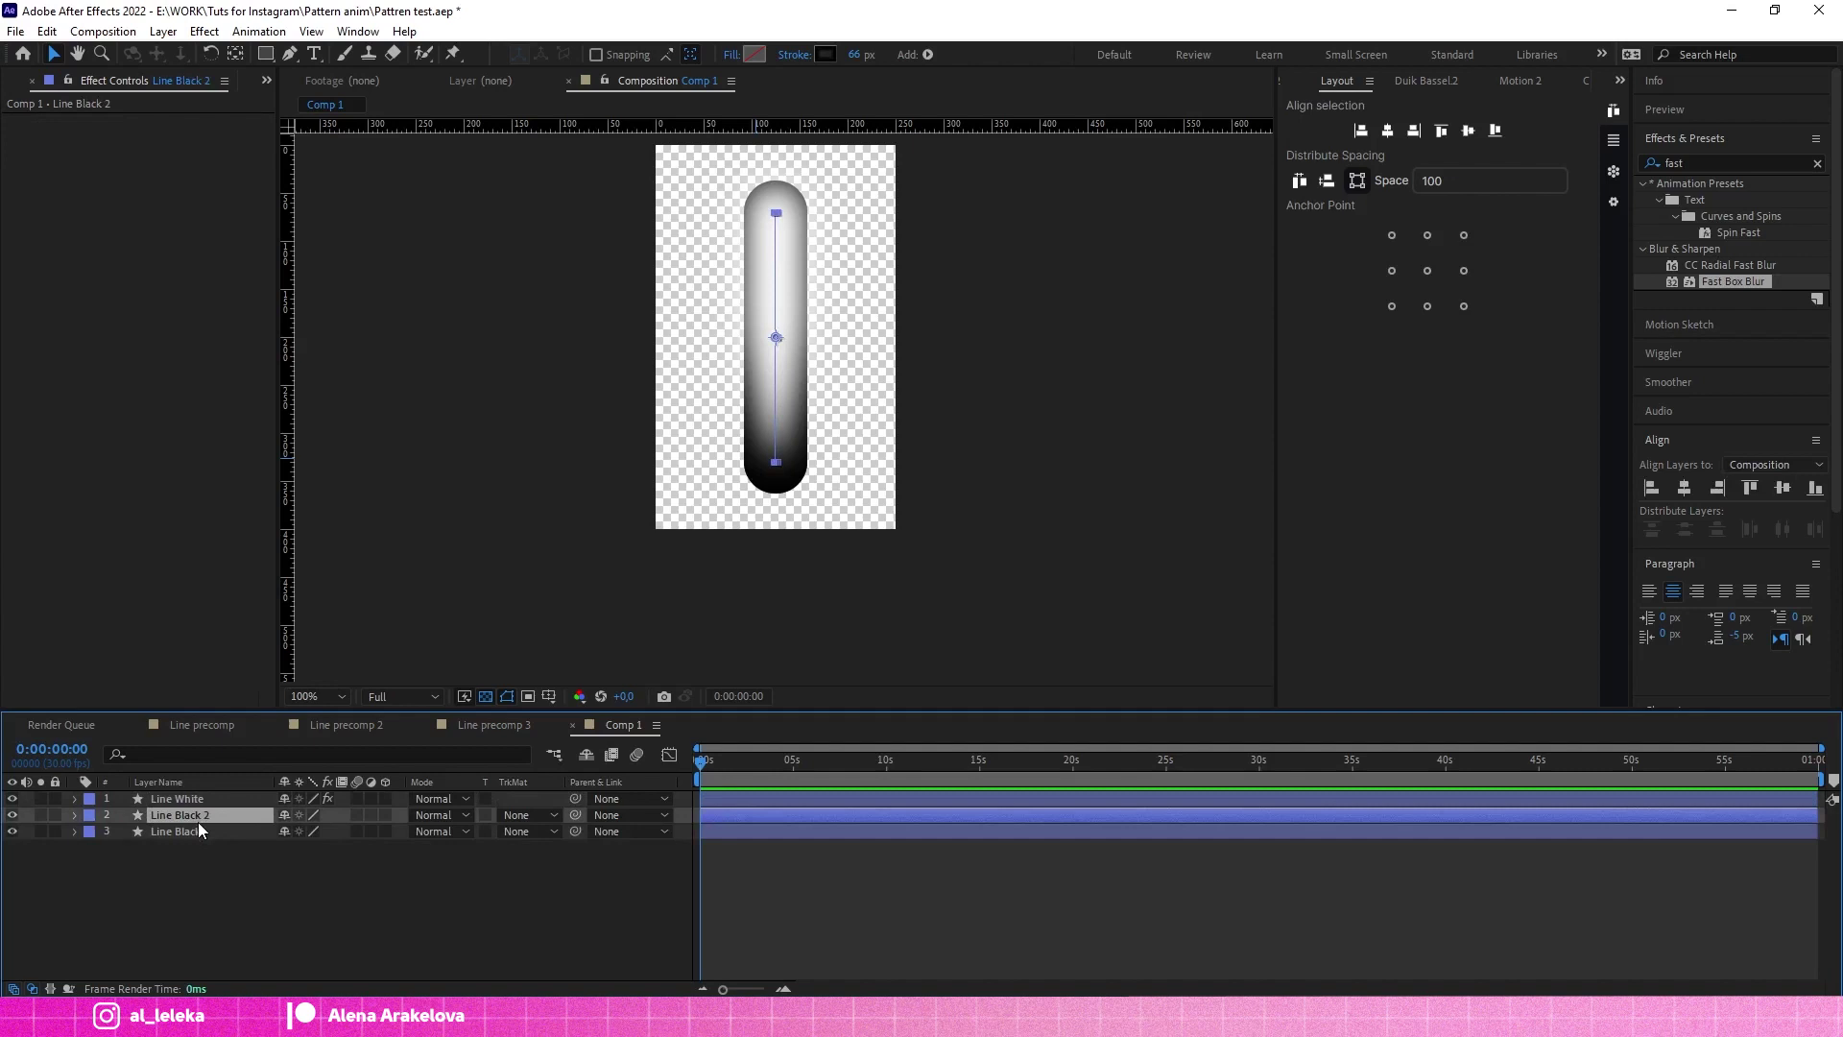
pyautogui.moveTo(198, 822); pyautogui.dragTo(202, 795)
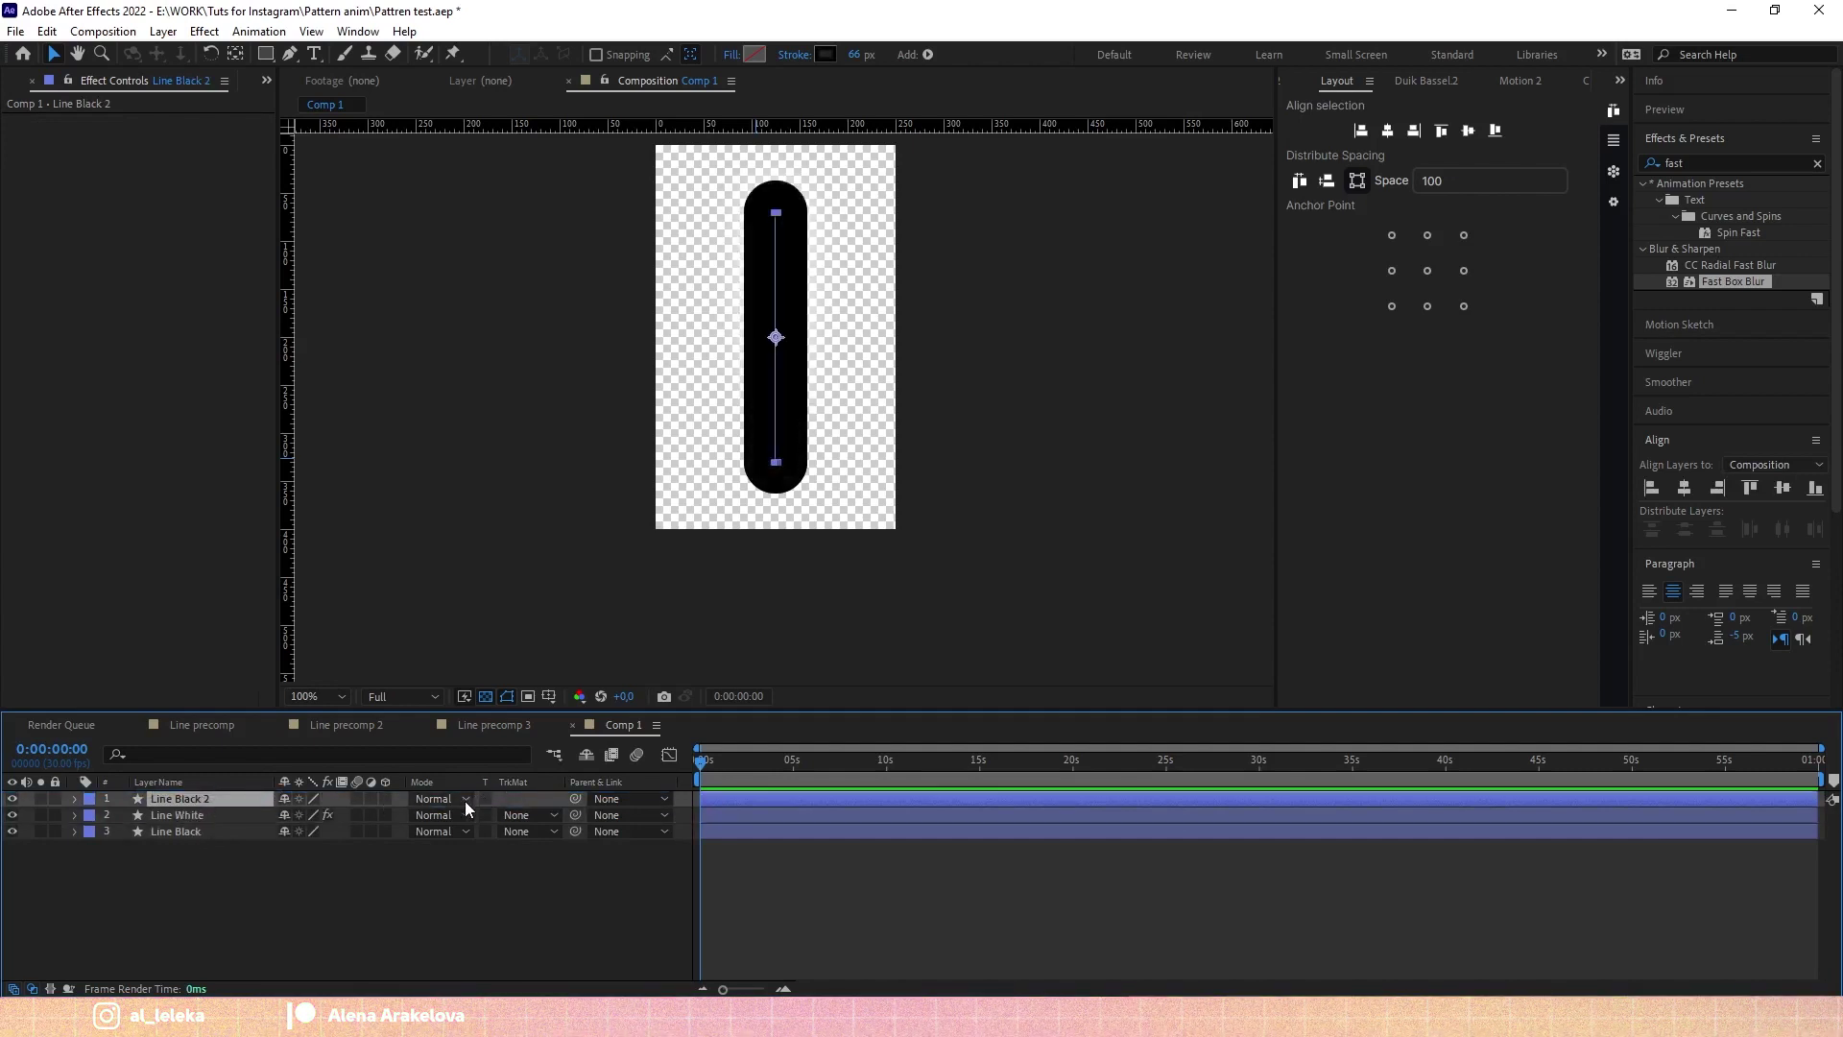
# Step: Set the blending mode of Line Black 2 to Stencil Alpha and turn off the composition's transparency grid
pyautogui.click(465, 800)
pyautogui.click(546, 873)
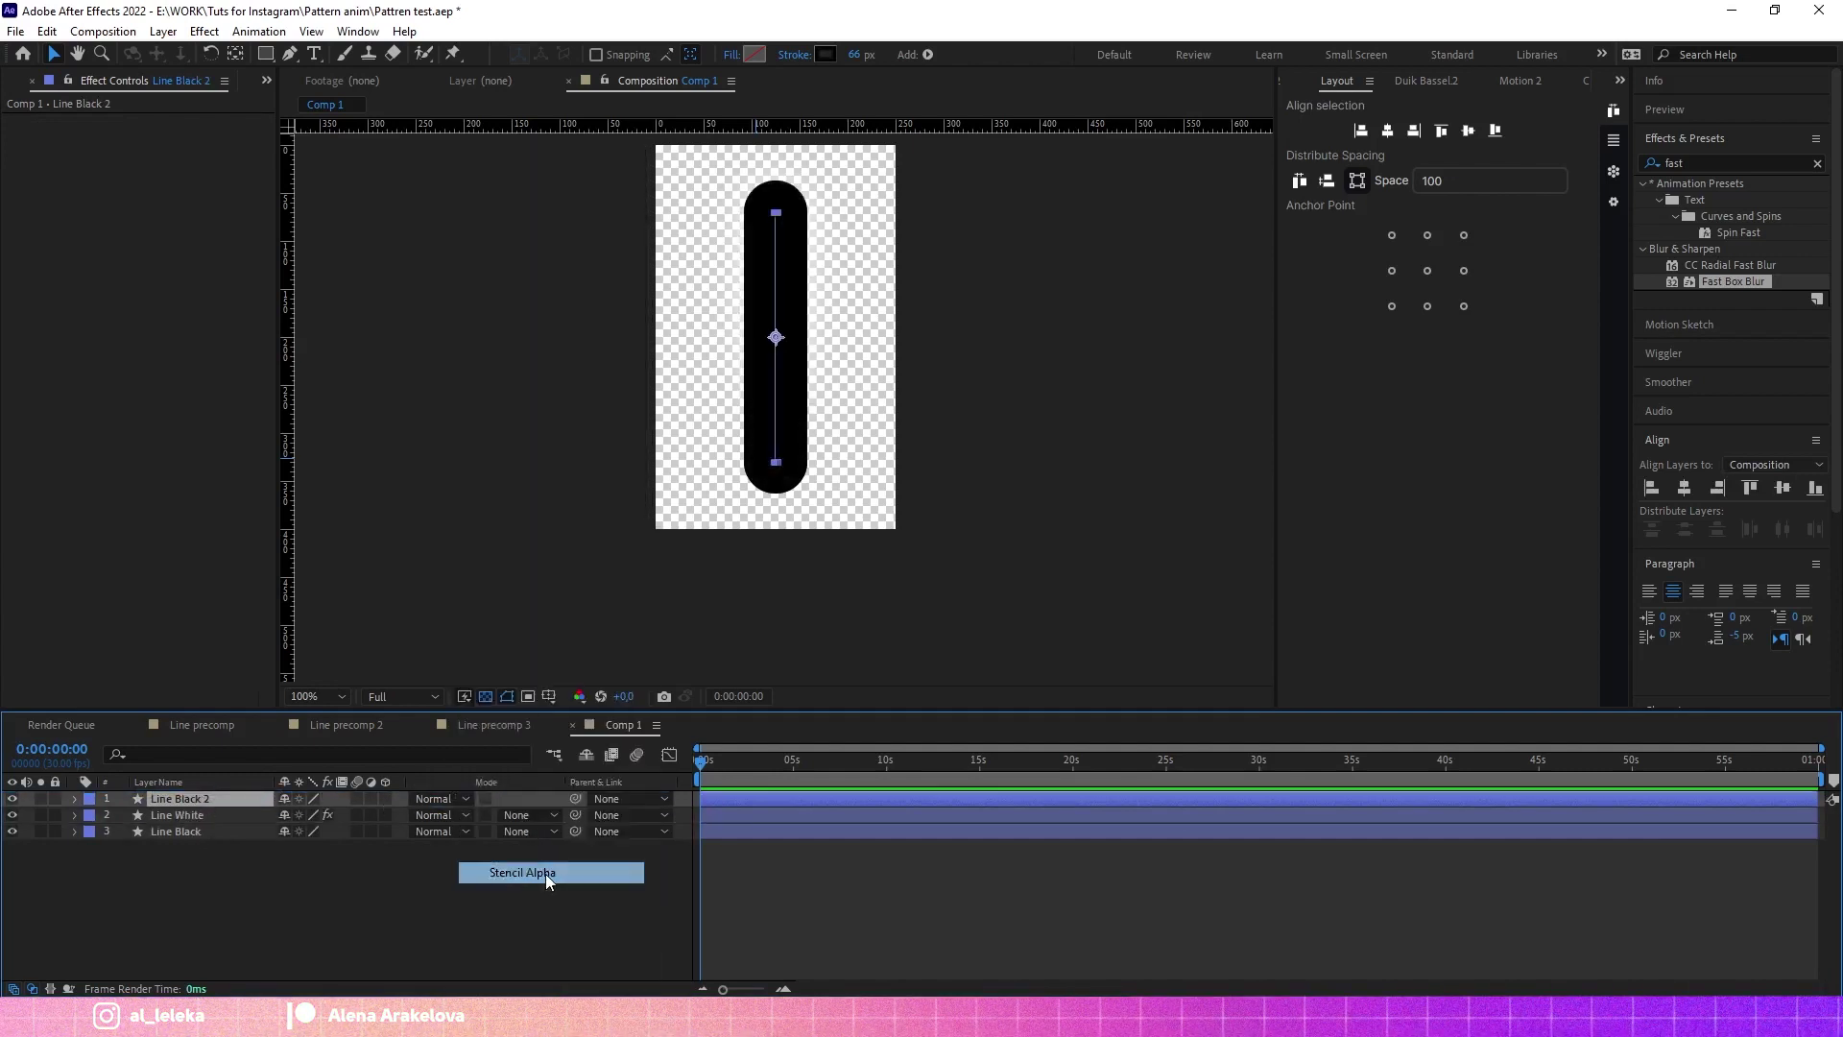
pyautogui.click(487, 698)
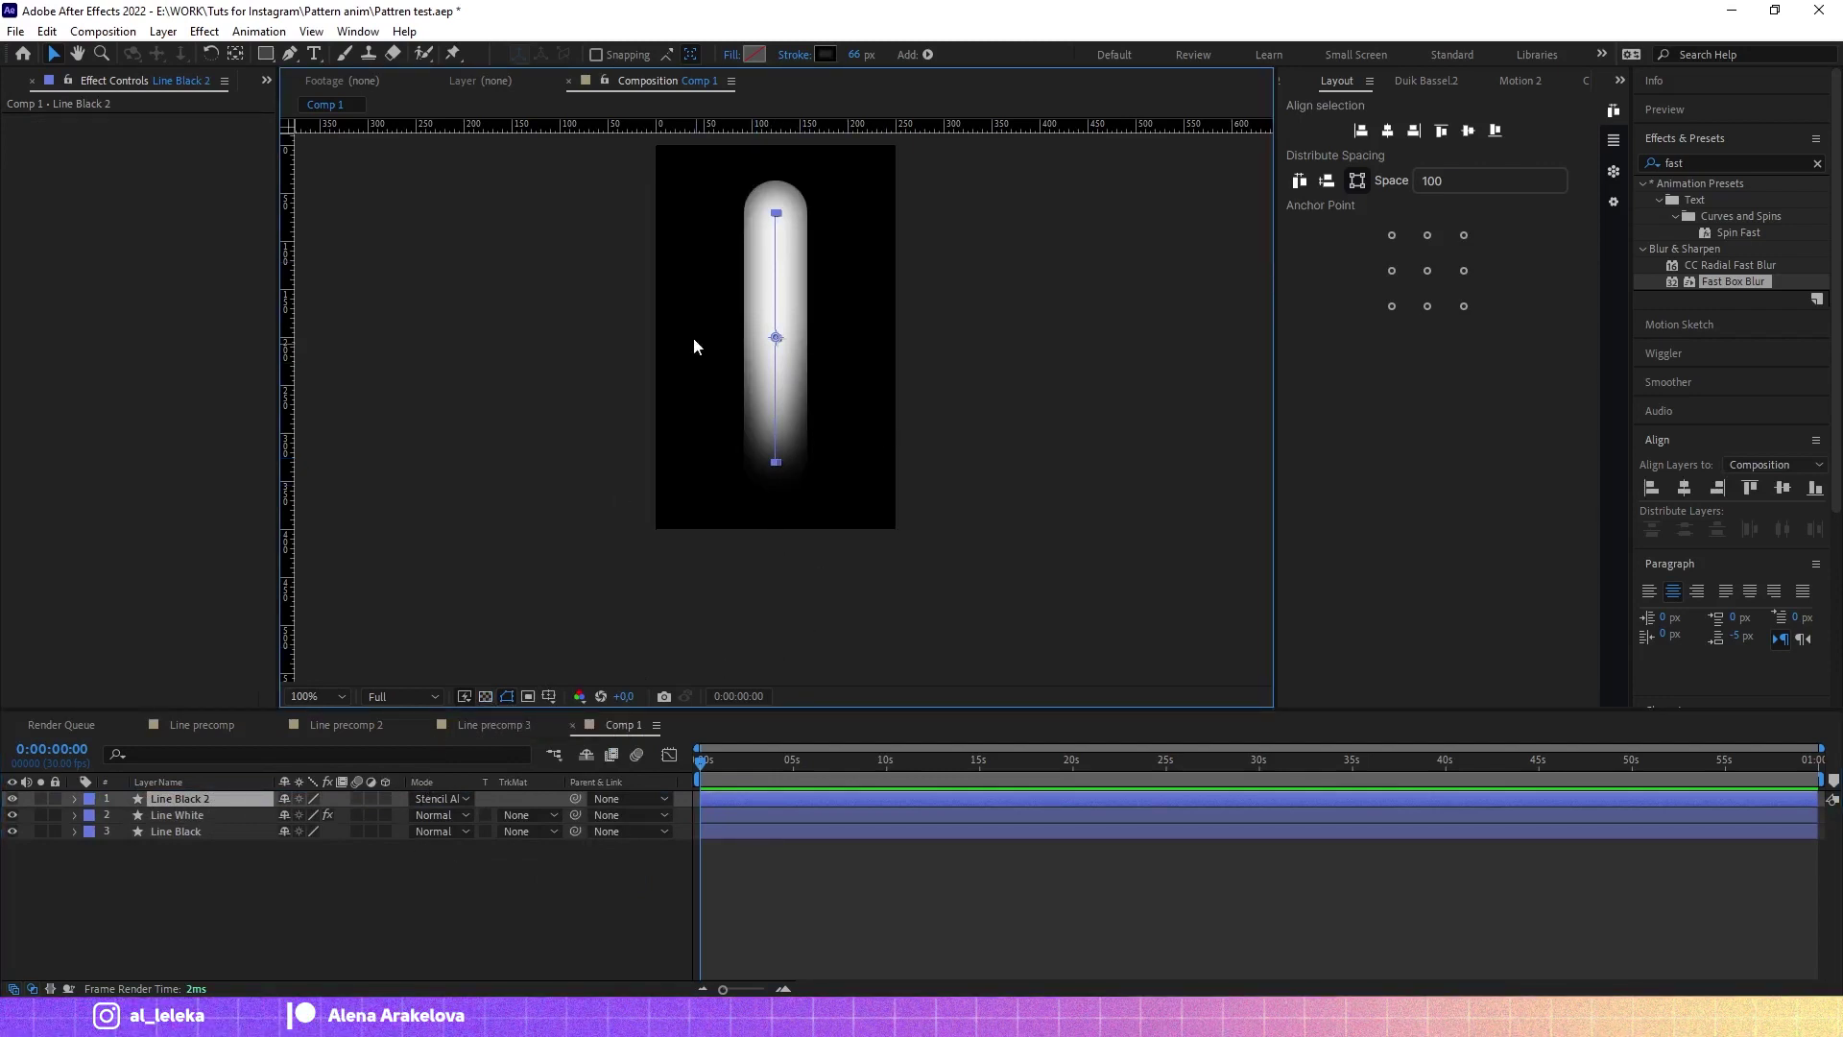
# Step: Filter the layer properties by "path" and link the paths of Line Black 2 and Line White to Line Black's path
pyautogui.click(168, 818)
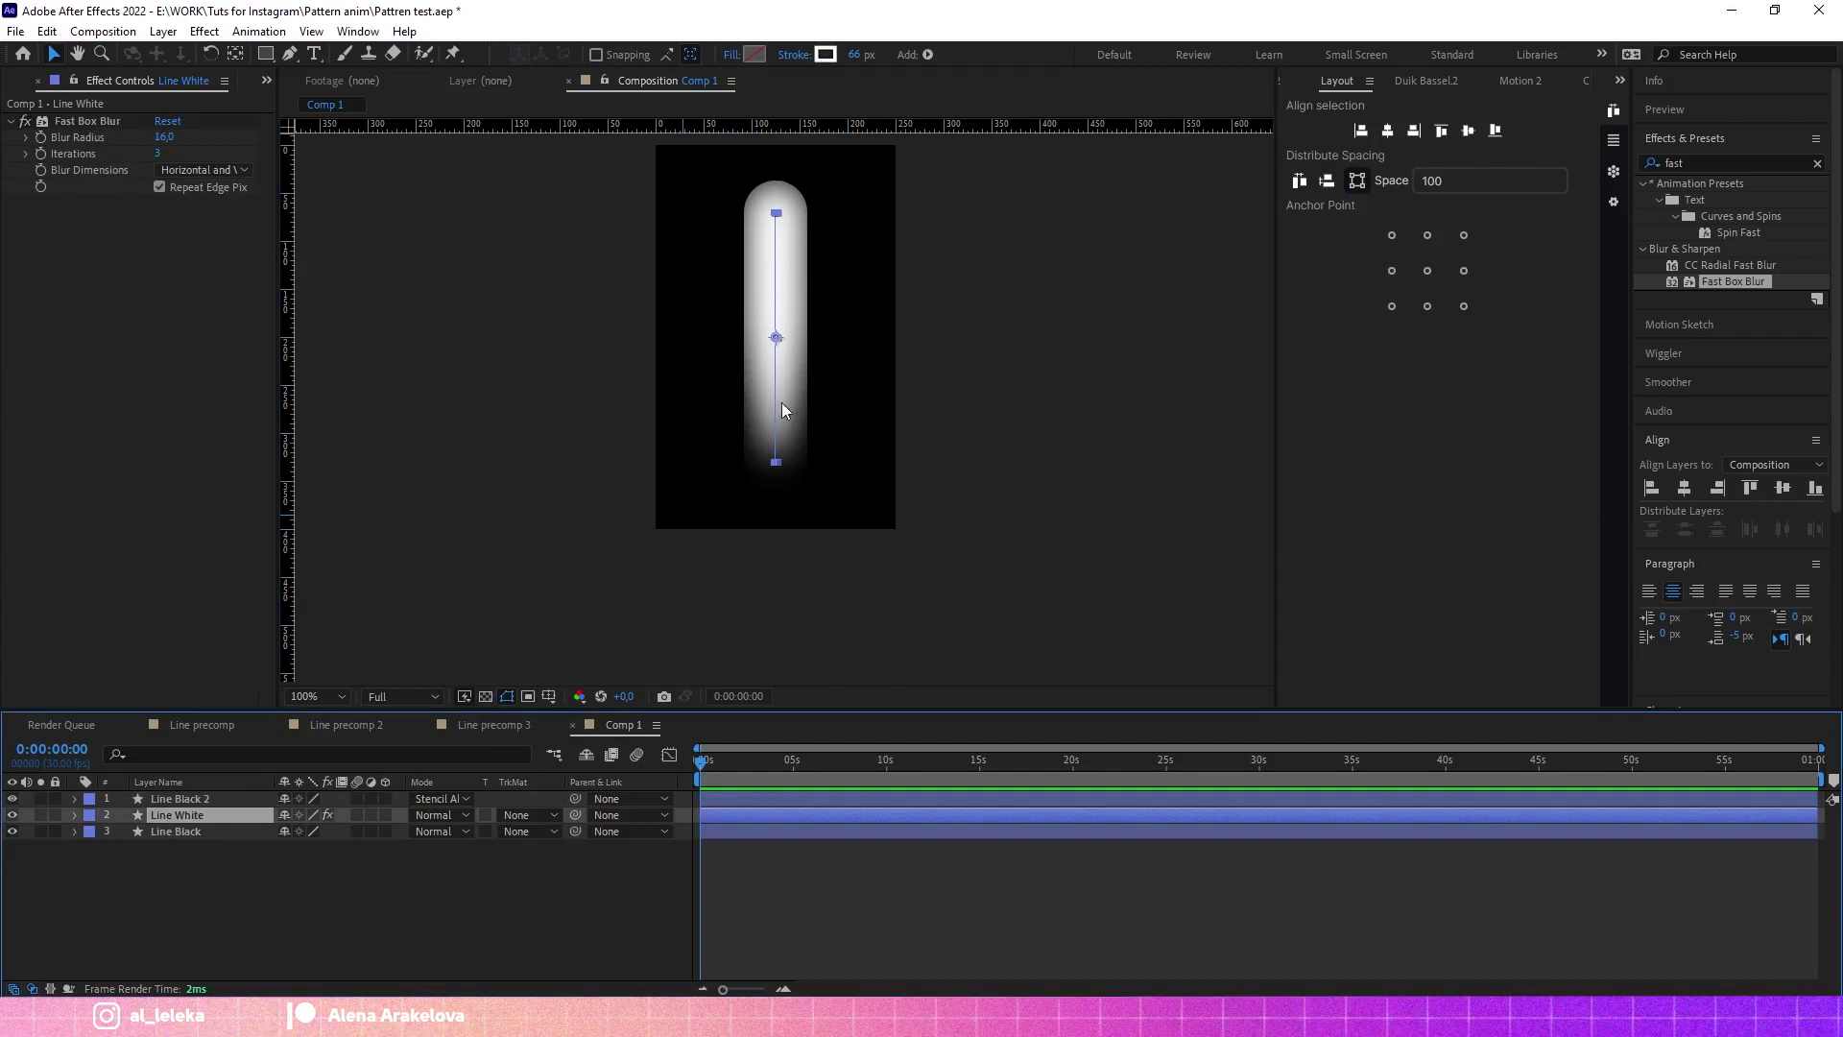
pyautogui.click(211, 866)
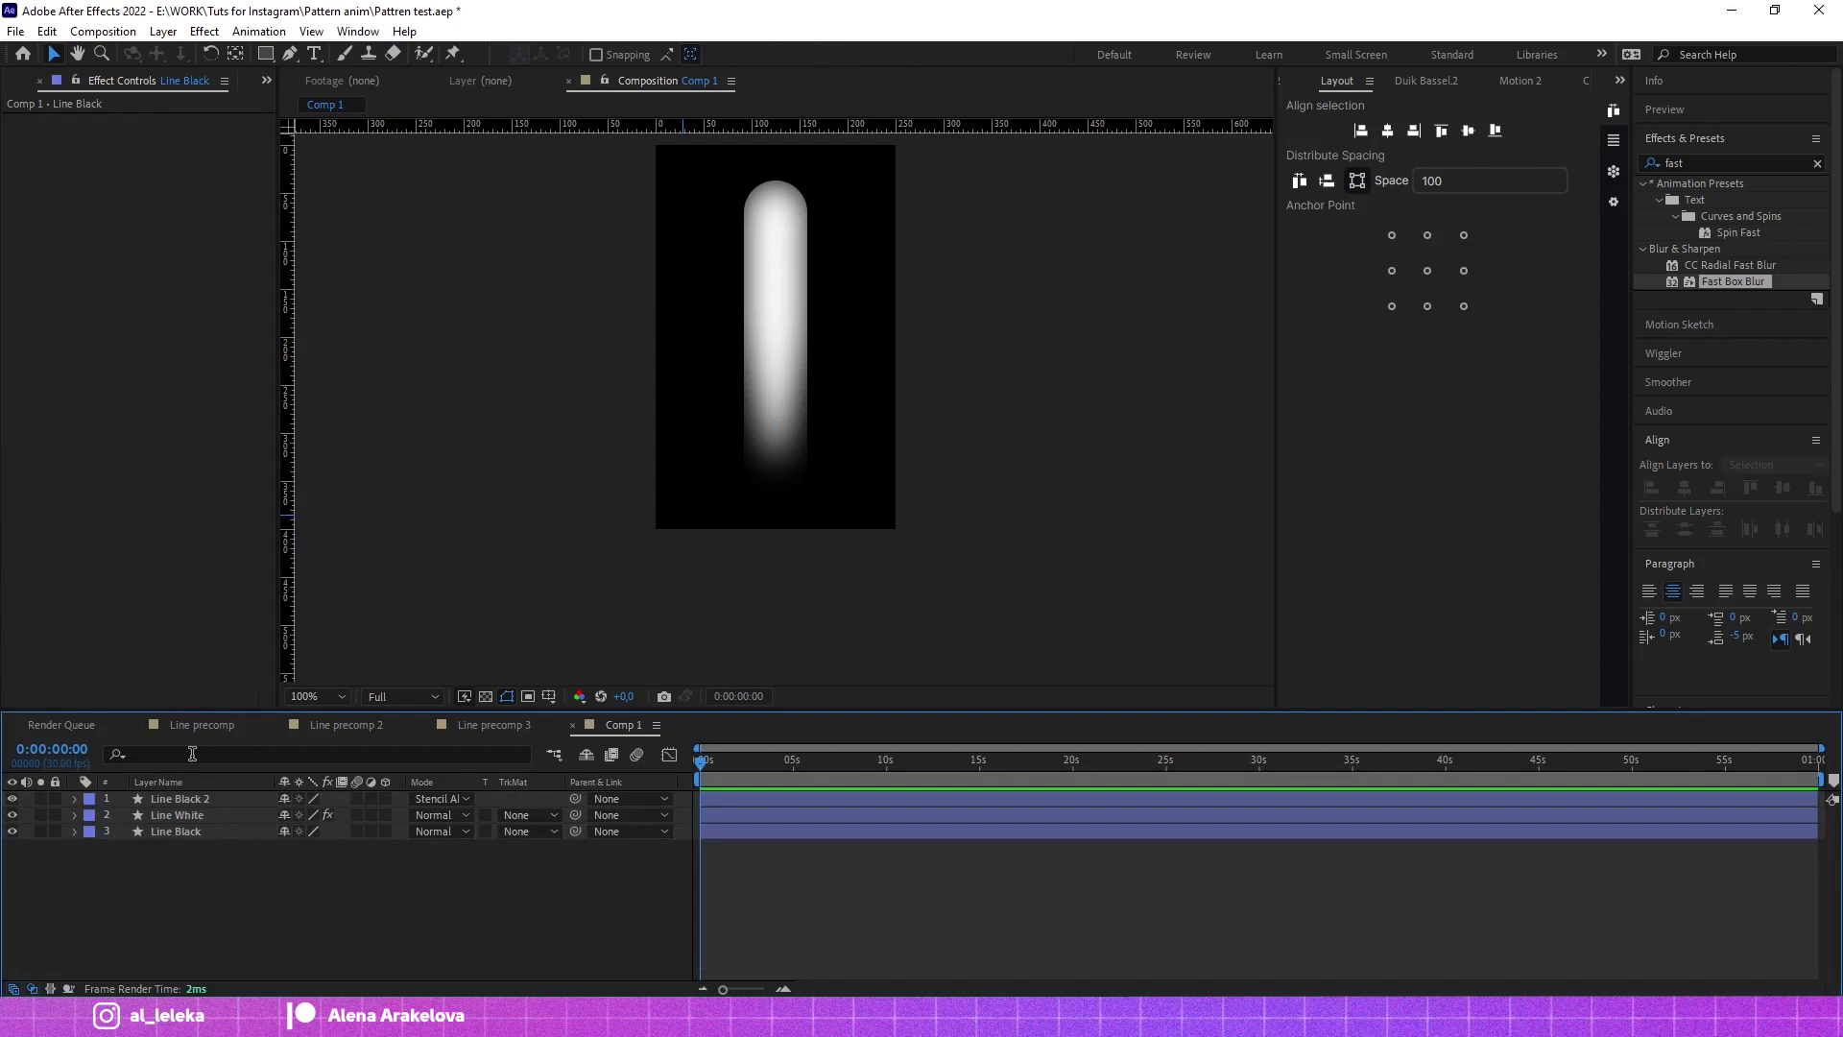
pyautogui.write('path')
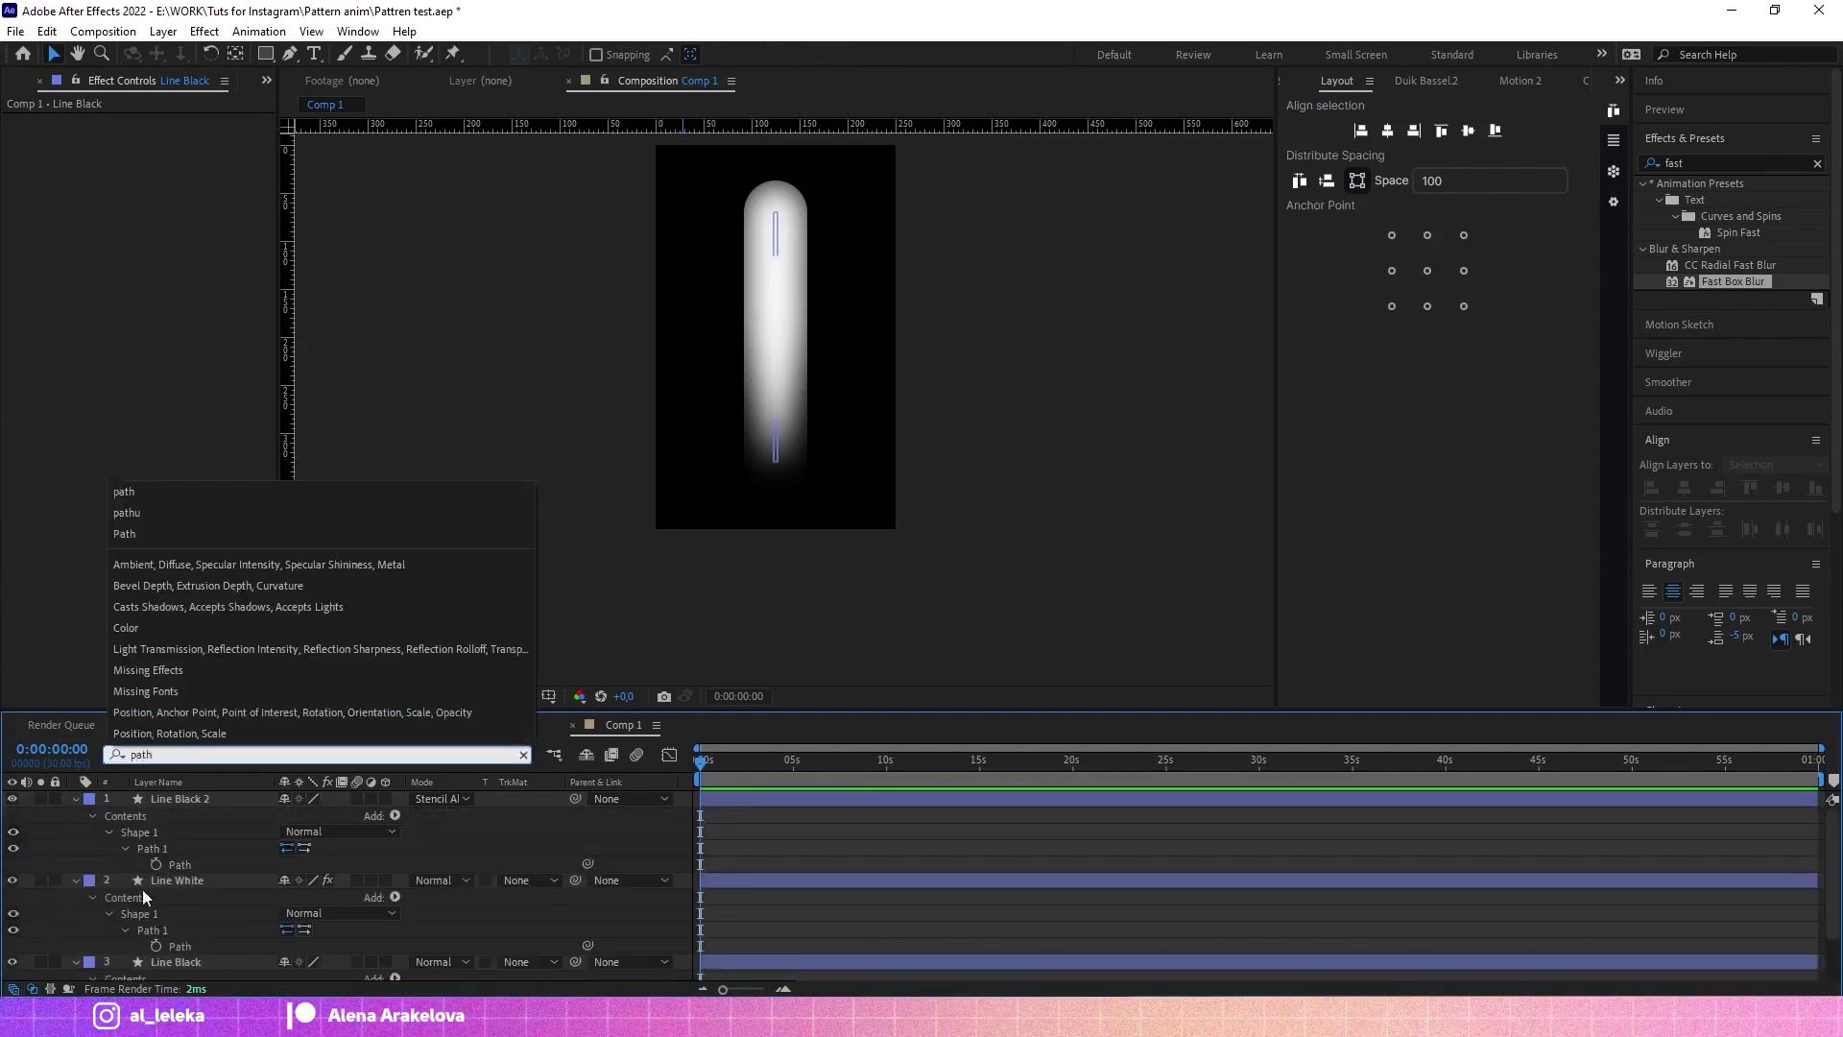
pyautogui.click(64, 850)
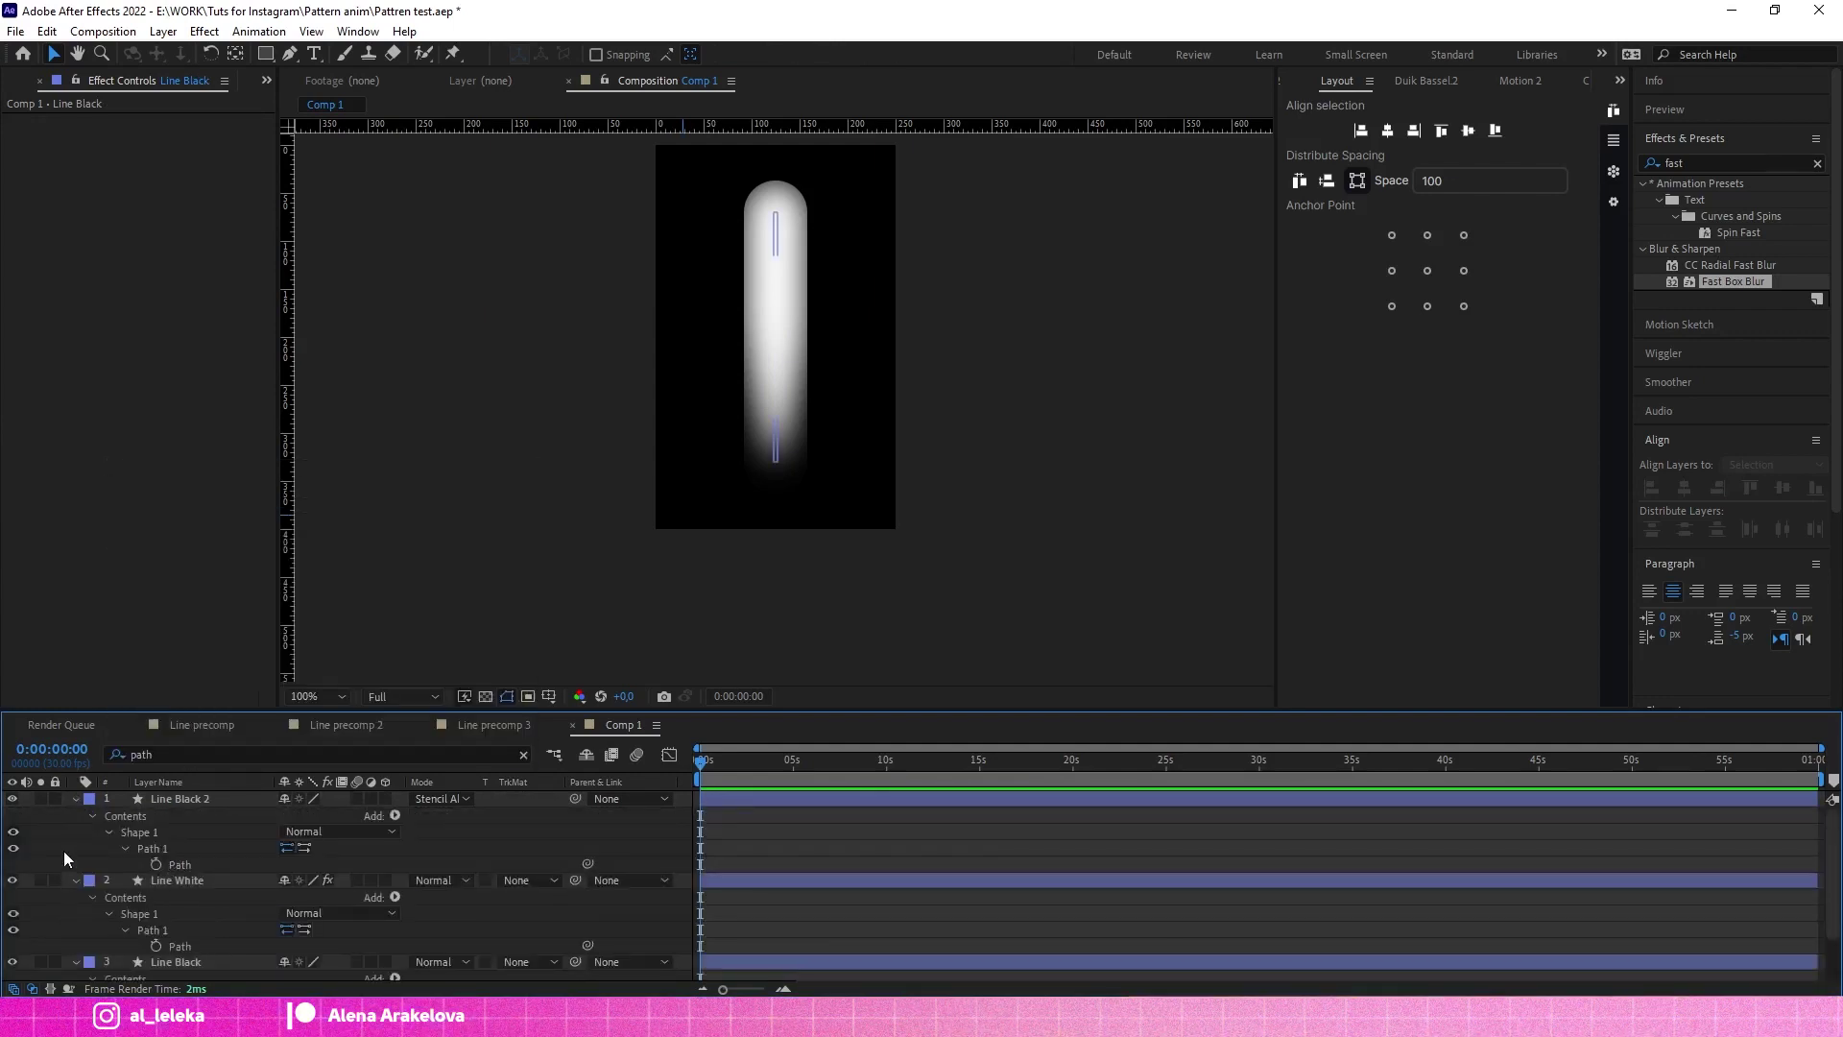
pyautogui.click(192, 864)
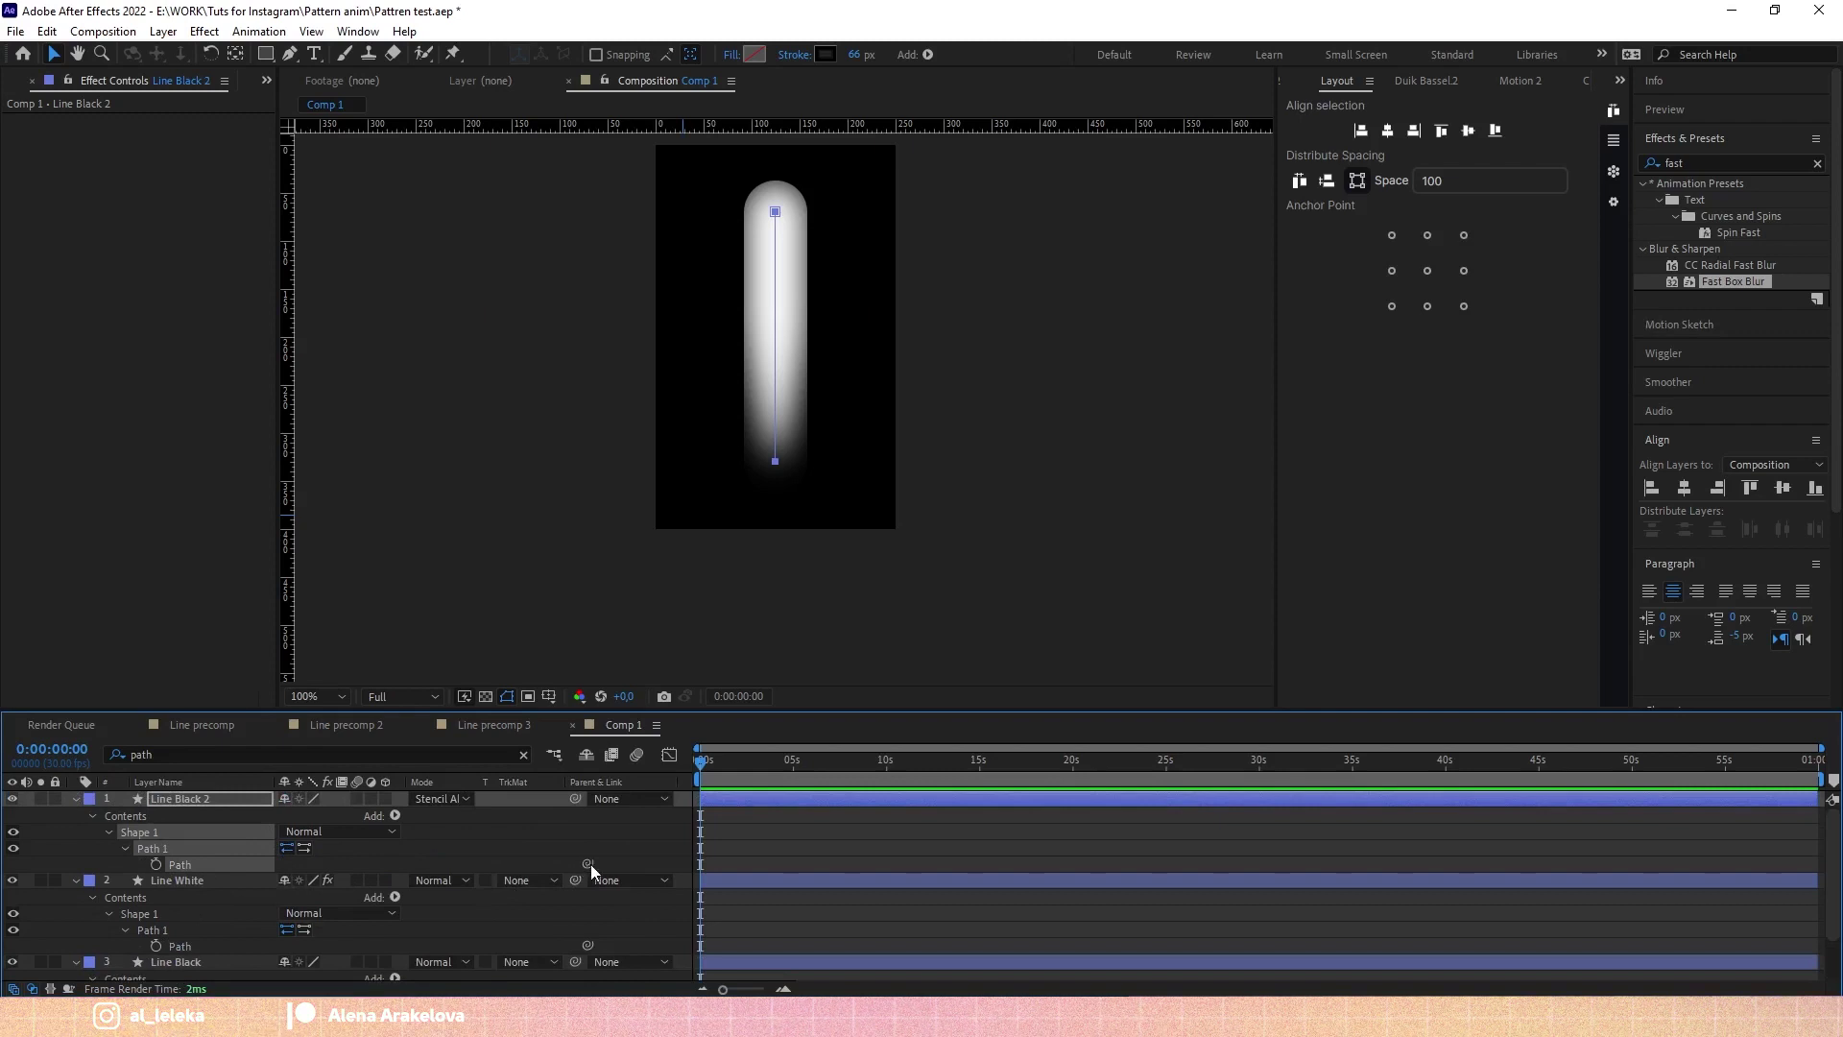
pyautogui.moveTo(588, 865); pyautogui.dragTo(182, 970)
pyautogui.click(194, 885)
pyautogui.moveTo(587, 890); pyautogui.dragTo(179, 977)
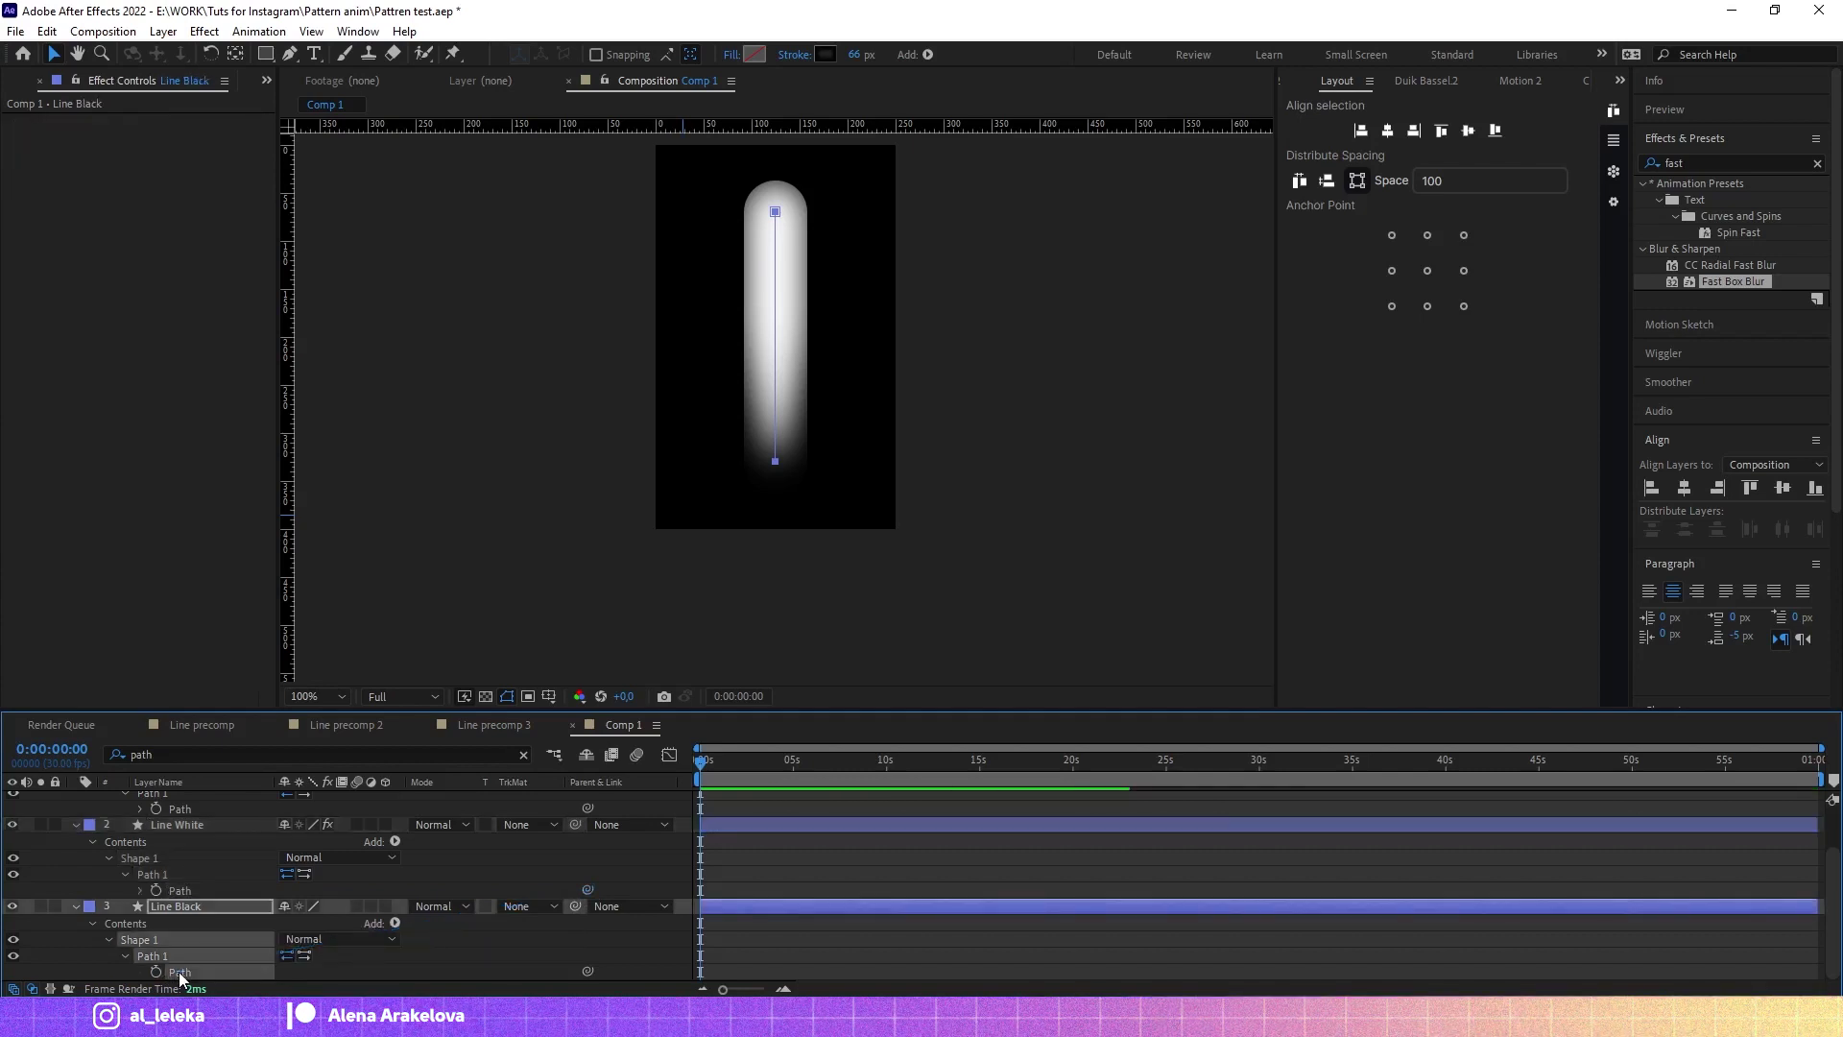
# Step: Open the Create Nulls From Paths script and dock it in the same group as Layout
pyautogui.moveTo(874, 176); pyautogui.dragTo(666, 590)
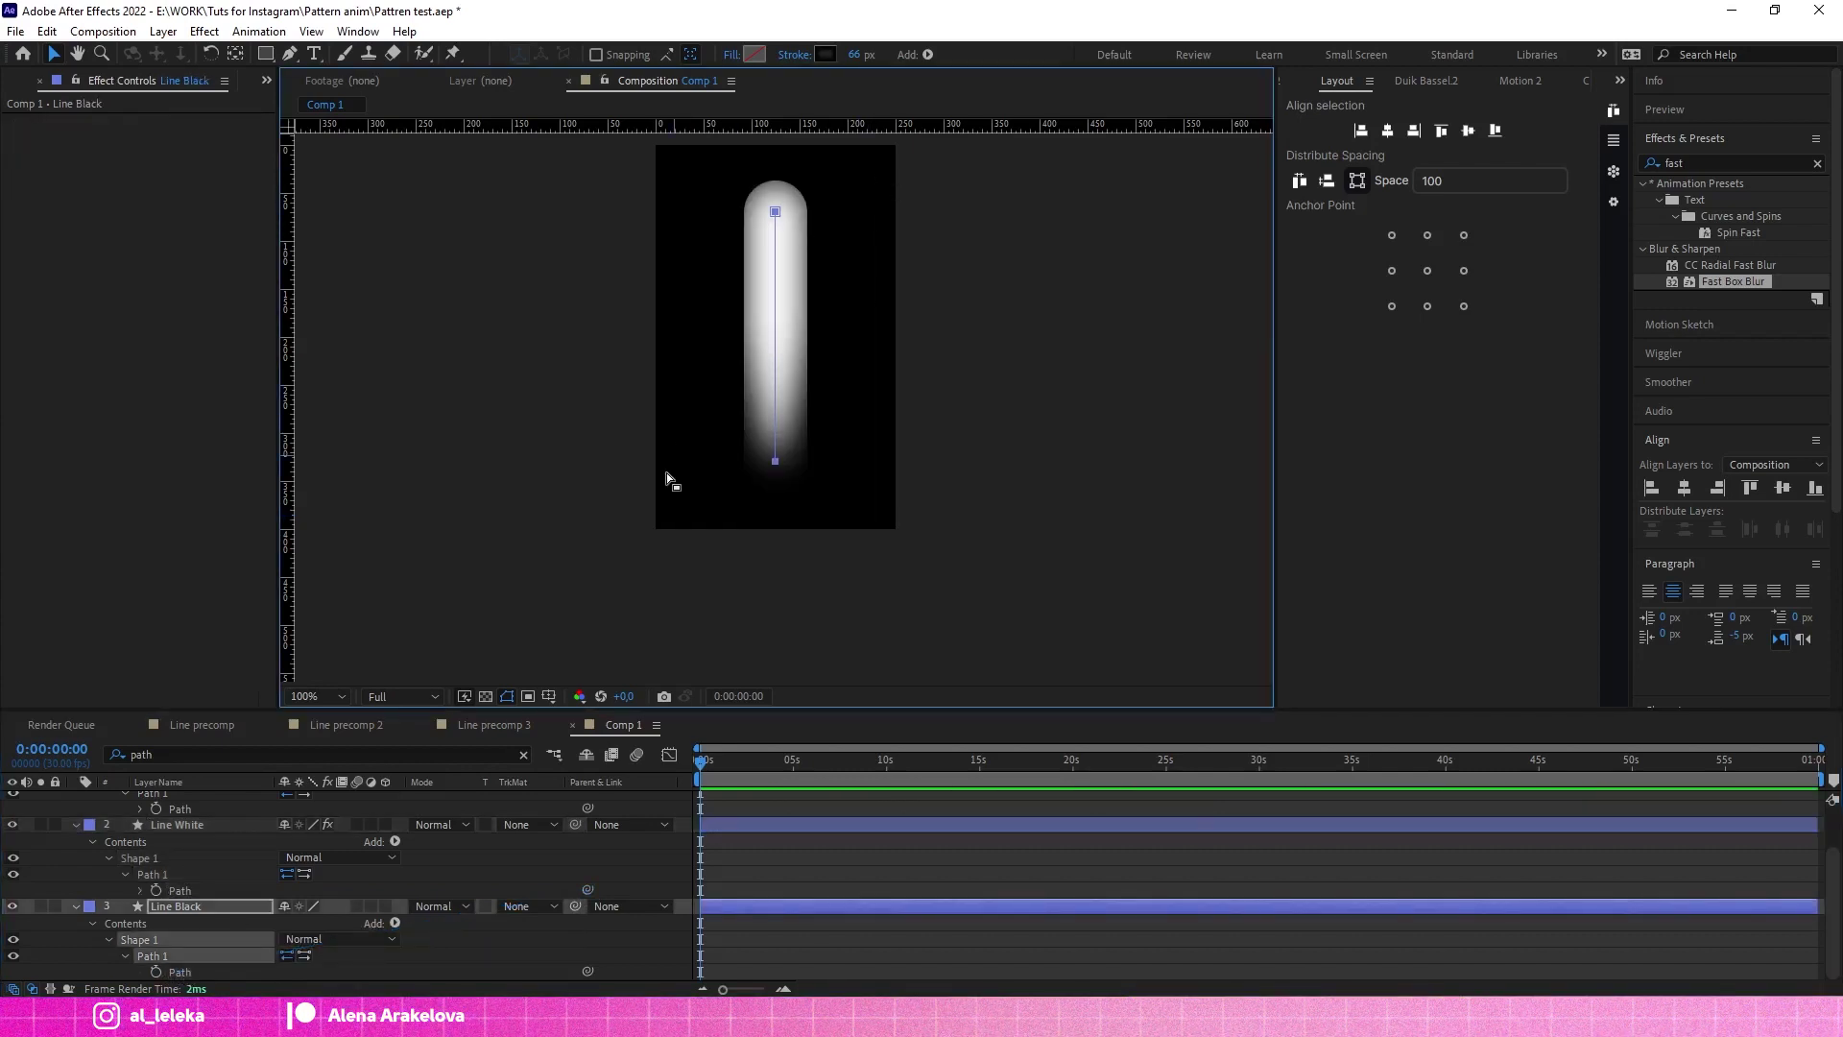
pyautogui.moveTo(801, 372); pyautogui.dragTo(785, 423)
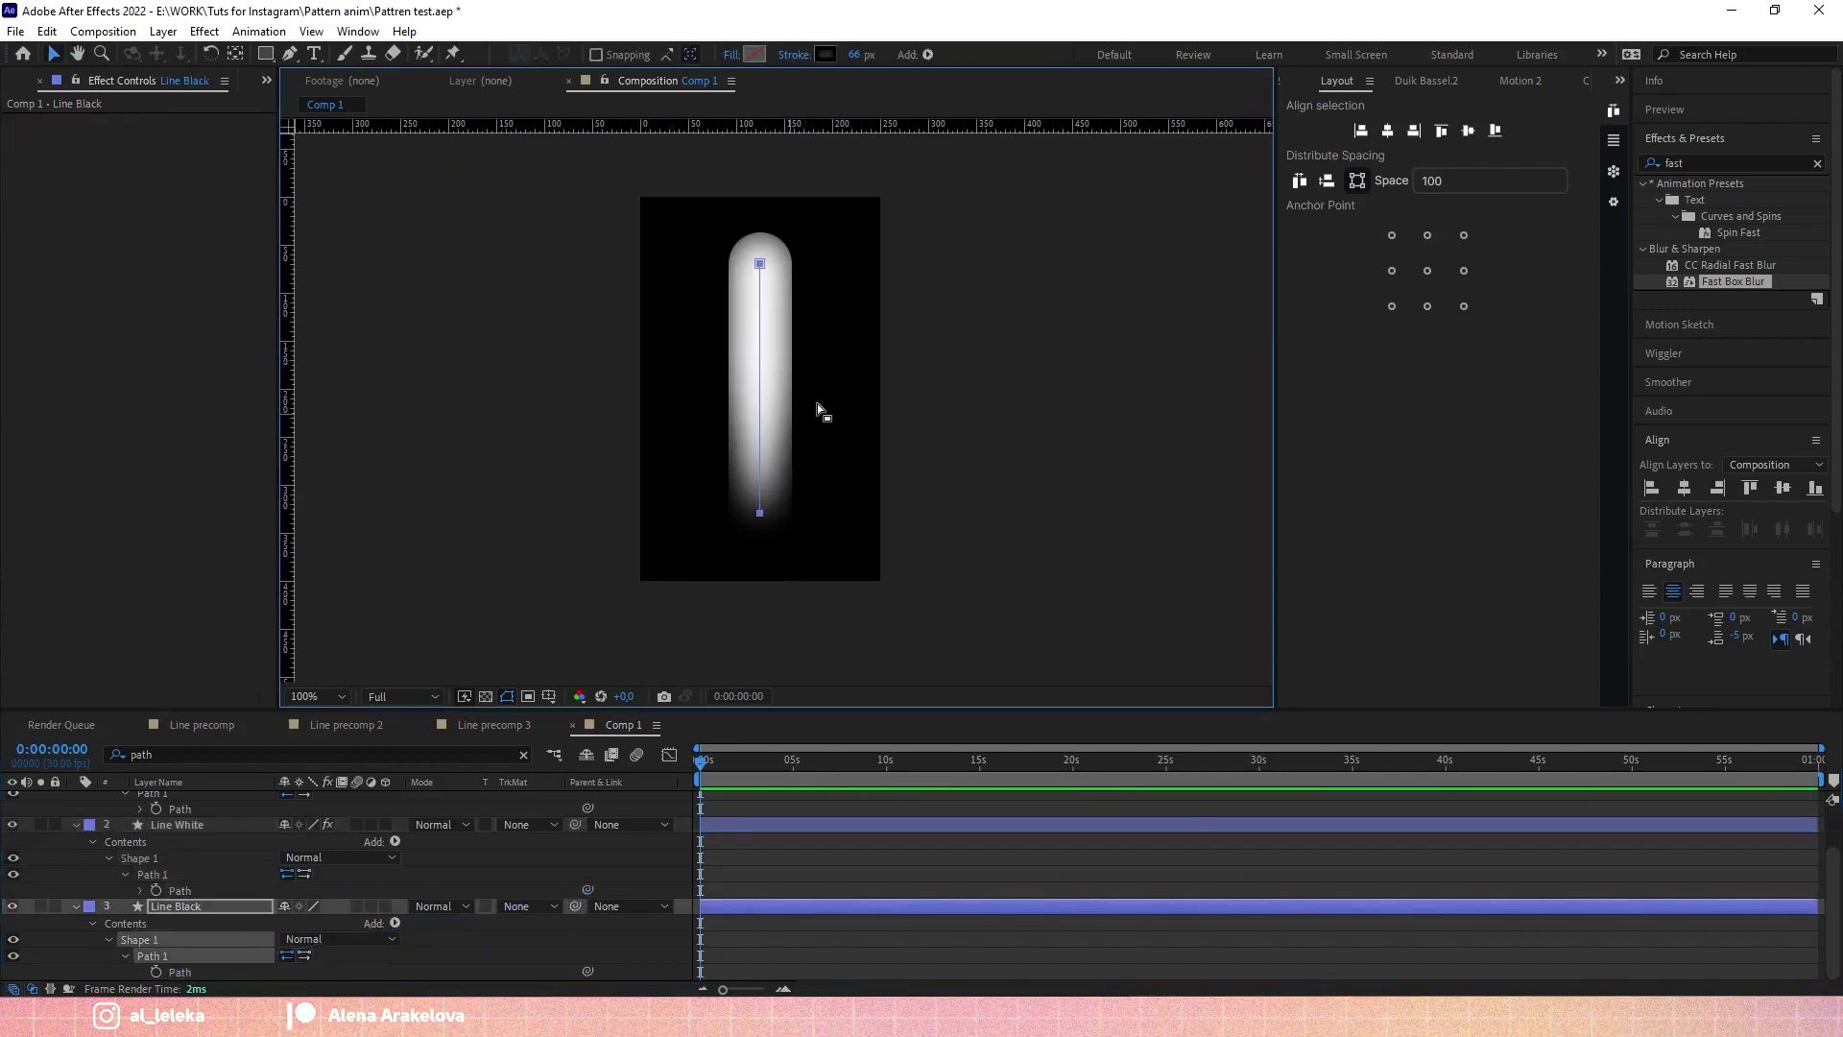
pyautogui.click(1621, 81)
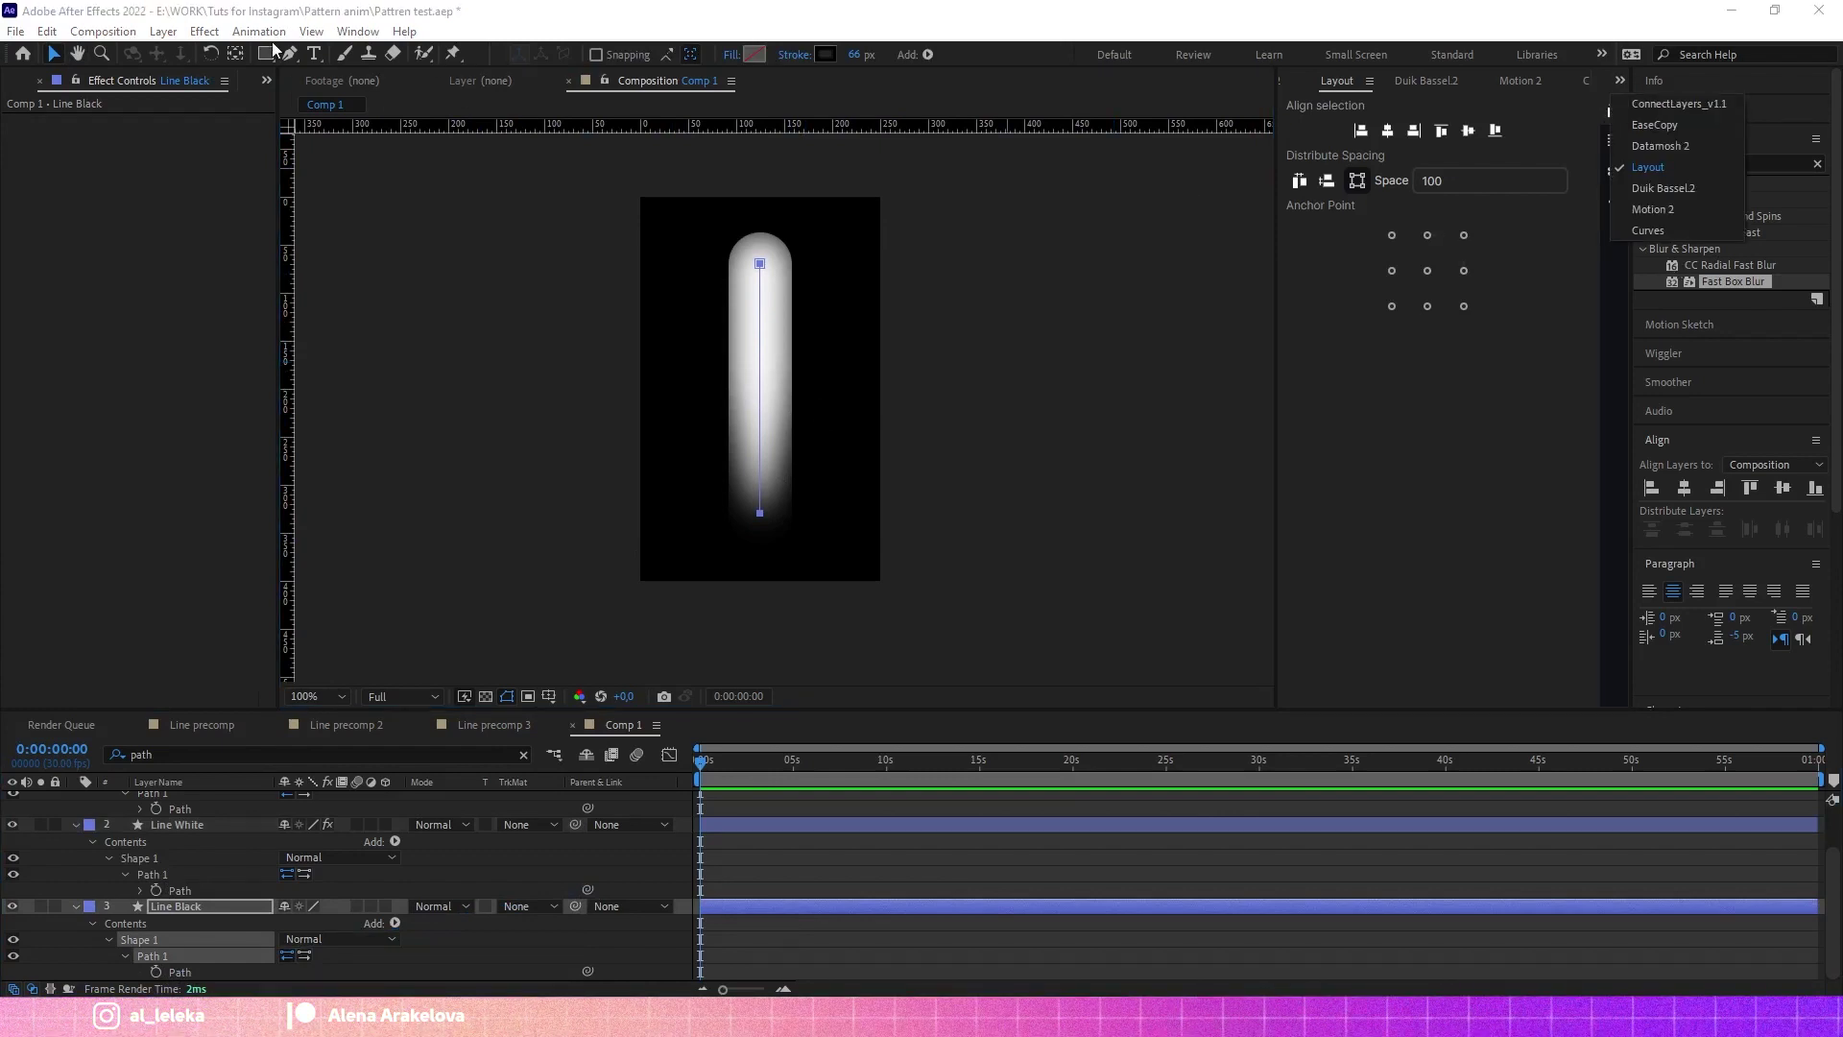
pyautogui.click(359, 31)
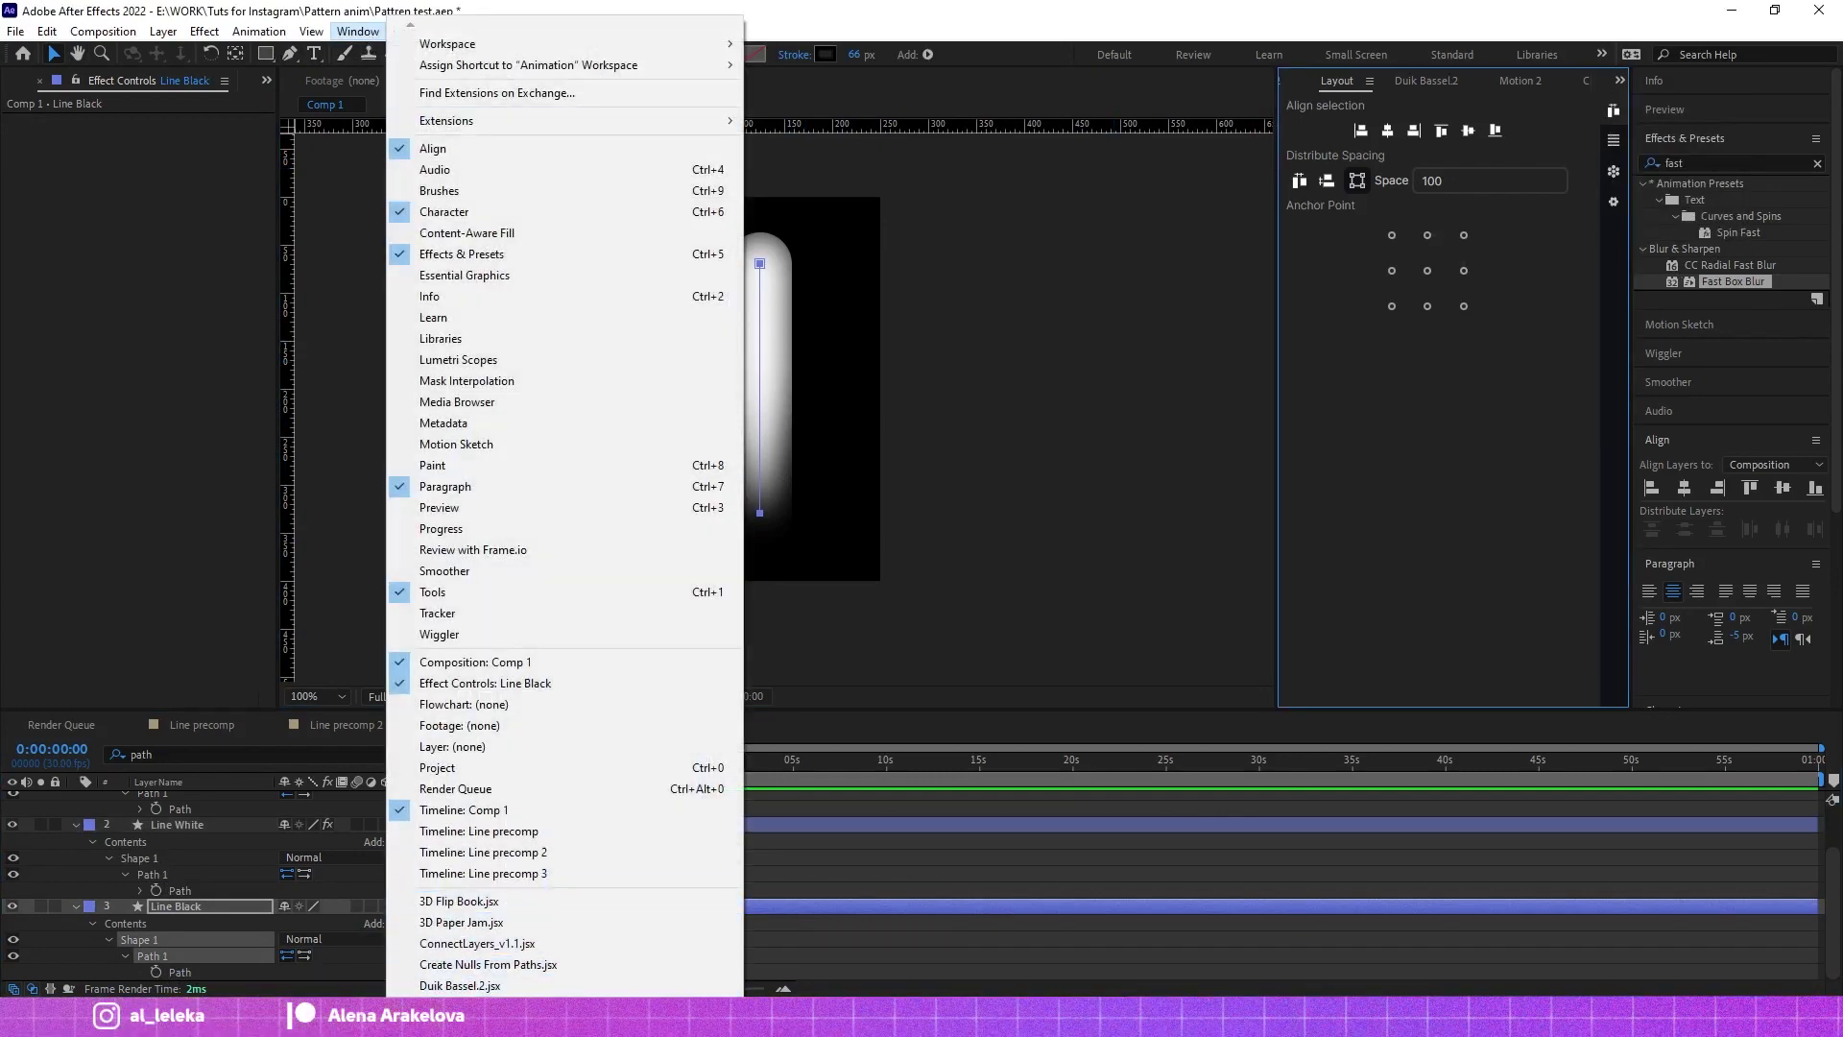
pyautogui.scroll(-5, 464, 957)
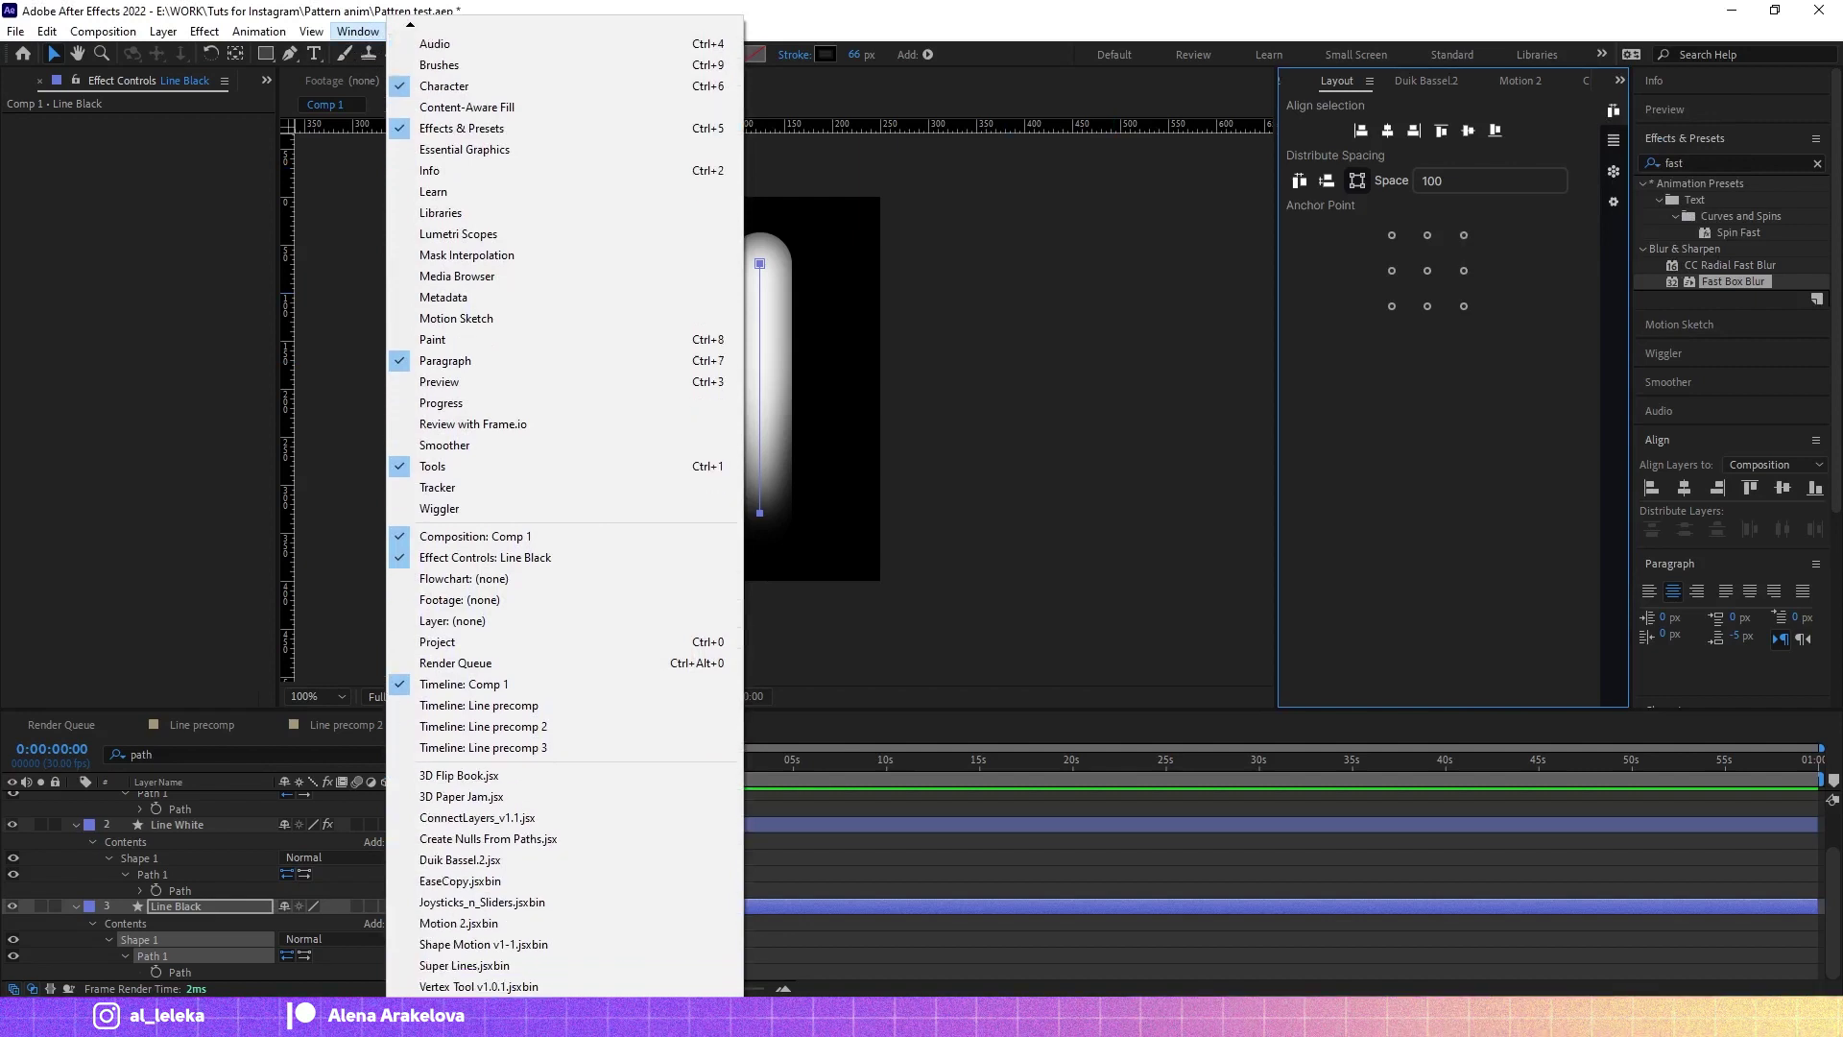
pyautogui.scroll(-2, 463, 950)
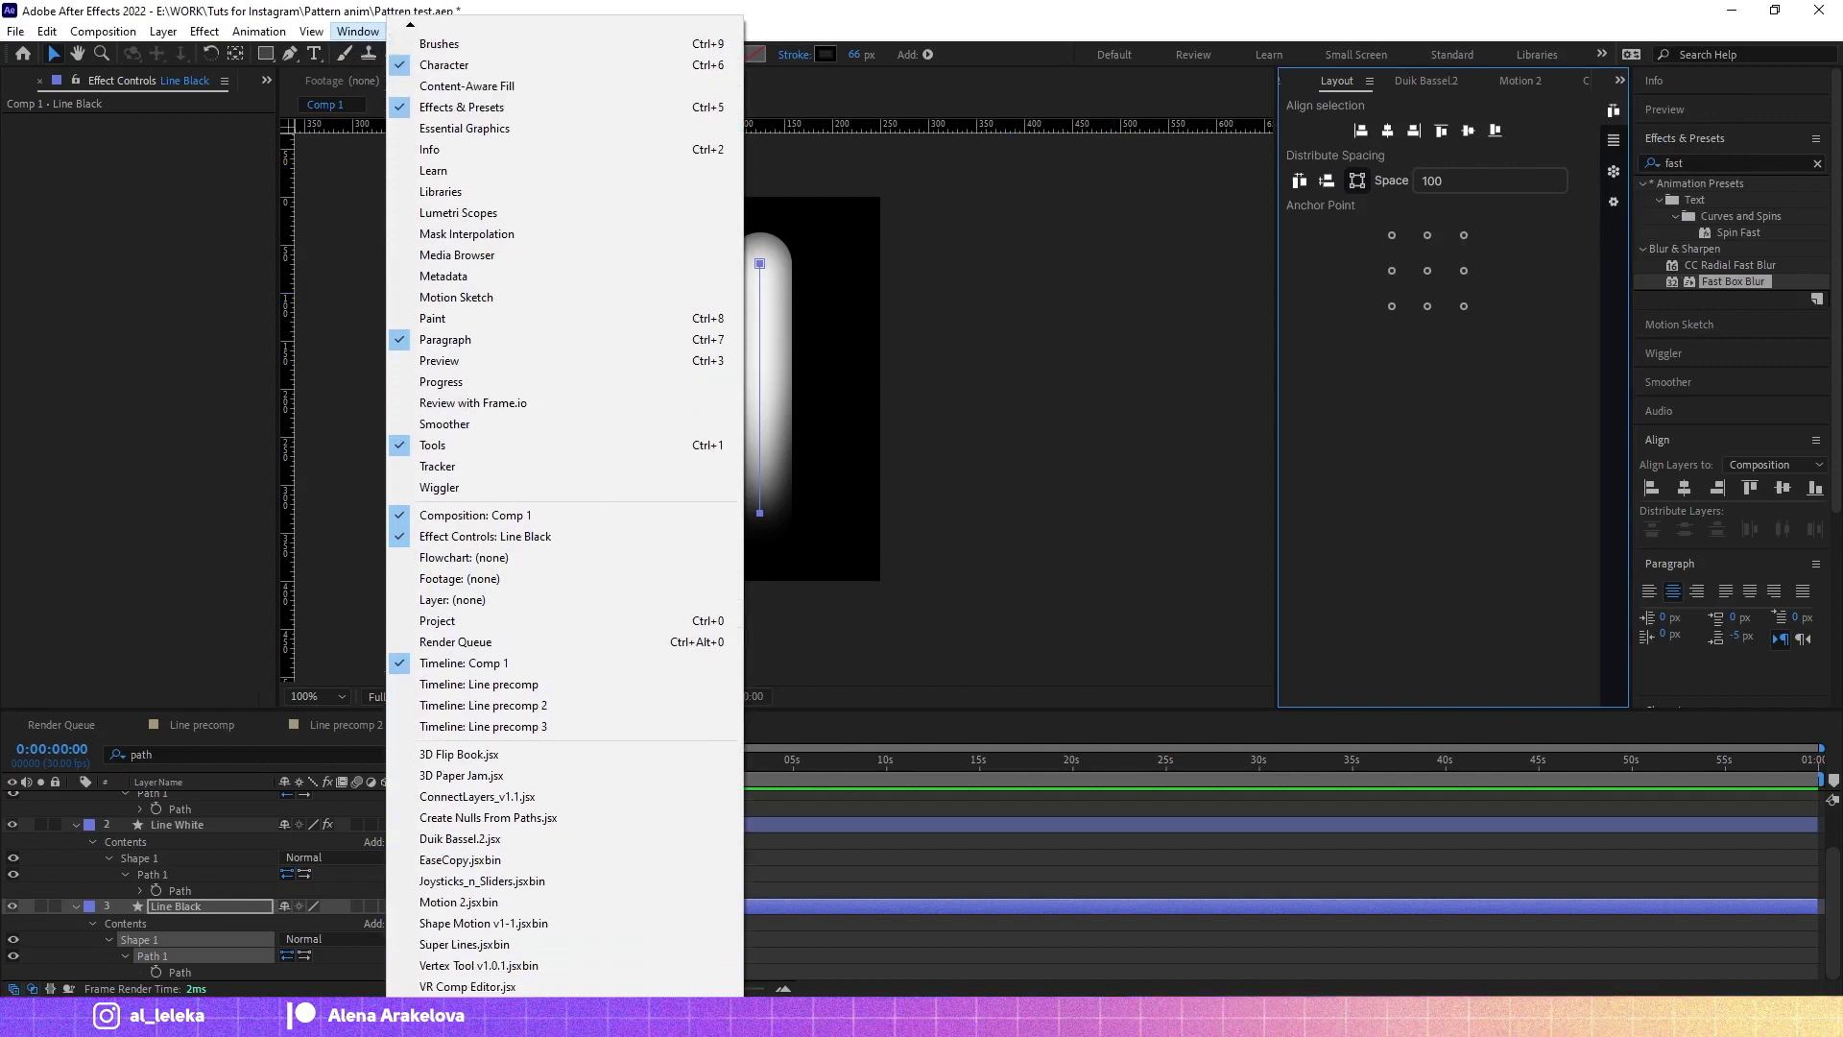
pyautogui.click(468, 822)
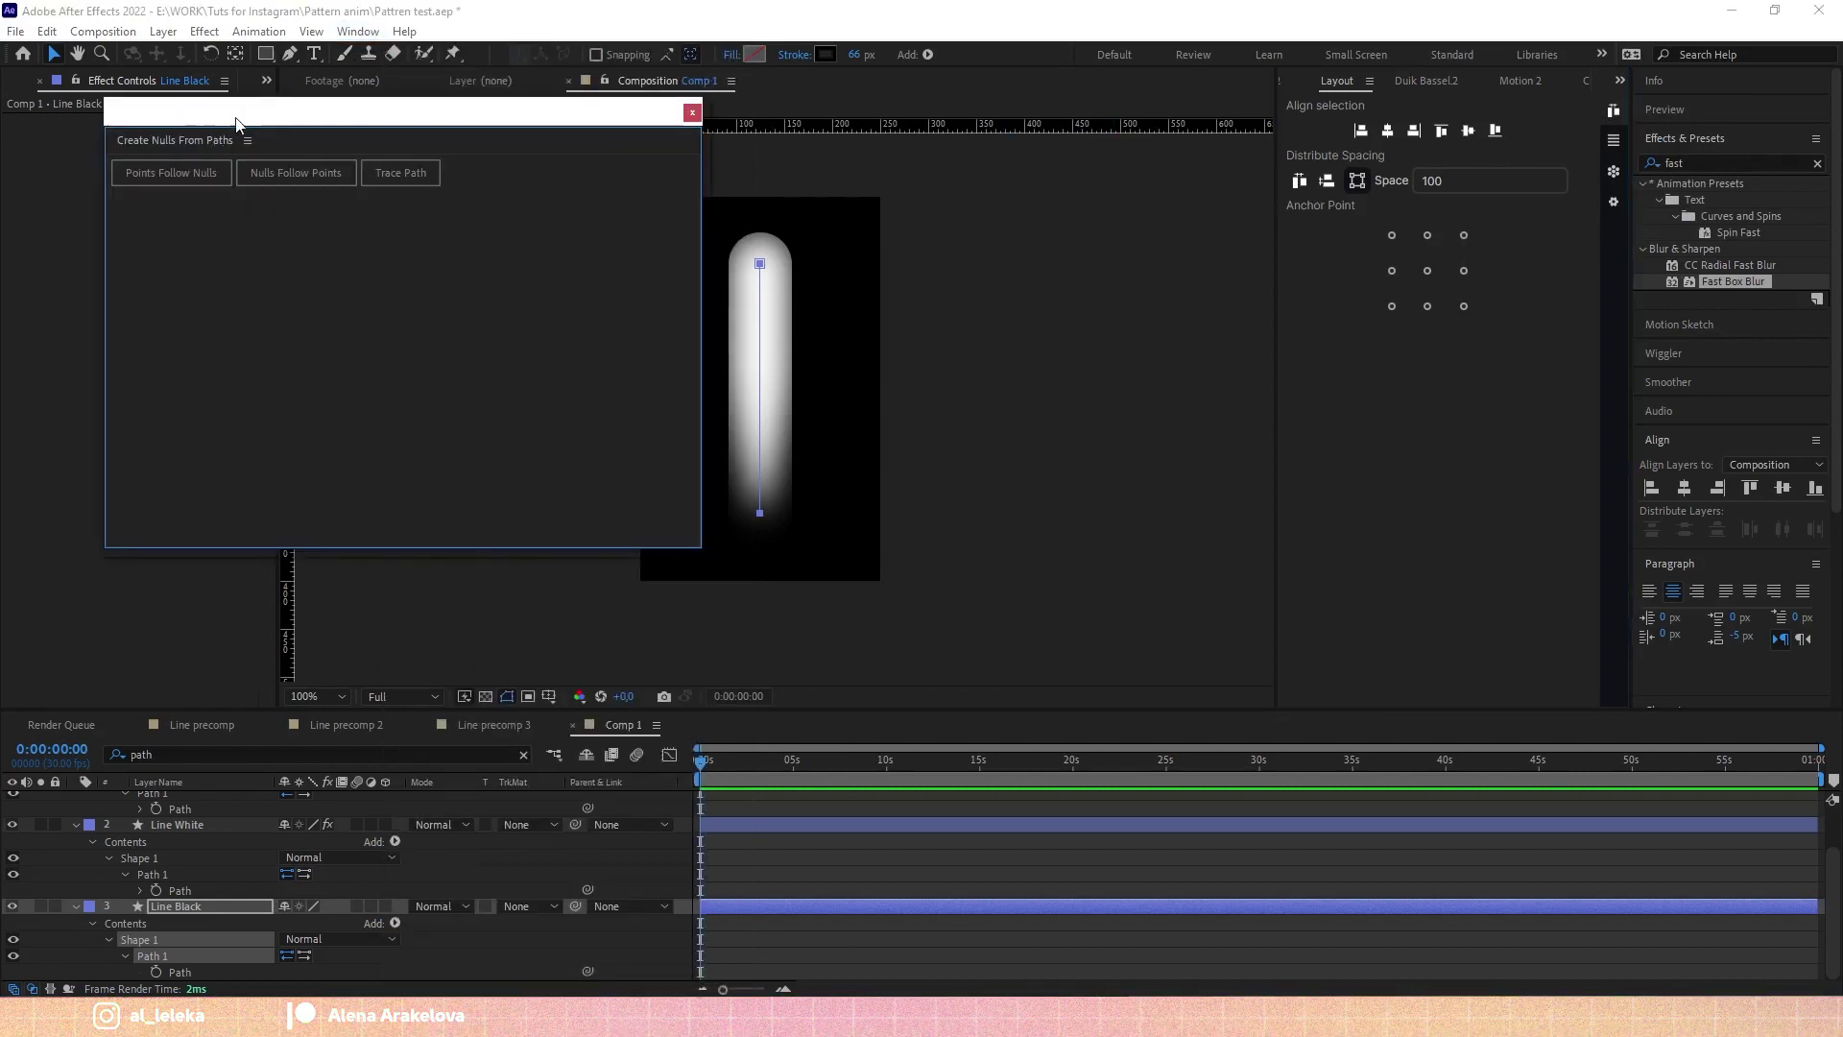
pyautogui.moveTo(252, 137); pyautogui.dragTo(1376, 108)
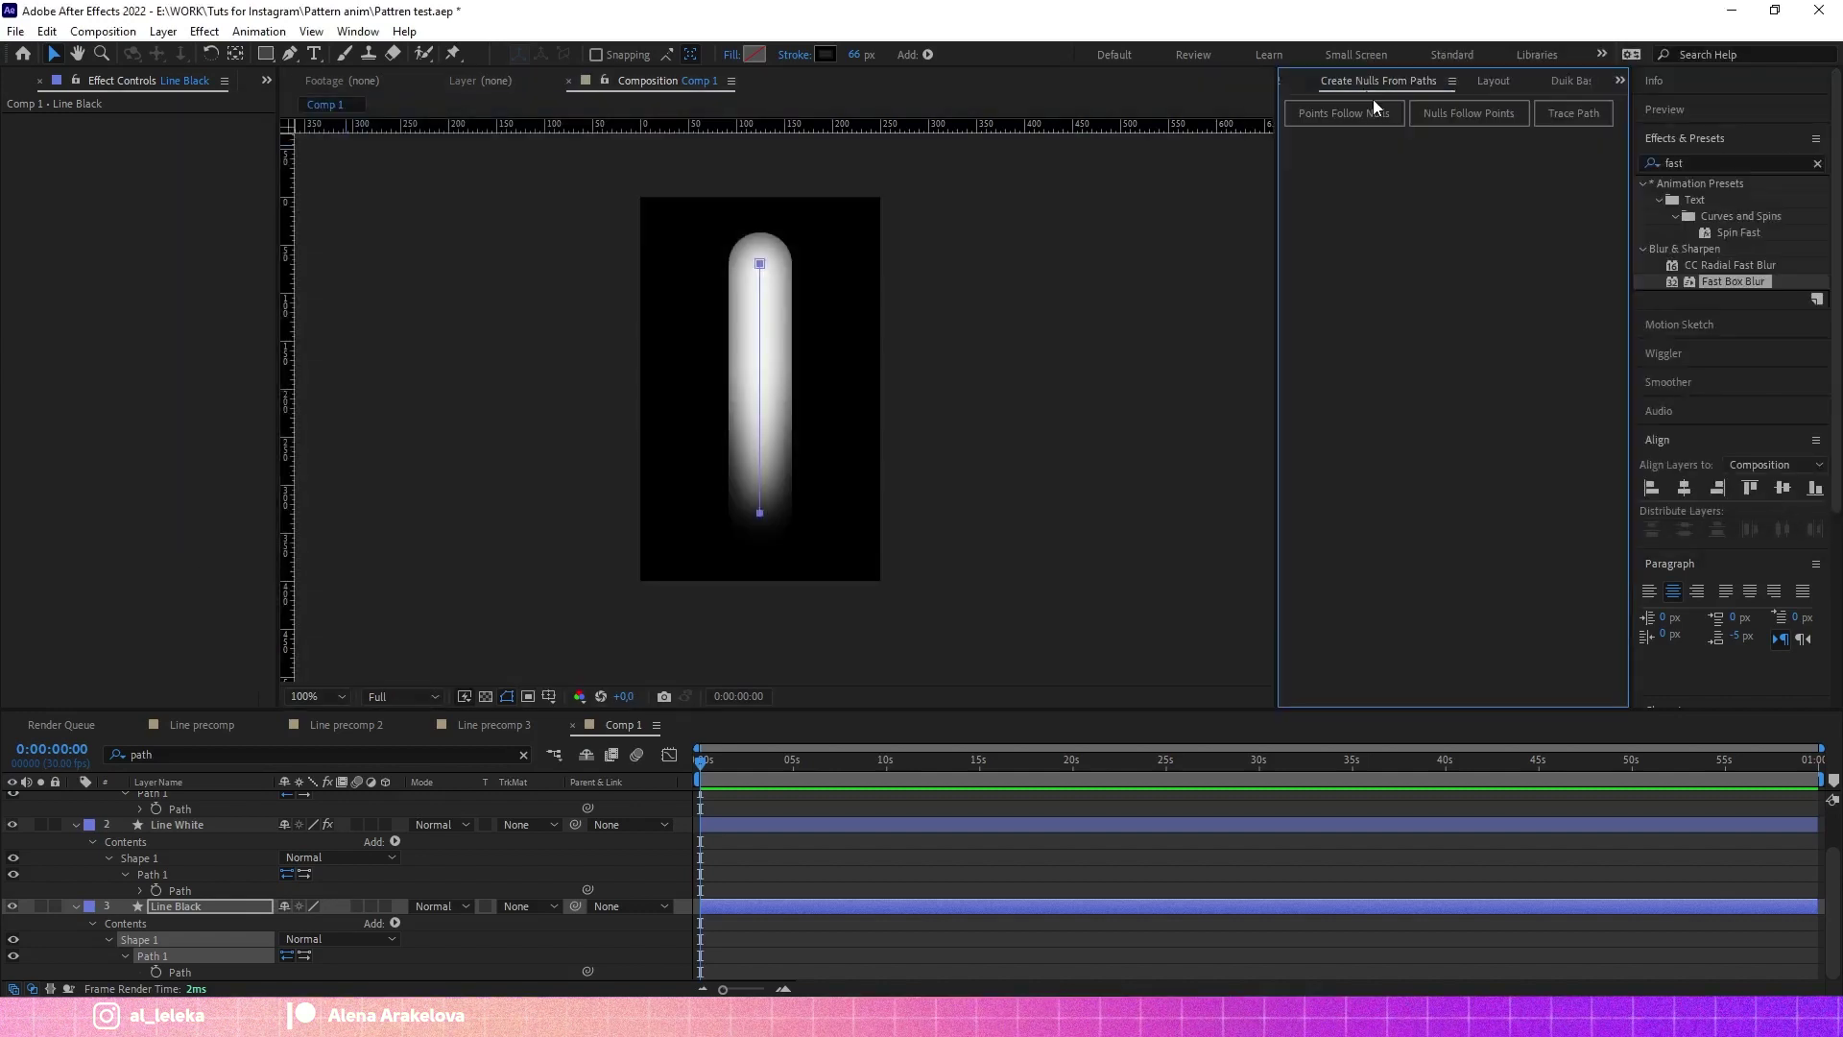
# Step: Create Points Follow Nulls controllers for Line Black's path and test the rig by moving the lower null
pyautogui.click(189, 973)
pyautogui.click(1339, 117)
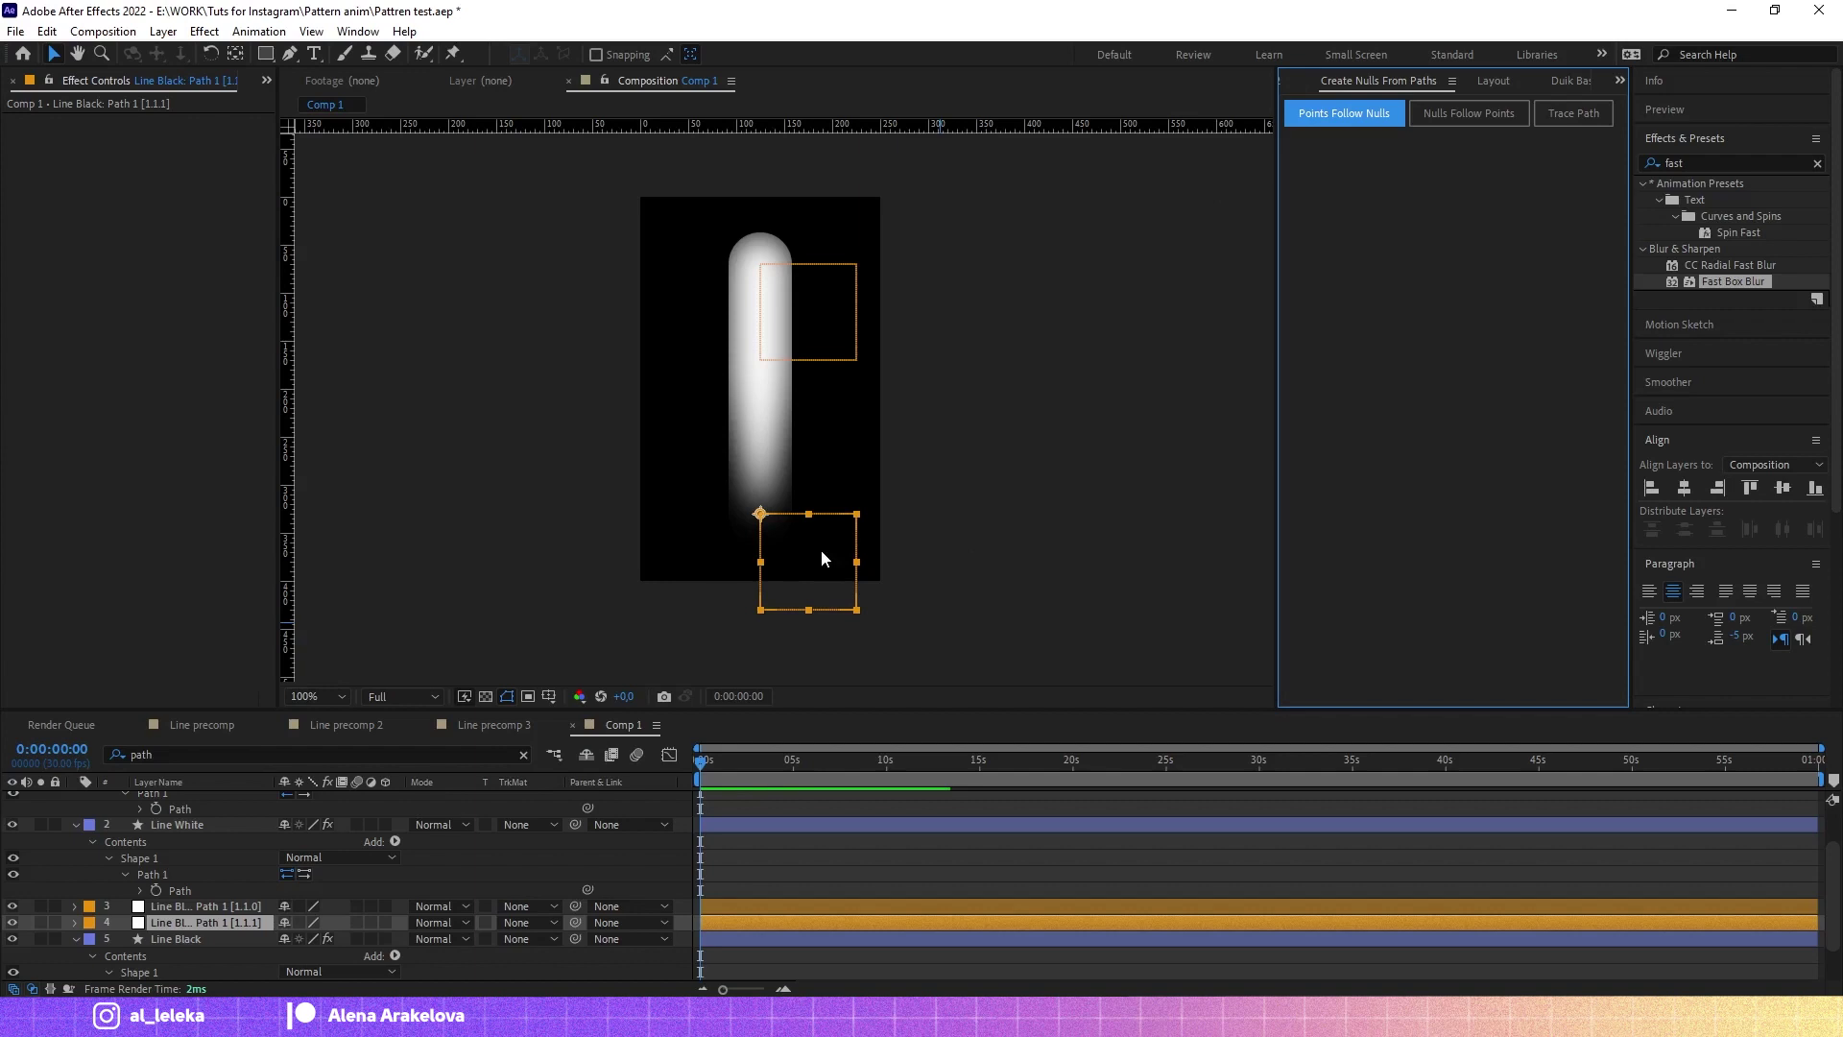
pyautogui.moveTo(823, 548)
pyautogui.mouseDown()
pyautogui.moveTo(991, 514)
pyautogui.moveTo(823, 458)
pyautogui.moveTo(773, 480)
pyautogui.moveTo(790, 442)
pyautogui.moveTo(869, 553)
pyautogui.moveTo(867, 508)
pyautogui.moveTo(790, 475)
pyautogui.moveTo(823, 556)
pyautogui.moveTo(903, 447)
pyautogui.moveTo(826, 533)
pyautogui.mouseUp()
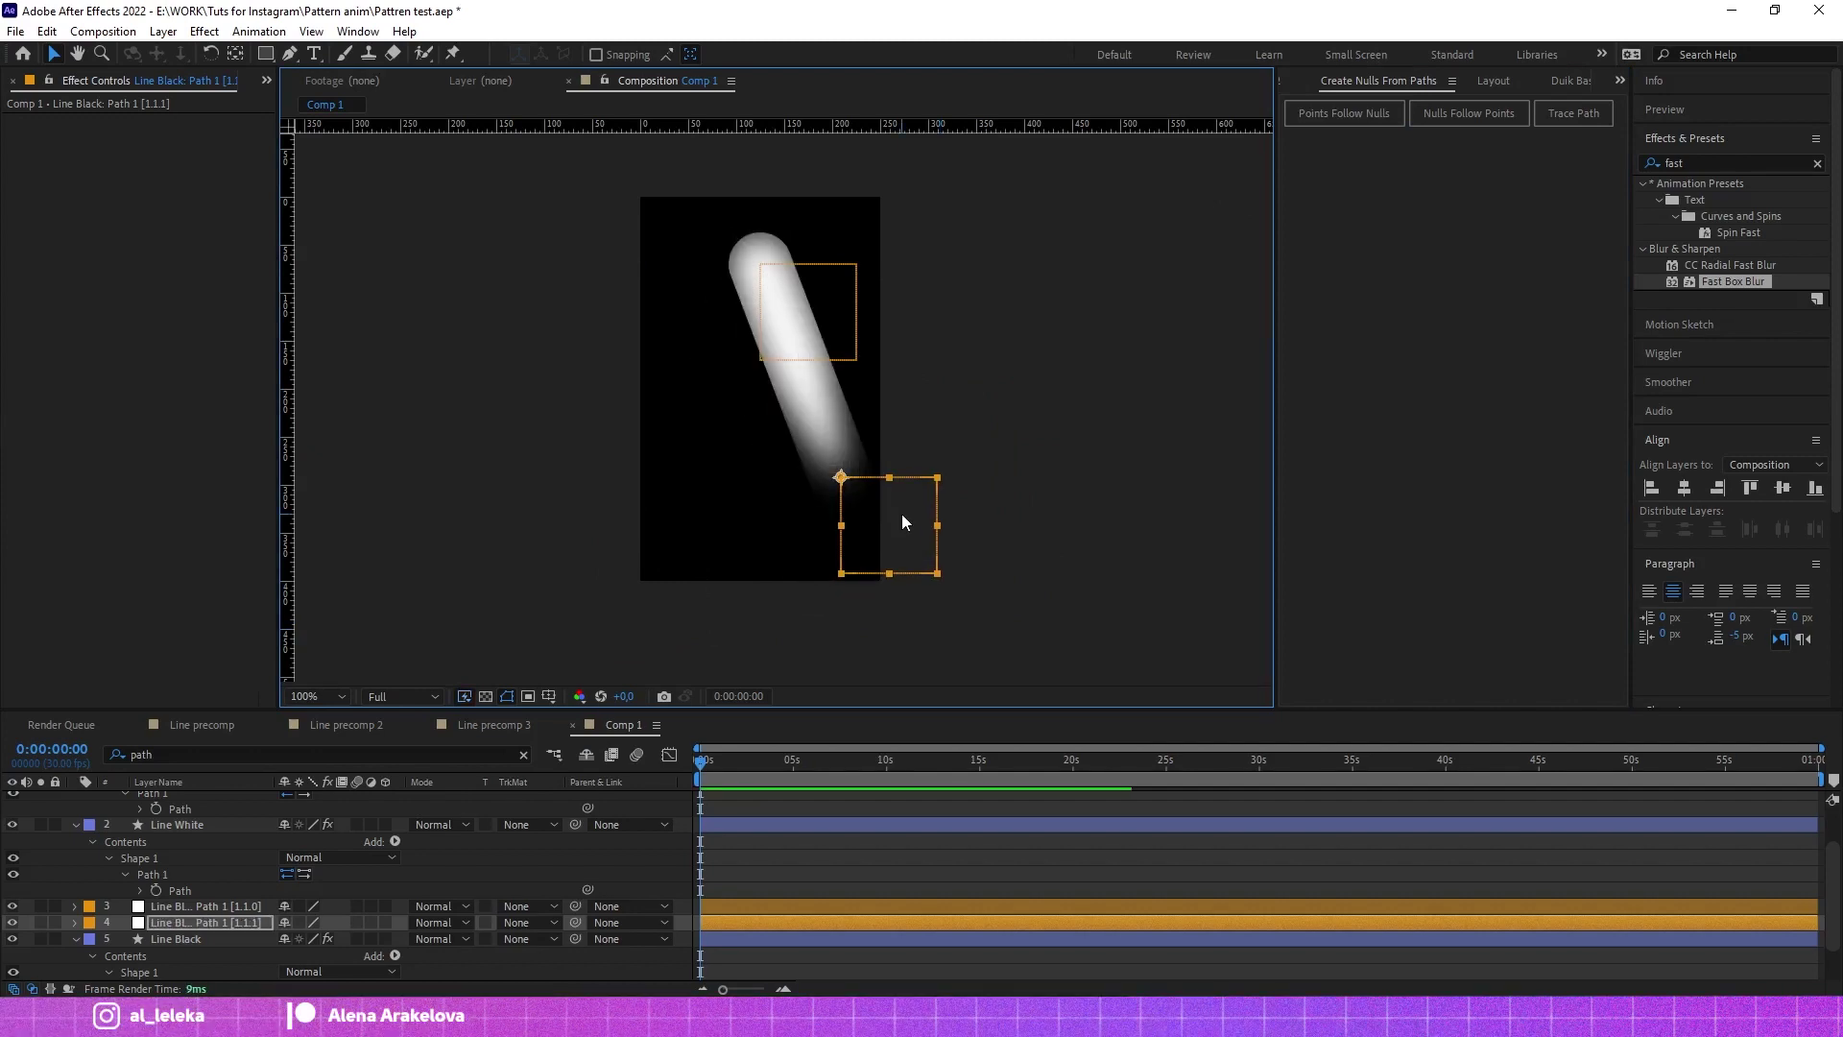
# Step: Move both path nulls to the top of the layer stack and rename the first one TOp NULL
pyautogui.moveTo(187, 912); pyautogui.dragTo(192, 797)
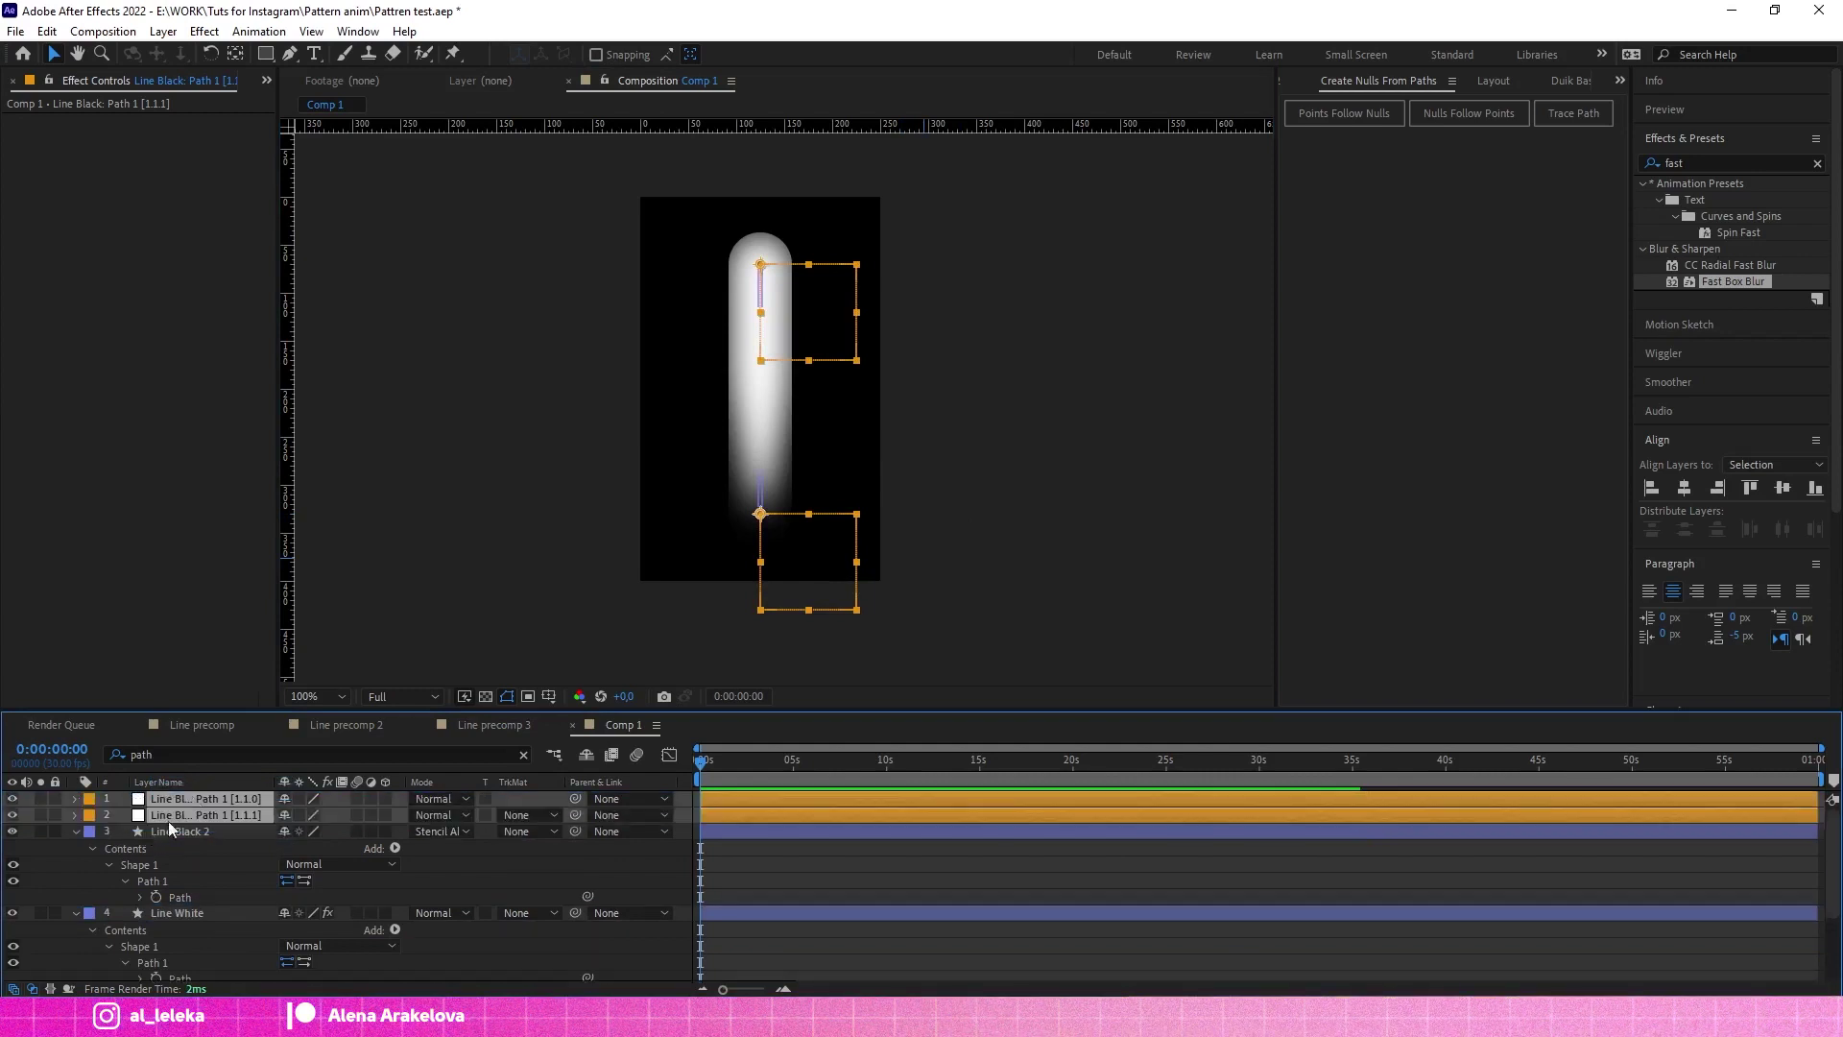
pyautogui.click(178, 830)
pyautogui.click(216, 796)
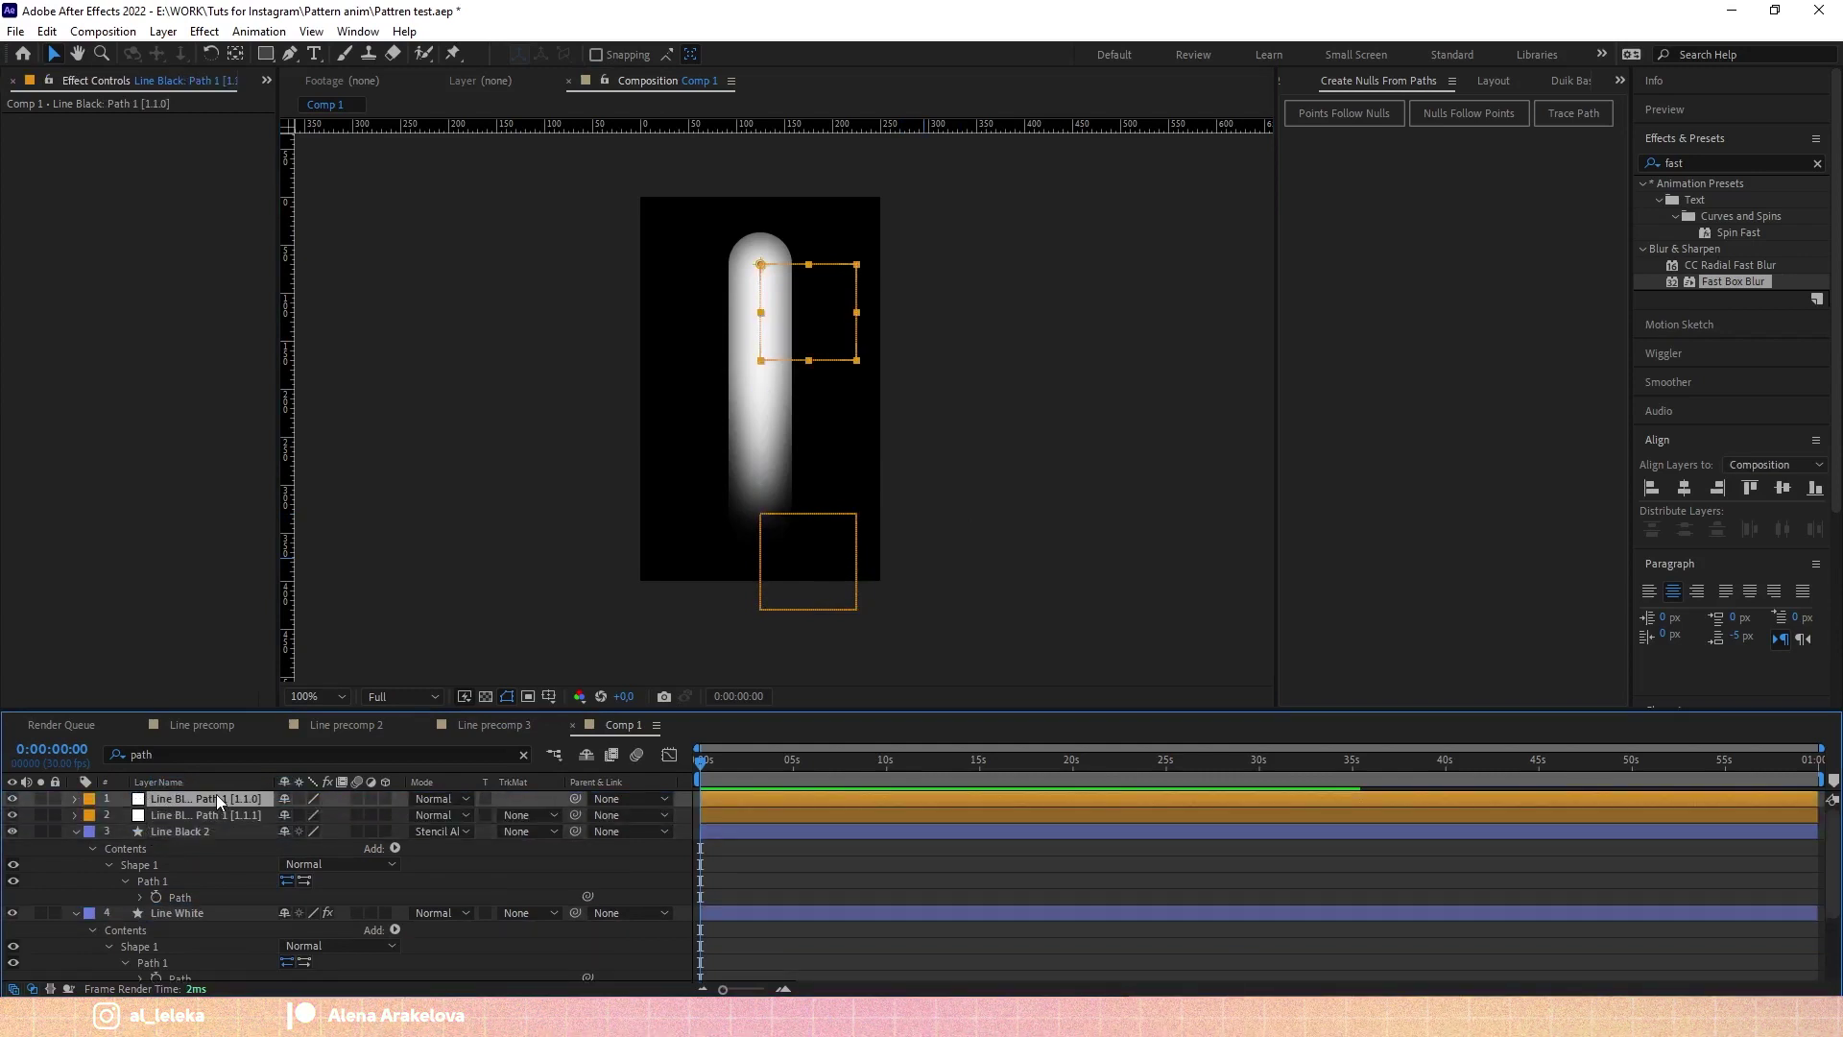
pyautogui.press('Return')
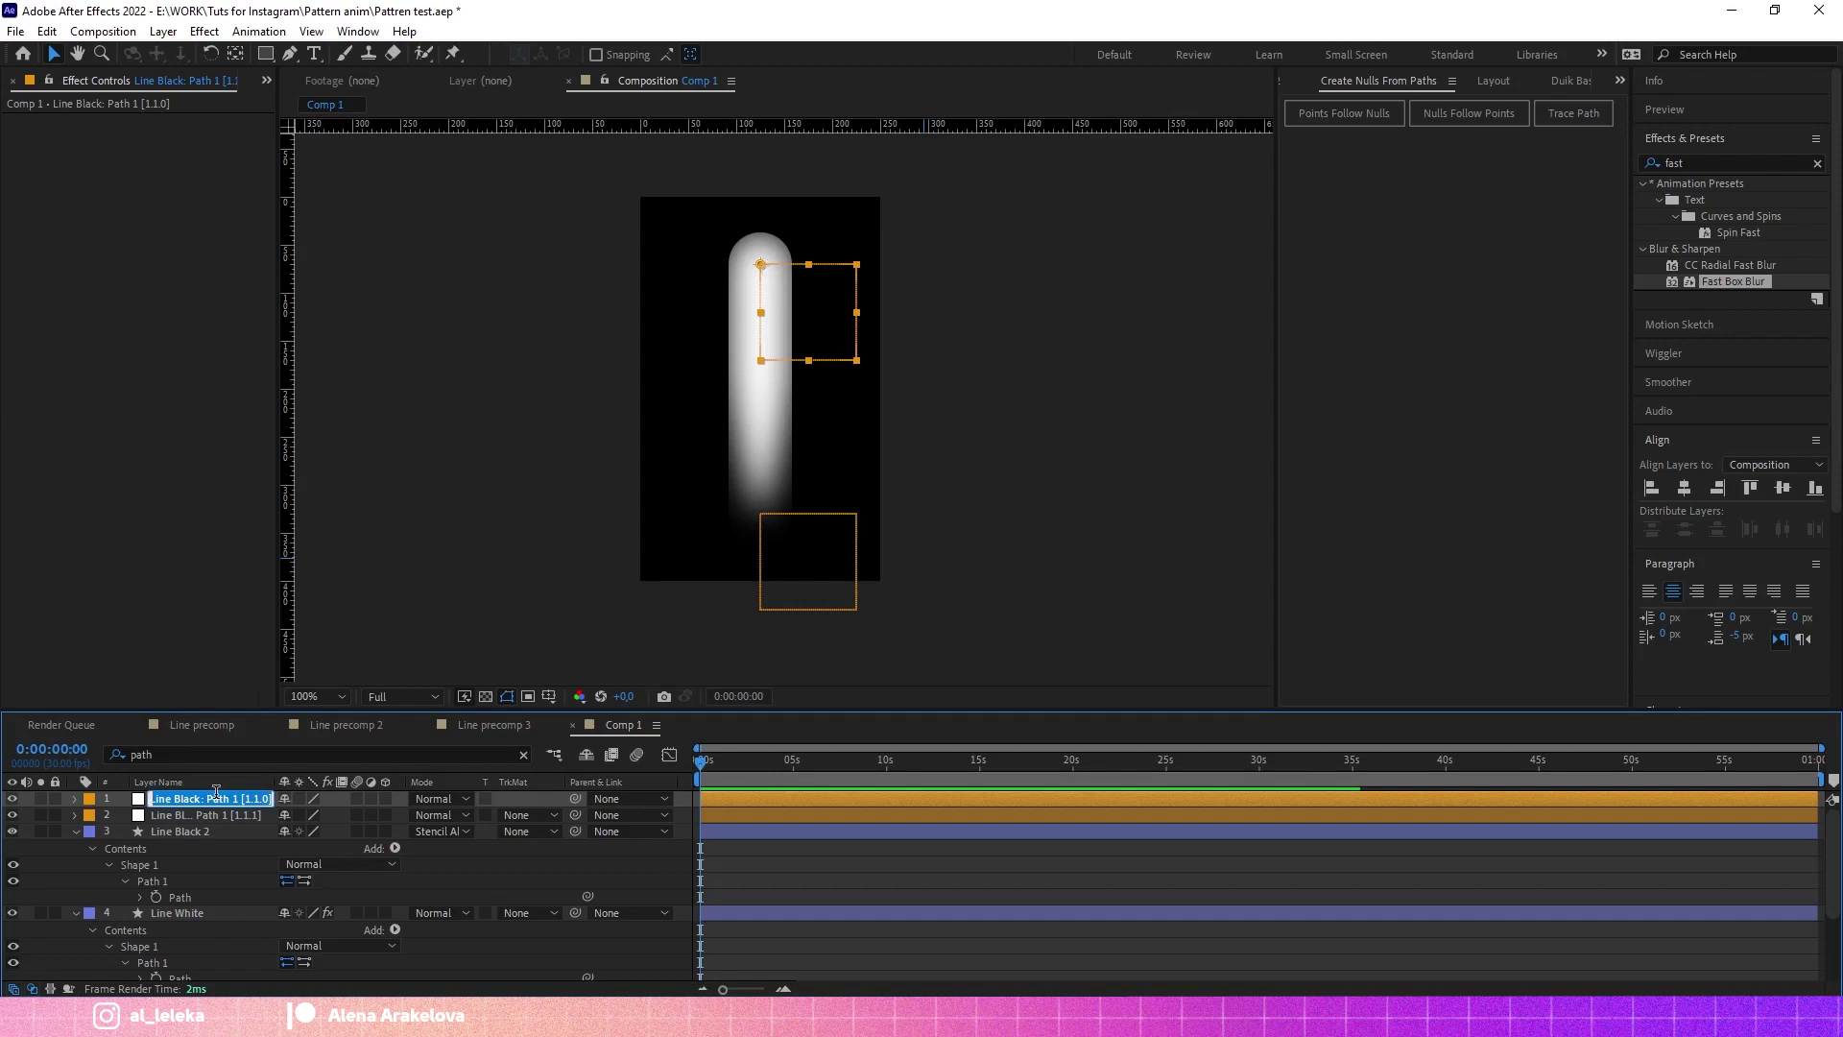
pyautogui.write('TOp NULL')
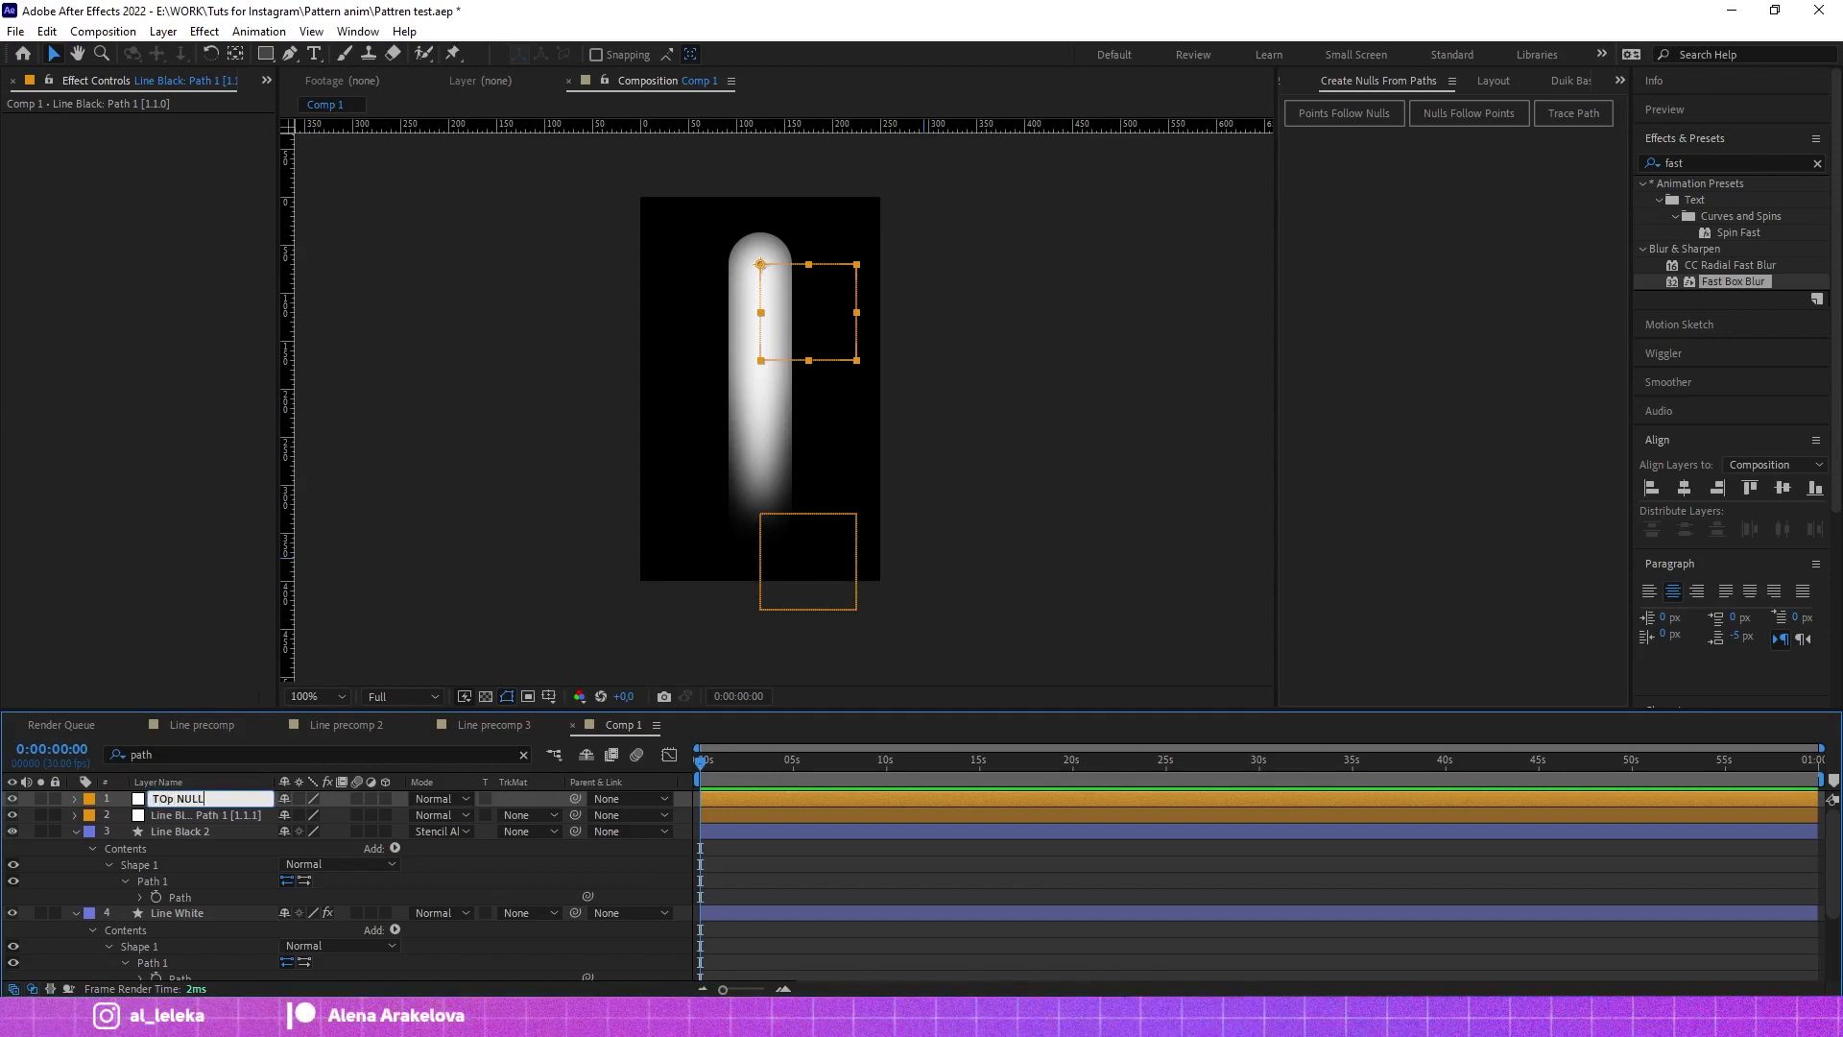
# Step: Rename the second null Bot NULL and correct the first null's name to Top NULL
pyautogui.click(209, 814)
pyautogui.press('Return')
pyautogui.write('Bot NUl')
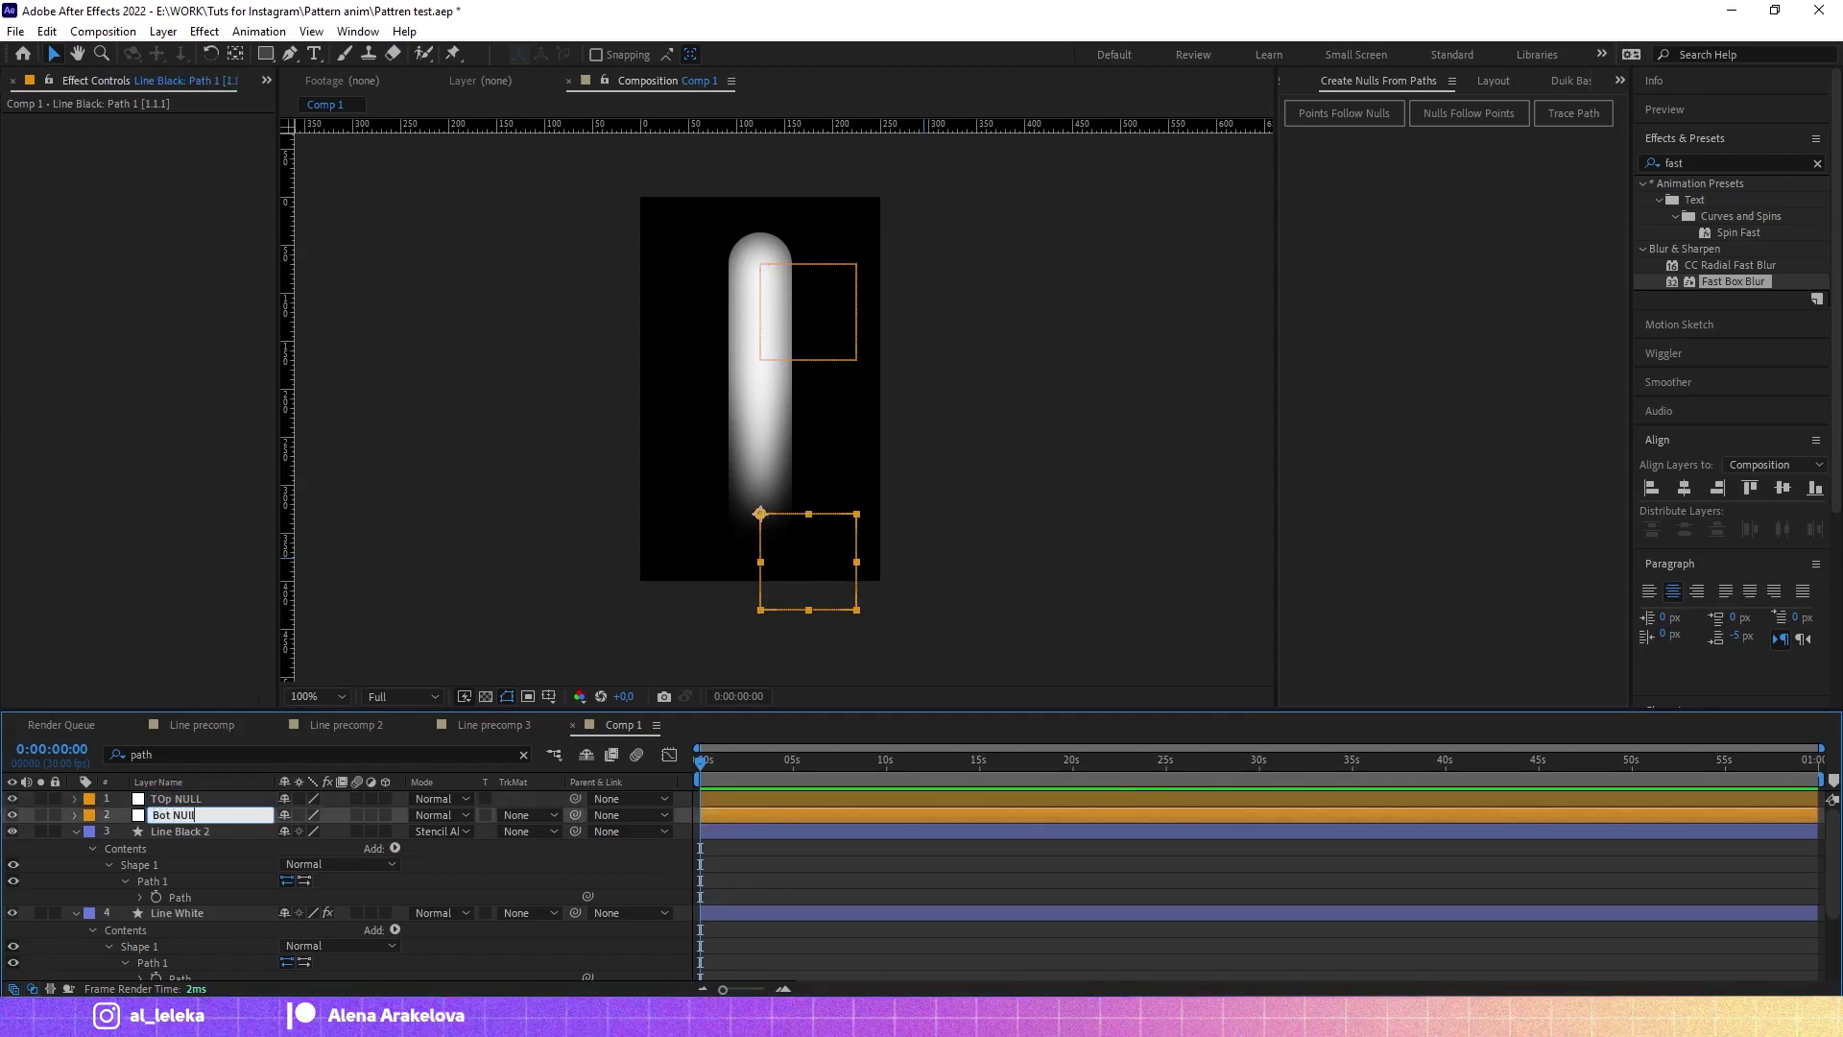
pyautogui.press('BackSpace')
pyautogui.click(192, 801)
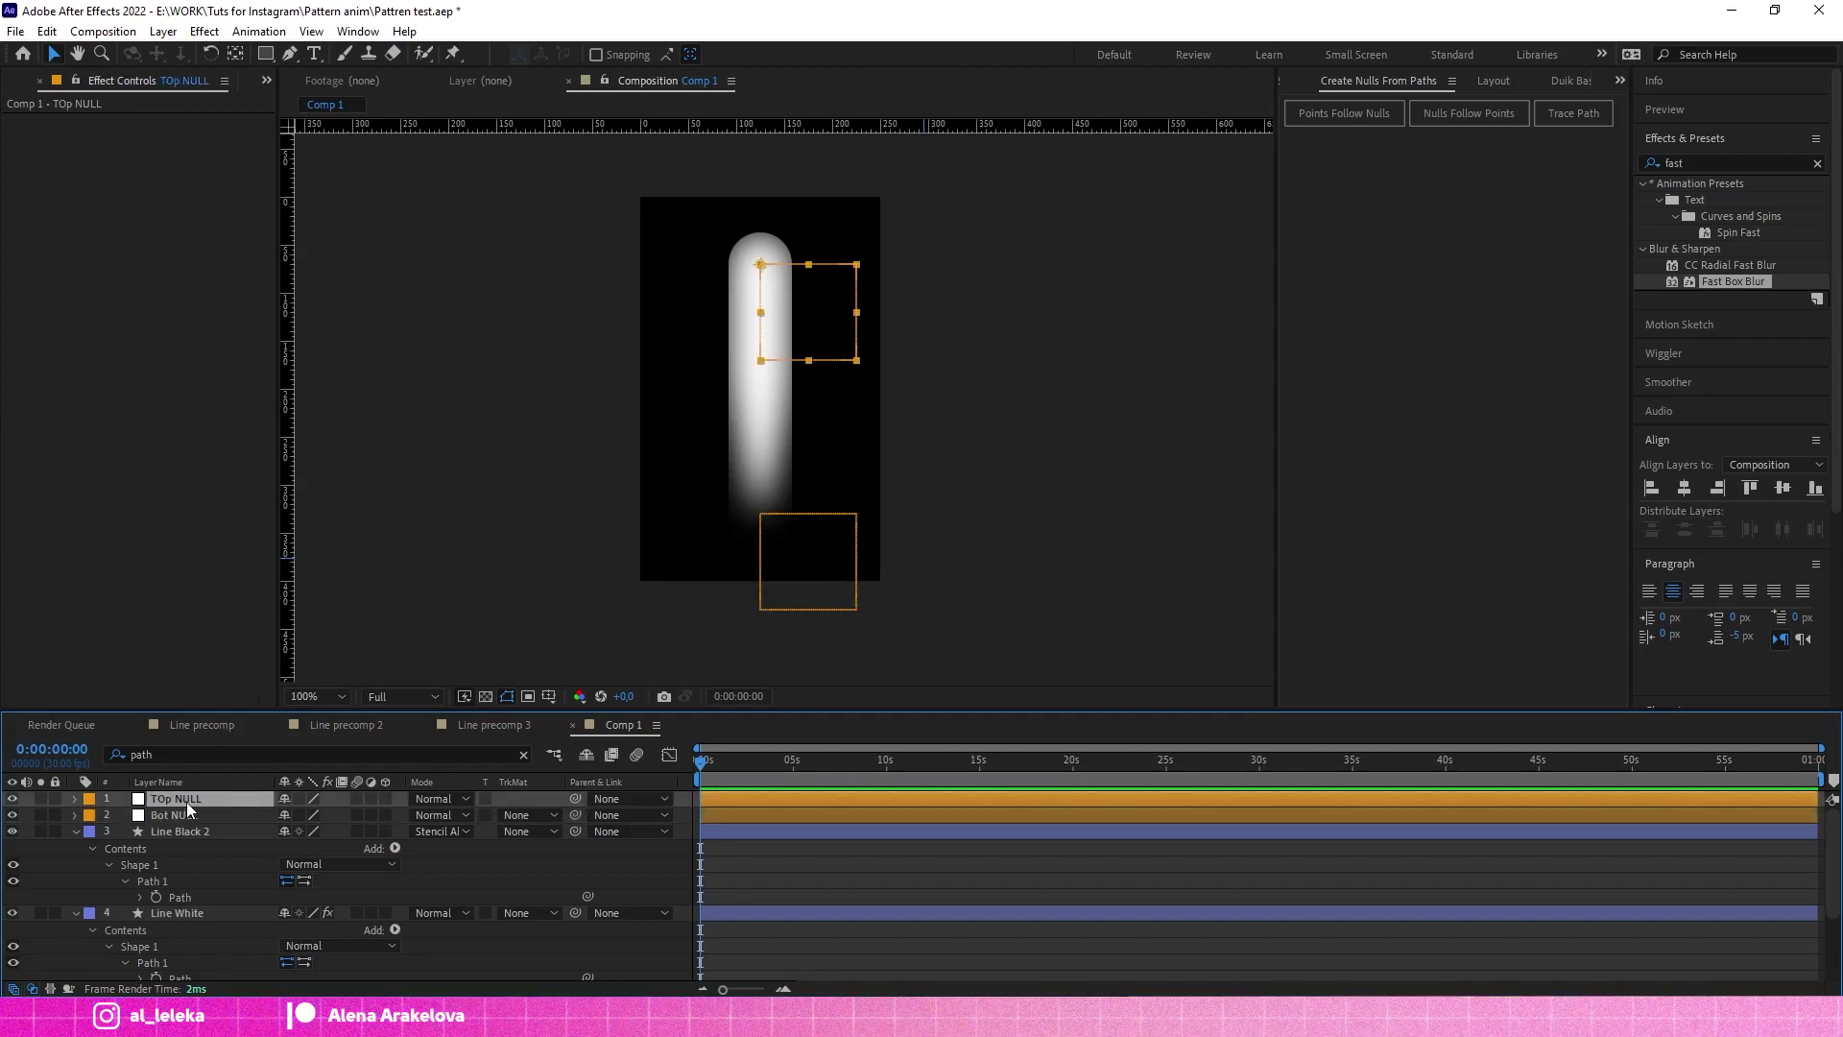
pyautogui.press('Return')
pyautogui.click(167, 800)
pyautogui.press('BackSpace')
pyautogui.write('o')
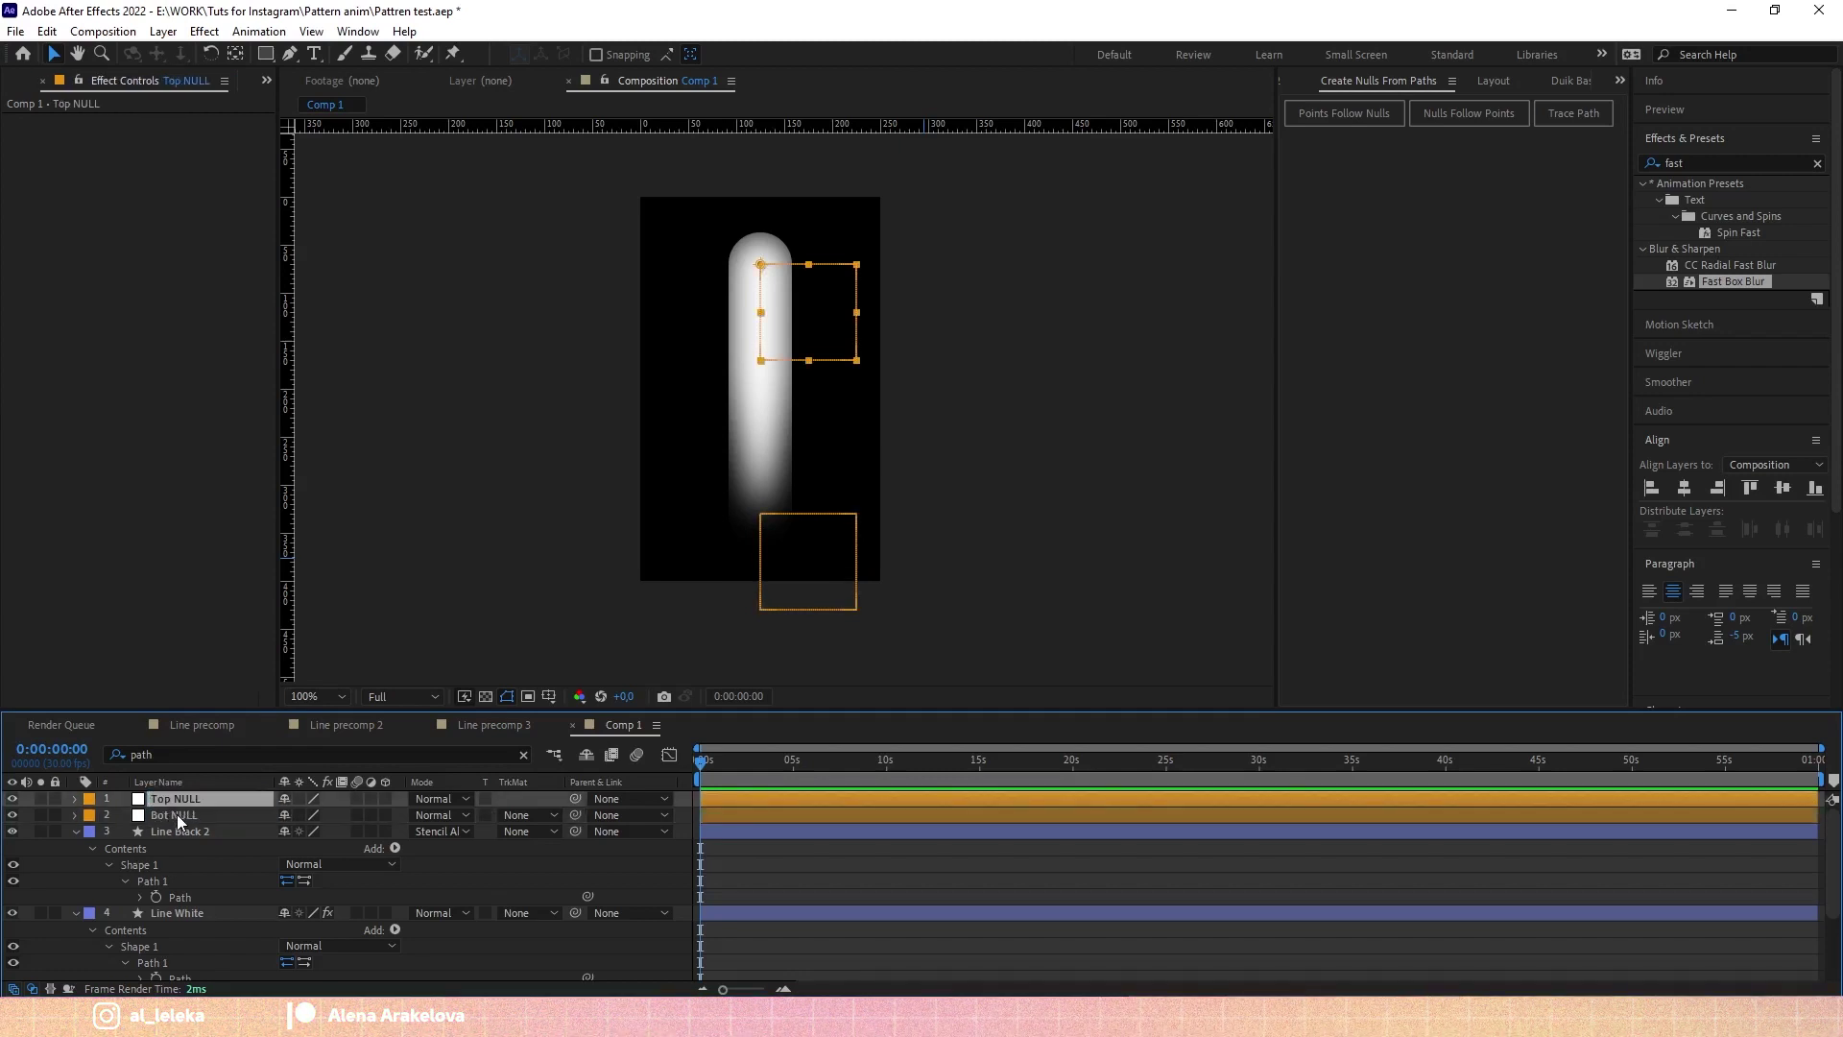
# Step: Draw a circle about 51 px wide with the Ellipse Tool on a new shape layer, centred on Top NULL's origin
pyautogui.click(90, 865)
pyautogui.scroll(1, 754, 247)
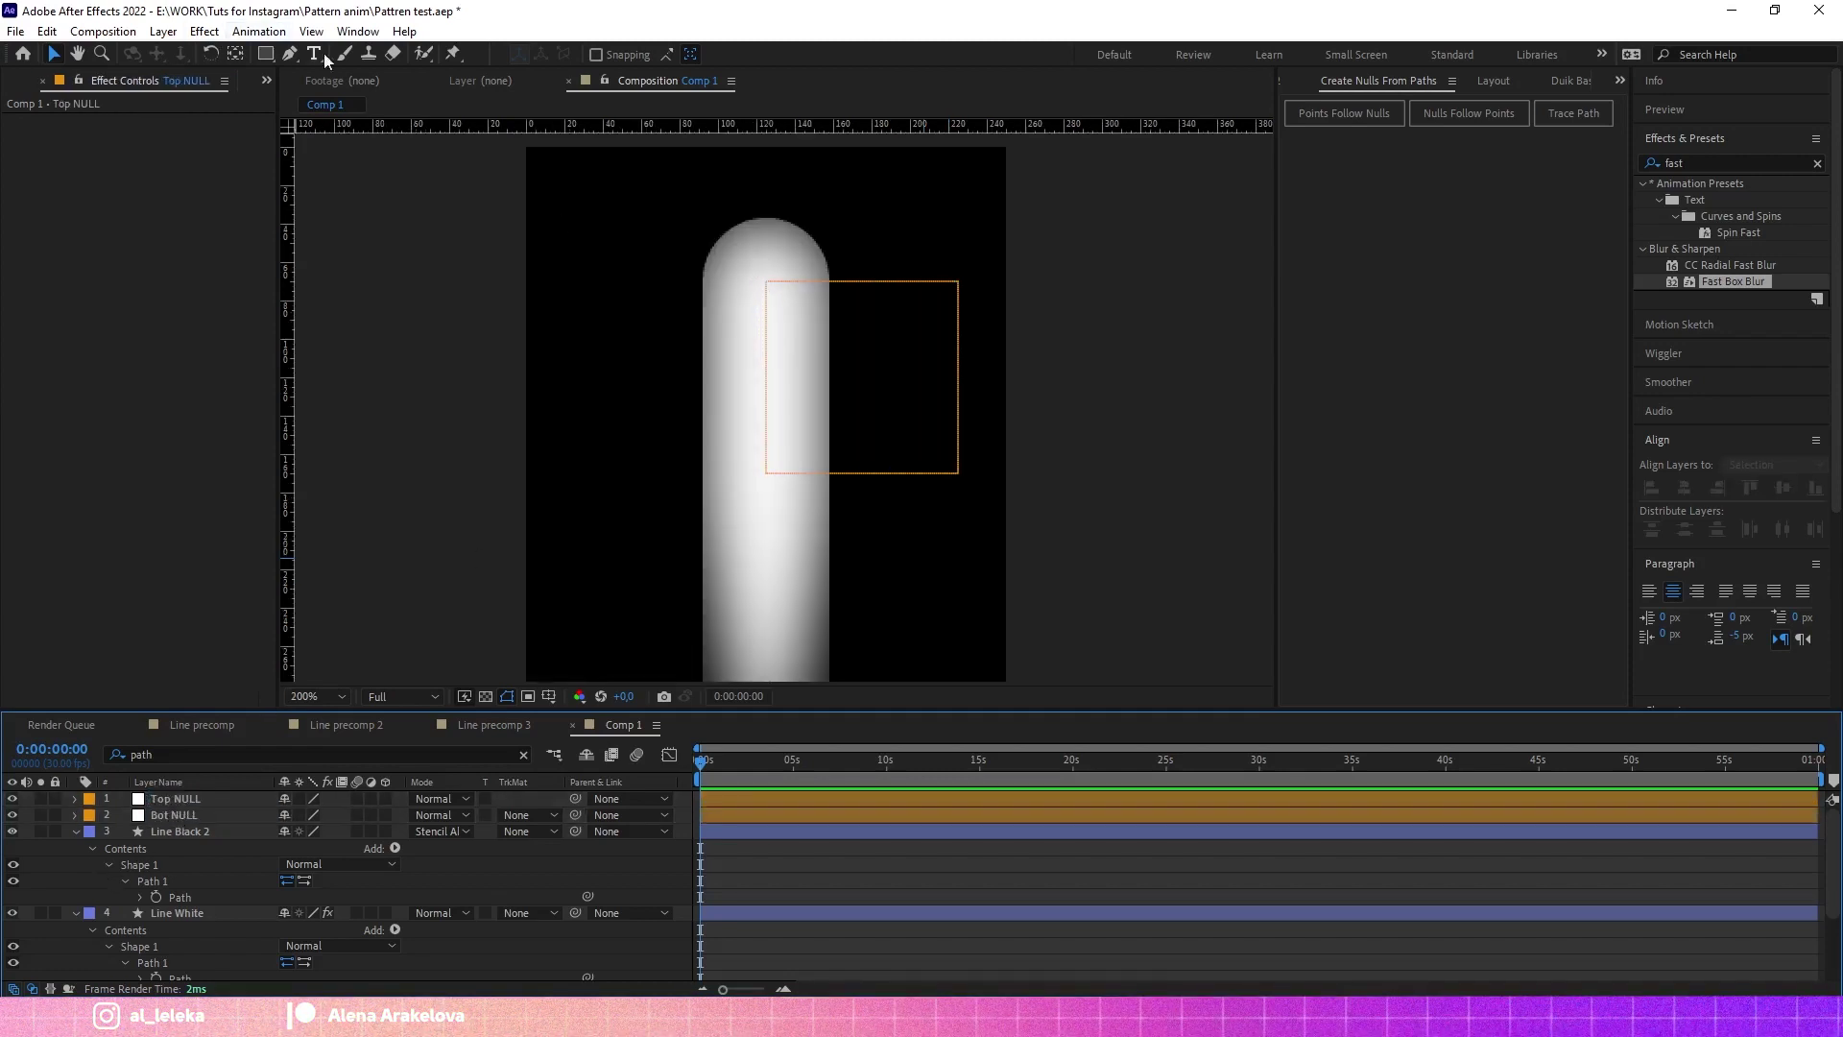
pyautogui.moveTo(268, 55); pyautogui.dragTo(313, 94)
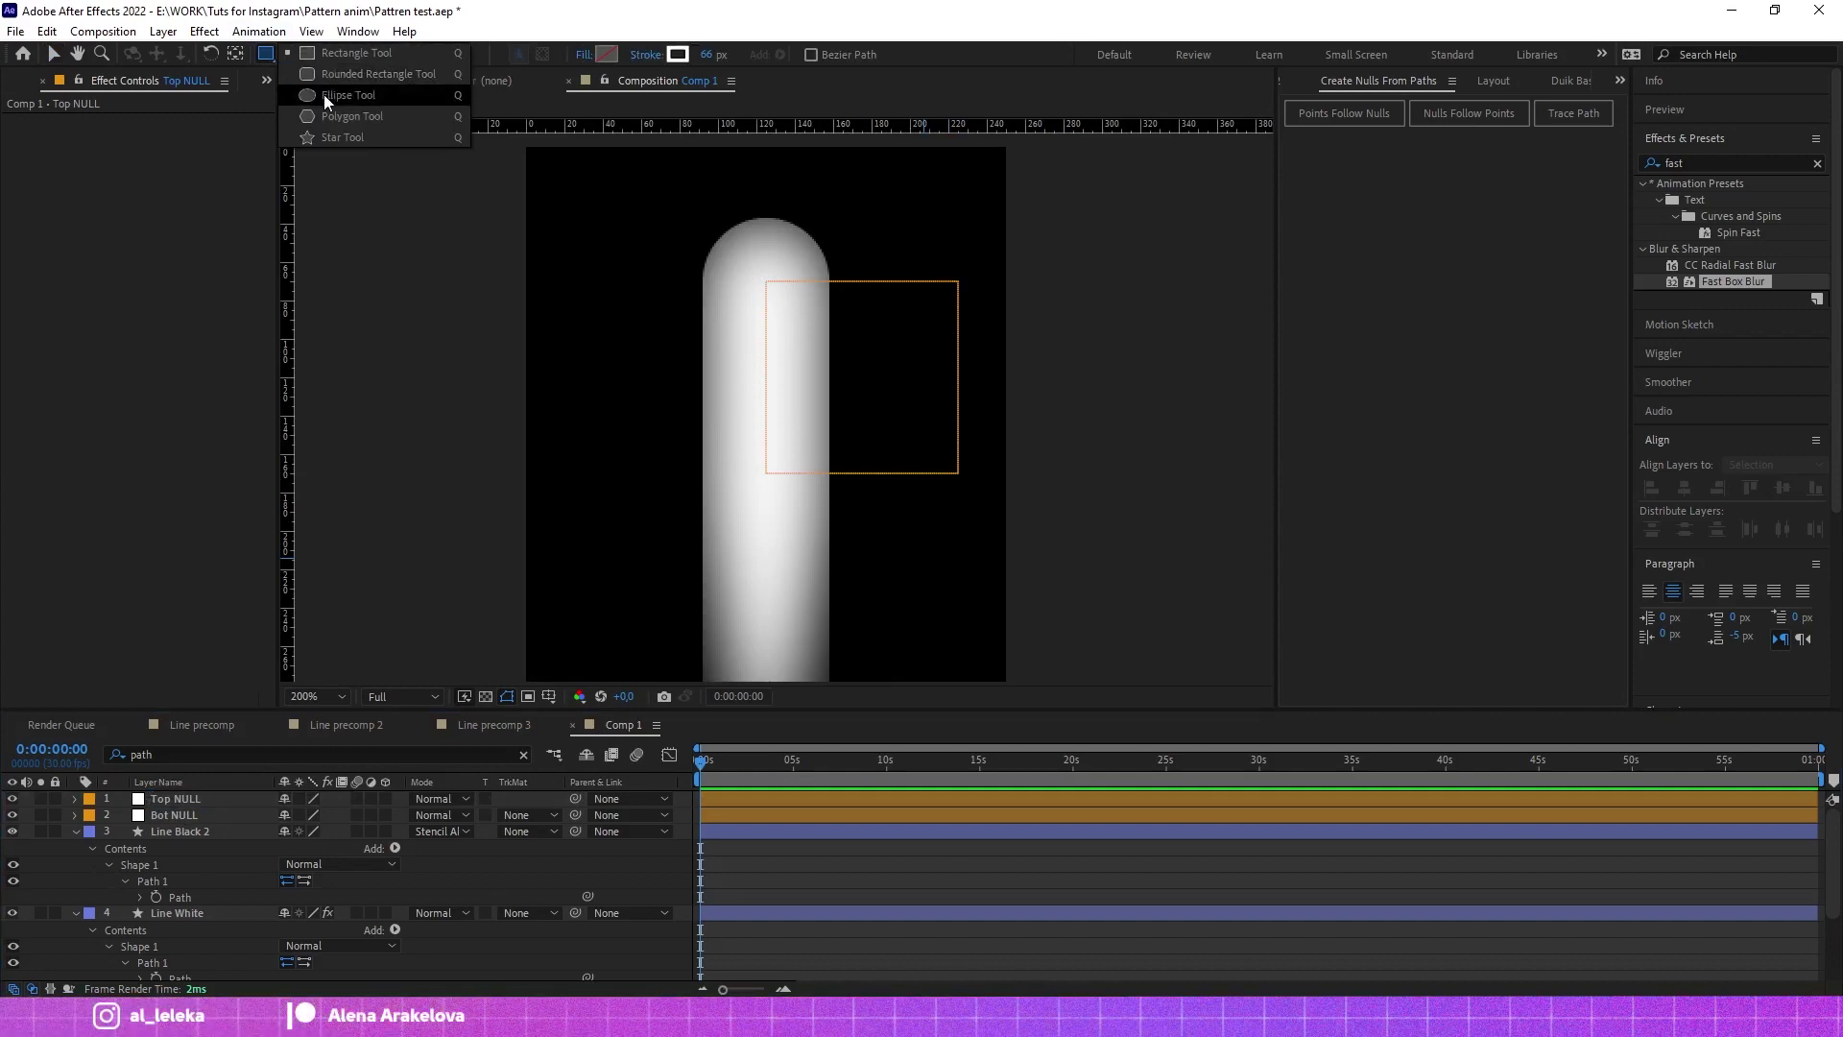
pyautogui.click(324, 94)
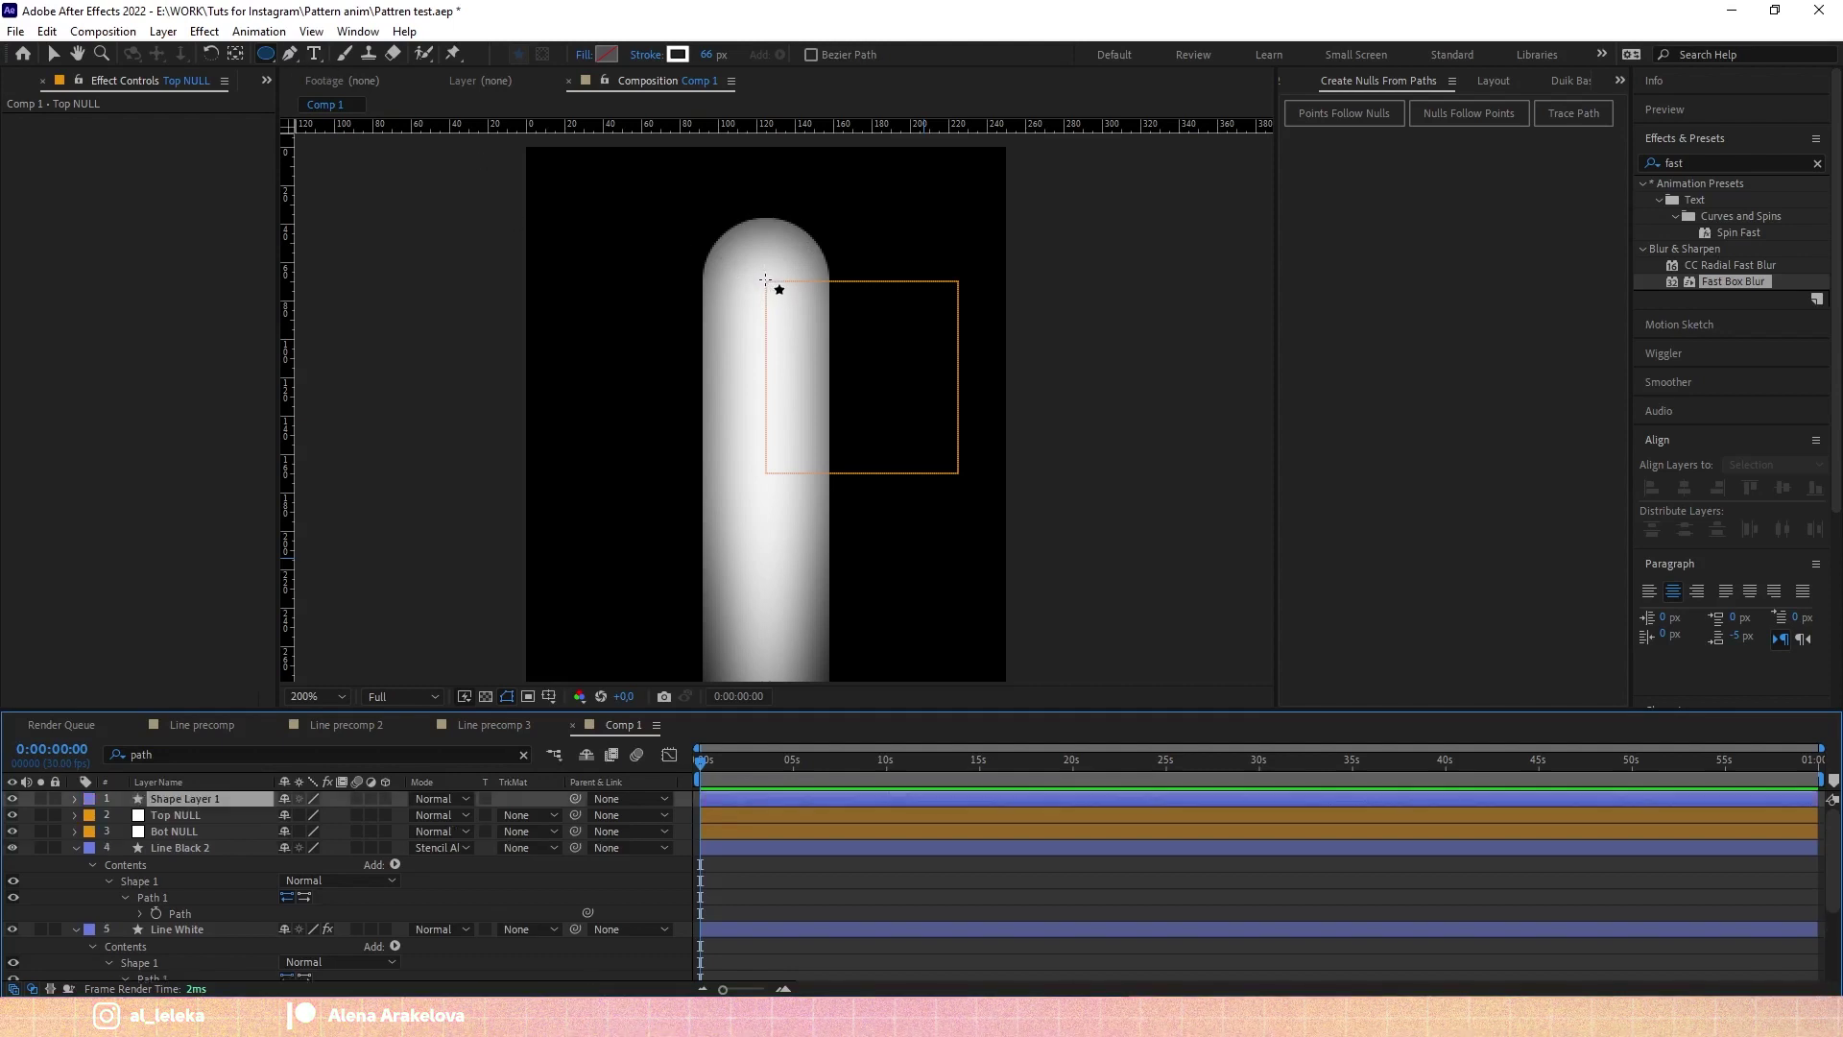
pyautogui.moveTo(765, 279); pyautogui.dragTo(815, 328)
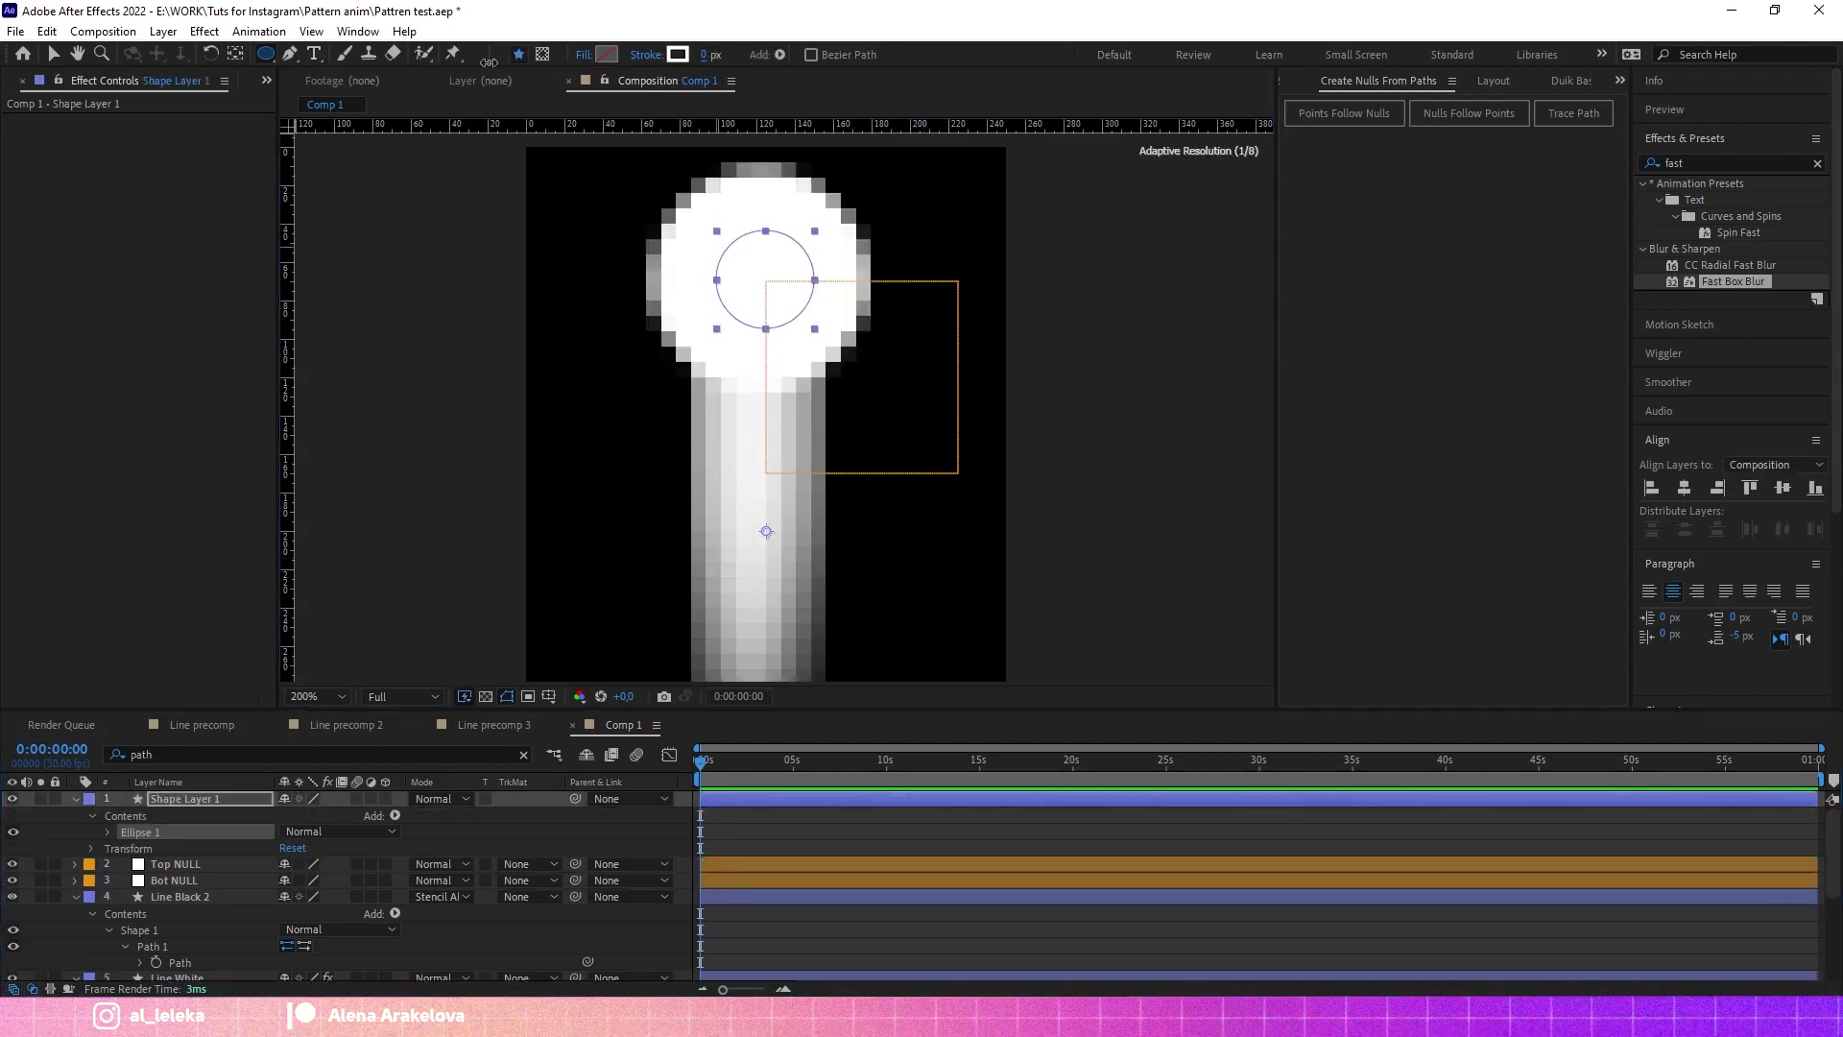
# Step: Set the circle's stroke width to 0 px and its fill color to white
pyautogui.click(607, 54)
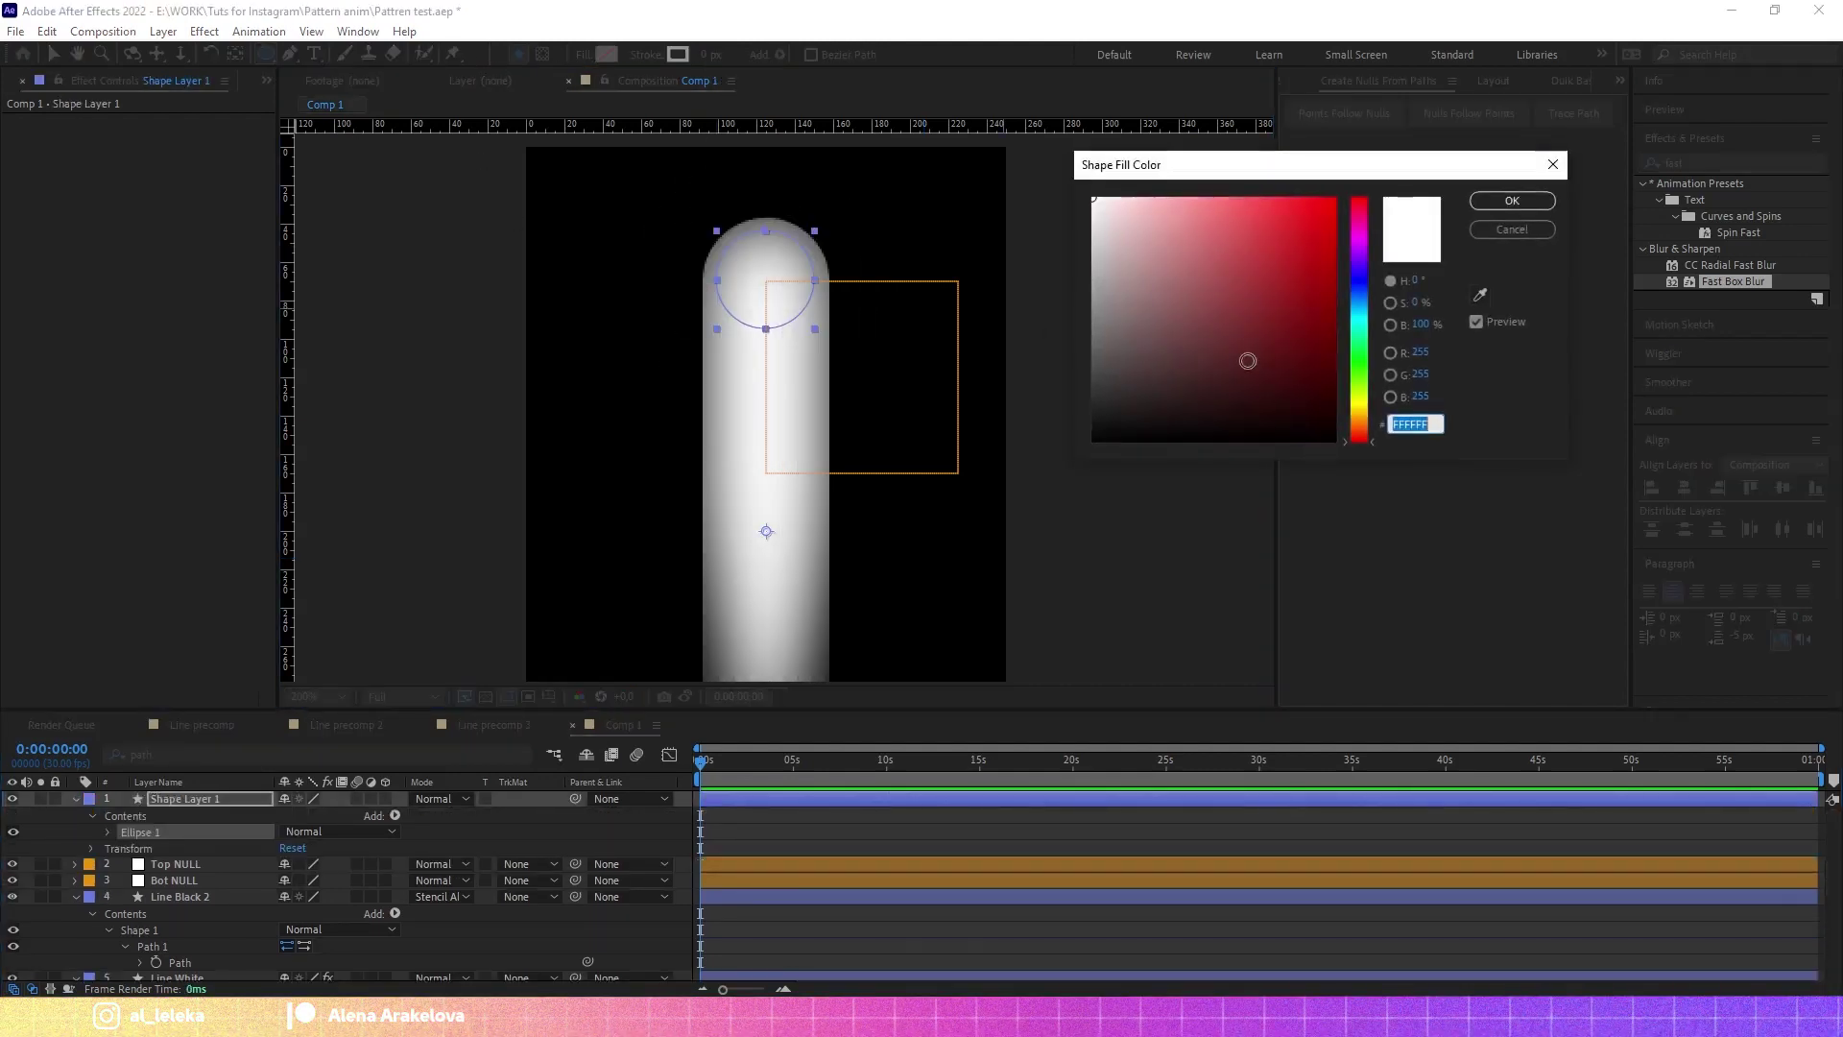
pyautogui.click(1512, 228)
pyautogui.click(607, 55)
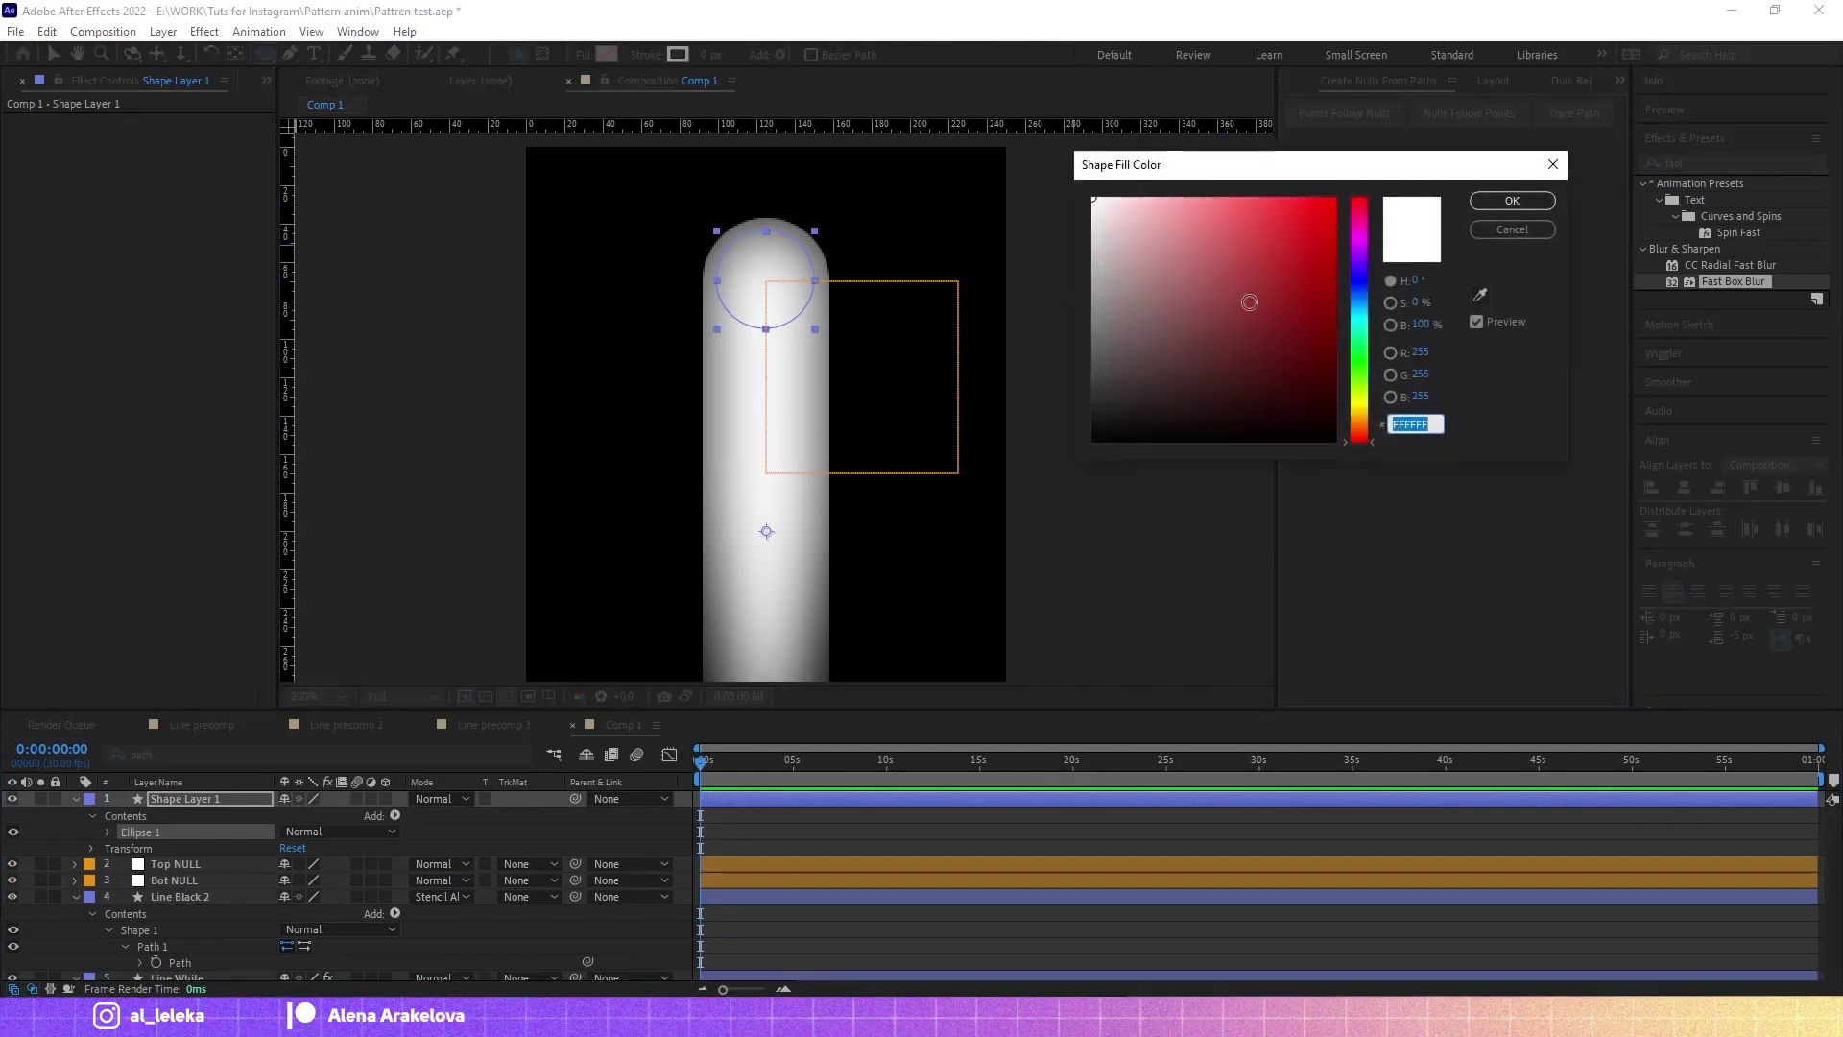
pyautogui.moveTo(1248, 299); pyautogui.dragTo(1071, 194)
pyautogui.click(1511, 200)
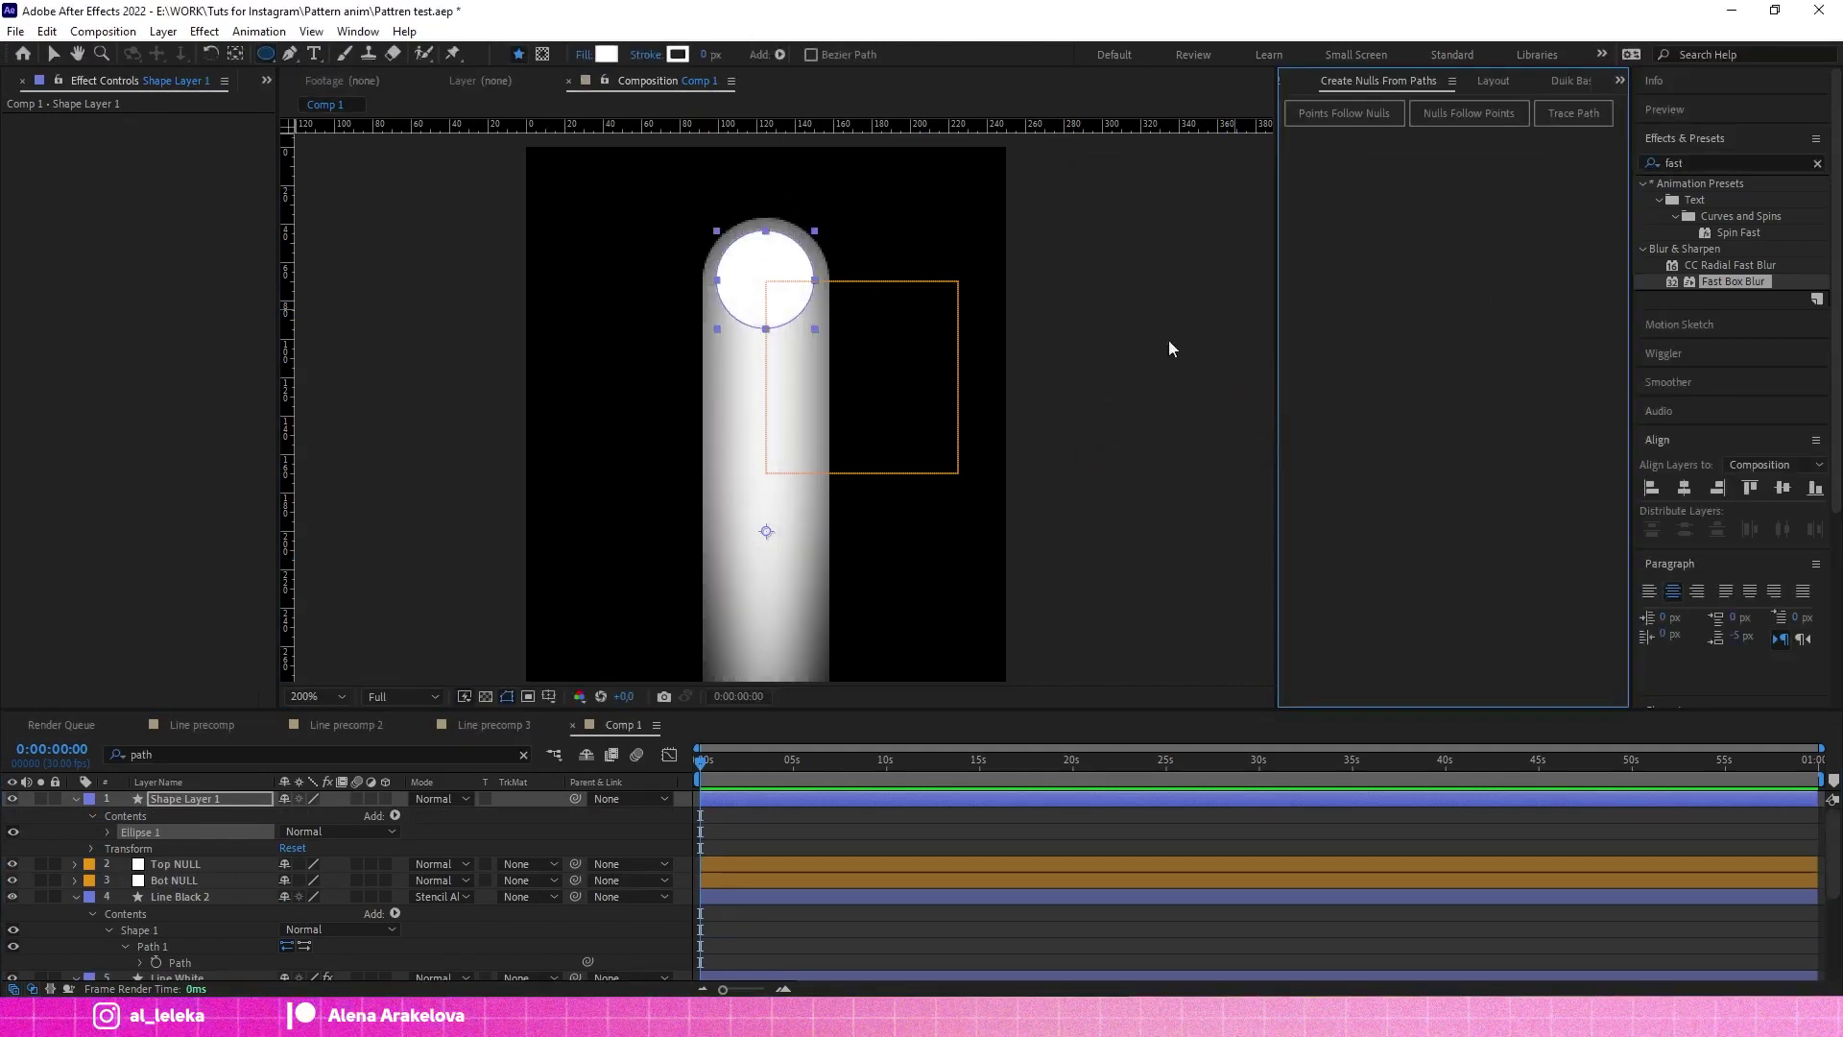
# Step: Centre the shape layer's anchor point on the circle and move the circle exactly onto Top NULL's origin
pyautogui.click(181, 801)
pyautogui.click(1620, 79)
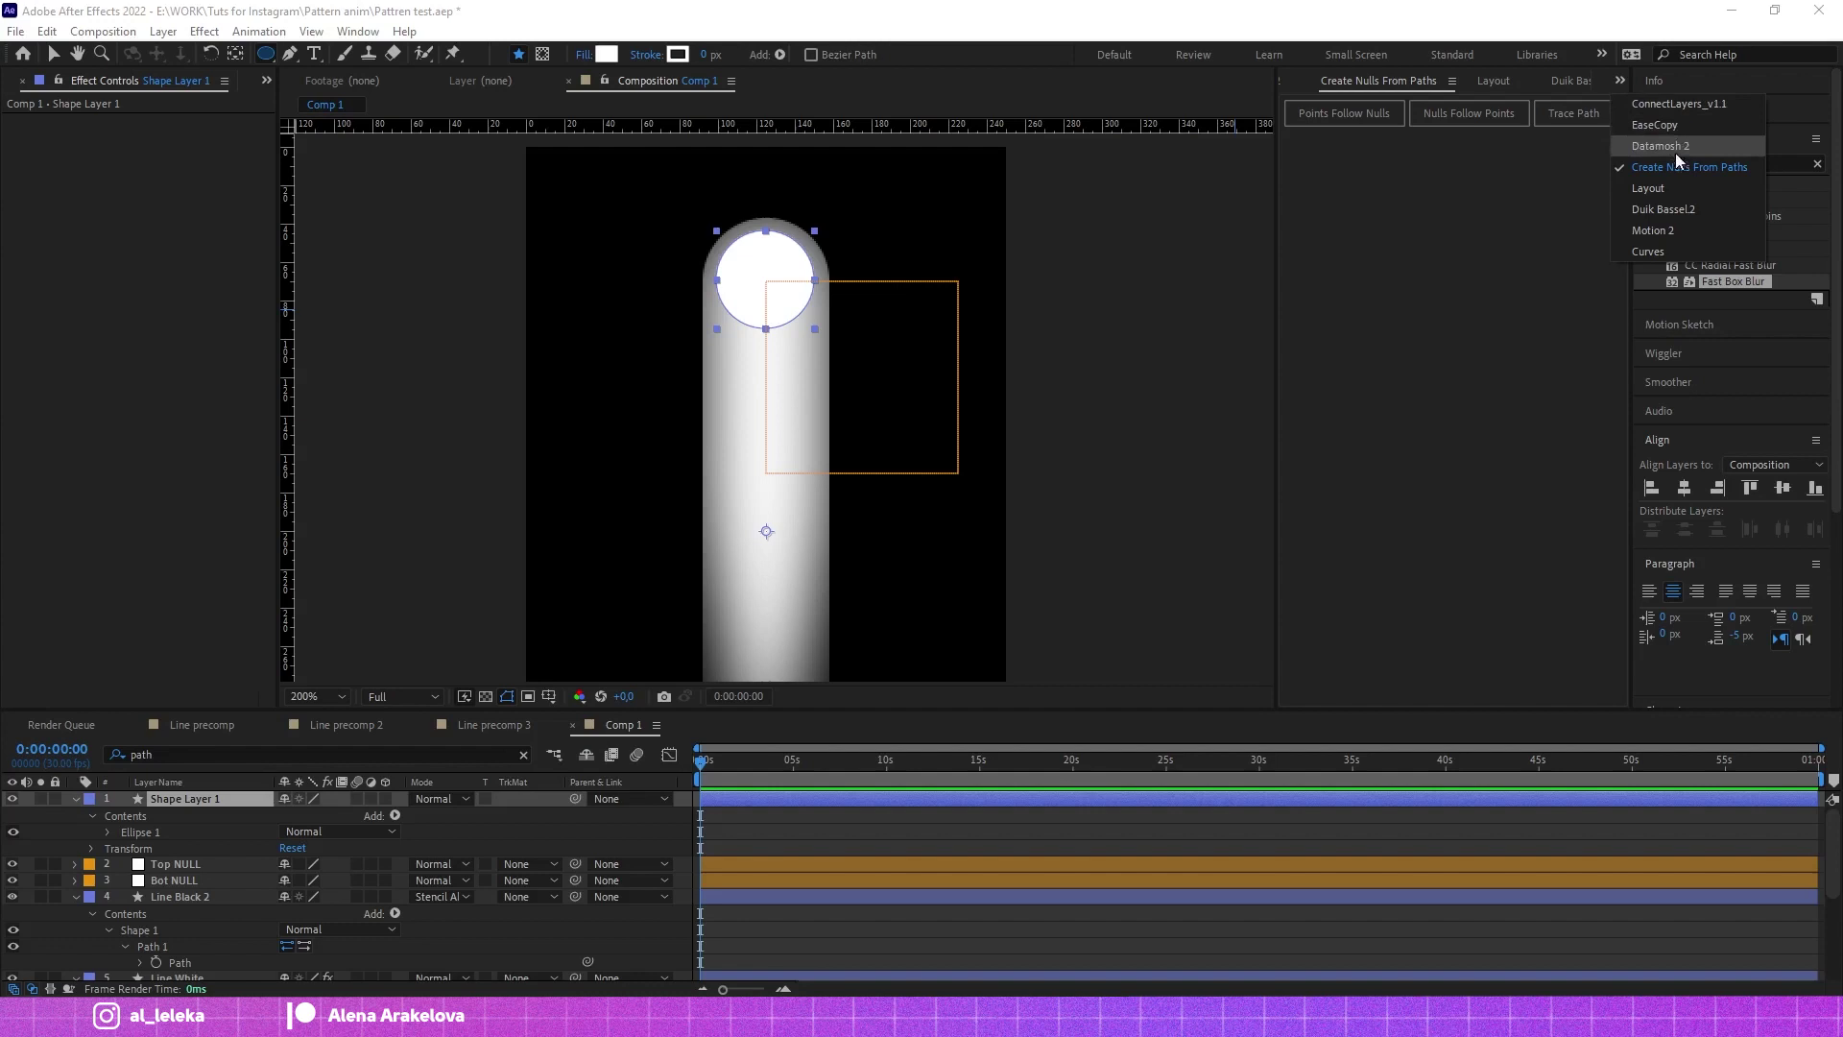
pyautogui.click(1645, 188)
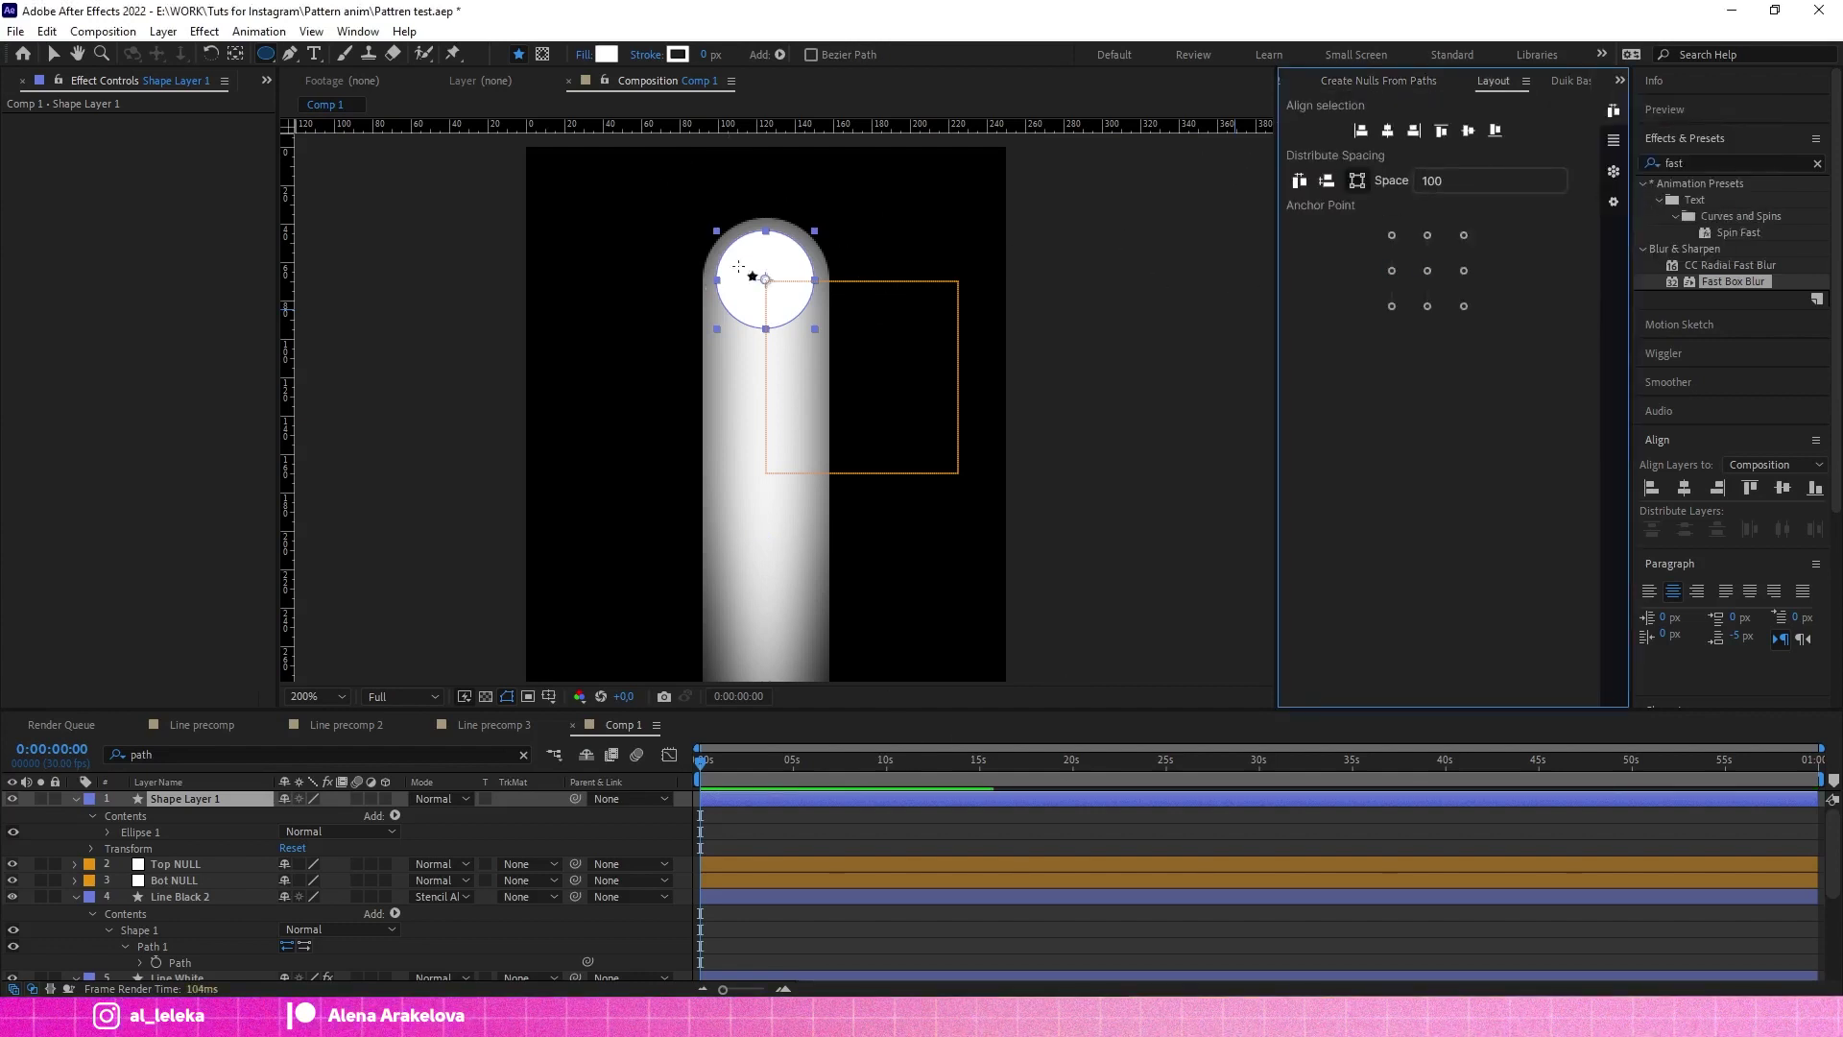
pyautogui.scroll(2, 774, 308)
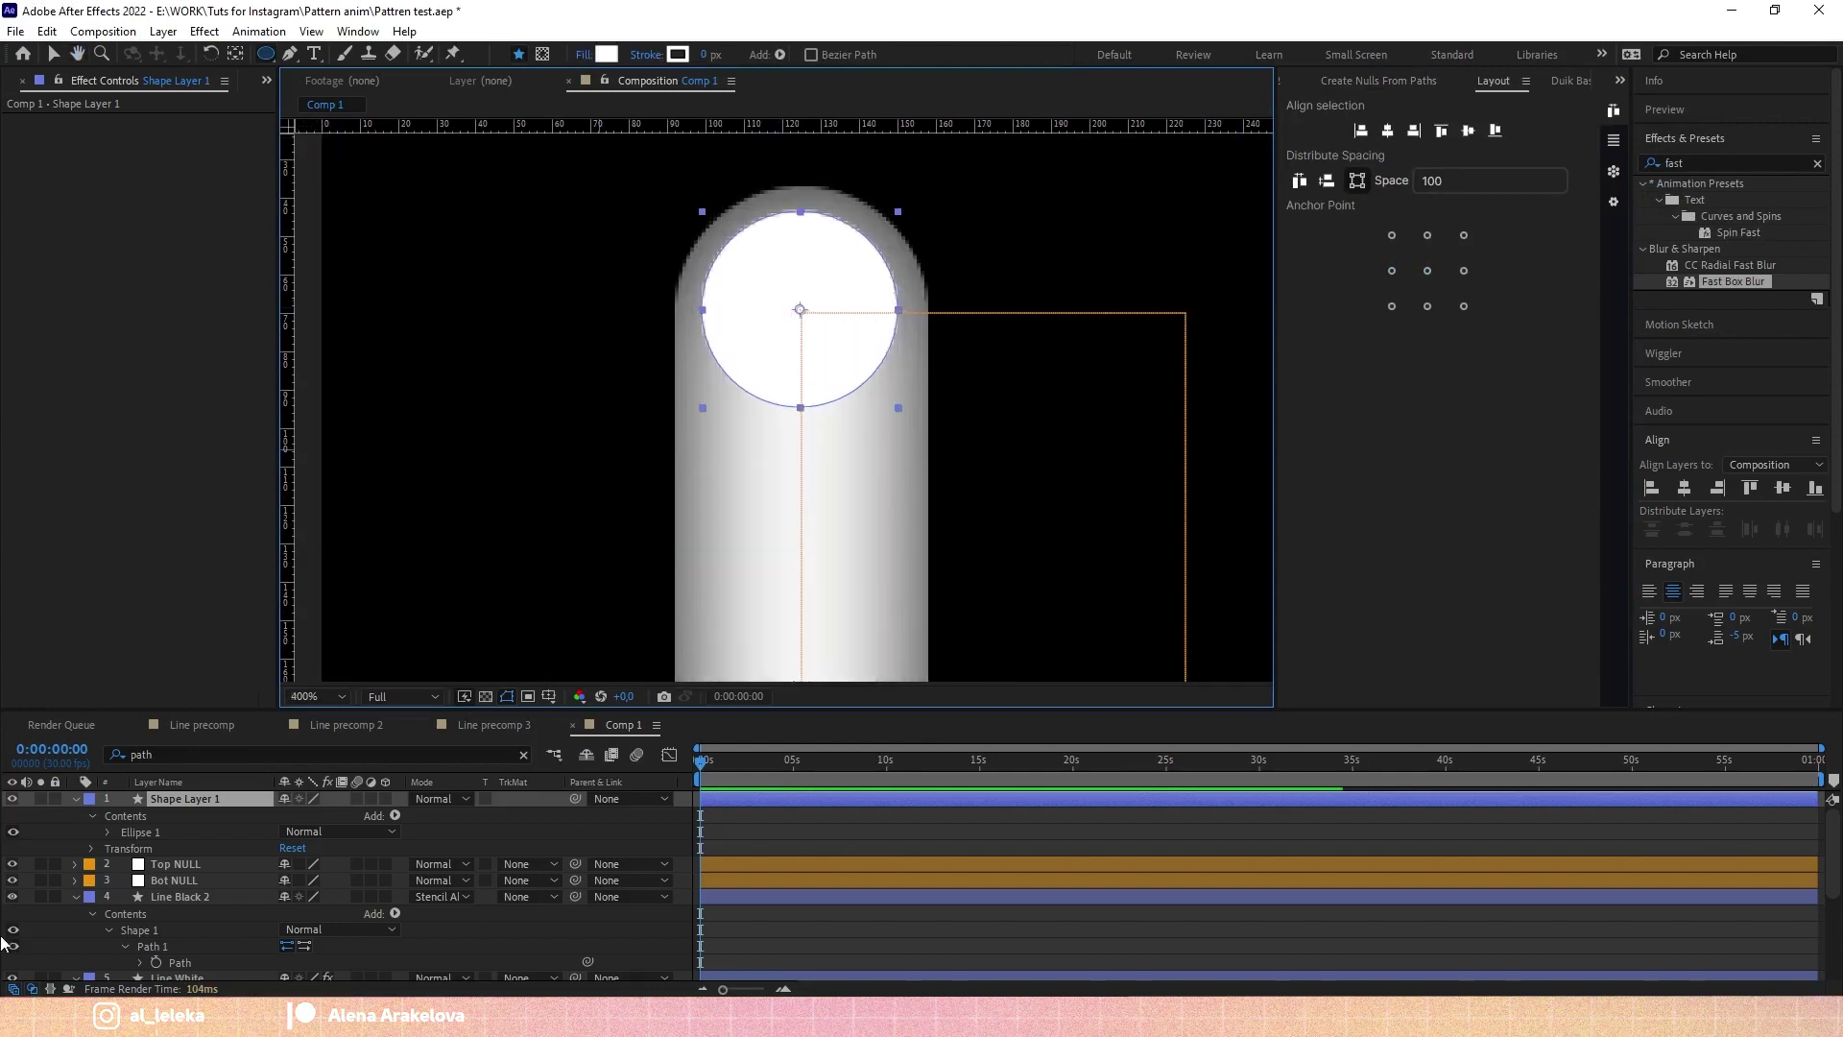
pyautogui.click(107, 832)
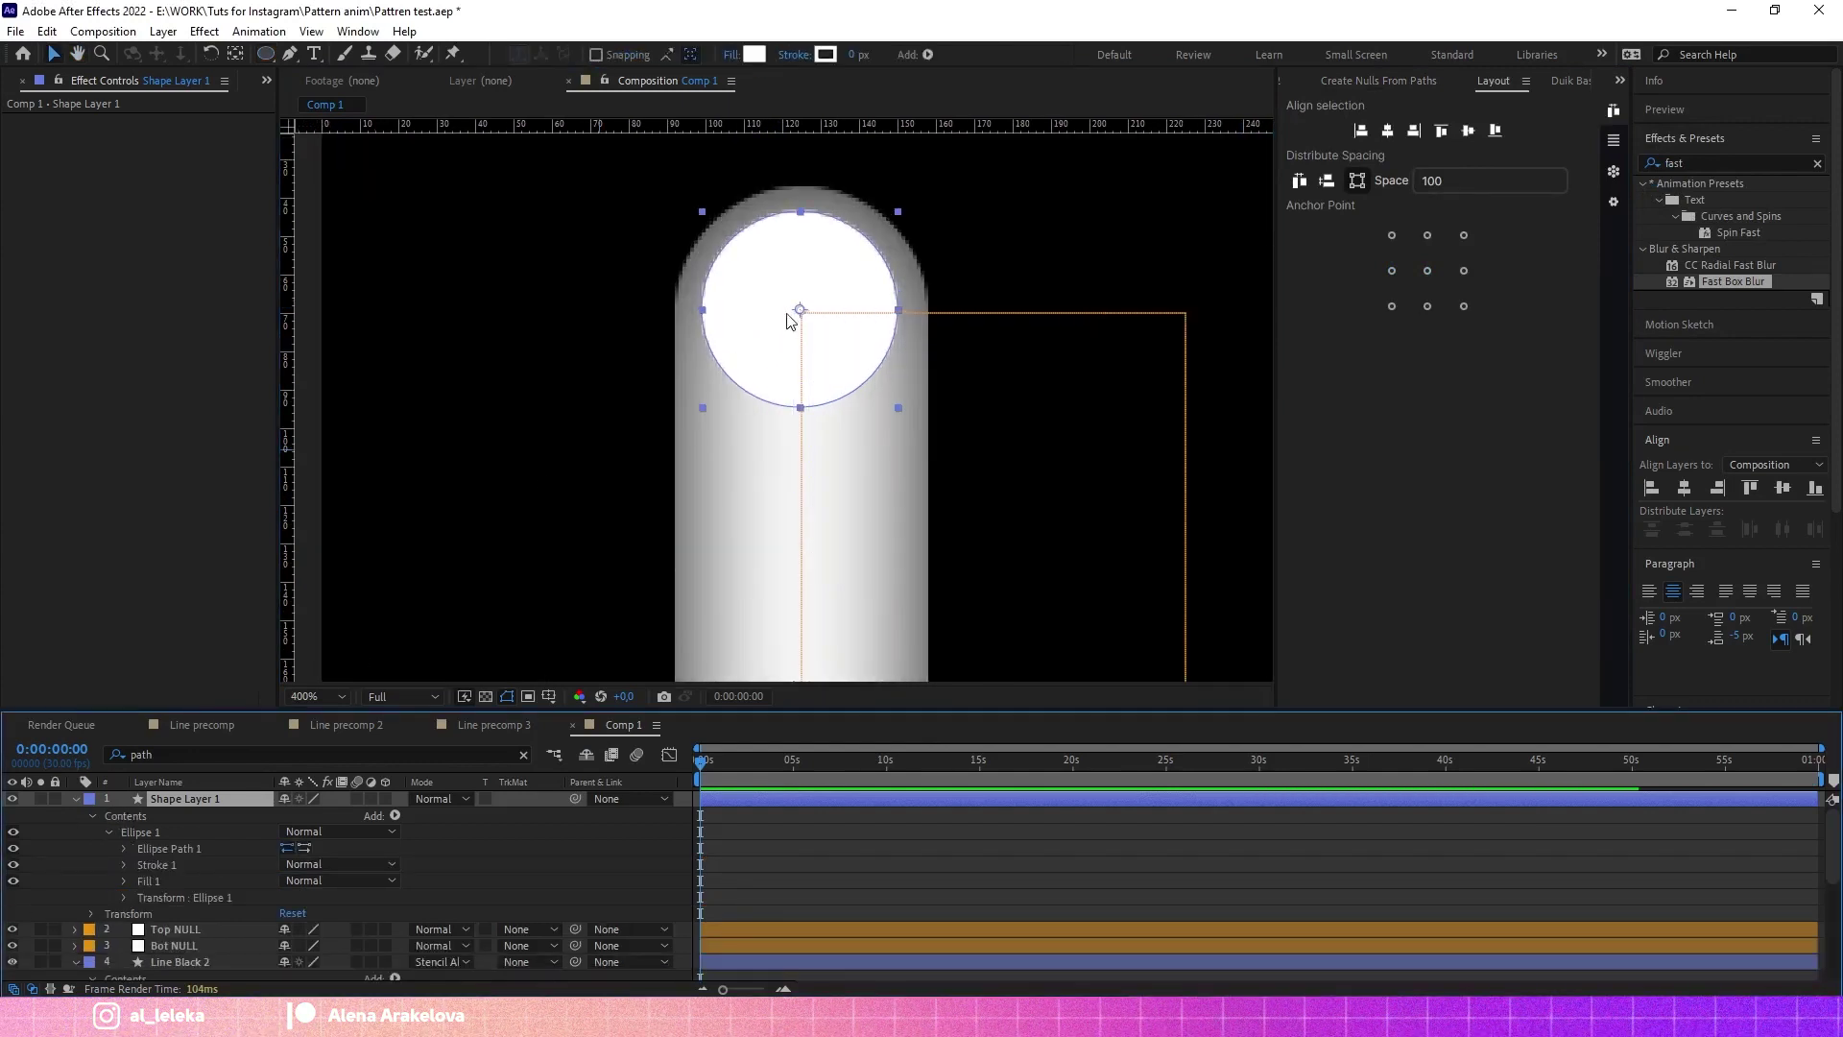
pyautogui.press('v')
pyautogui.moveTo(804, 312); pyautogui.dragTo(809, 320)
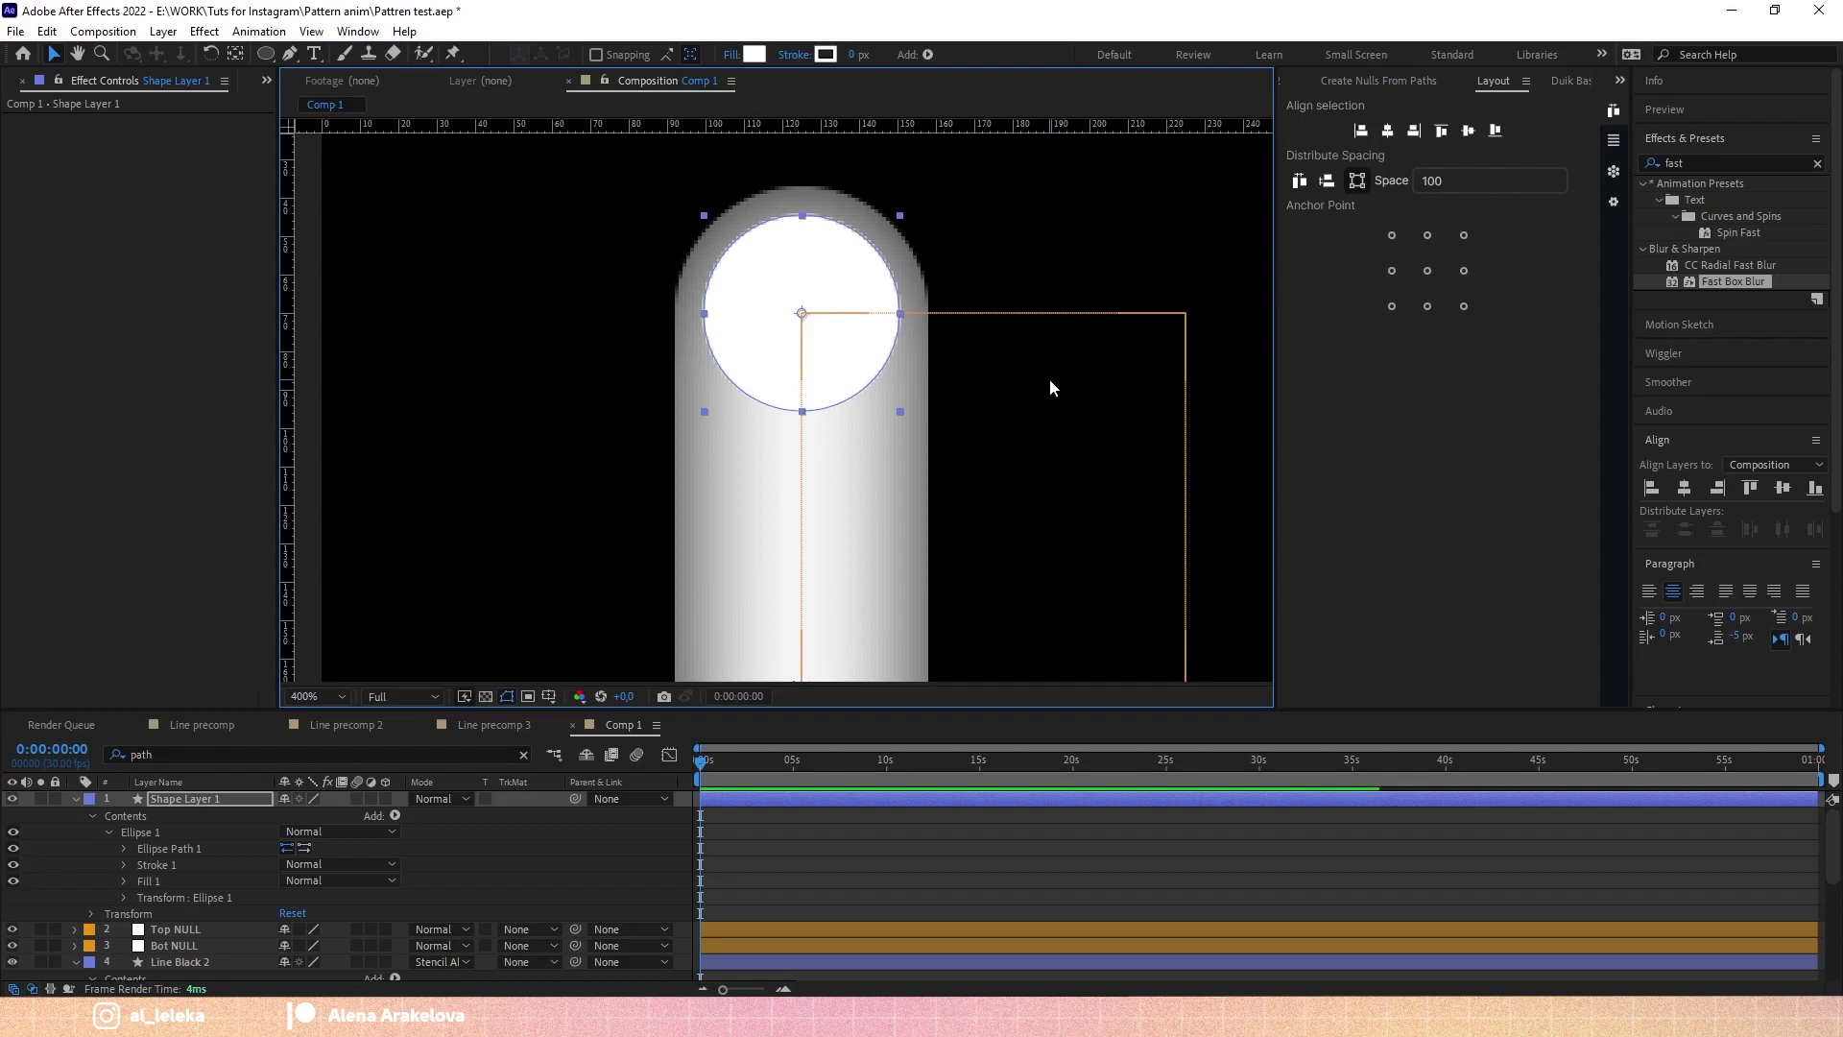
# Step: Set the ellipse path size to 66 by 66 so the circle matches the line's width, and check its edges
pyautogui.click(124, 849)
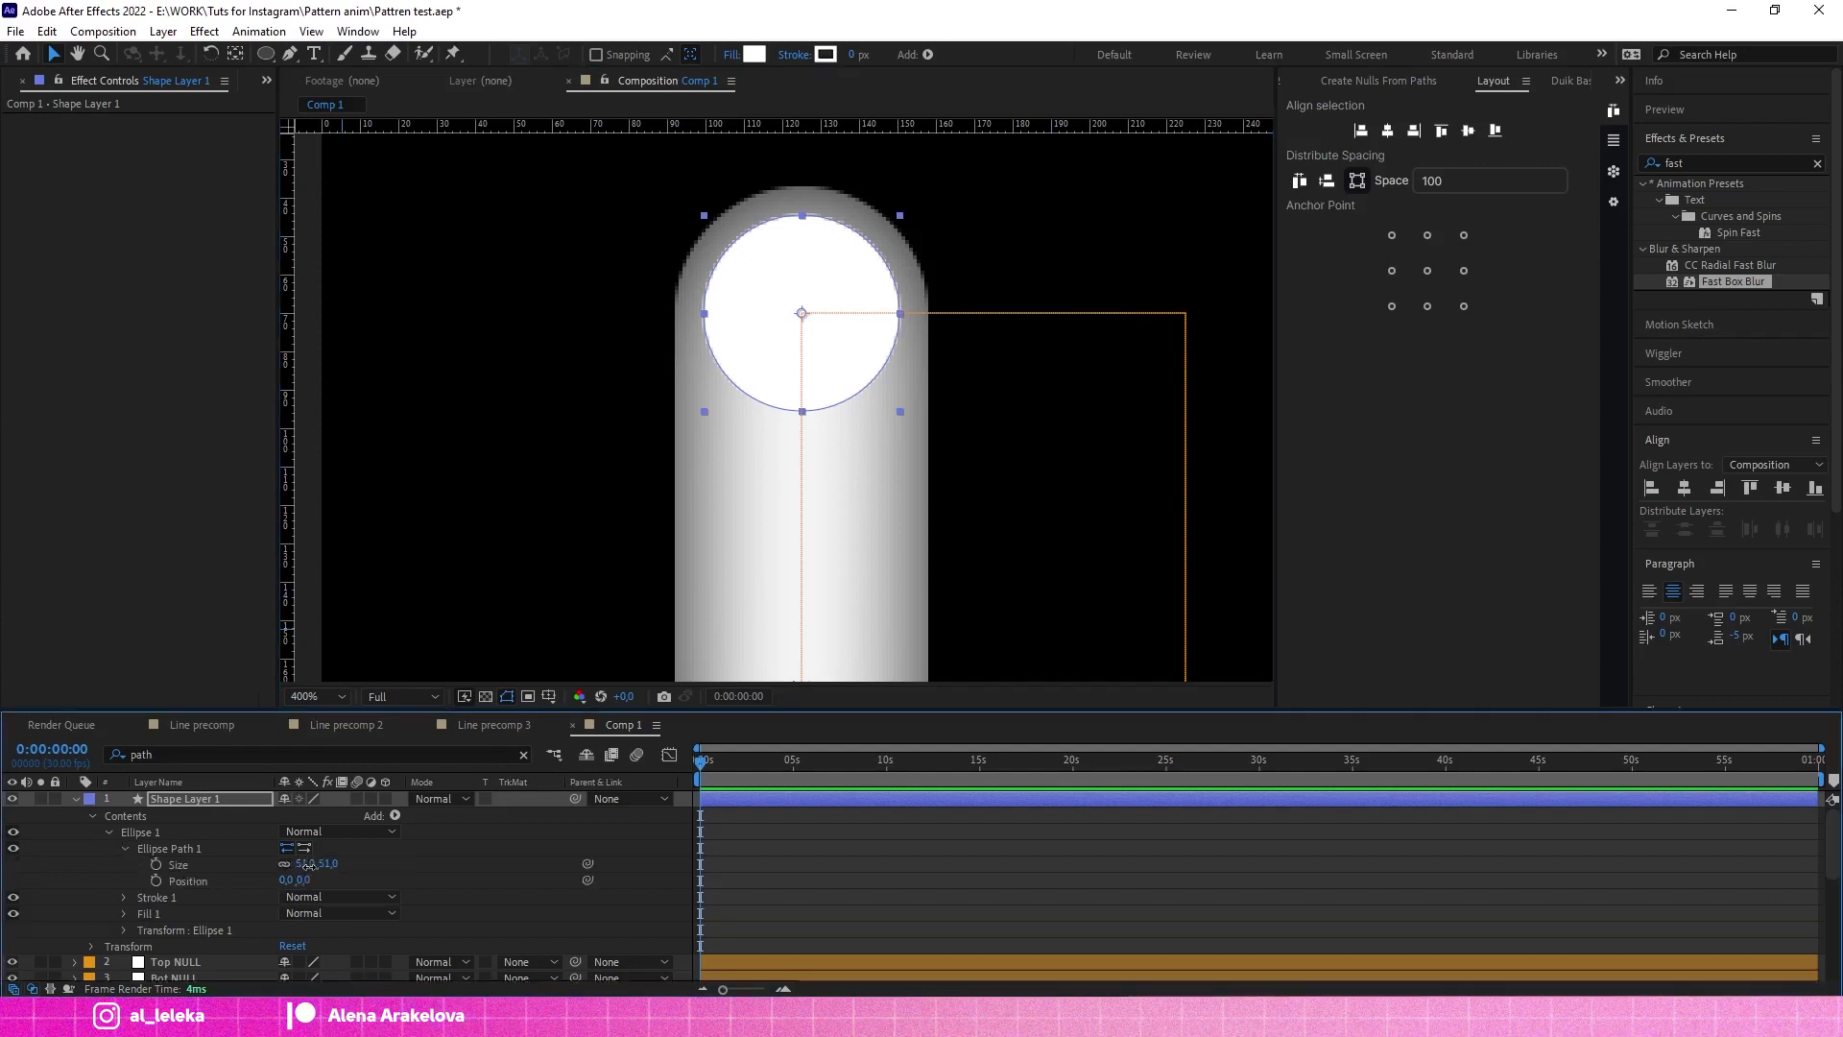
pyautogui.moveTo(303, 864); pyautogui.dragTo(314, 864)
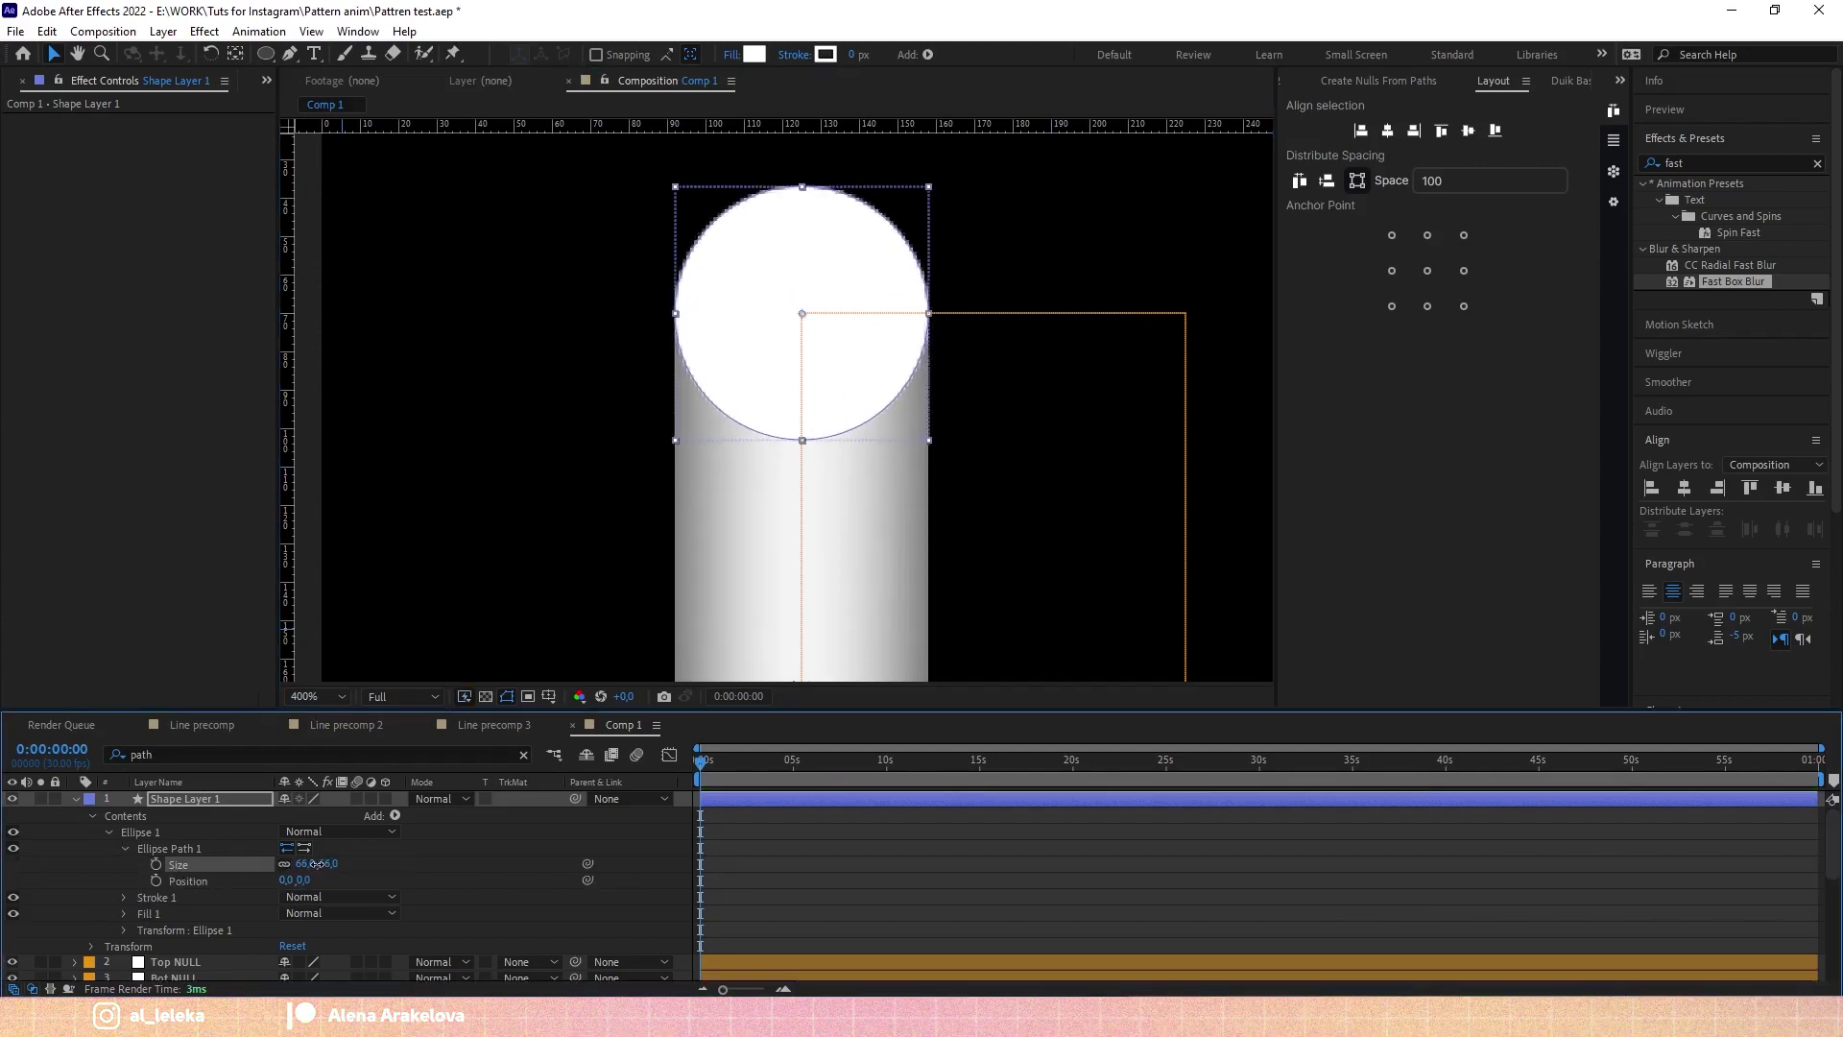
pyautogui.press('.')
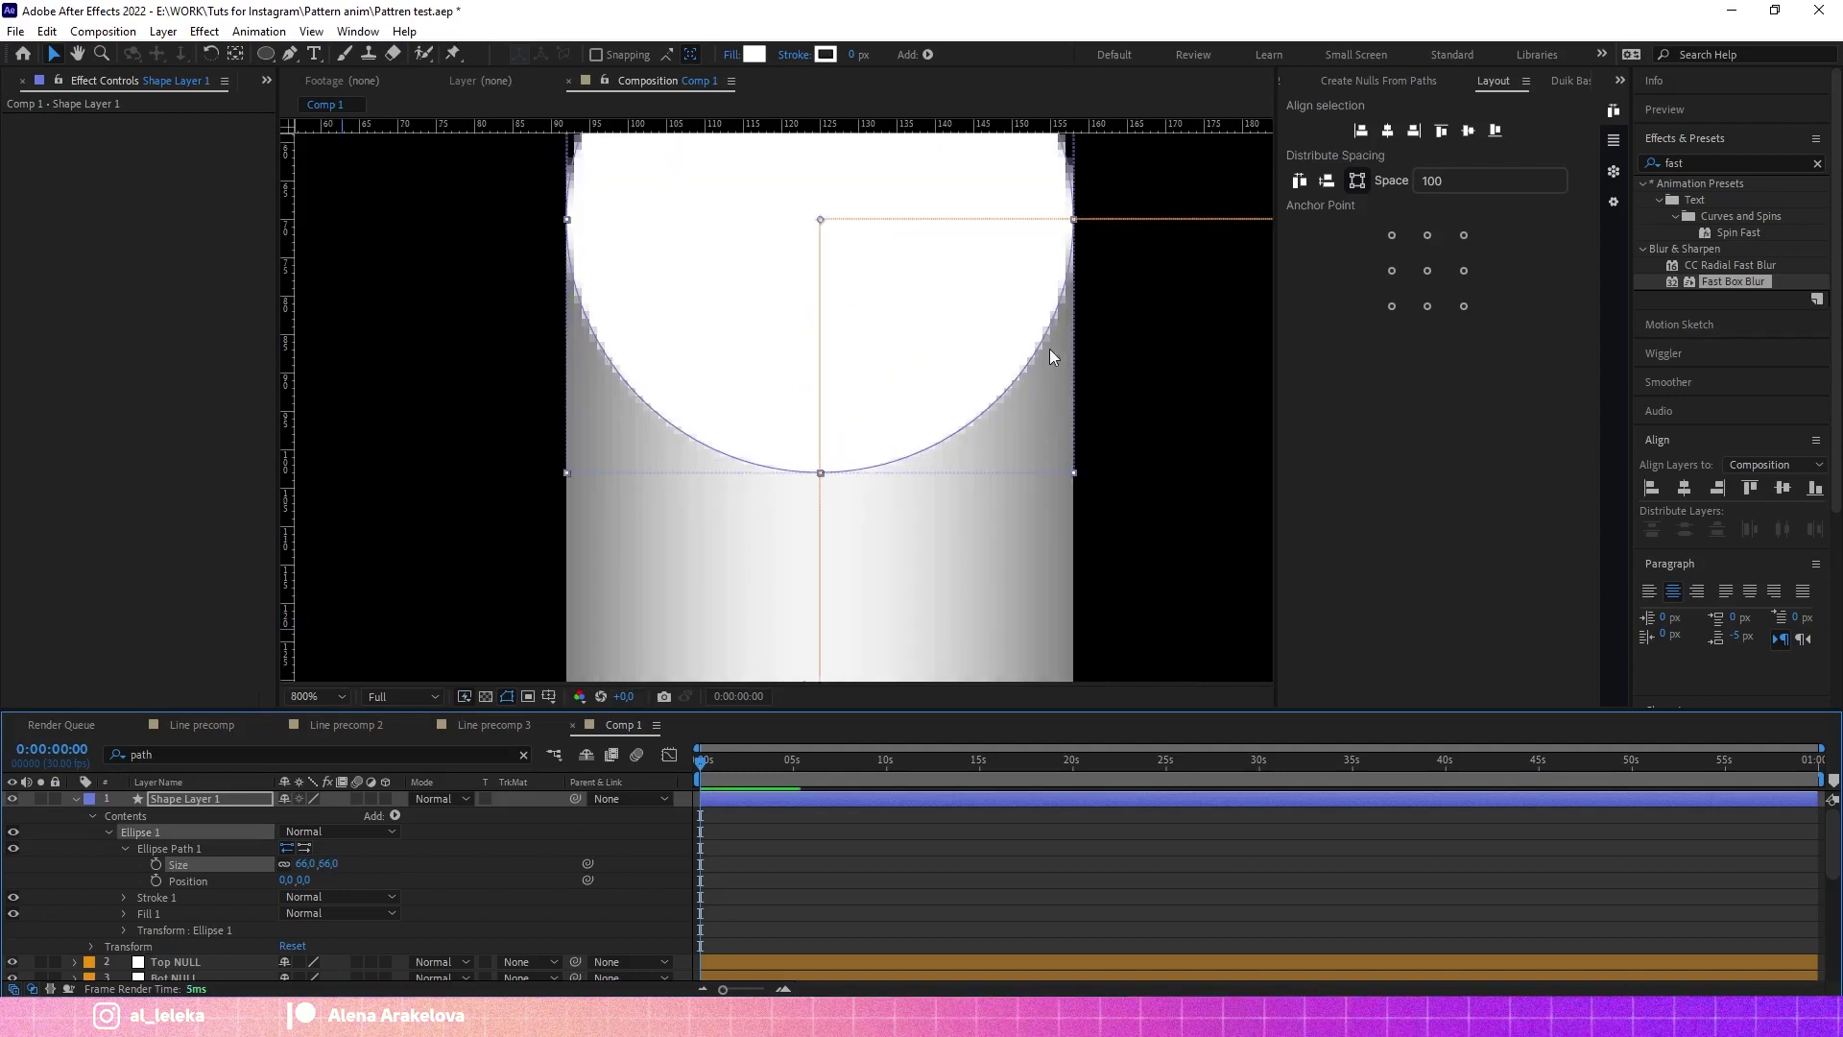
pyautogui.moveTo(1050, 349); pyautogui.dragTo(1005, 463)
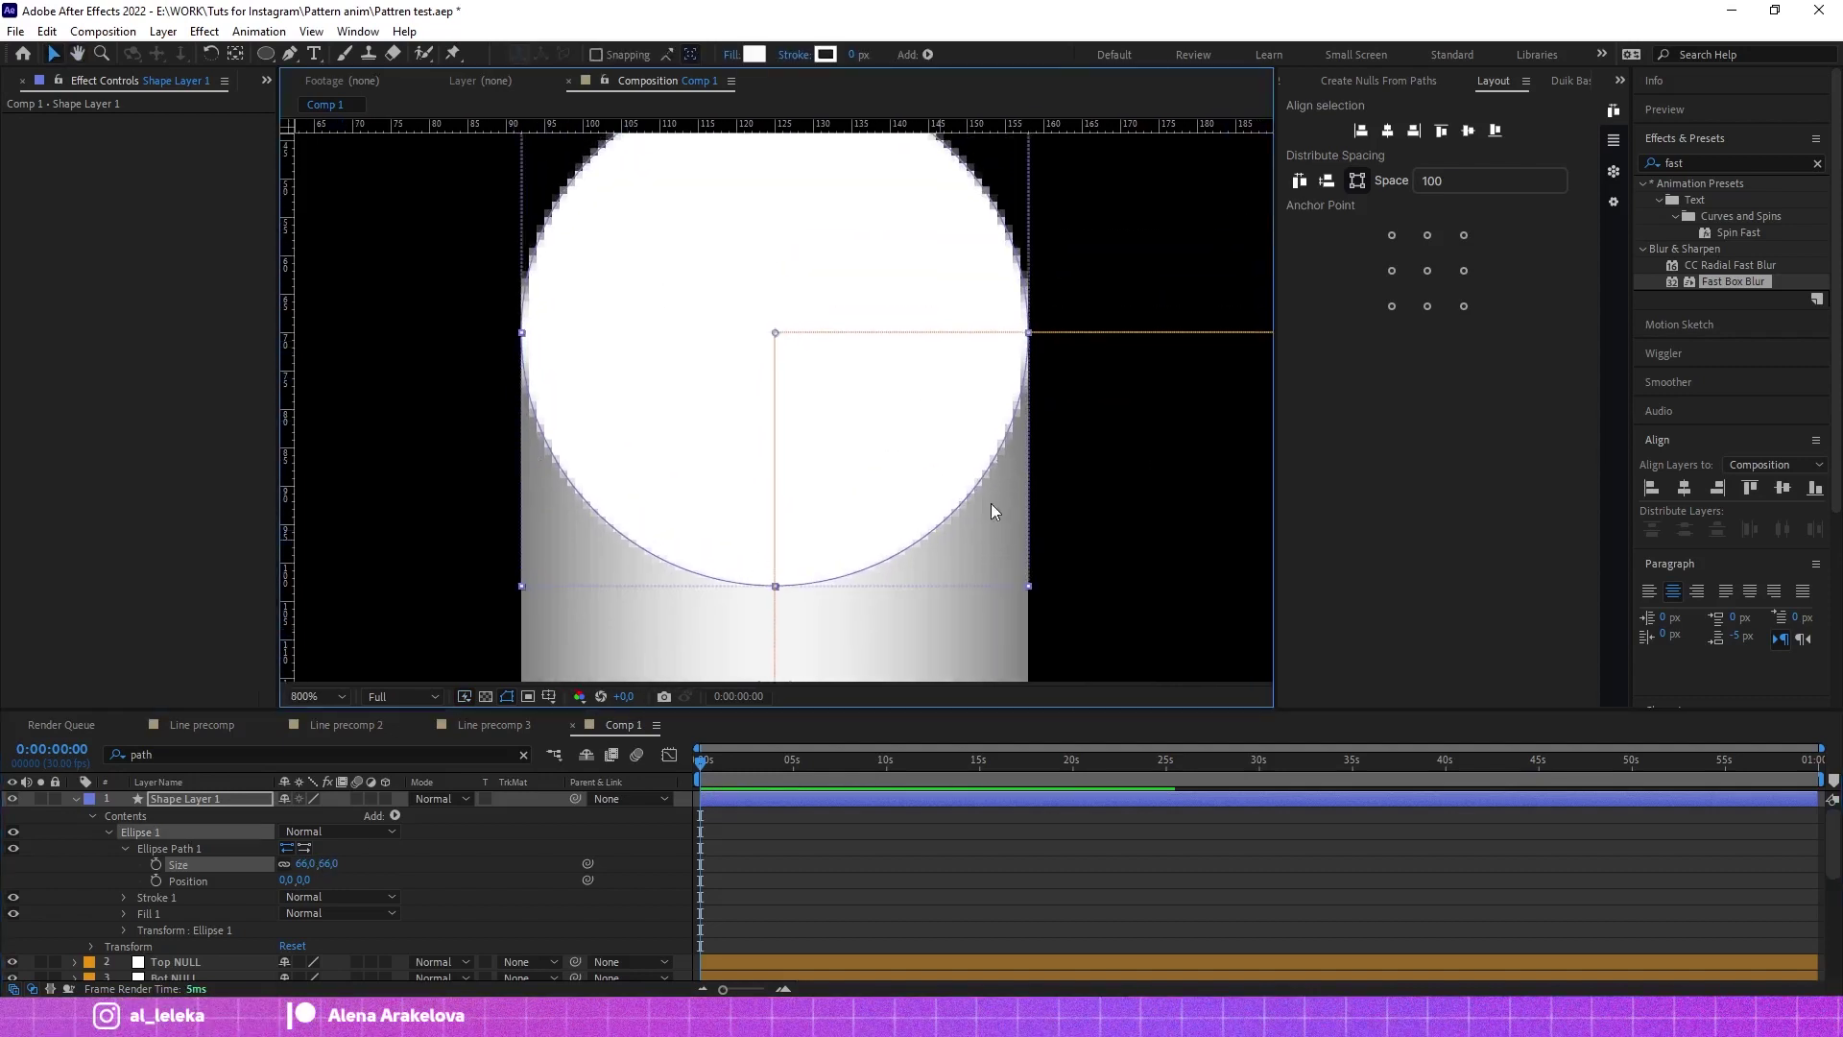
pyautogui.moveTo(1001, 548); pyautogui.dragTo(987, 398)
pyautogui.scroll(-1, 987, 411)
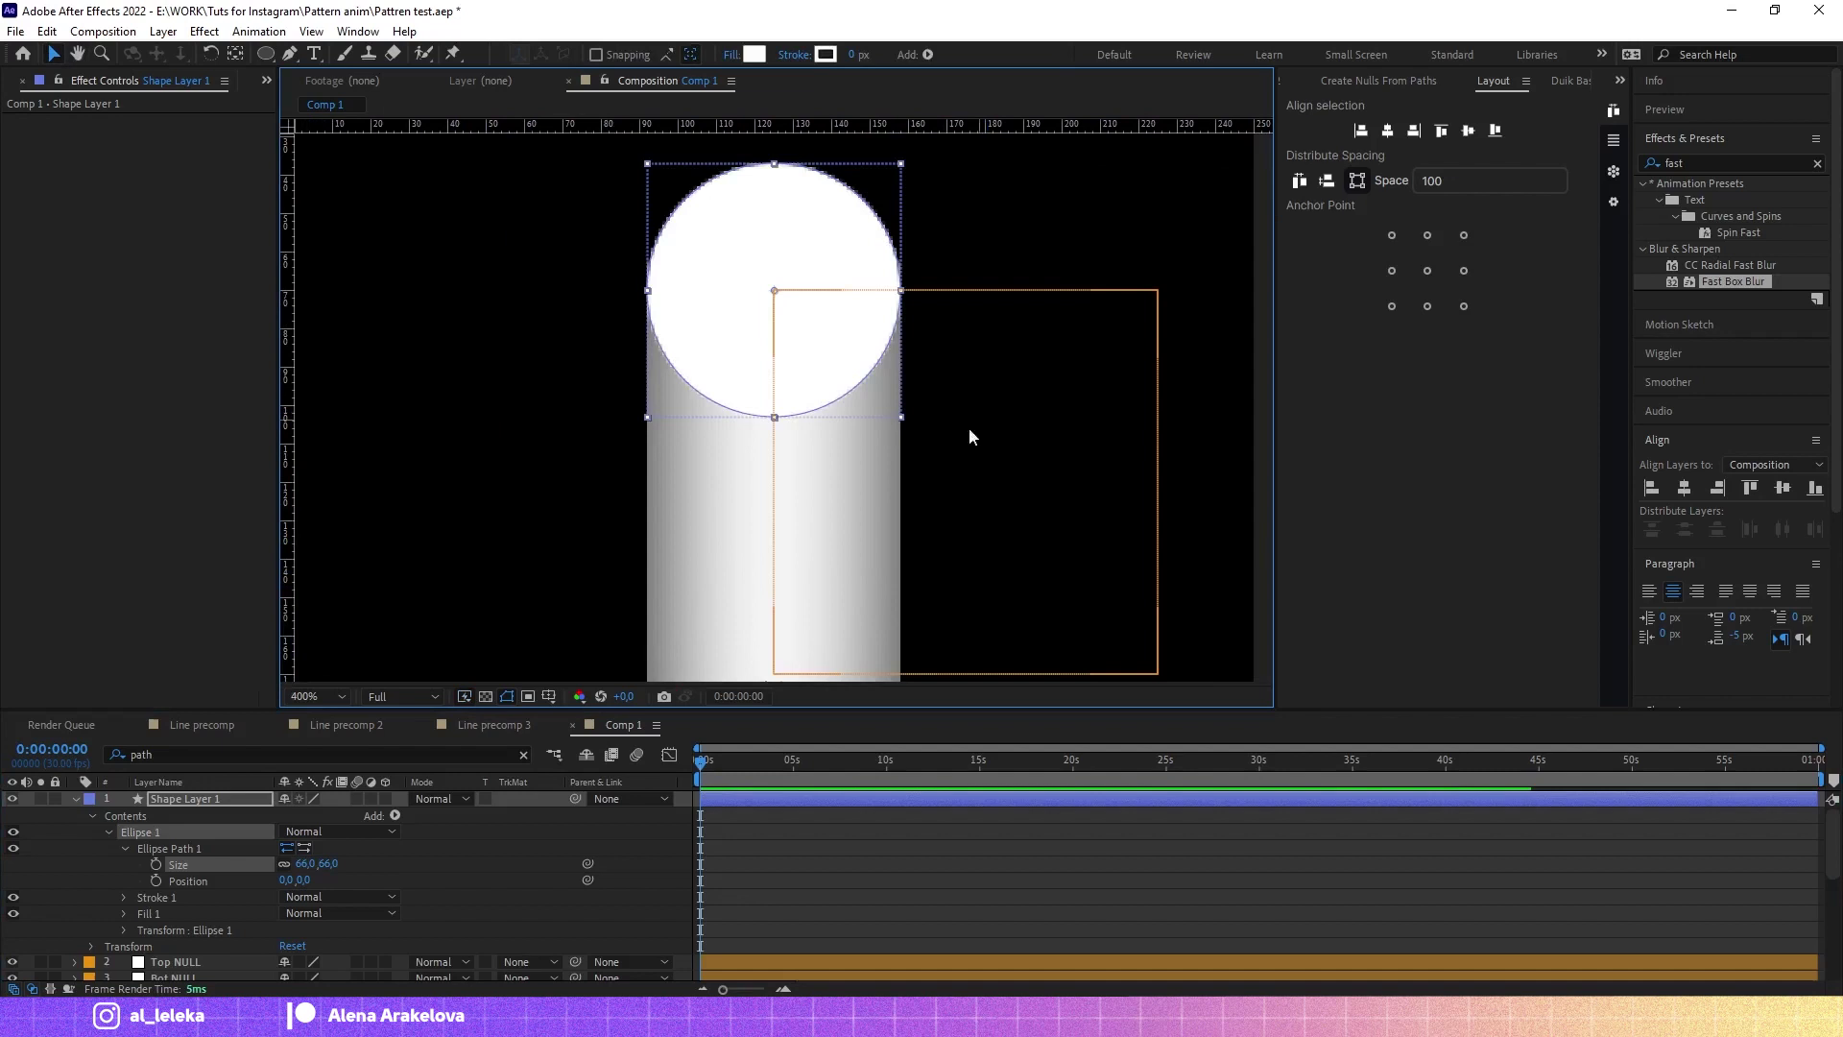
# Step: Rename the circle's shape layer CAP
pyautogui.click(218, 799)
pyautogui.press('Return')
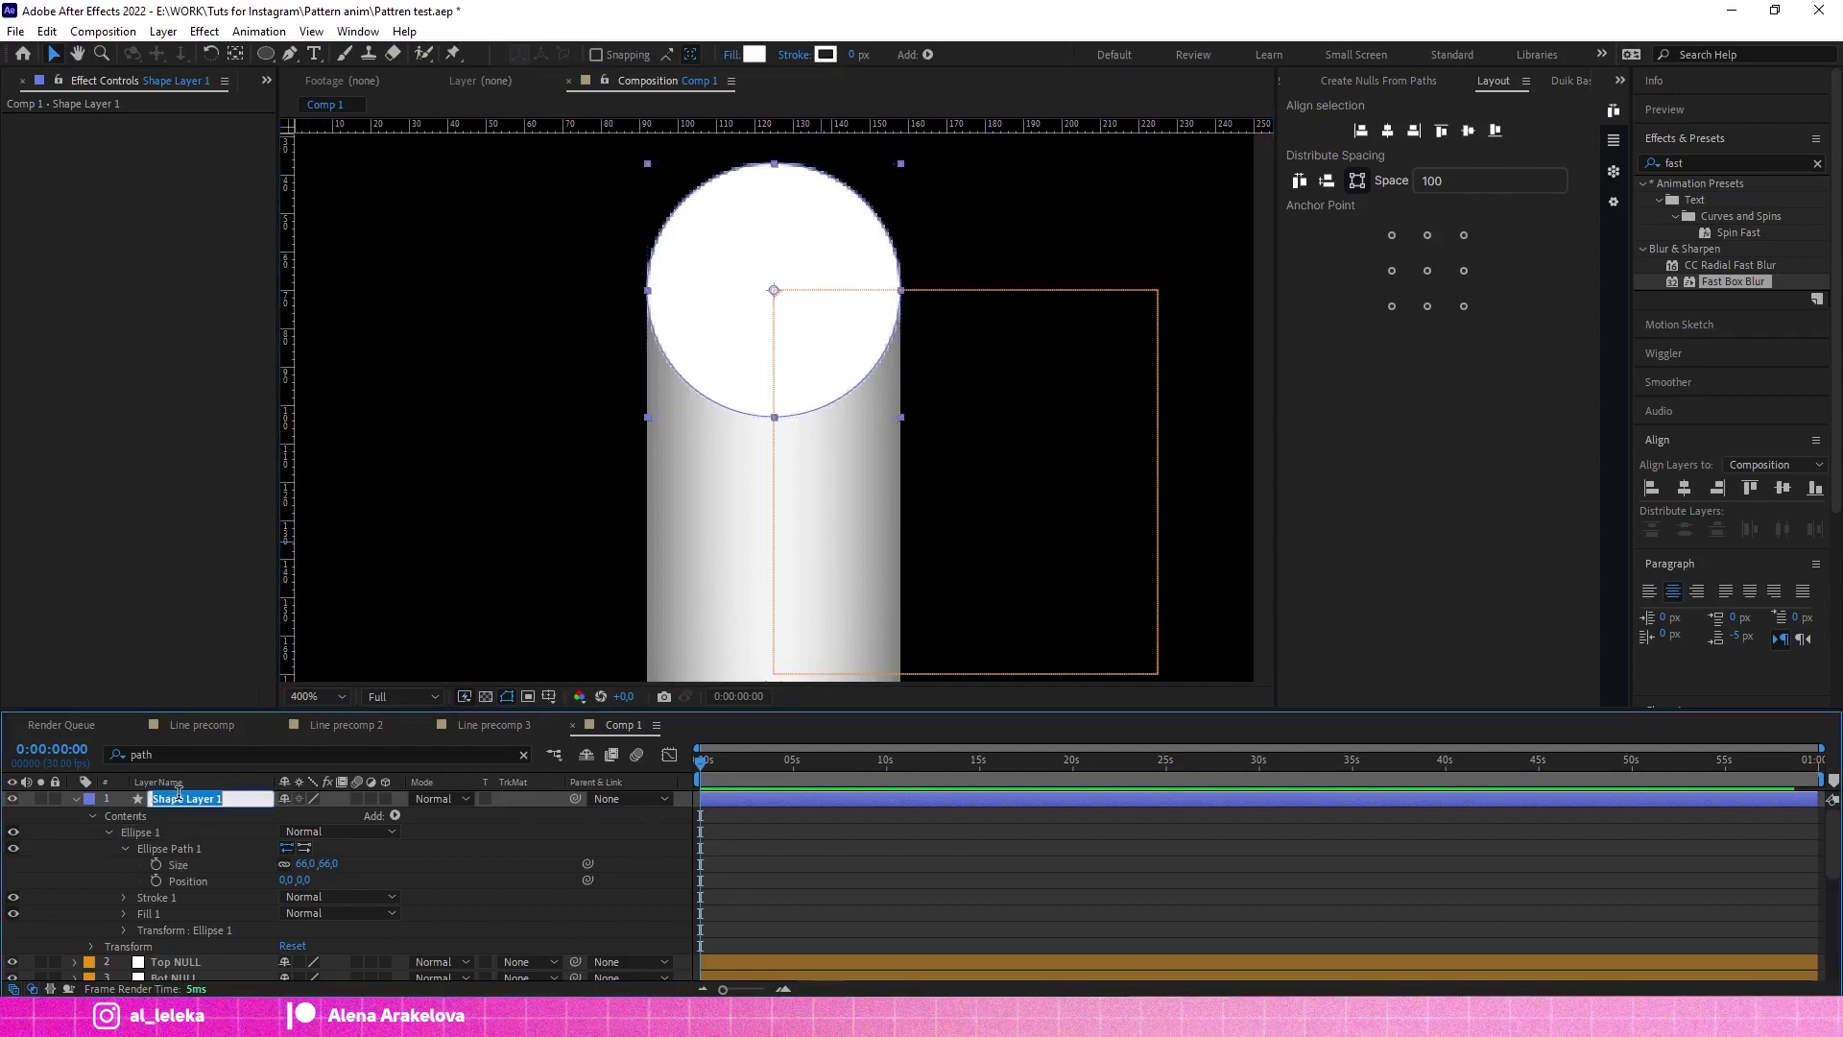
pyautogui.write('CAP')
pyautogui.press('Return')
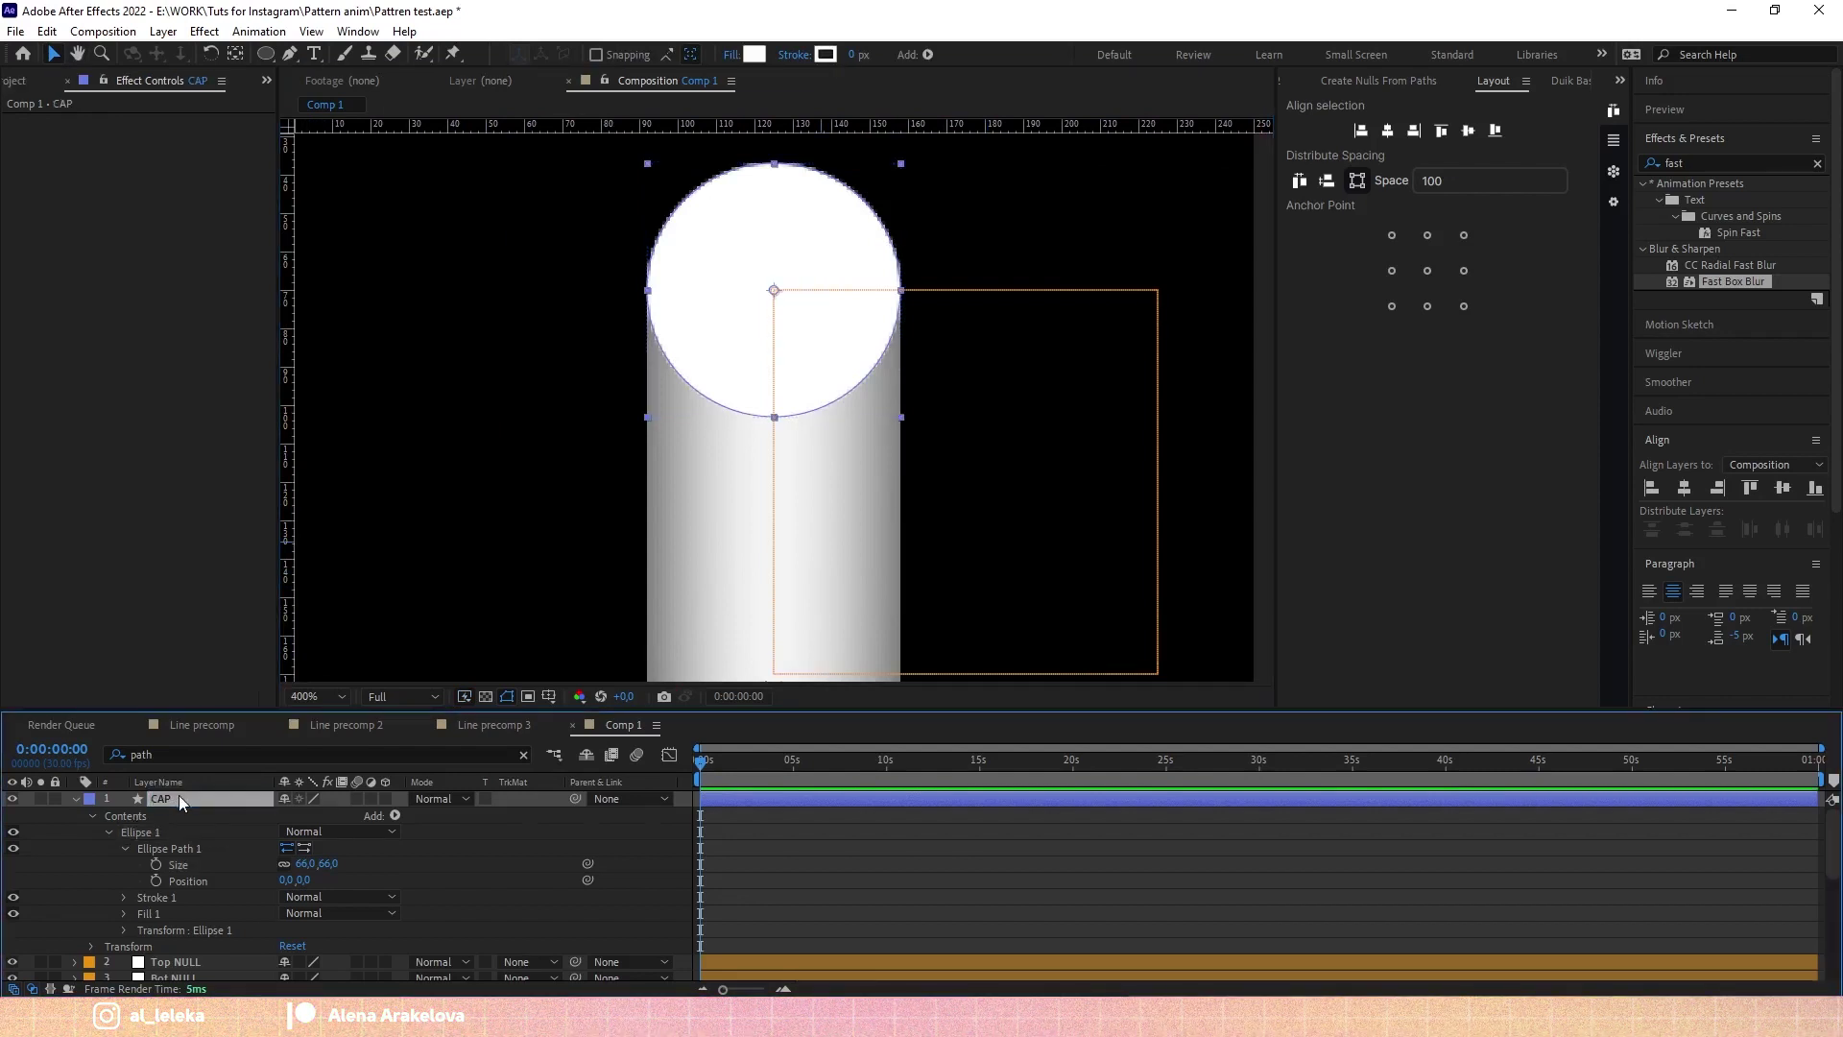
# Step: Parent CAP to Top NULL and move it below both nulls in the layer stack
pyautogui.moveTo(574, 799); pyautogui.dragTo(192, 963)
pyautogui.click(76, 799)
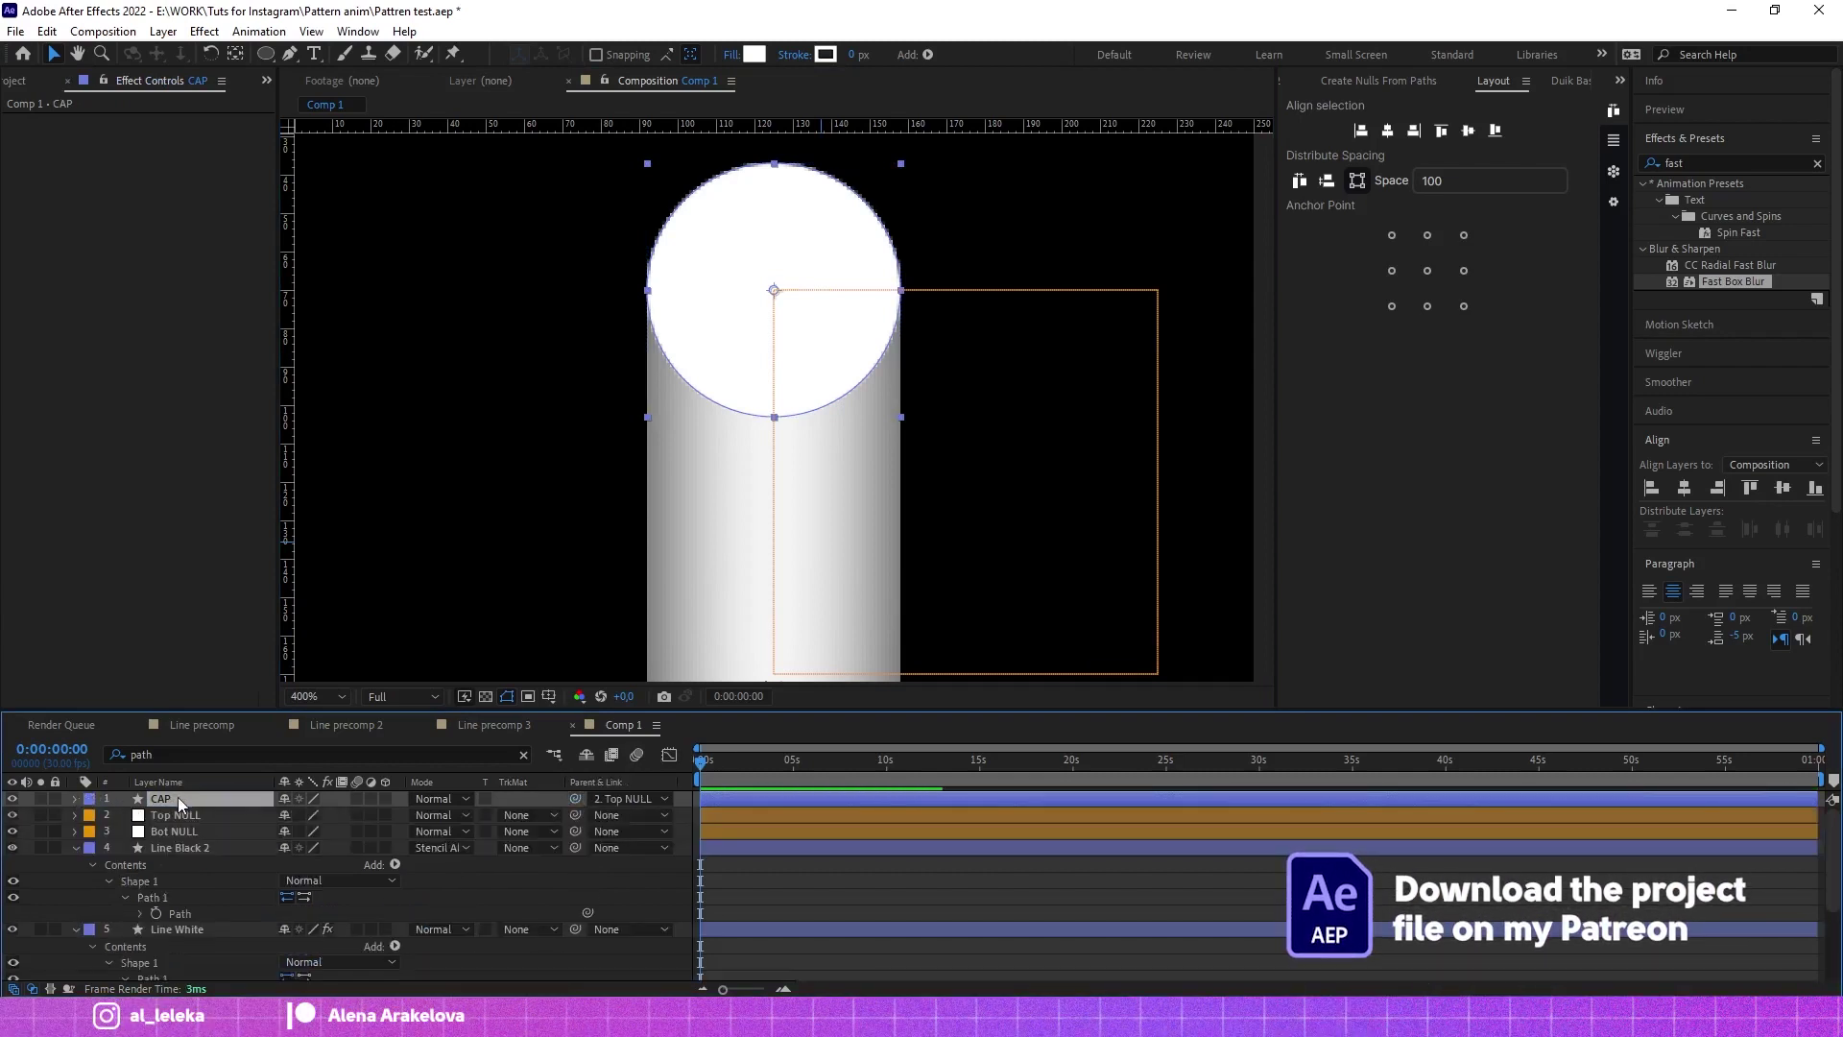
pyautogui.moveTo(182, 842); pyautogui.dragTo(185, 840)
# Step: Show both nulls' Position properties, add the expression wiggle(1,50) to Top NULL's Position, and preview the motion
pyautogui.click(215, 803)
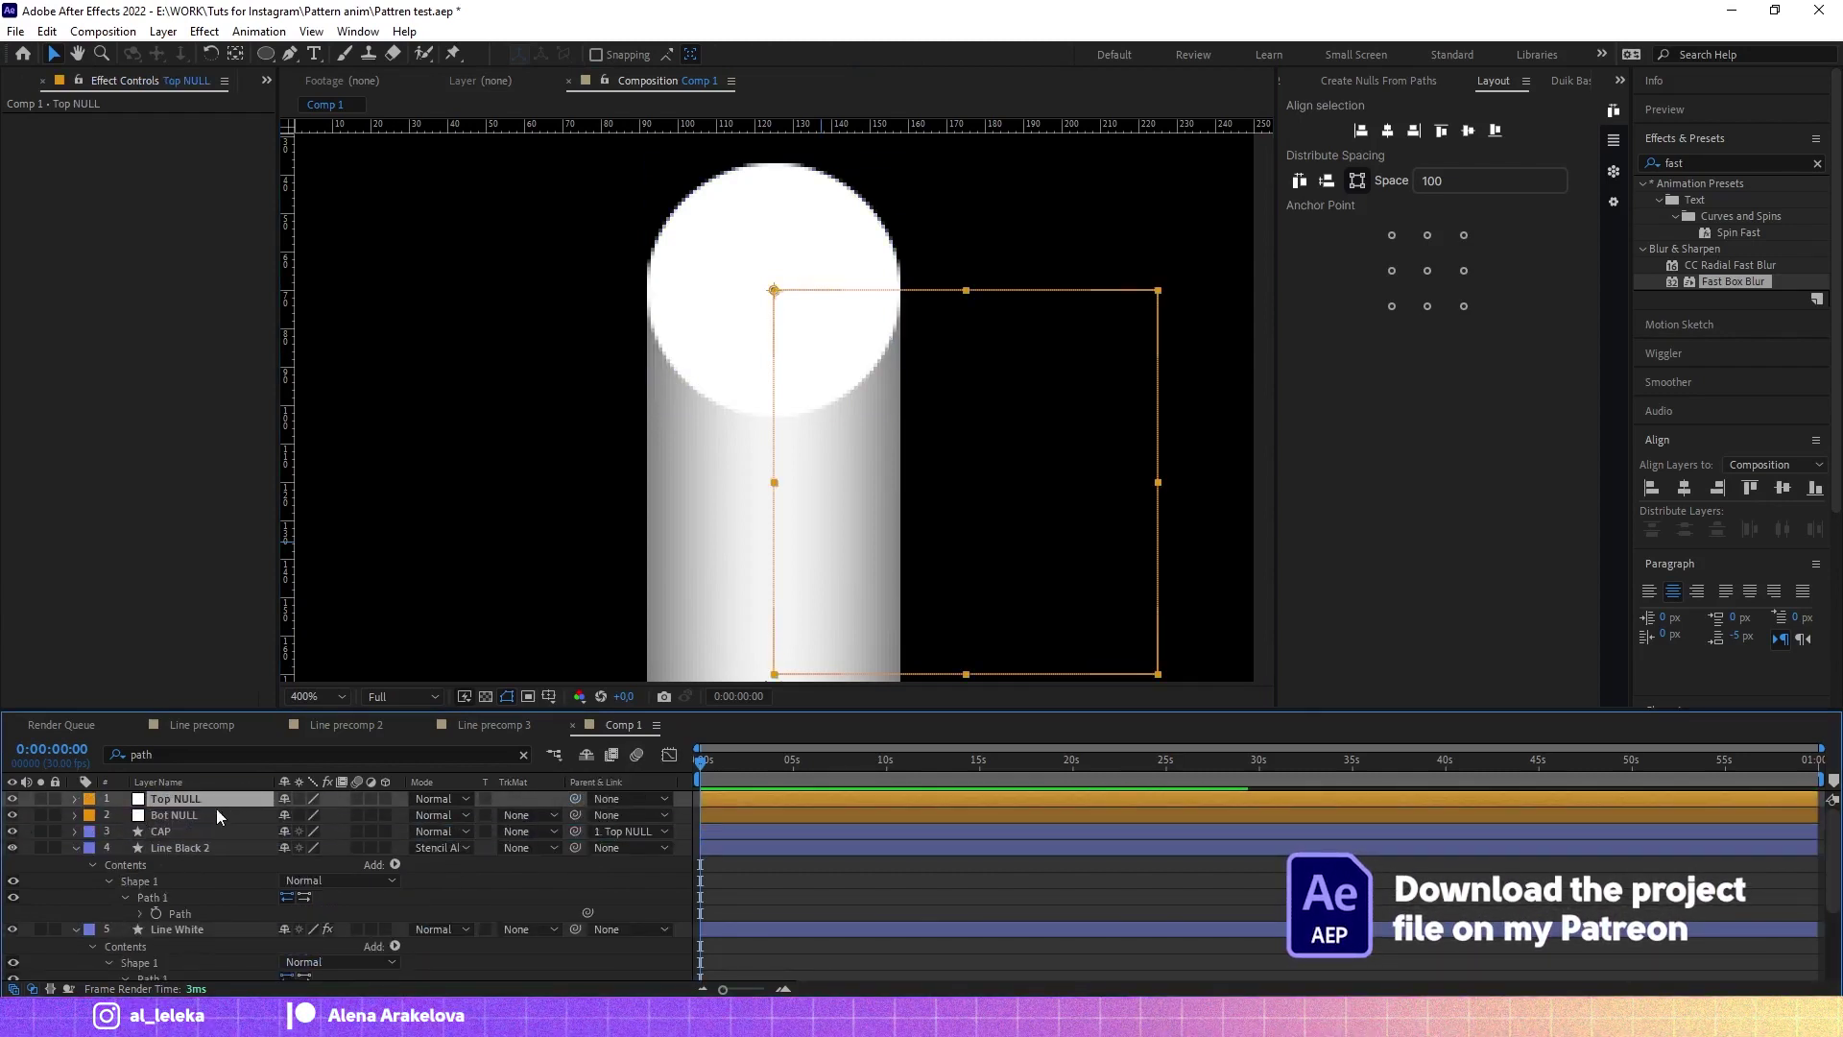
pyautogui.keyDown('shift'); pyautogui.click(194, 814); pyautogui.keyUp('shift')
pyautogui.press('p')
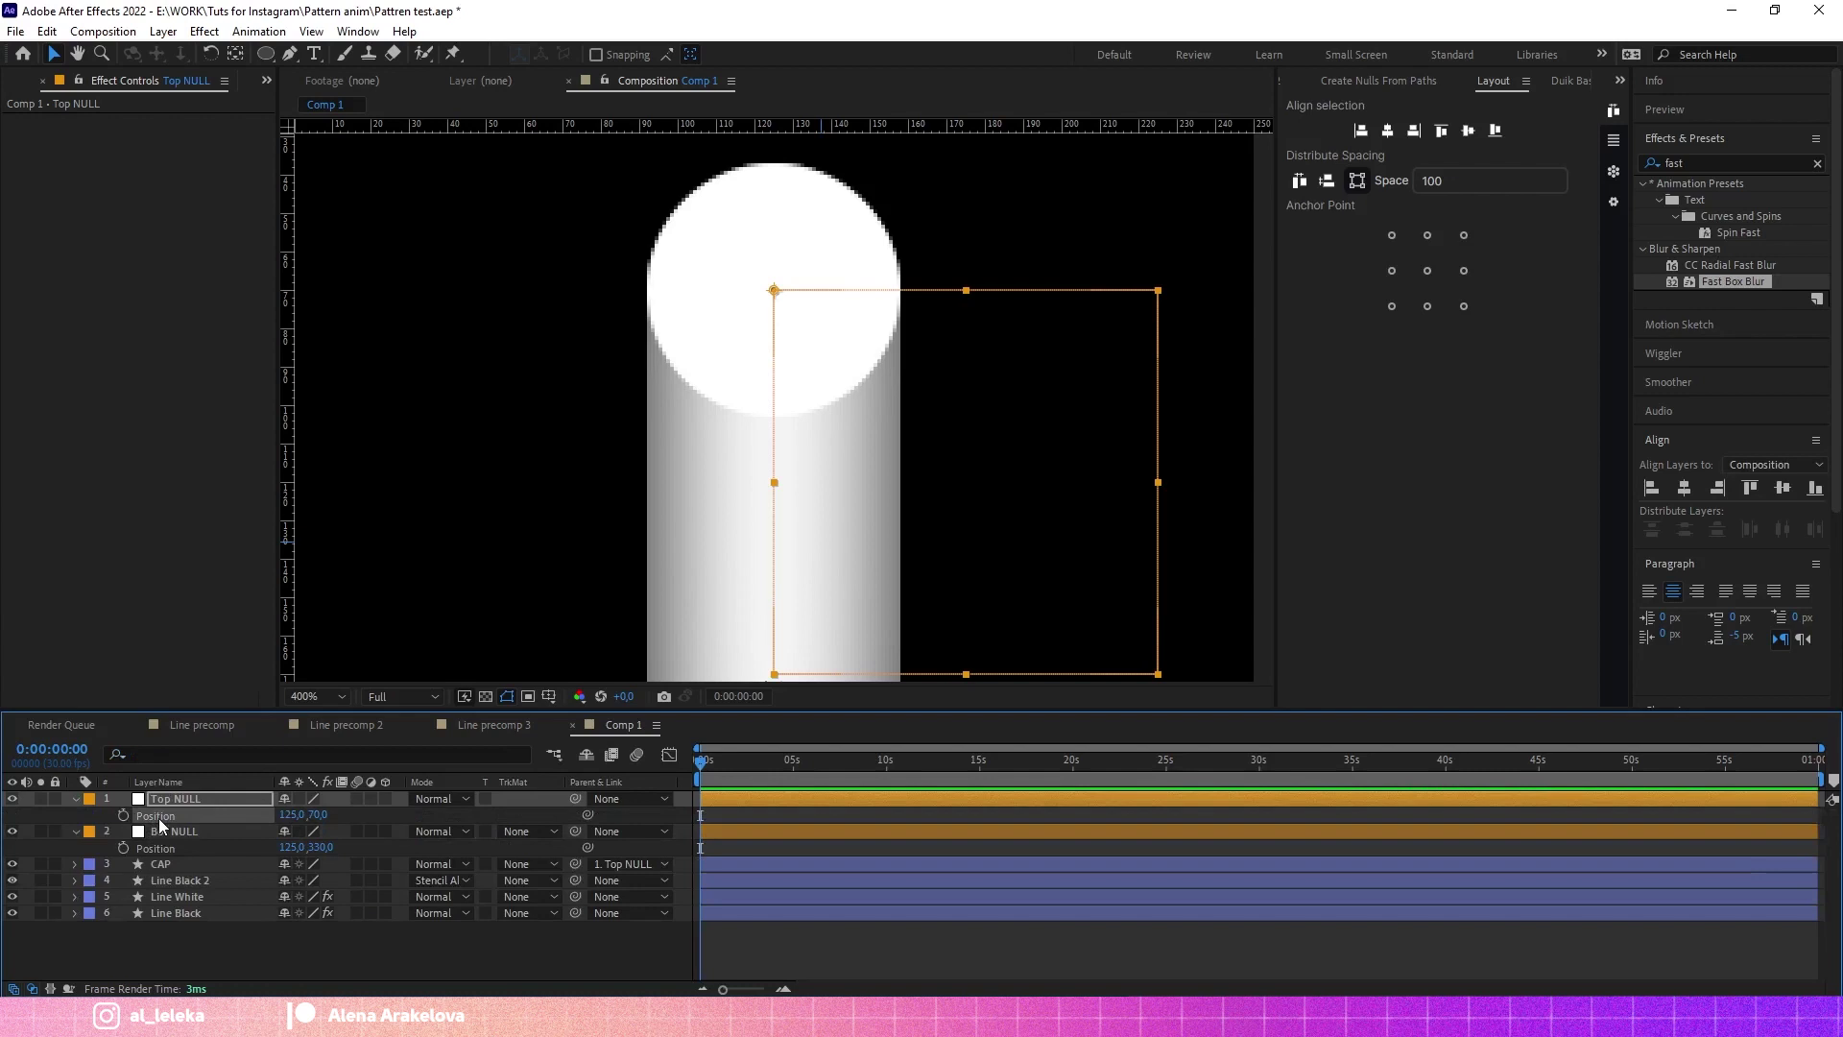
pyautogui.write('wiggle(1,50)')
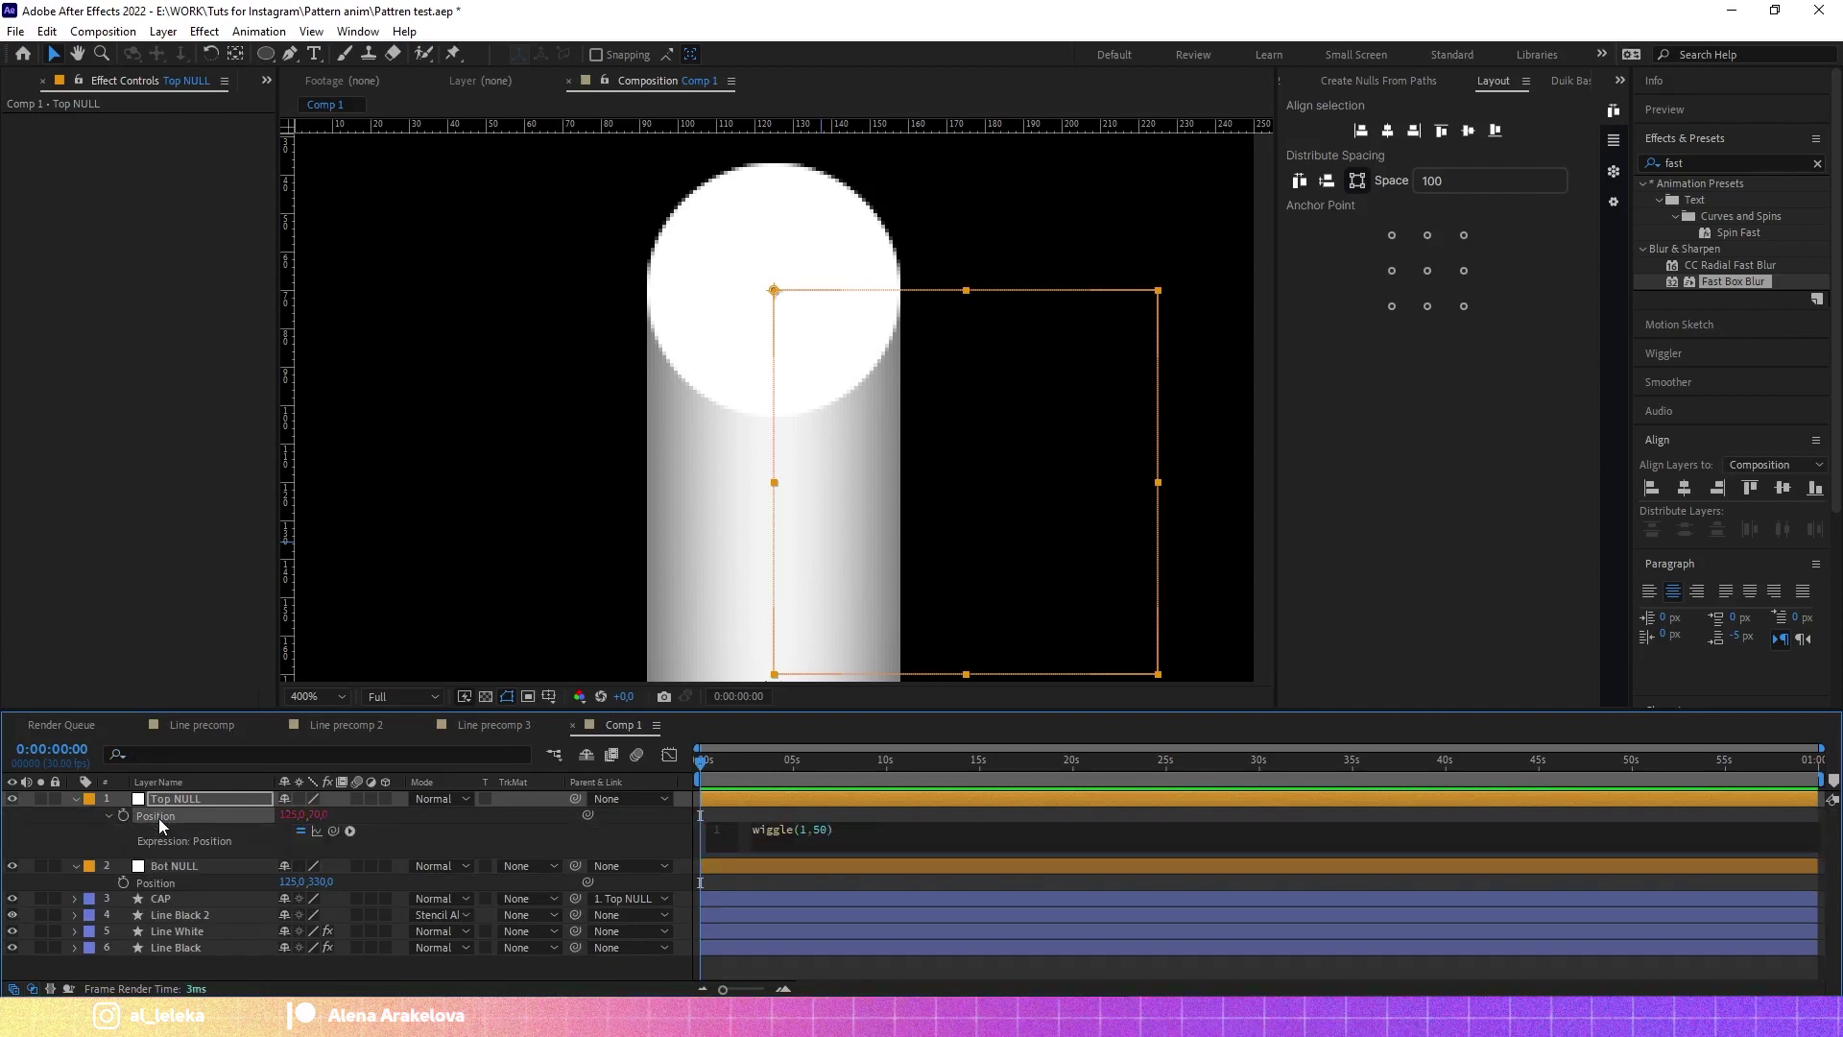
pyautogui.click(79, 816)
pyautogui.click(154, 877)
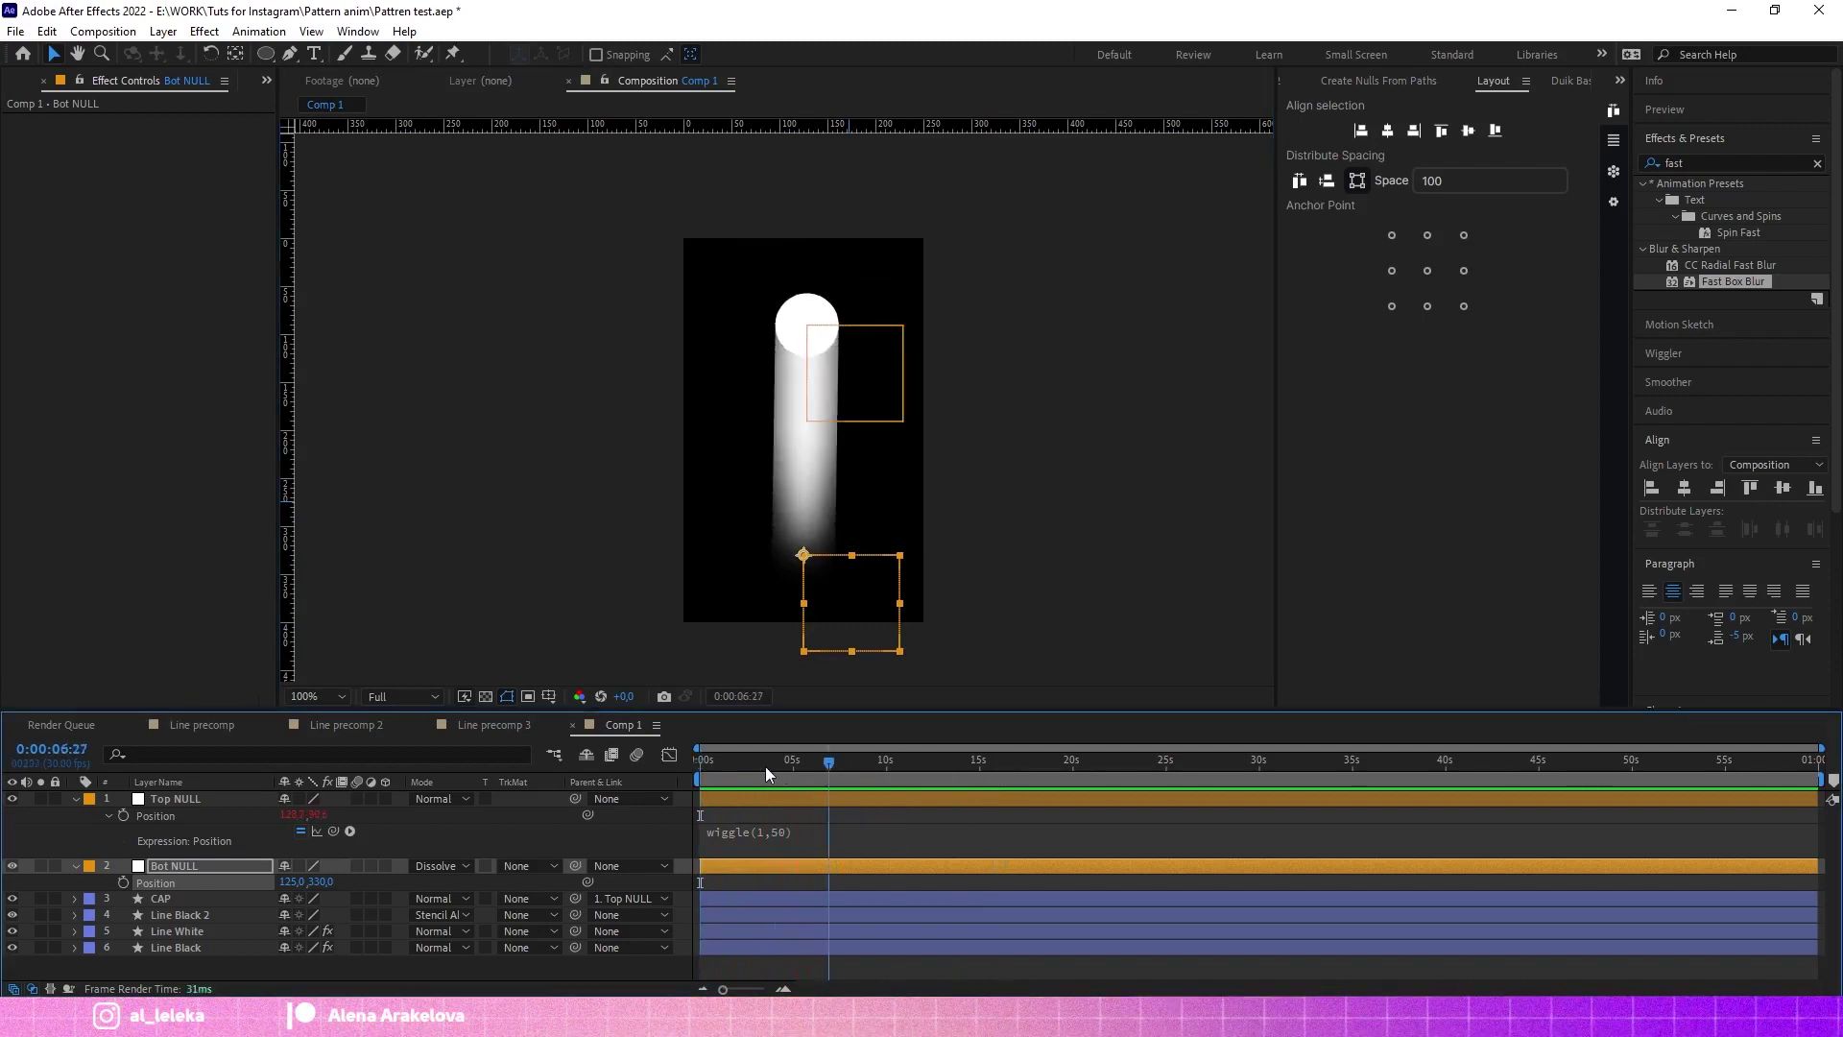
pyautogui.press('space')
pyautogui.moveTo(769, 763); pyautogui.dragTo(49, 758)
# Step: Rename the composition Line original and show the project's item list
pyautogui.rightClick(583, 601)
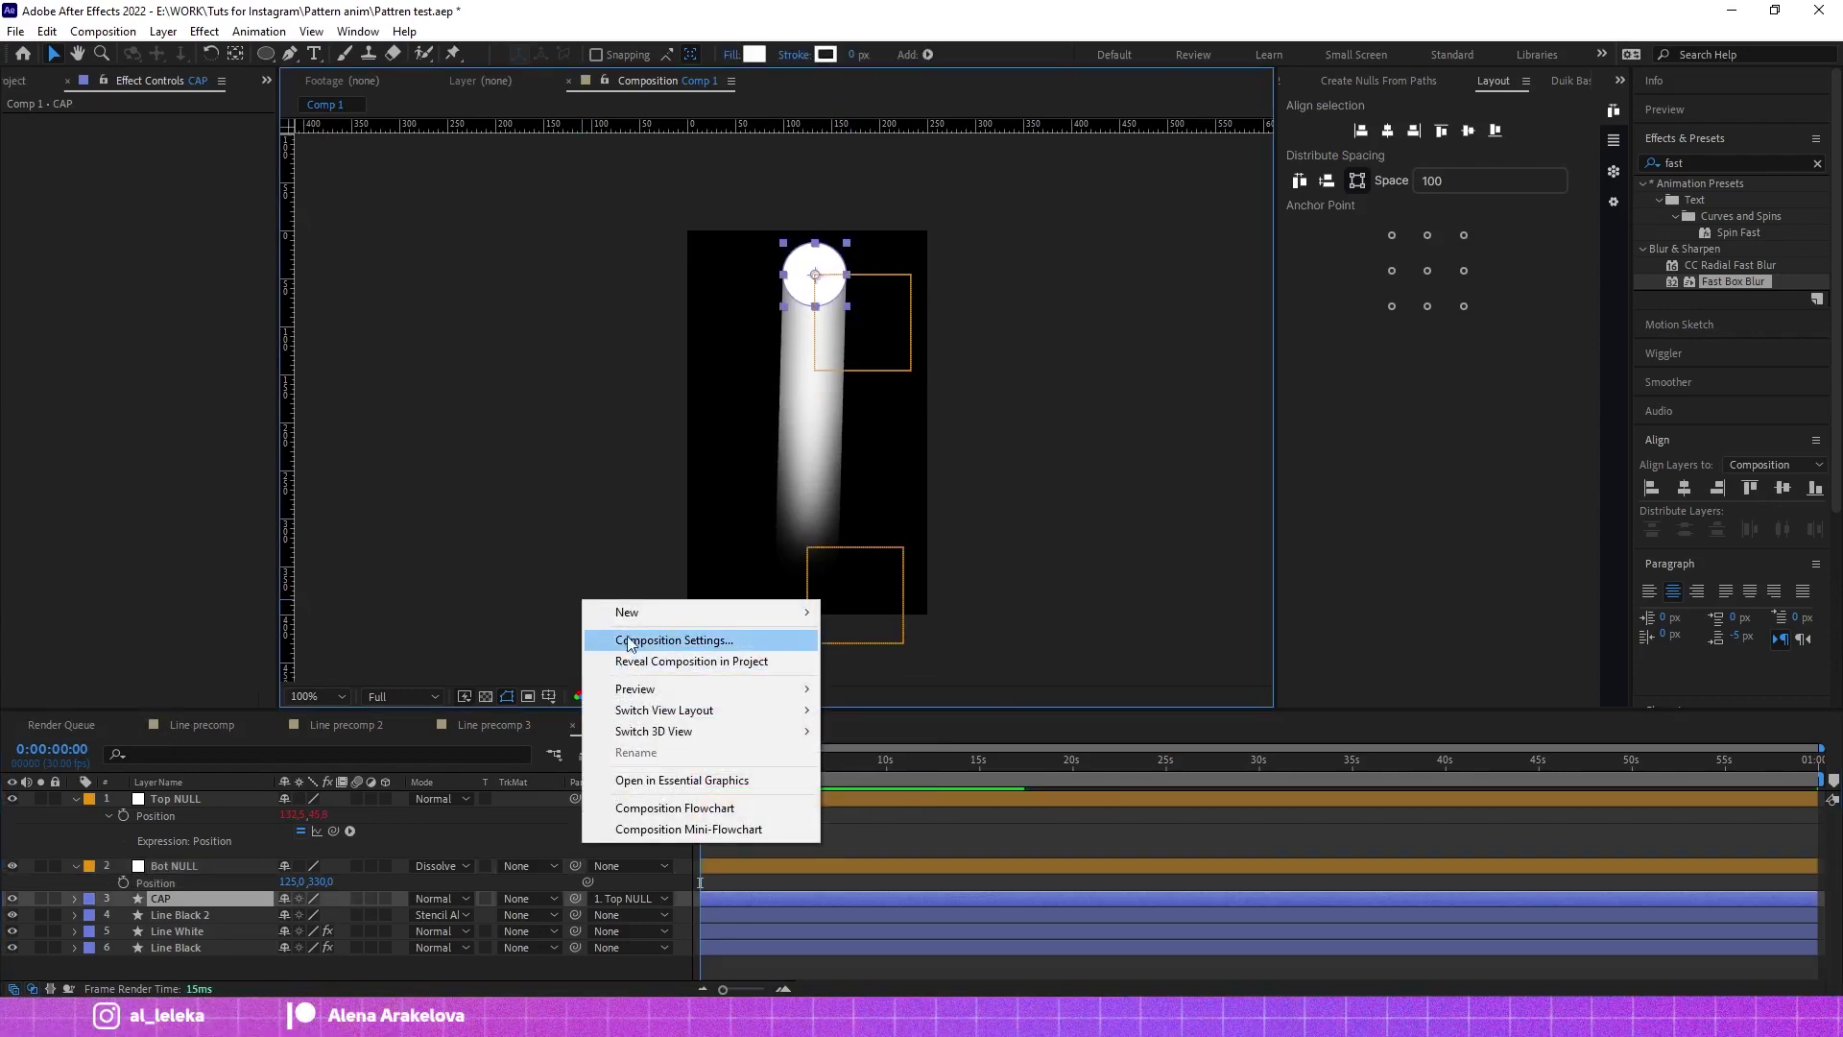
pyautogui.click(662, 640)
pyautogui.write('A')
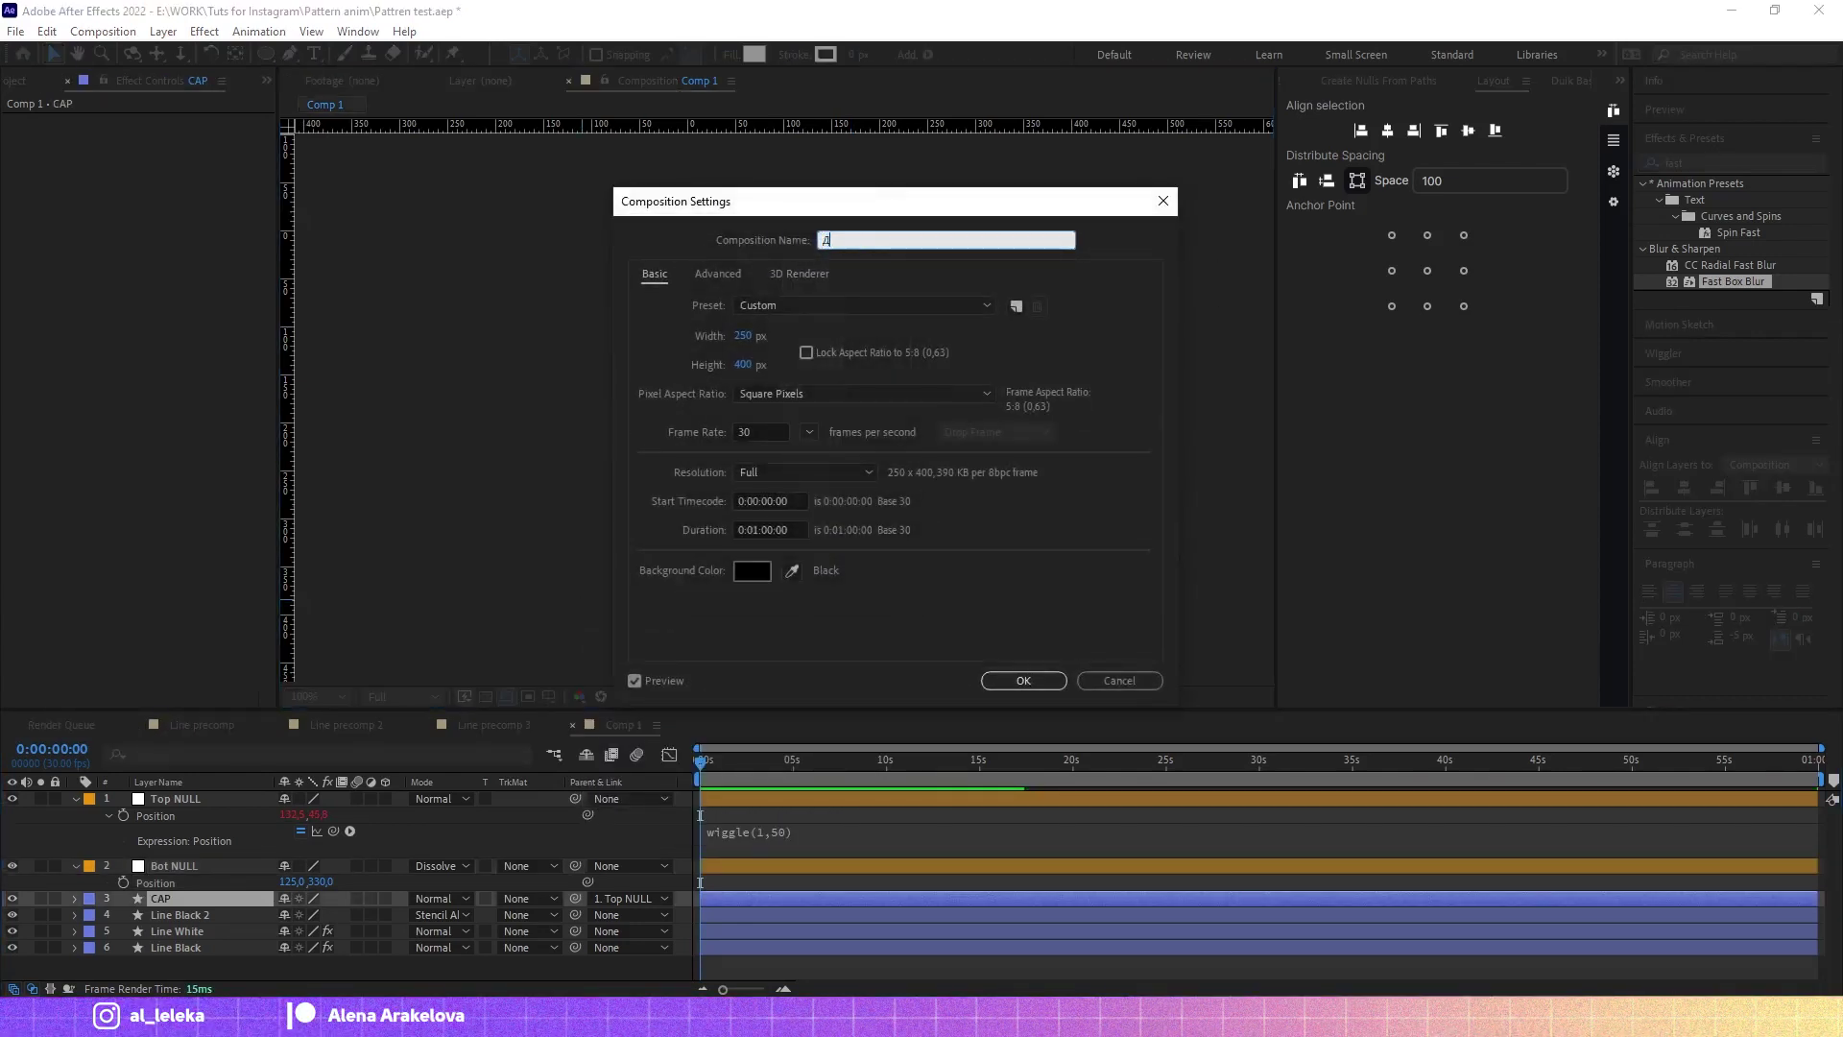
pyautogui.write('Line or')
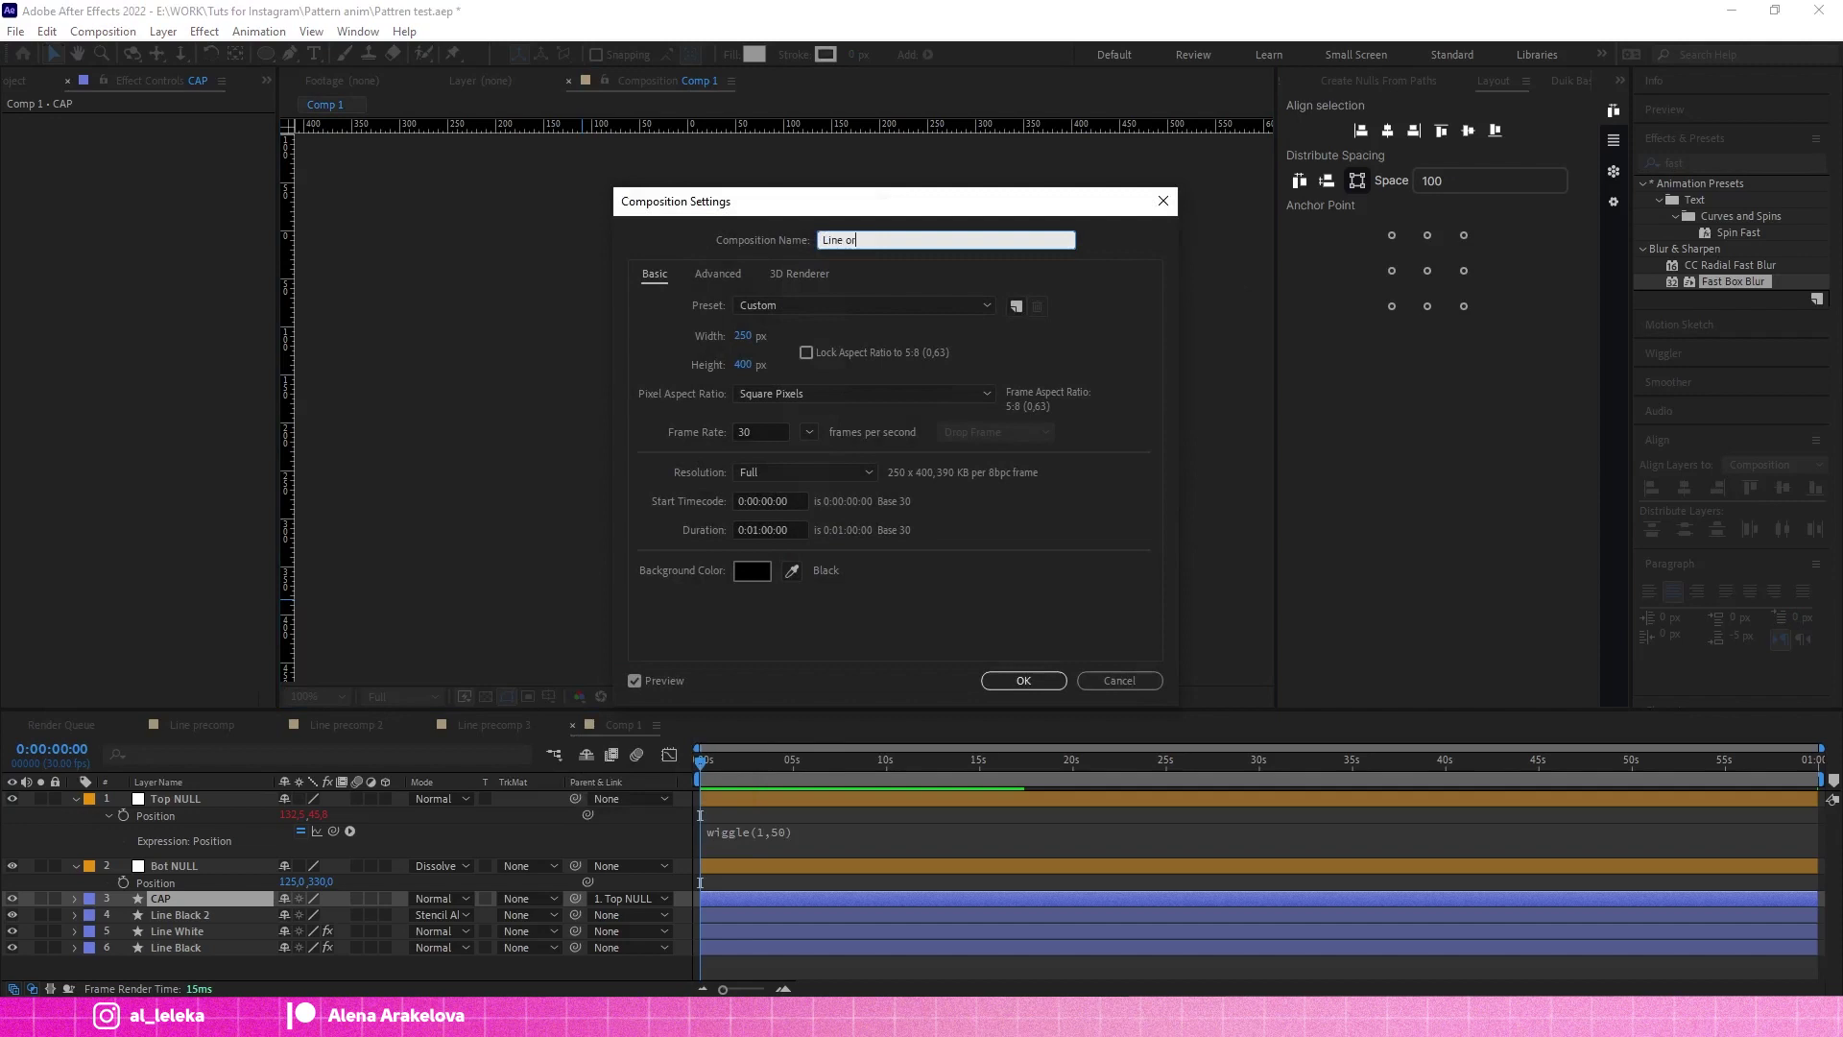
pyautogui.write('iginal')
pyautogui.press('Return')
pyautogui.click(30, 81)
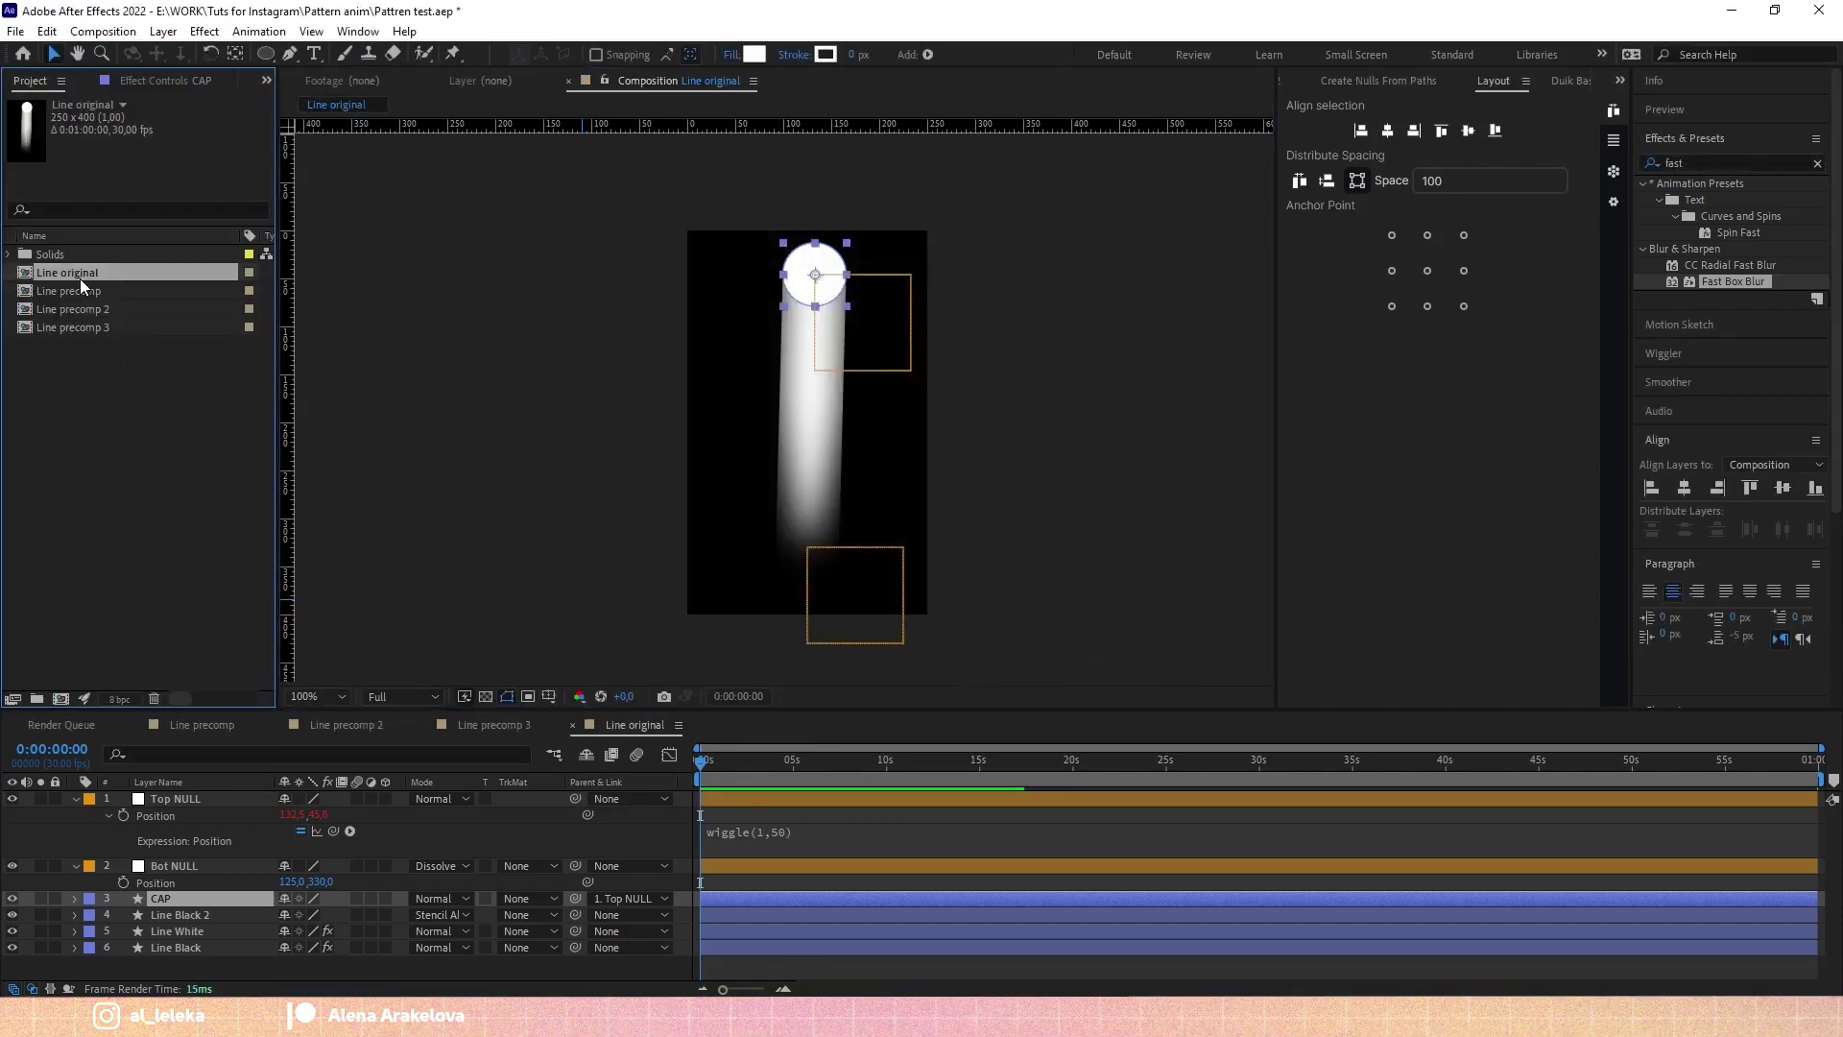
# Step: Create a new composition from Line original and set its size to 1080 × 1080 px
pyautogui.moveTo(82, 285); pyautogui.dragTo(66, 704)
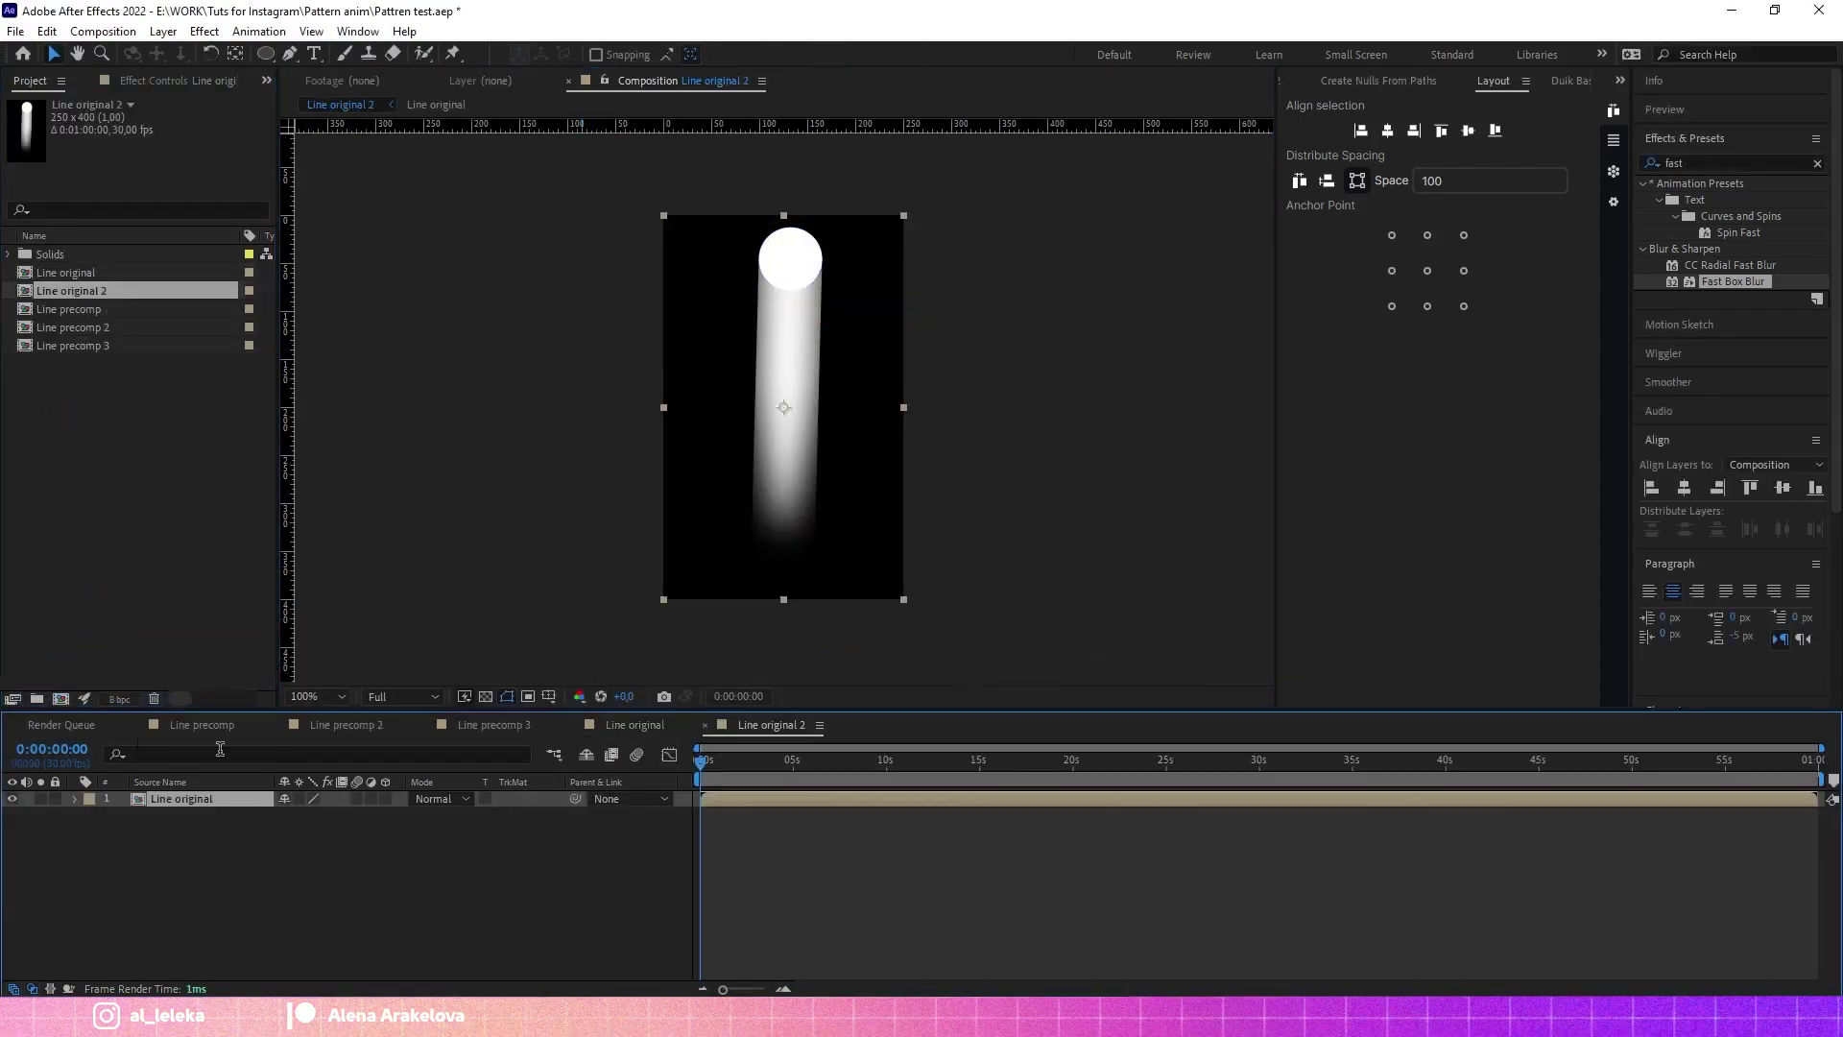
pyautogui.rightClick(526, 526)
pyautogui.click(583, 569)
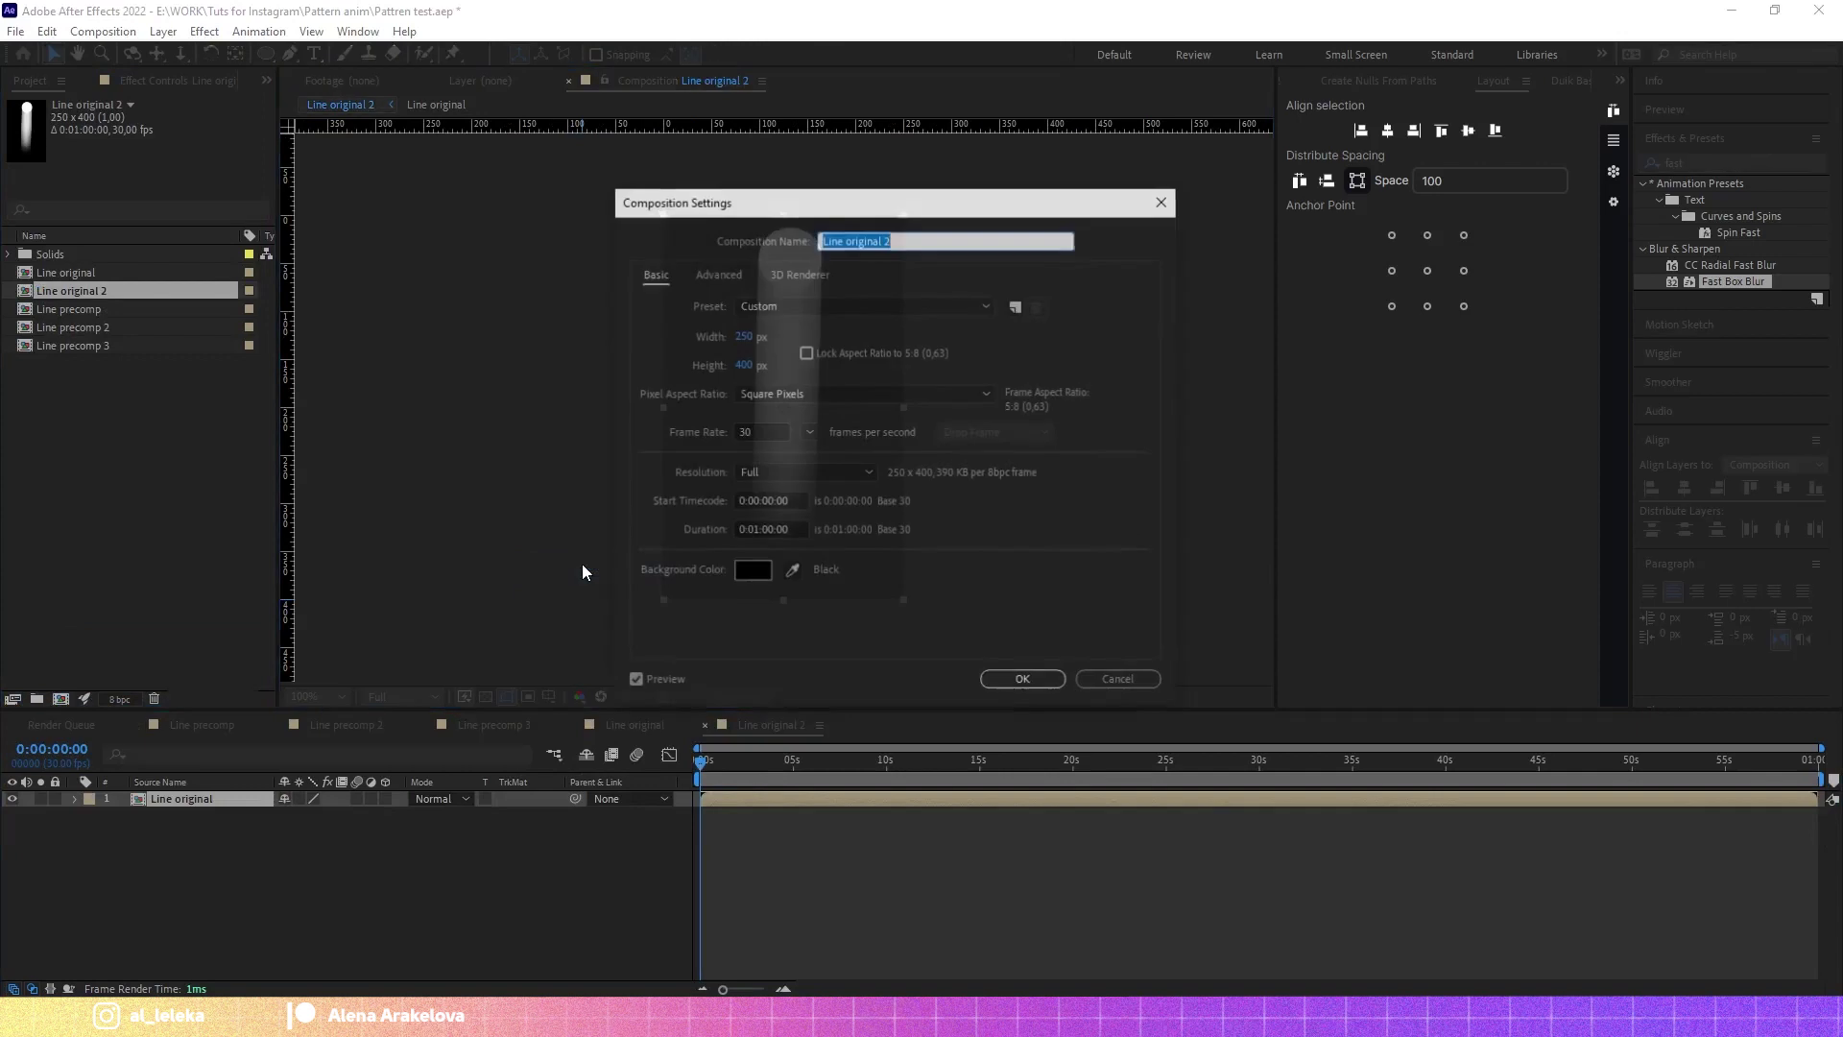
pyautogui.click(742, 337)
pyautogui.write('1080')
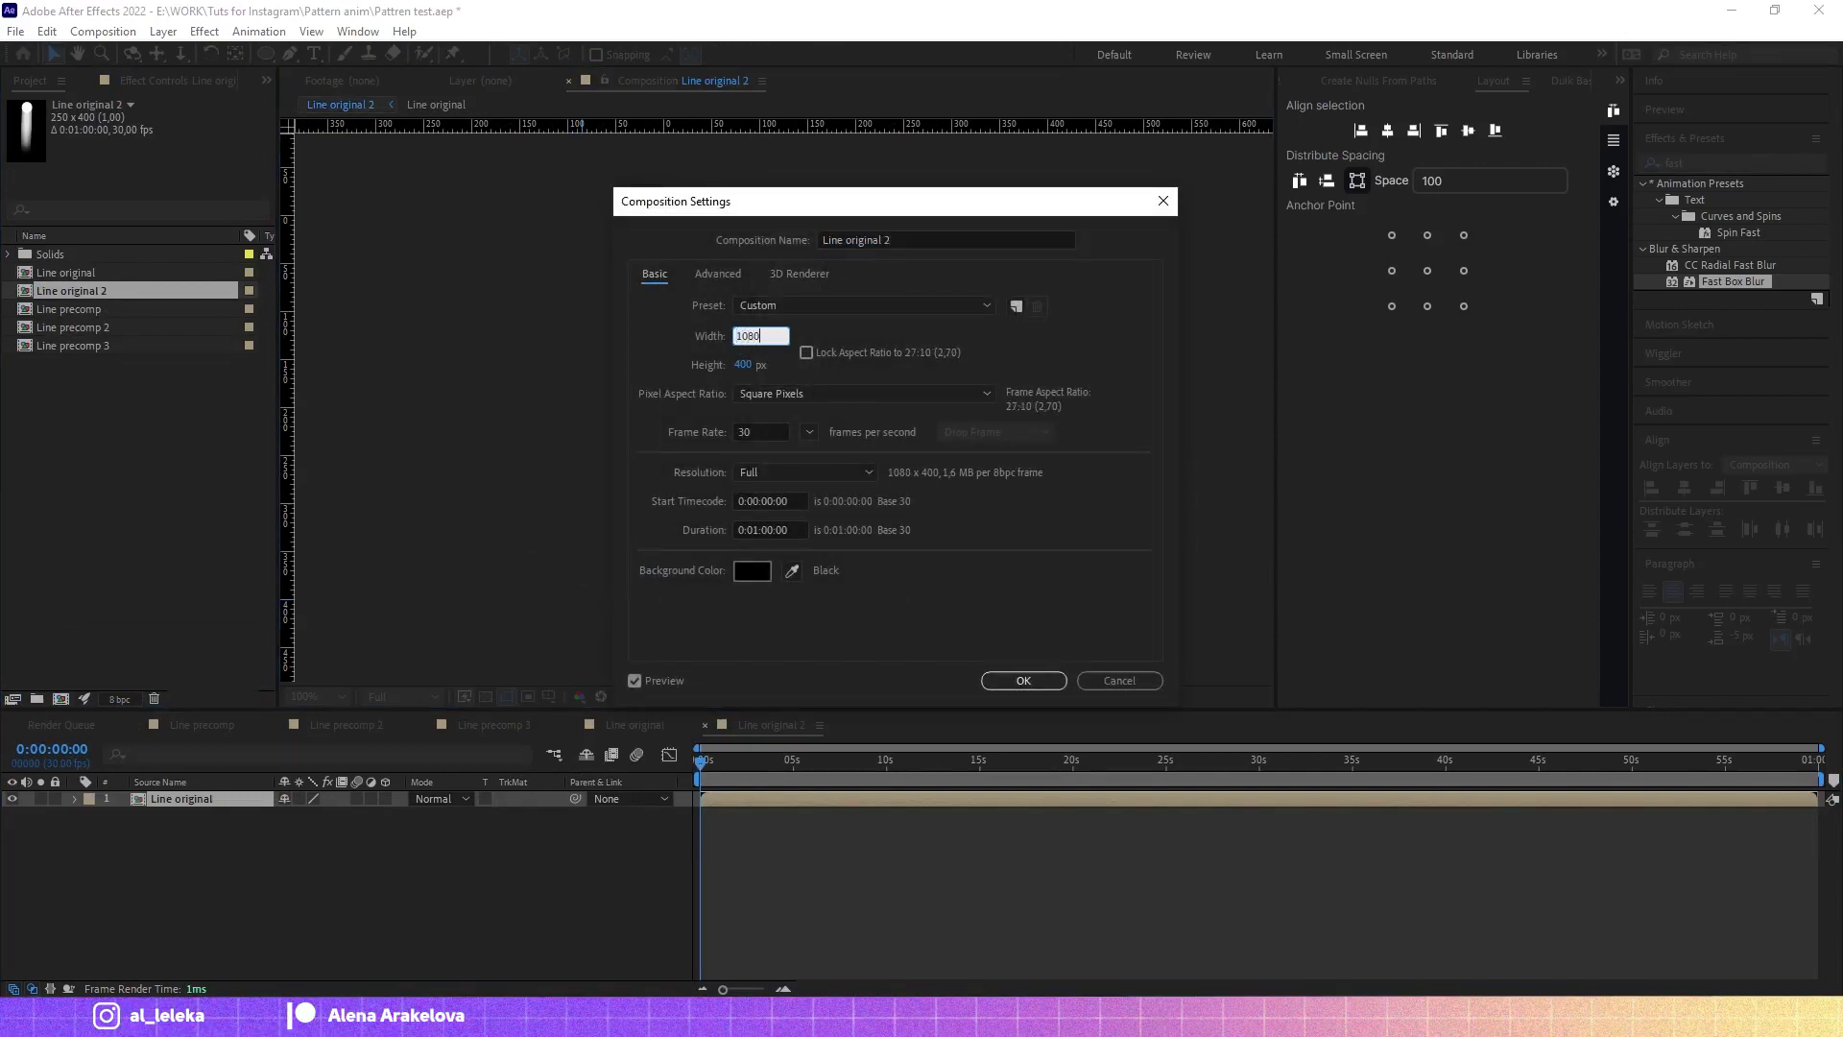
pyautogui.click(745, 364)
pyautogui.write('1080')
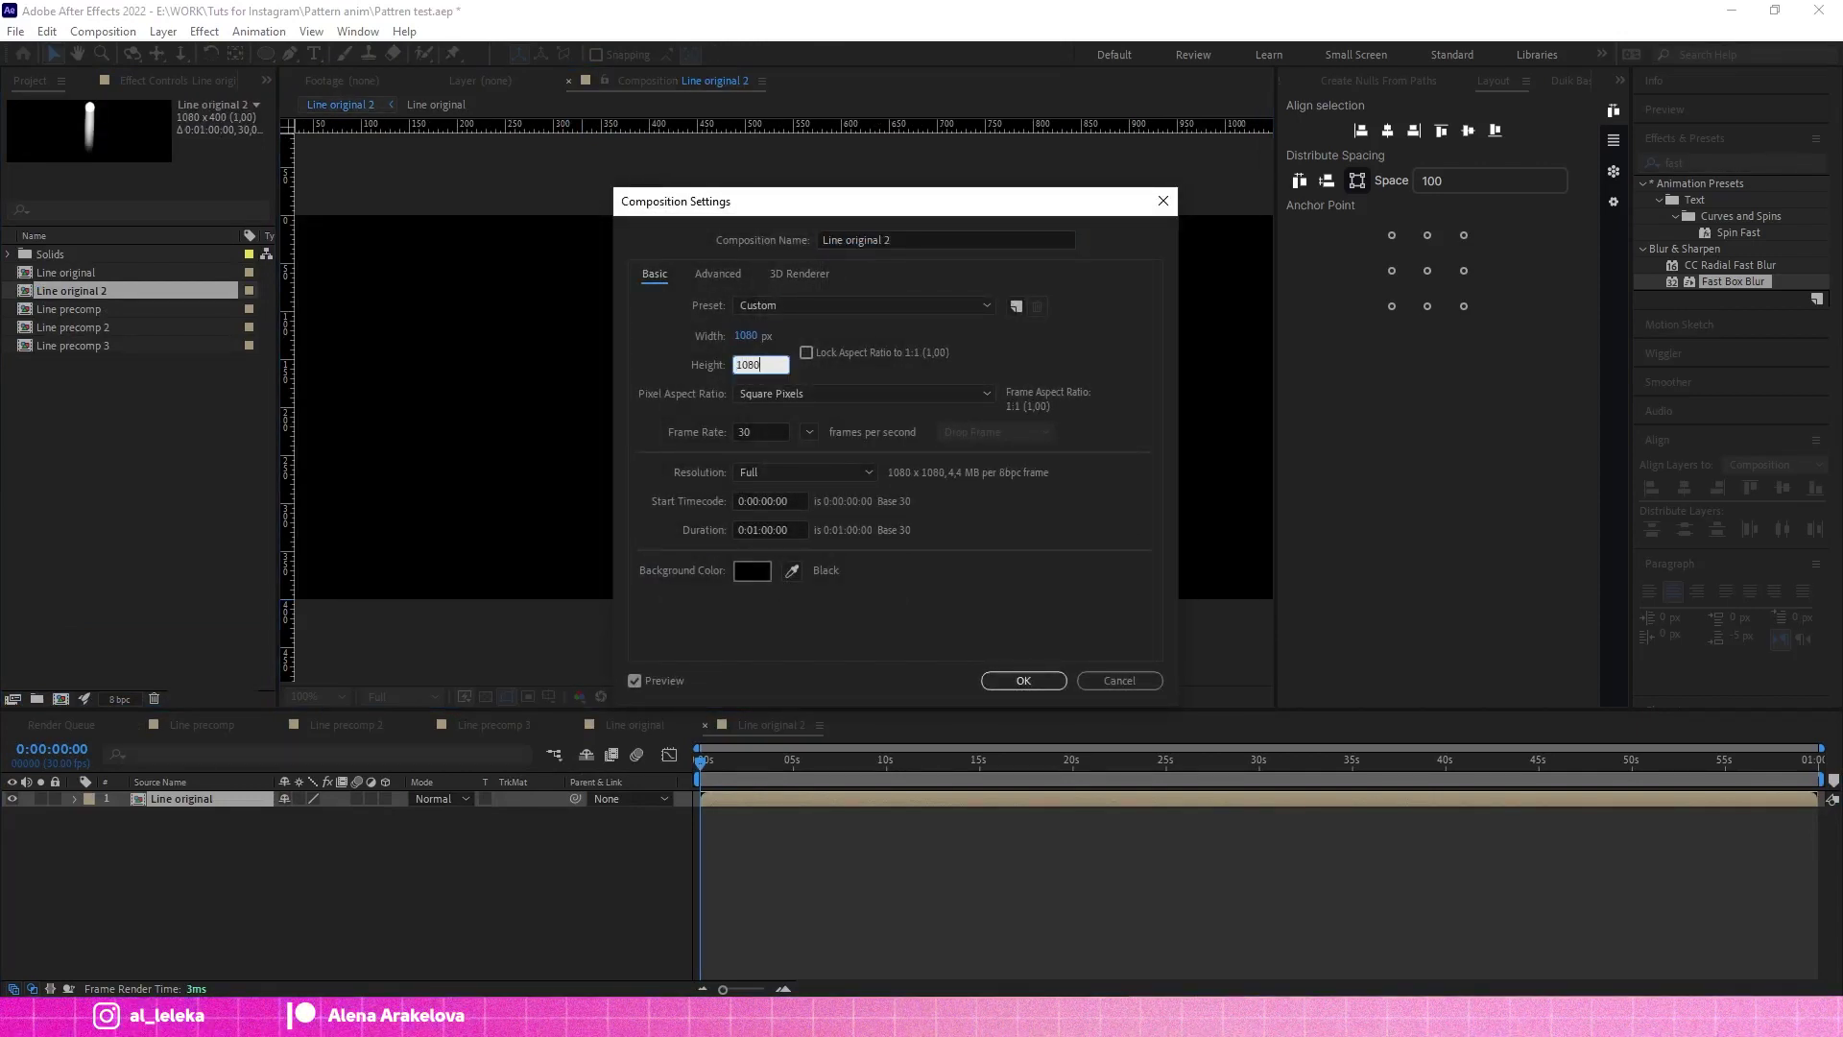
pyautogui.click(1023, 680)
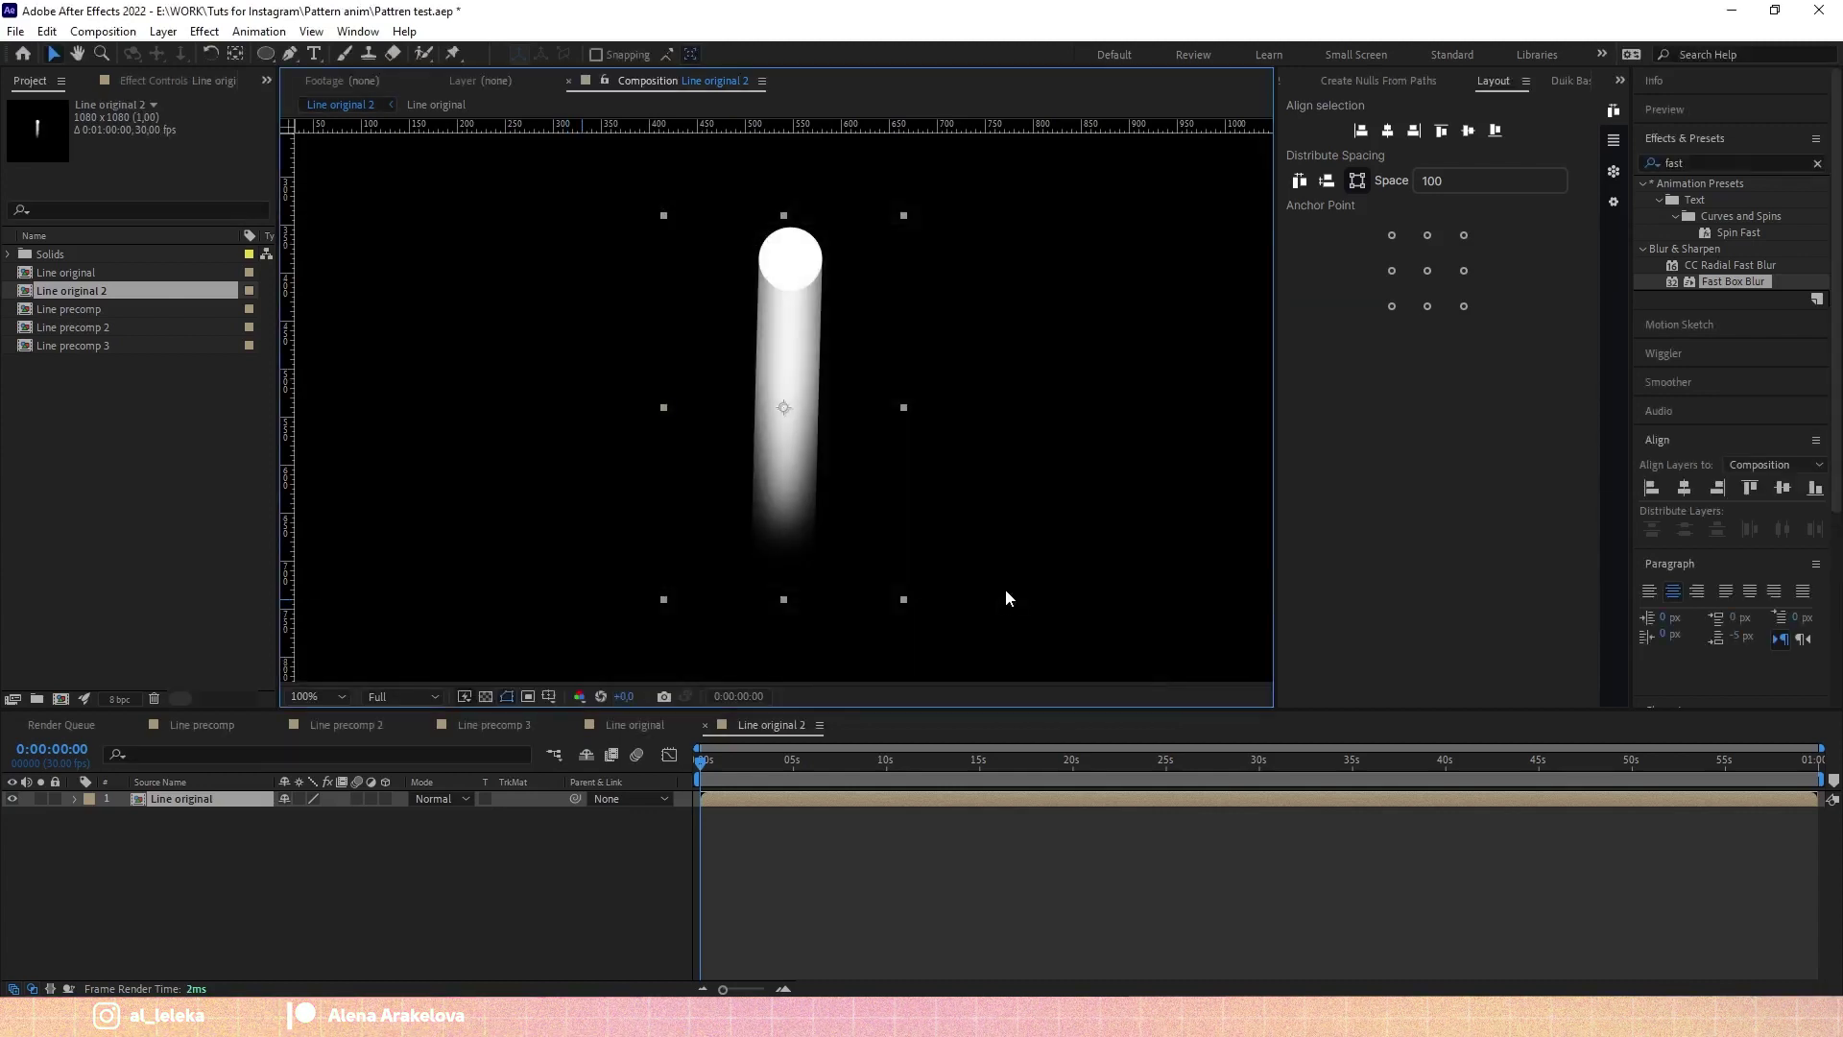
# Step: Duplicate the Line original layer until there are nine copies and select all of them
pyautogui.hotkey('ctrl', 'd')
pyautogui.hotkey('ctrl', 'd')
pyautogui.hotkey('ctrl', 'd')
pyautogui.hotkey('ctrl', 'd')
pyautogui.hotkey('ctrl', 'd')
pyautogui.hotkey('ctrl', 'd')
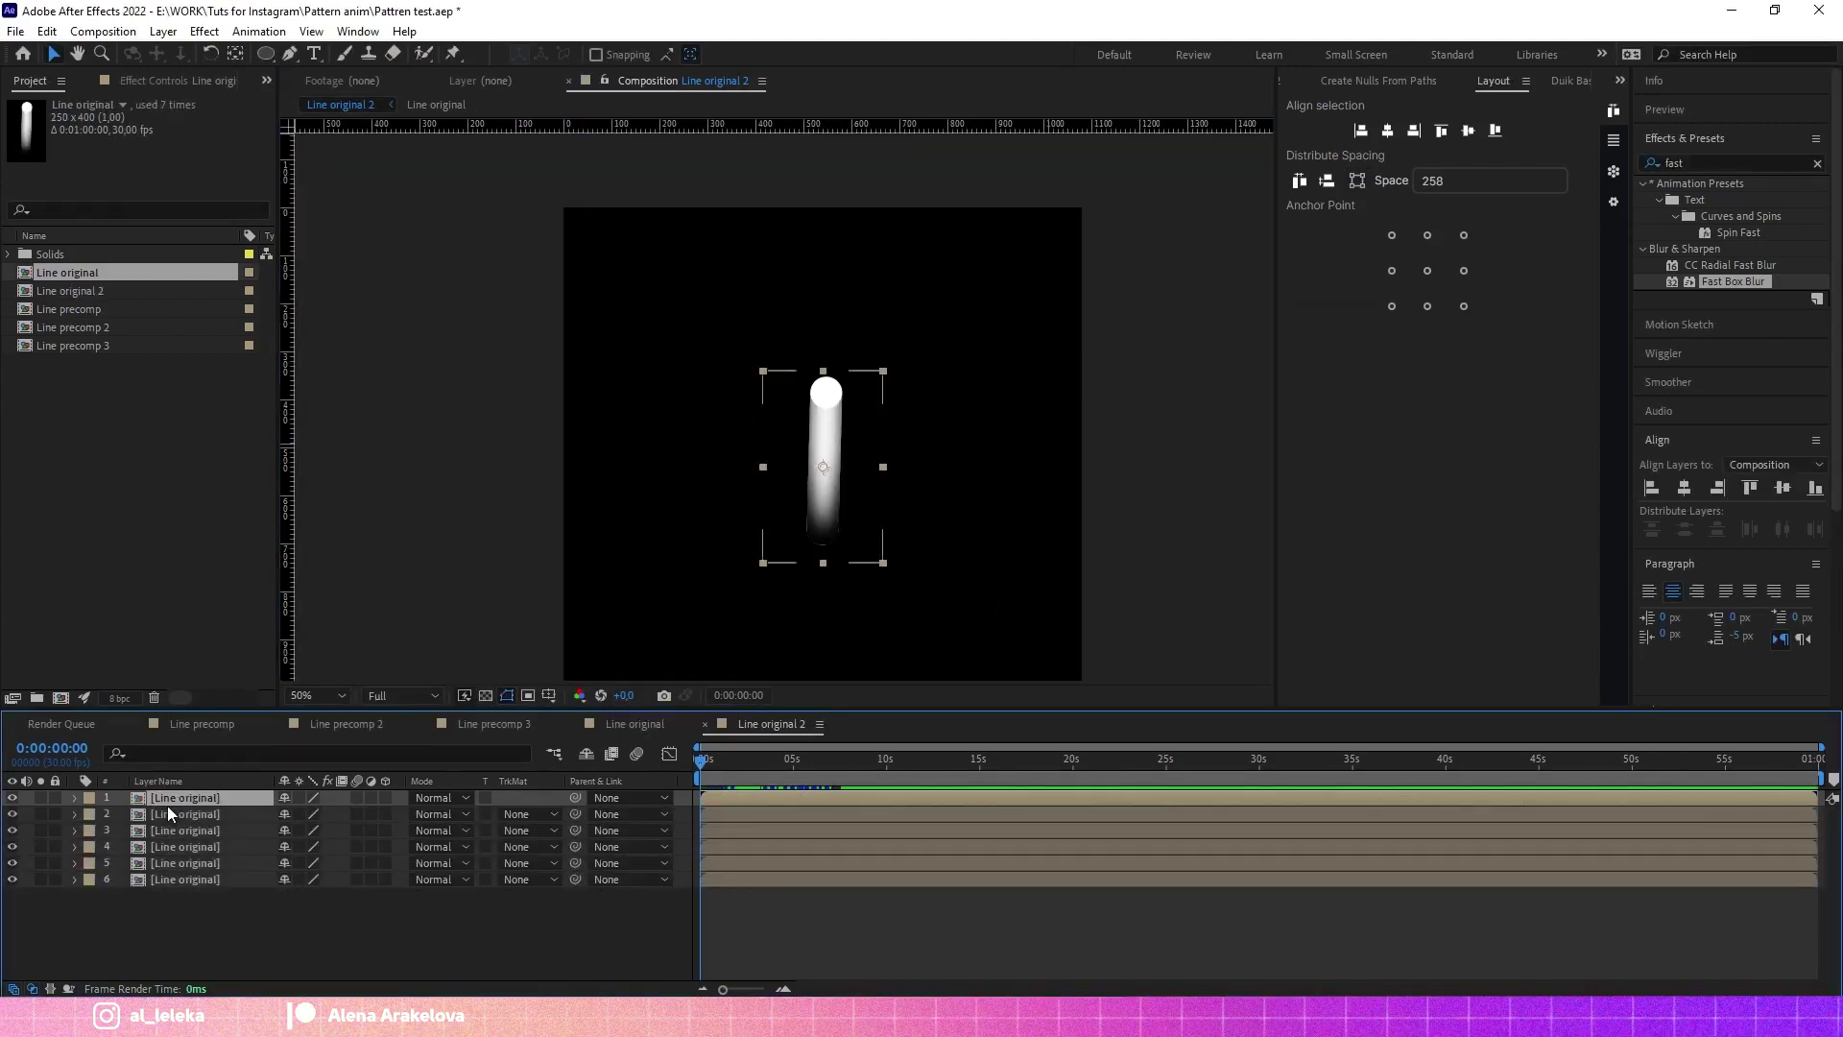
pyautogui.hotkey('ctrl', 'd')
pyautogui.hotkey('ctrl', 'd')
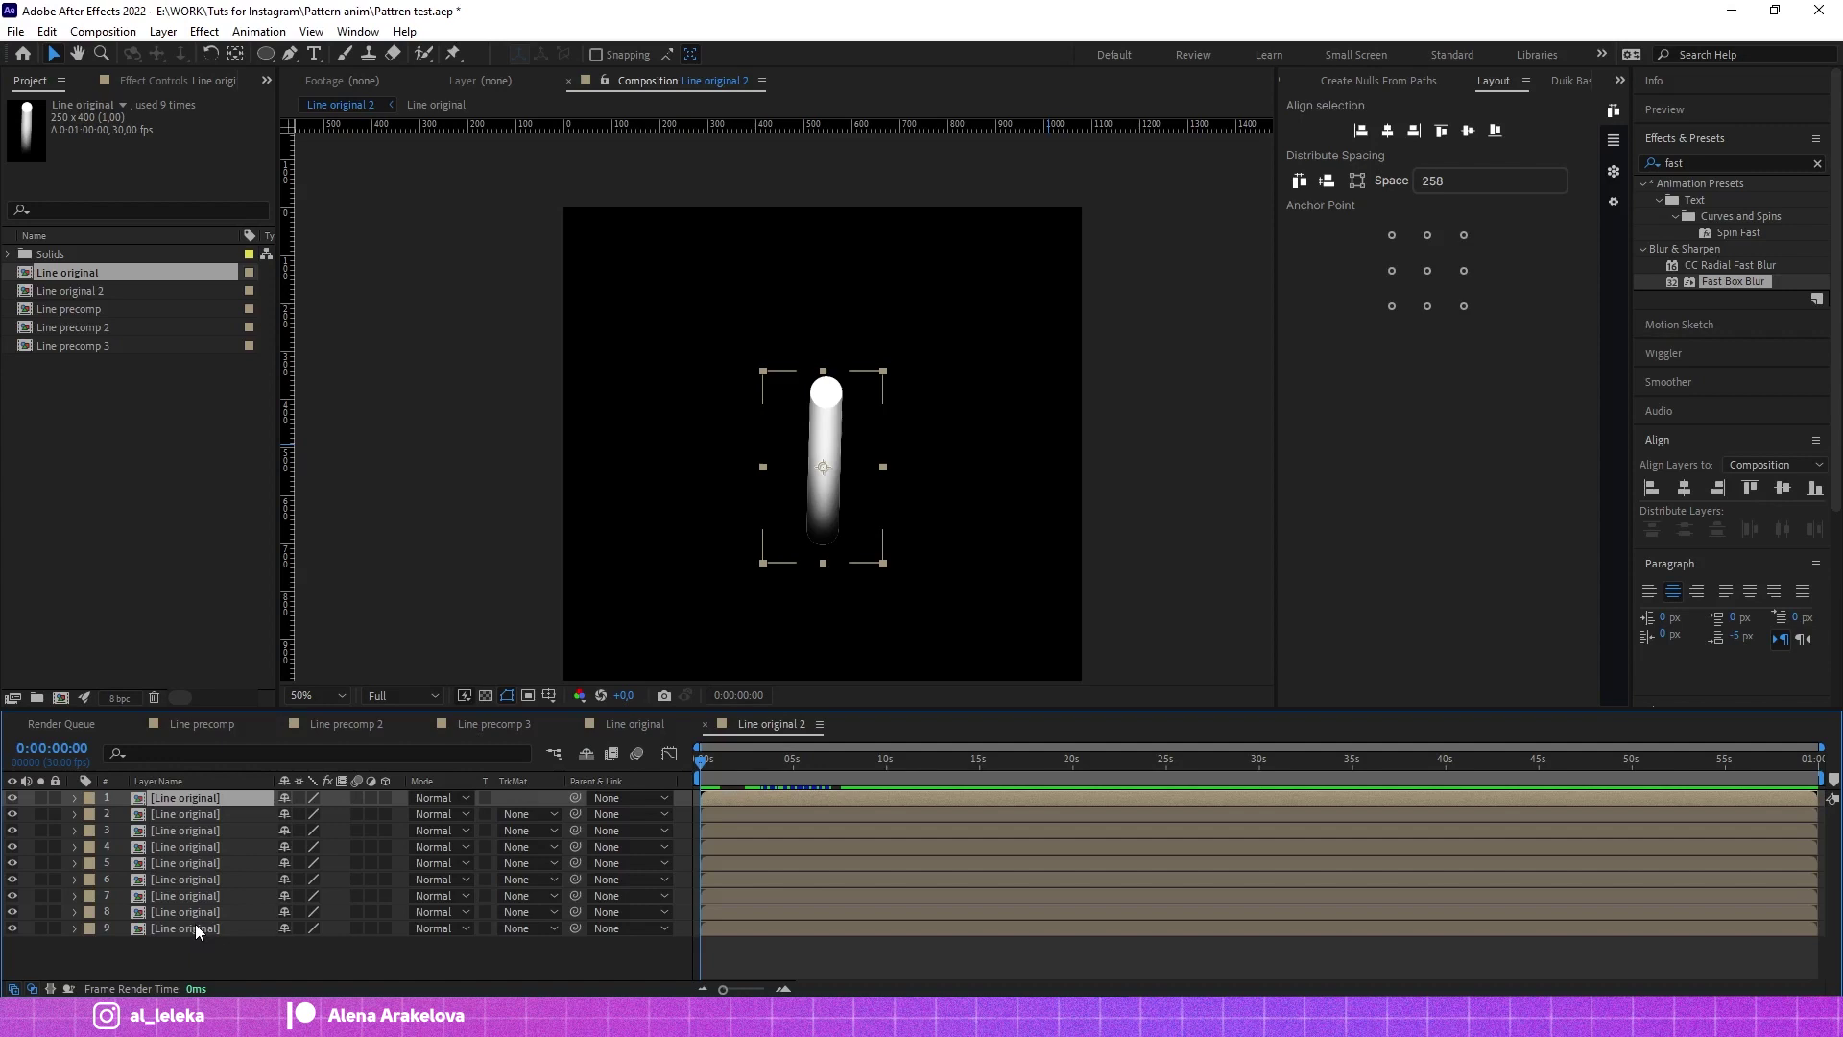
pyautogui.keyDown('shift'); pyautogui.click(197, 925); pyautogui.keyUp('shift')
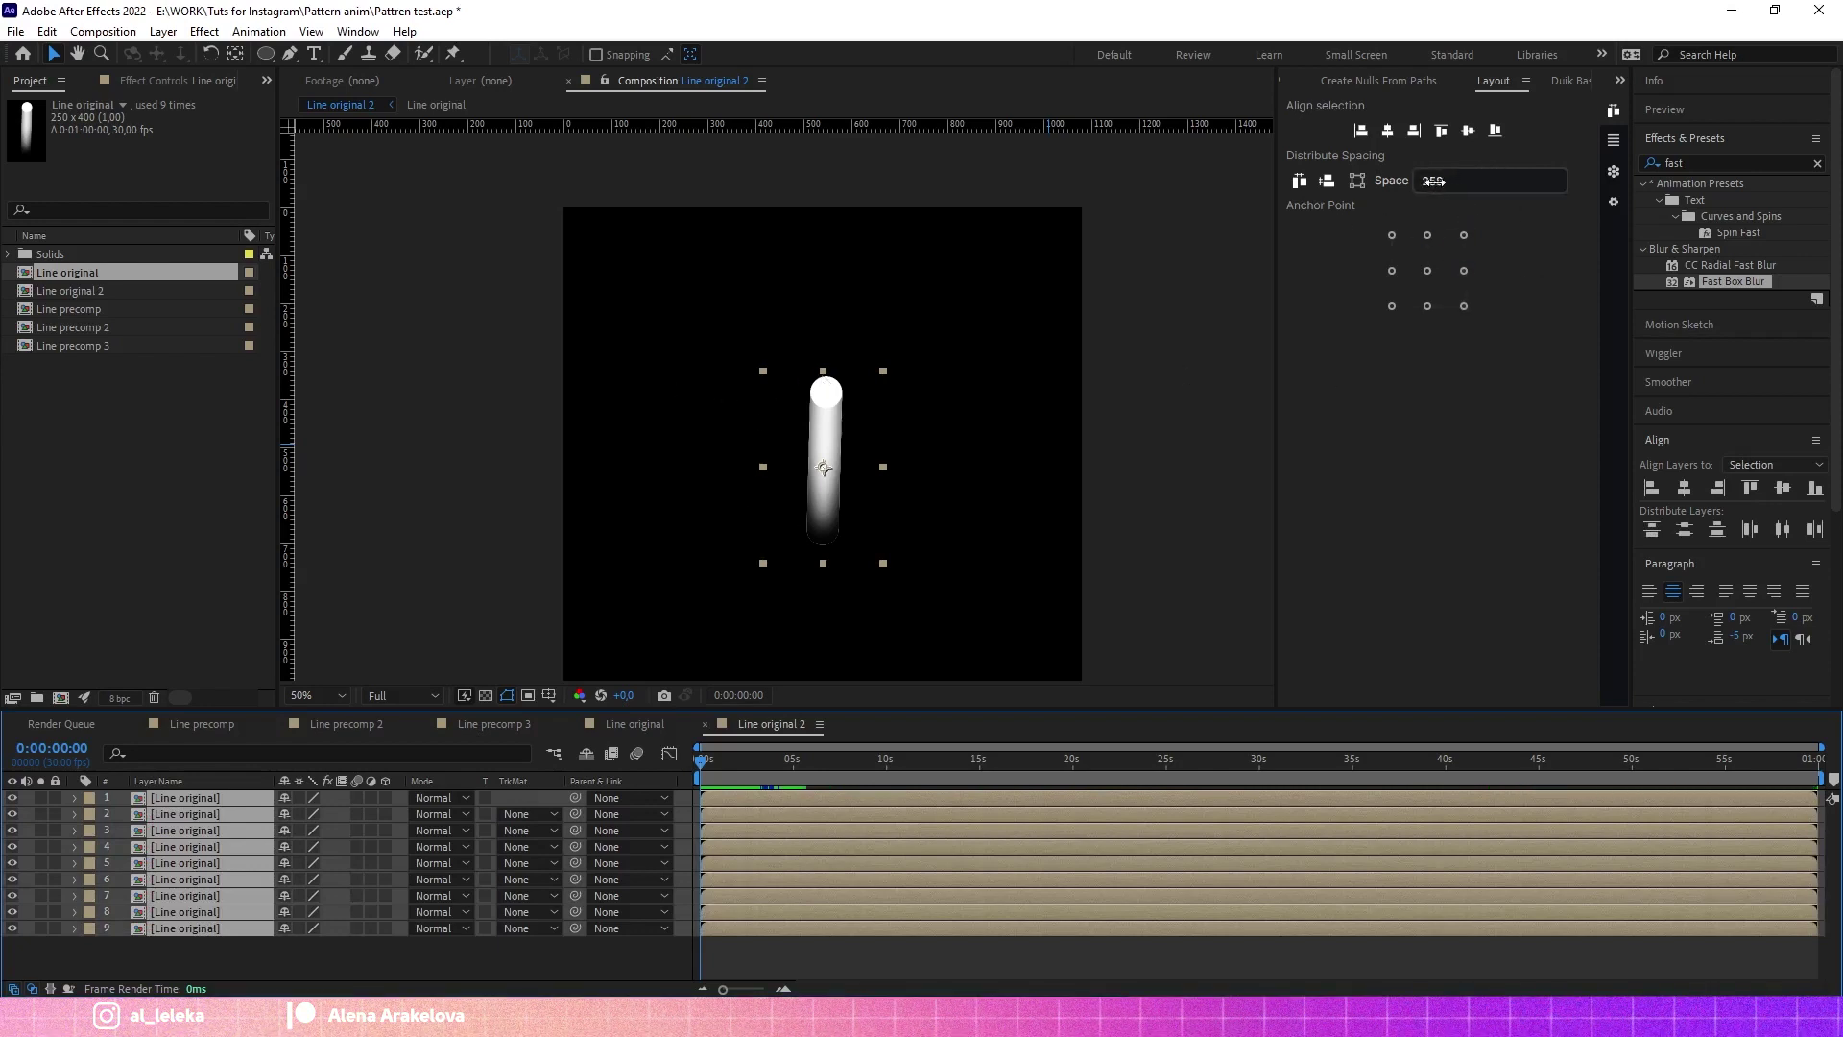
# Step: Distribute the nine selected line layers horizontally with a spacing of 90
pyautogui.moveTo(1496, 184); pyautogui.dragTo(1387, 186)
pyautogui.moveTo(1267, 220); pyautogui.dragTo(1260, 229)
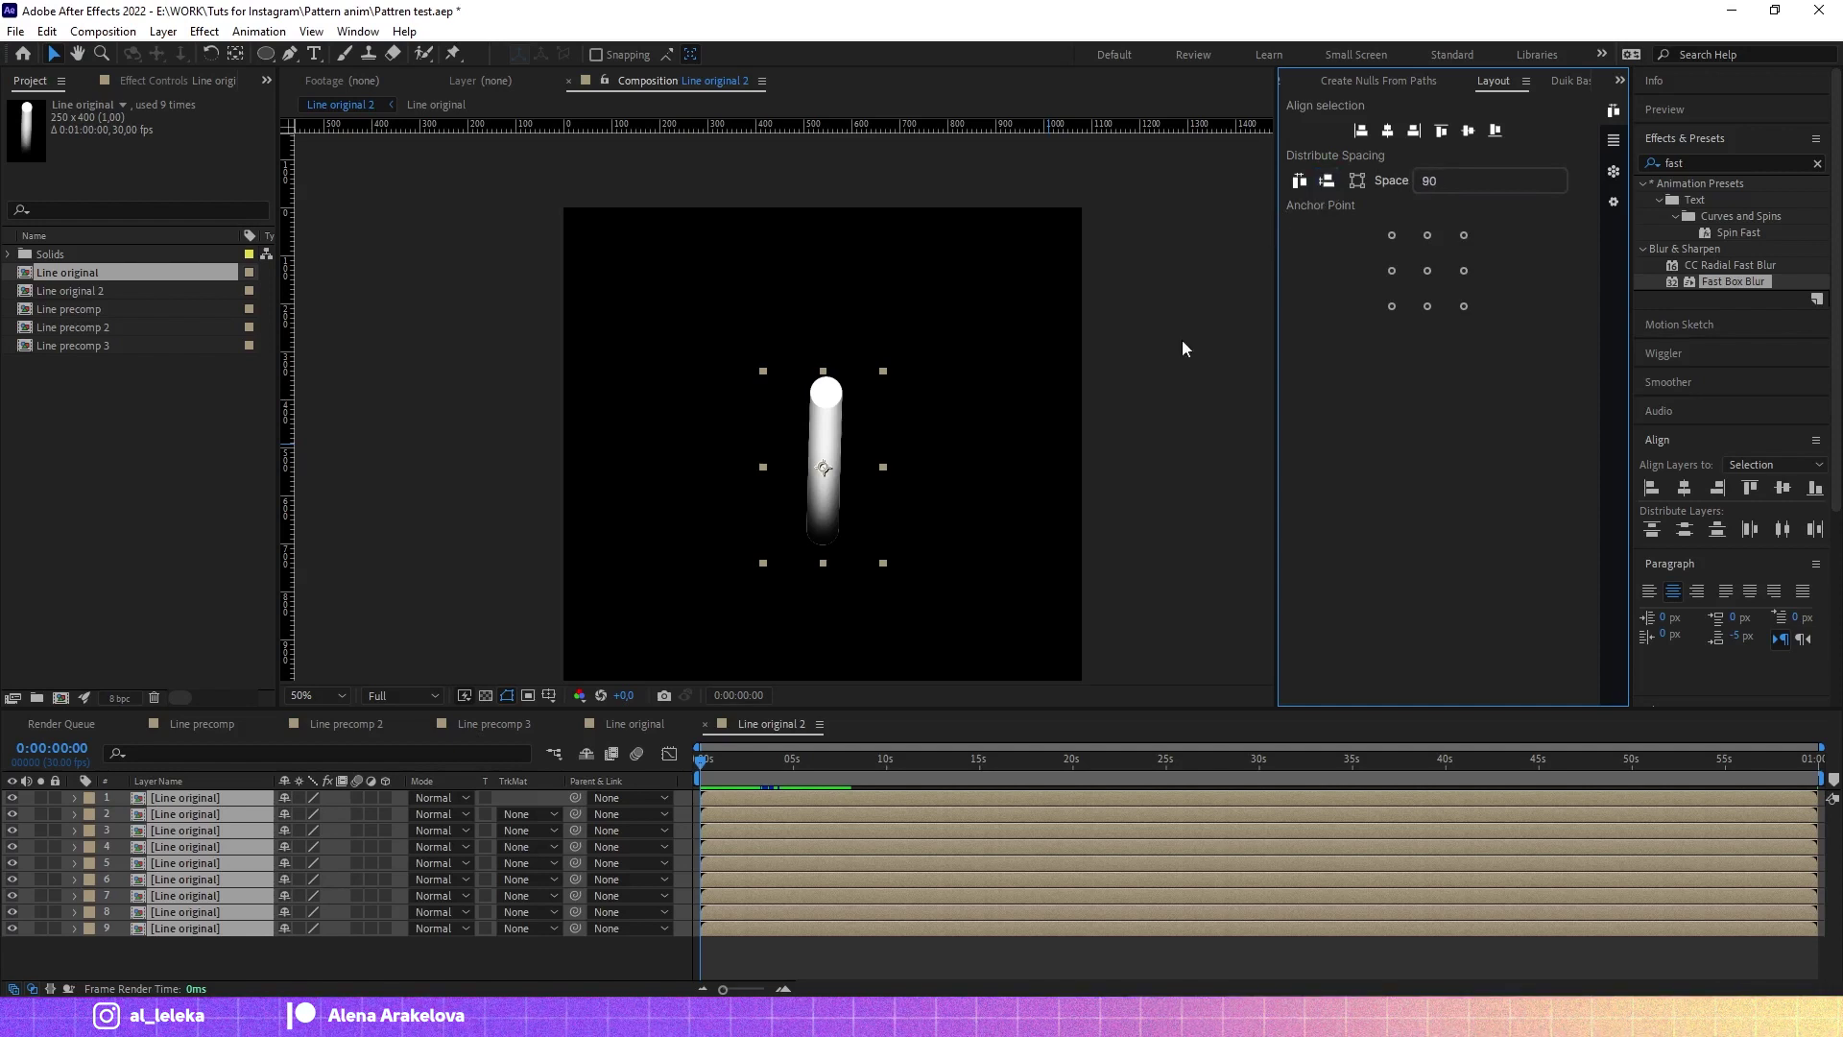
pyautogui.click(1299, 182)
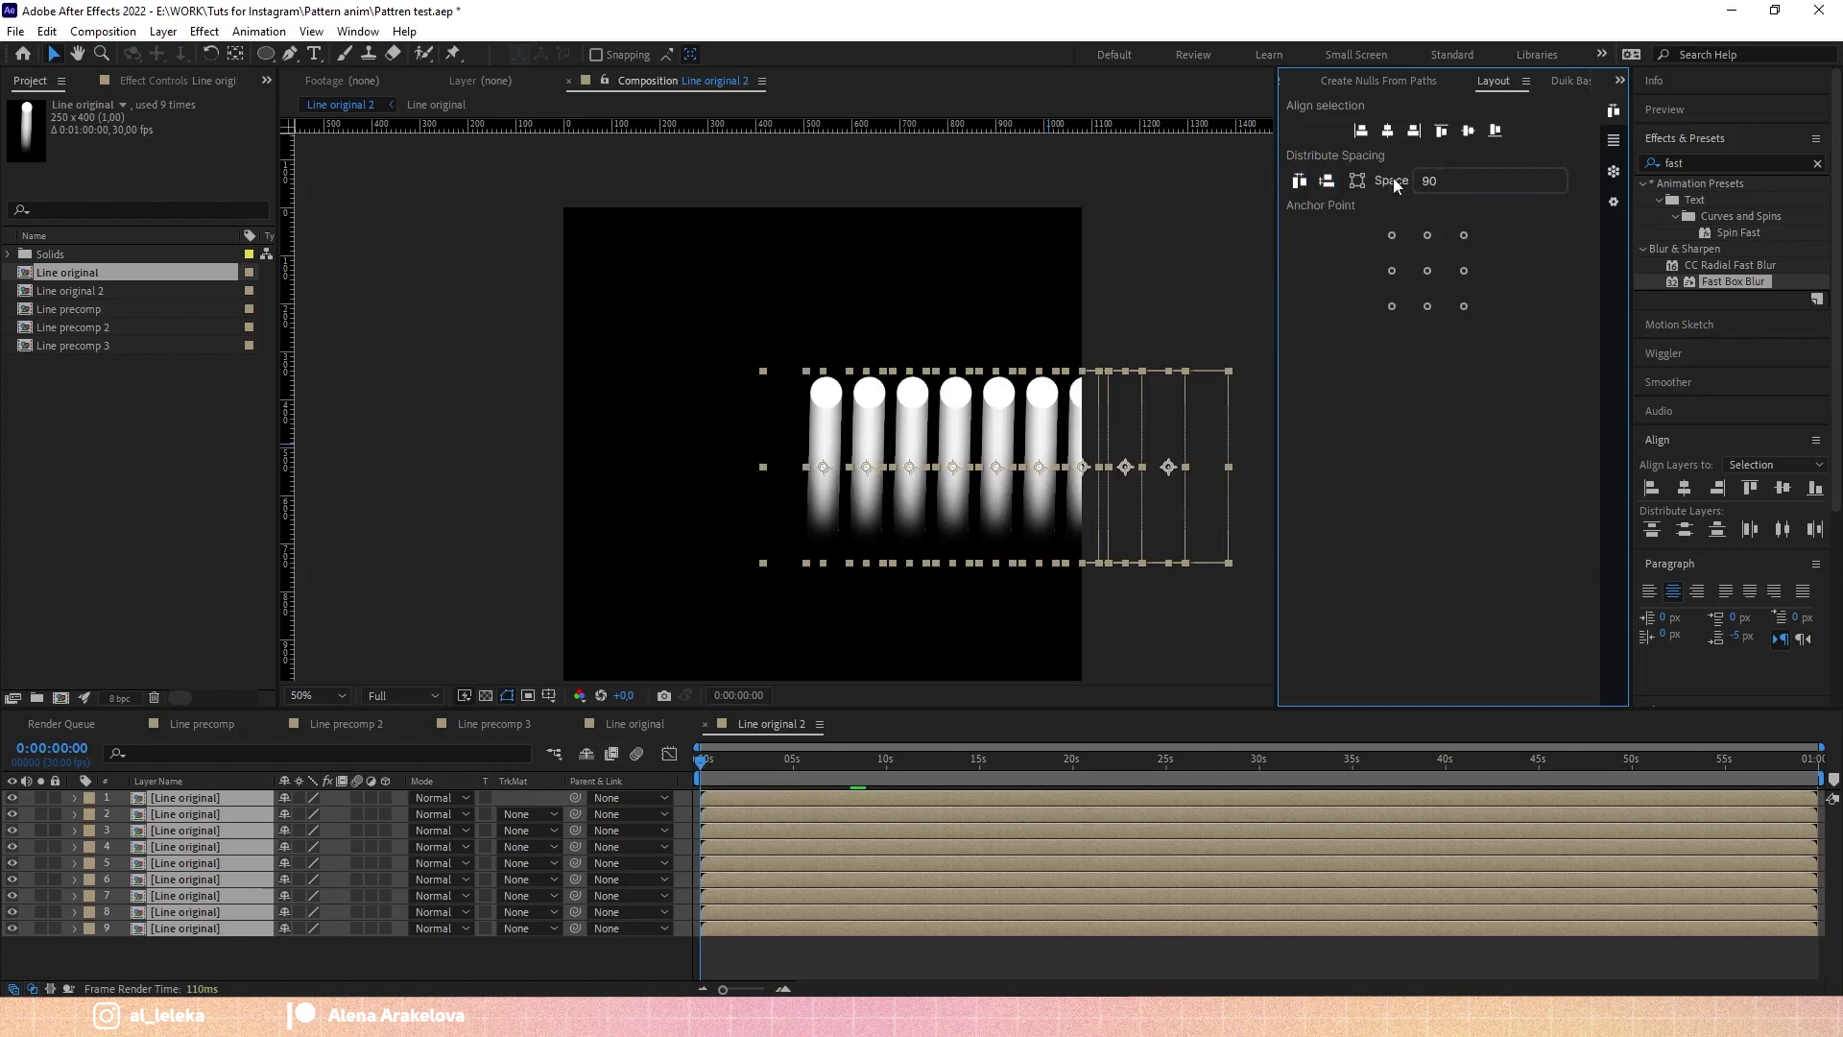
# Step: Distribute the nine line layers horizontally with a spacing of 107 and centre the row in the composition
pyautogui.moveTo(1433, 186); pyautogui.dragTo(1447, 187)
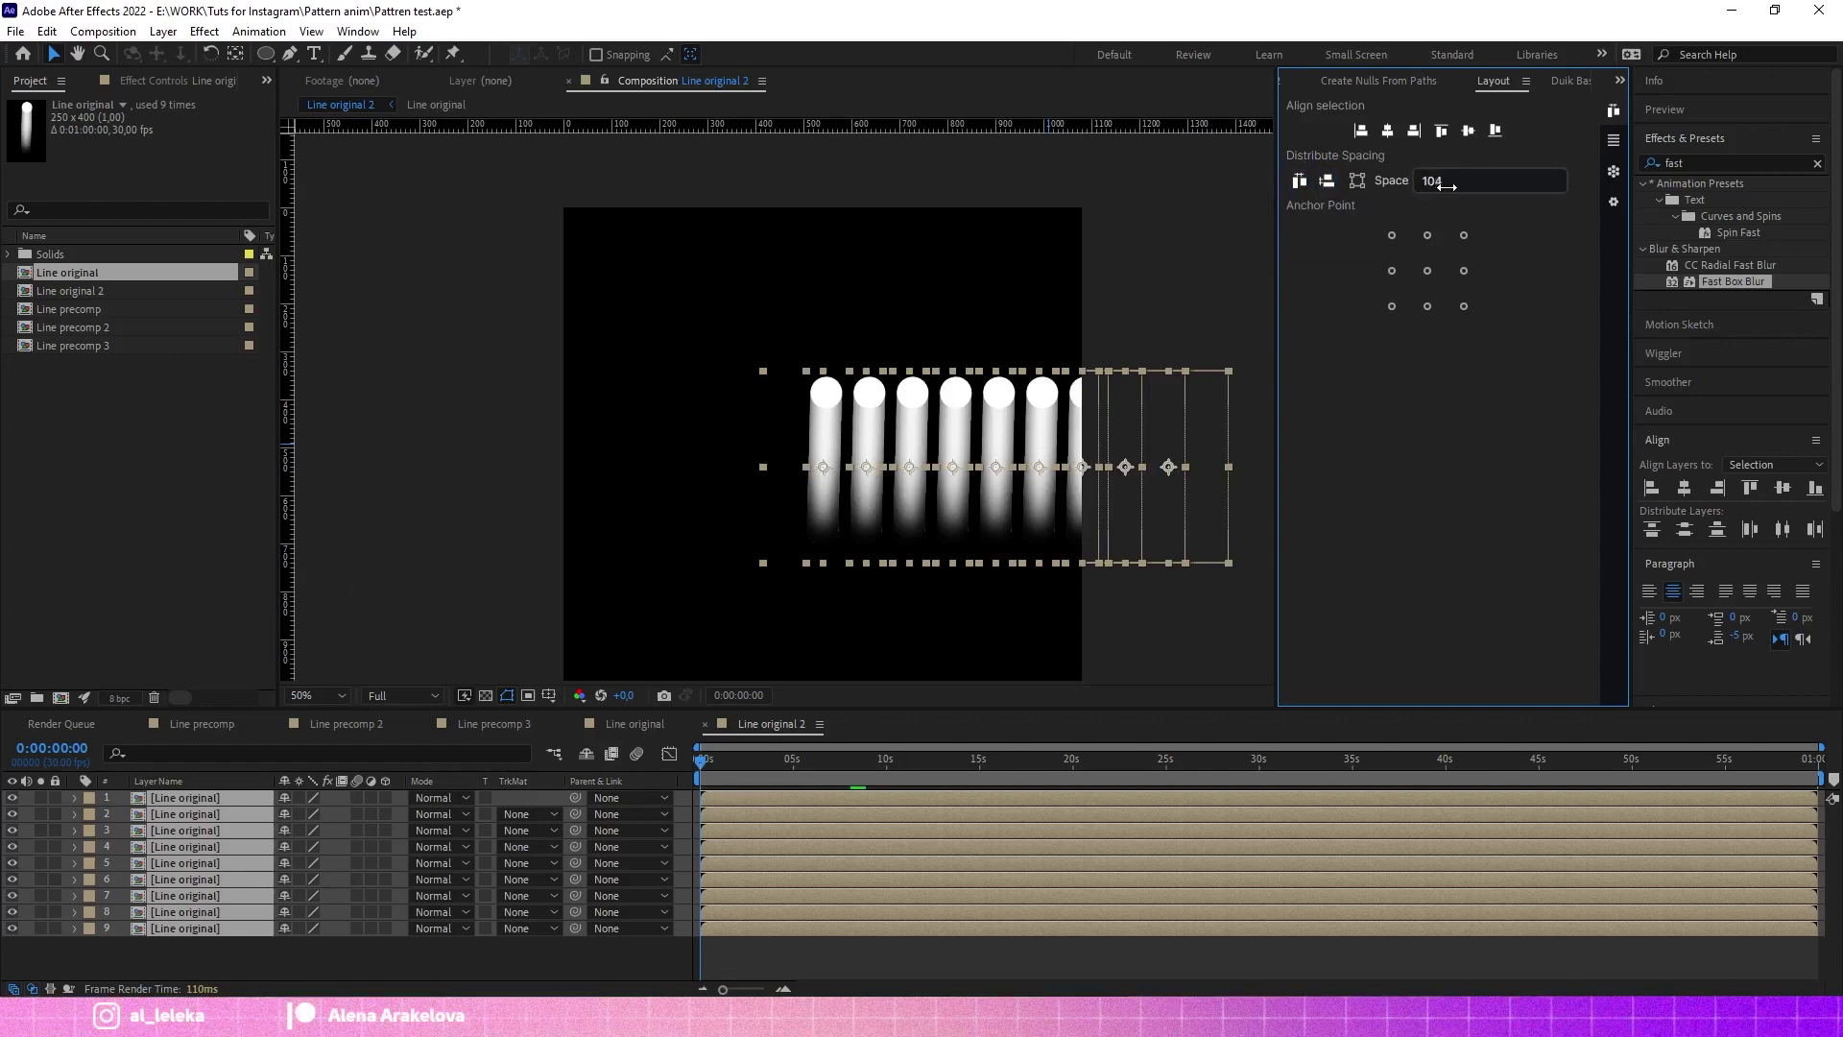
pyautogui.click(1298, 185)
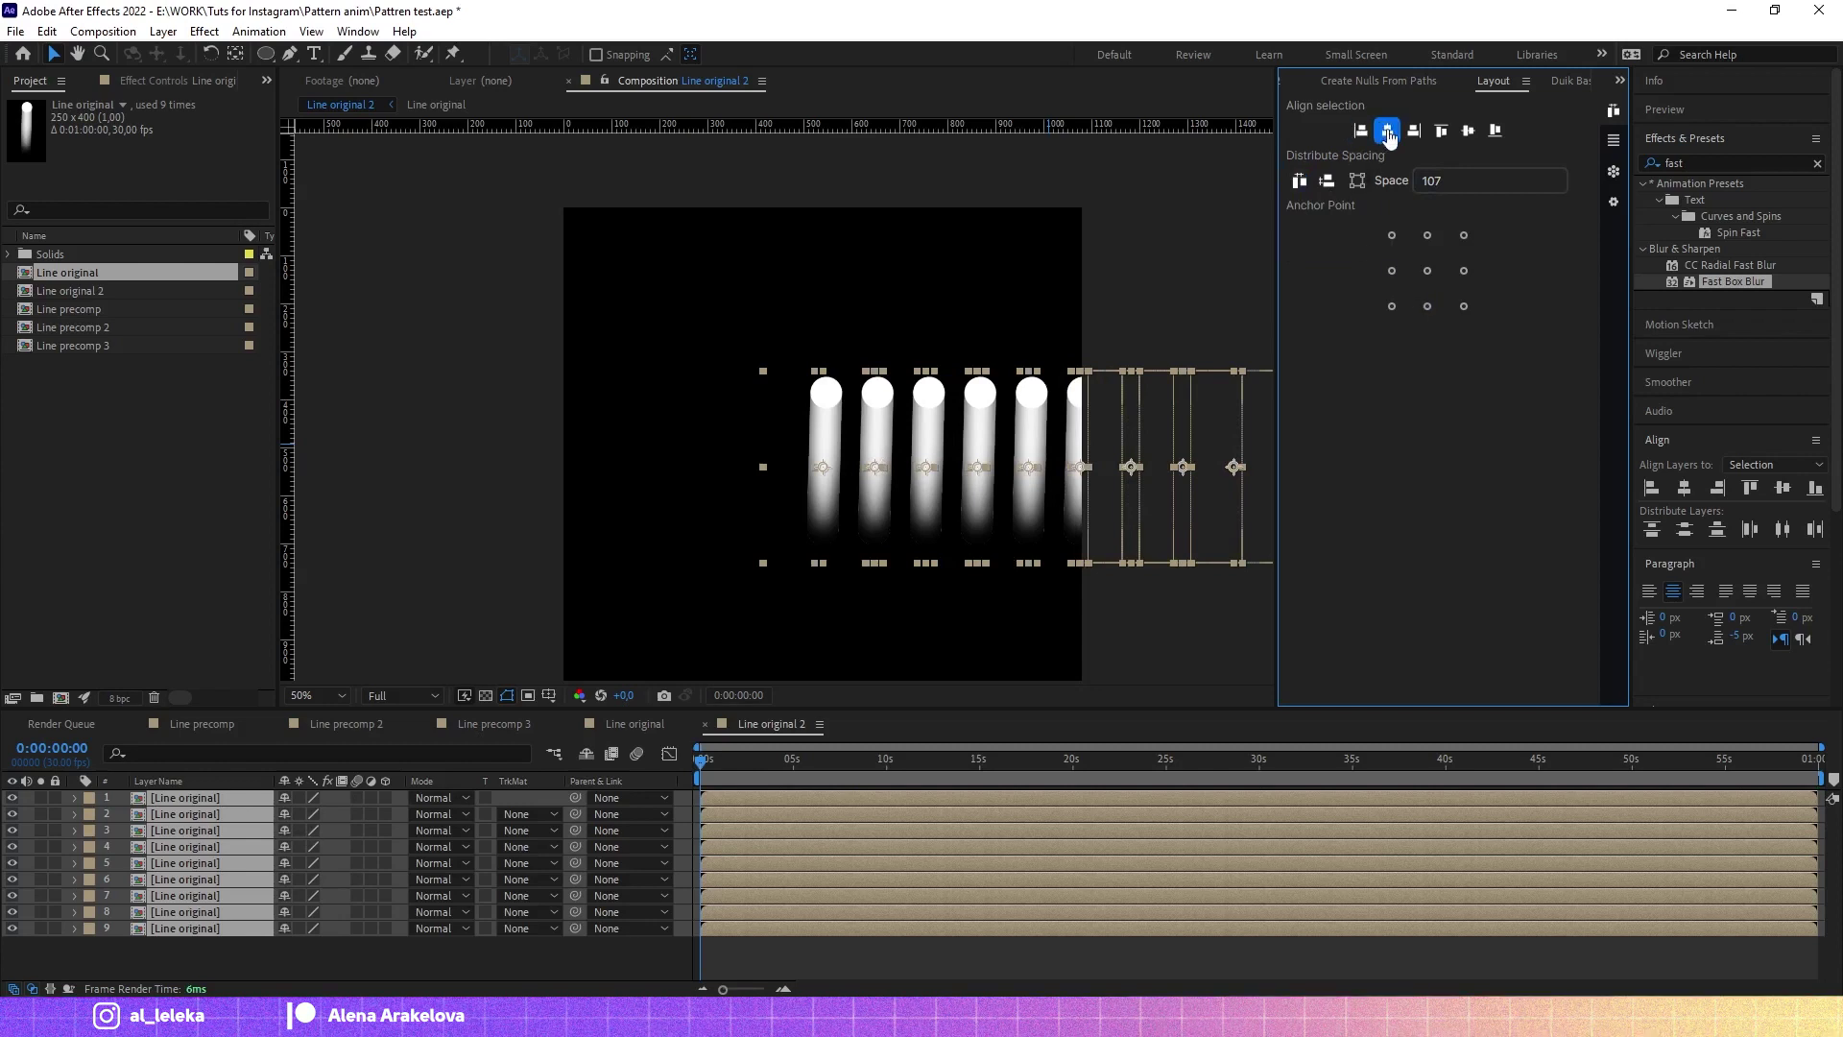
pyautogui.click(1467, 131)
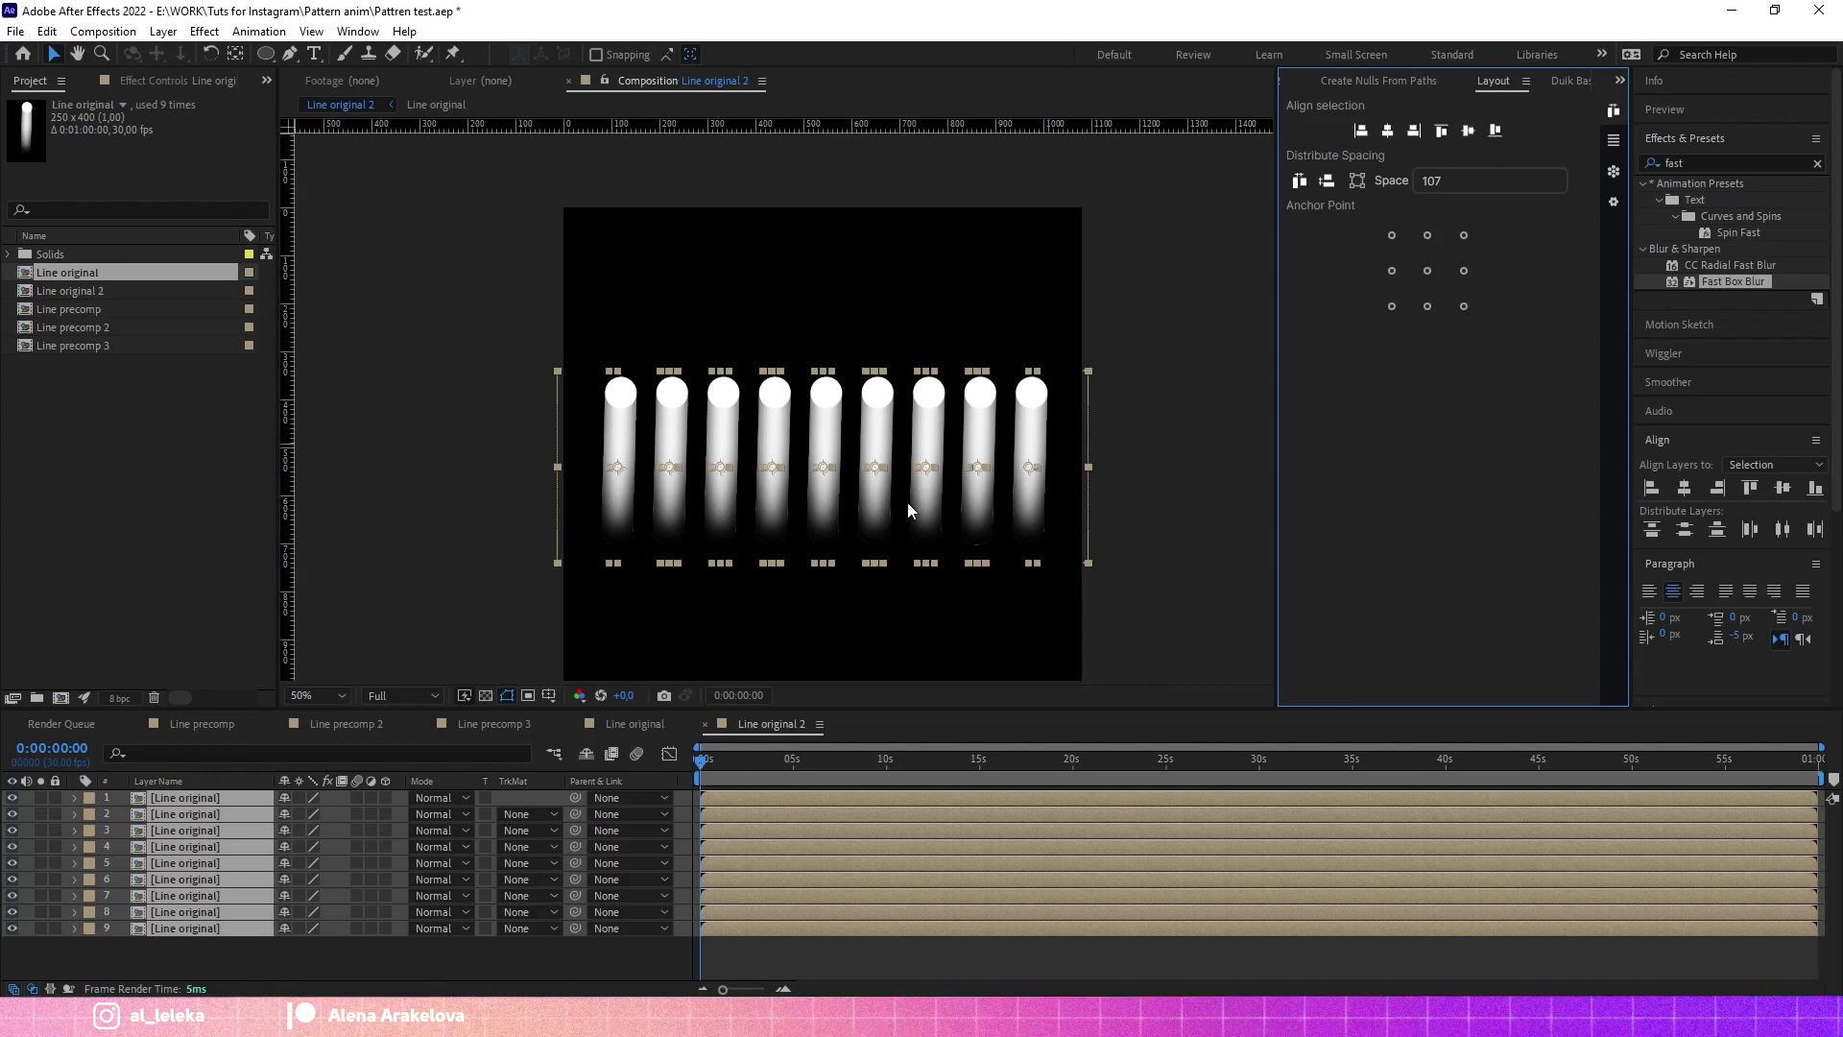
# Step: Give the nine line layers a Green label and move the row up to the upper part of the composition
pyautogui.click(89, 798)
pyautogui.click(132, 617)
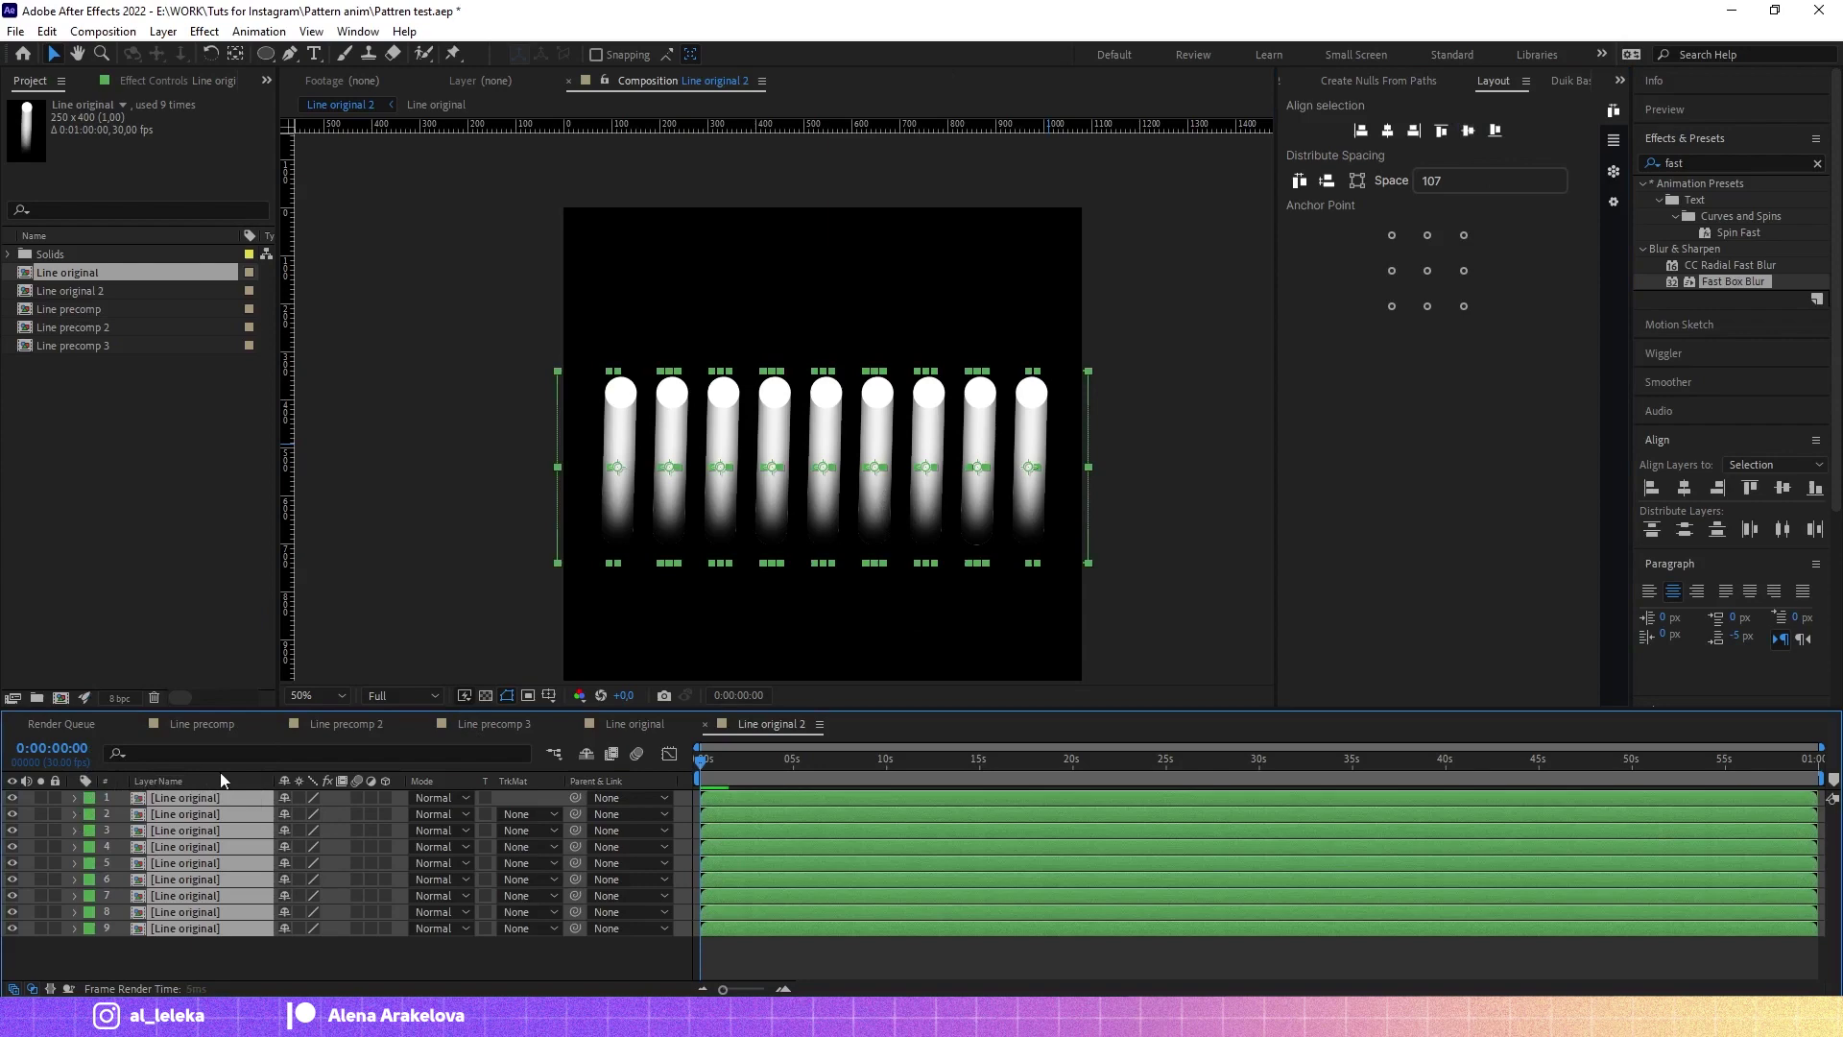
pyautogui.moveTo(823, 464); pyautogui.dragTo(822, 381)
# Step: Duplicate the green row, stack the copies above the originals, label them Purple and move them down as a second row
pyautogui.hotkey('ctrl', 'd')
pyautogui.moveTo(173, 826); pyautogui.dragTo(181, 806)
pyautogui.click(88, 797)
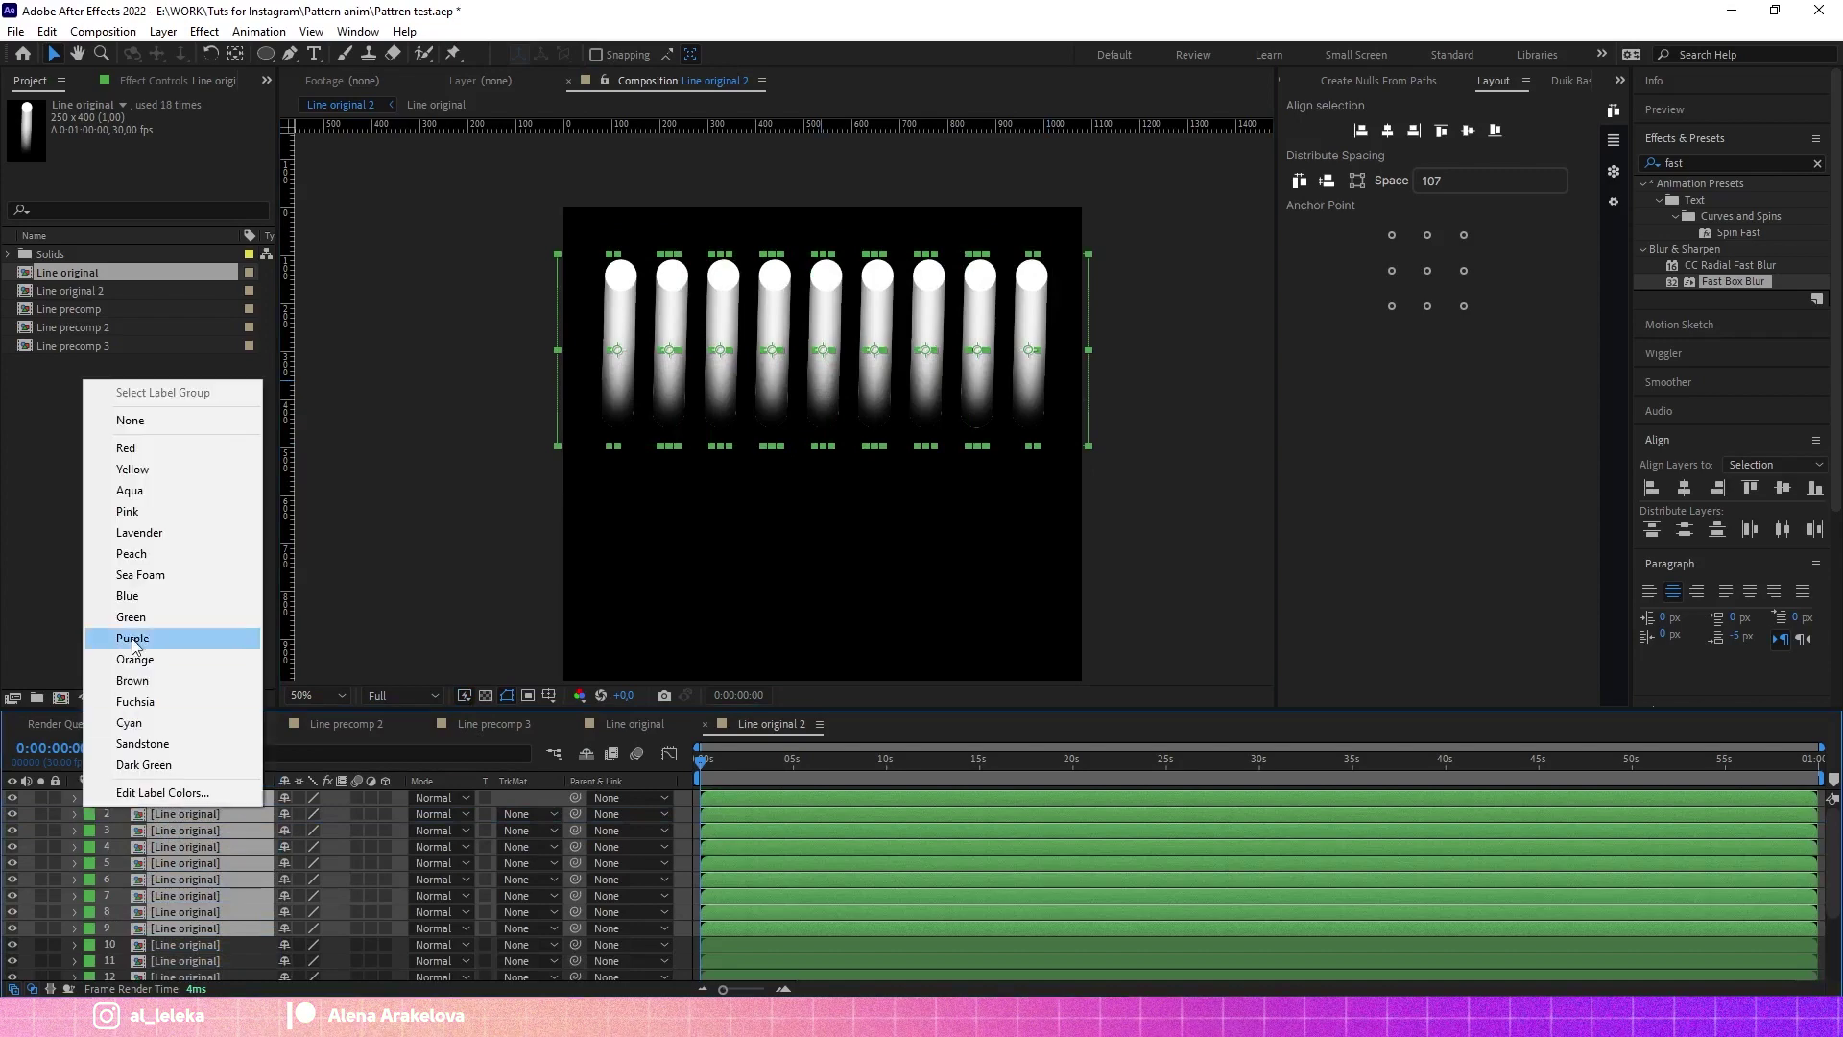
pyautogui.click(130, 637)
pyautogui.moveTo(677, 399); pyautogui.dragTo(670, 487)
# Step: Duplicate the purple row, label the copies Brown and move them down as a third row
pyautogui.click(200, 793)
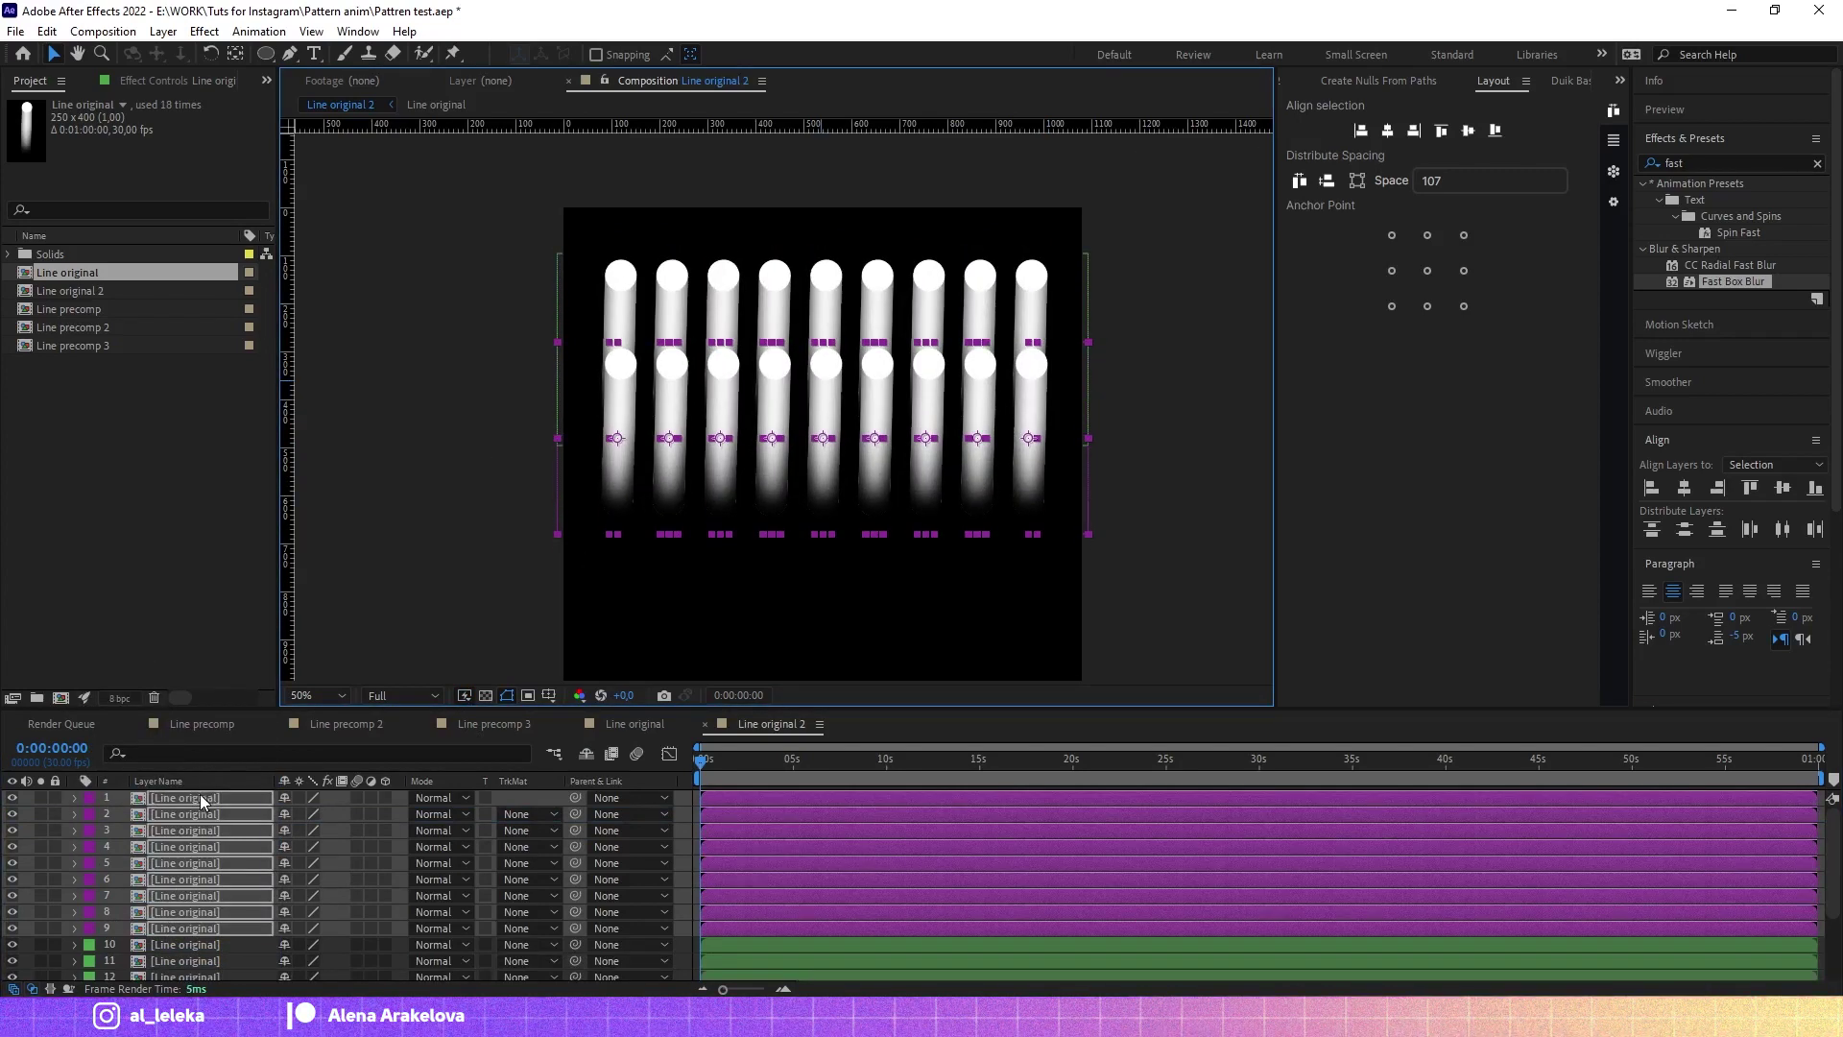
pyautogui.hotkey('ctrl', 'd')
pyautogui.click(101, 826)
pyautogui.click(149, 678)
pyautogui.moveTo(823, 452); pyautogui.dragTo(824, 557)
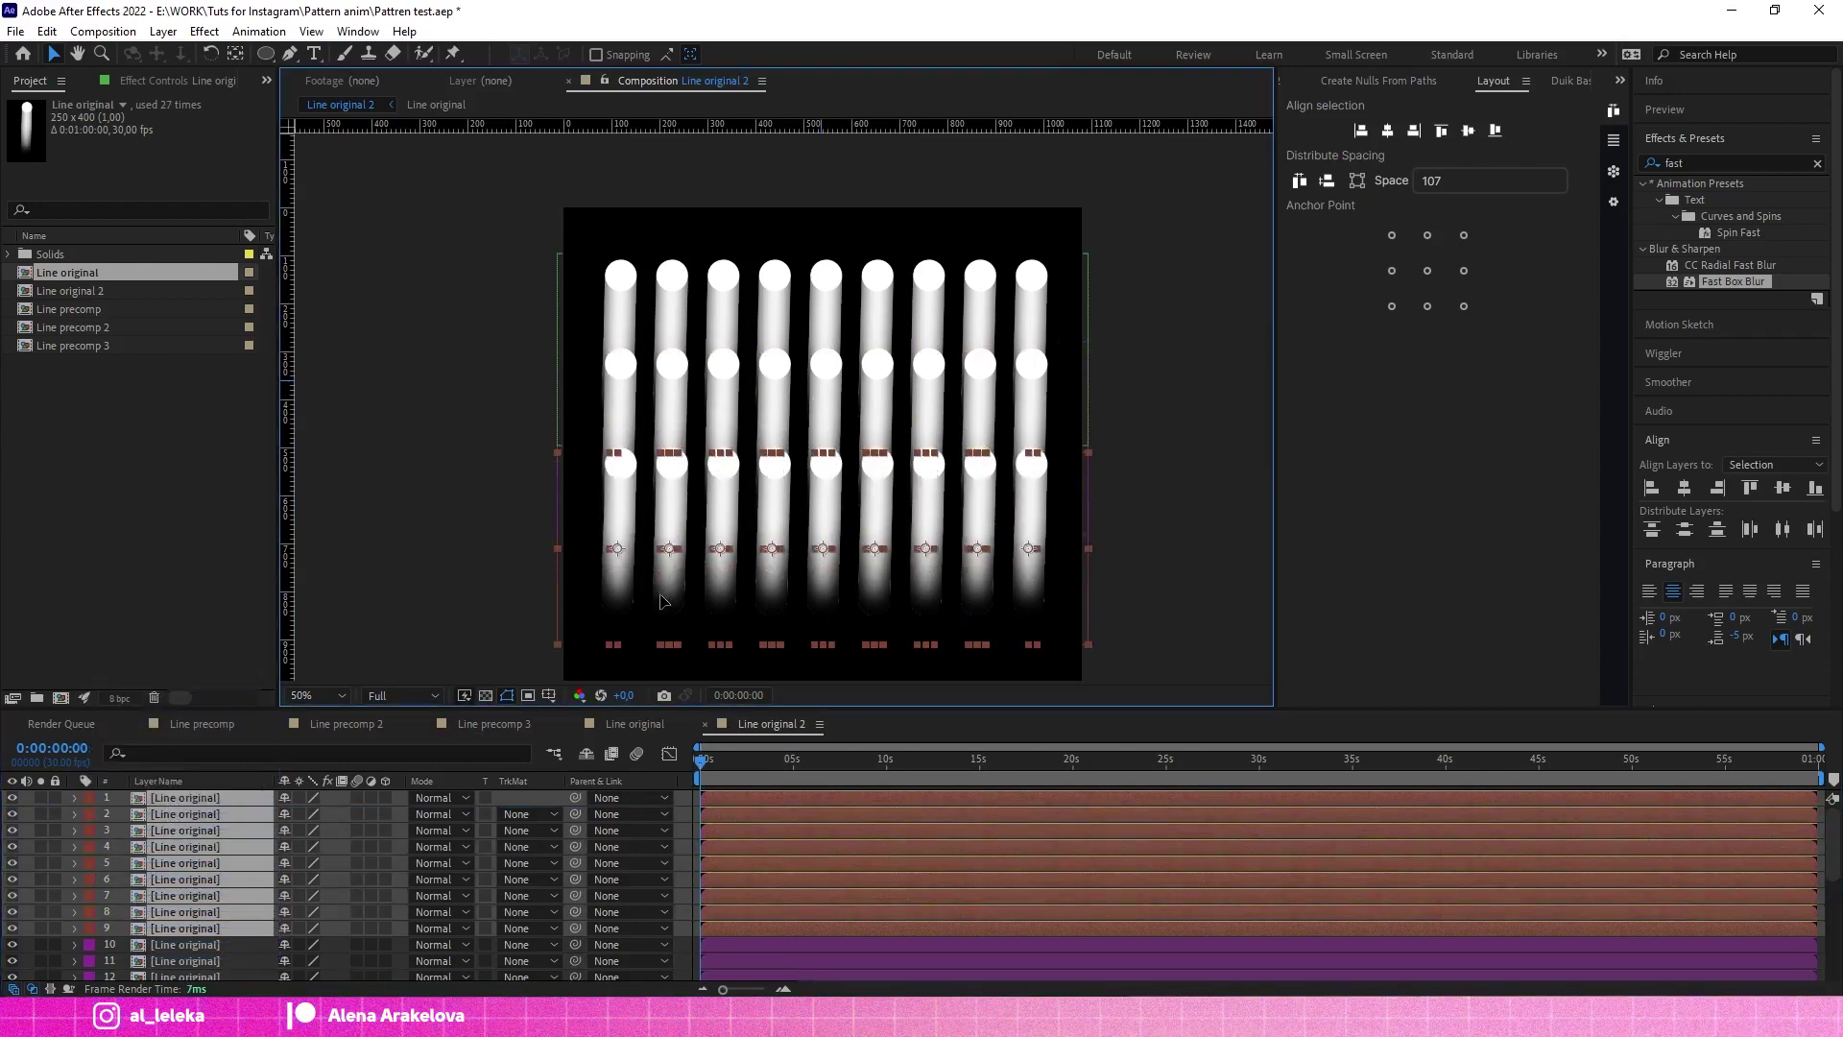
# Step: Duplicate the brown row, label the copies Fuchsia, stack them above the brown layers and move them down as a fourth row
pyautogui.hotkey('ctrl', 'd')
pyautogui.click(90, 831)
pyautogui.click(144, 753)
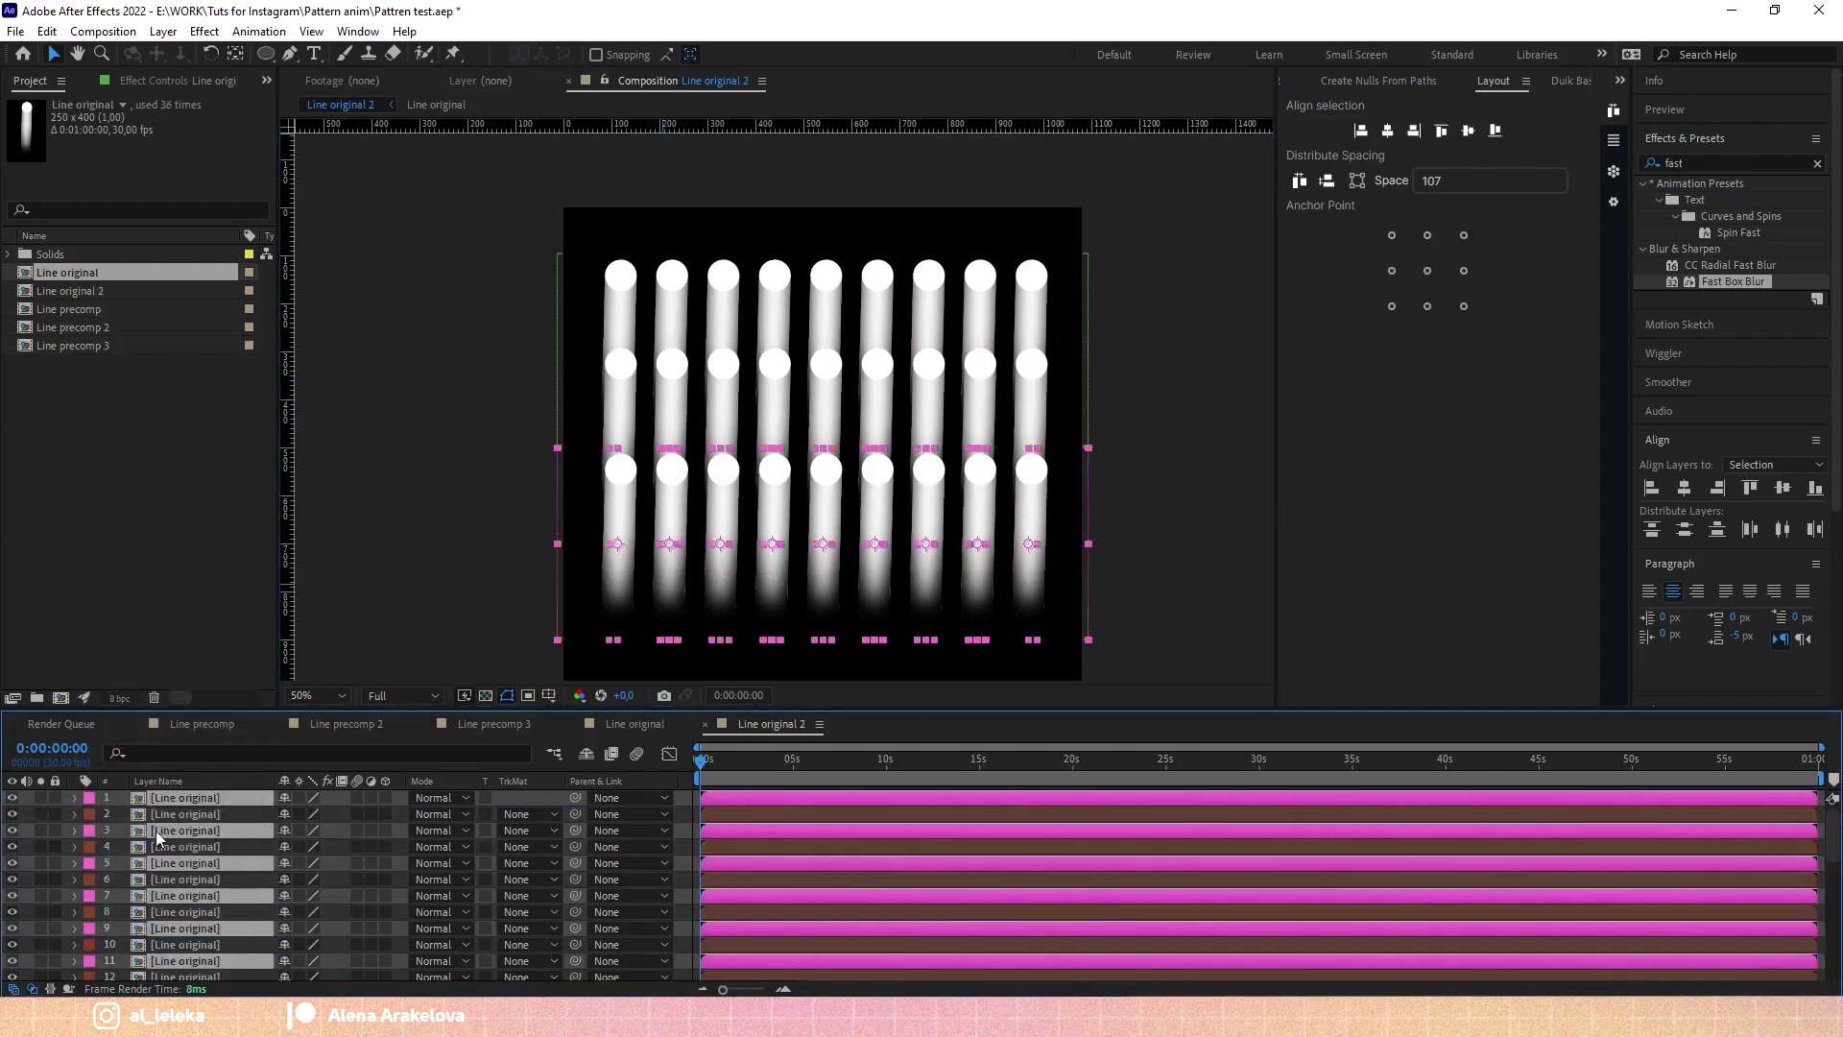
pyautogui.moveTo(155, 832); pyautogui.dragTo(177, 793)
pyautogui.moveTo(734, 493); pyautogui.dragTo(732, 569)
# Step: Duplicate the fuchsia row and give the nine new line layers an Orange label
pyautogui.hotkey('ctrl', 'd')
pyautogui.click(88, 808)
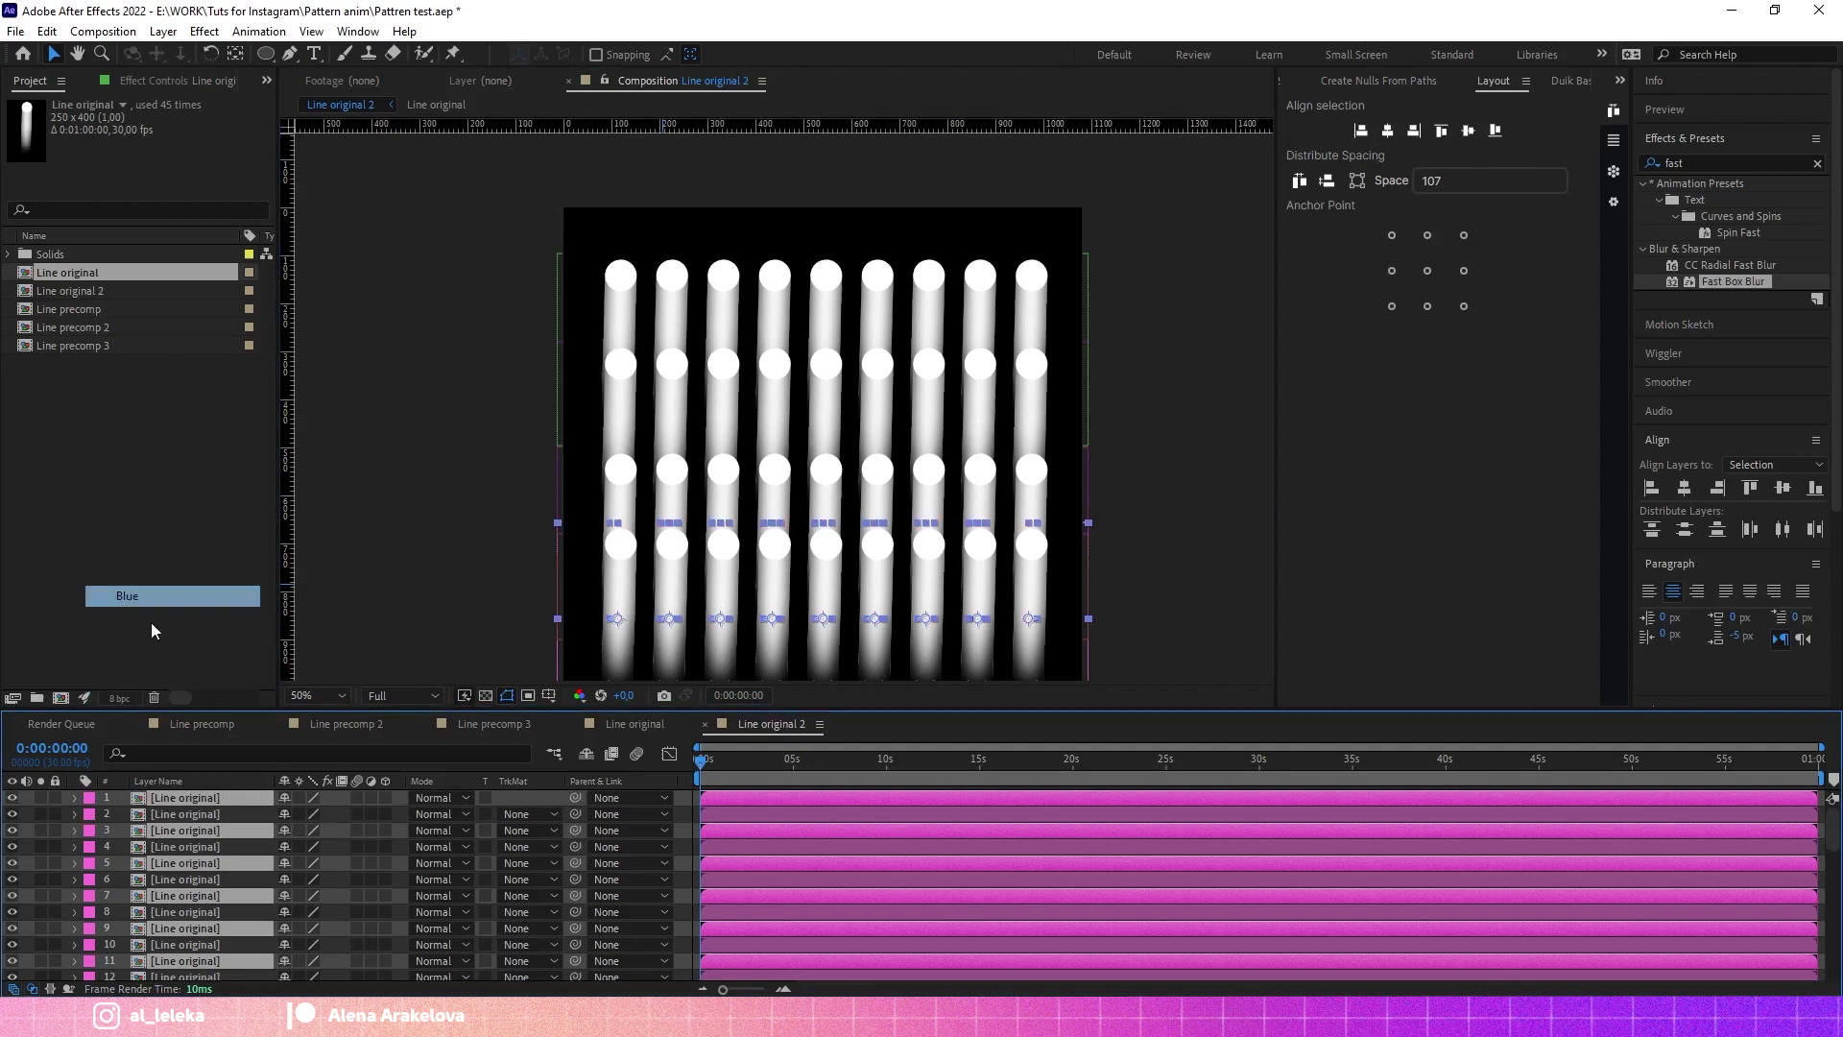
pyautogui.click(152, 622)
pyautogui.click(88, 816)
pyautogui.click(134, 687)
pyautogui.click(87, 816)
pyautogui.click(136, 661)
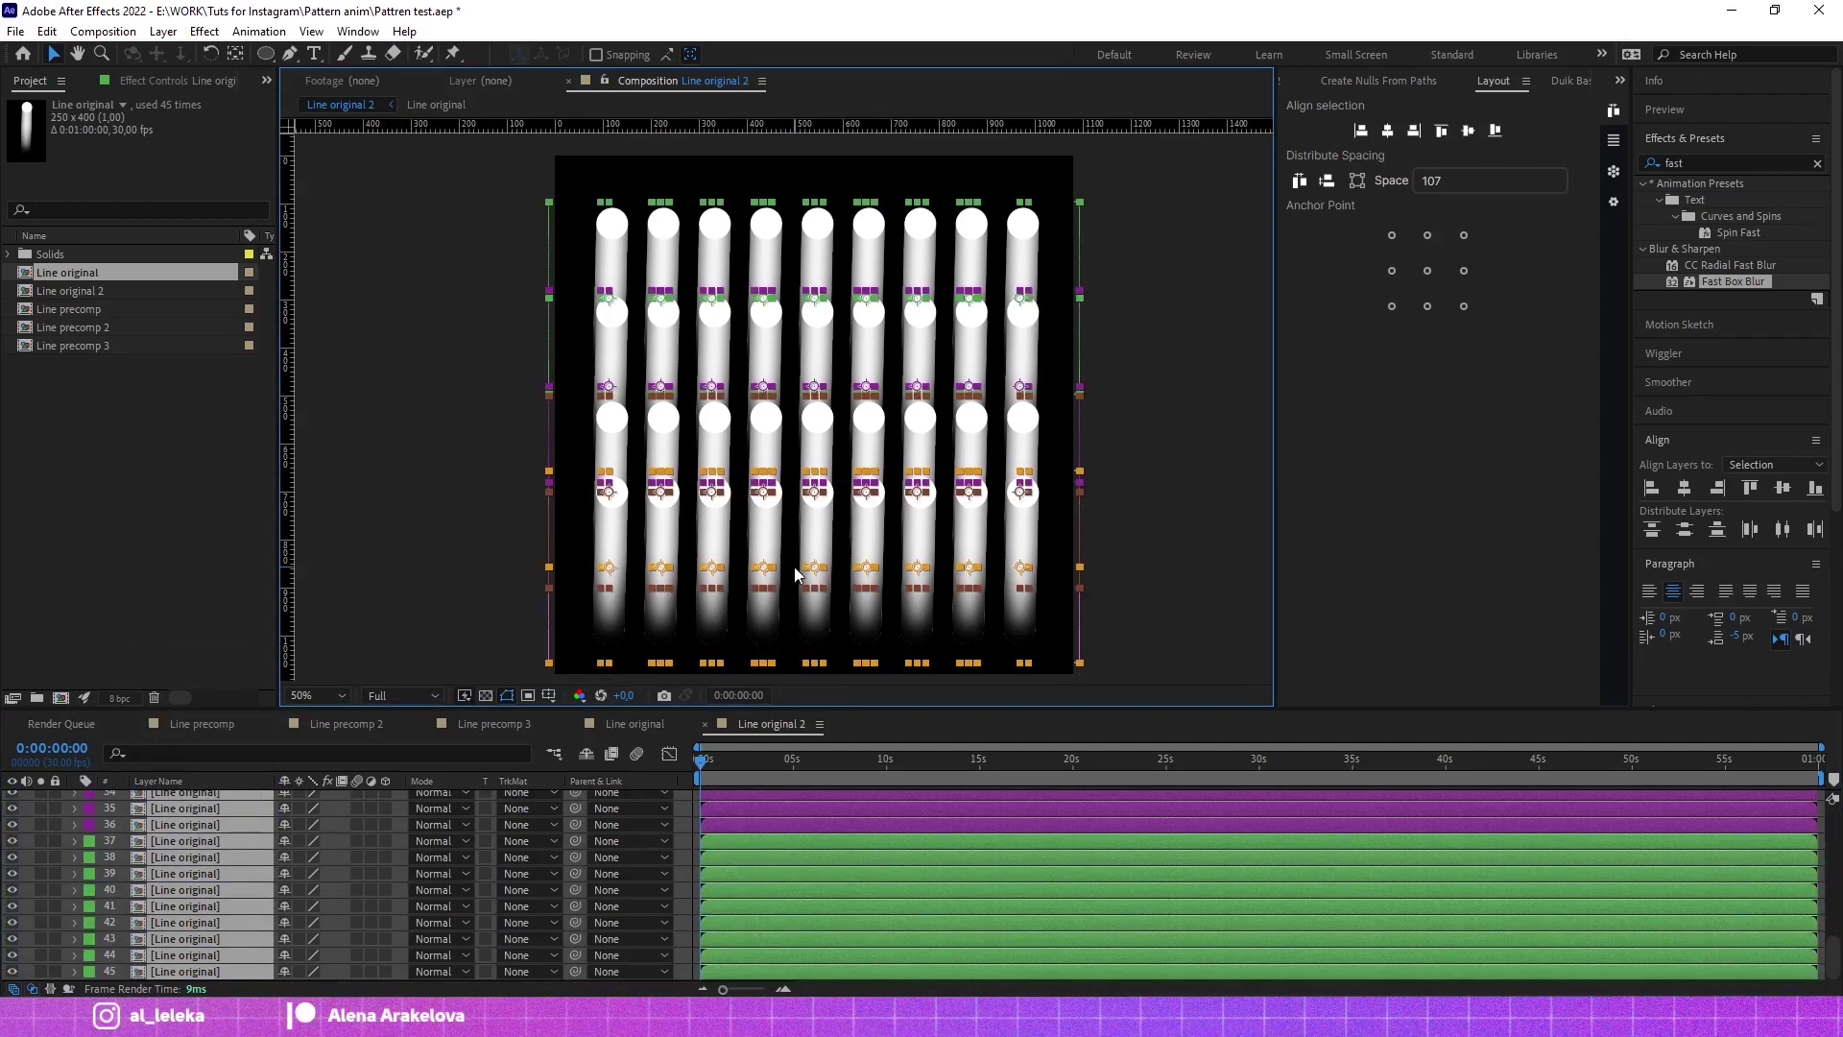
# Step: Try distributing all the line layers vertically with spacings of 395, 298, 206 and 169
pyautogui.click(1428, 235)
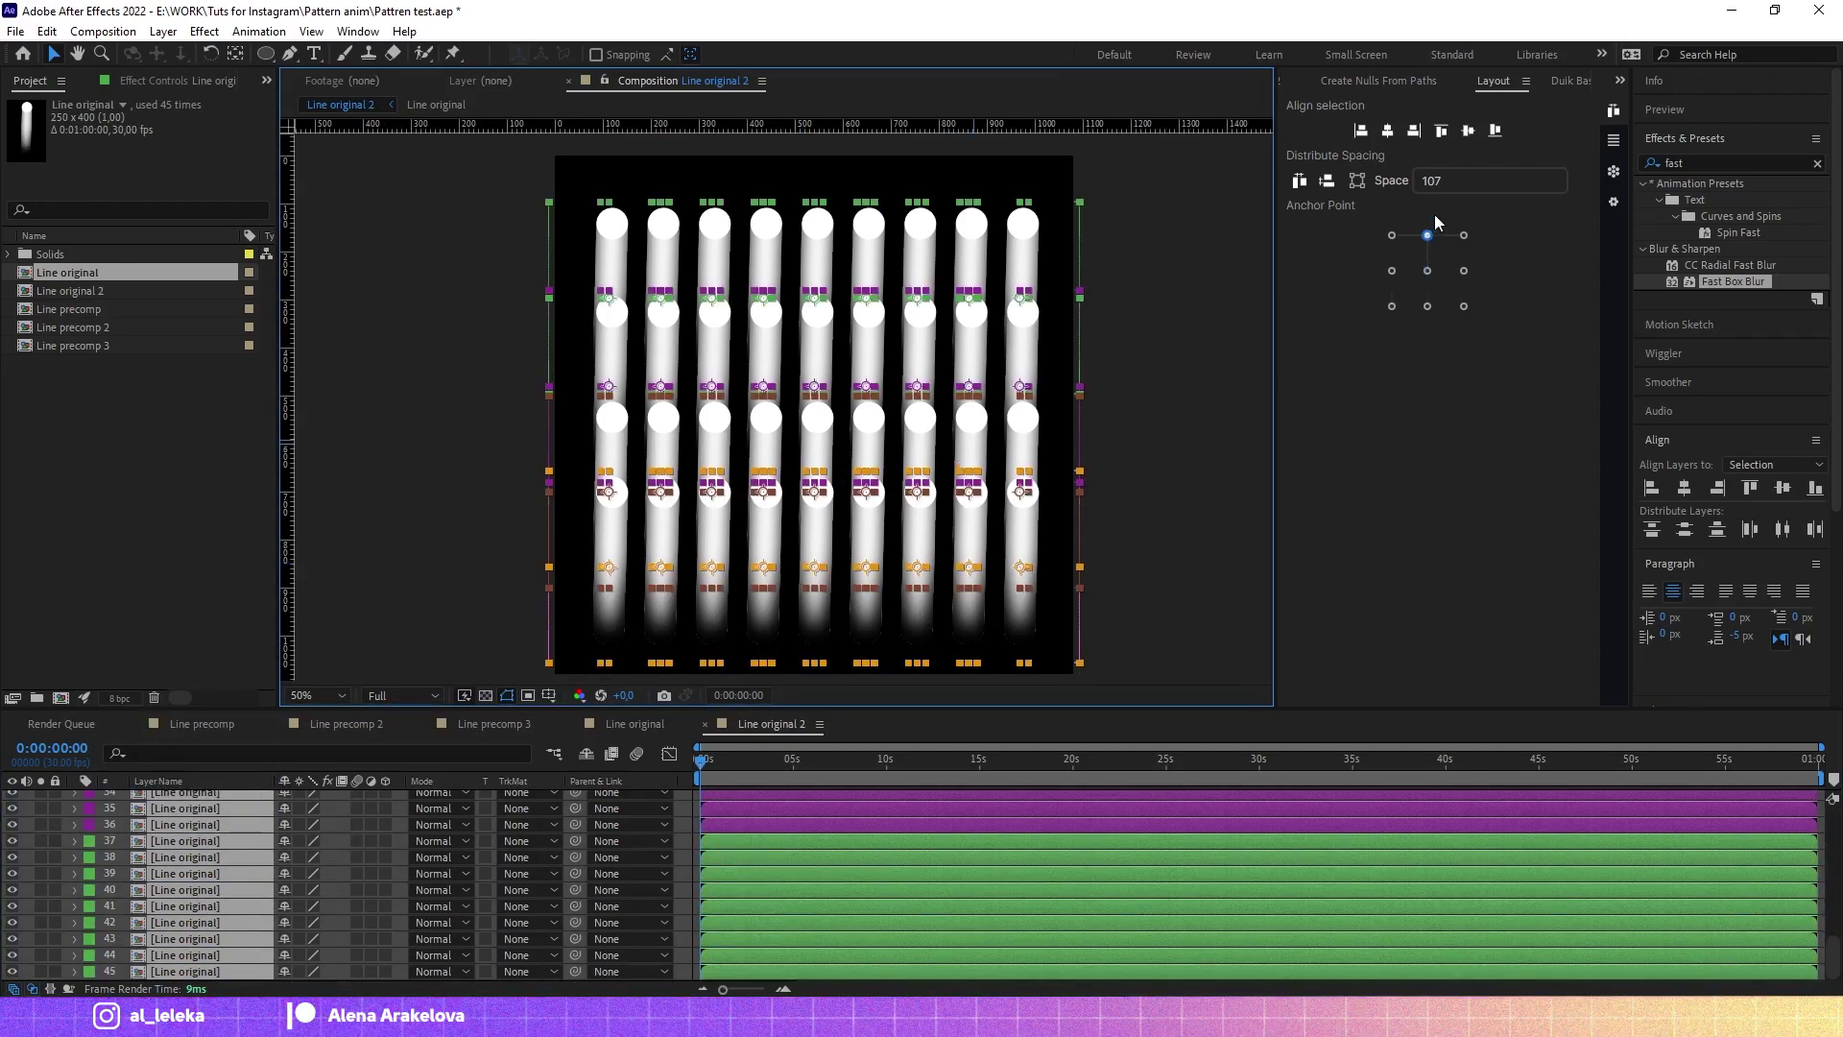
pyautogui.click(1428, 188)
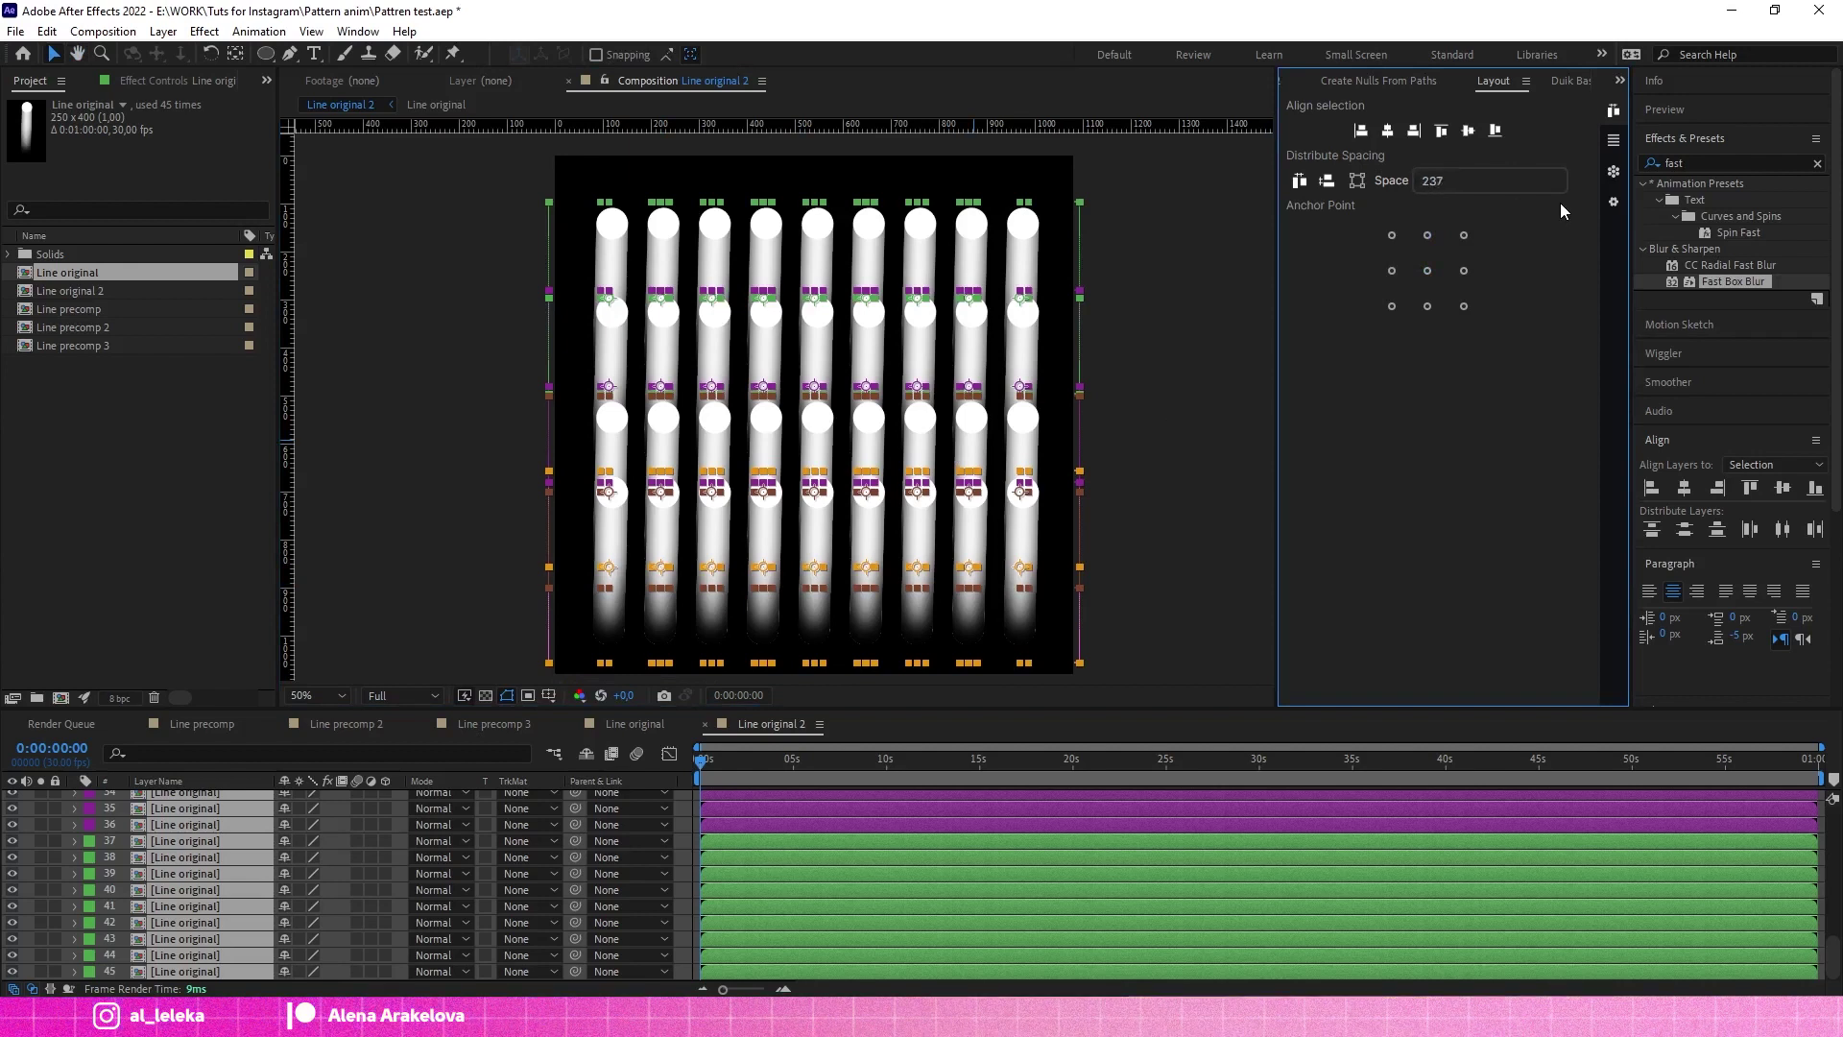
pyautogui.click(1302, 183)
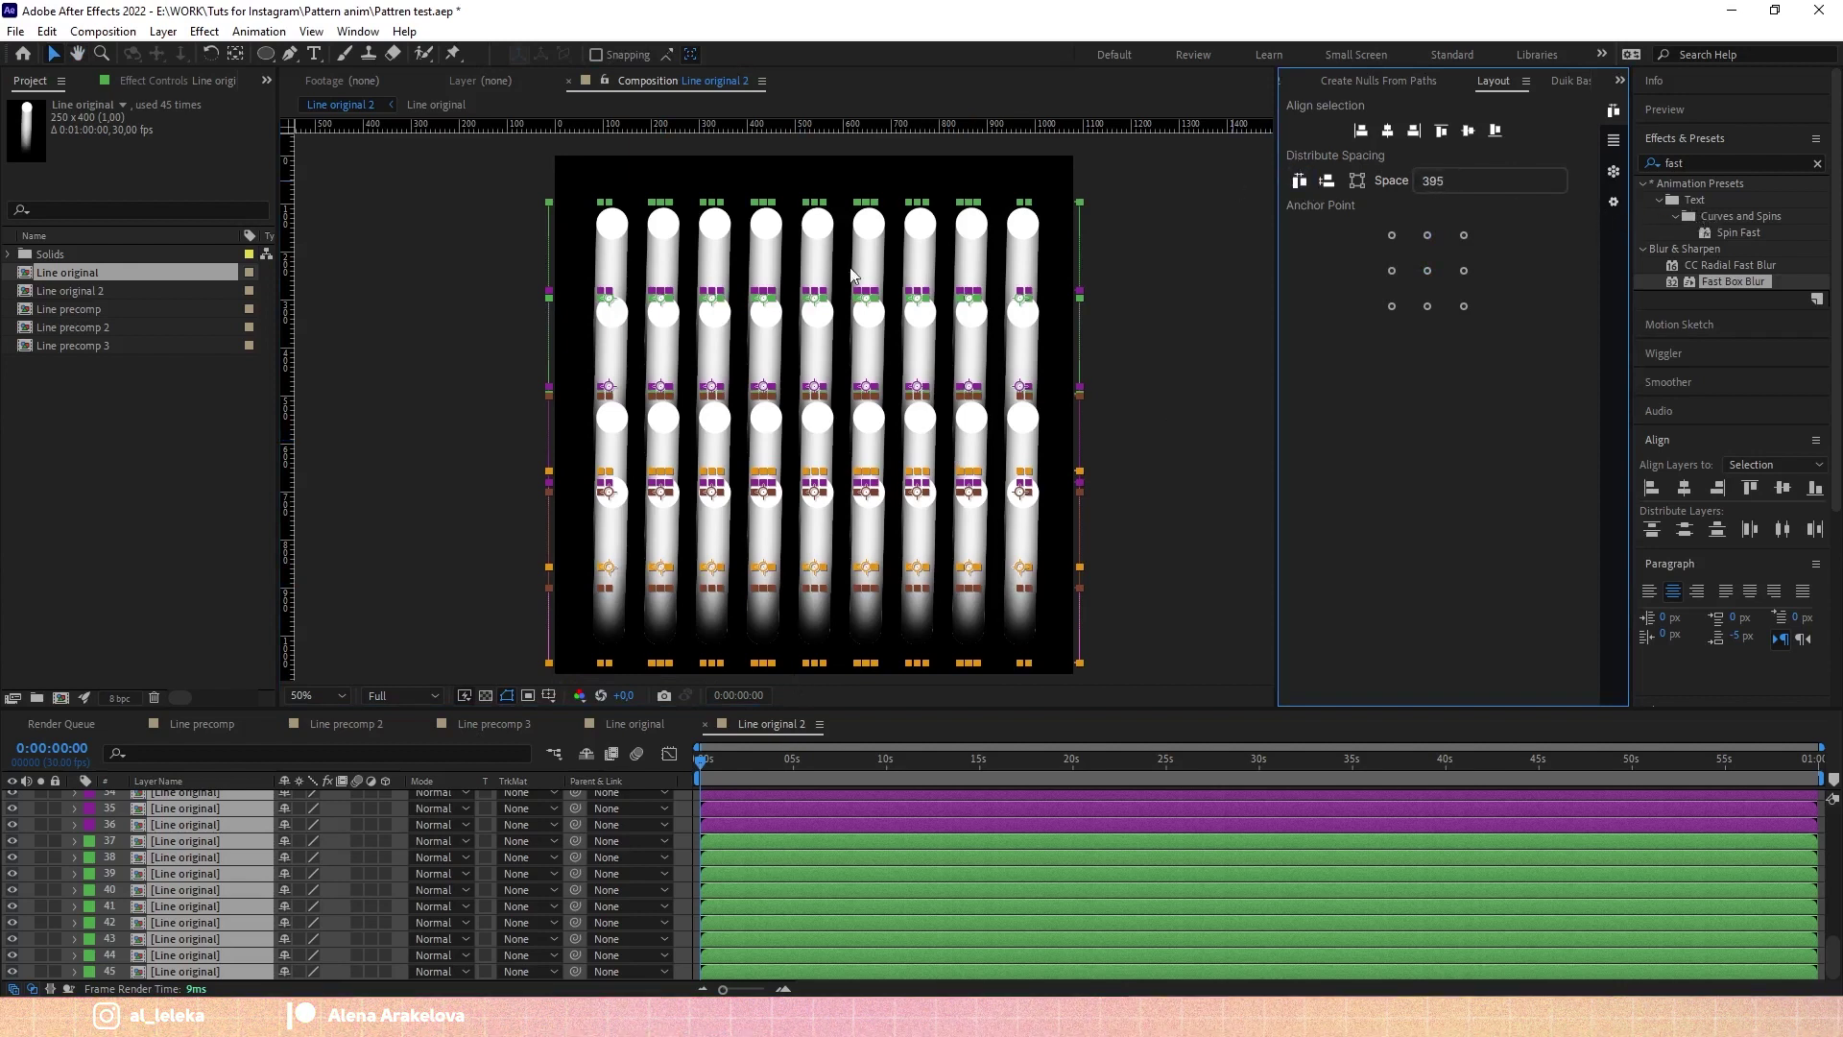
pyautogui.click(1326, 183)
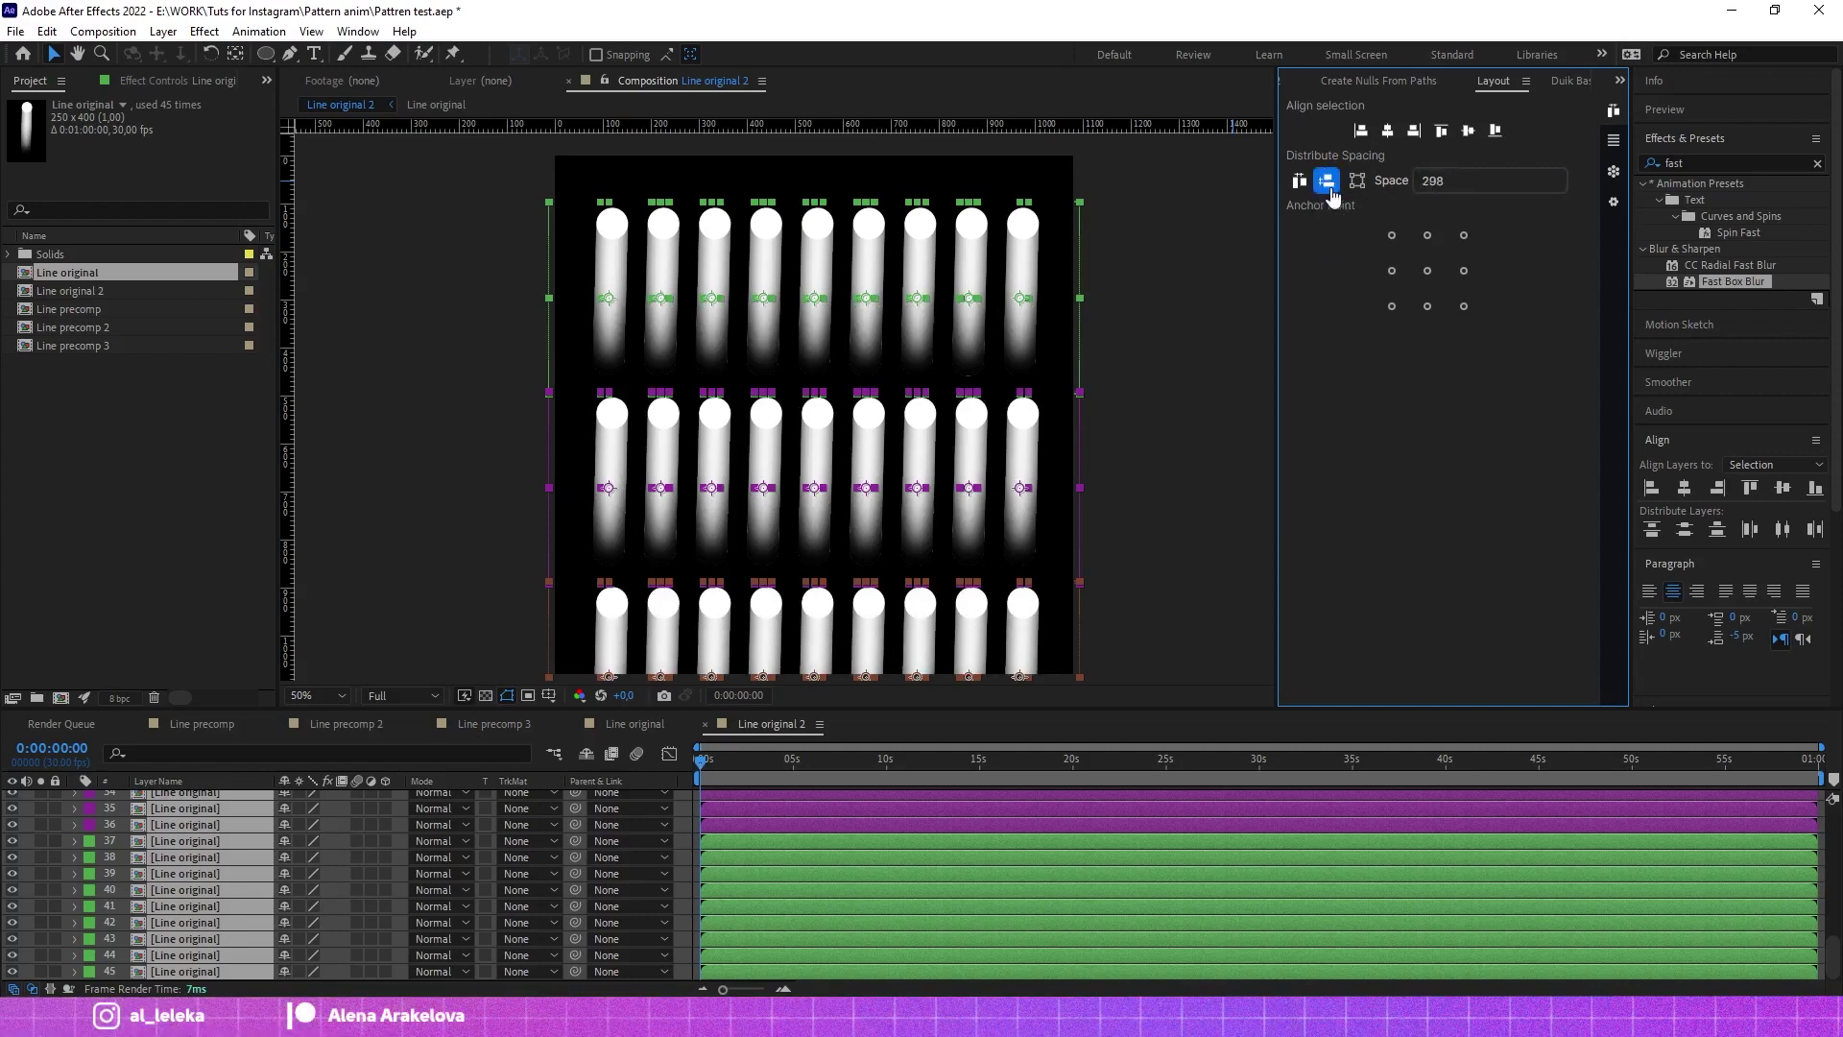
pyautogui.click(1326, 183)
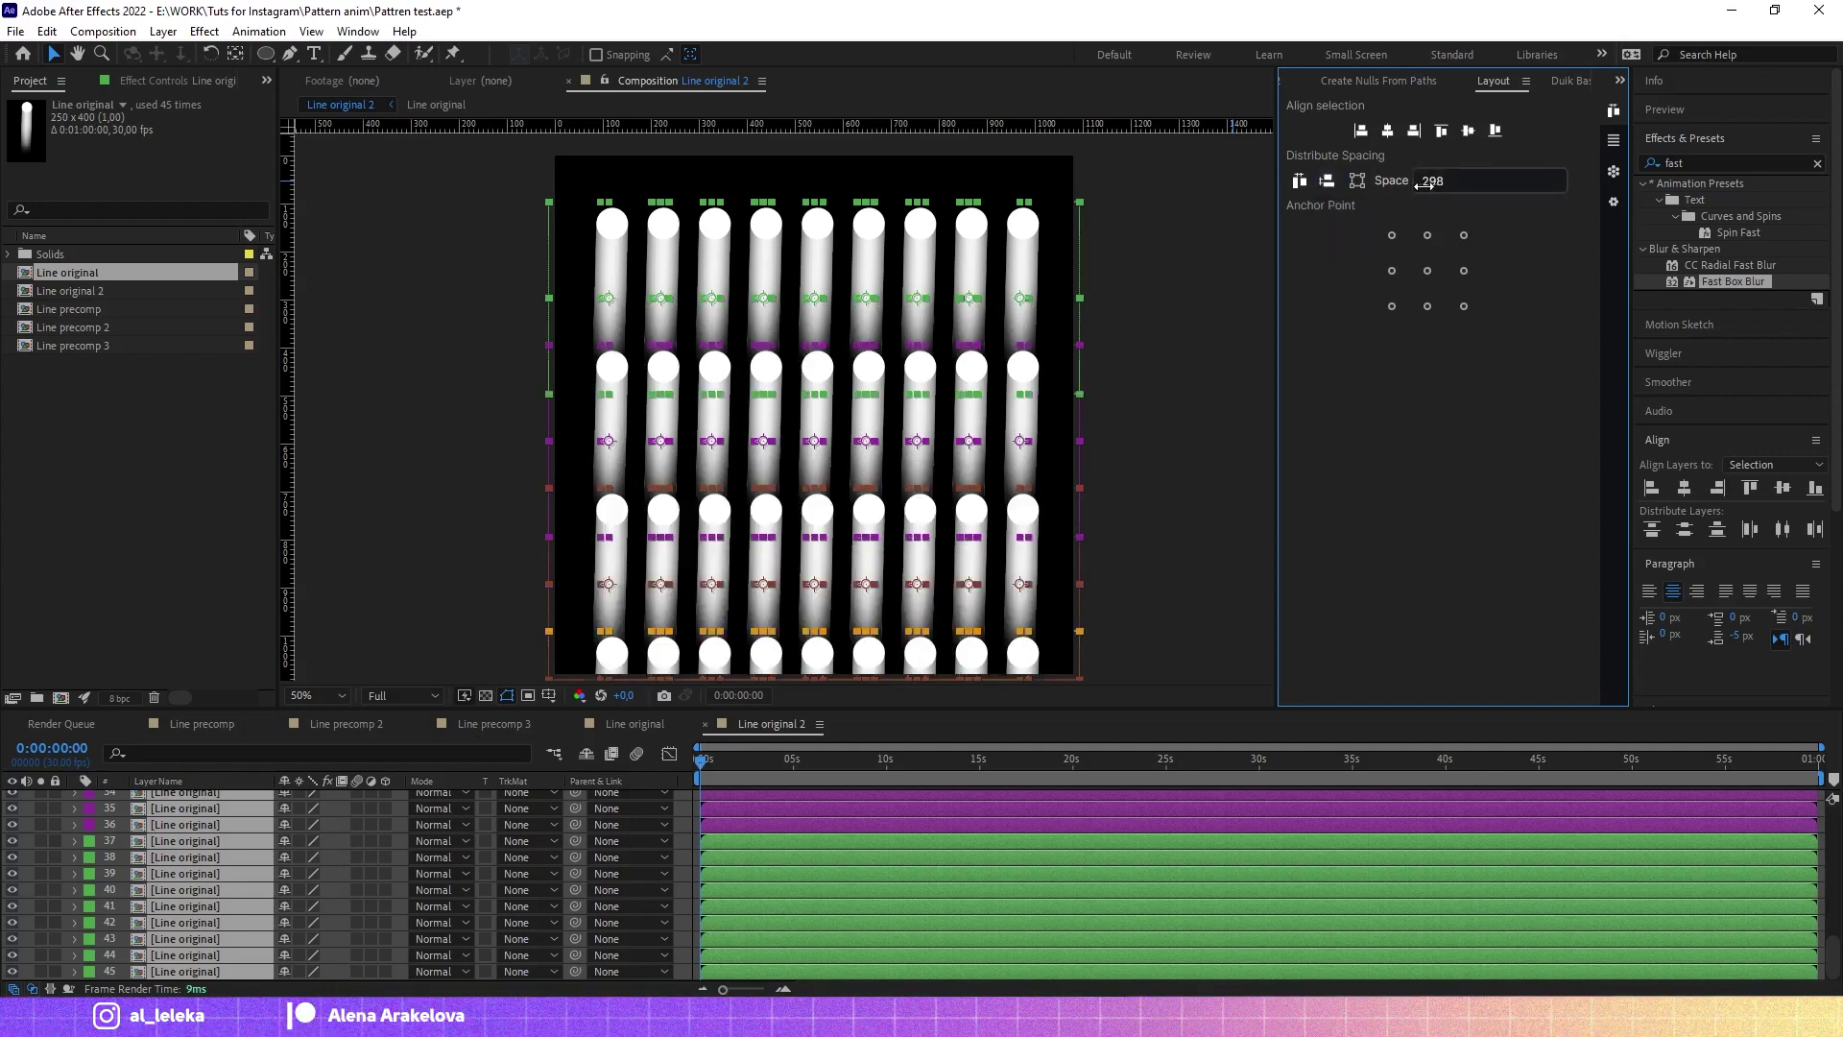
pyautogui.click(1329, 186)
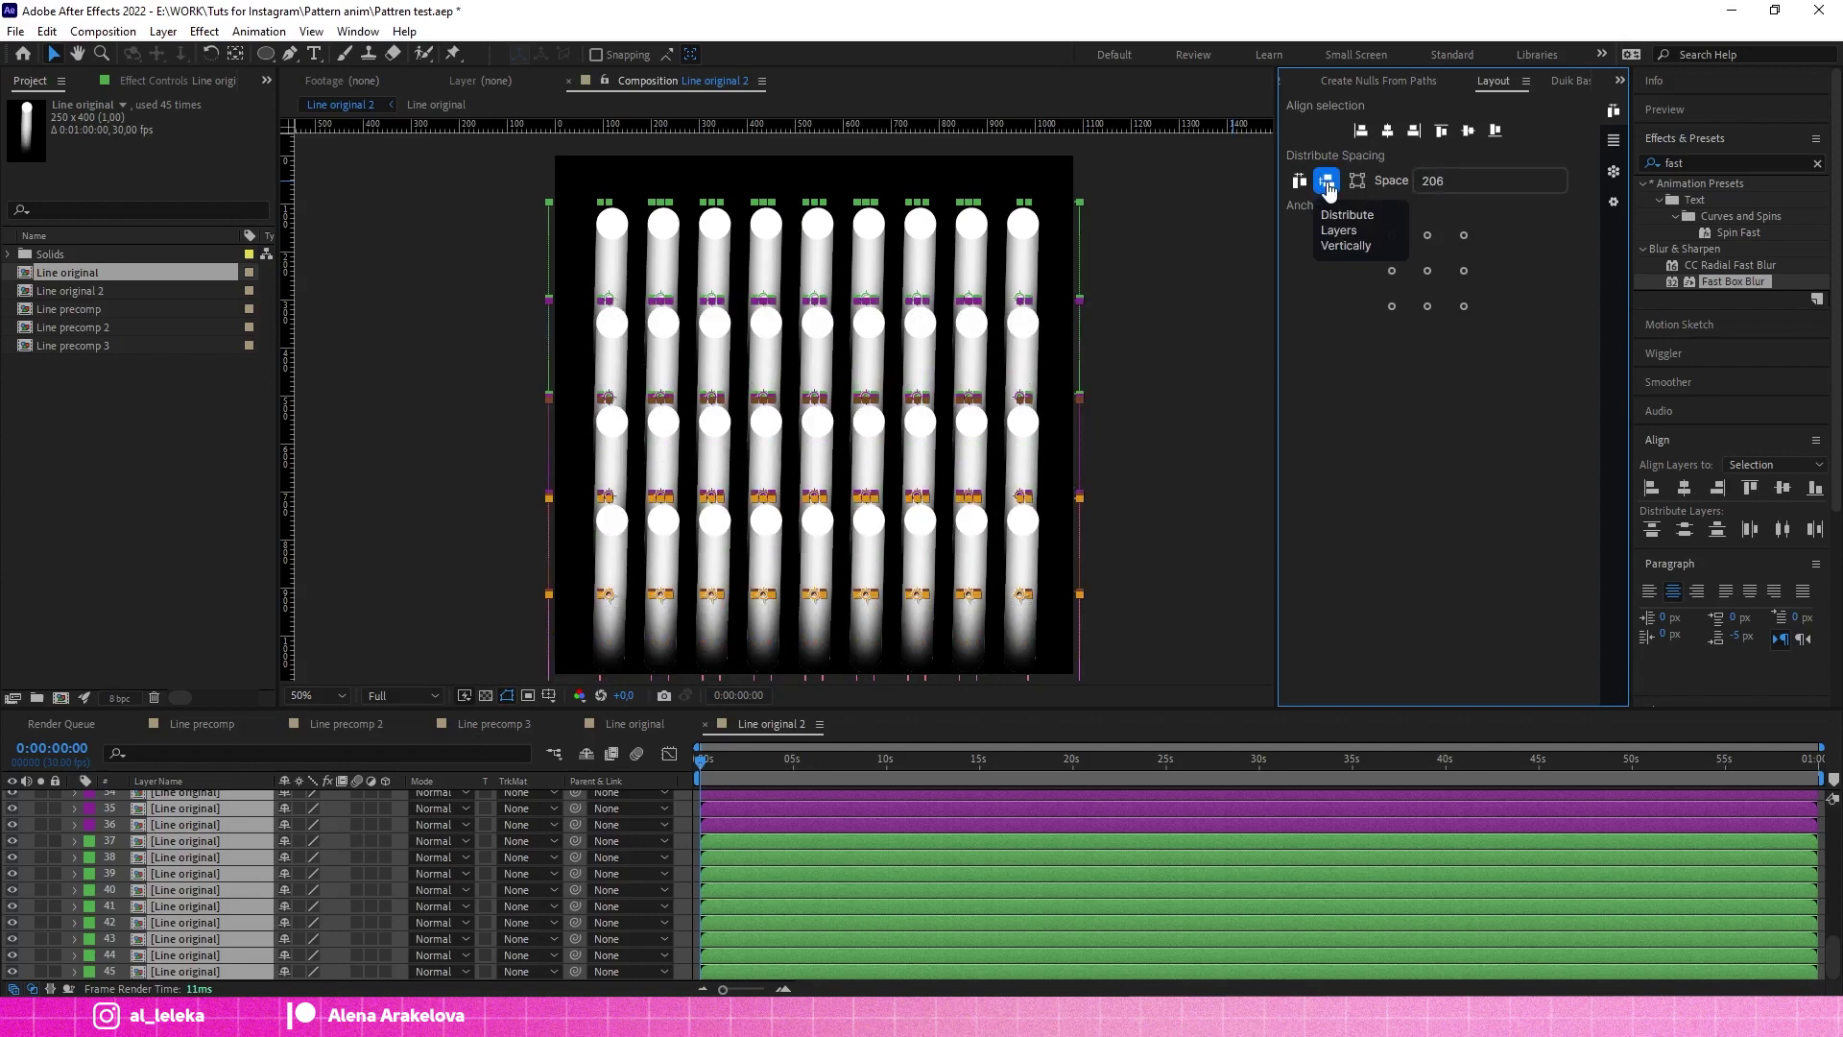
pyautogui.moveTo(1412, 184); pyautogui.dragTo(1408, 185)
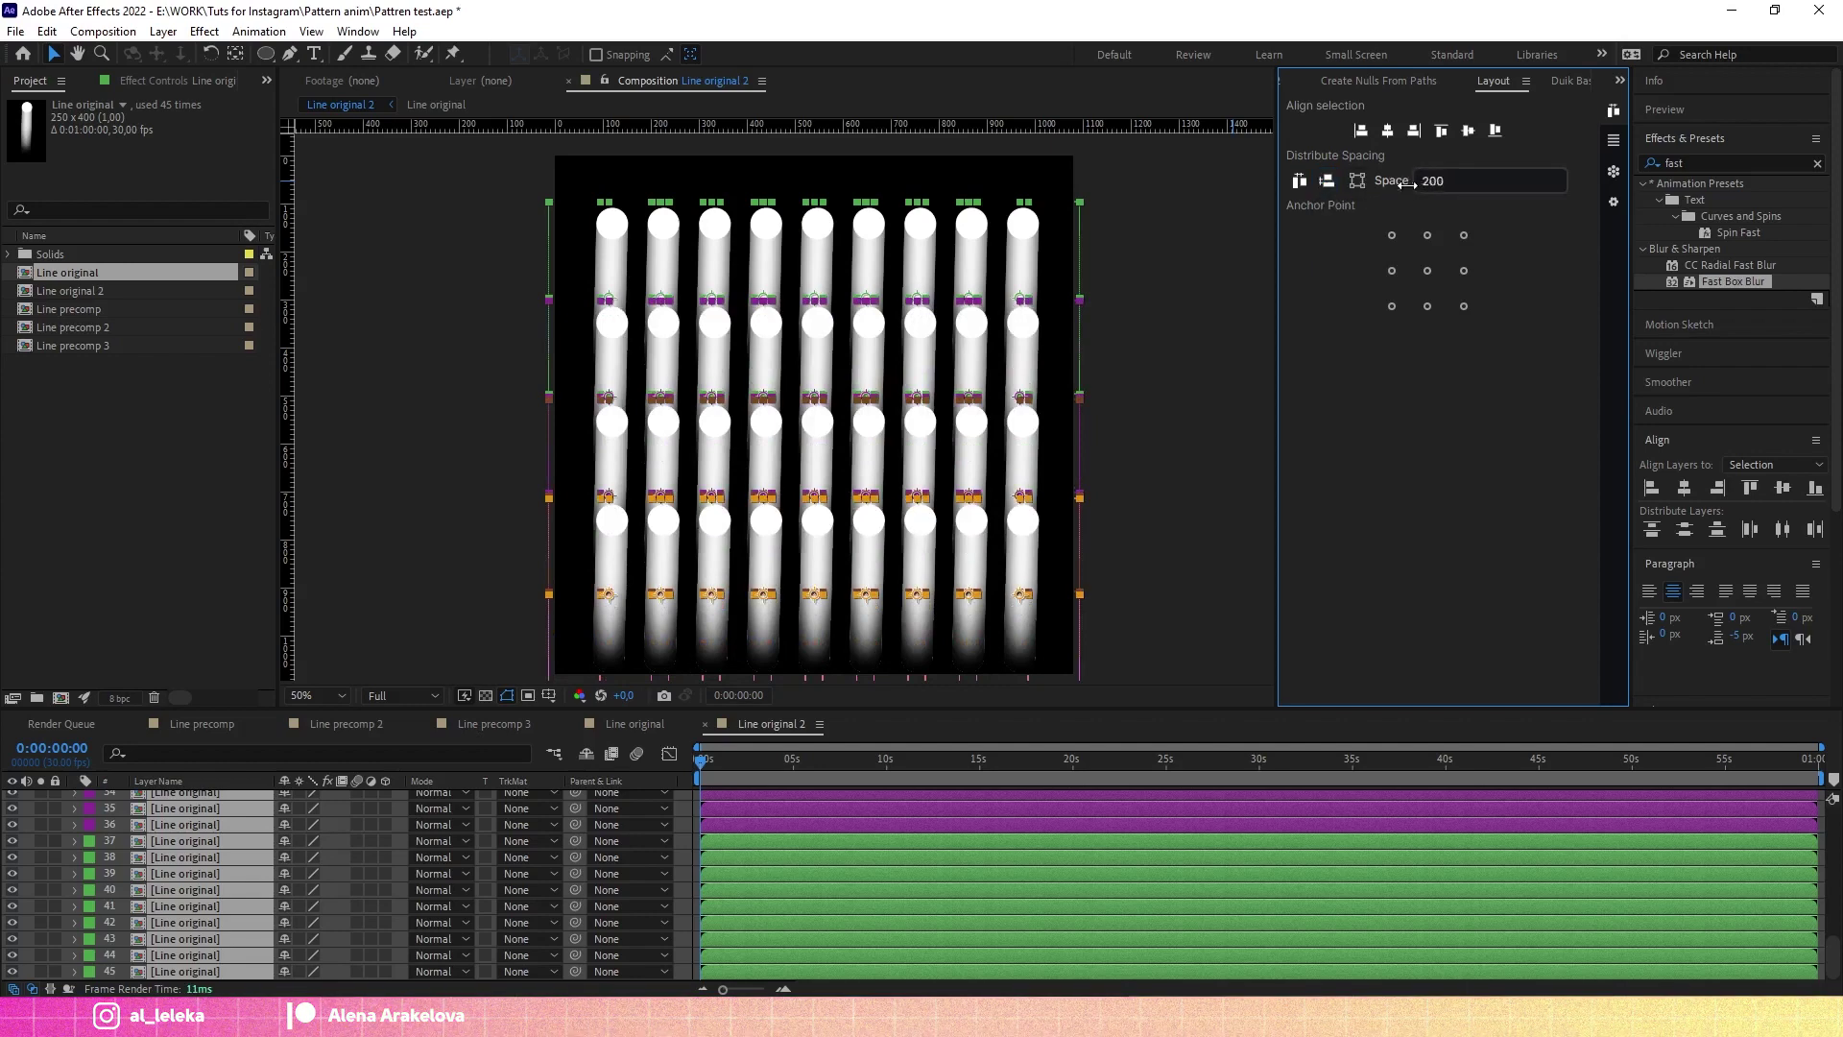
pyautogui.click(1328, 182)
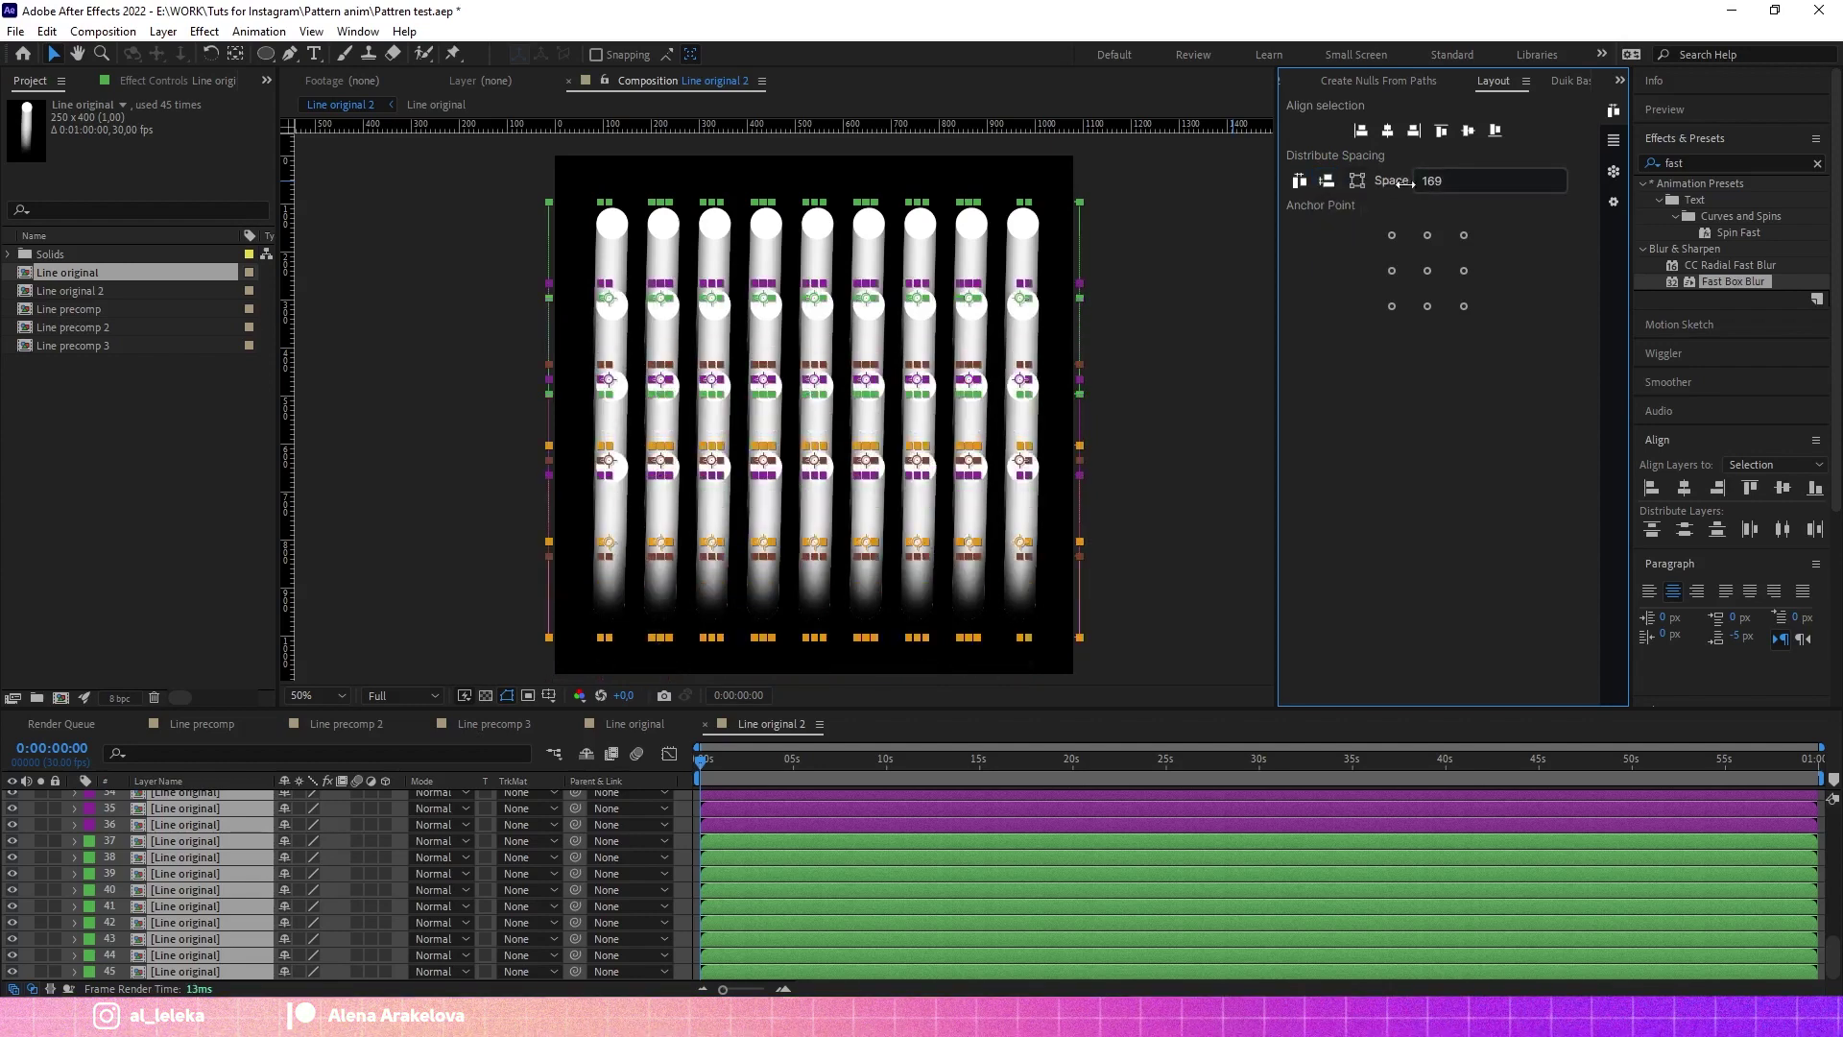
# Step: Distribute all the line layers vertically with a spacing of 192 and centre the grid in the composition
pyautogui.moveTo(1446, 183); pyautogui.dragTo(1460, 182)
pyautogui.click(1328, 183)
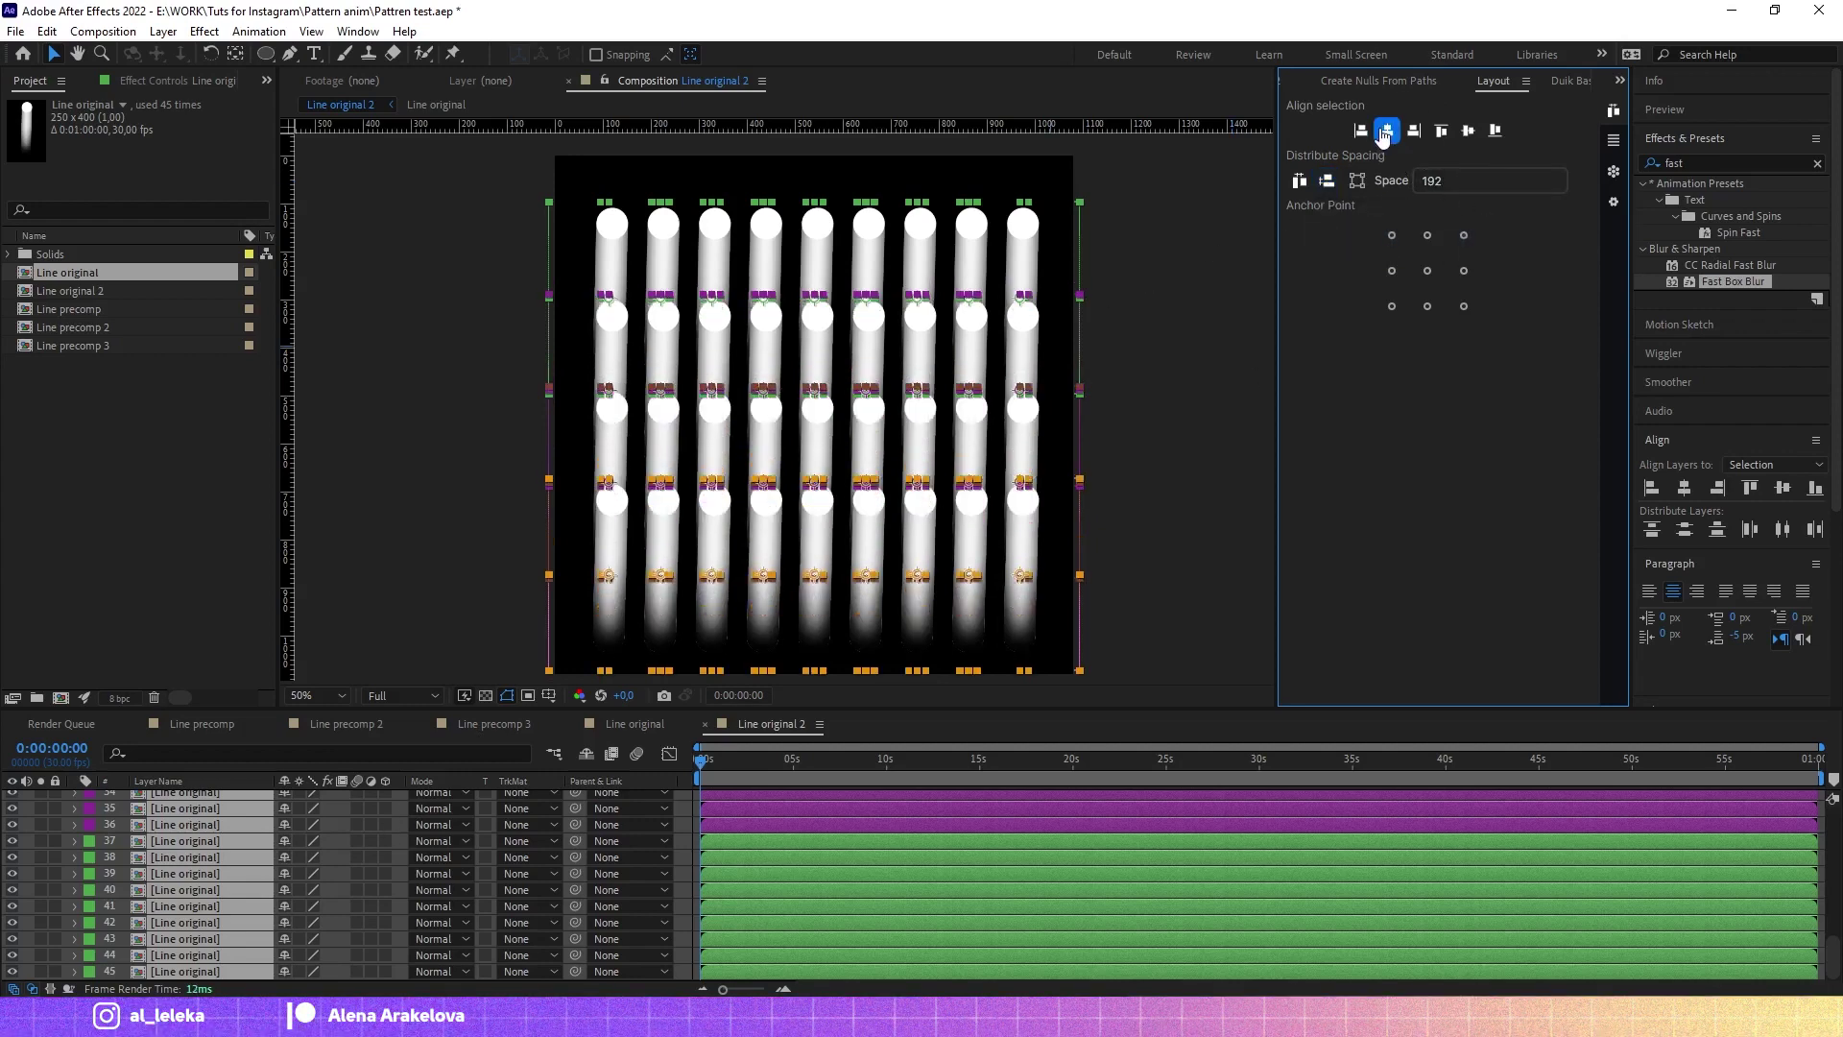
pyautogui.click(1472, 132)
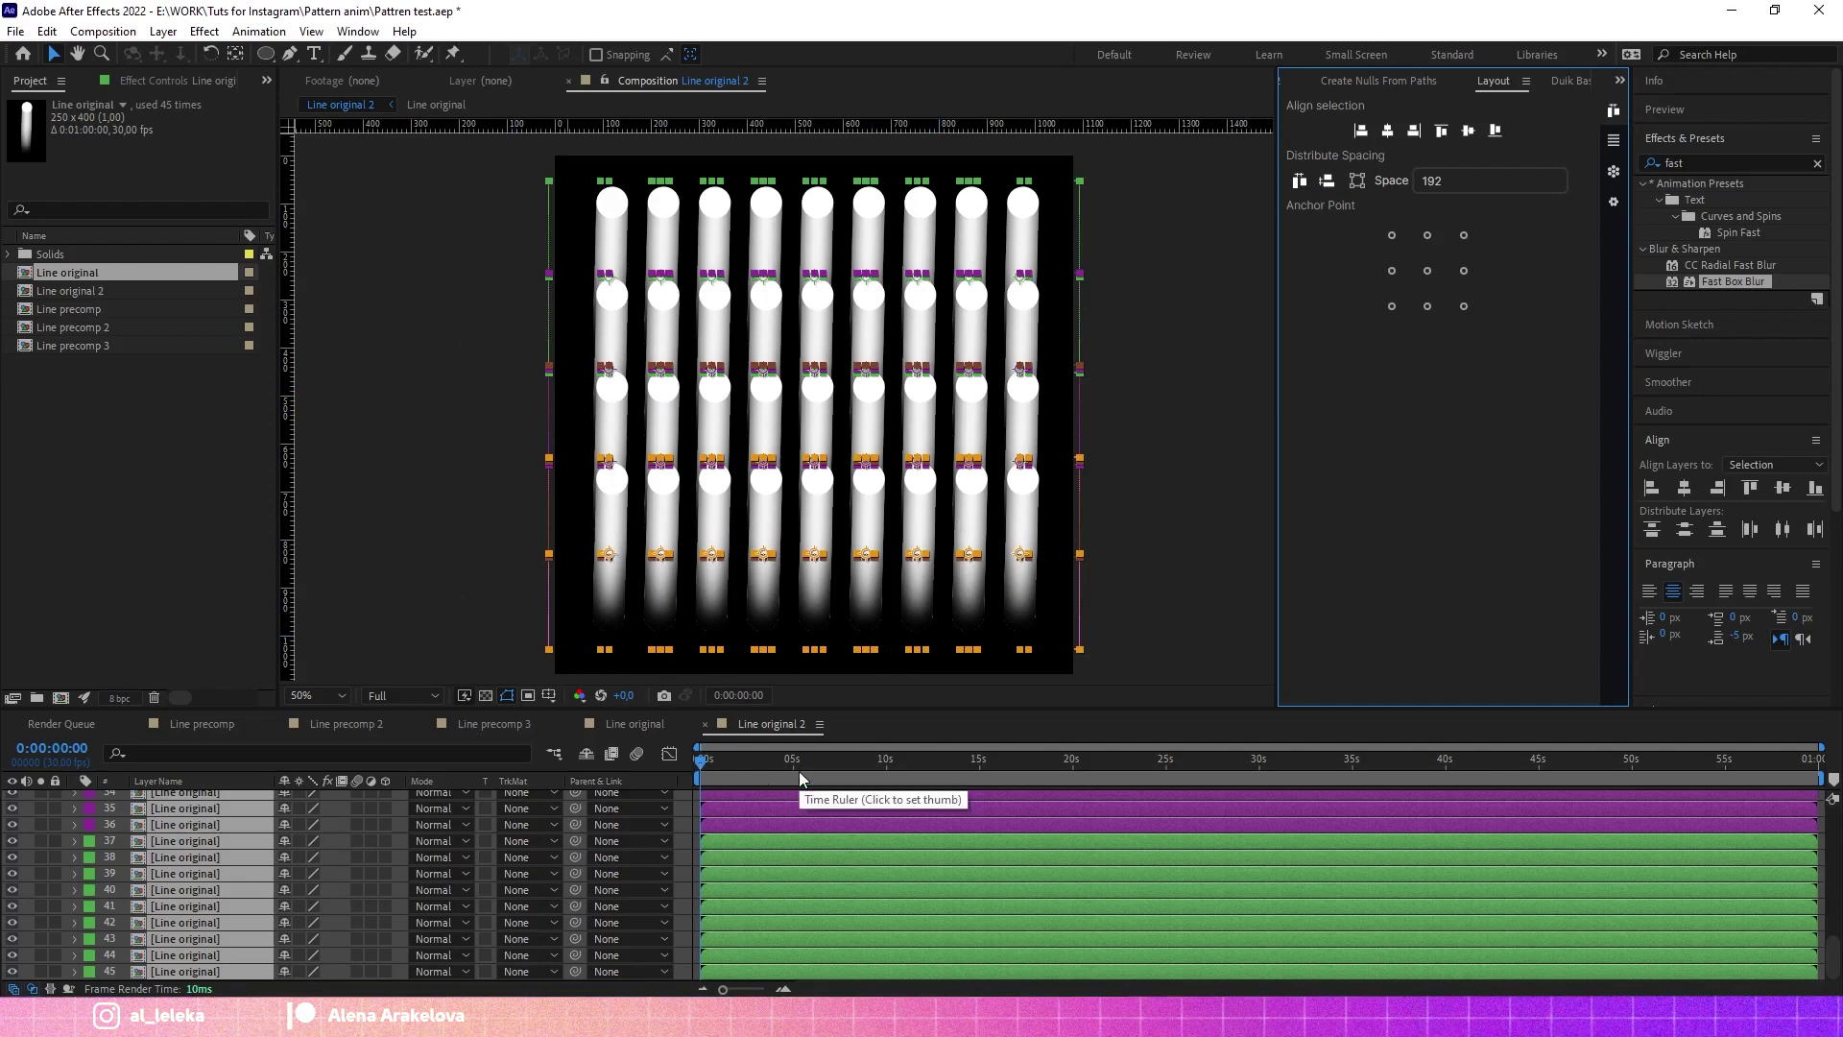
pyautogui.scroll(8, 144, 842)
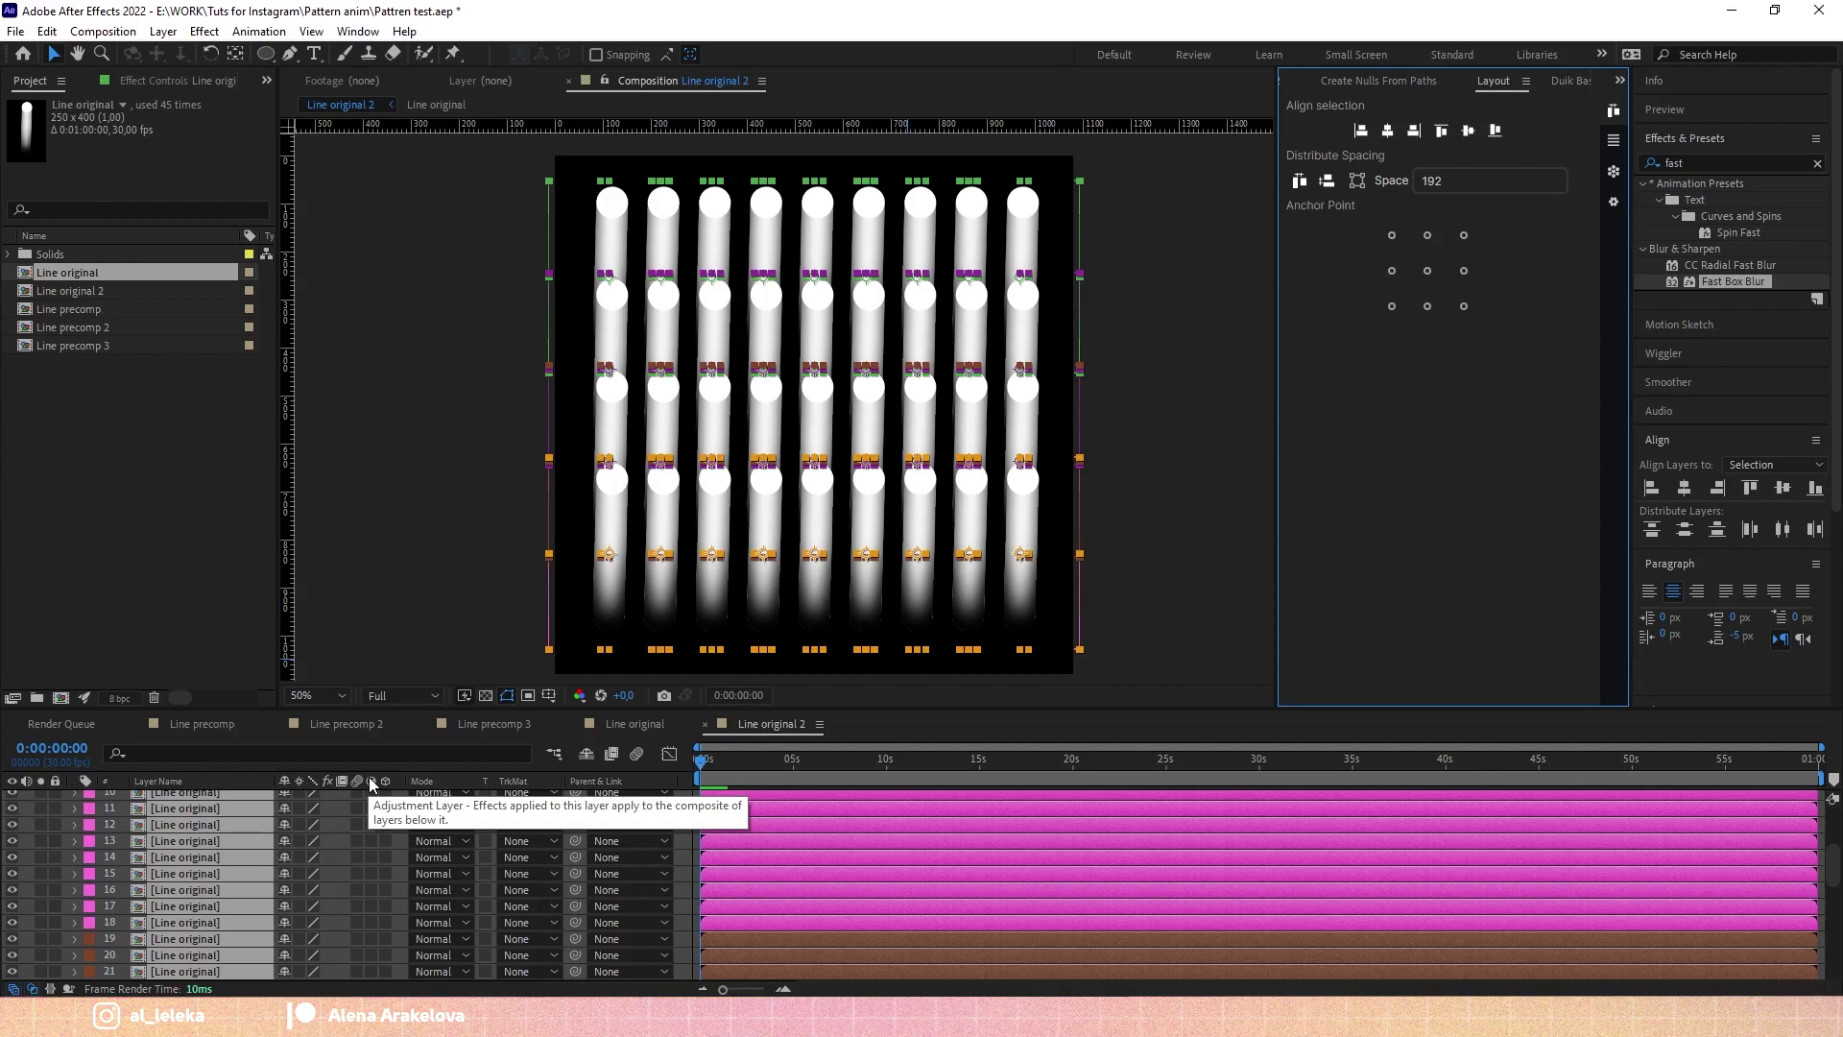
pyautogui.click(120, 846)
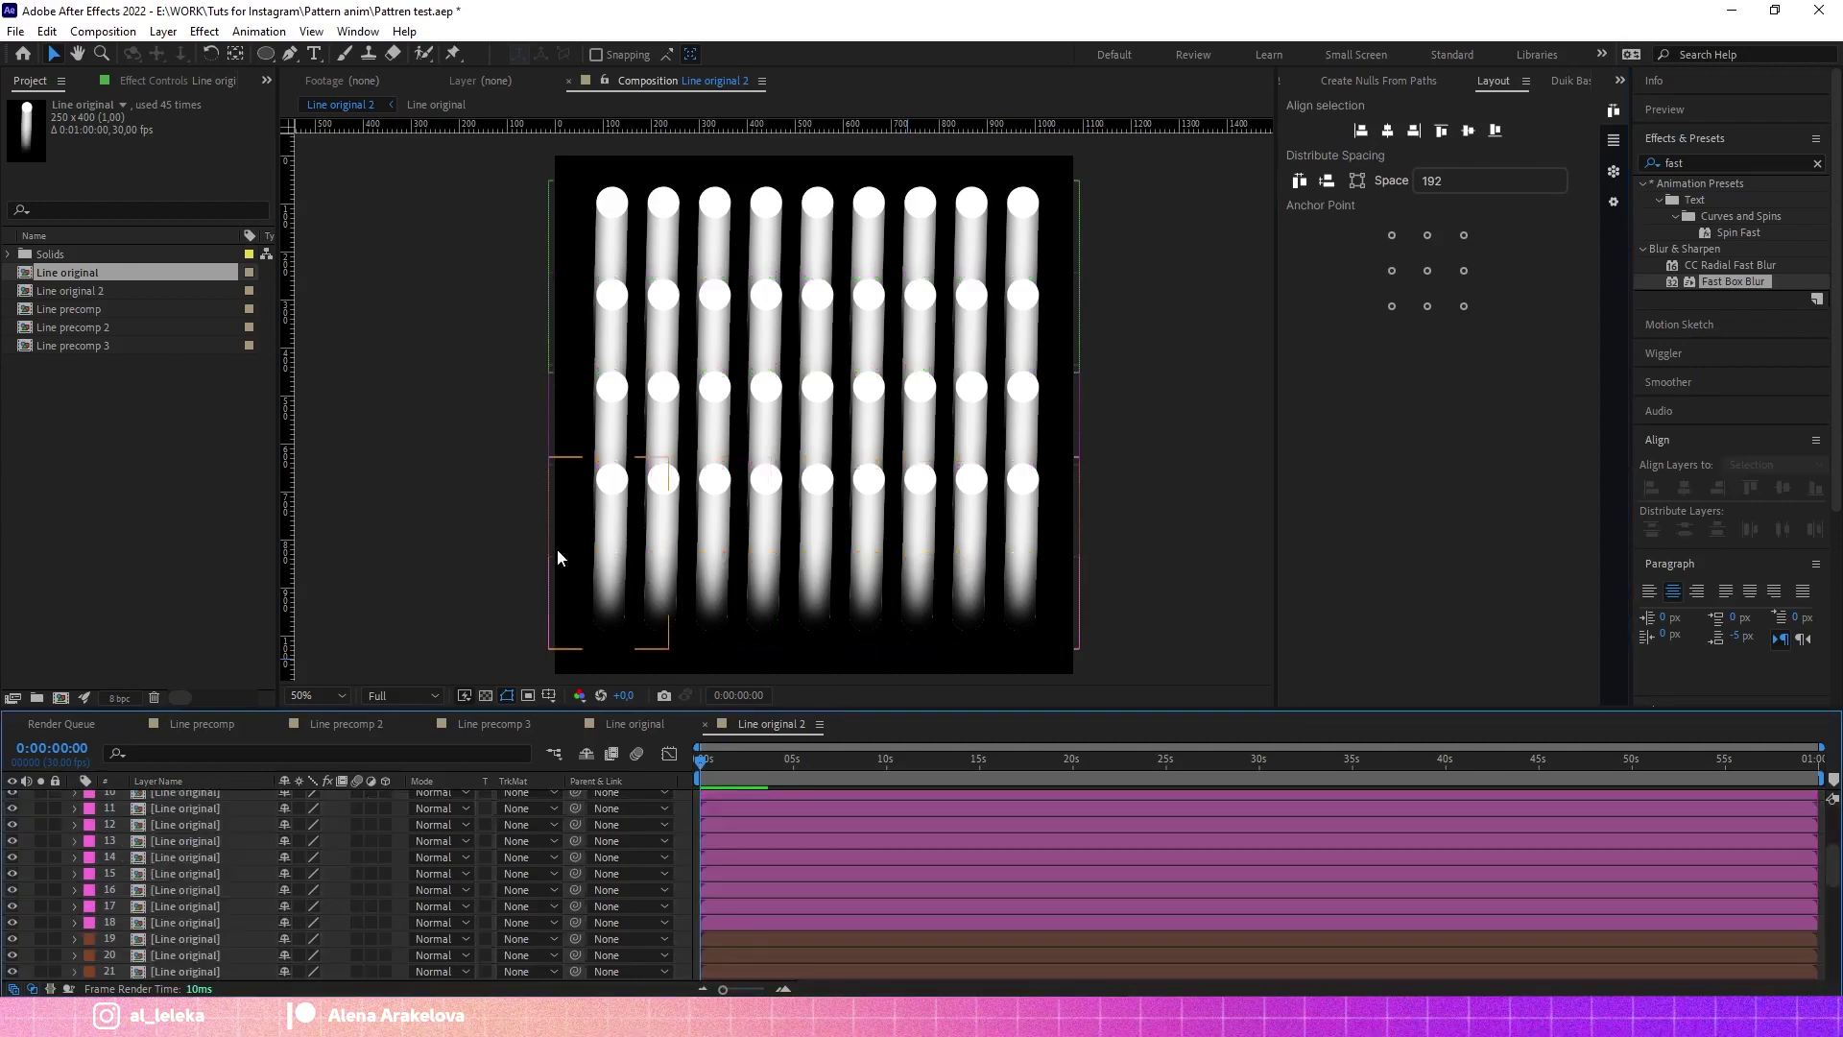
pyautogui.moveTo(518, 616); pyautogui.dragTo(1127, 638)
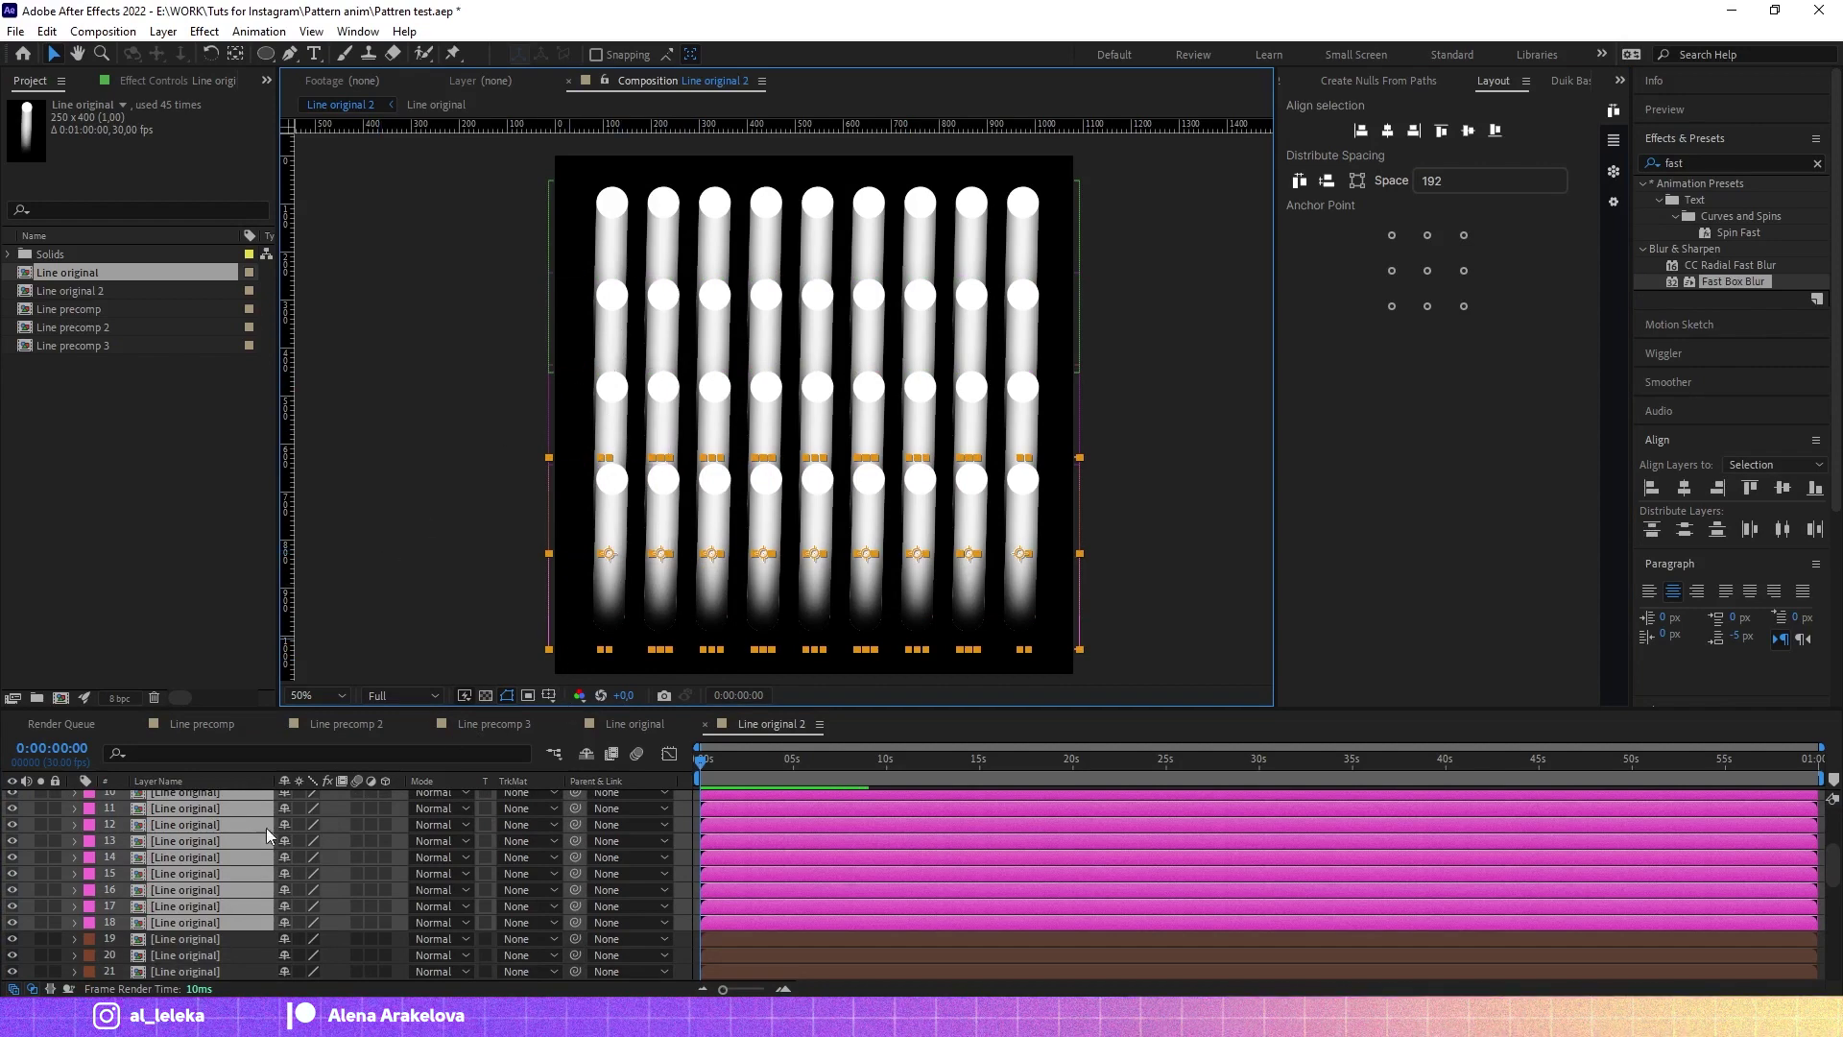
pyautogui.scroll(4, 211, 874)
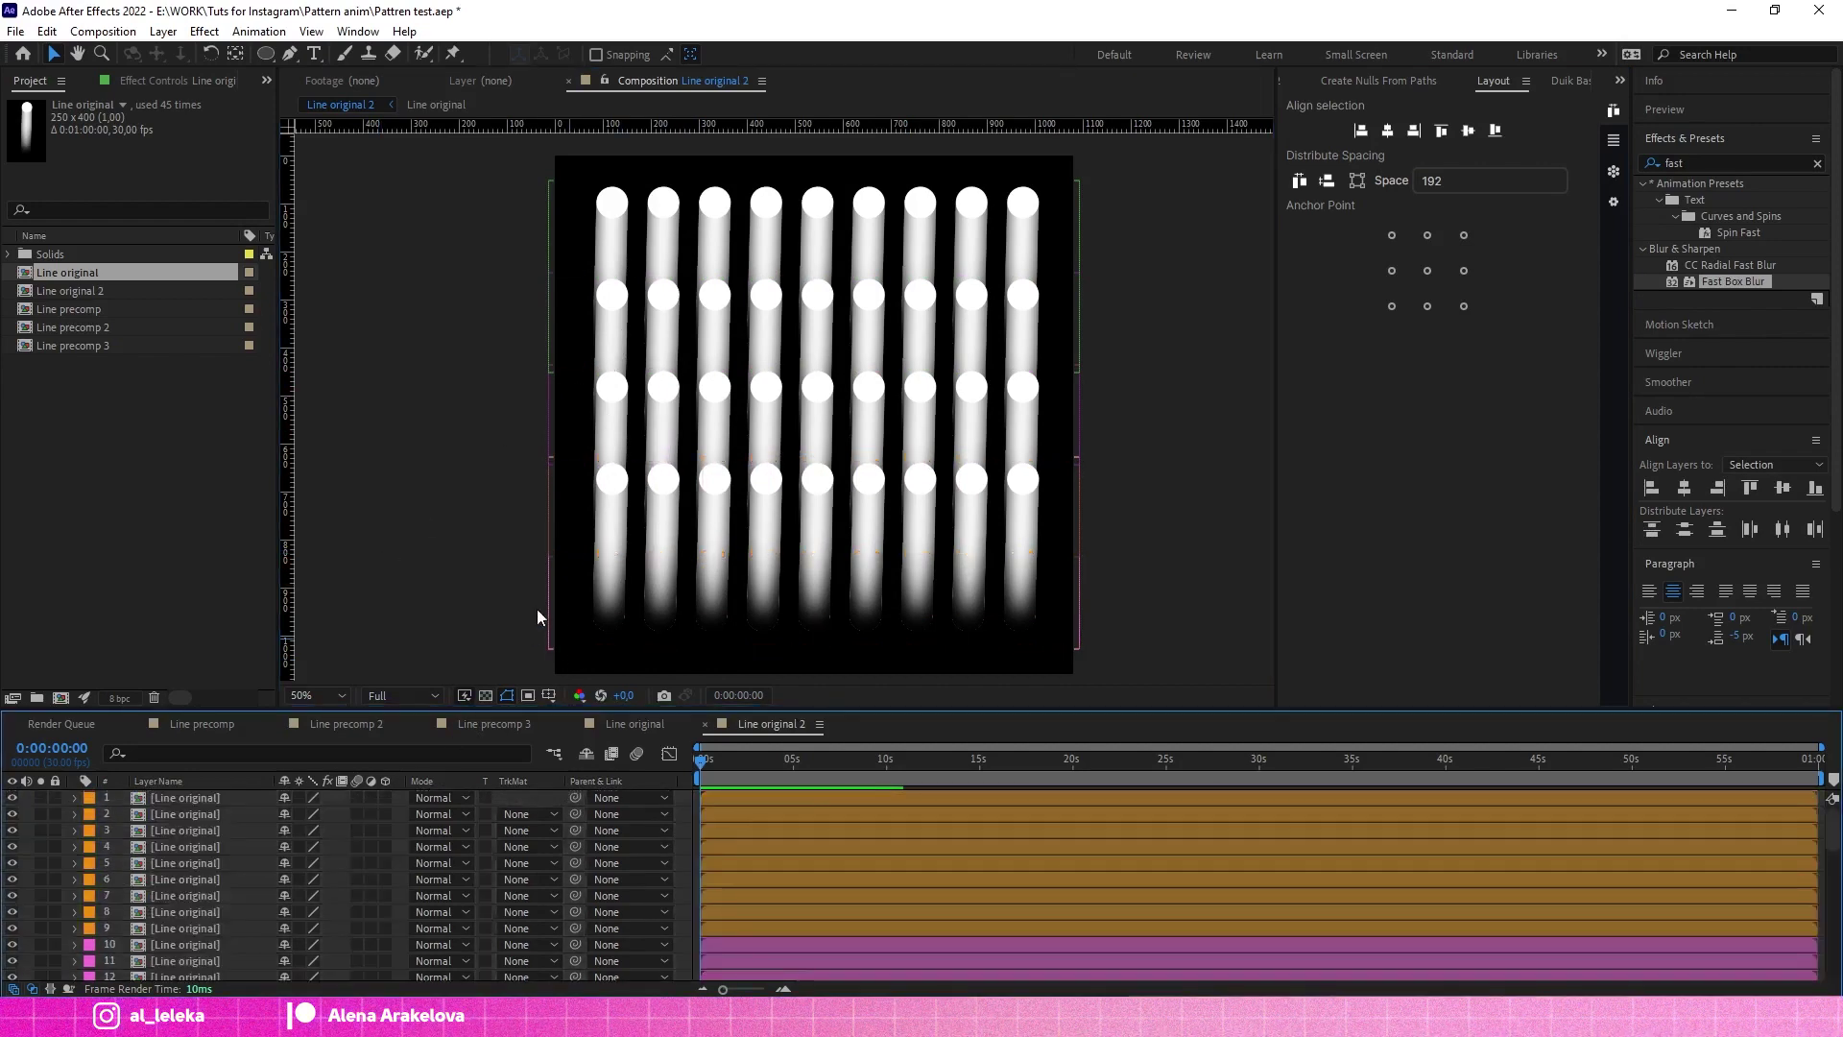
pyautogui.click(605, 601)
# Step: Select all orange, brown and green line layers and move them left to stagger them against the other rows
pyautogui.click(187, 797)
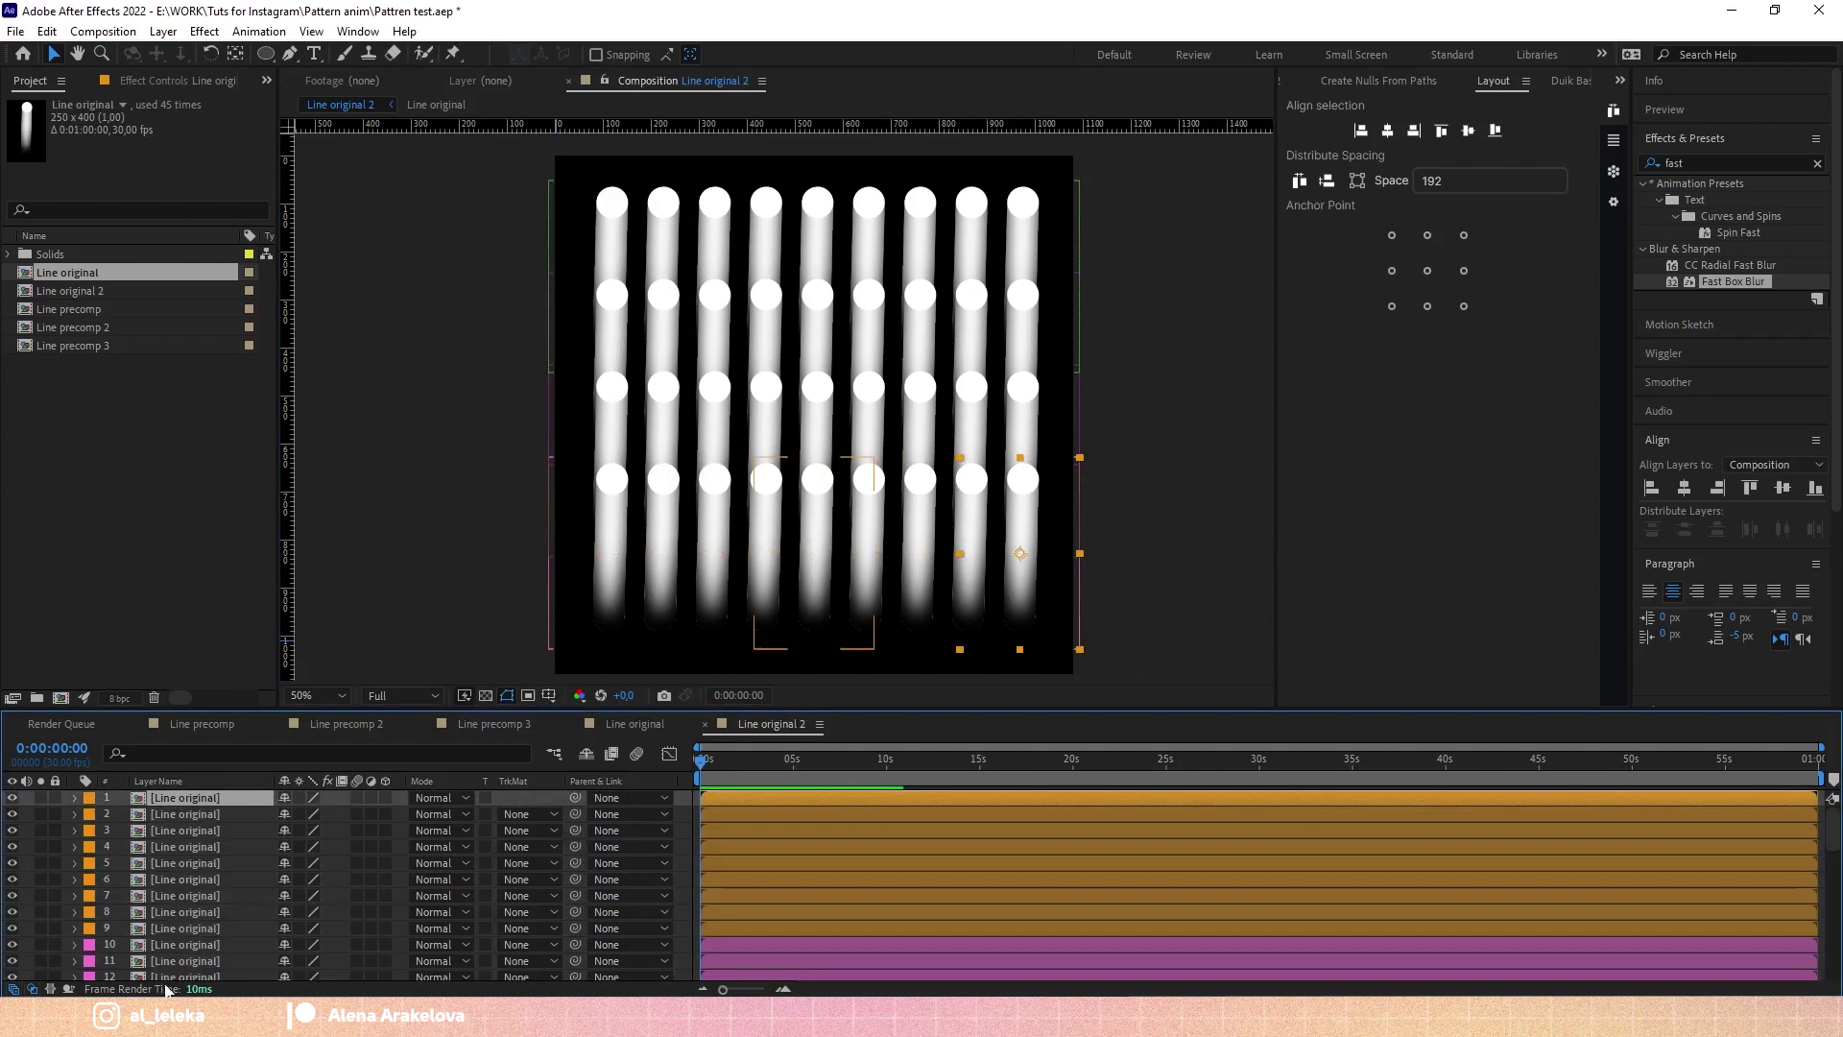
pyautogui.keyDown('shift'); pyautogui.click(177, 924); pyautogui.keyUp('shift')
pyautogui.scroll(-4, 152, 920)
pyautogui.keyDown('ctrl'); pyautogui.click(169, 897); pyautogui.keyUp('ctrl')
pyautogui.keyDown('ctrl'); pyautogui.click(174, 913); pyautogui.keyUp('ctrl')
pyautogui.keyDown('ctrl'); pyautogui.click(181, 927); pyautogui.keyUp('ctrl')
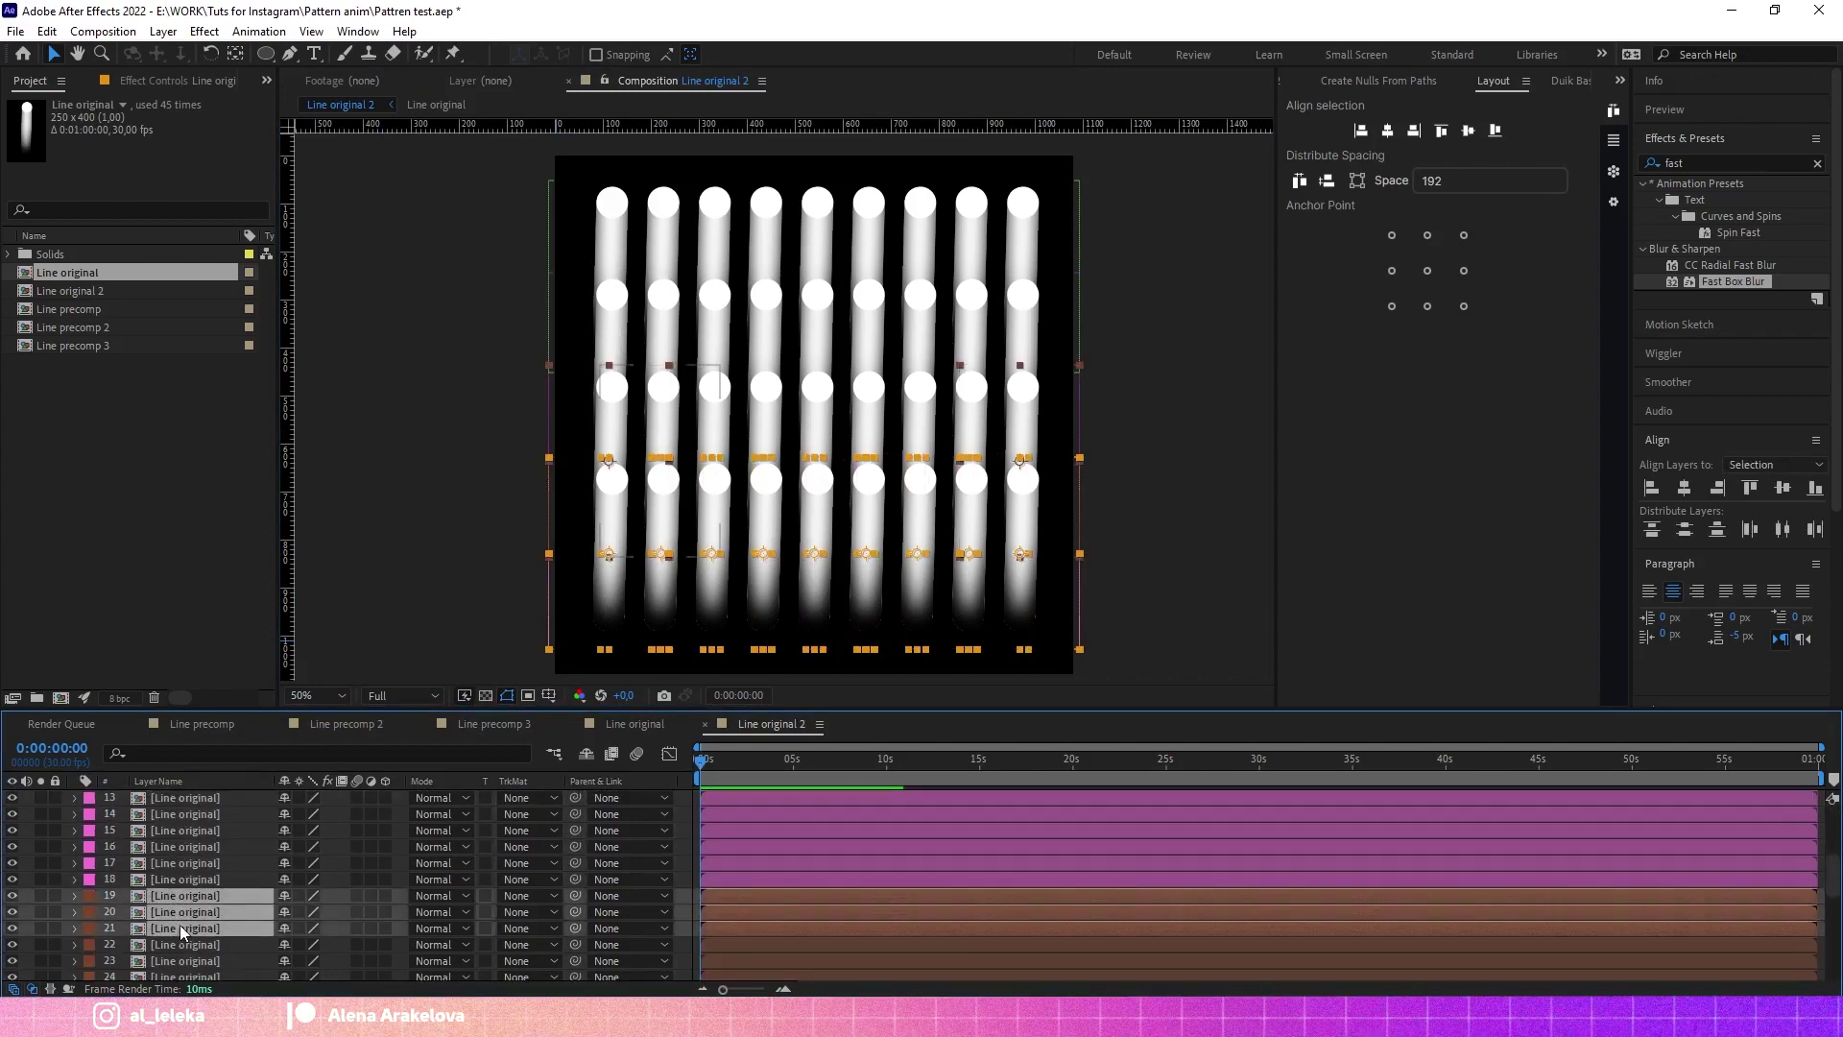
pyautogui.keyDown('ctrl'); pyautogui.click(183, 944); pyautogui.keyUp('ctrl')
pyautogui.scroll(-1, 186, 941)
pyautogui.keyDown('ctrl'); pyautogui.click(171, 914); pyautogui.keyUp('ctrl')
pyautogui.keyDown('ctrl'); pyautogui.click(165, 932); pyautogui.keyUp('ctrl')
pyautogui.keyDown('ctrl'); pyautogui.click(168, 945); pyautogui.keyUp('ctrl')
pyautogui.keyDown('ctrl'); pyautogui.click(167, 880); pyautogui.keyUp('ctrl')
pyautogui.scroll(-4, 165, 884)
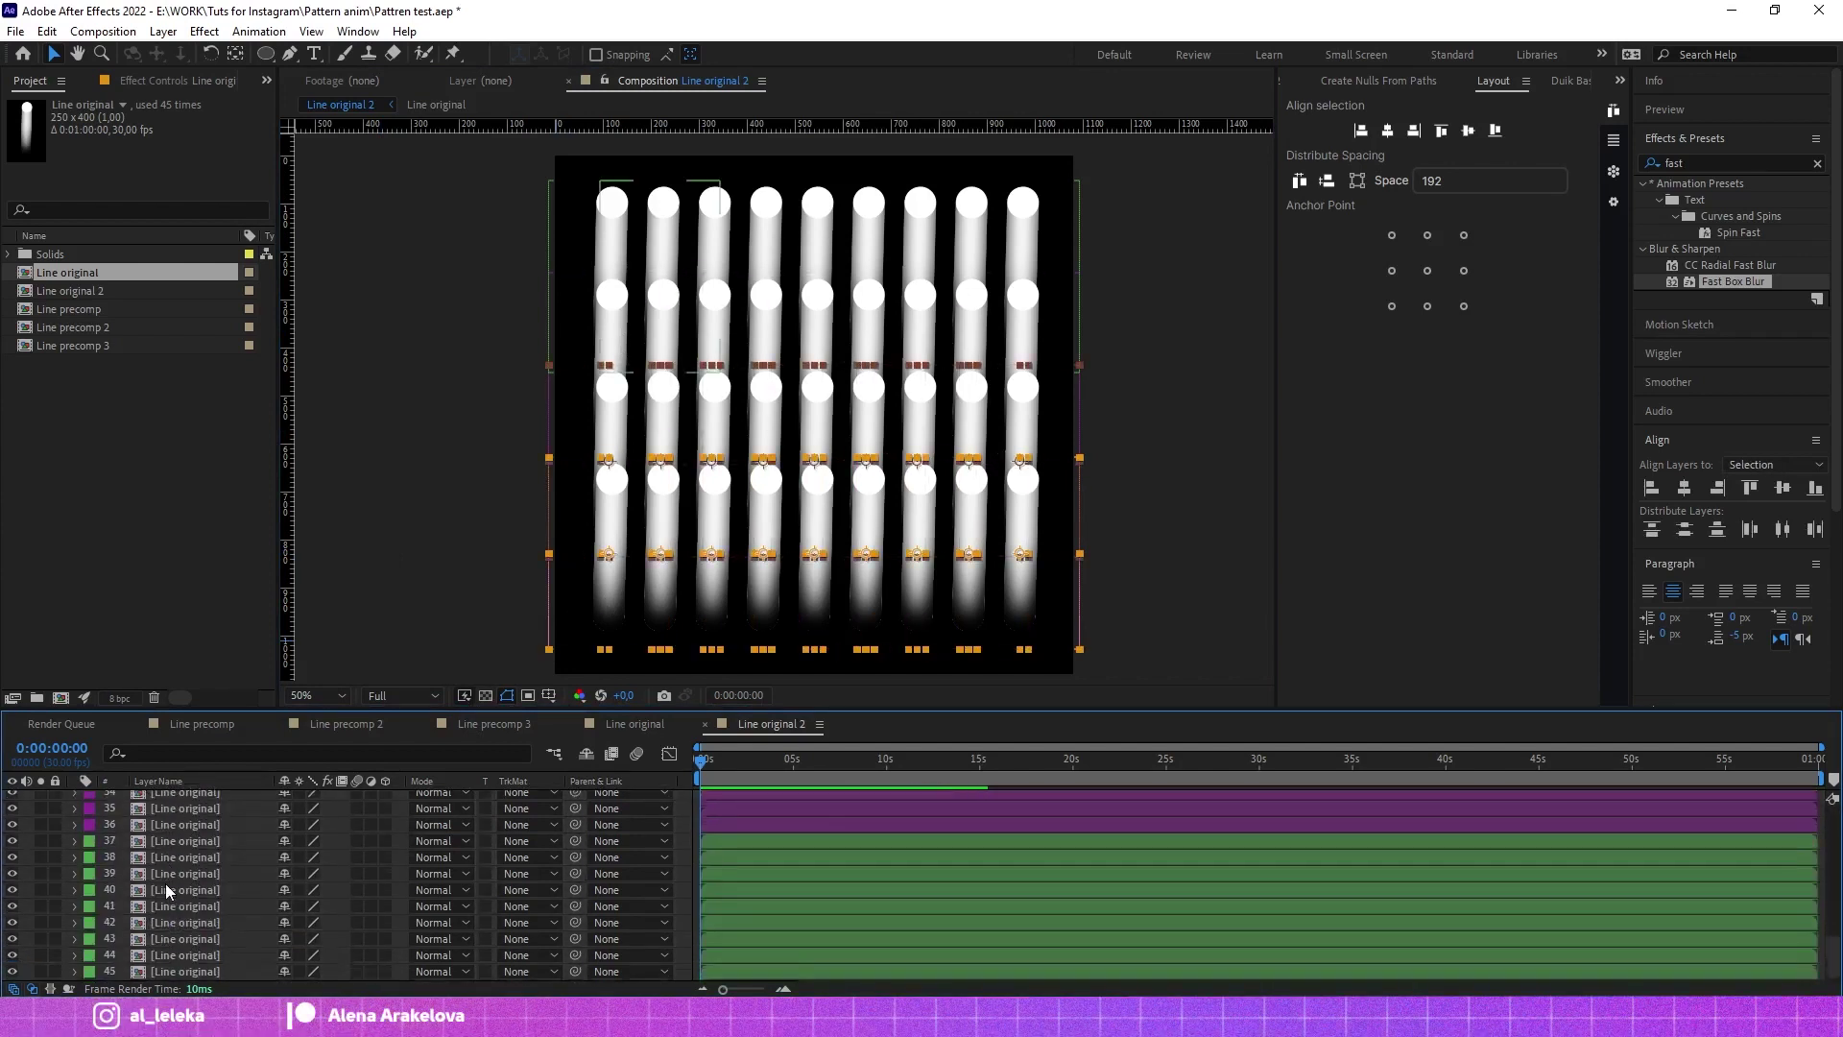
pyautogui.keyDown('ctrl'); pyautogui.click(173, 842); pyautogui.keyUp('ctrl')
pyautogui.keyDown('ctrl'); pyautogui.click(179, 858); pyautogui.keyUp('ctrl')
pyautogui.keyDown('ctrl'); pyautogui.click(181, 874); pyautogui.keyUp('ctrl')
pyautogui.keyDown('ctrl'); pyautogui.click(180, 891); pyautogui.keyUp('ctrl')
pyautogui.keyDown('ctrl'); pyautogui.click(177, 907); pyautogui.keyUp('ctrl')
pyautogui.keyDown('ctrl'); pyautogui.click(176, 925); pyautogui.keyUp('ctrl')
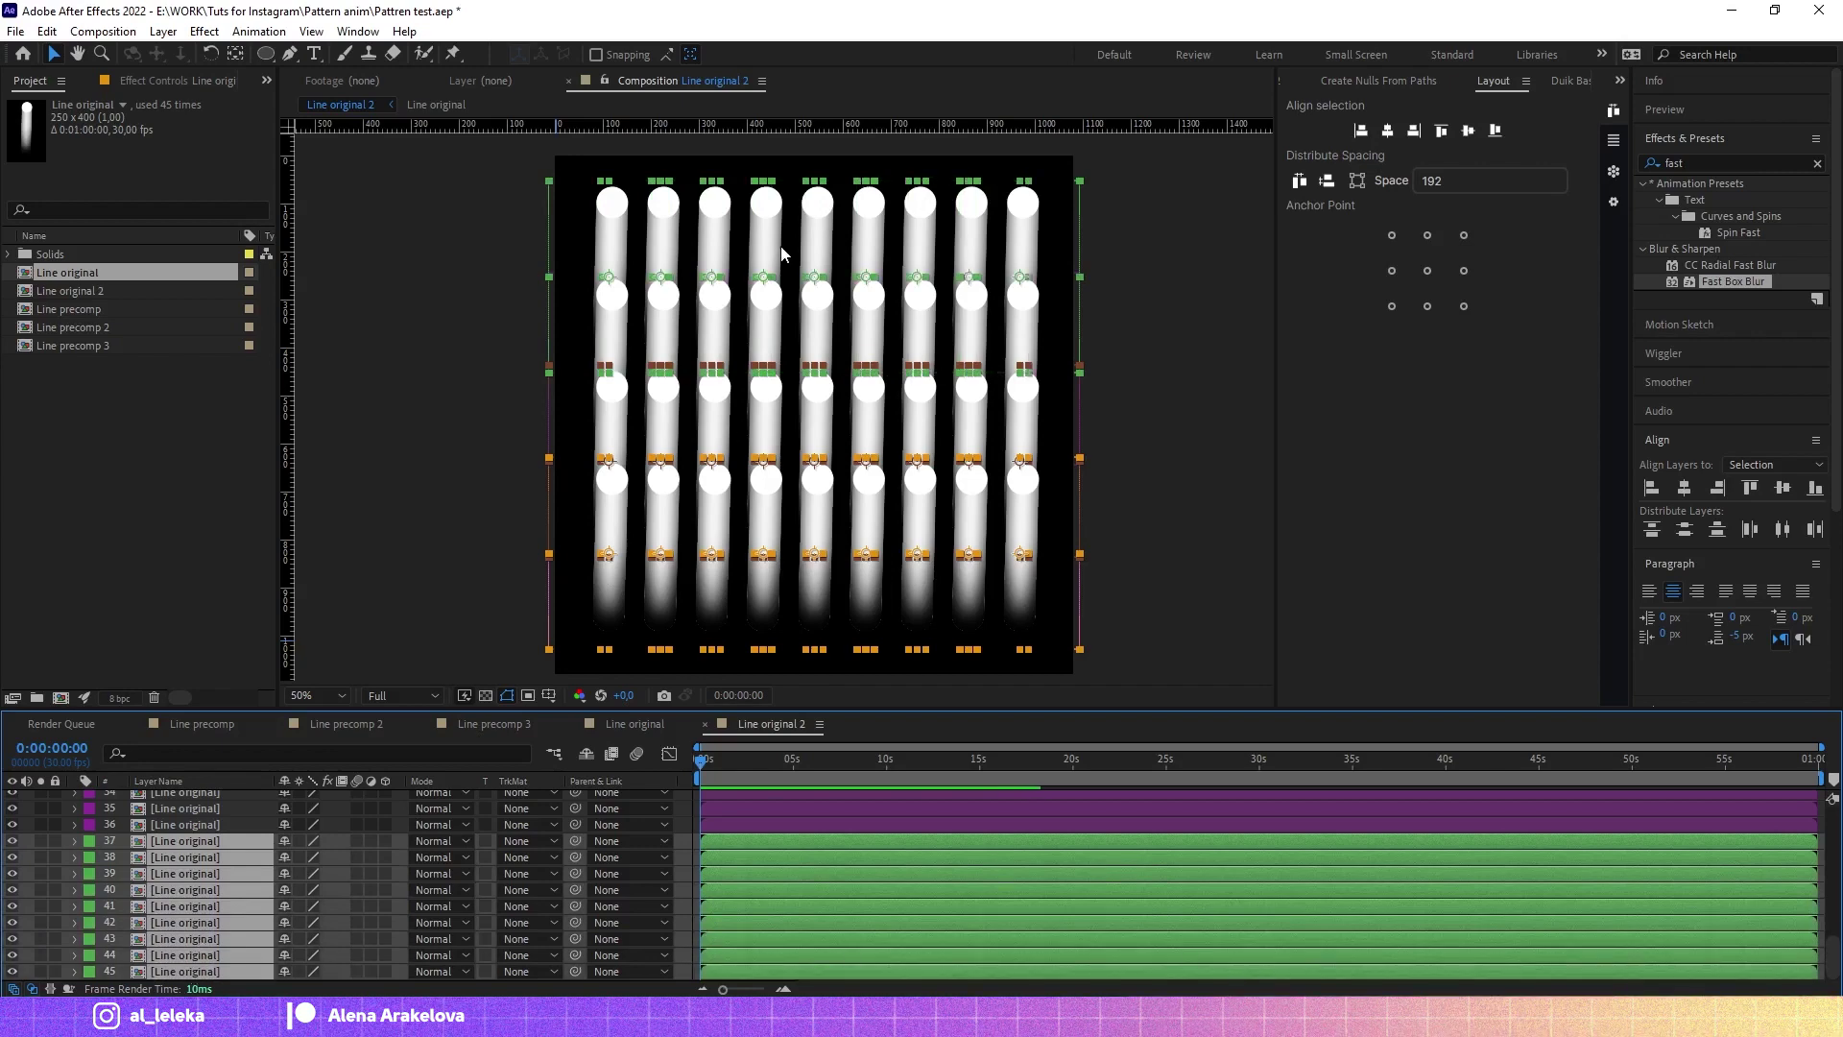
pyautogui.moveTo(785, 254); pyautogui.dragTo(746, 258)
pyautogui.hotkey('ctrl', 'z')
# Step: Try centring all the line layers horizontally in the composition, then undo it
pyautogui.hotkey('ctrl', 'a')
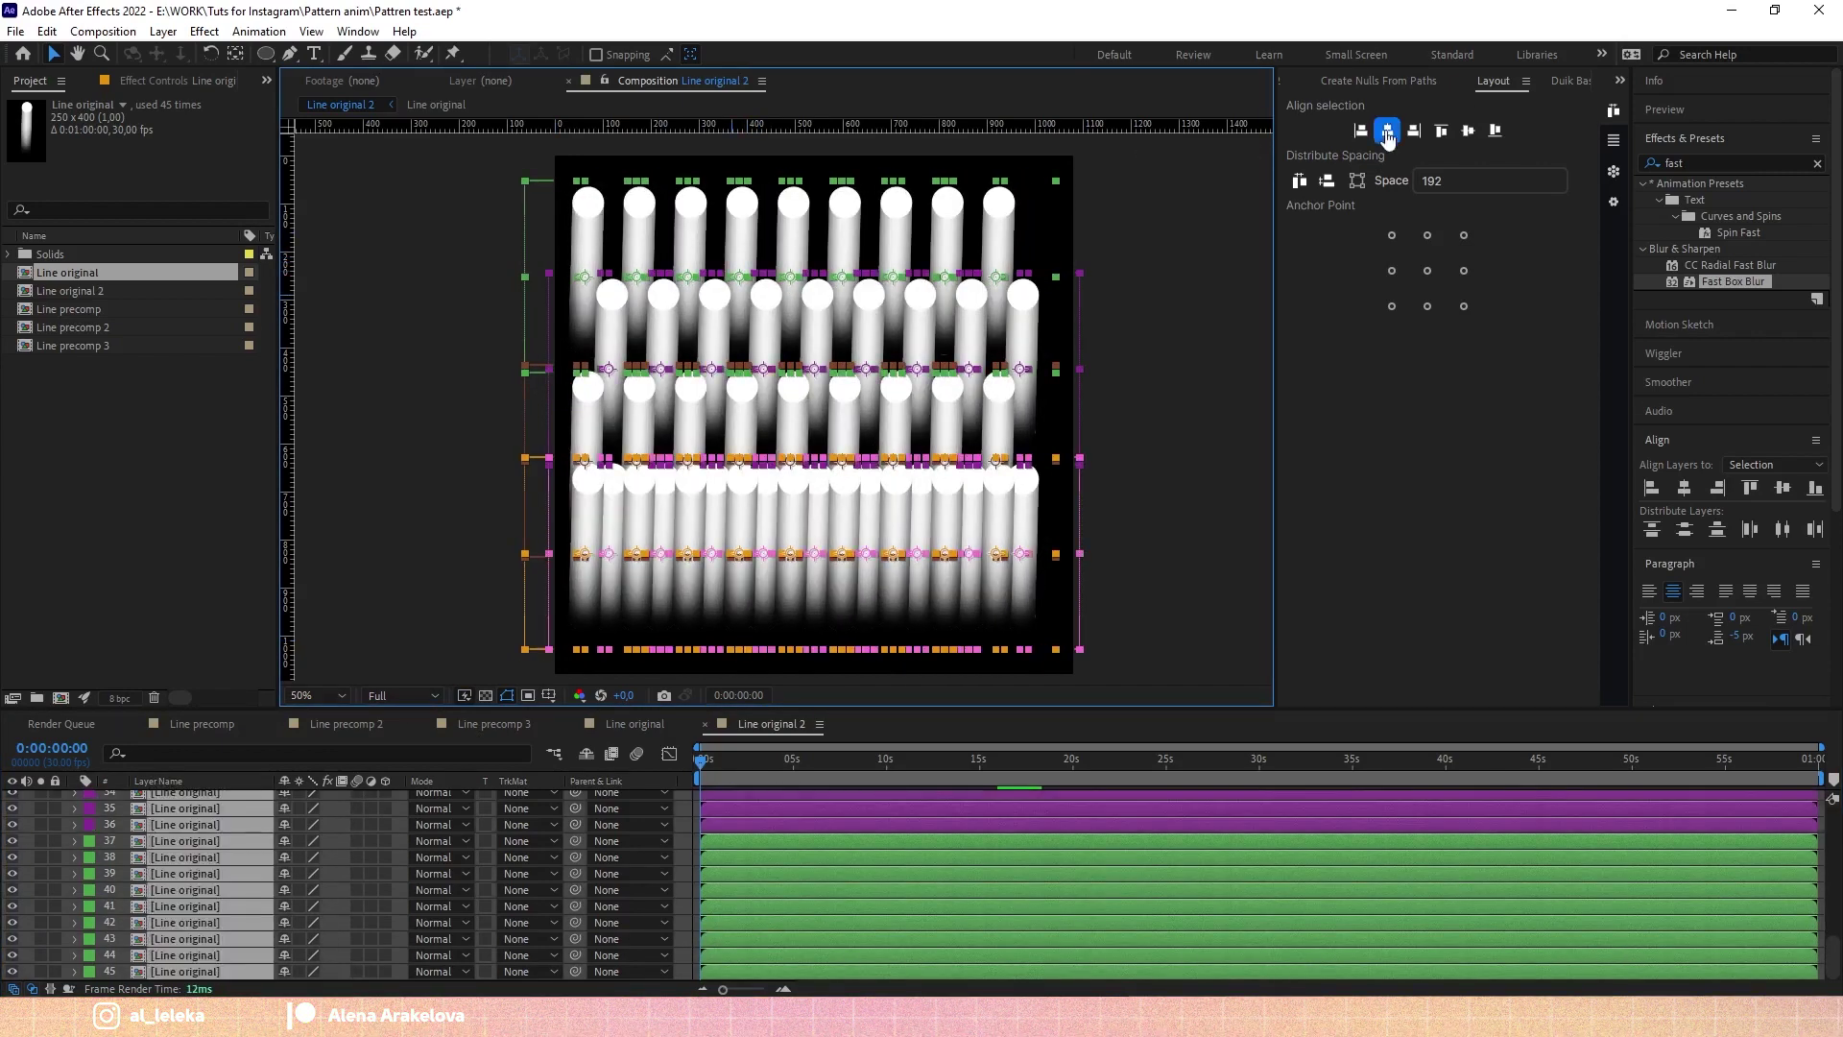
pyautogui.click(1387, 137)
pyautogui.click(1206, 428)
pyautogui.hotkey('ctrl', 'a')
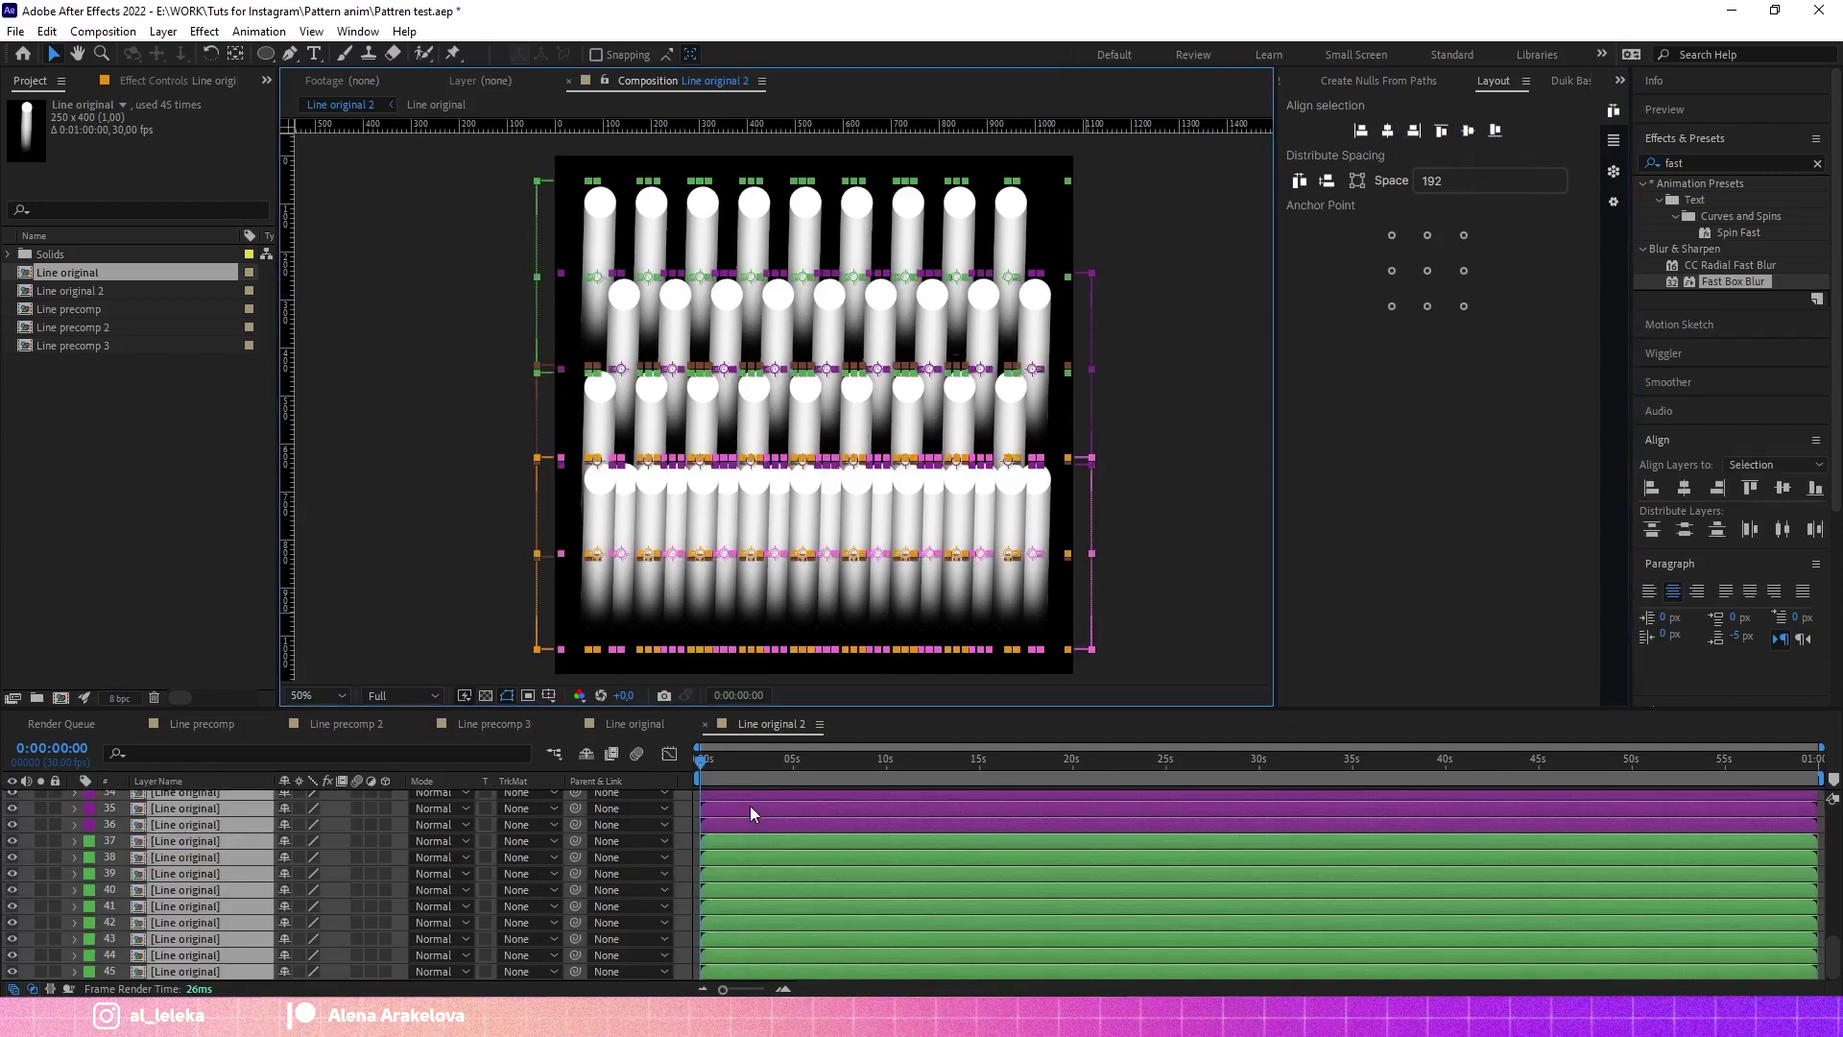
pyautogui.hotkey('ctrl', 'z')
pyautogui.hotkey('ctrl', 'z')
# Step: Move the staggered rows slightly further left and delete the nine orange line layers
pyautogui.moveTo(604, 522); pyautogui.dragTo(578, 522)
pyautogui.scroll(10, 165, 839)
pyautogui.click(175, 791)
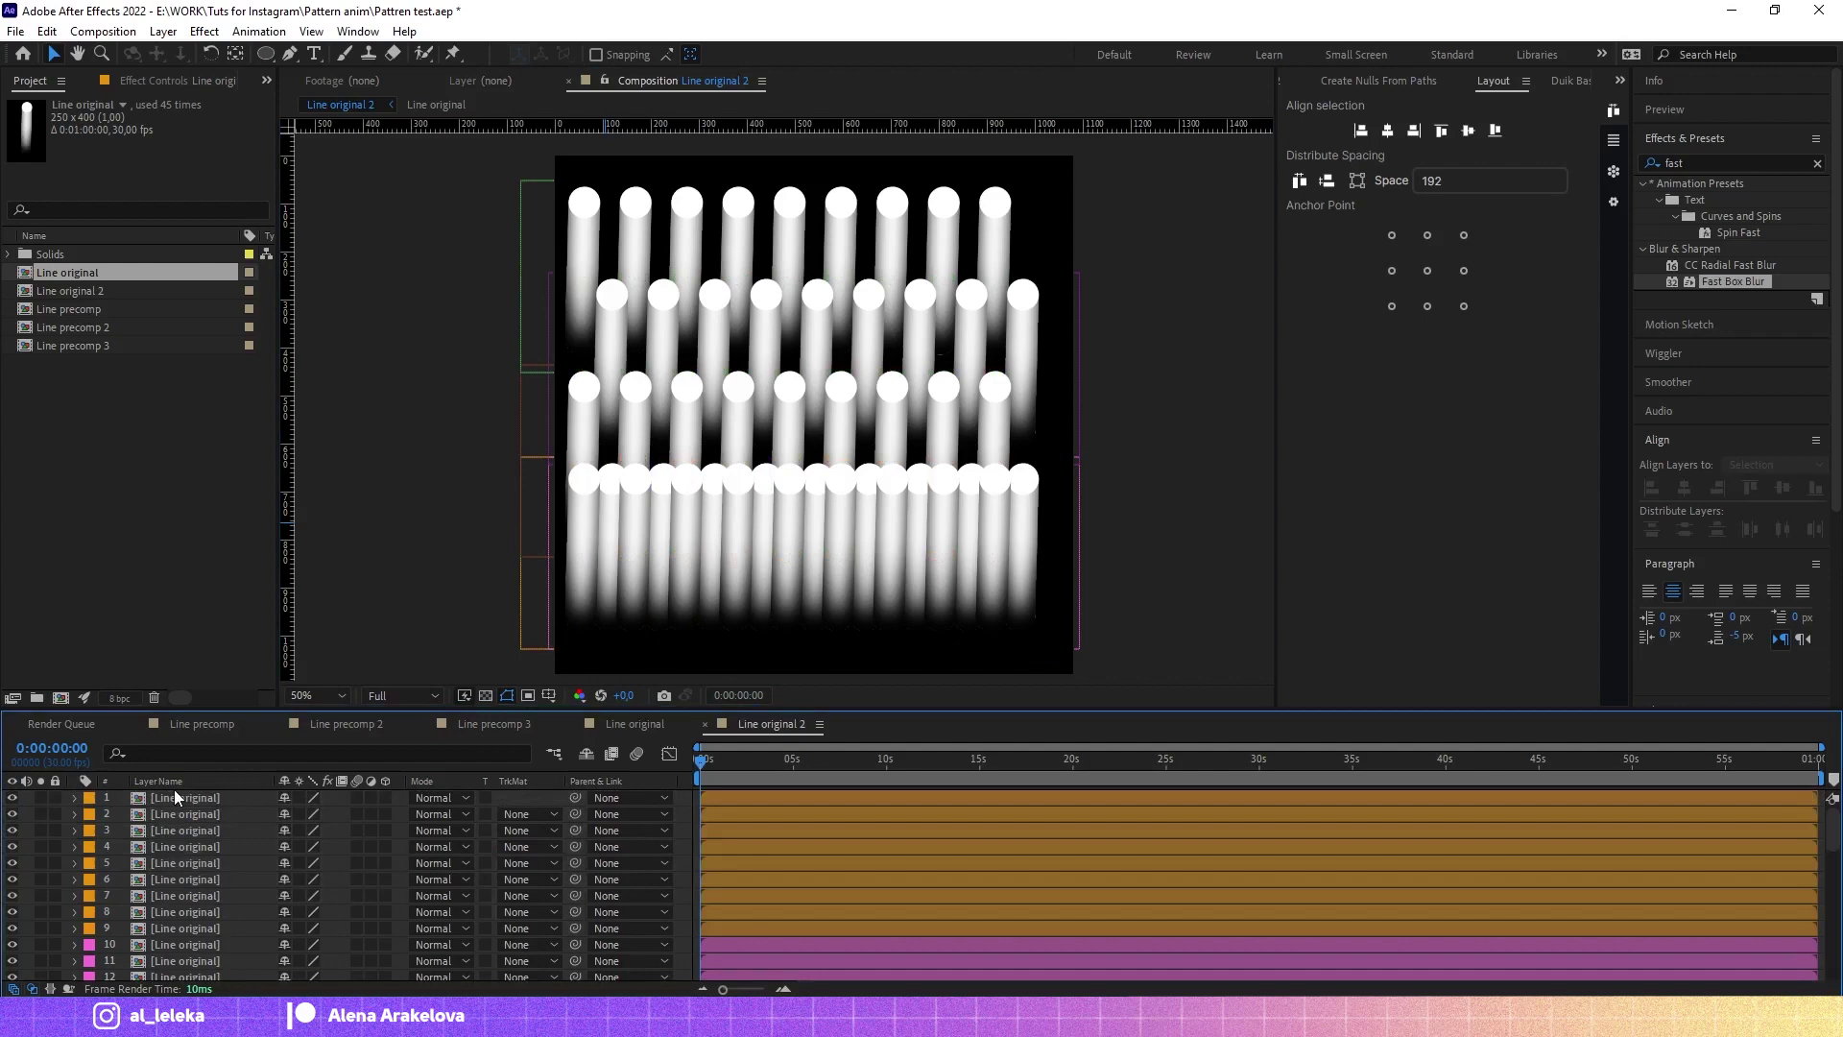
pyautogui.keyDown('shift'); pyautogui.click(225, 925); pyautogui.keyUp('shift')
pyautogui.press('Delete')
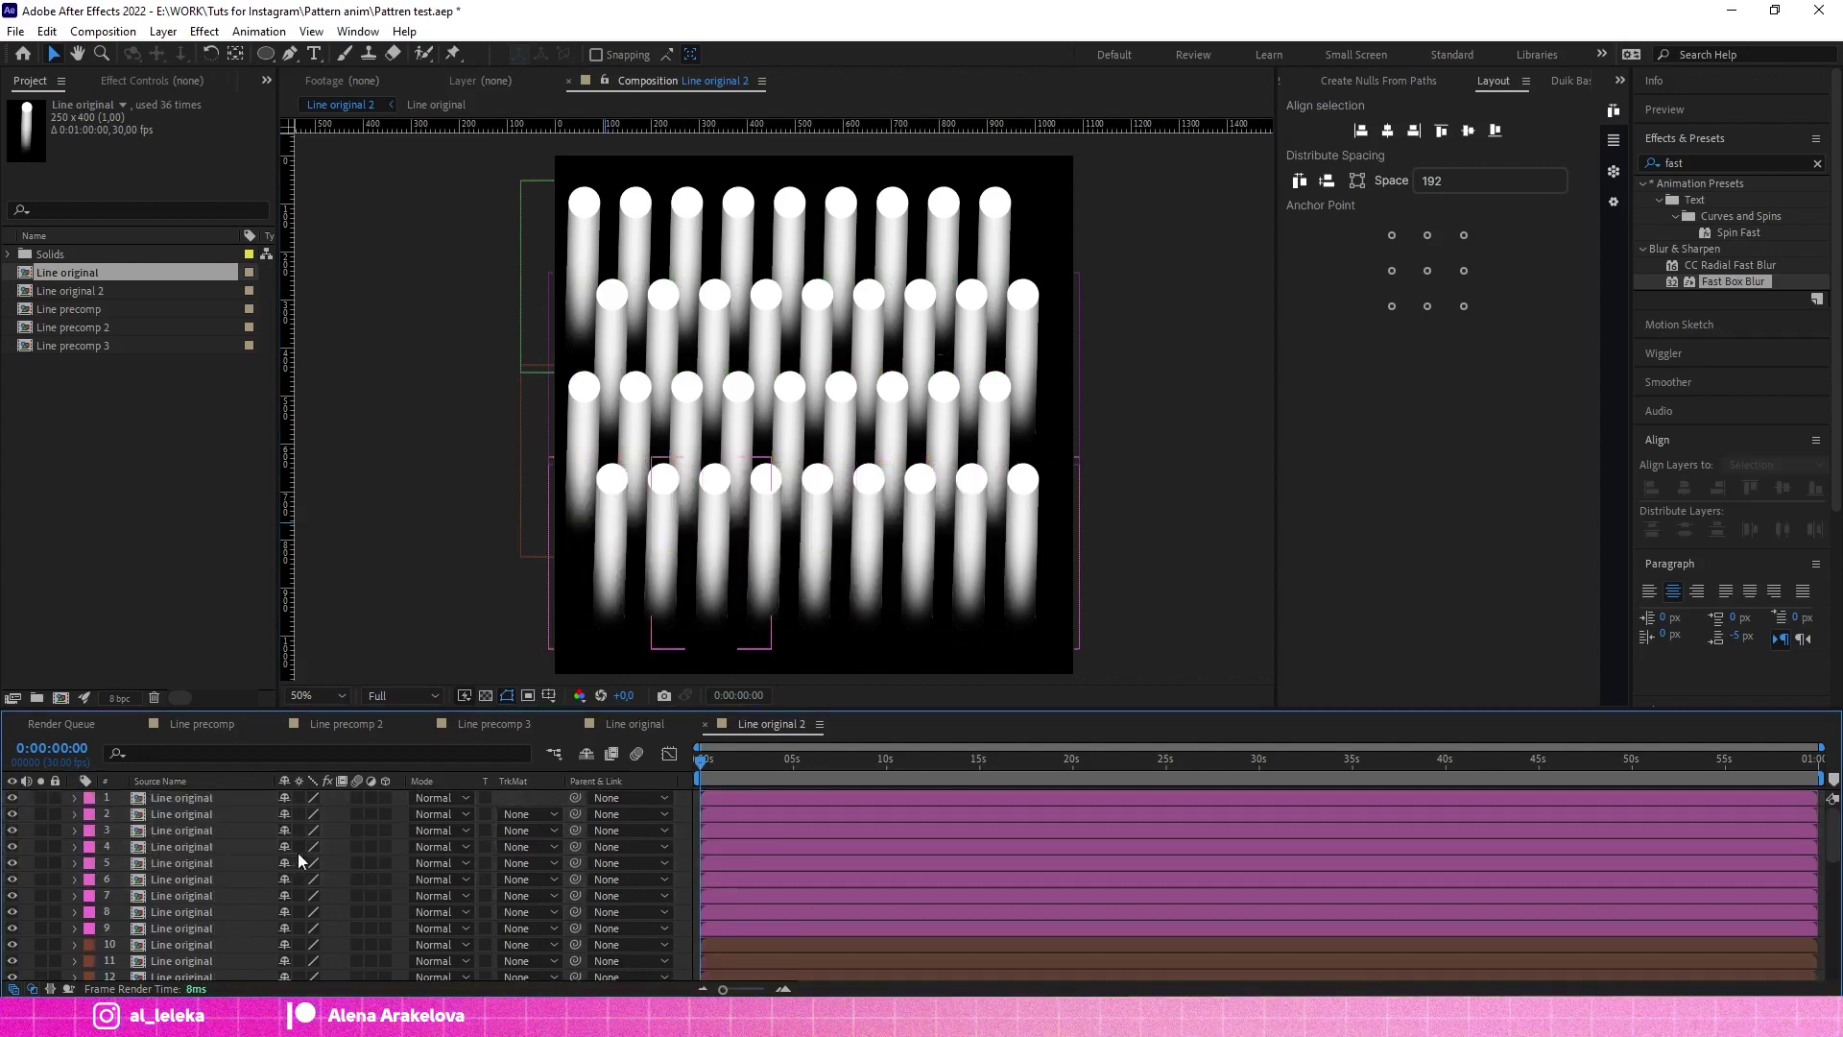
# Step: Centre all the remaining line layers horizontally in the composition as one group
pyautogui.hotkey('ctrl', 'a')
pyautogui.click(1468, 132)
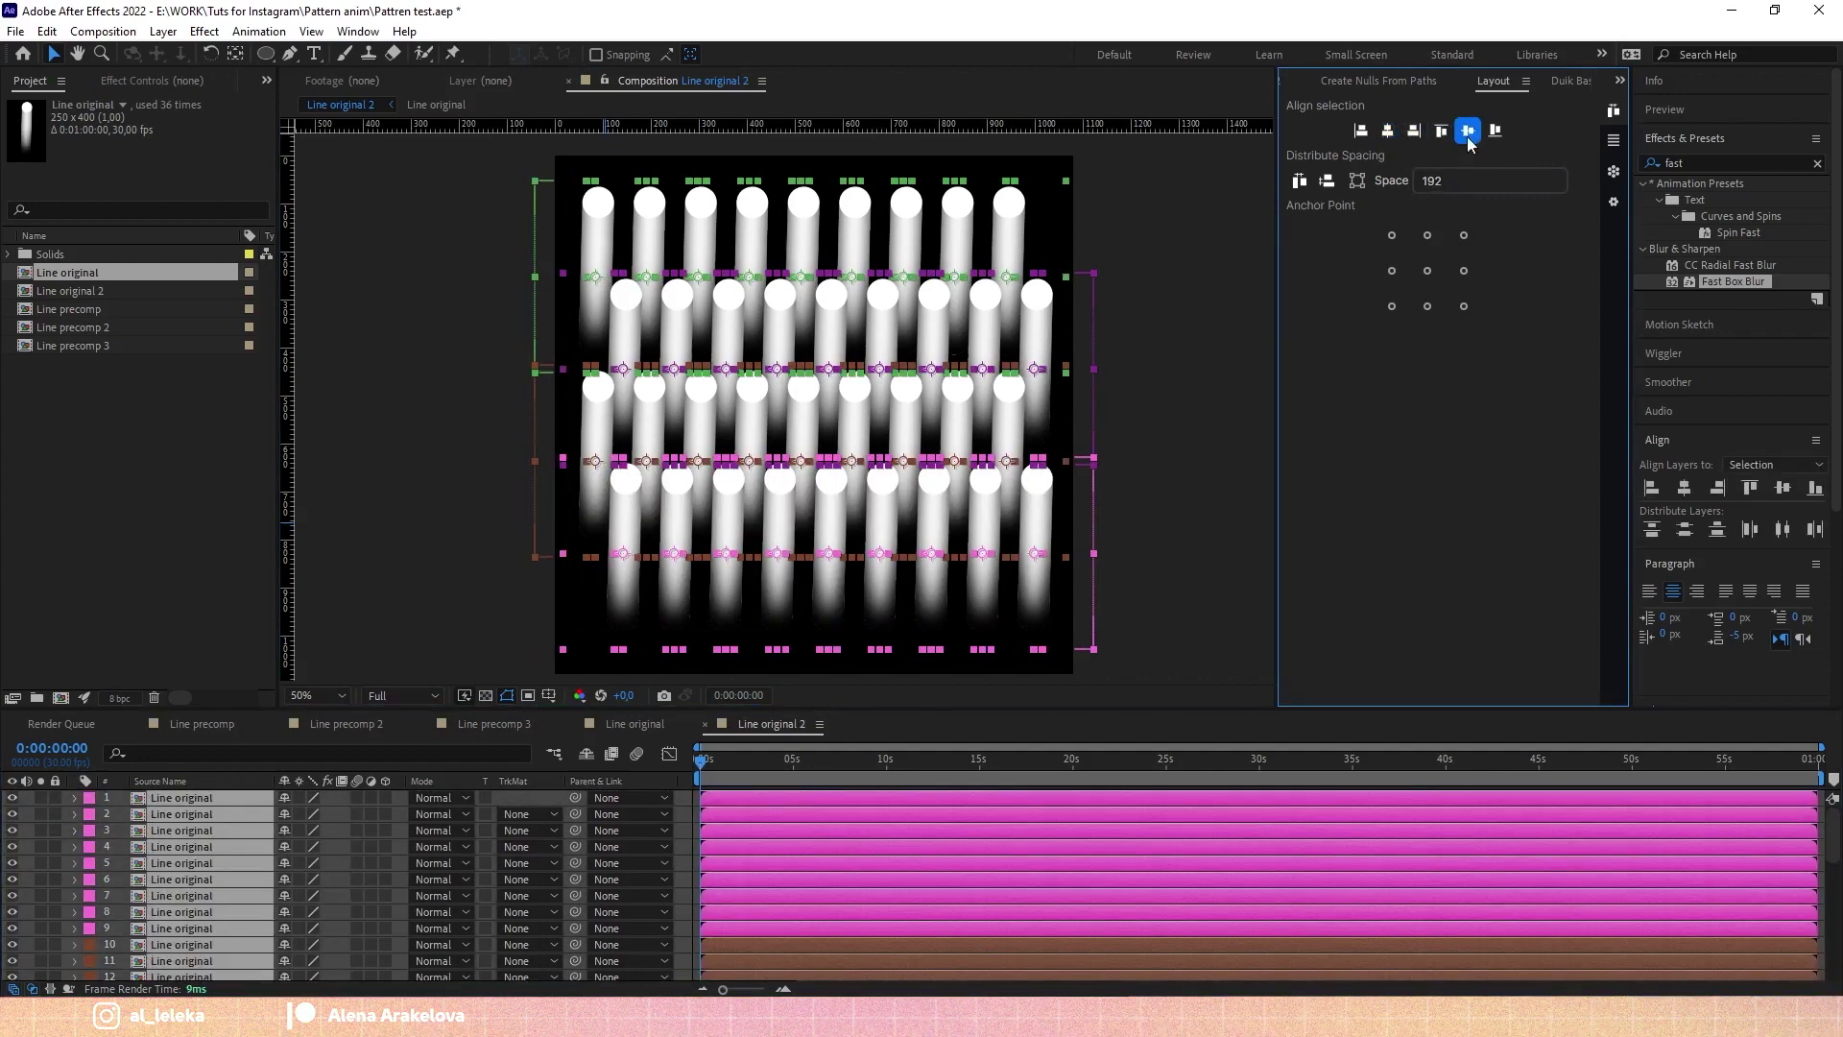
pyautogui.click(1178, 597)
# Step: Preview the animation of the staggered rows and return to the first frame
pyautogui.press('space')
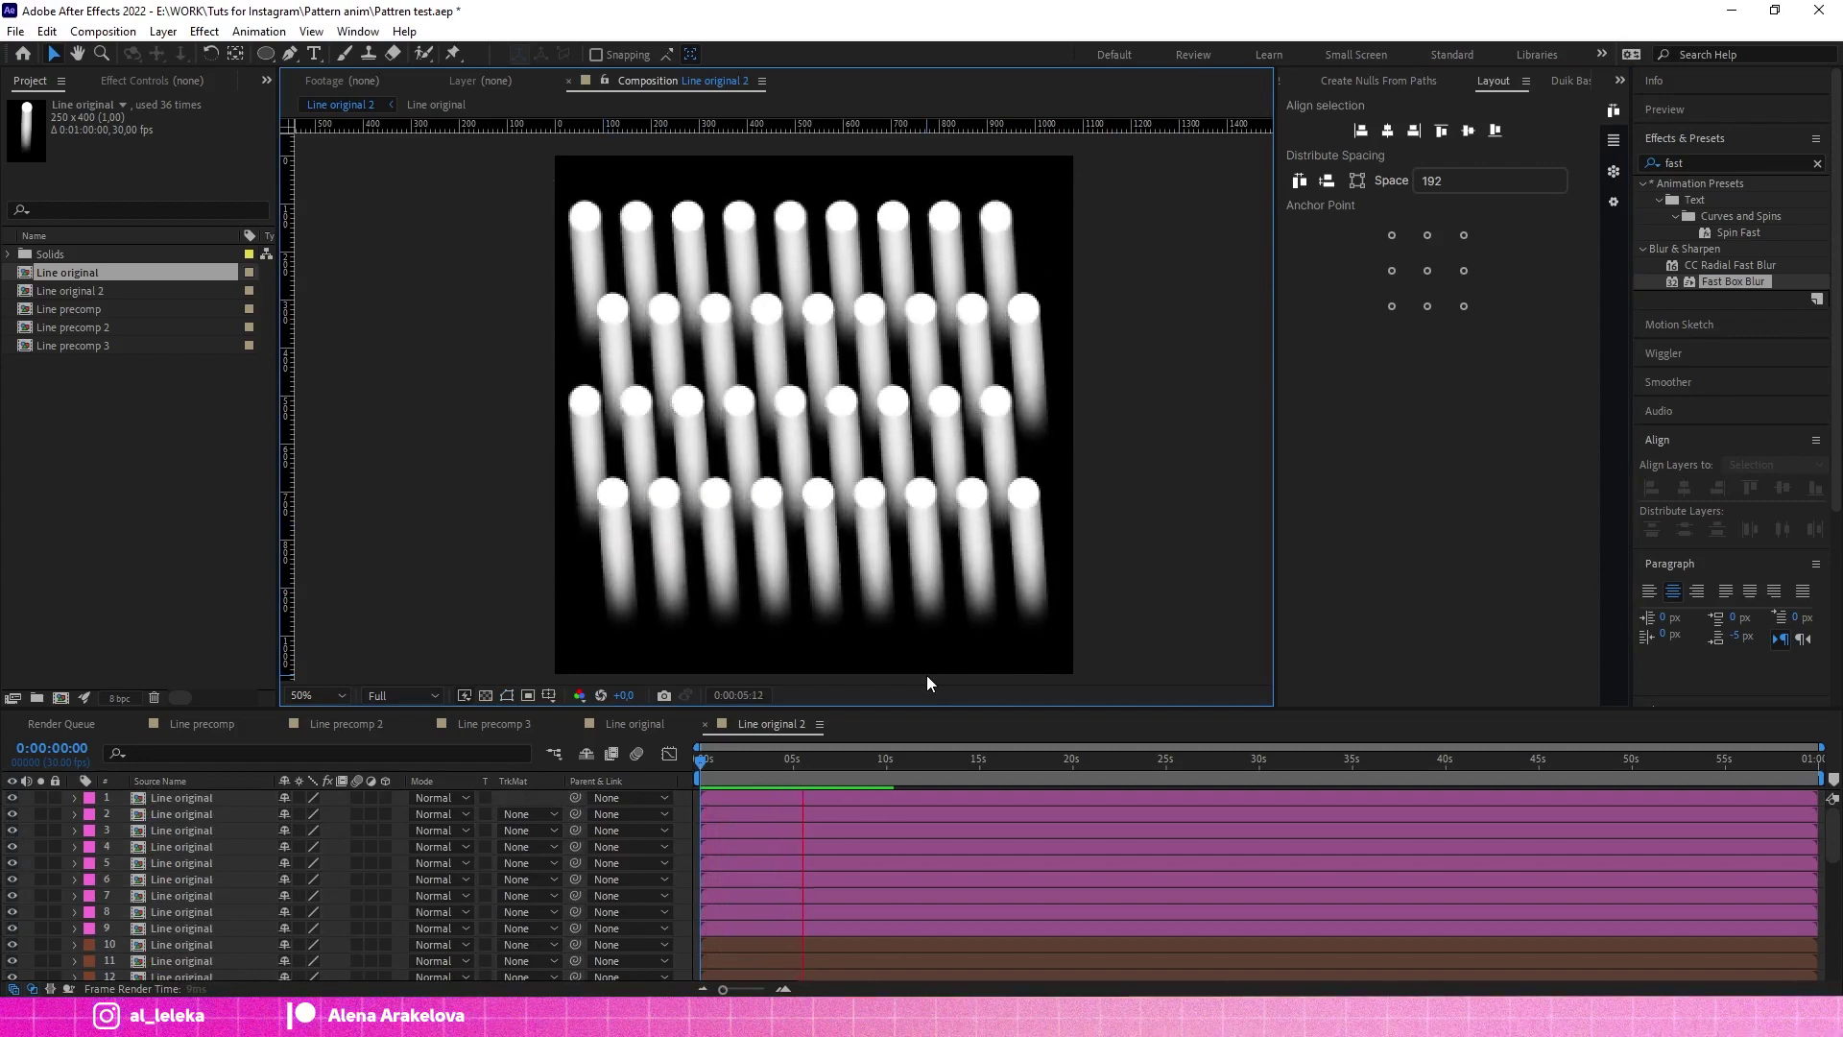
pyautogui.press('space')
pyautogui.click(812, 765)
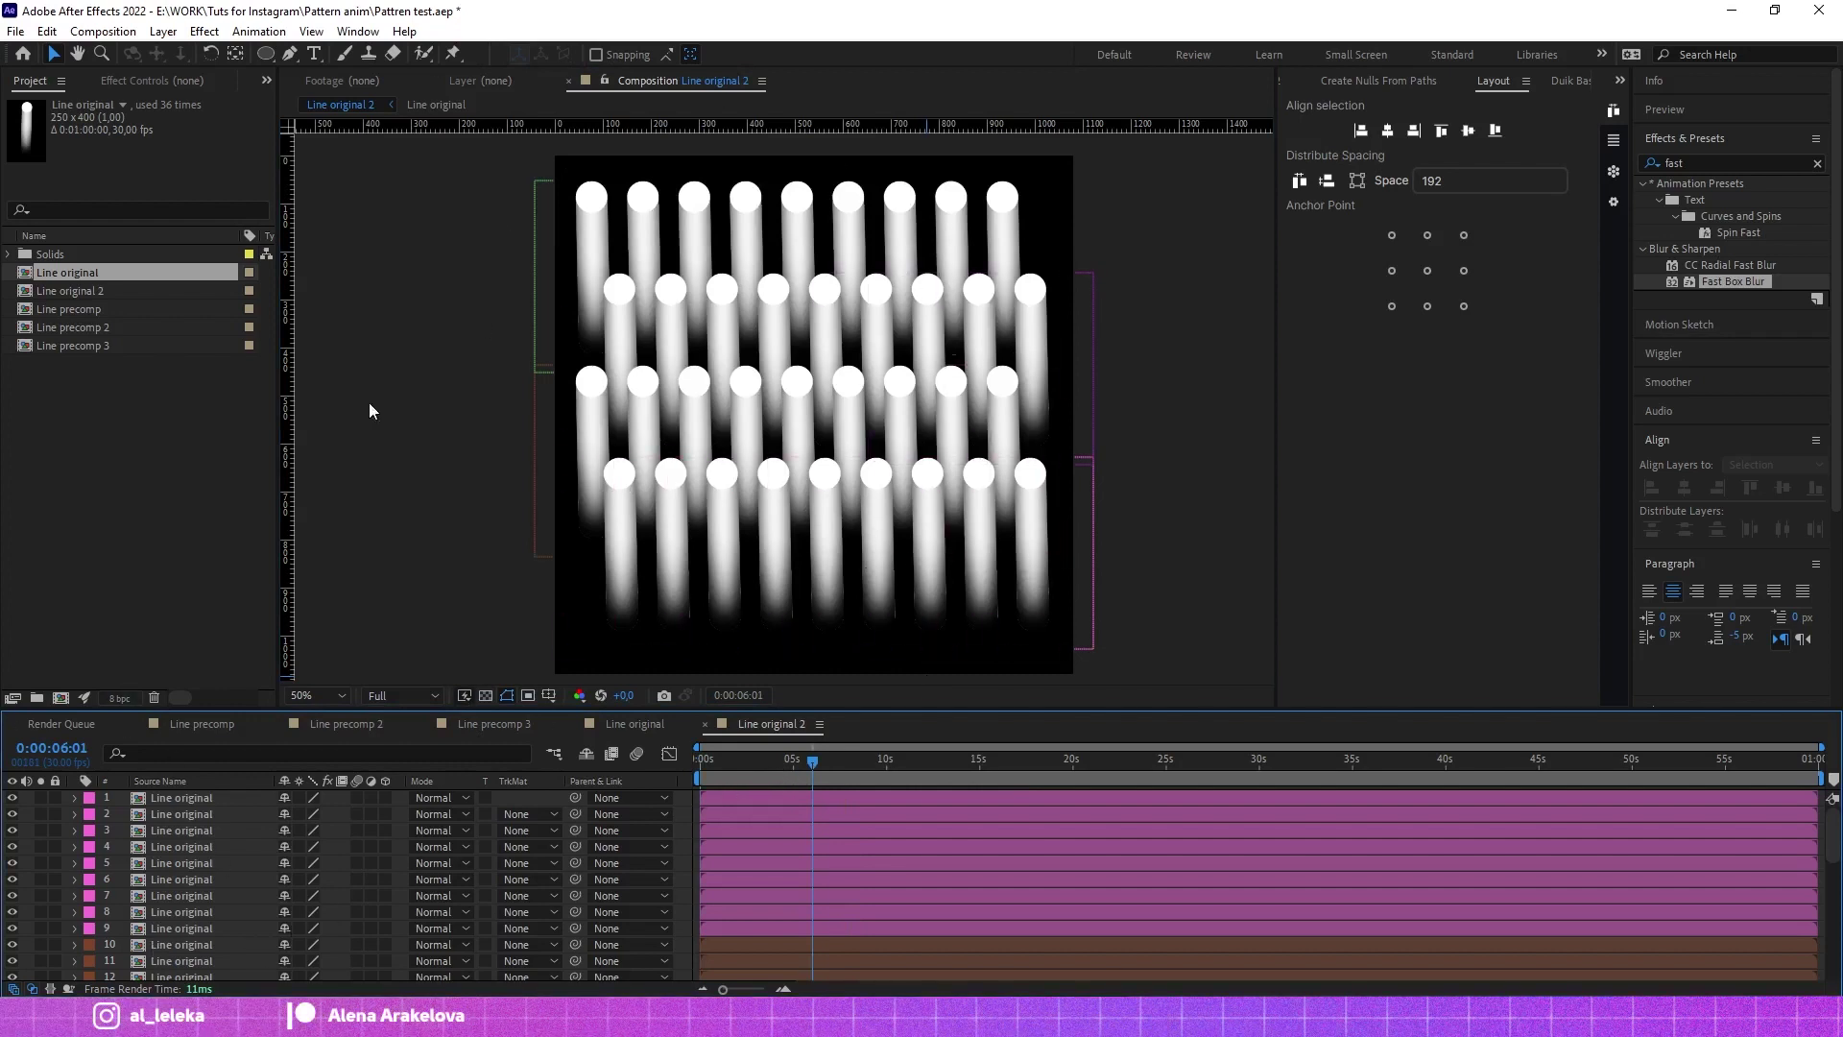
pyautogui.press('Home')
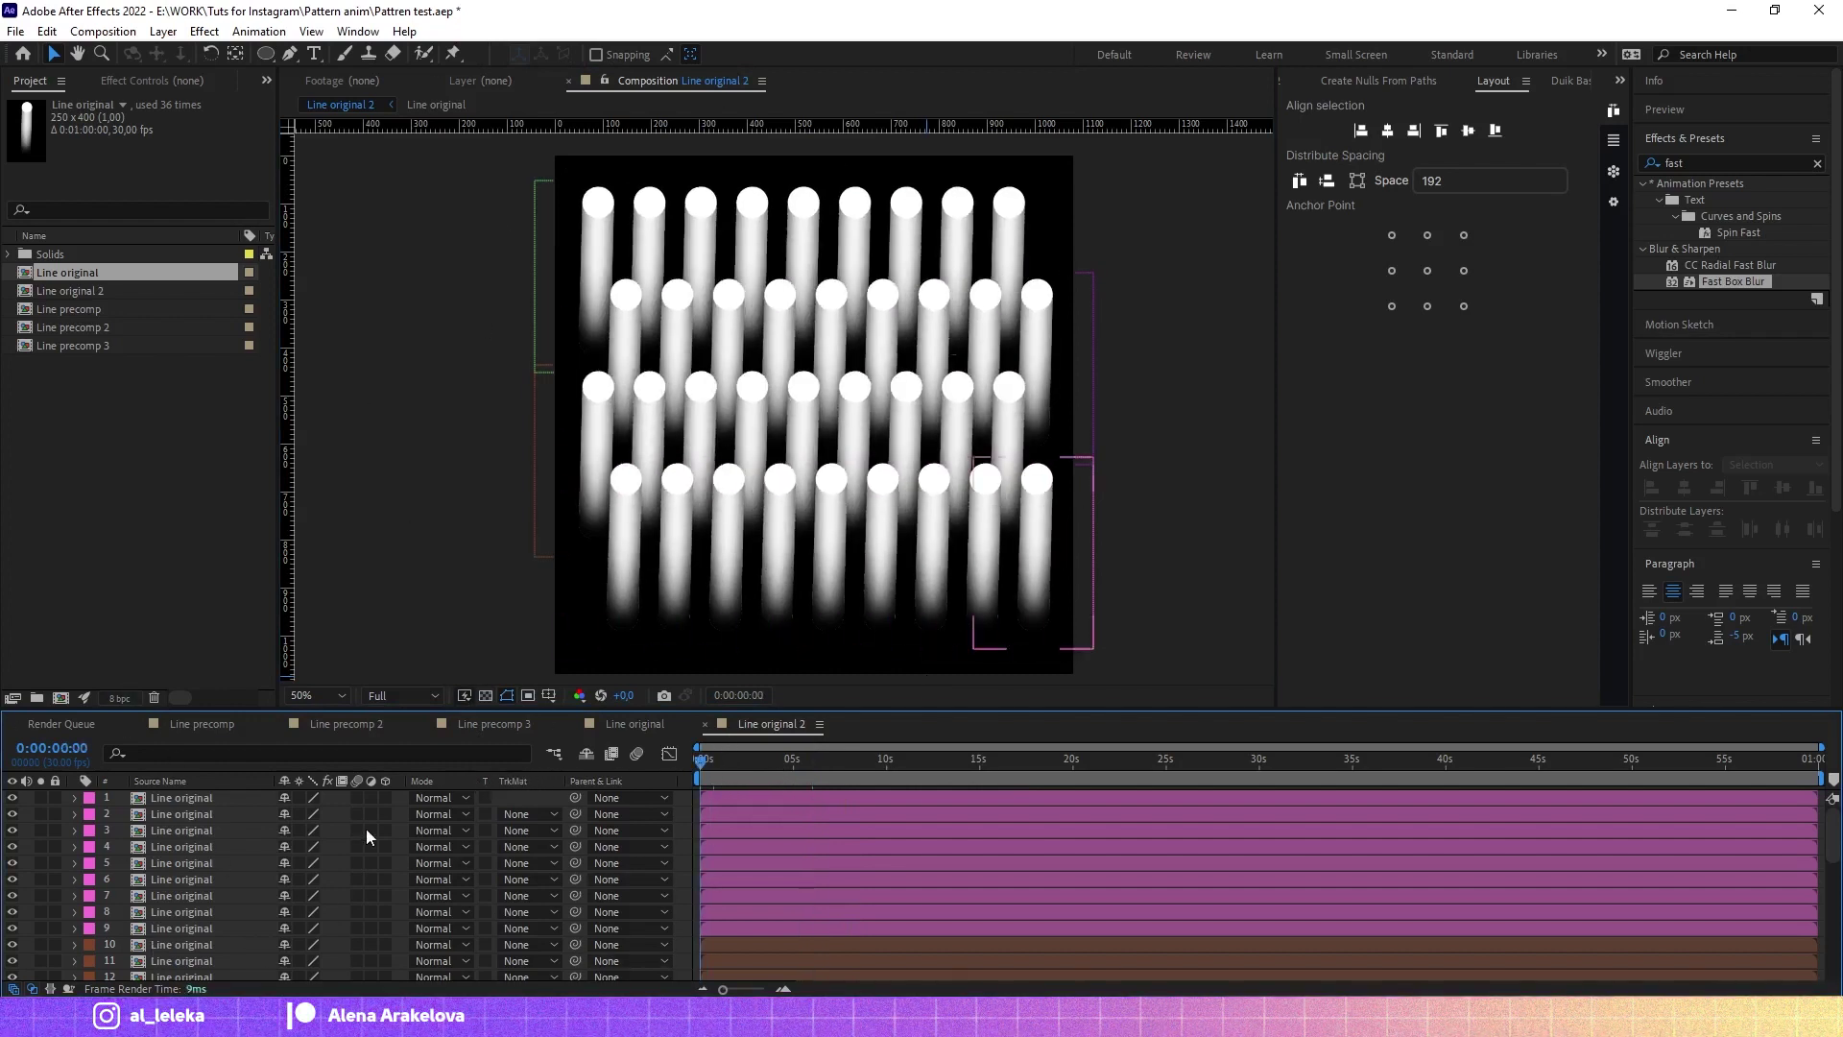
# Step: Shift the fuchsia line layers earlier in time by differing amounts so their wiggles fall out of sync
pyautogui.press('=')
pyautogui.moveTo(808, 794); pyautogui.dragTo(643, 793)
pyautogui.press('=')
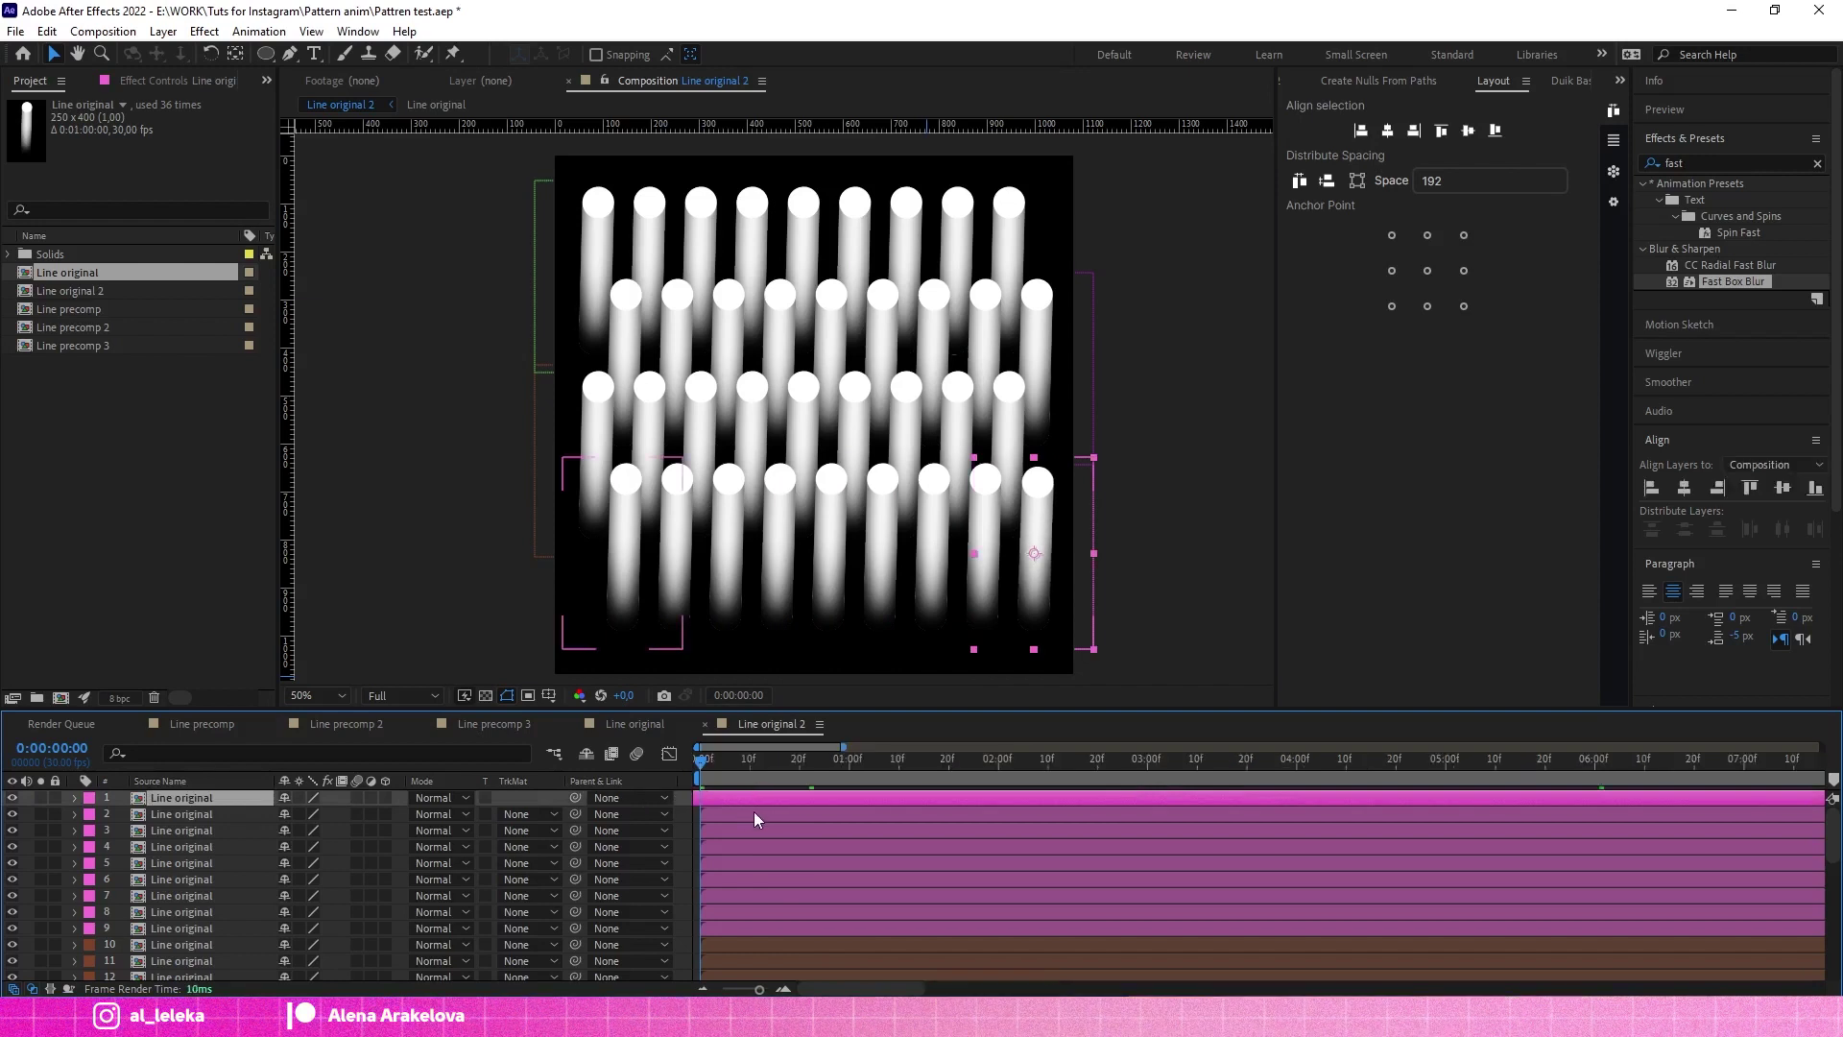
pyautogui.moveTo(753, 812); pyautogui.dragTo(699, 826)
pyautogui.click(699, 829)
pyautogui.click(903, 879)
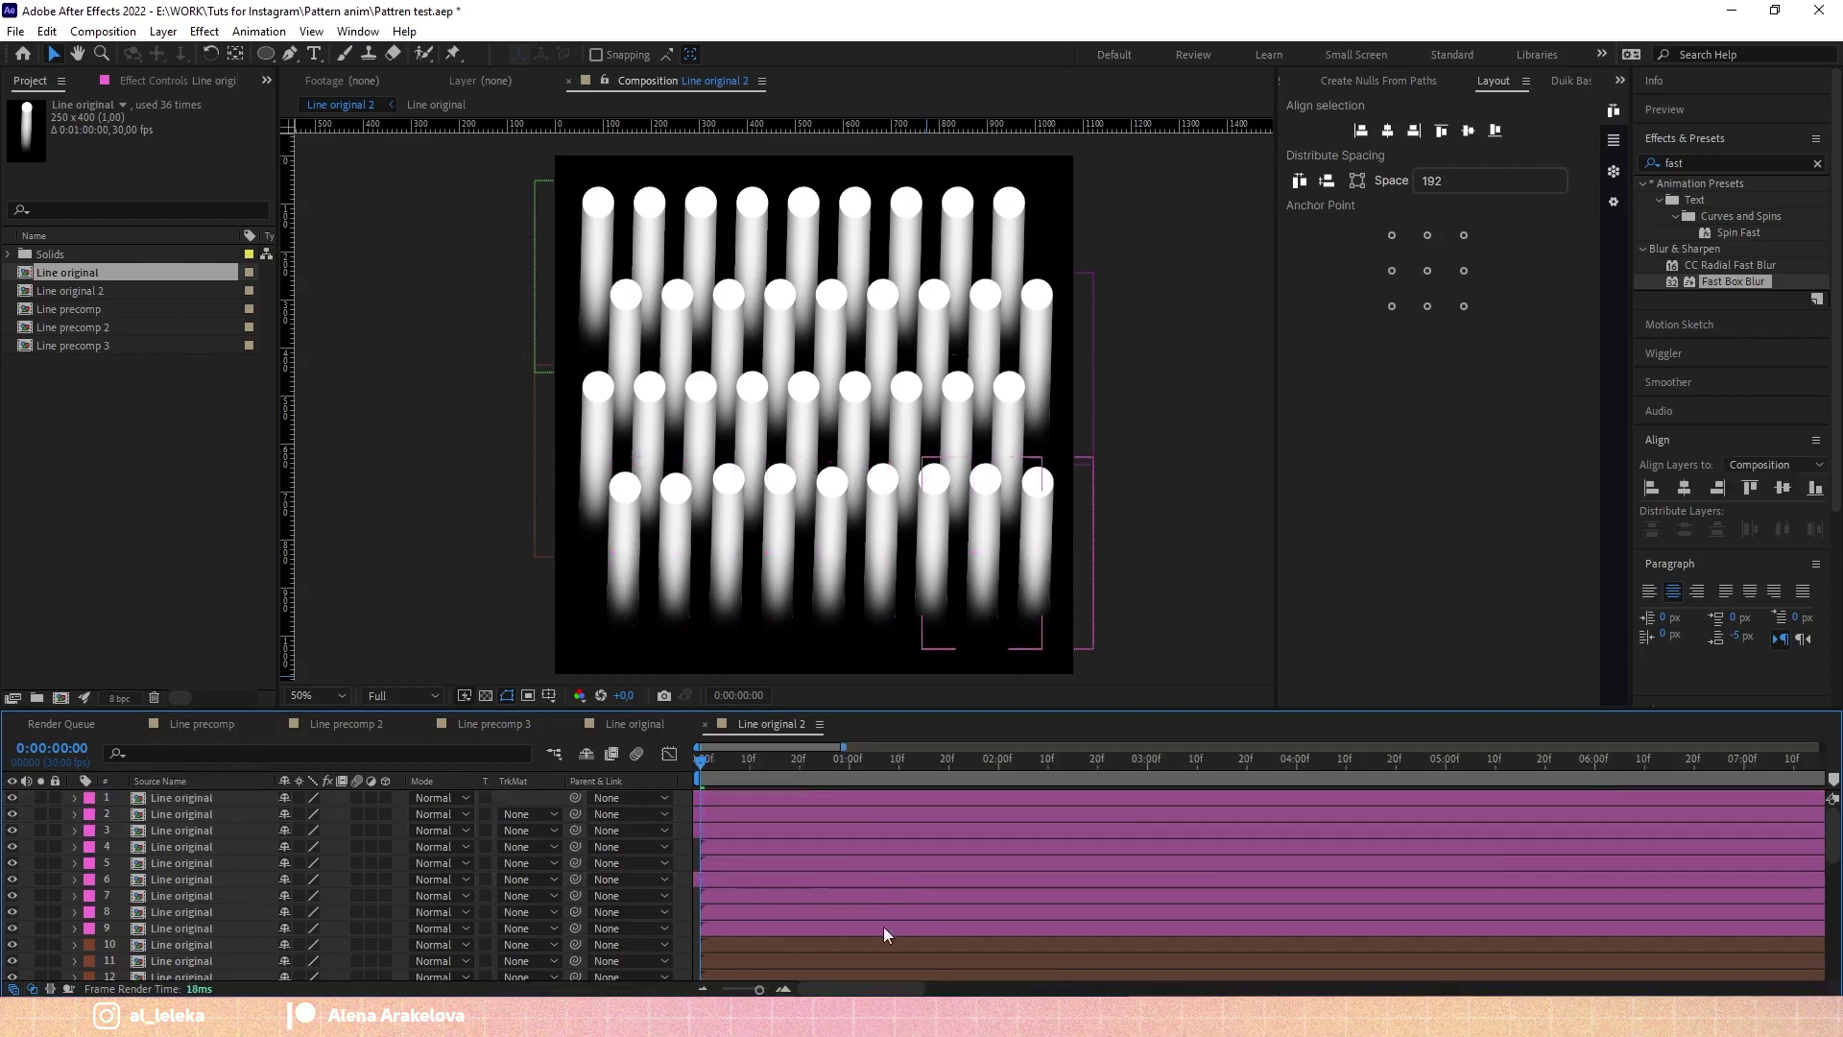
pyautogui.click(806, 925)
pyautogui.moveTo(799, 915); pyautogui.dragTo(586, 919)
pyautogui.click(780, 849)
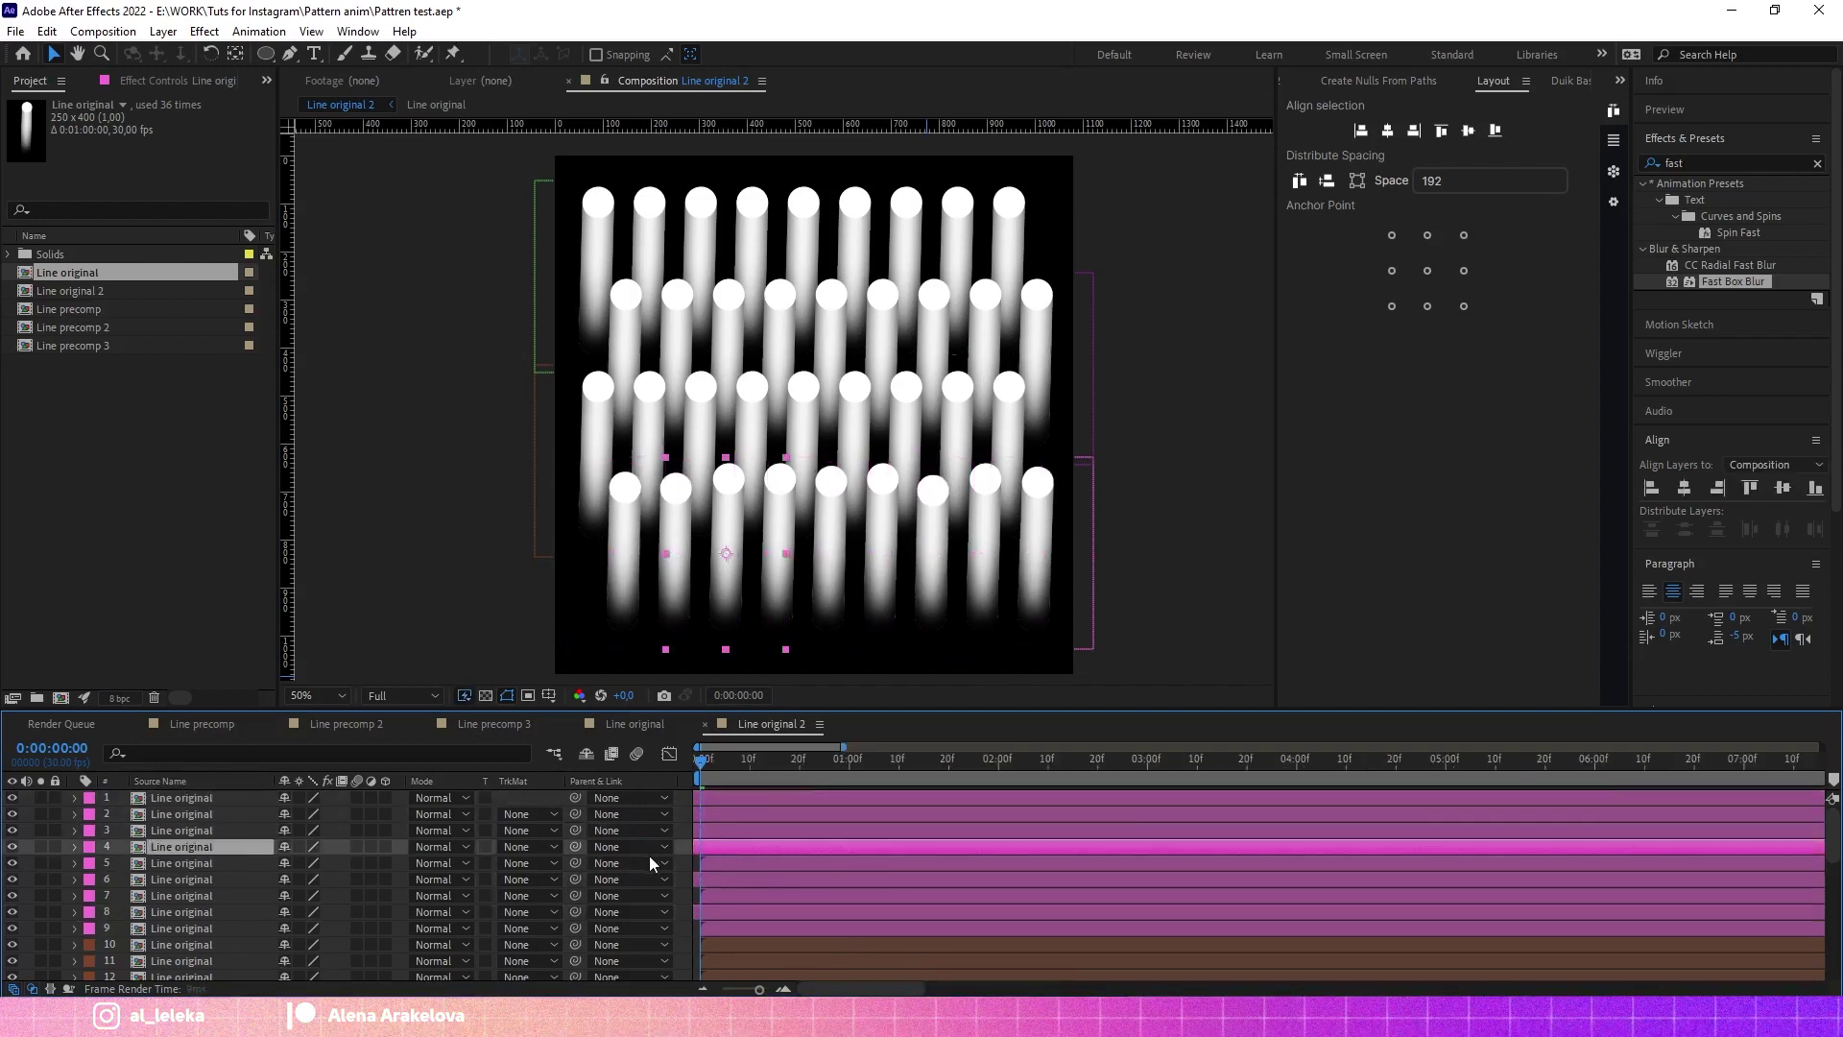
pyautogui.click(780, 862)
# Step: Shift the brown line layers earlier in time by differing amounts
pyautogui.scroll(-2, 781, 937)
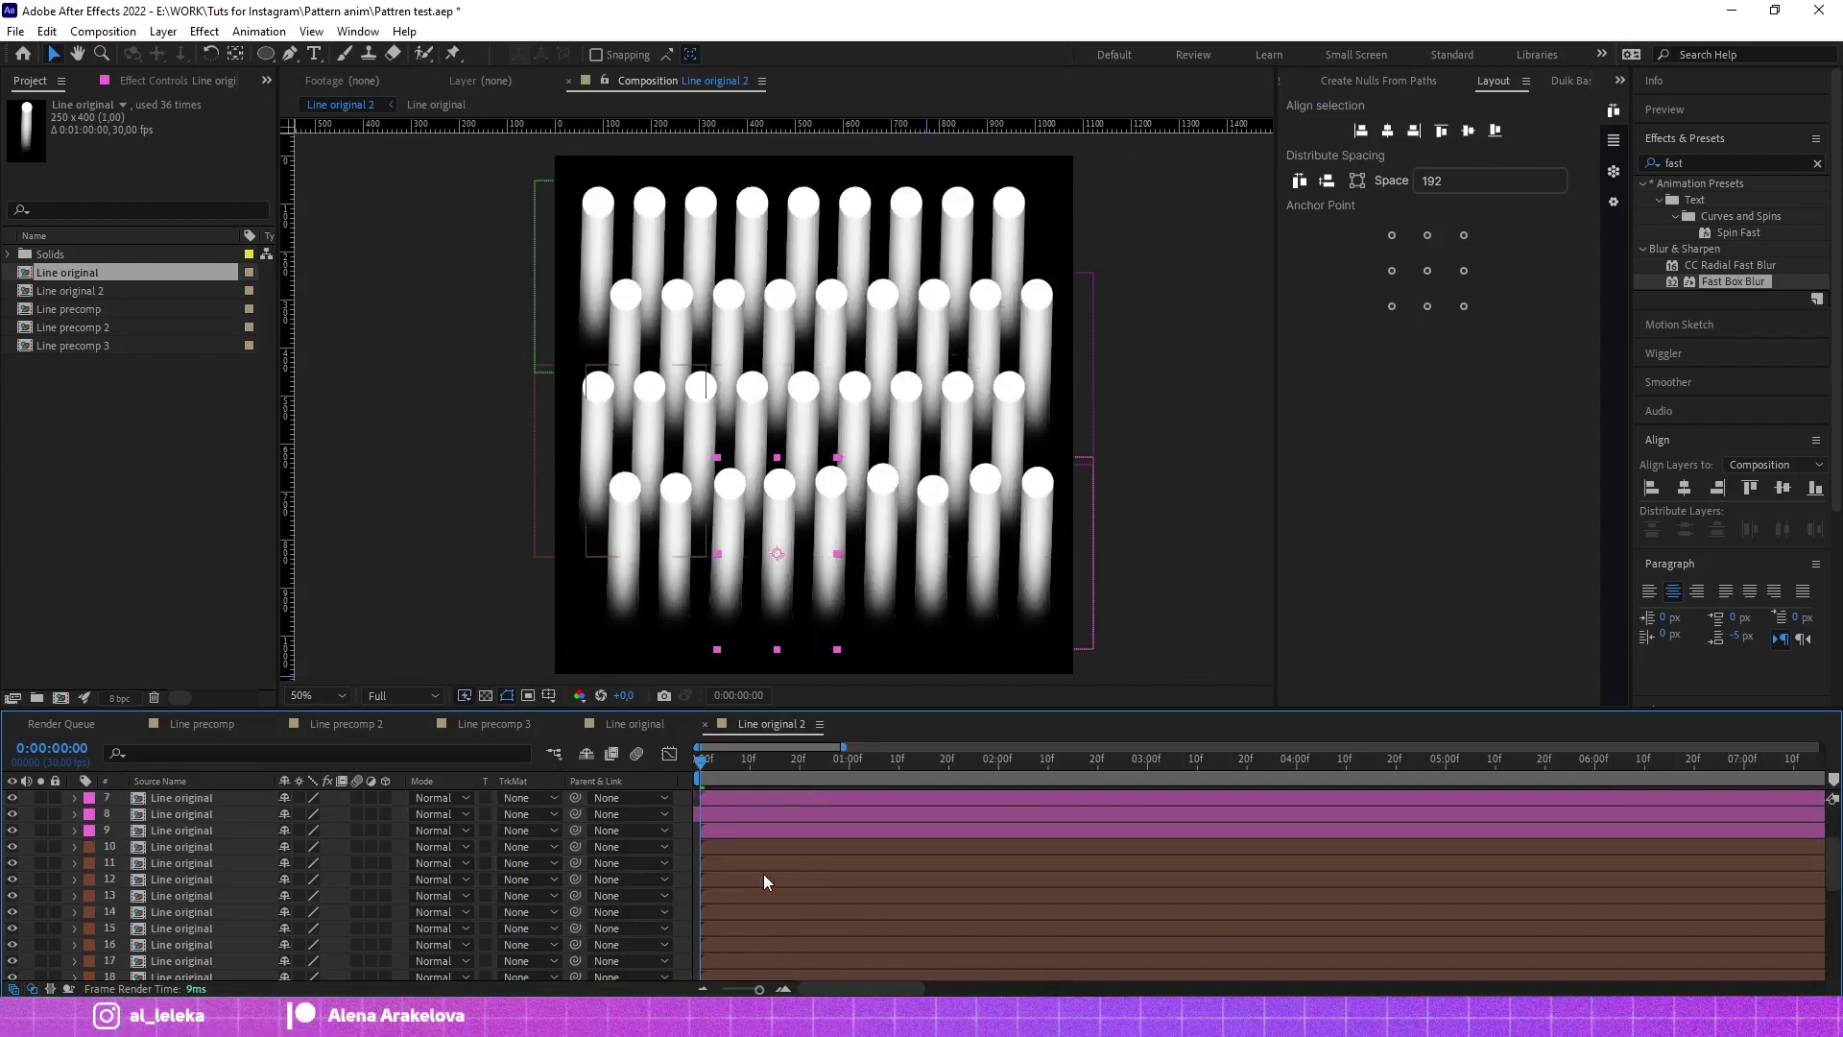
pyautogui.click(763, 879)
pyautogui.click(782, 847)
pyautogui.click(730, 896)
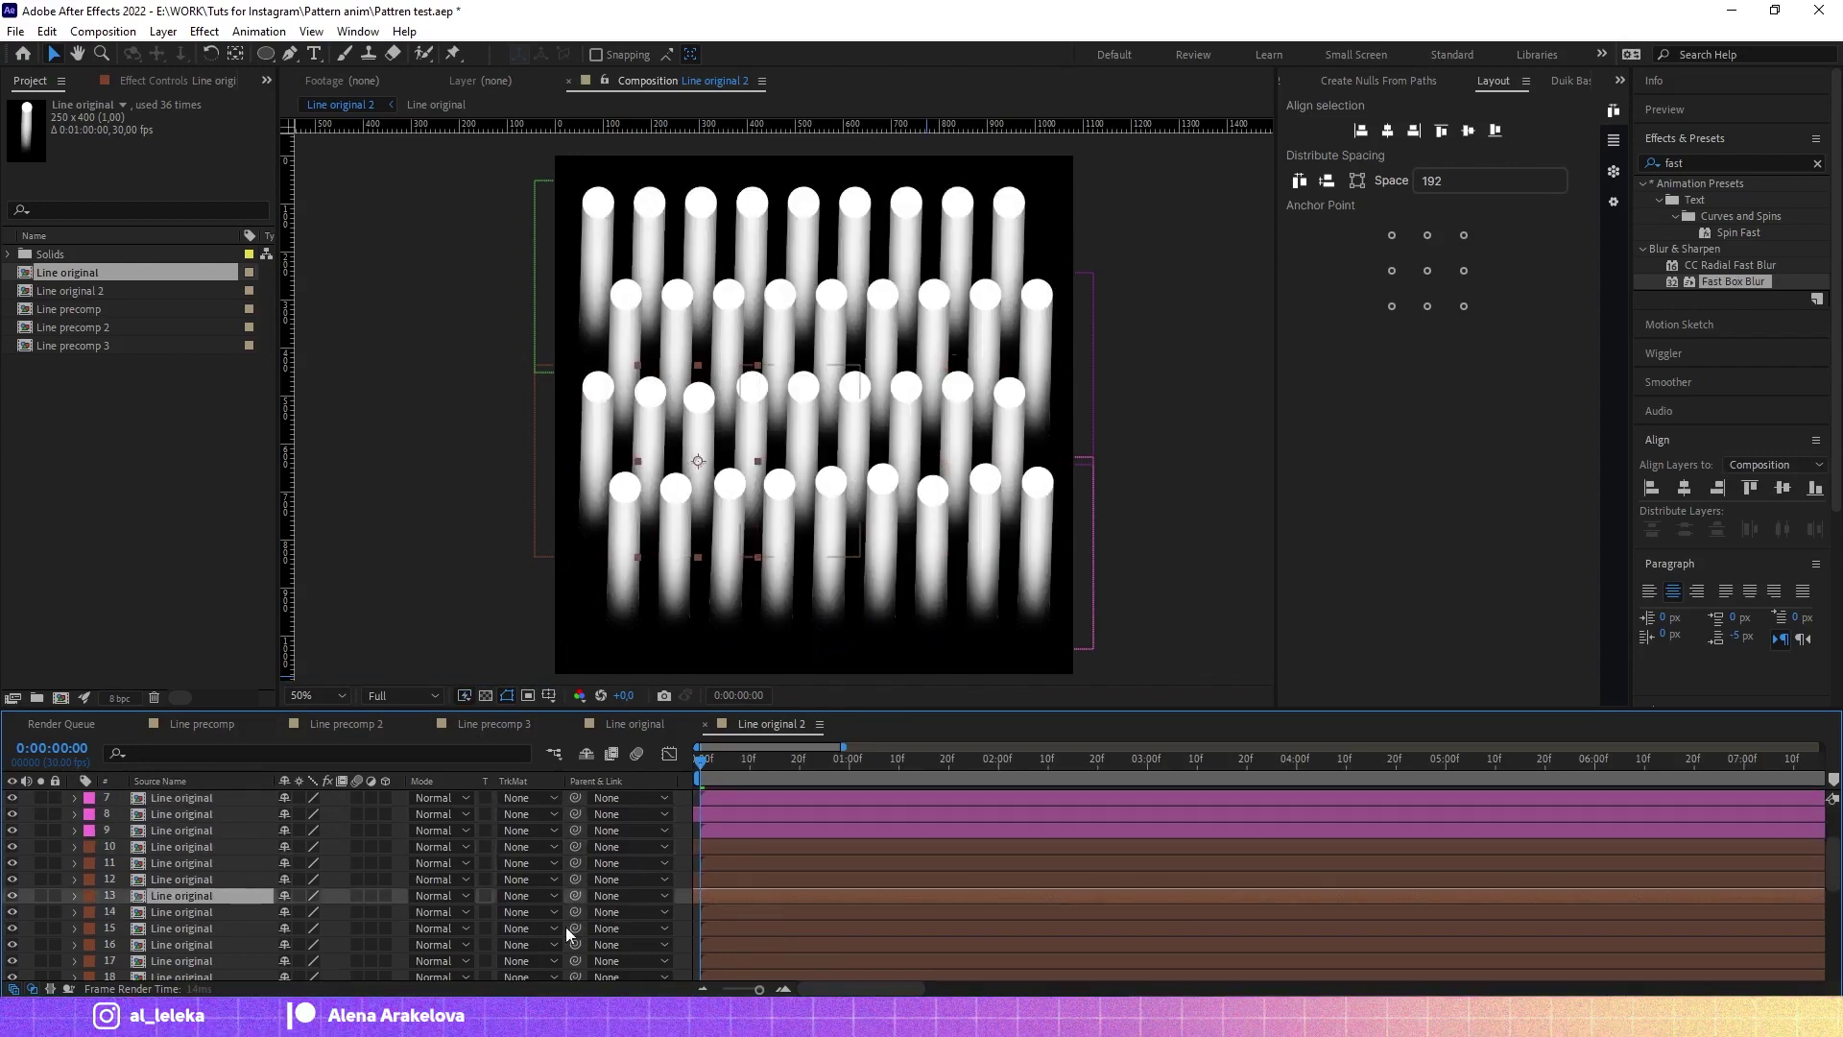
pyautogui.click(826, 929)
pyautogui.moveTo(816, 944); pyautogui.dragTo(596, 945)
pyautogui.click(903, 960)
pyautogui.moveTo(798, 913); pyautogui.dragTo(586, 913)
# Step: Offset more brown line layers and the purple line layers to varied earlier and later start times
pyautogui.scroll(-1, 672, 893)
pyautogui.moveTo(768, 880); pyautogui.dragTo(527, 881)
pyautogui.scroll(-1, 672, 903)
pyautogui.moveTo(797, 975); pyautogui.dragTo(596, 975)
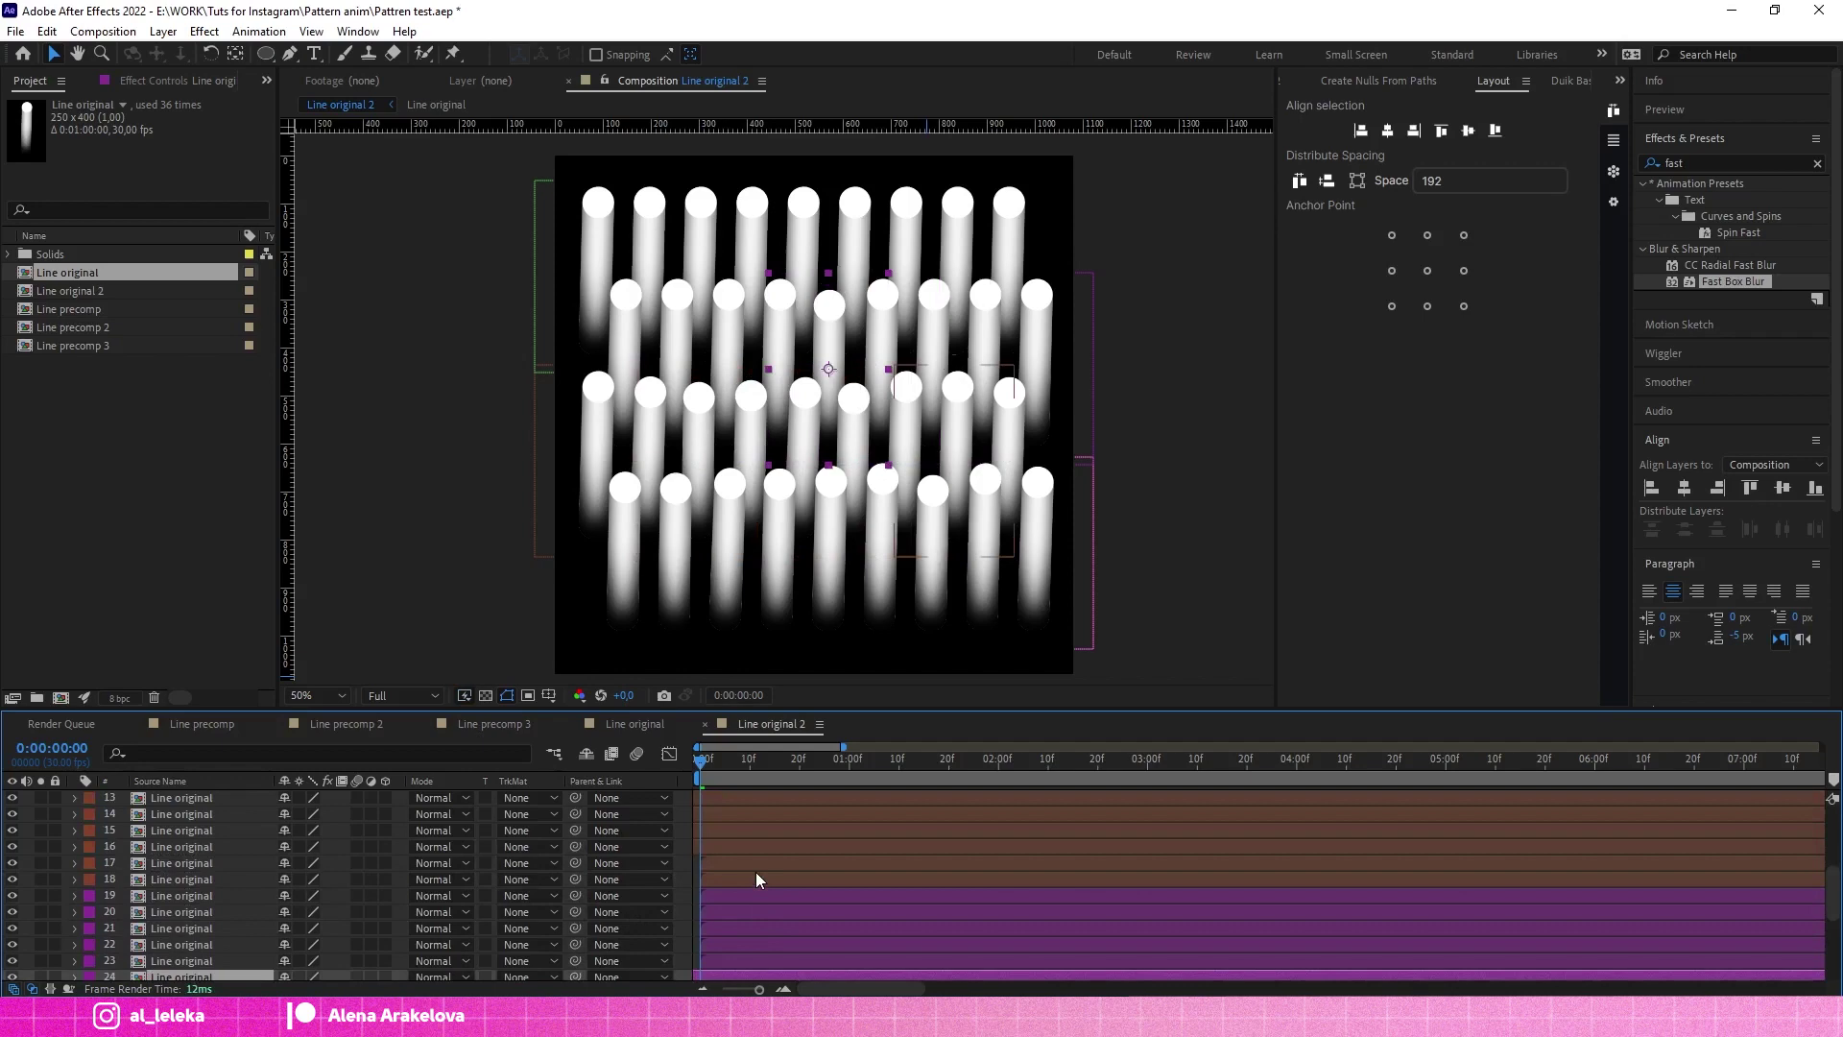
pyautogui.moveTo(812, 863); pyautogui.dragTo(634, 863)
pyautogui.moveTo(816, 880)
pyautogui.mouseDown()
pyautogui.moveTo(614, 879)
pyautogui.moveTo(879, 899)
pyautogui.mouseUp()
pyautogui.moveTo(797, 930); pyautogui.dragTo(872, 930)
pyautogui.moveTo(816, 962); pyautogui.dragTo(683, 965)
pyautogui.scroll(-3, 730, 922)
pyautogui.moveTo(845, 847)
pyautogui.mouseDown()
pyautogui.moveTo(662, 847)
pyautogui.moveTo(927, 863)
pyautogui.mouseUp()
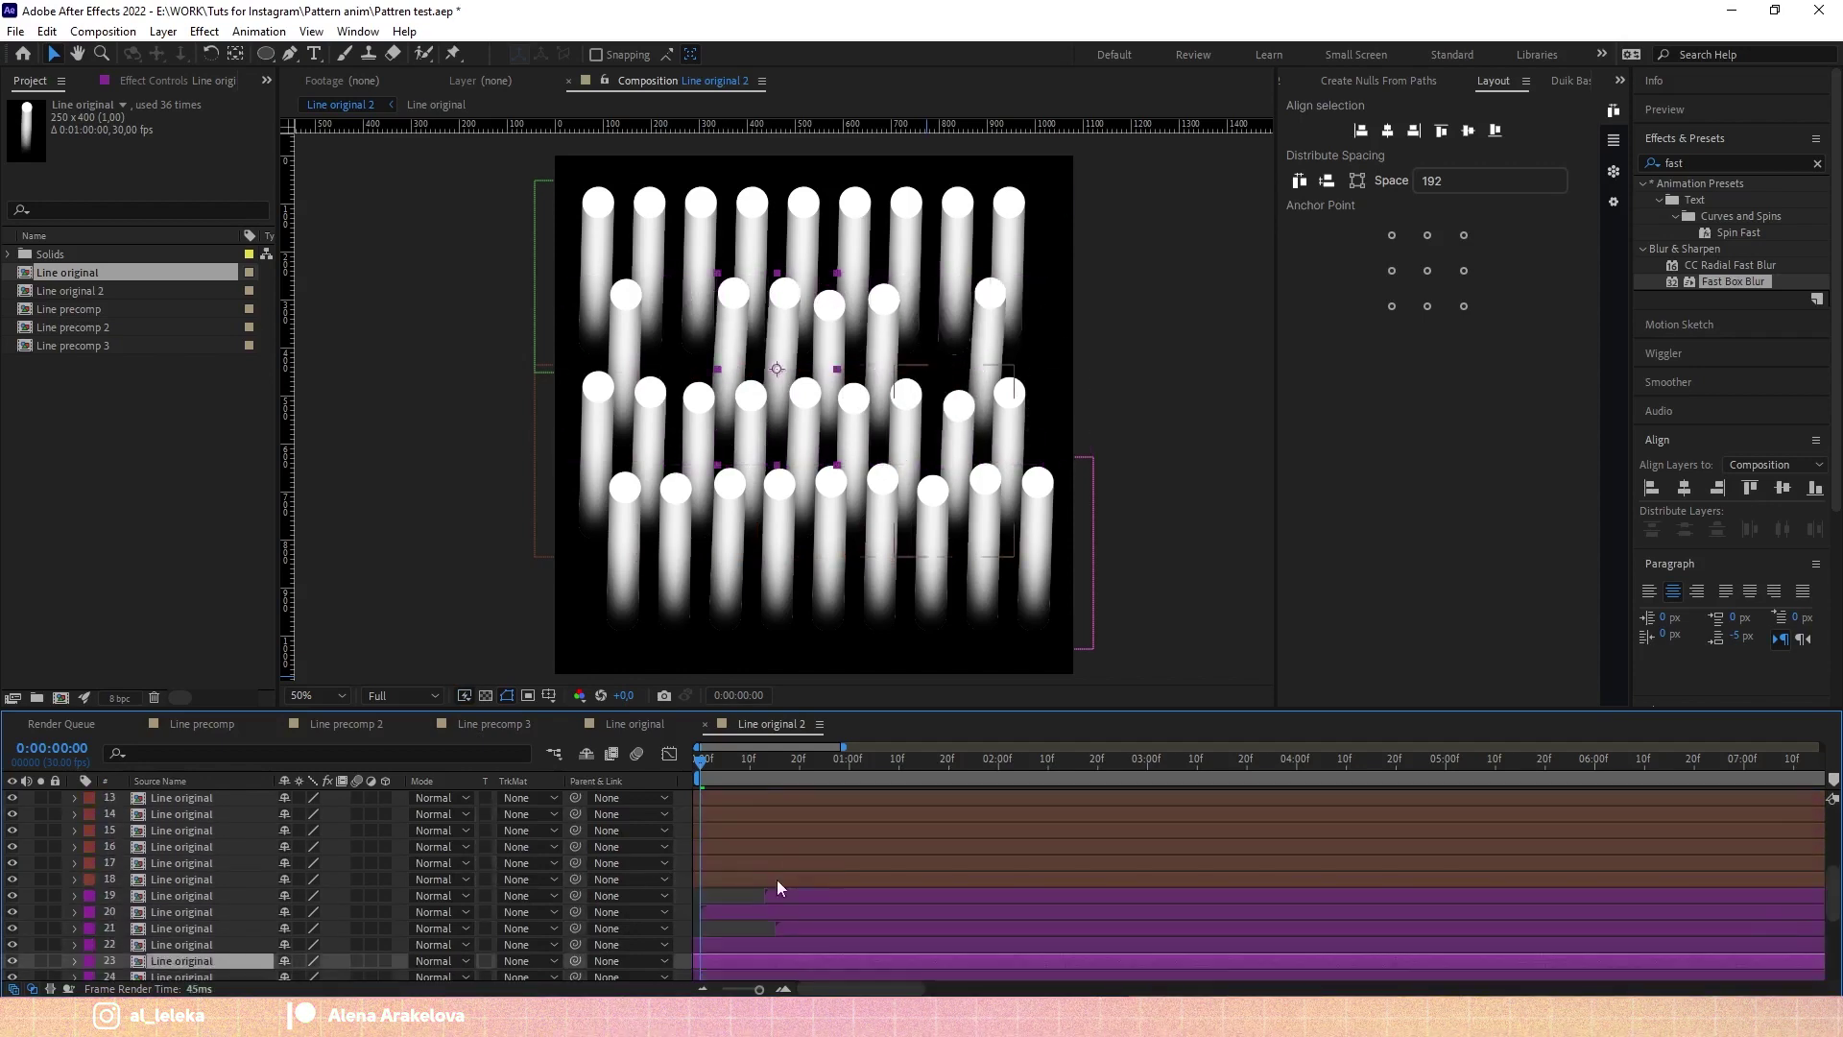
# Step: Shift two fuchsia line layers to later start times and offset the green line layers by varied amounts
pyautogui.scroll(3, 768, 850)
pyautogui.moveTo(779, 865)
pyautogui.mouseDown()
pyautogui.moveTo(932, 865)
pyautogui.moveTo(932, 845)
pyautogui.mouseUp()
pyautogui.moveTo(913, 798); pyautogui.dragTo(941, 793)
pyautogui.scroll(-7, 864, 826)
pyautogui.moveTo(816, 863)
pyautogui.mouseDown()
pyautogui.moveTo(766, 862)
pyautogui.moveTo(863, 847)
pyautogui.mouseUp()
pyautogui.moveTo(782, 879); pyautogui.dragTo(1152, 871)
pyautogui.moveTo(883, 896); pyautogui.dragTo(710, 897)
pyautogui.moveTo(825, 929); pyautogui.dragTo(646, 951)
pyautogui.moveTo(768, 945); pyautogui.dragTo(937, 943)
pyautogui.scroll(-1, 826, 946)
pyautogui.moveTo(797, 957); pyautogui.dragTo(480, 955)
pyautogui.scroll(8, 1095, 913)
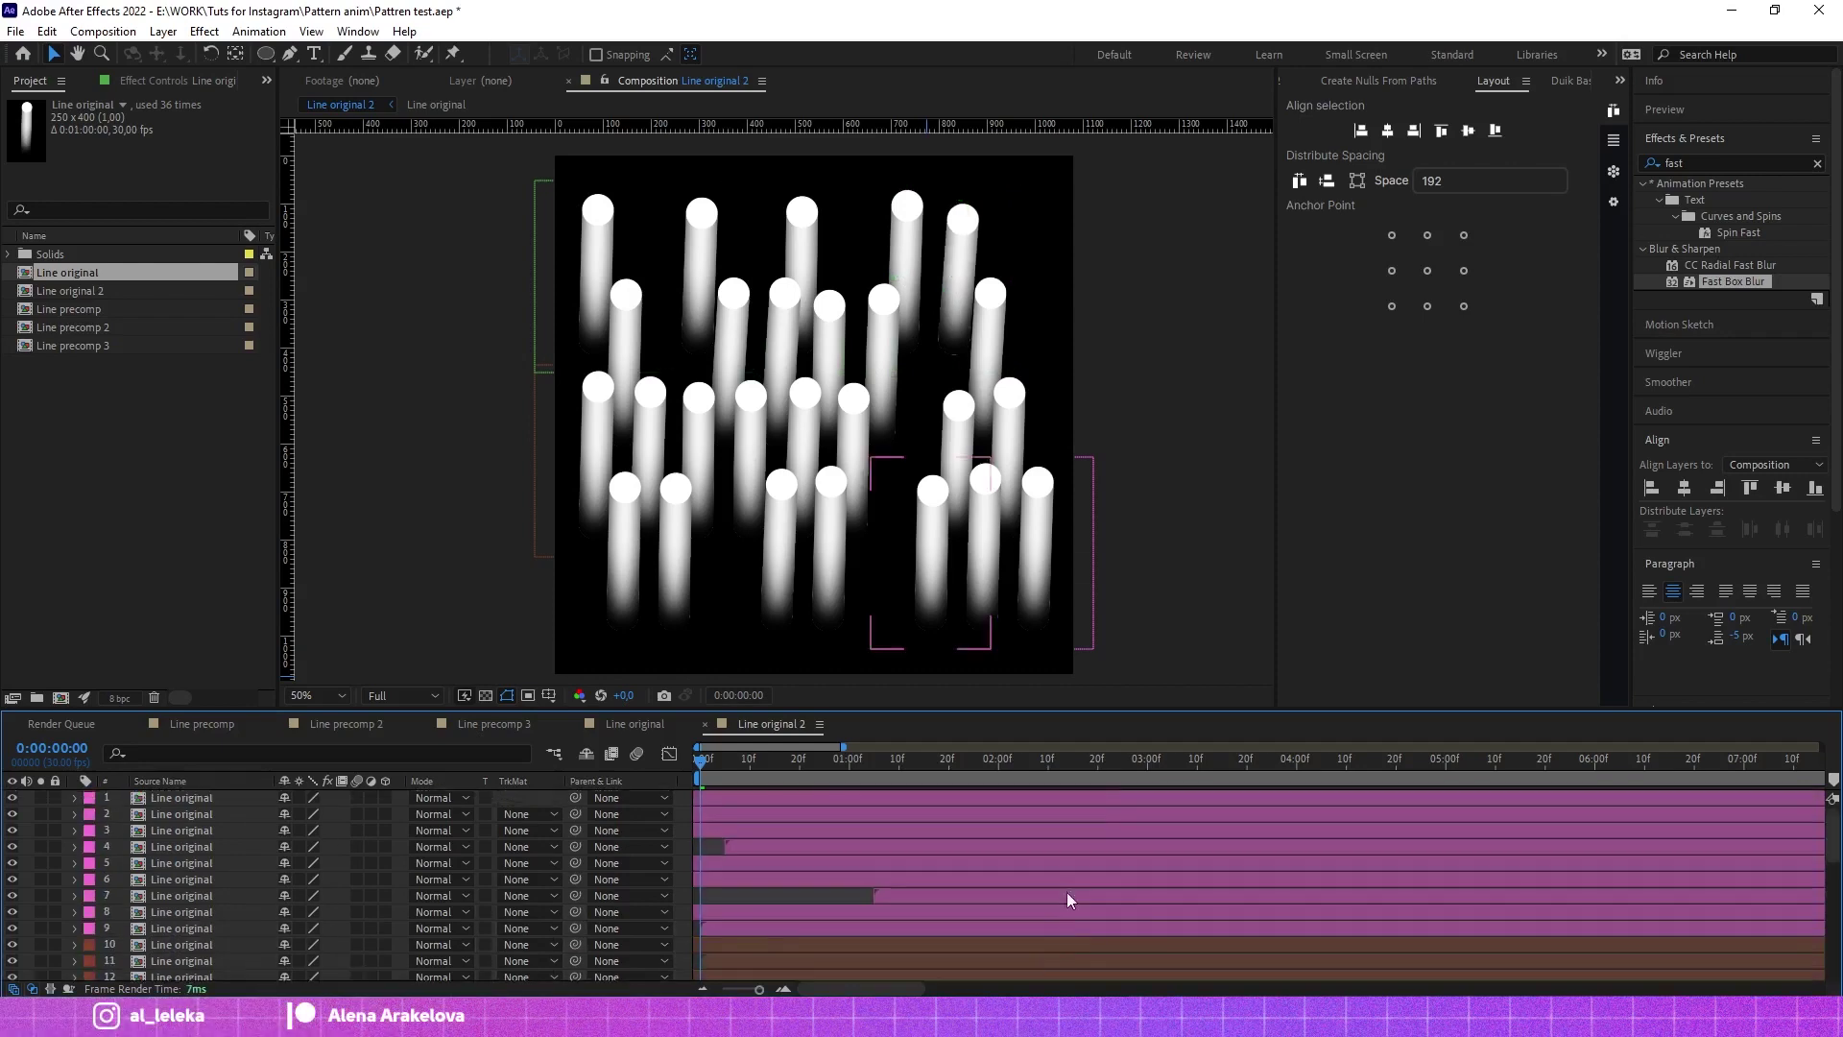
# Step: Start the work area at 0:00:02:21, where every line is present, and preview the desynchronised pattern
pyautogui.click(1104, 763)
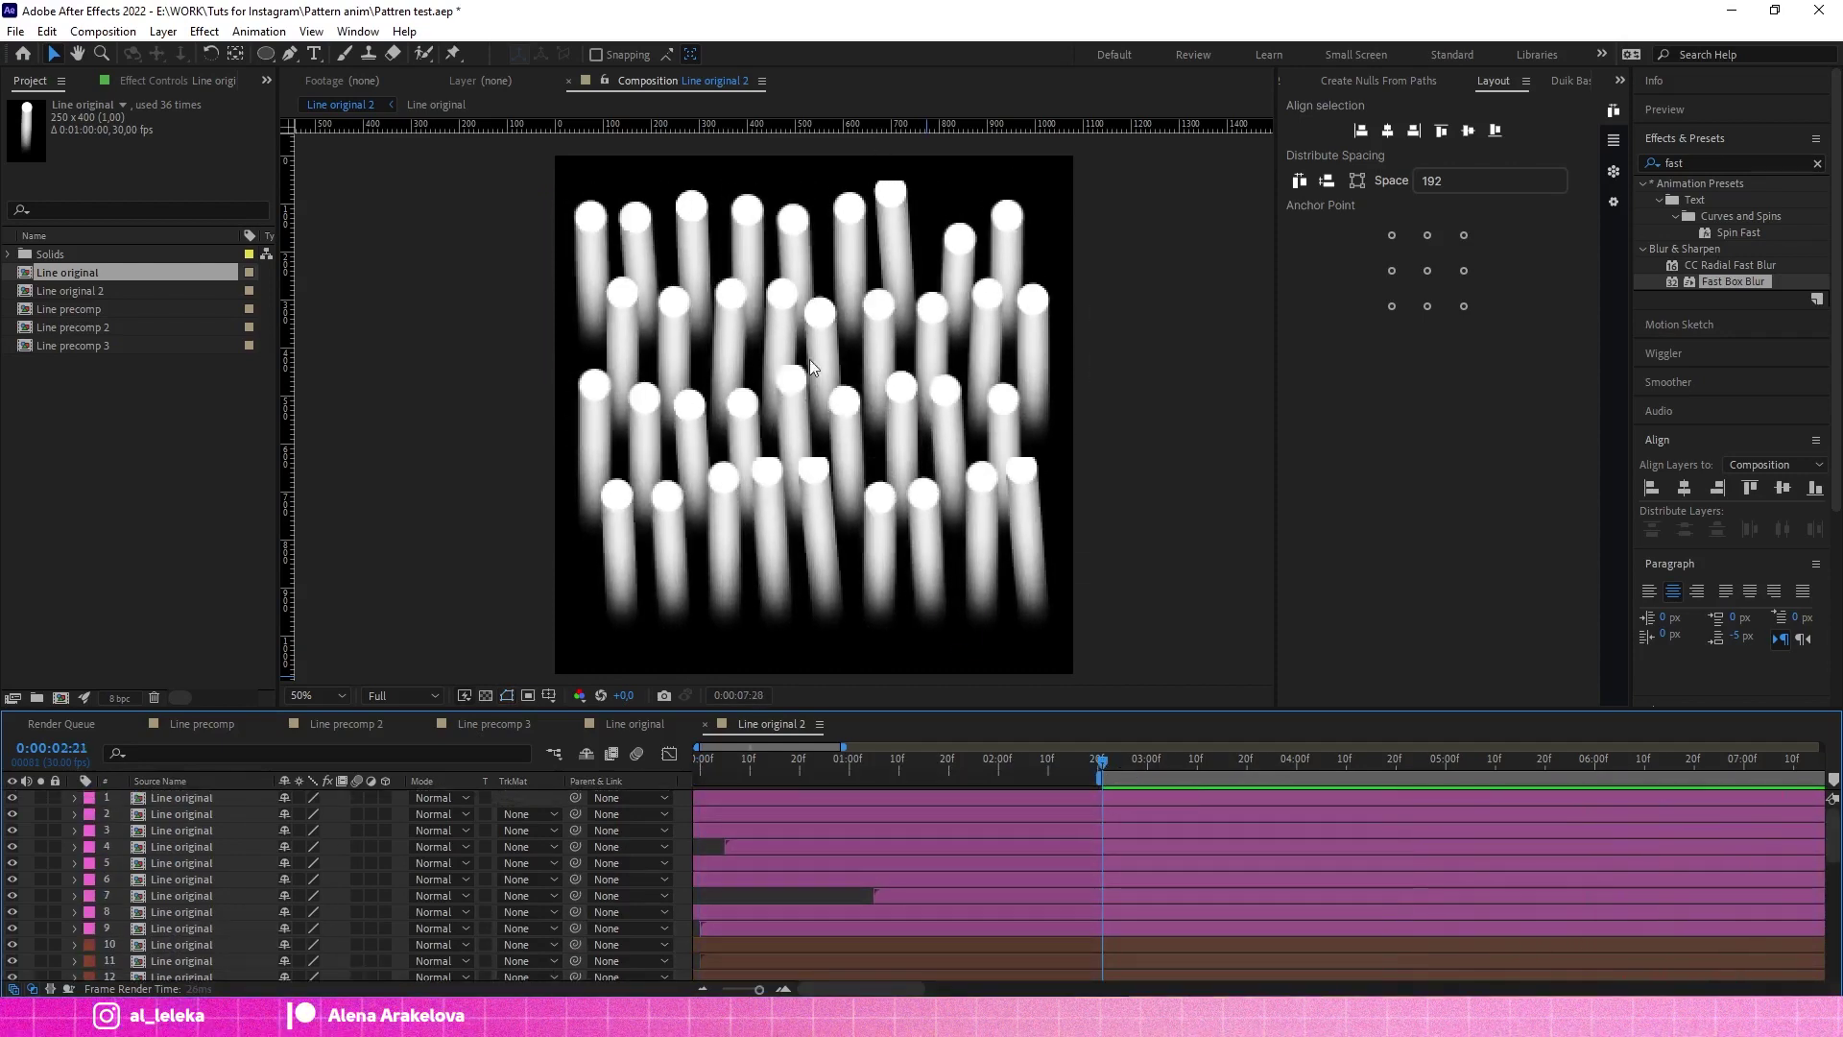
pyautogui.click(1139, 758)
pyautogui.press('space')
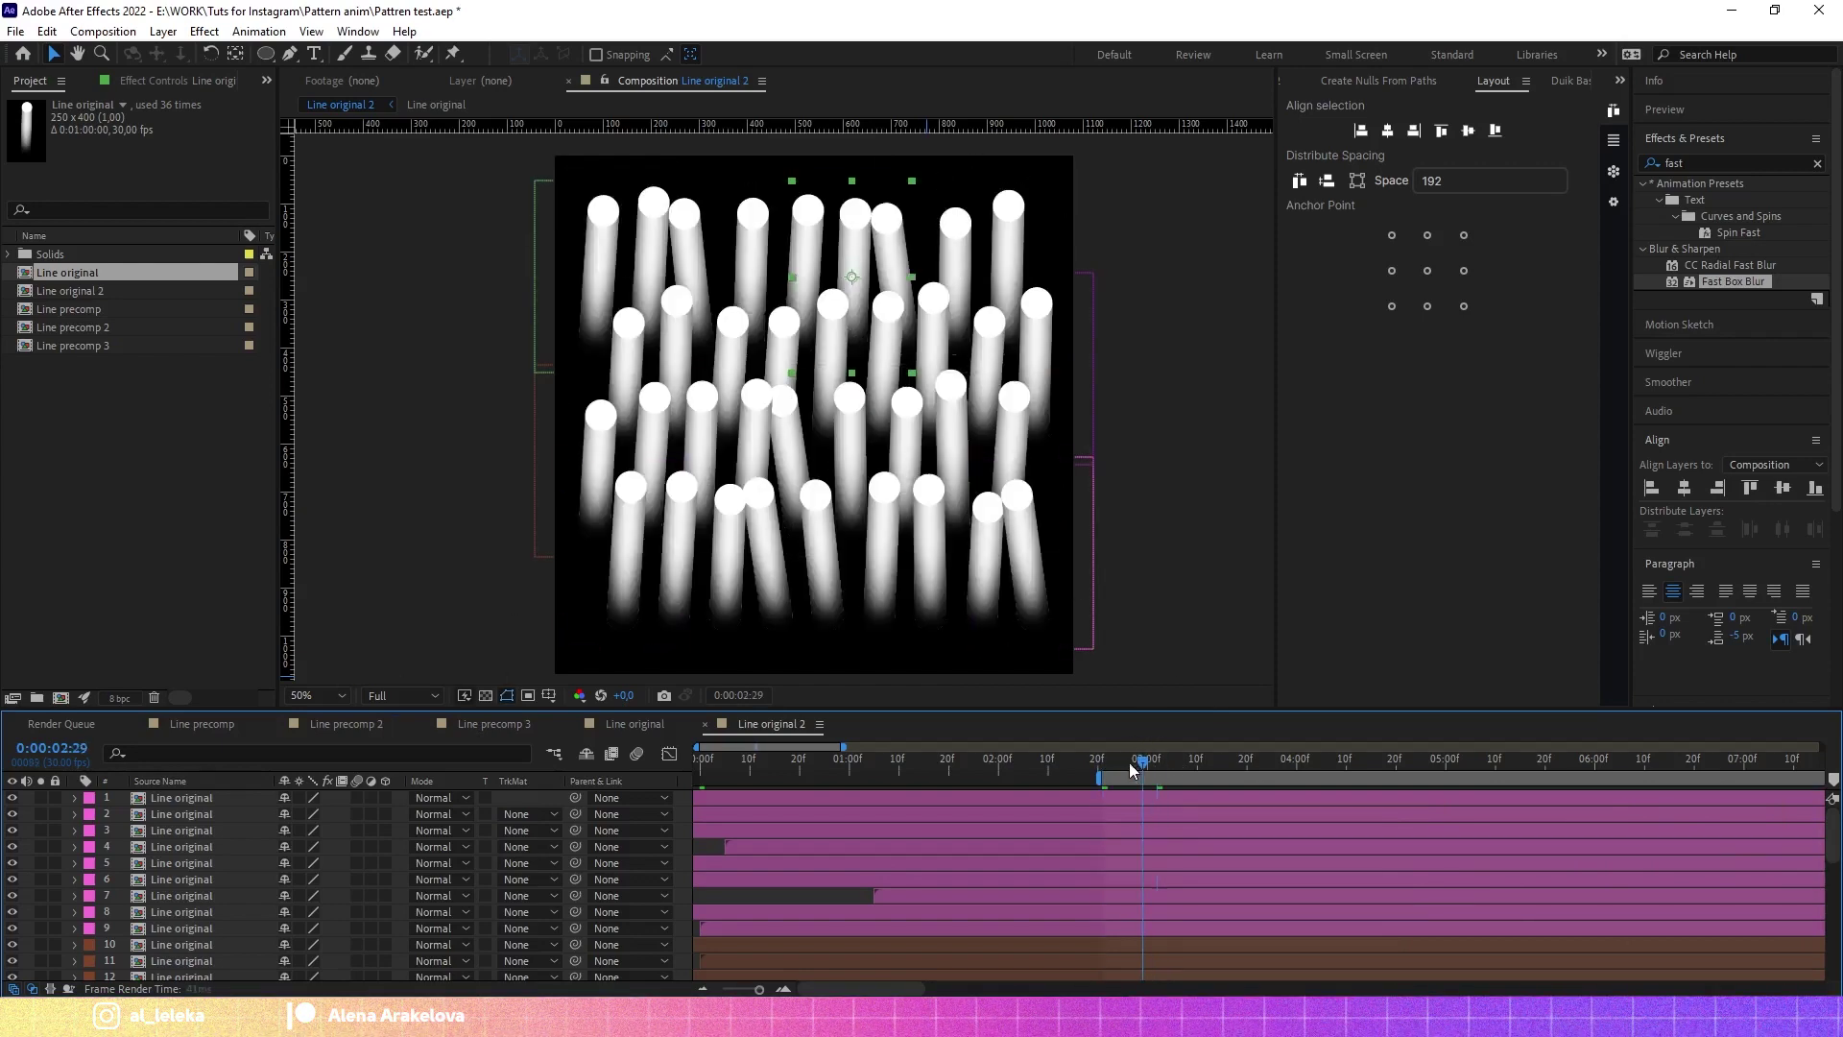
pyautogui.moveTo(1131, 768); pyautogui.dragTo(1025, 785)
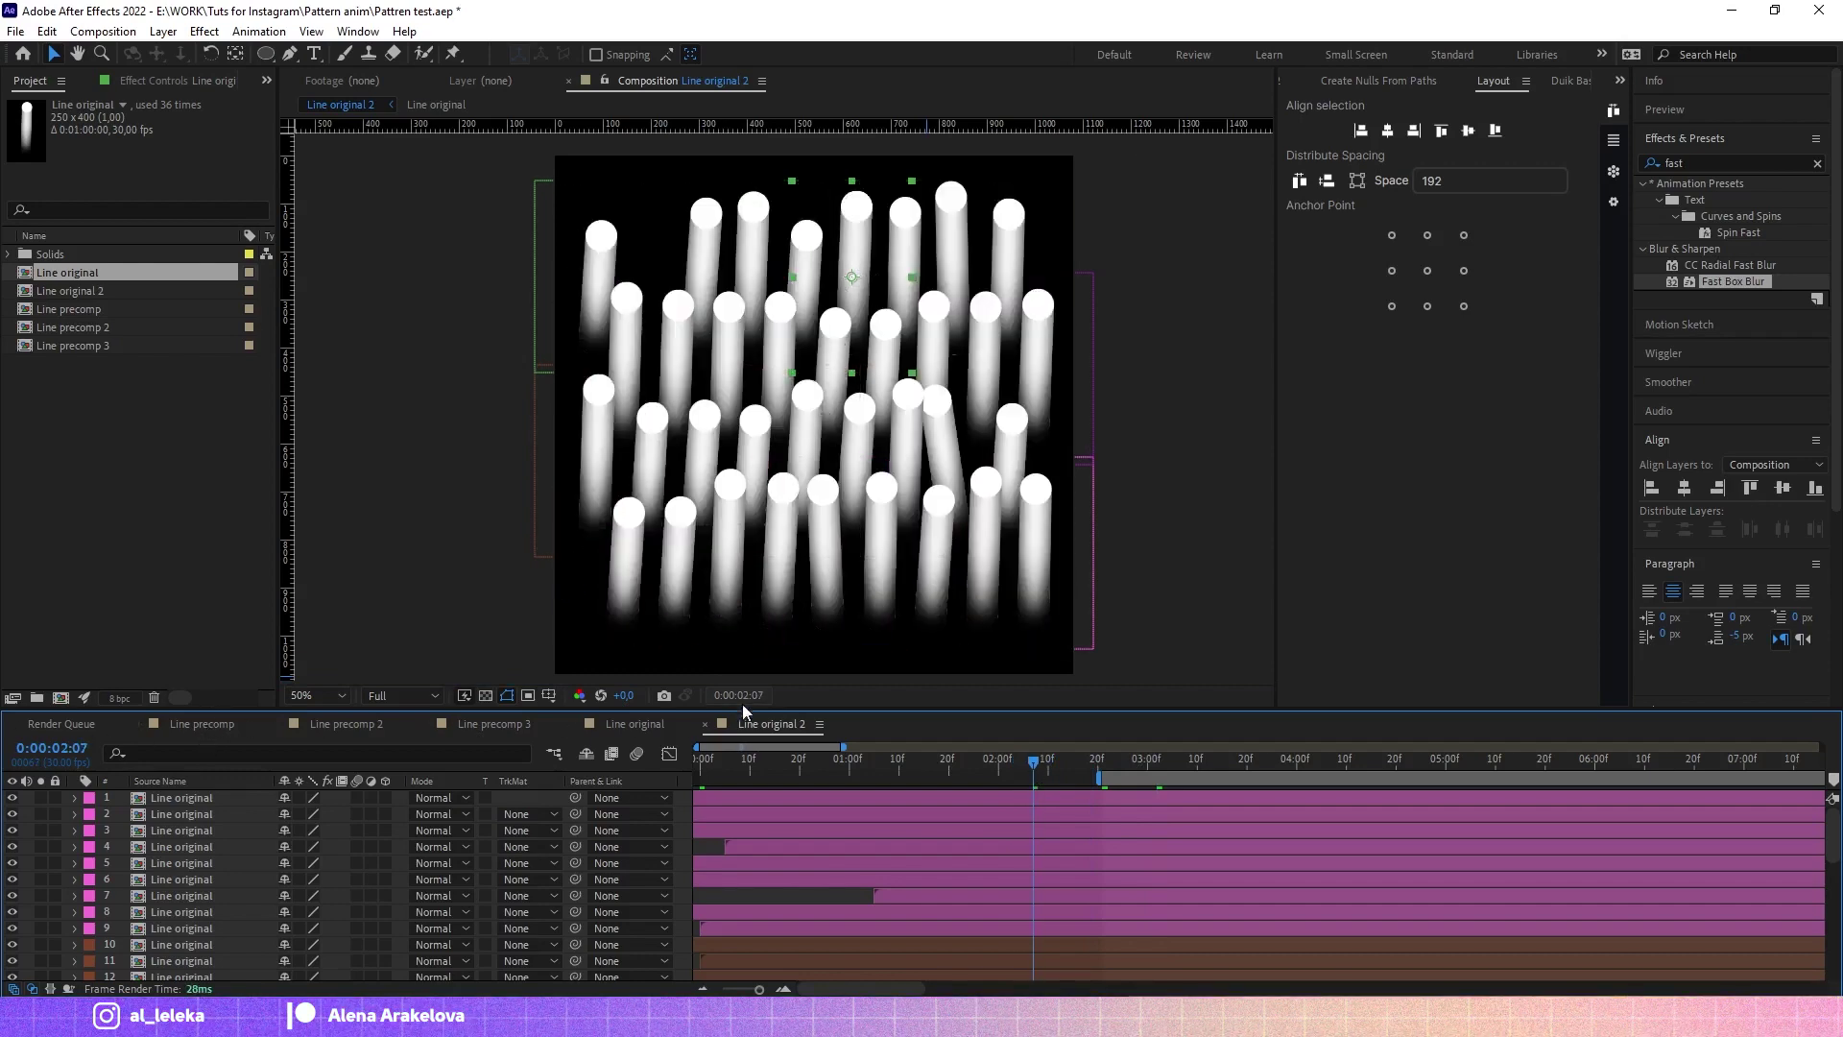
# Step: In the Line original composition, change the Top NULL's position expression to wiggle(1,30) and check the motion
pyautogui.click(635, 724)
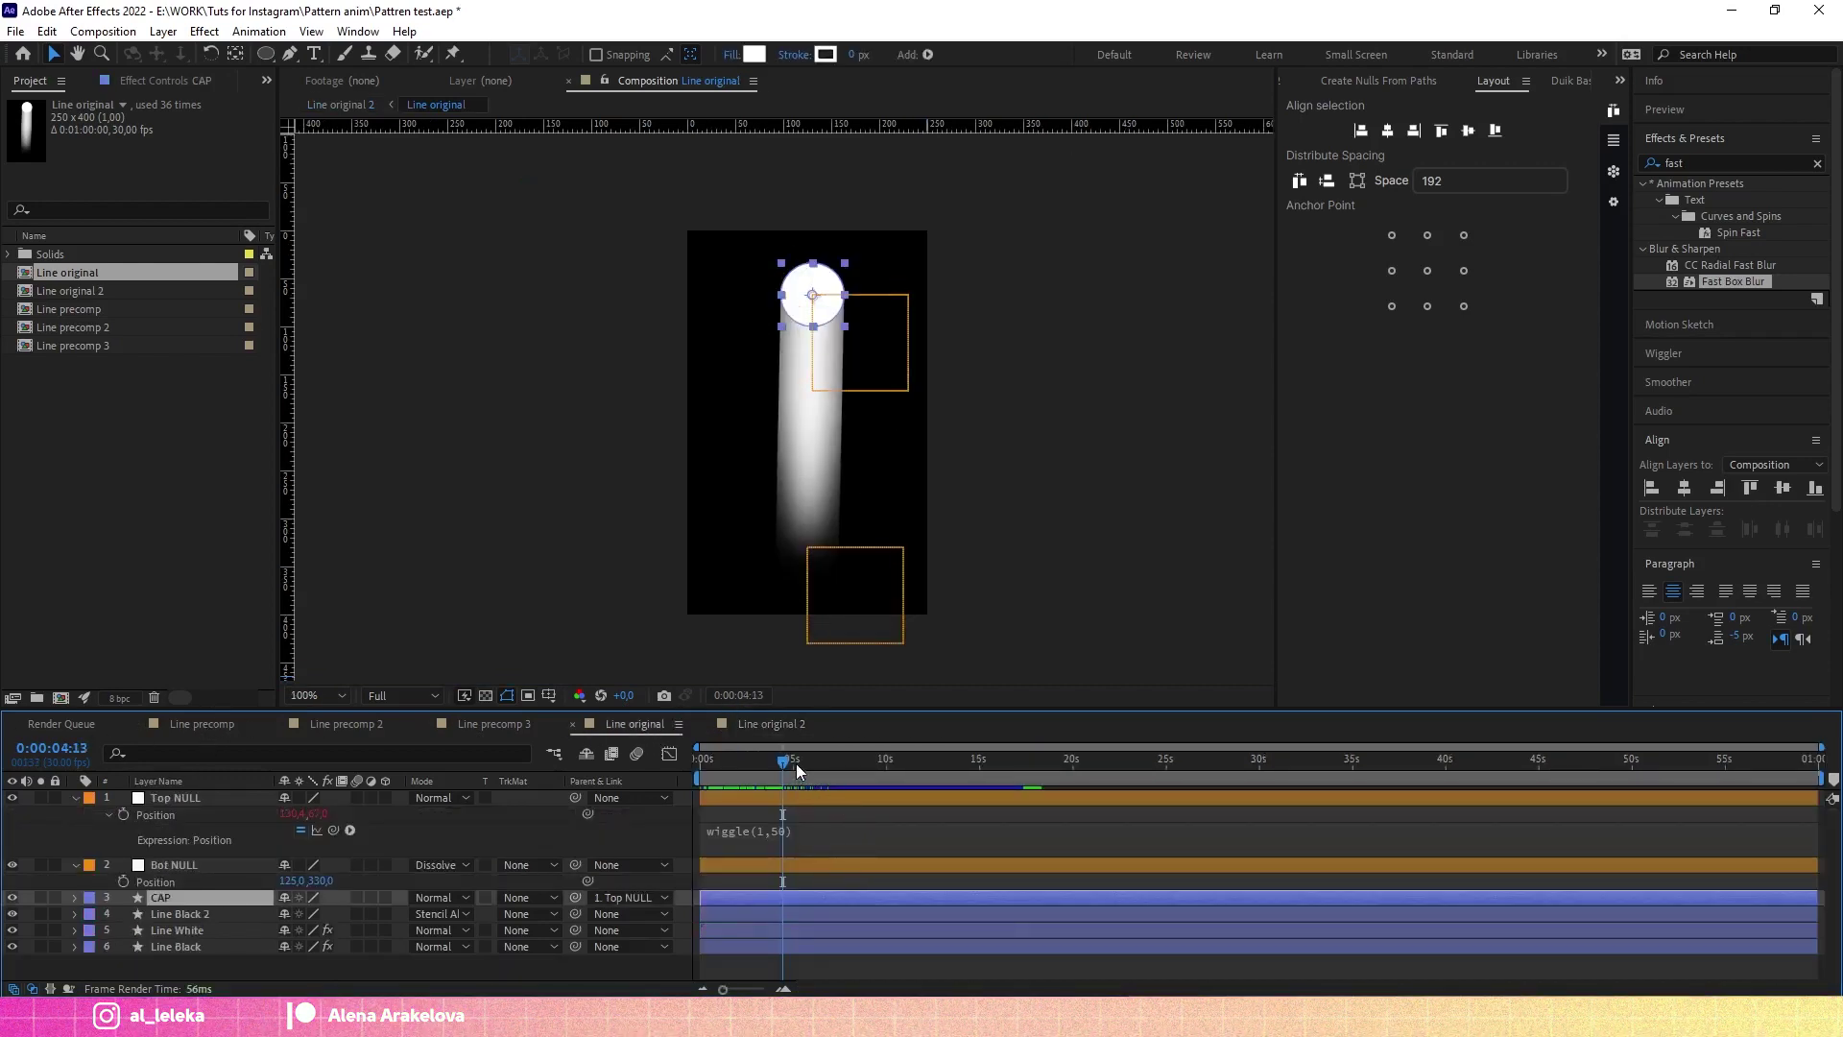
pyautogui.click(879, 763)
pyautogui.moveTo(953, 758); pyautogui.dragTo(1017, 758)
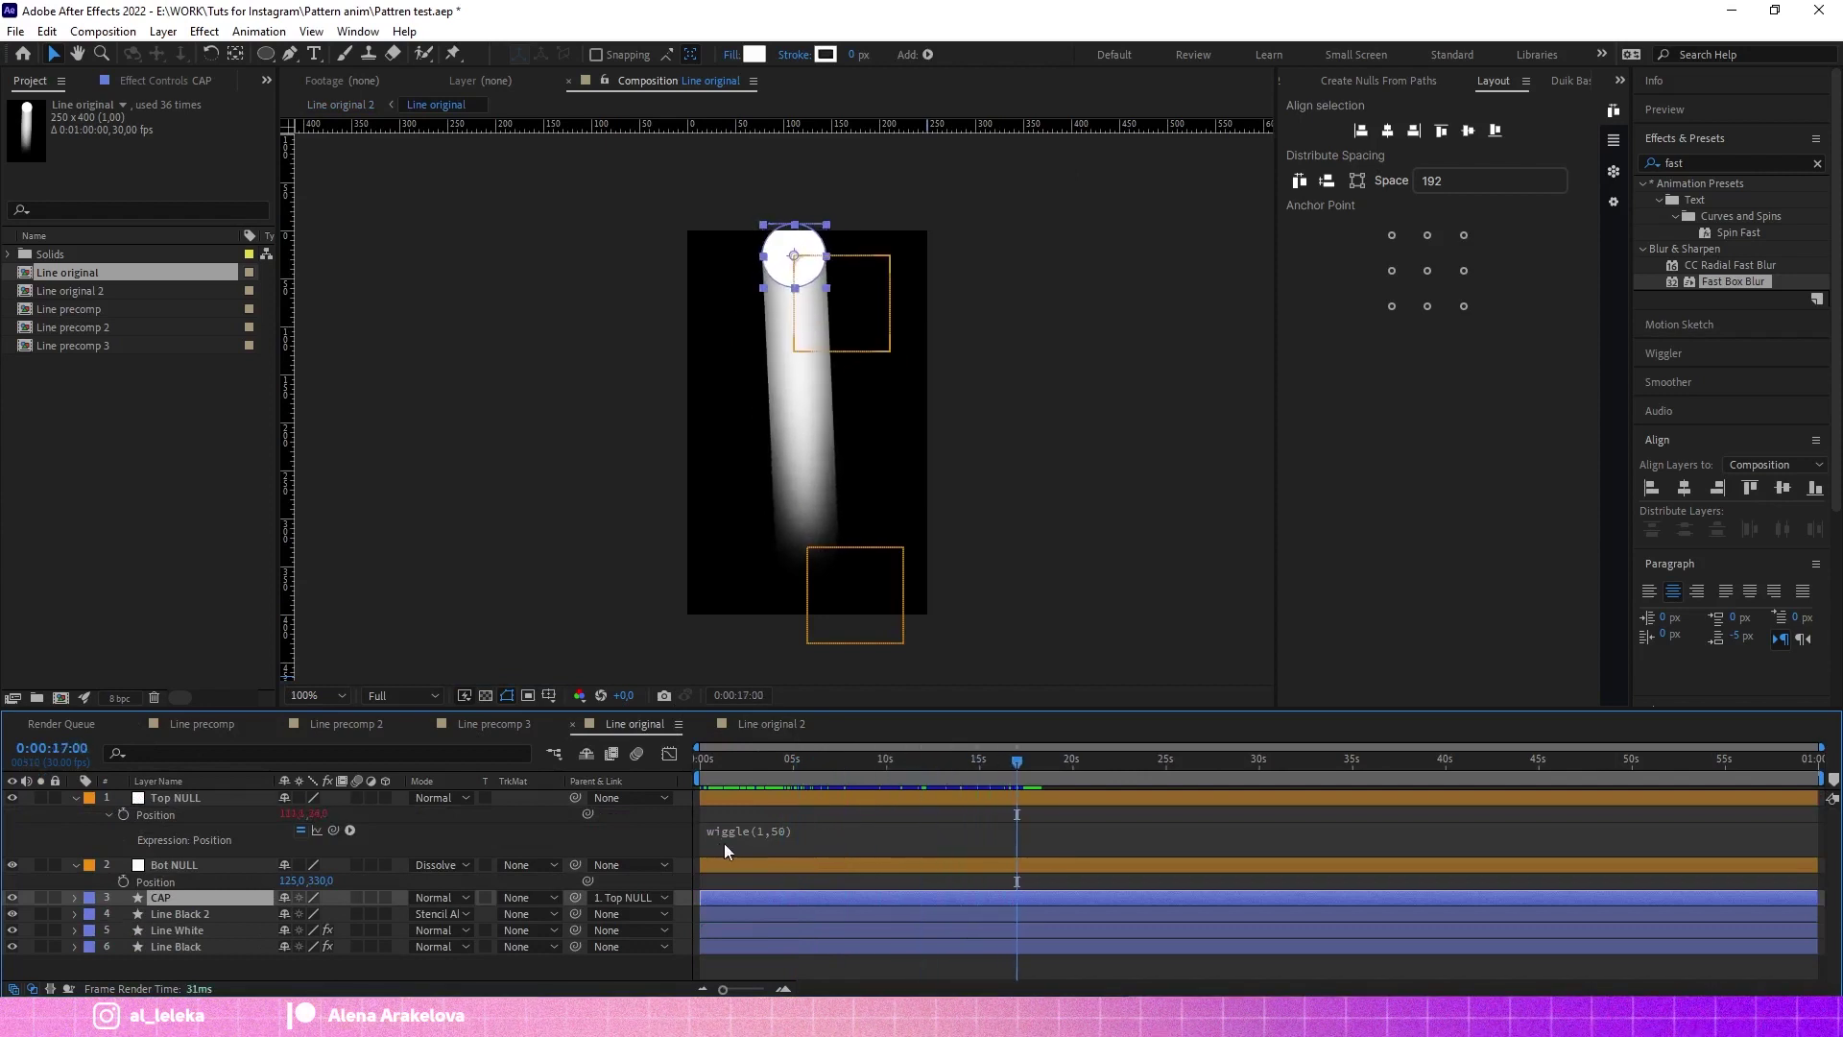
pyautogui.click(780, 831)
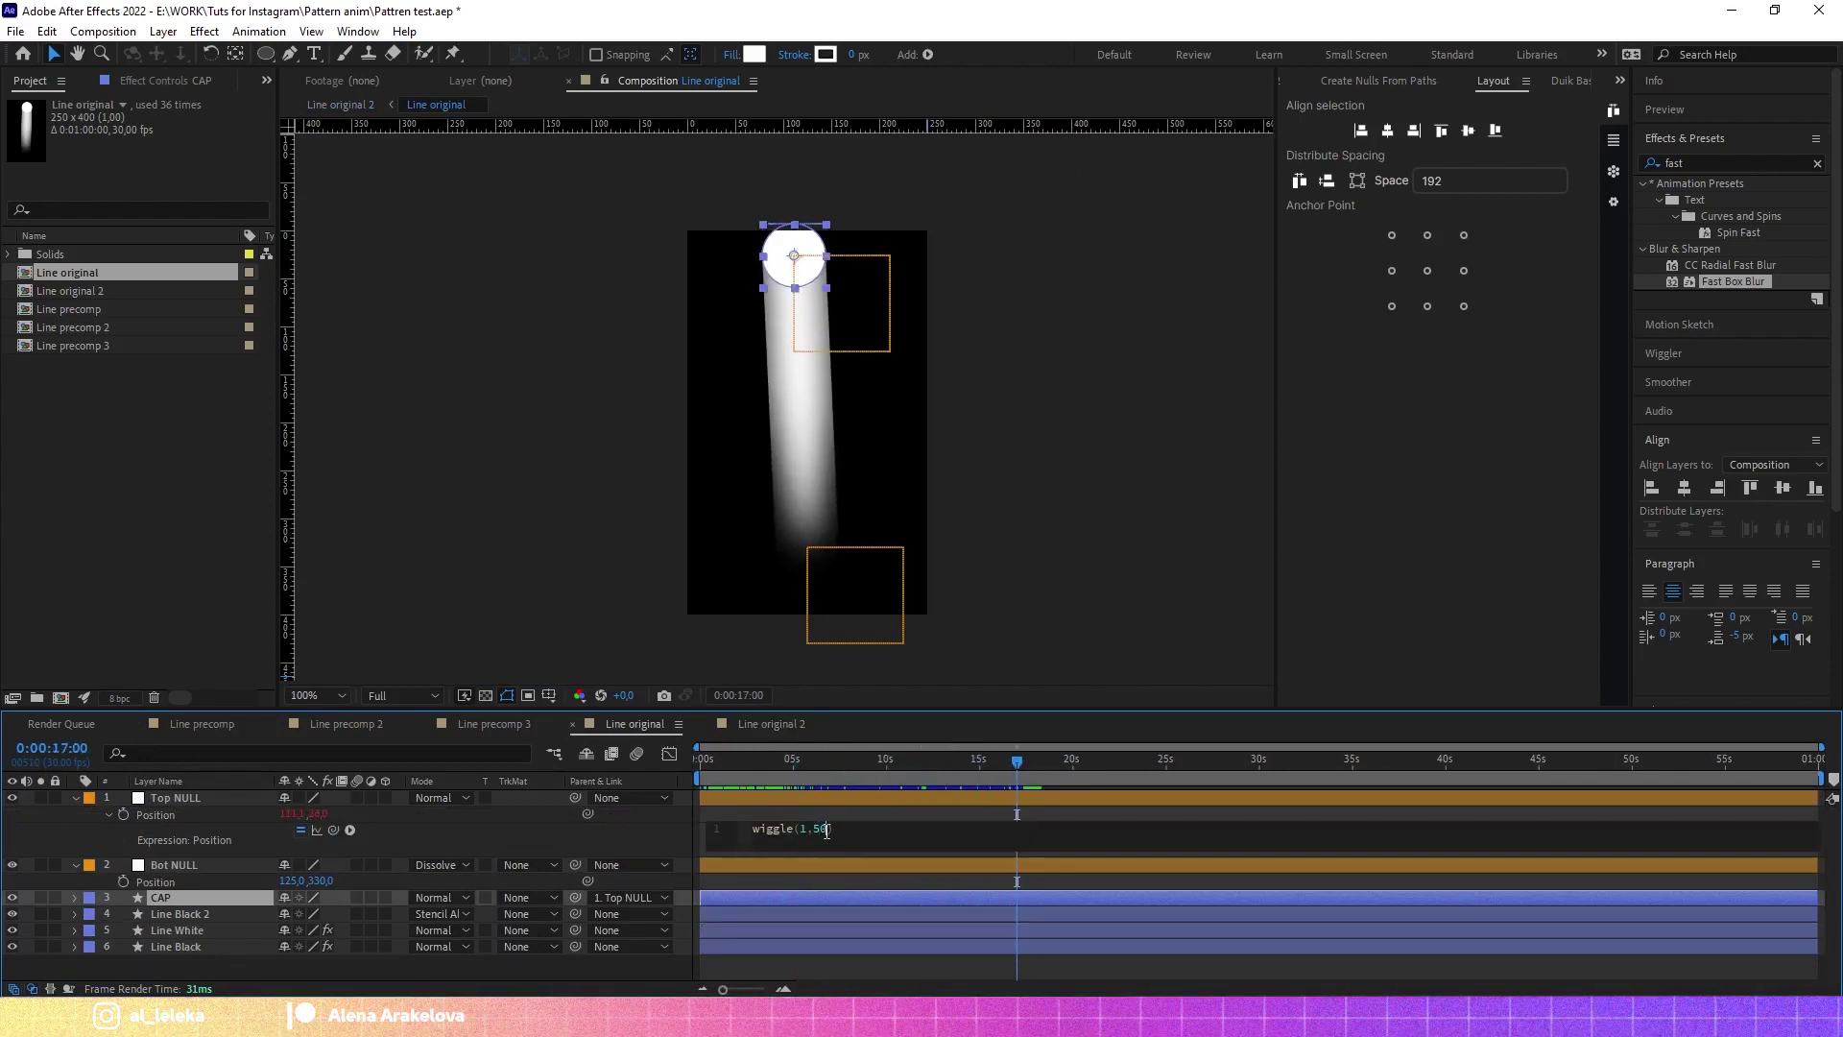
pyautogui.press('BackSpace')
pyautogui.write('3')
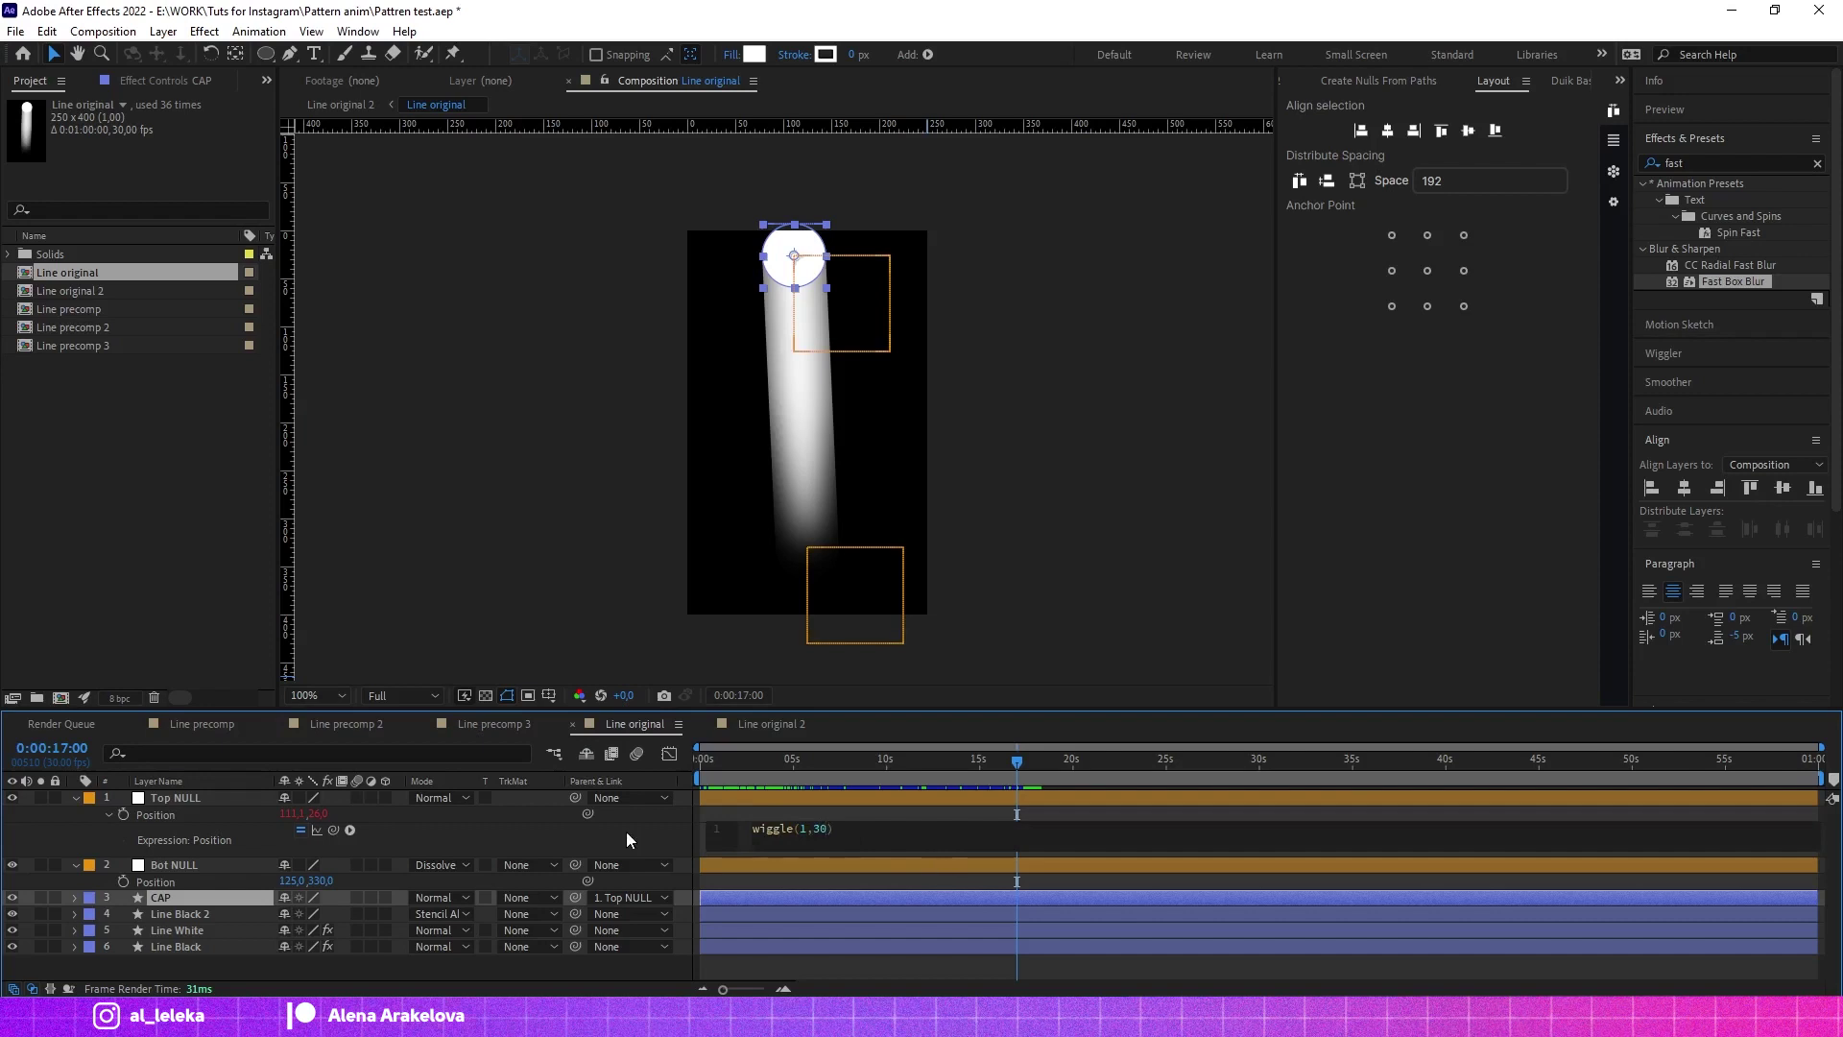
pyautogui.click(626, 831)
pyautogui.moveTo(919, 754); pyautogui.dragTo(1006, 759)
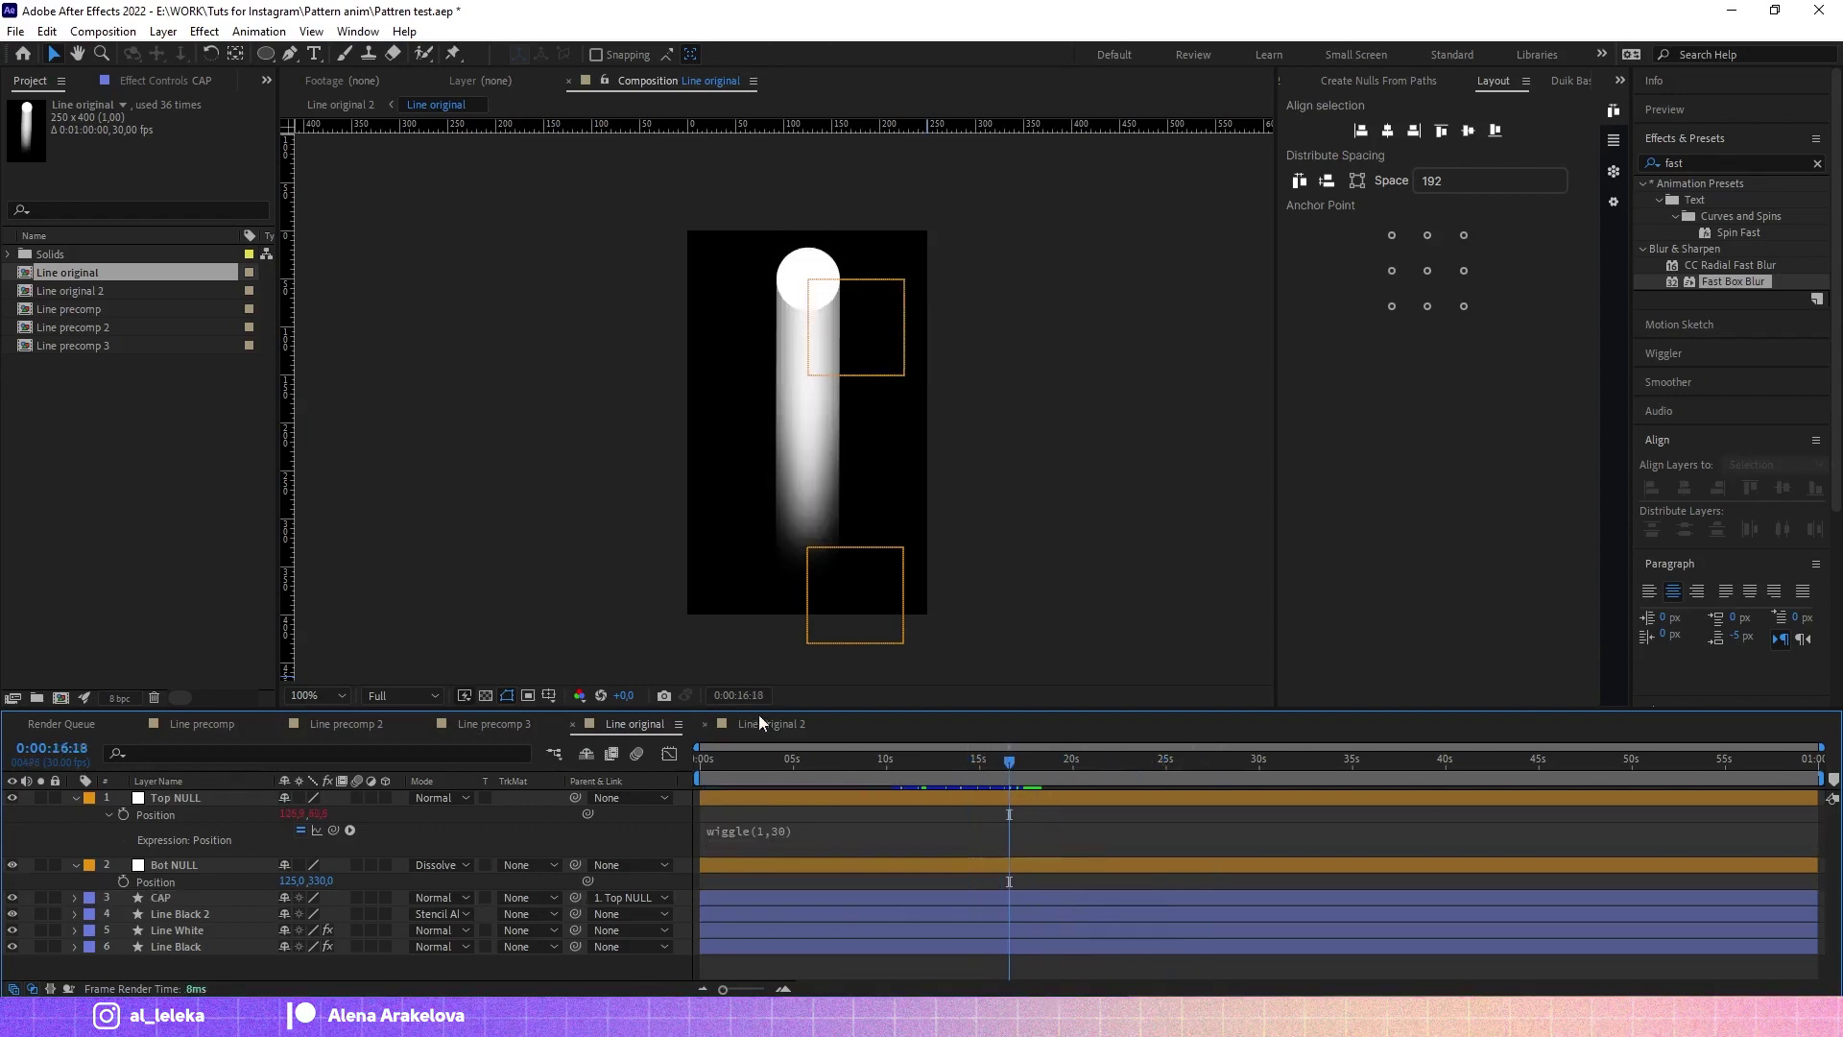
# Step: Return to the Line original 2 composition and preview the pattern with the reduced wiggle
pyautogui.click(763, 724)
pyautogui.press('space')
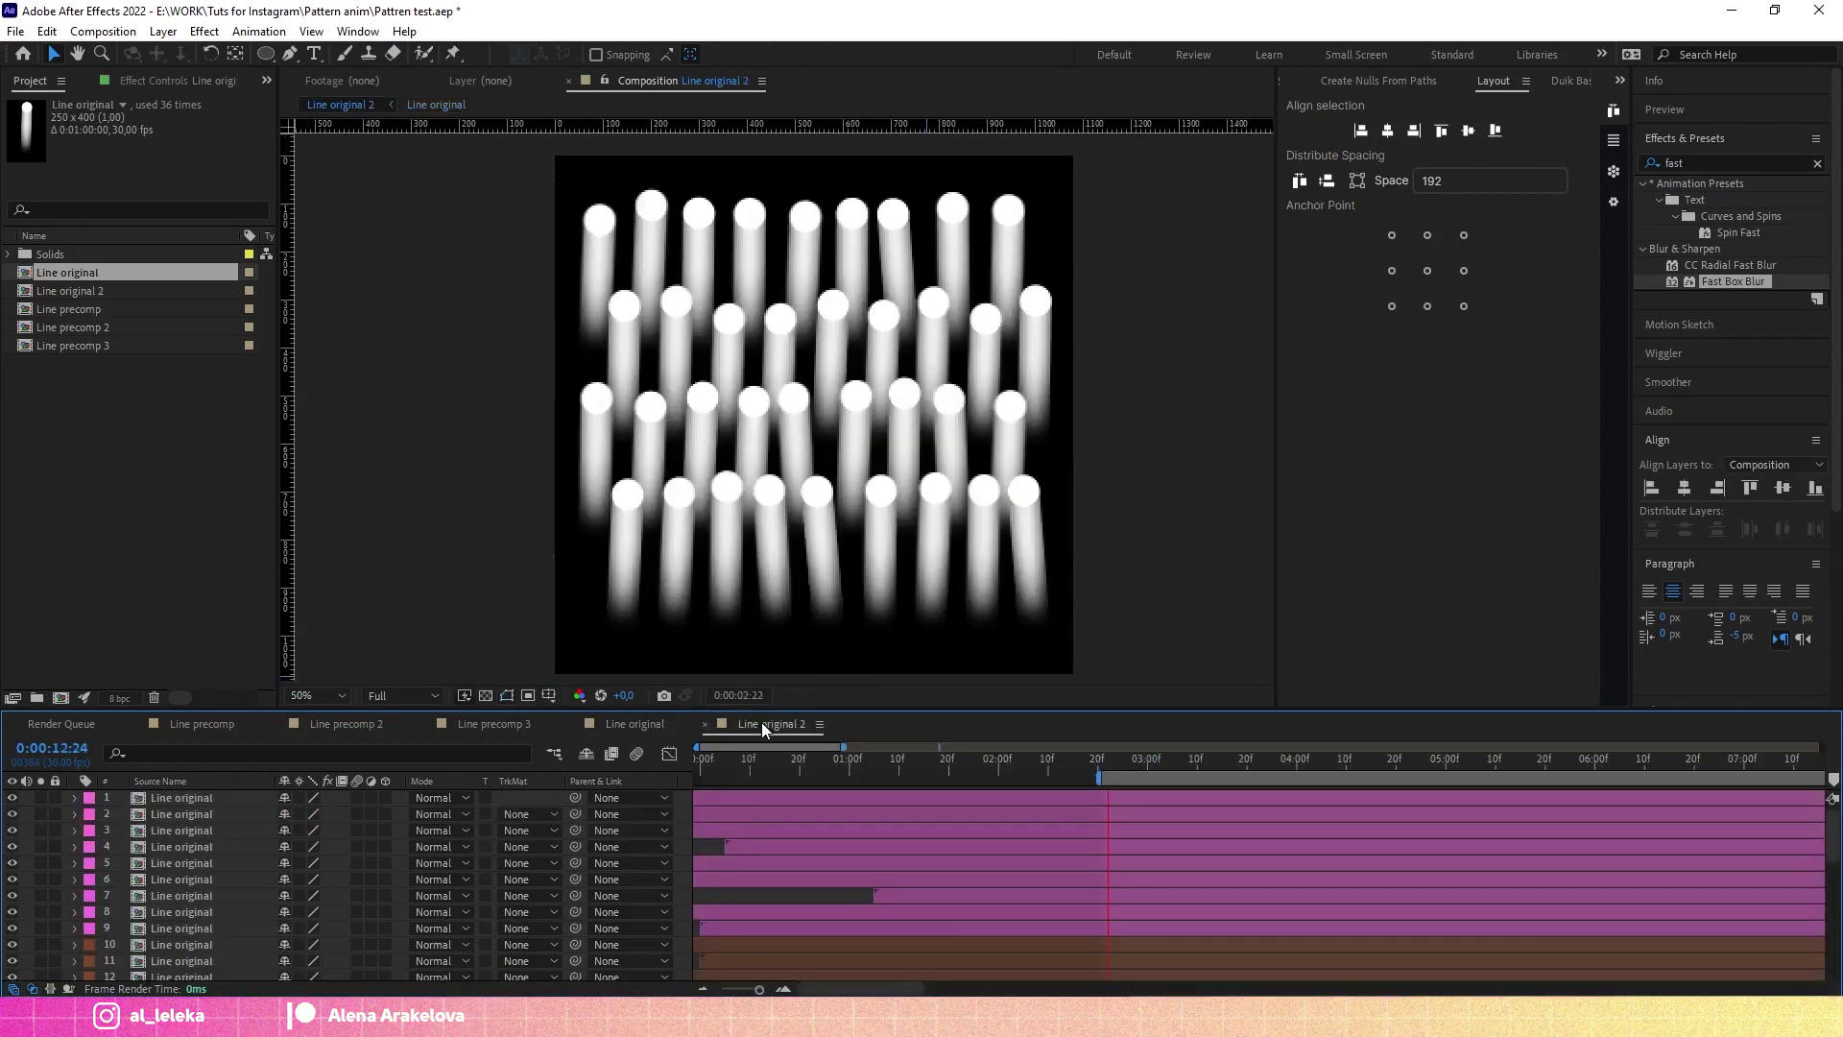
pyautogui.click(1131, 756)
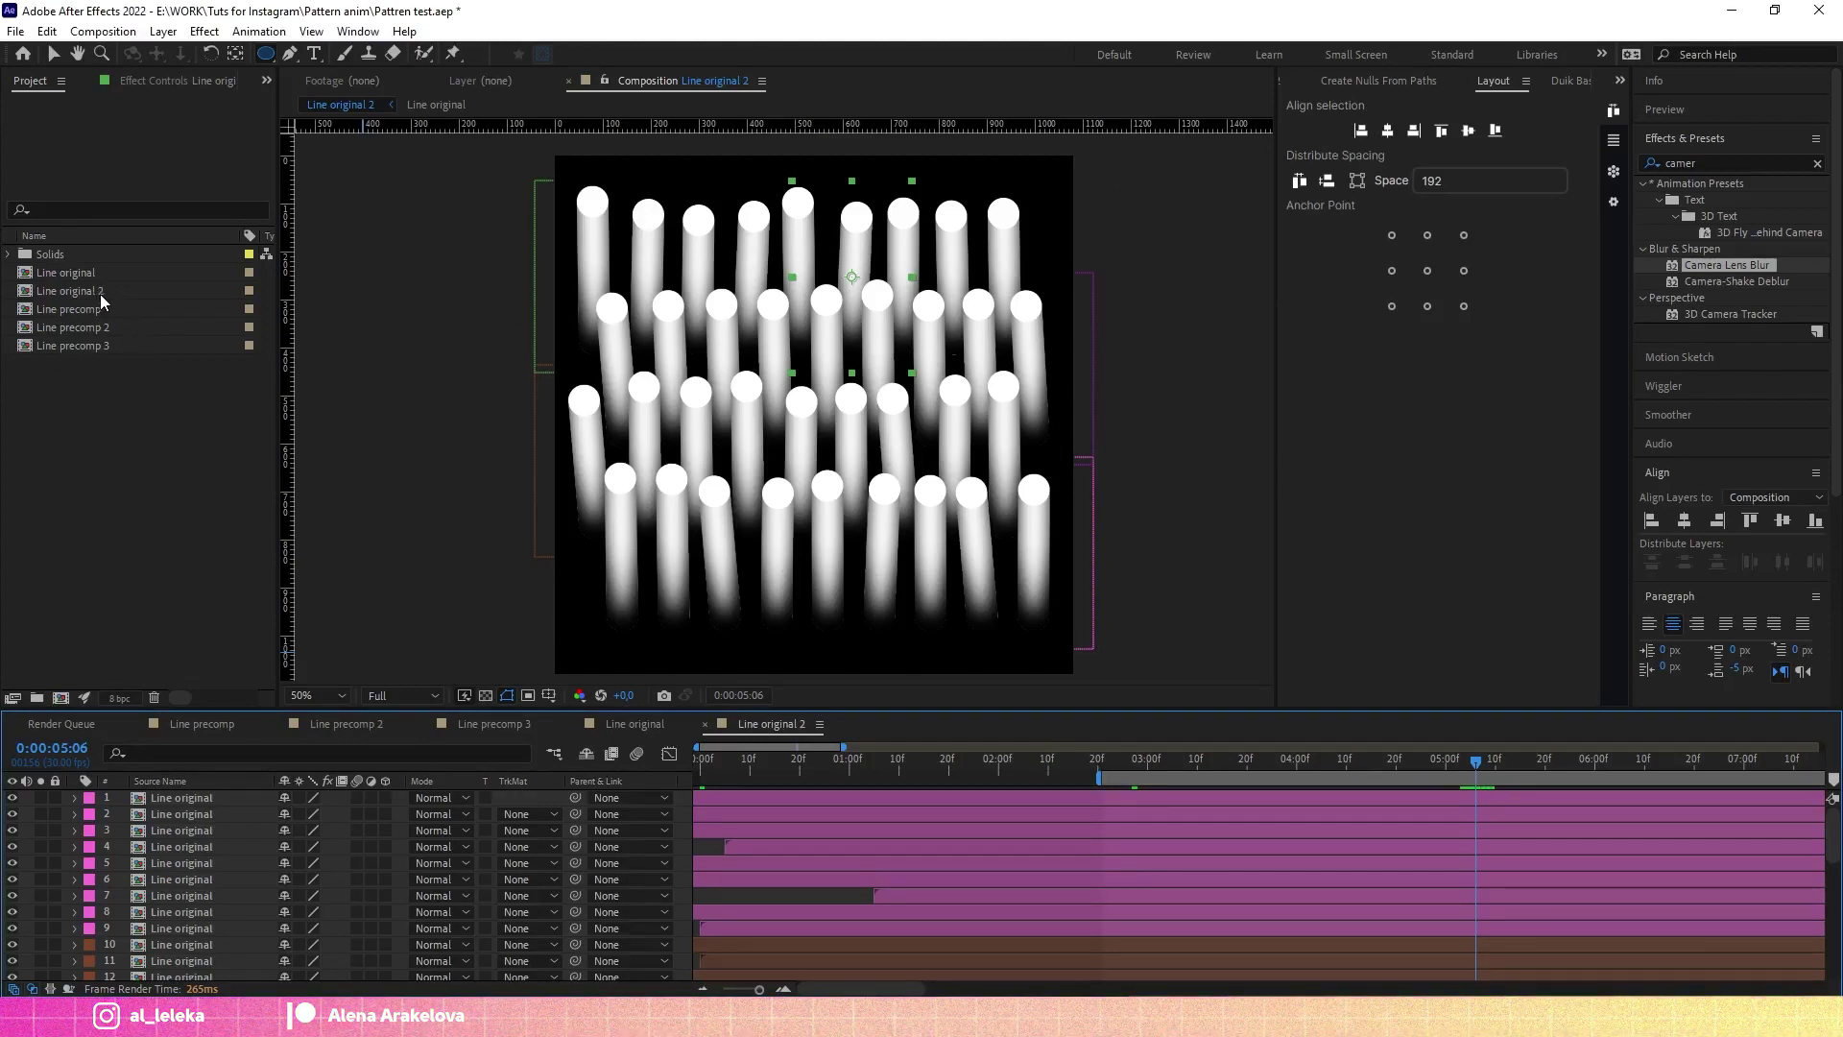
# Step: Create a new composition from Line original 2
pyautogui.moveTo(100, 294); pyautogui.dragTo(64, 696)
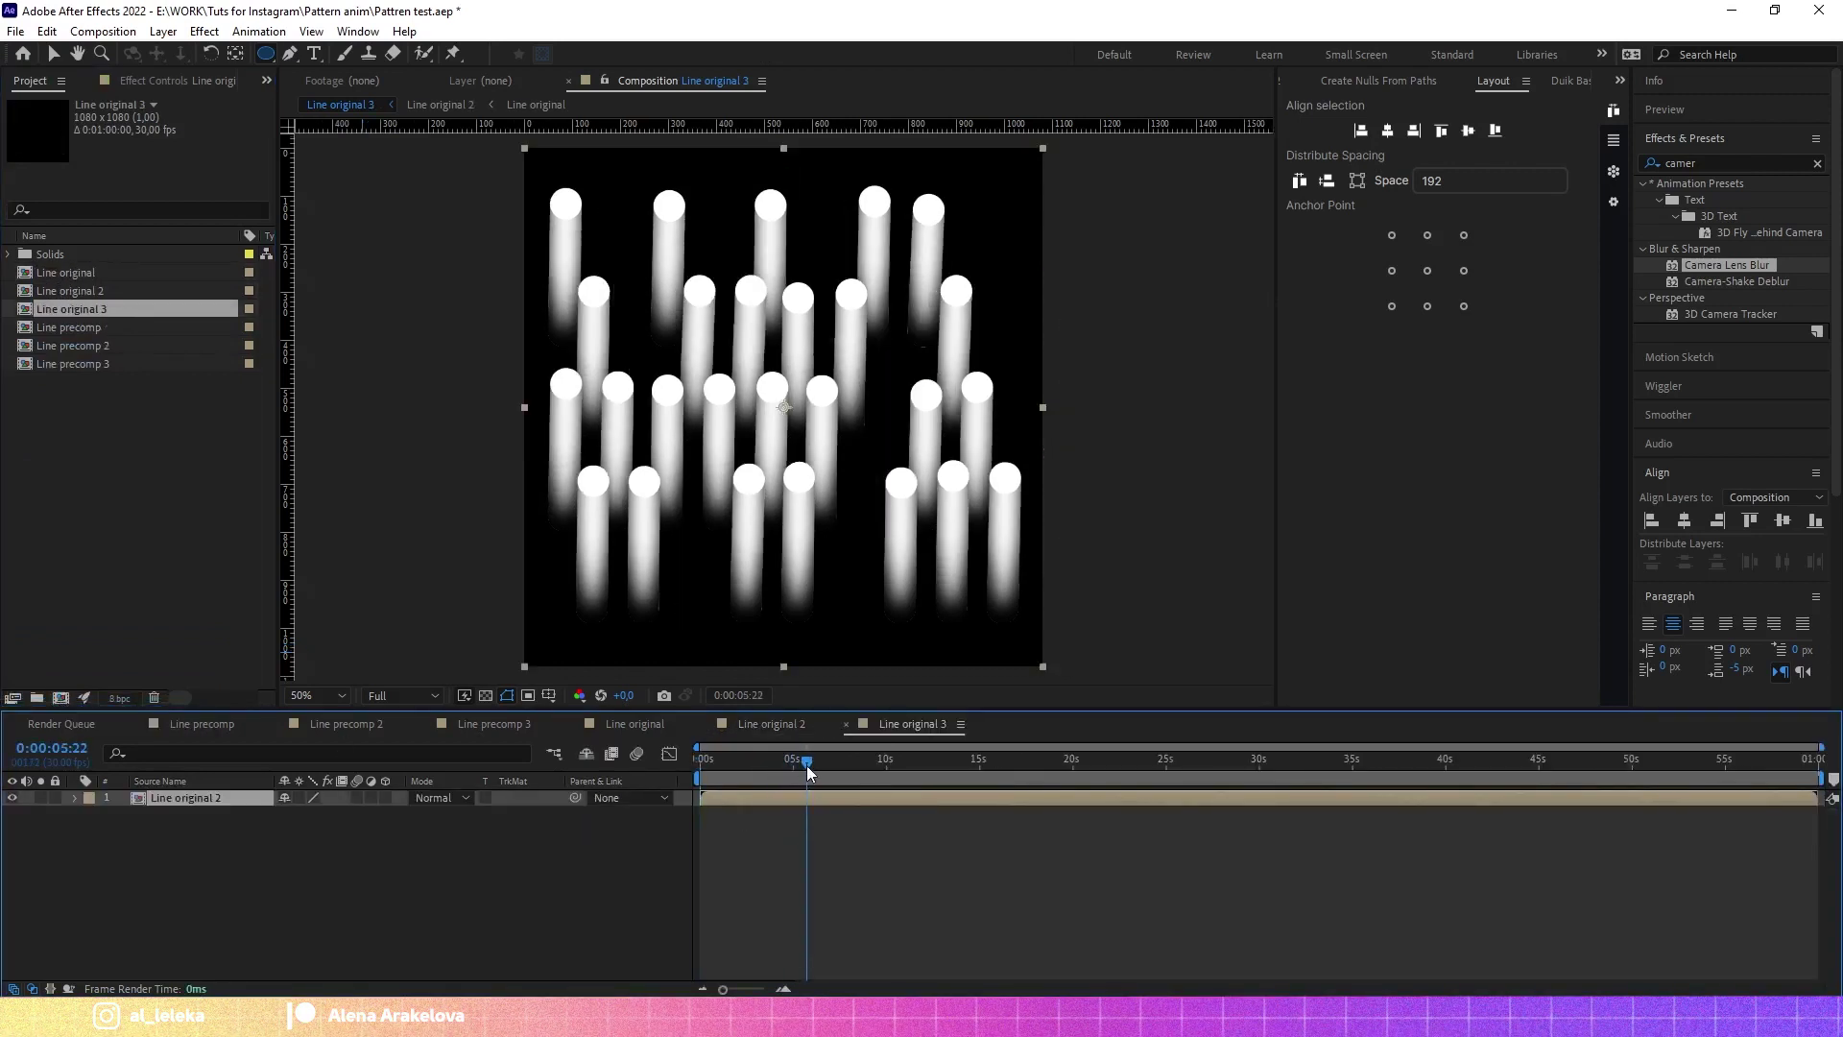
# Step: Shift the Line original 2 layer to start earlier and scale it past the frame edges so the lines fill the composition
pyautogui.moveTo(808, 771); pyautogui.dragTo(679, 780)
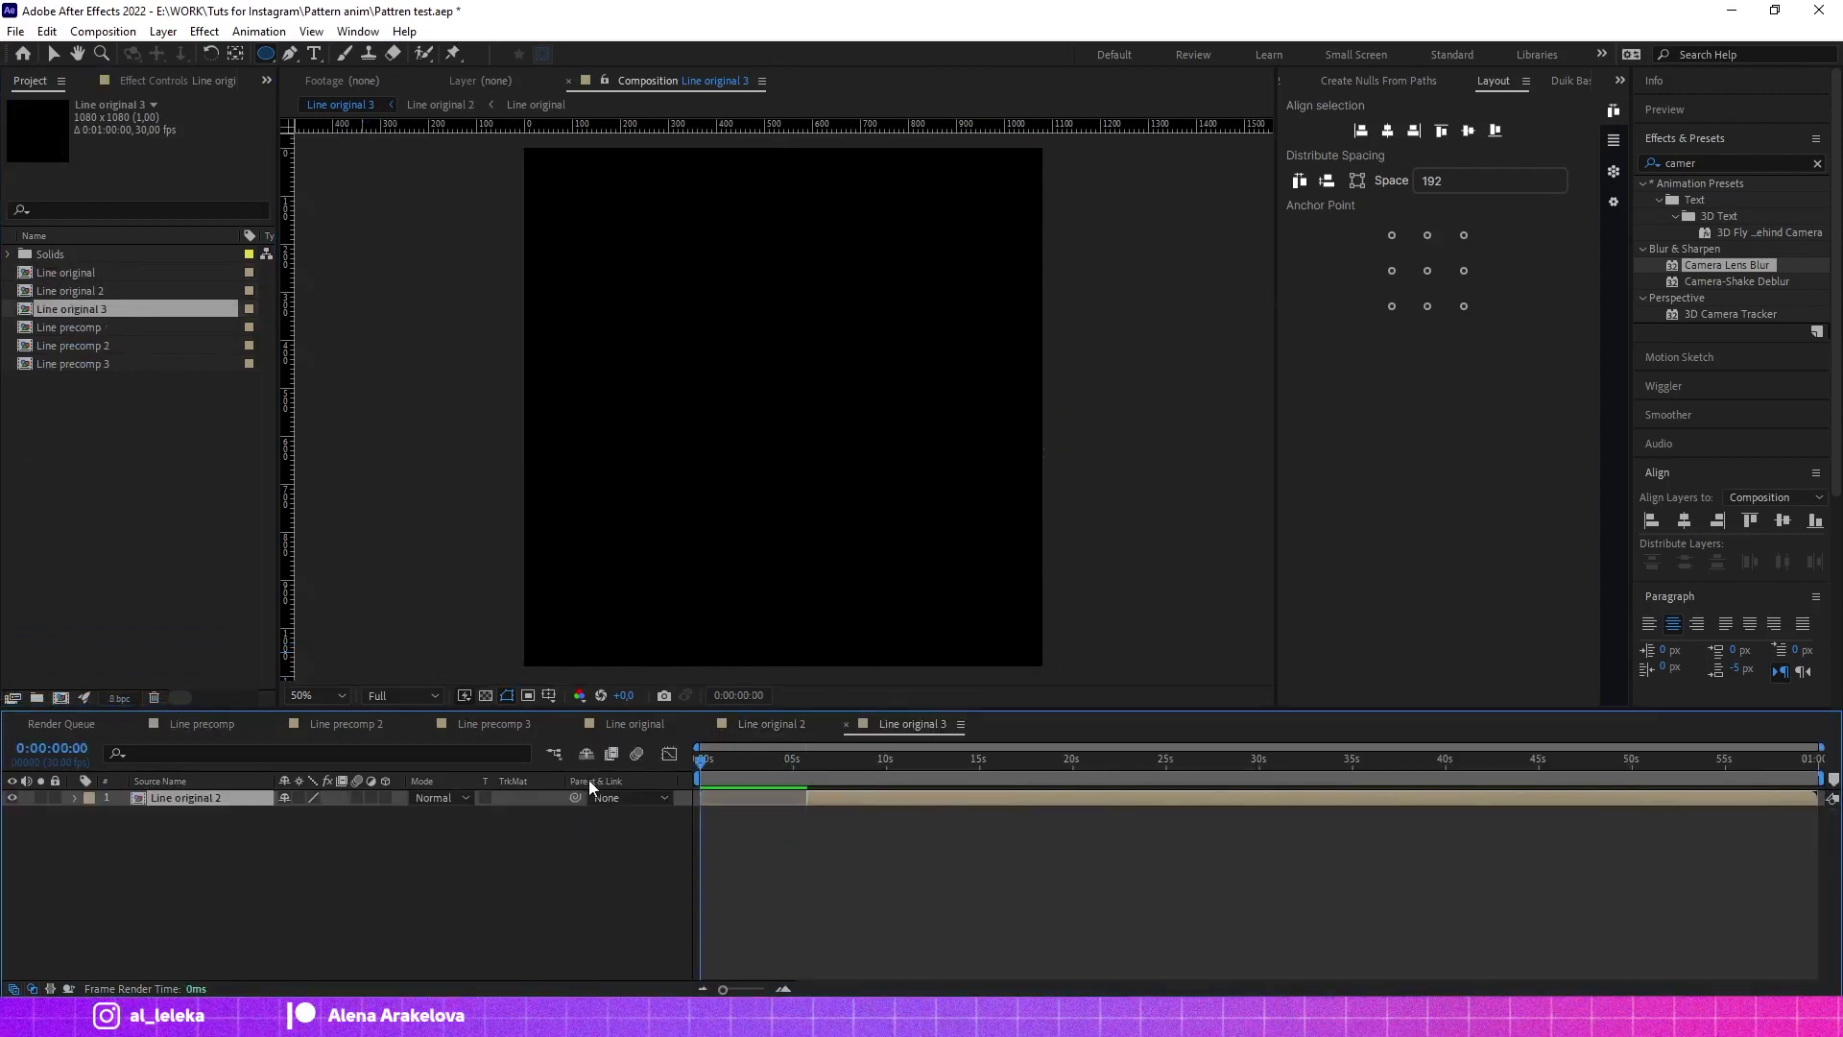
pyautogui.press('v')
pyautogui.moveTo(1044, 667); pyautogui.dragTo(1190, 768)
pyautogui.click(355, 954)
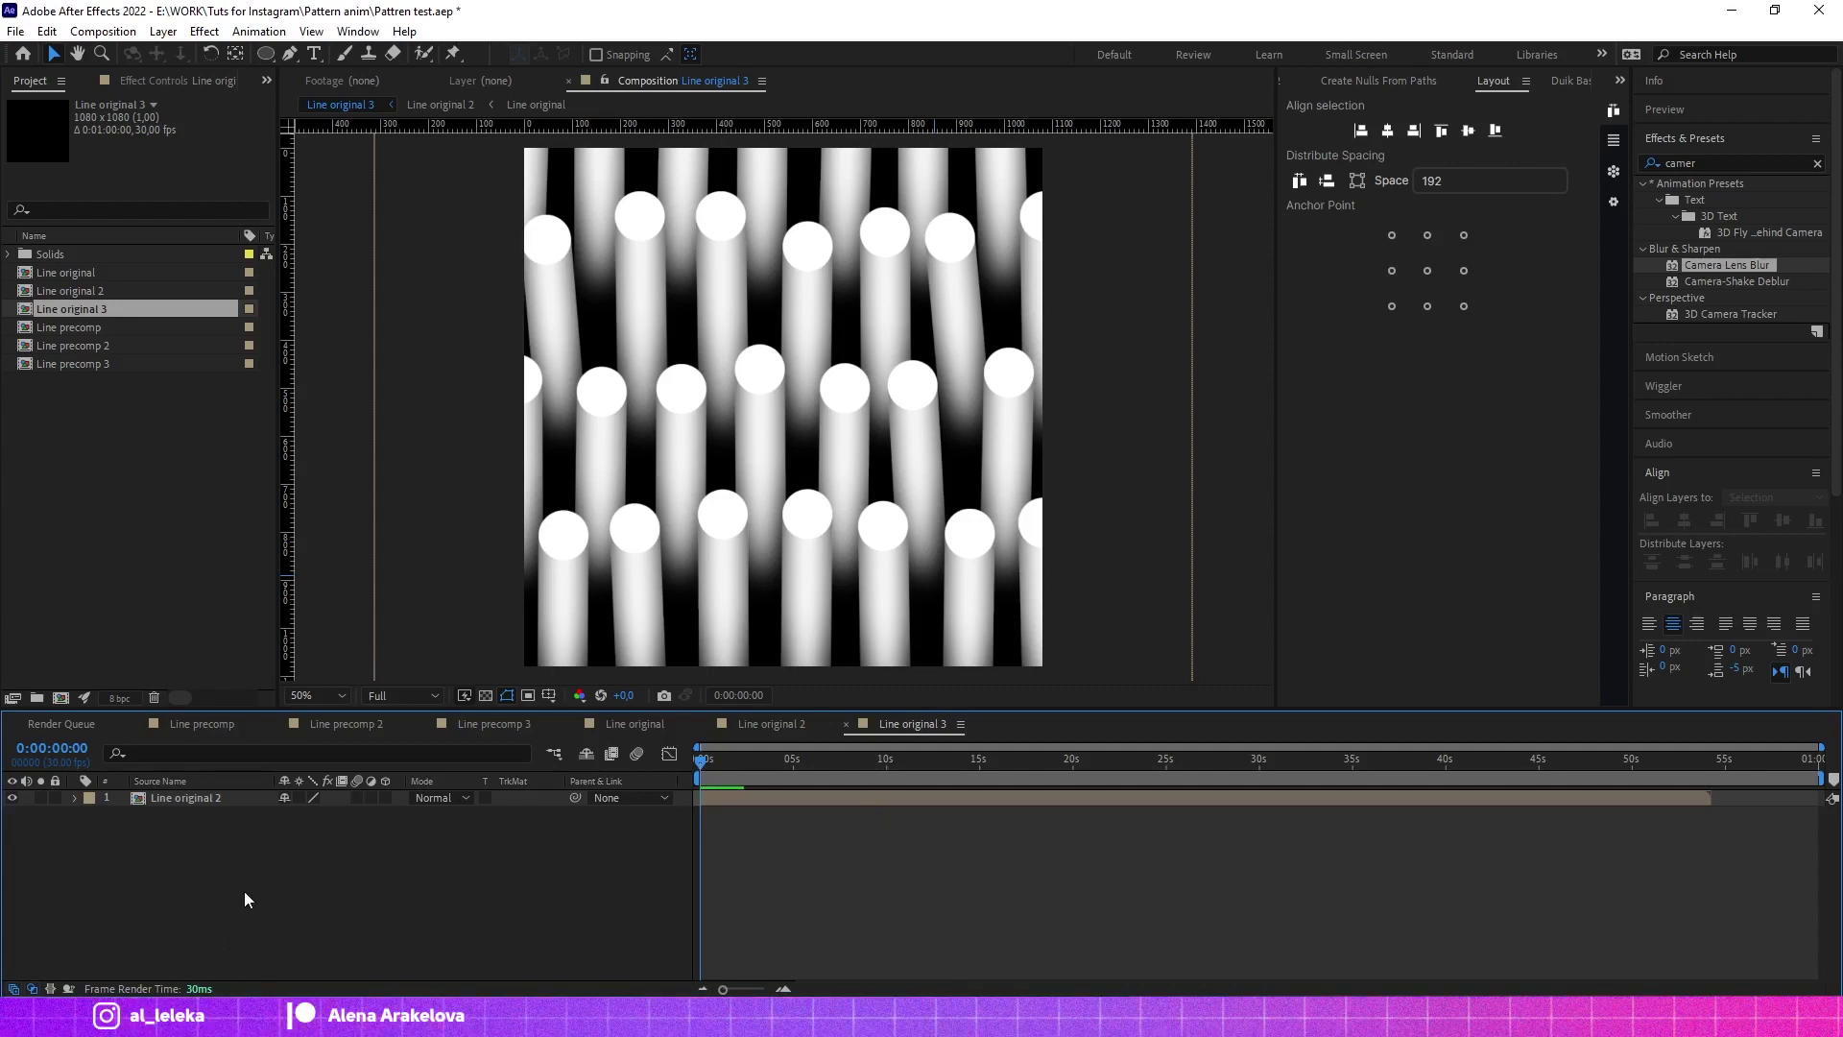
# Step: Create a full-frame rectangle shape layer above the pattern and give it a linear gradient fill
pyautogui.rightClick(326, 895)
pyautogui.moveTo(384, 664)
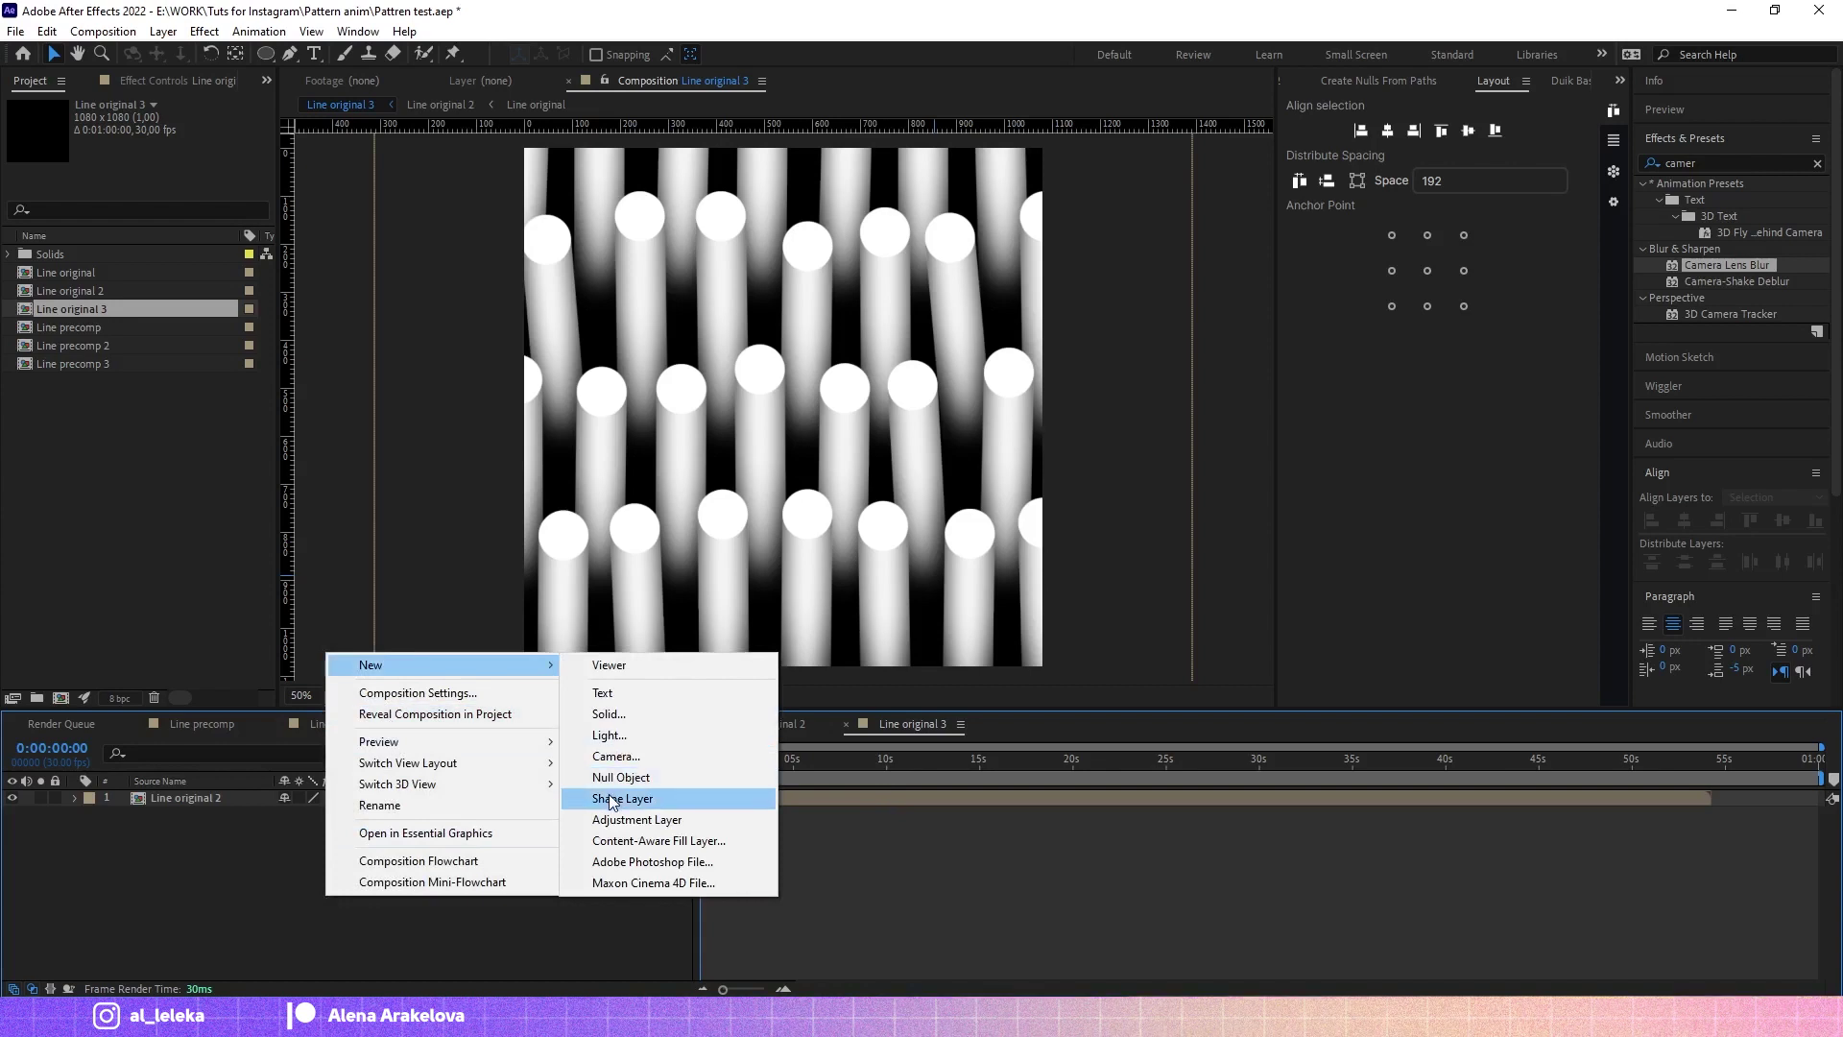
pyautogui.click(275, 55)
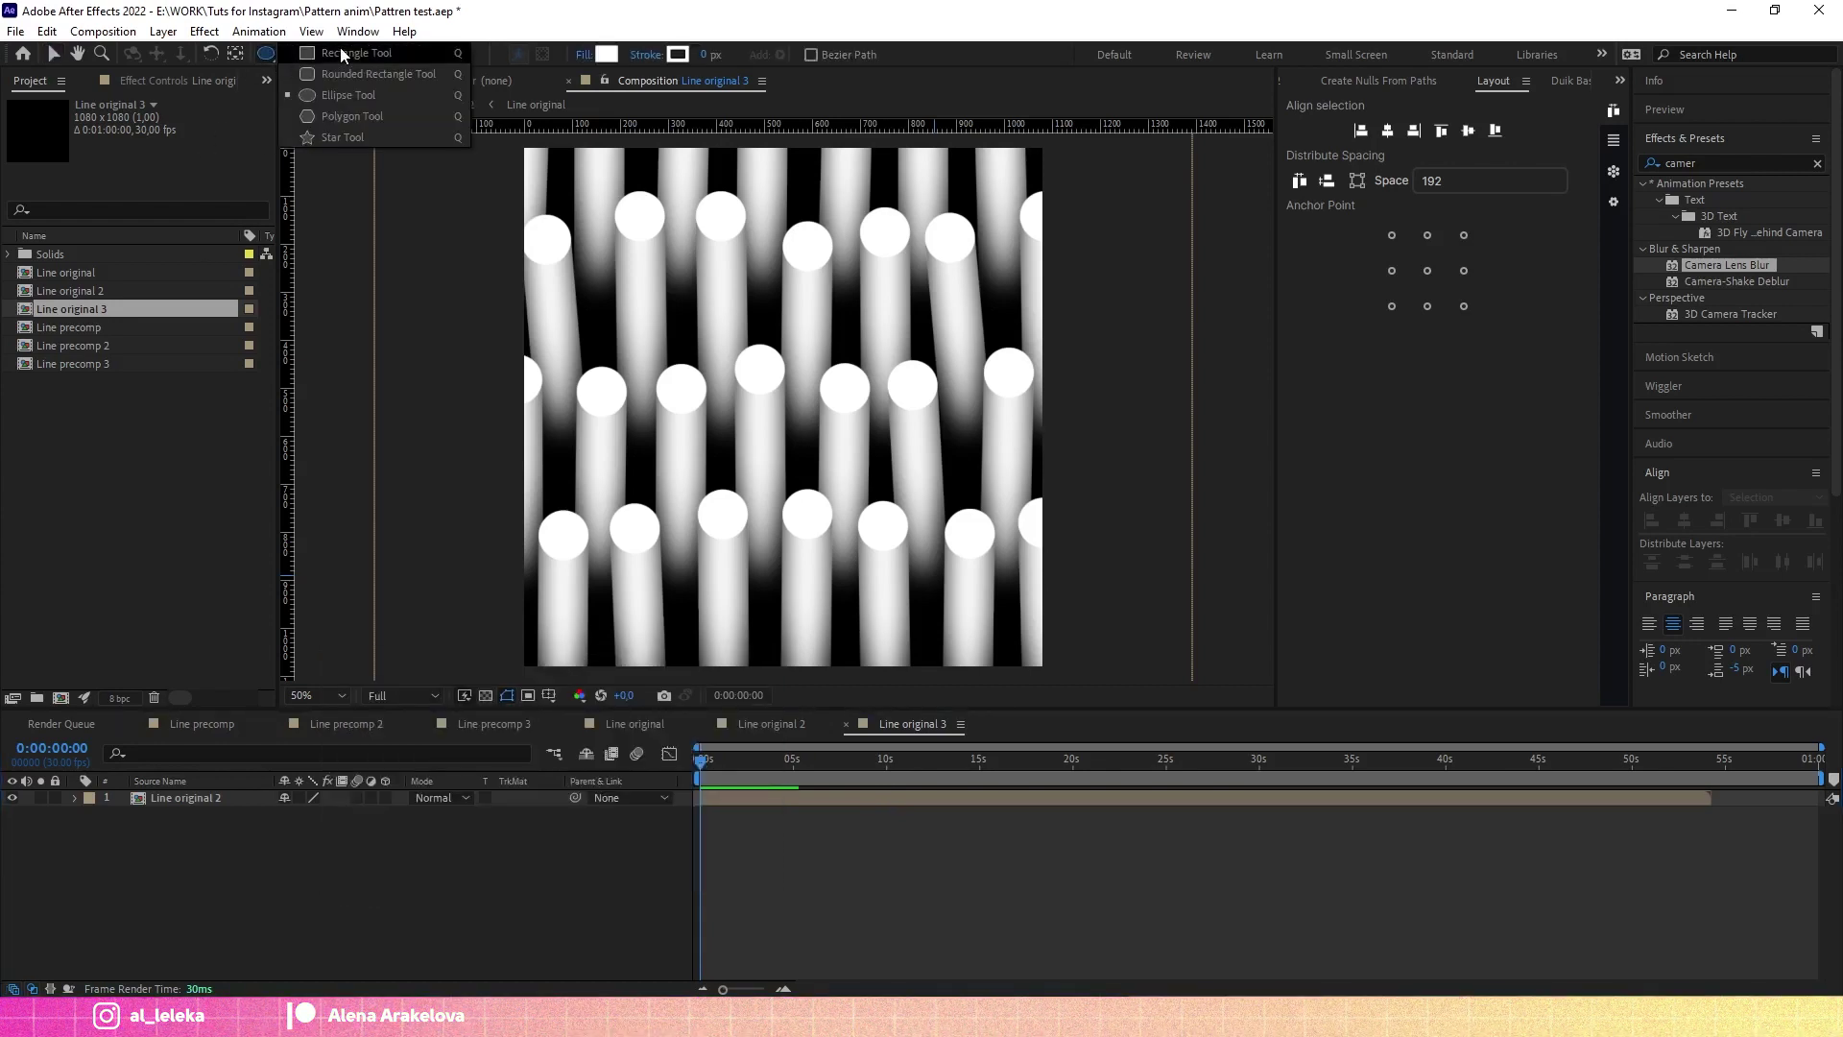
pyautogui.click(360, 52)
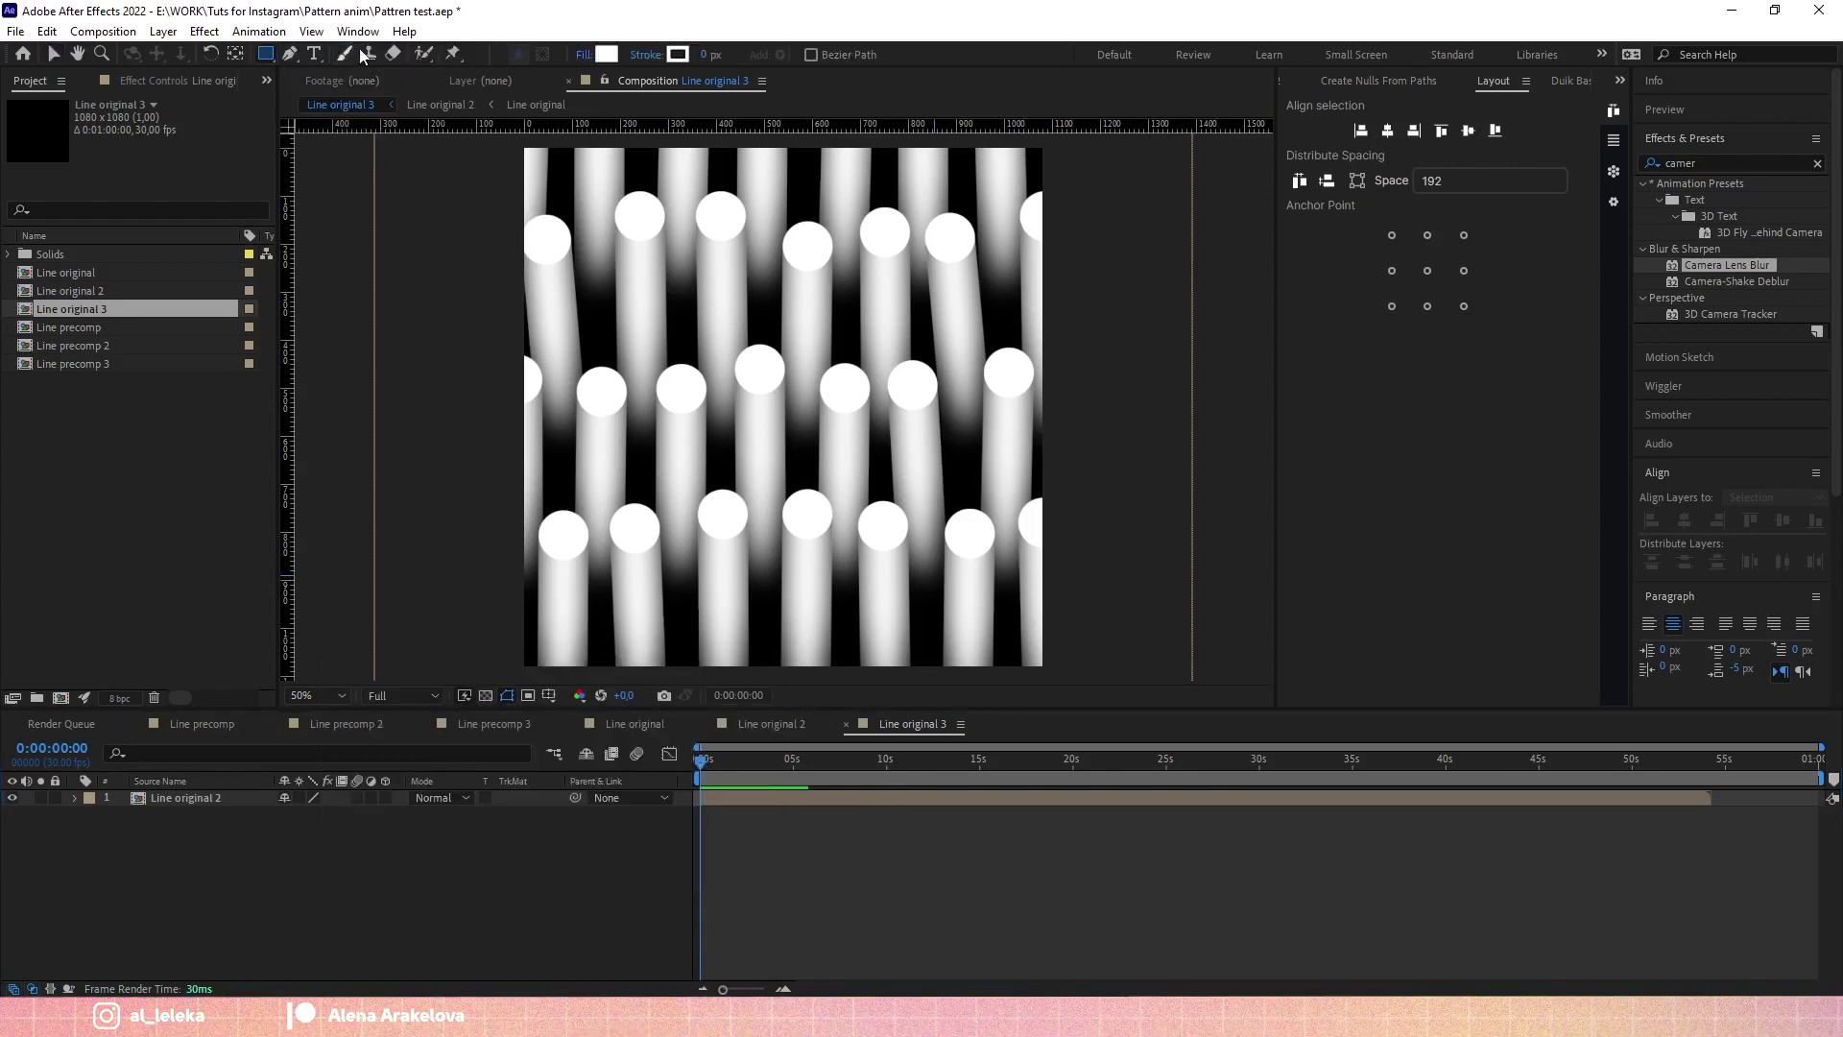
pyautogui.doubleClick(266, 54)
pyautogui.click(731, 55)
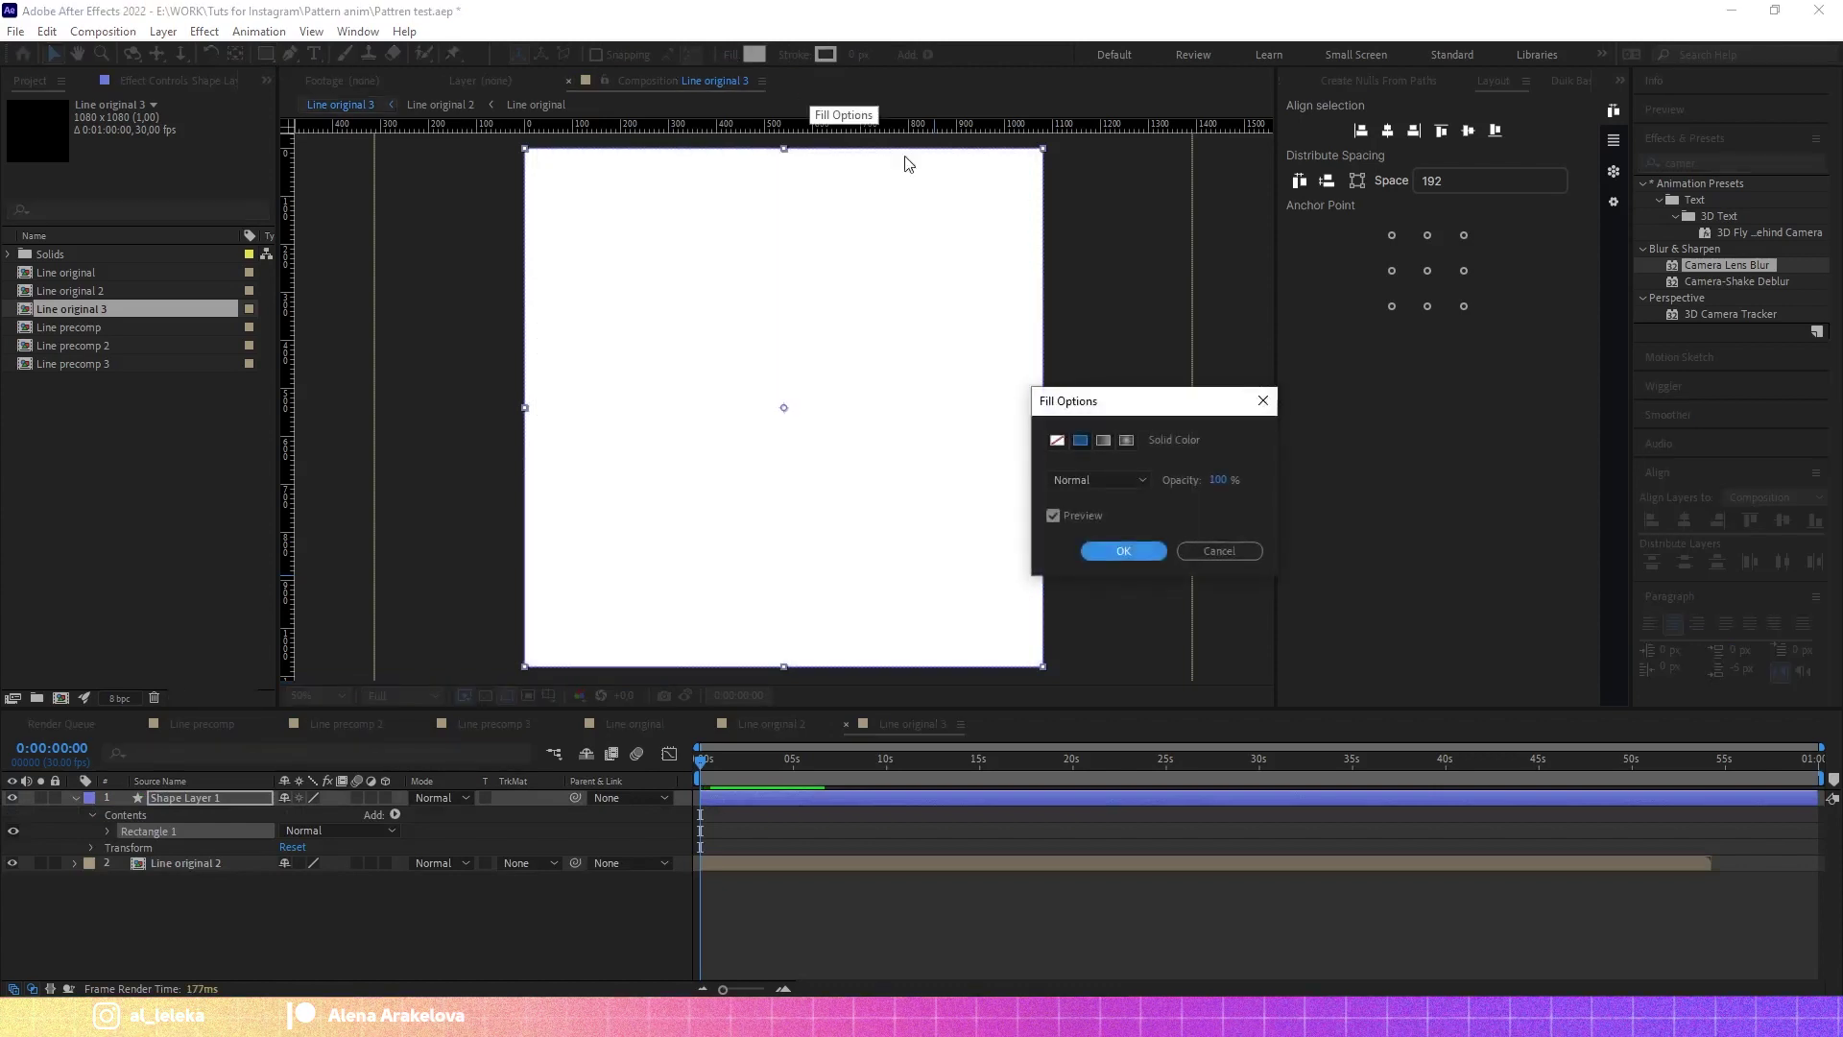
pyautogui.click(1113, 438)
pyautogui.click(1124, 551)
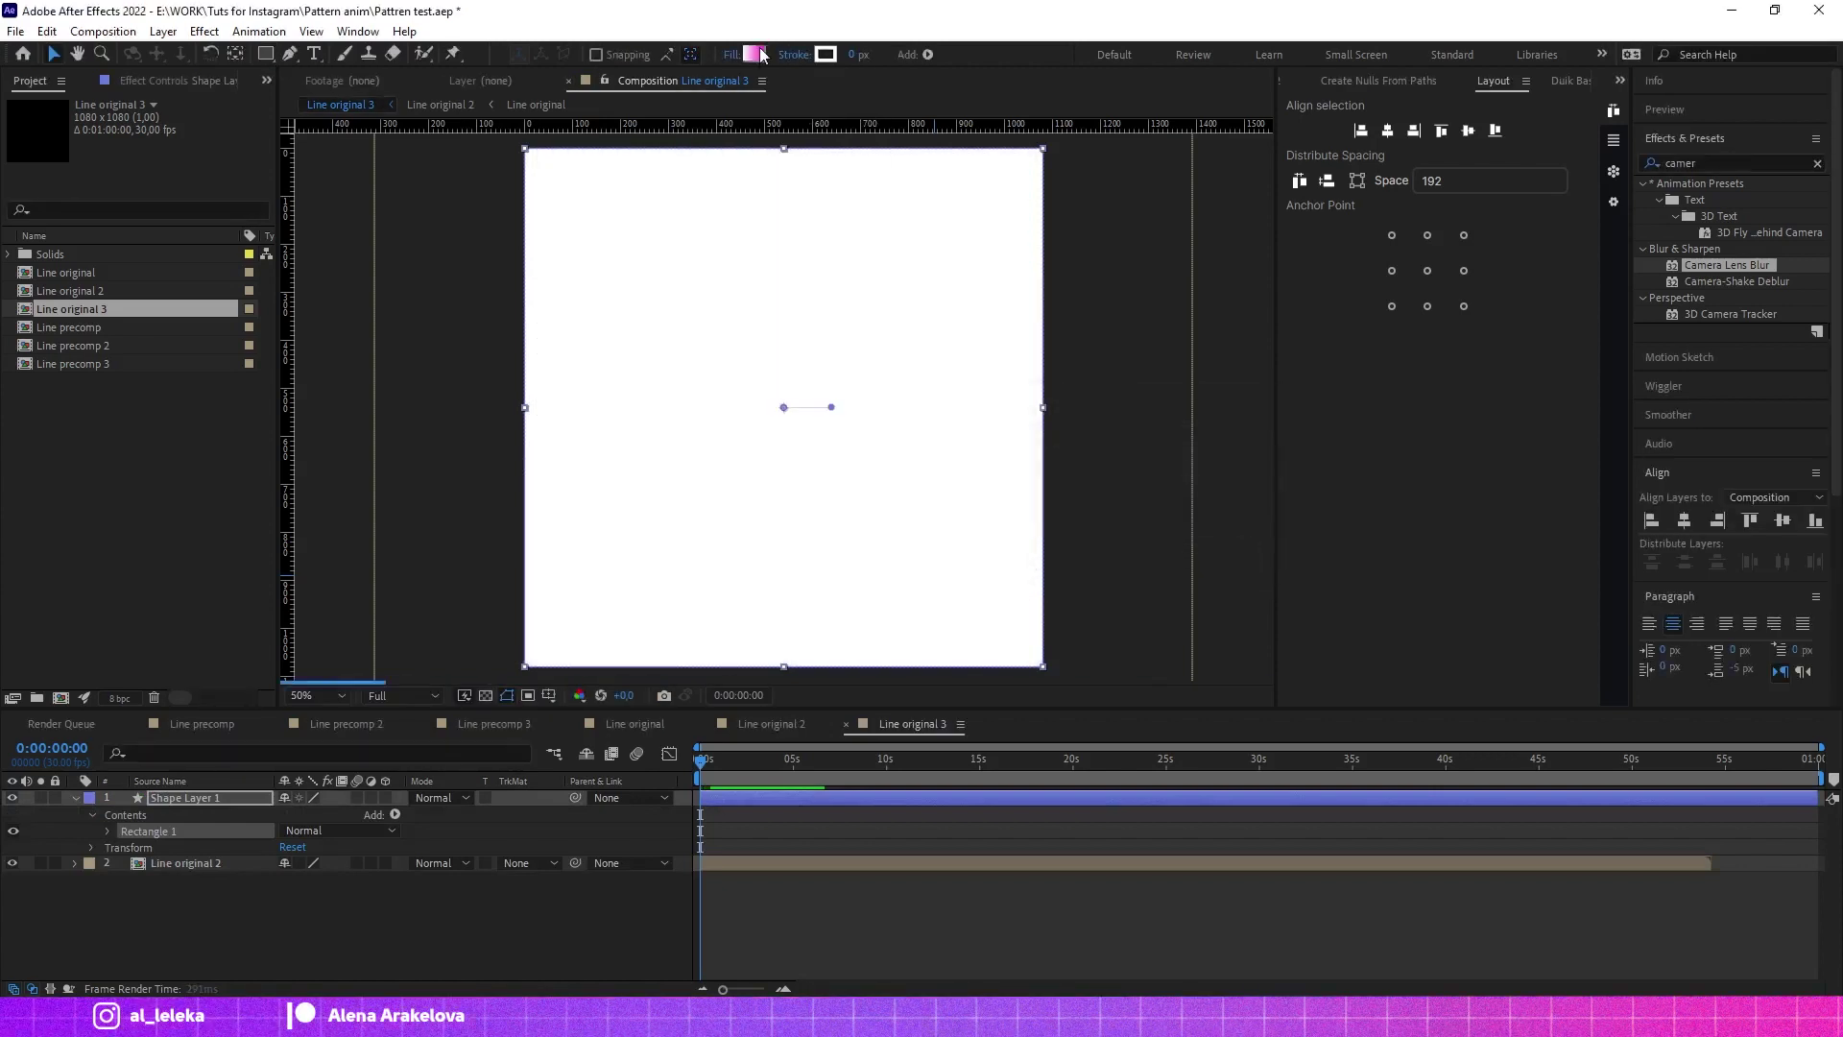
# Step: Recolour the rectangle's gradient as white at both ends with a black stop at about 53.5%
pyautogui.click(756, 55)
pyautogui.click(986, 320)
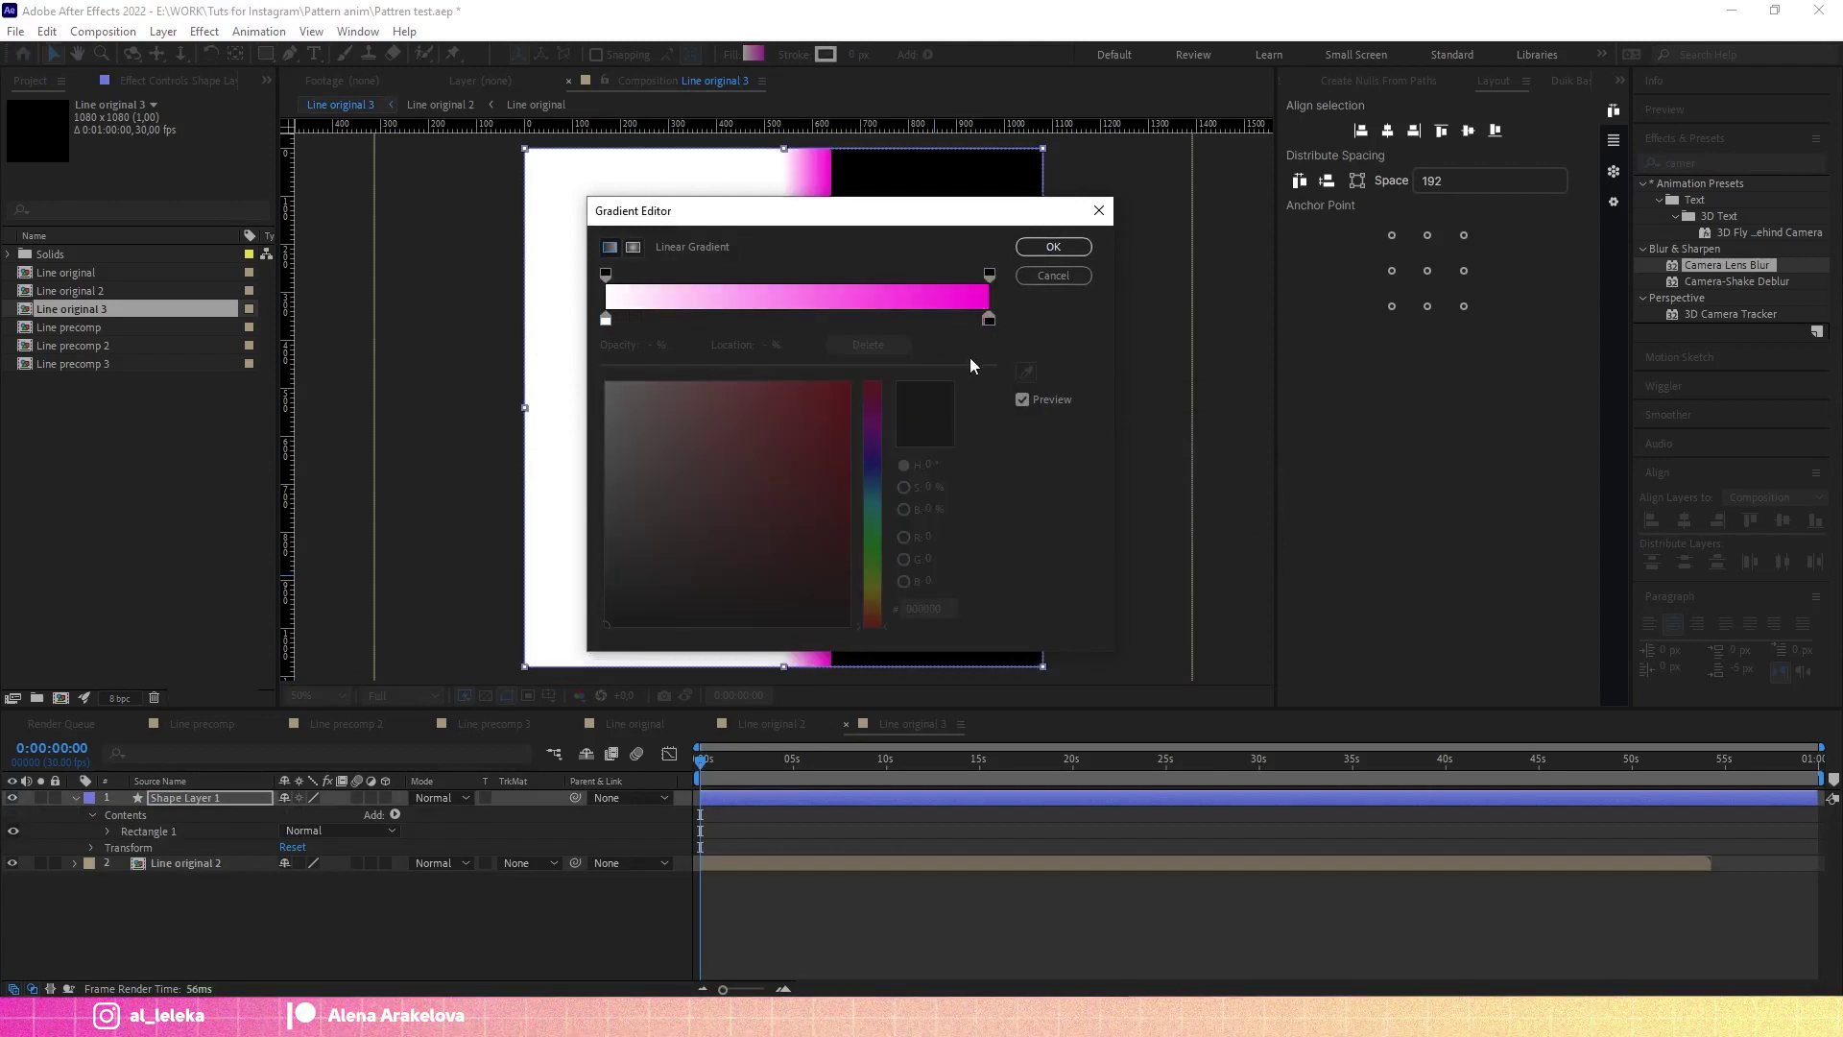
pyautogui.click(988, 322)
pyautogui.moveTo(990, 321); pyautogui.dragTo(811, 320)
pyautogui.click(987, 321)
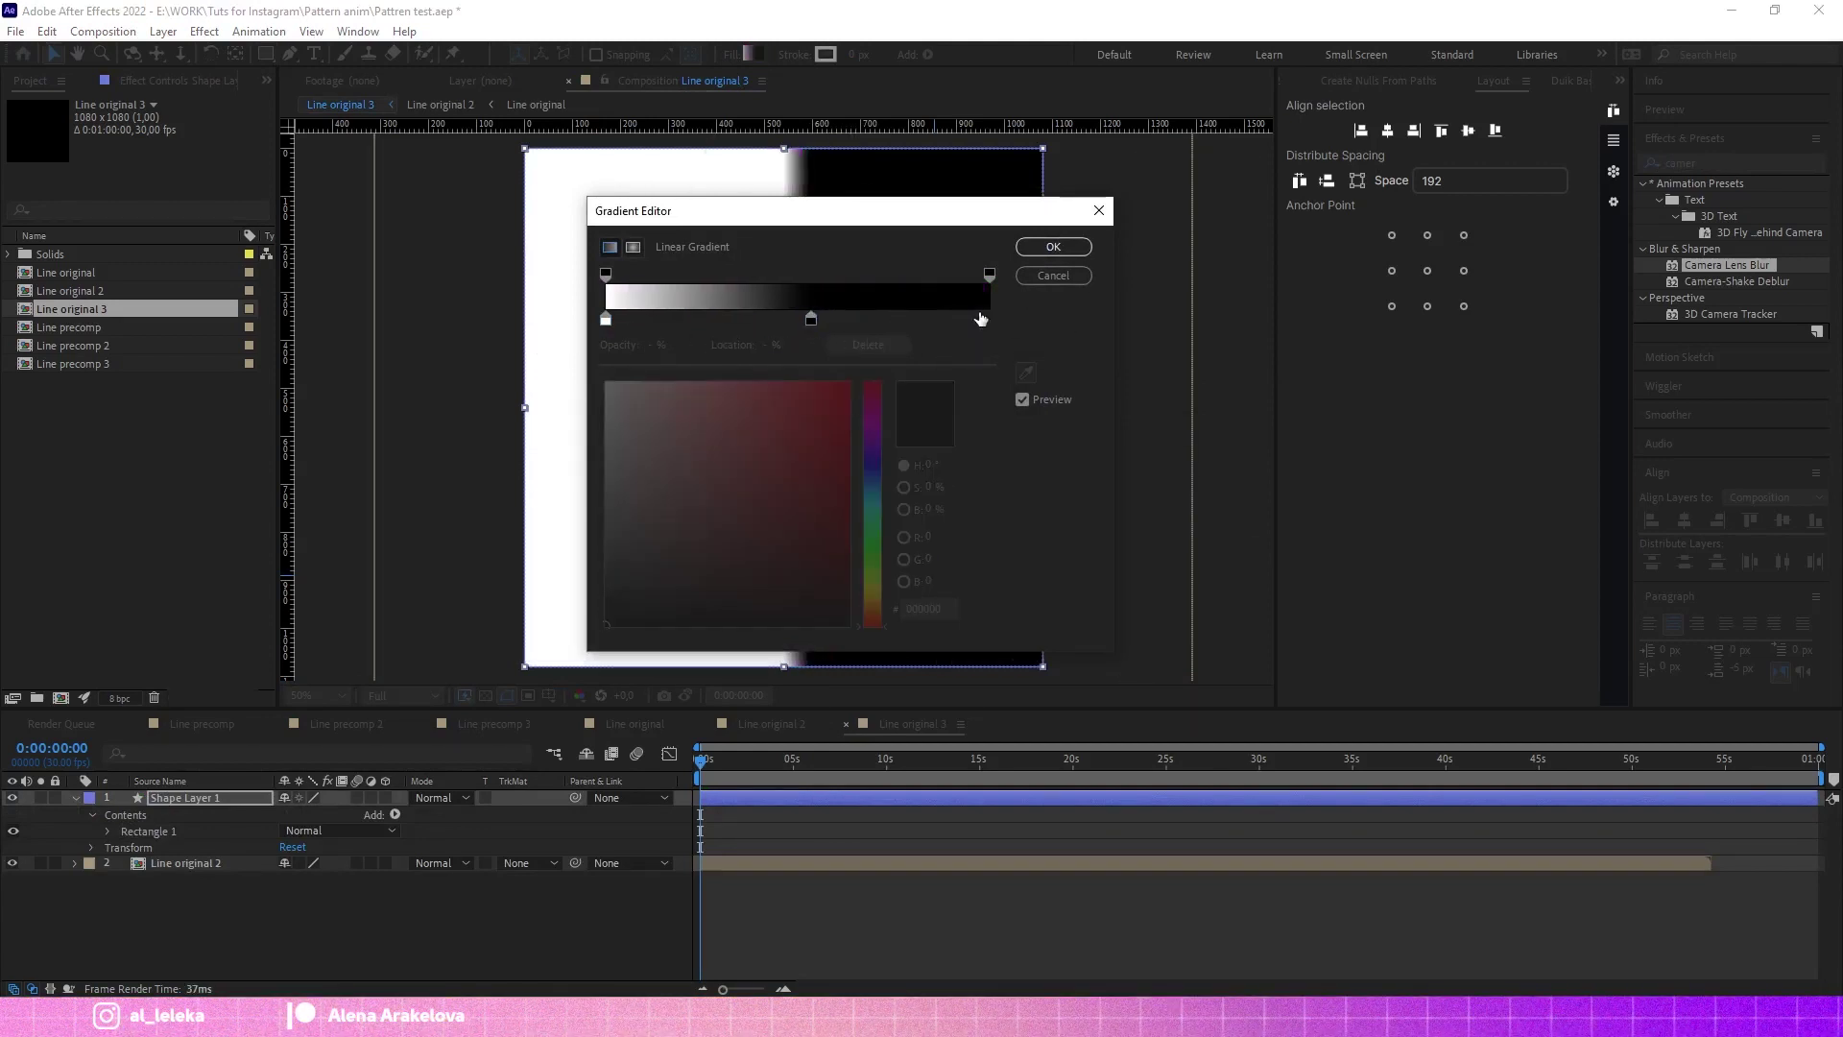
pyautogui.click(606, 382)
pyautogui.click(1053, 248)
# Step: Run the gradient vertically between the rectangle's upper and lower edges and move its midpoints outward to widen the black band
pyautogui.moveTo(789, 180); pyautogui.dragTo(785, 160)
pyautogui.moveTo(831, 407); pyautogui.dragTo(786, 664)
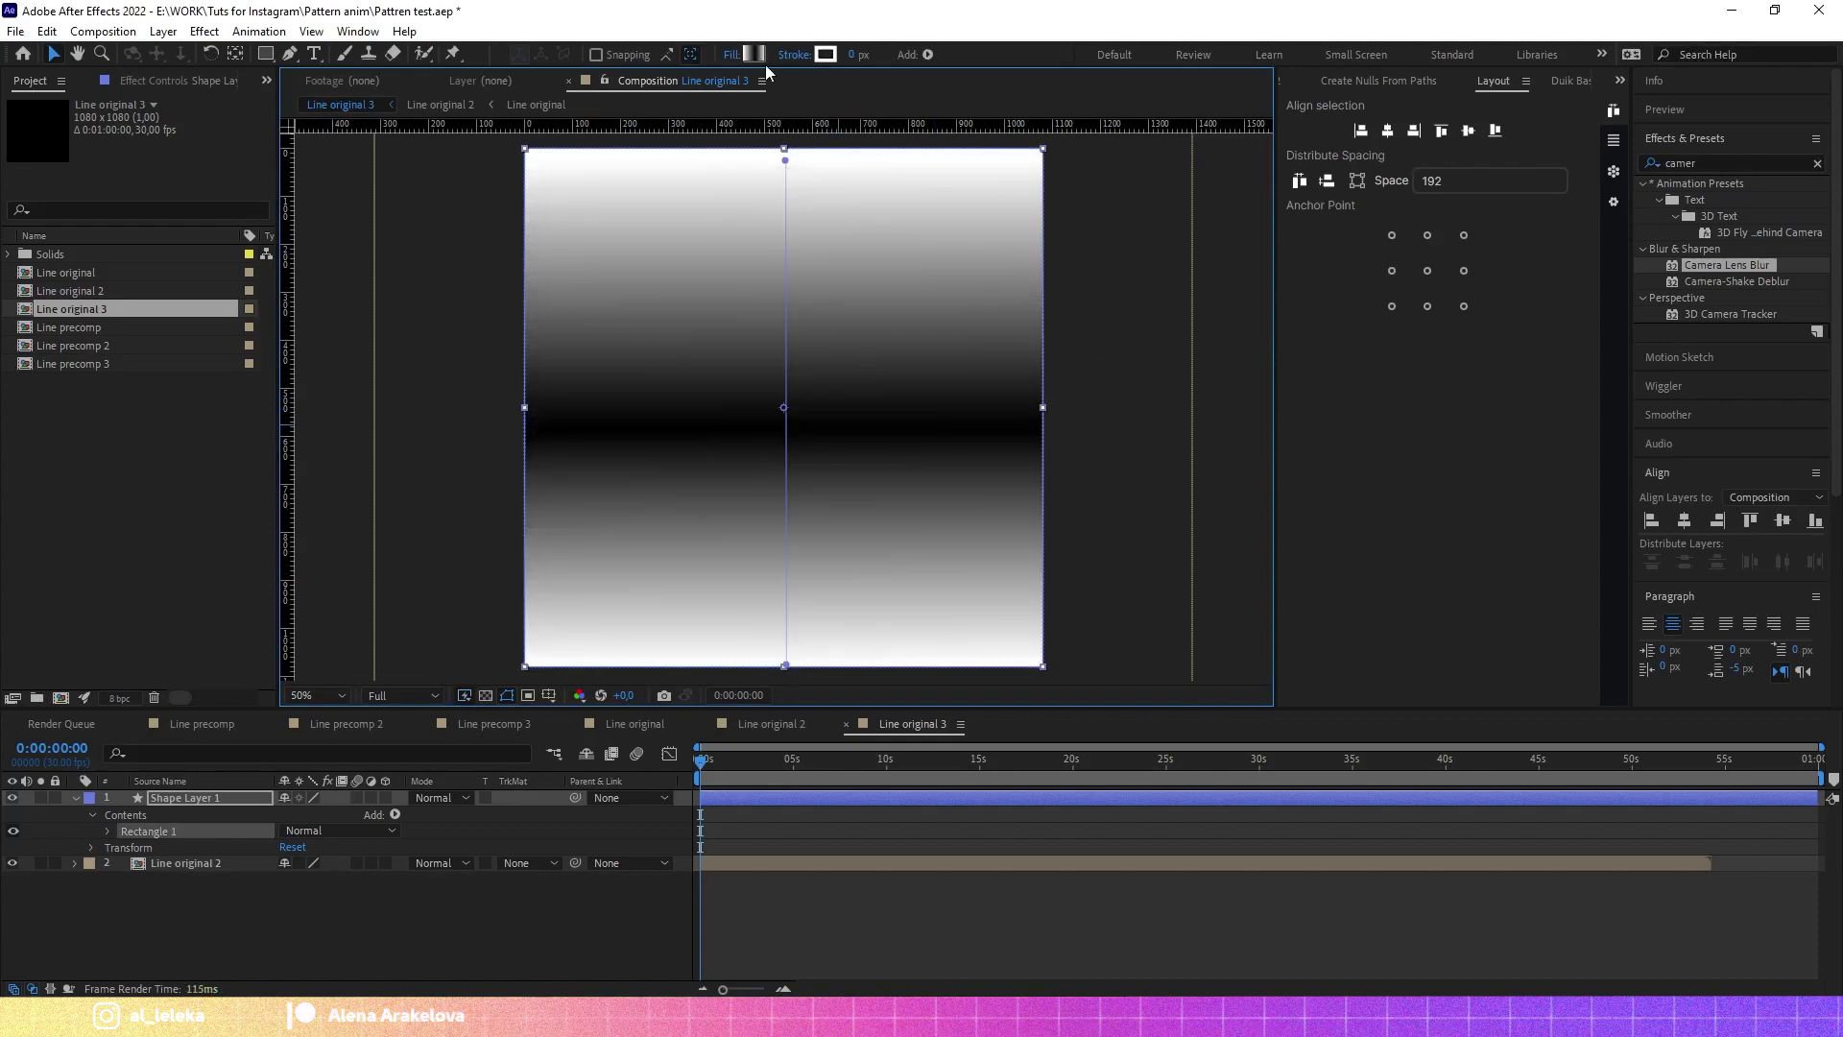
pyautogui.click(754, 54)
pyautogui.moveTo(606, 321); pyautogui.dragTo(674, 401)
pyautogui.click(812, 321)
pyautogui.moveTo(708, 320); pyautogui.dragTo(649, 319)
pyautogui.click(811, 321)
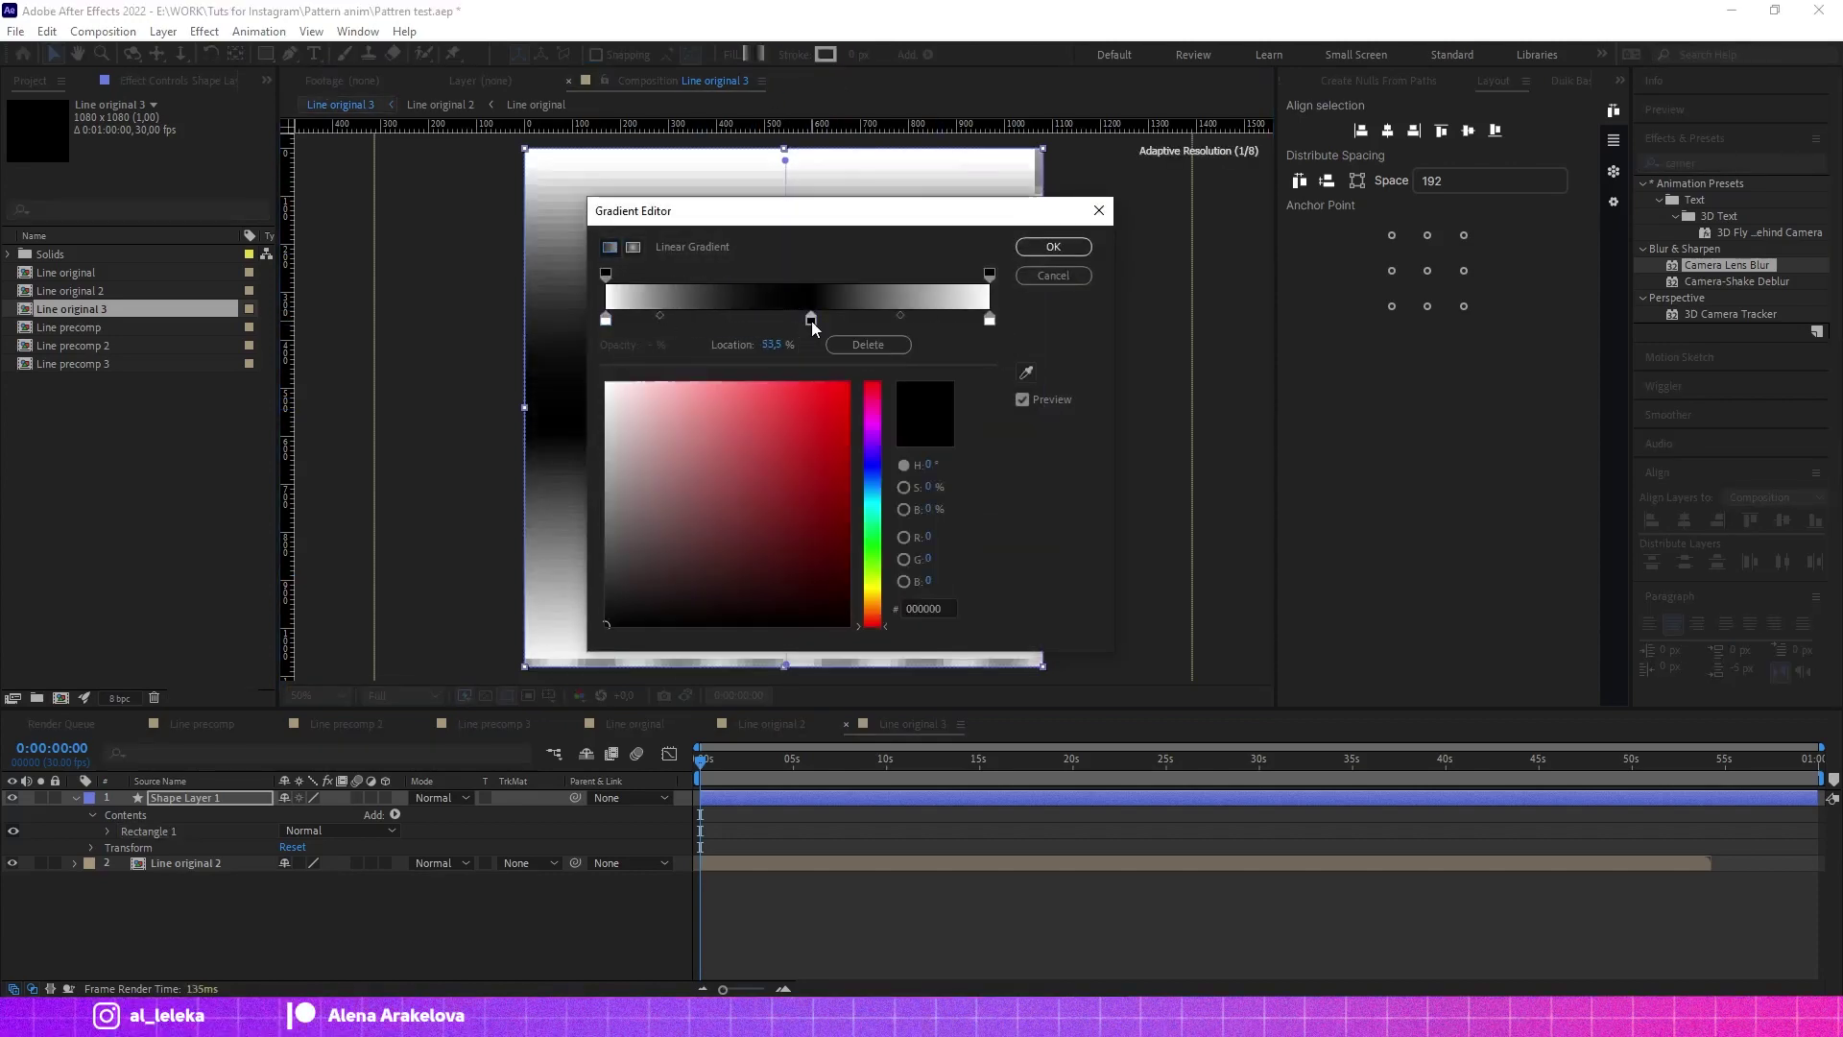
pyautogui.moveTo(901, 320); pyautogui.dragTo(948, 319)
pyautogui.click(1054, 247)
# Step: Rename the gradient shape layer map and hide it
pyautogui.click(201, 800)
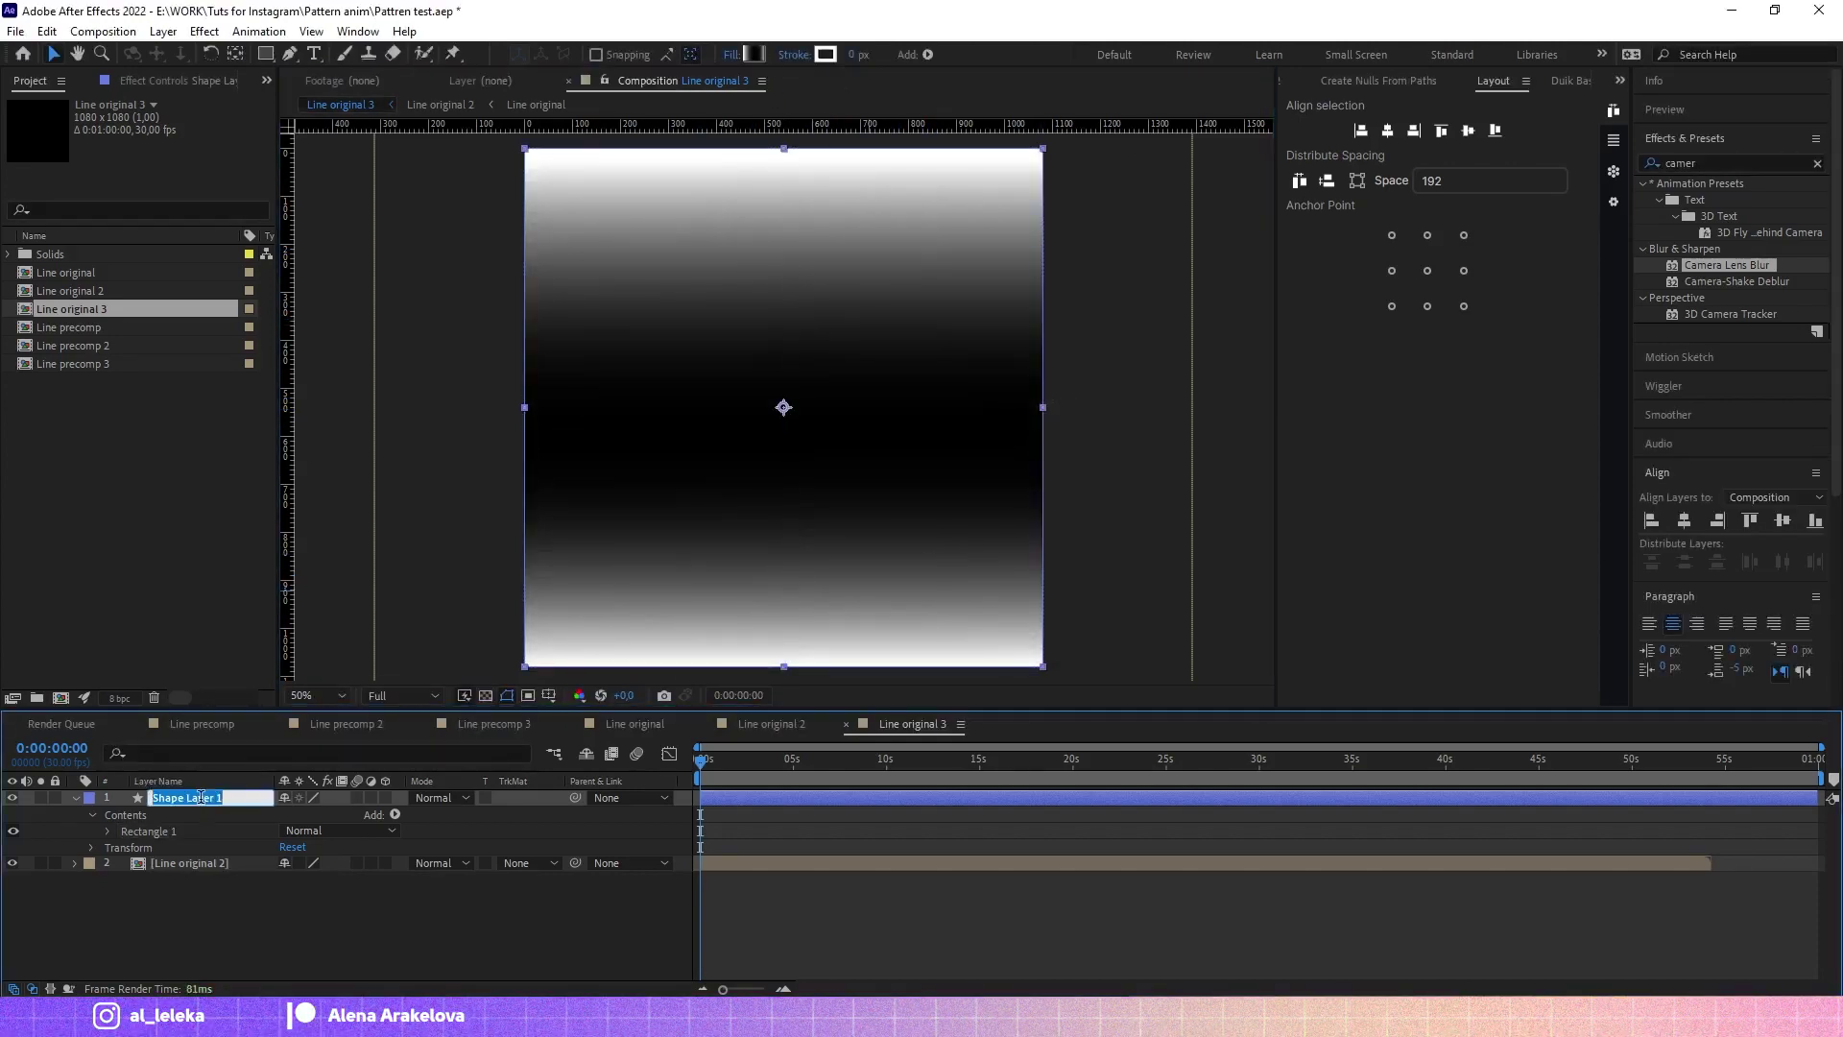
pyautogui.press('Return')
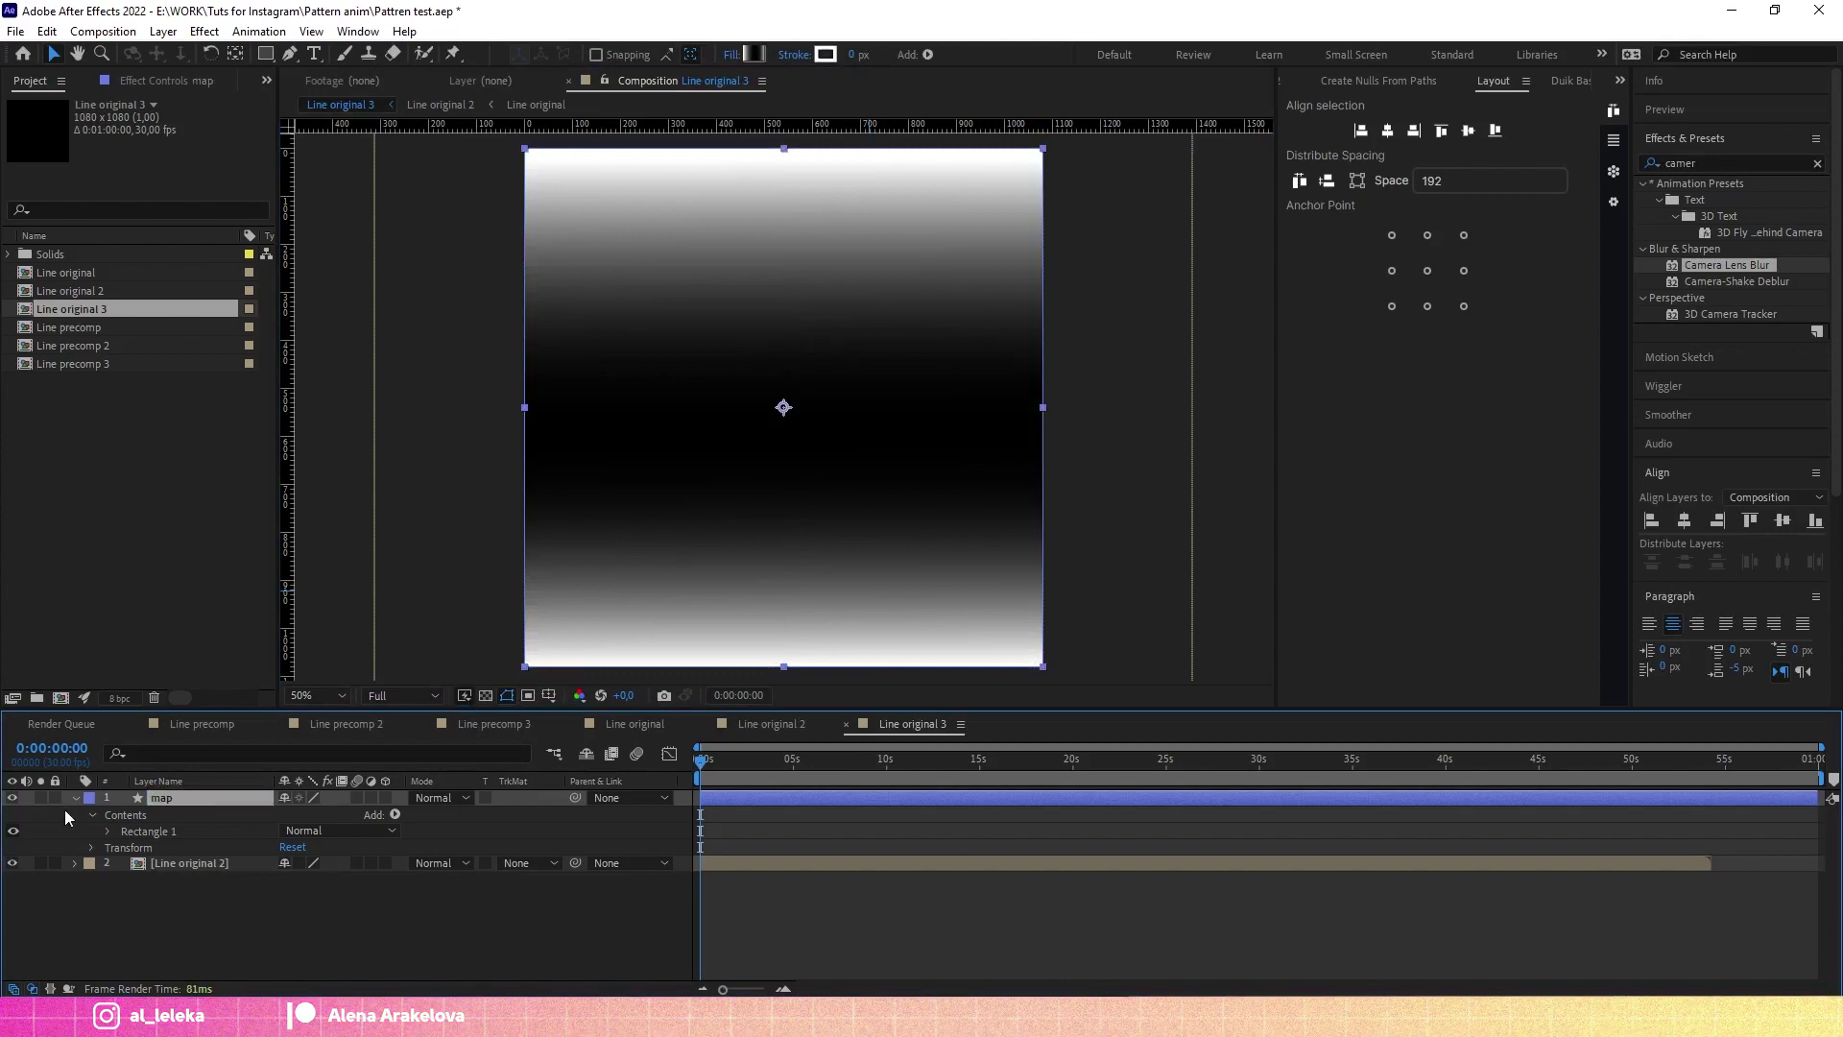
pyautogui.click(16, 800)
# Step: Apply the Compound Blur effect to the Line original 2 layer
pyautogui.click(199, 866)
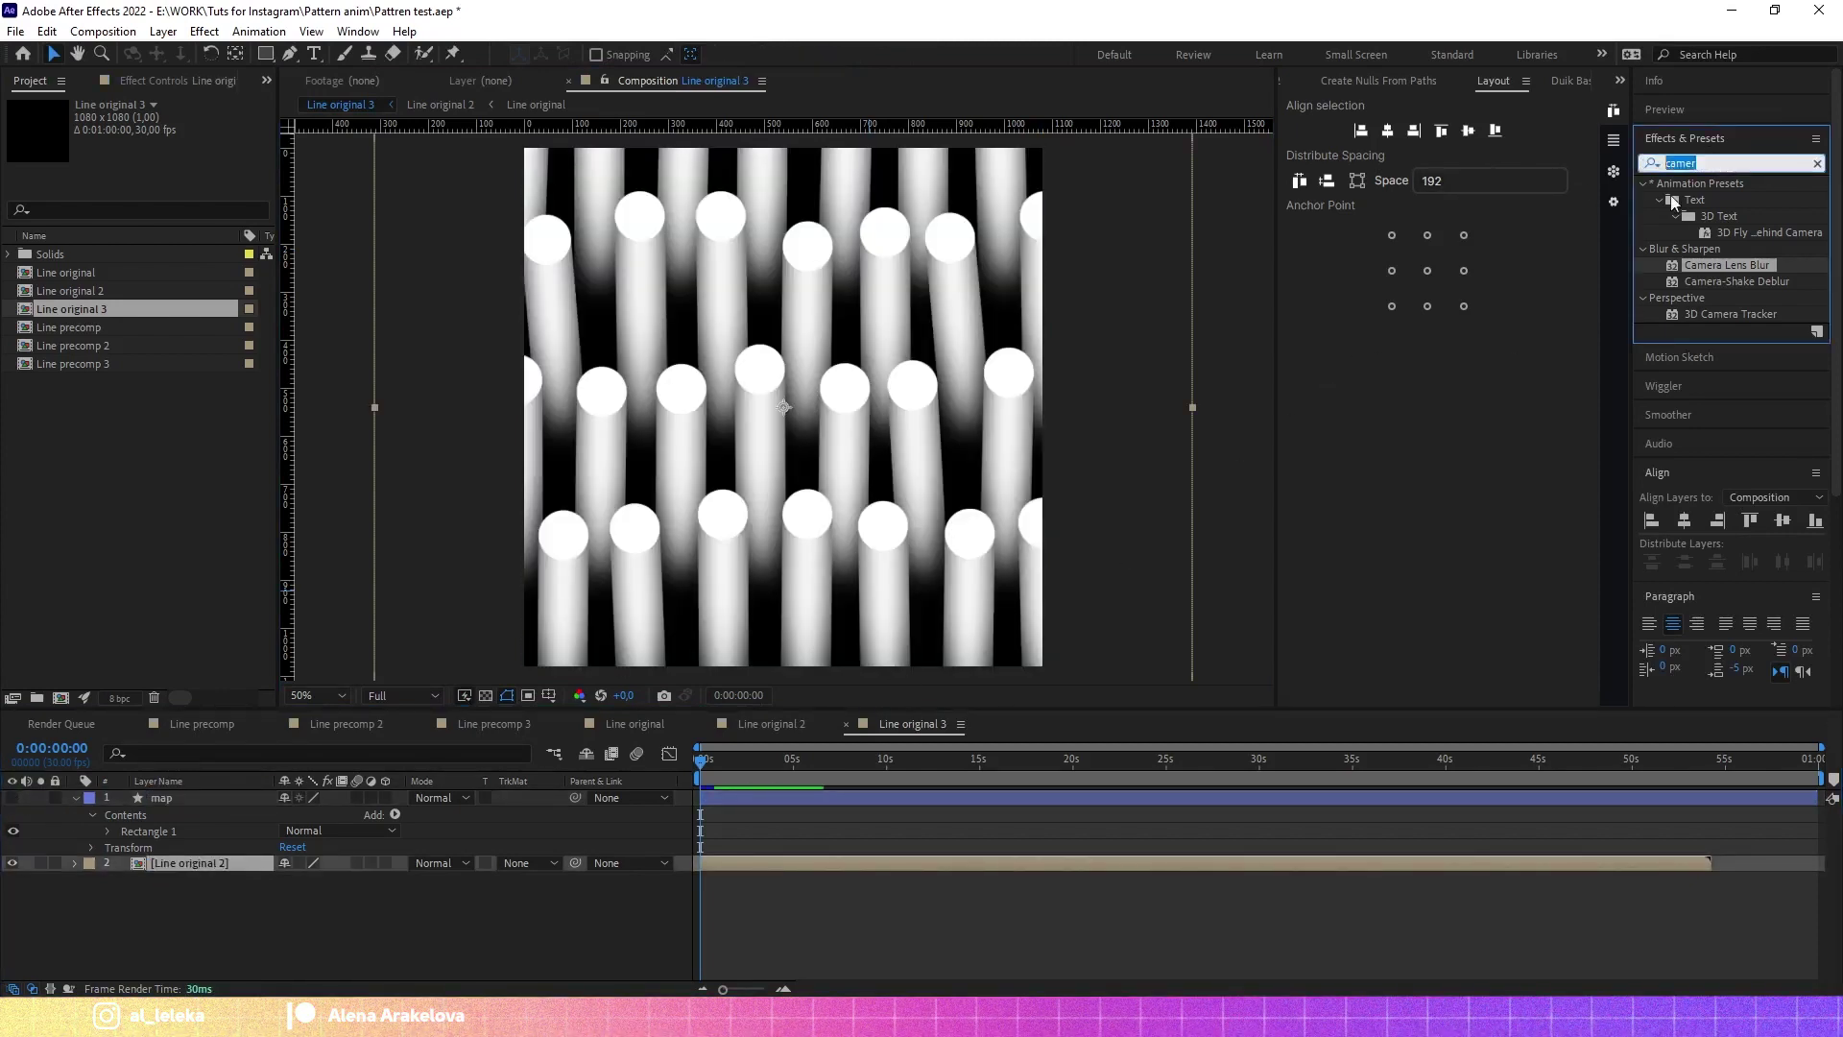
pyautogui.write('coum')
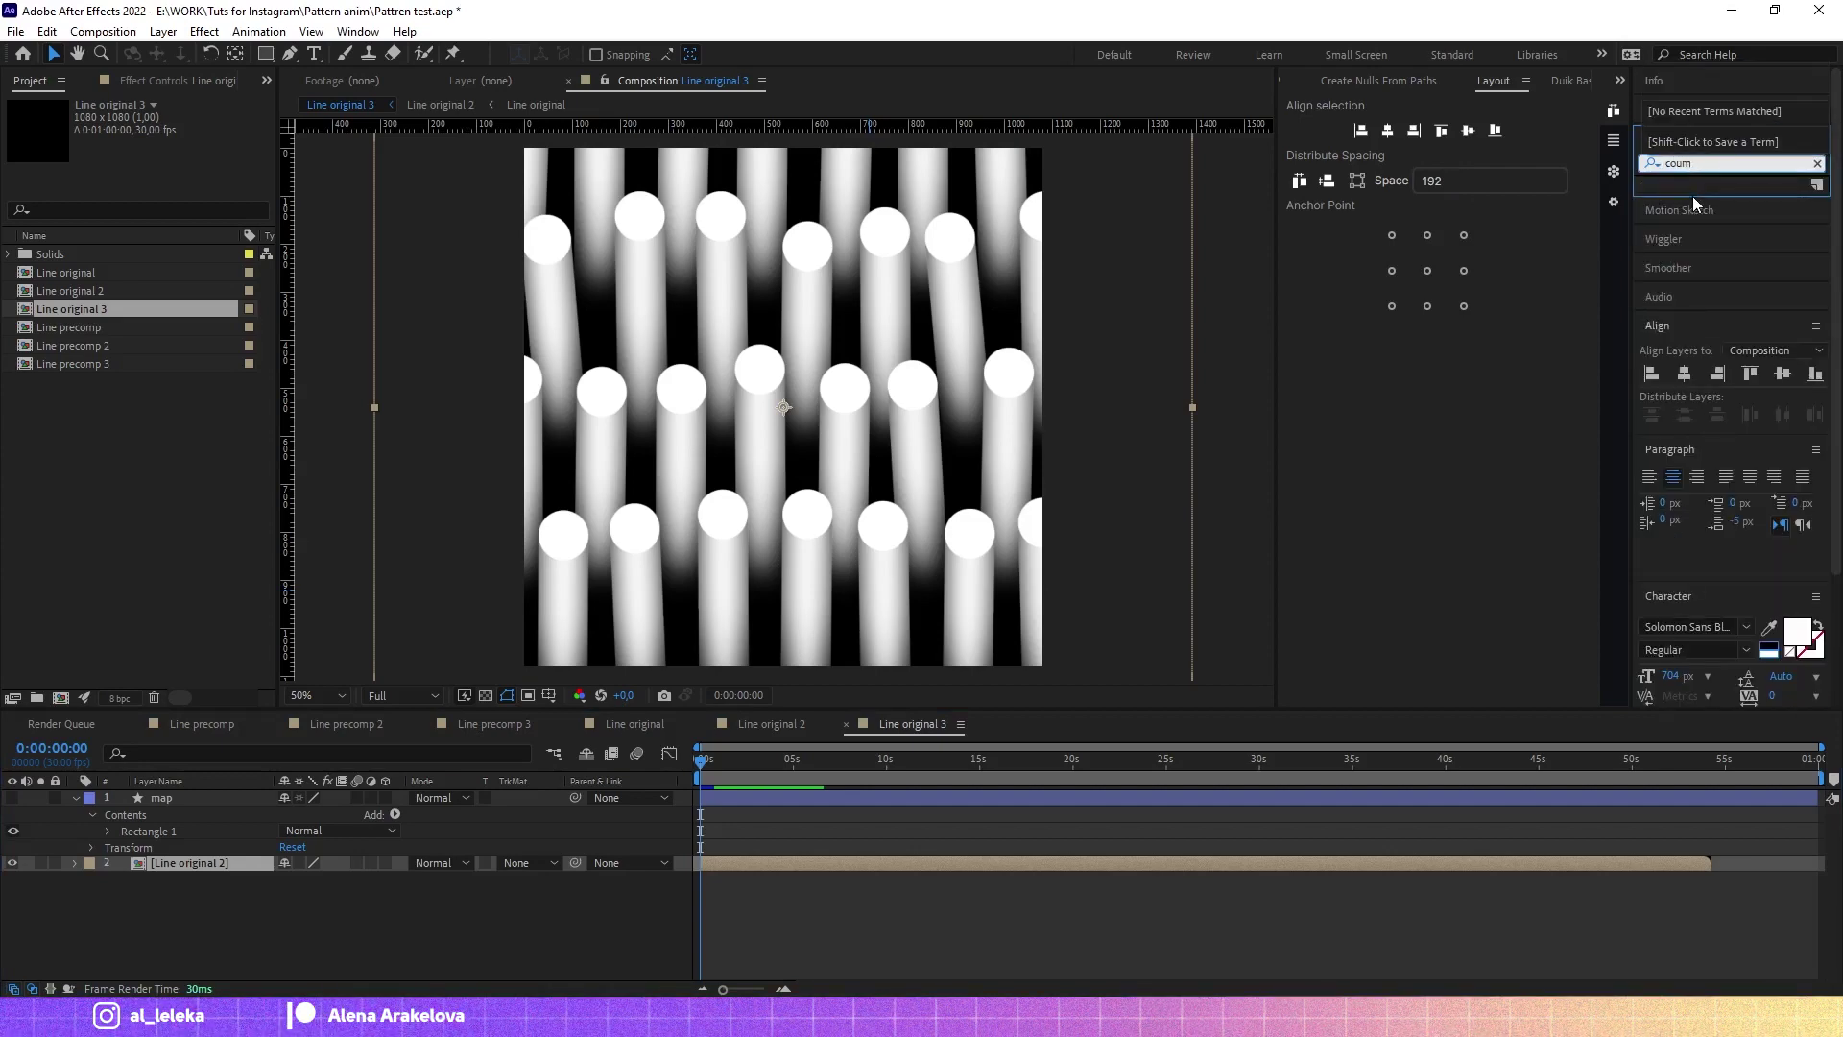
pyautogui.press('BackSpace')
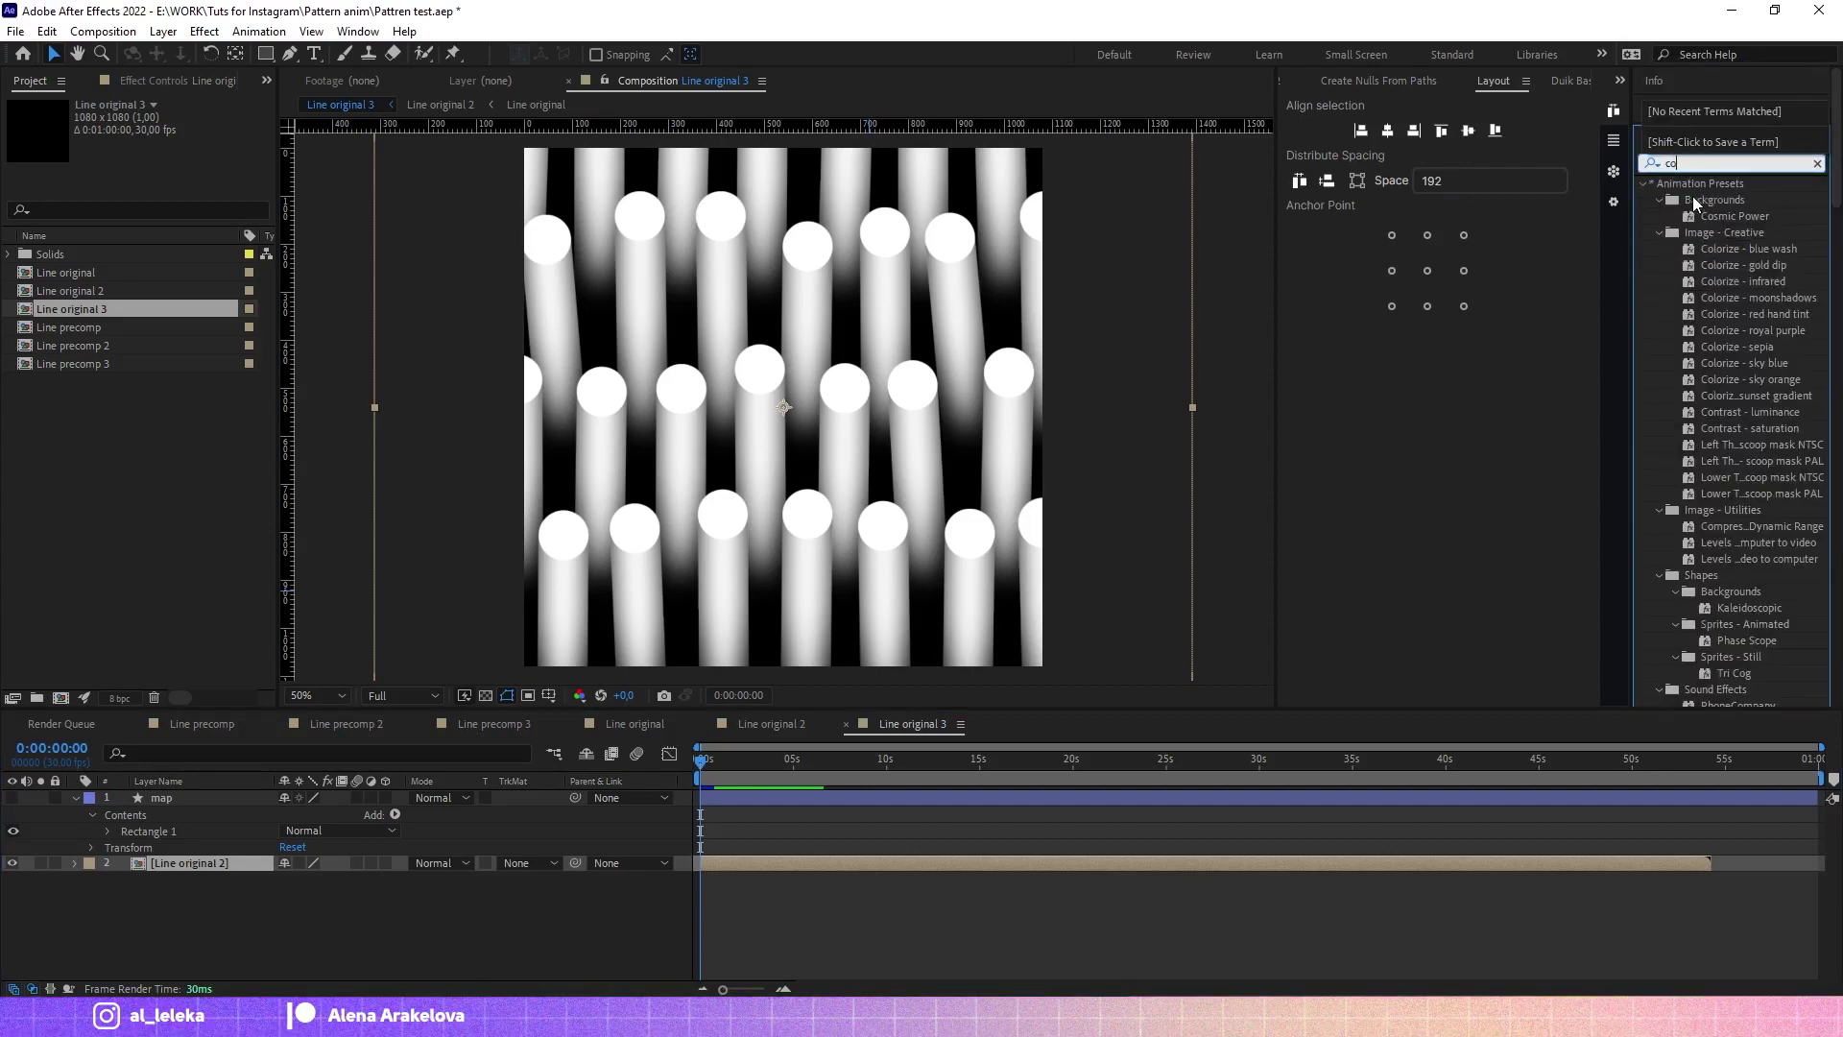
pyautogui.write('mpo')
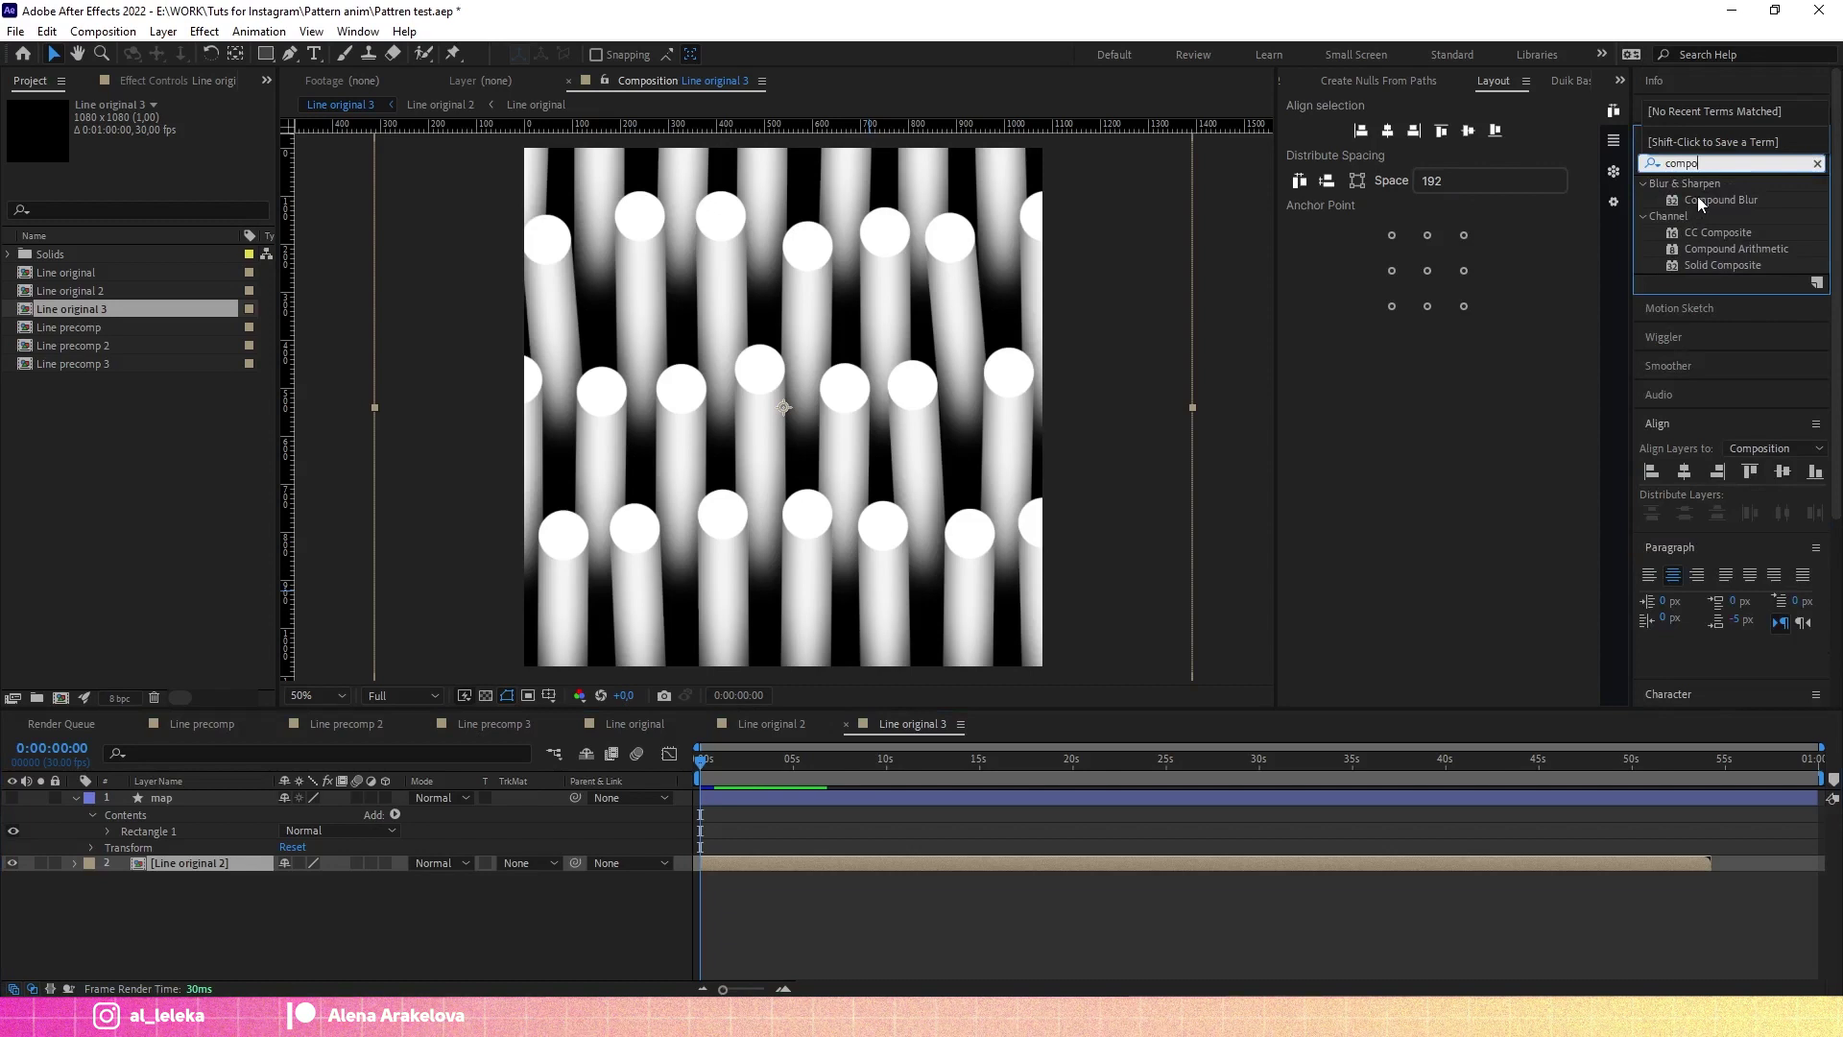
pyautogui.doubleClick(1699, 199)
# Step: Use the map layer as the Compound Blur's blur layer and set Maximum Blur to 13
pyautogui.click(185, 137)
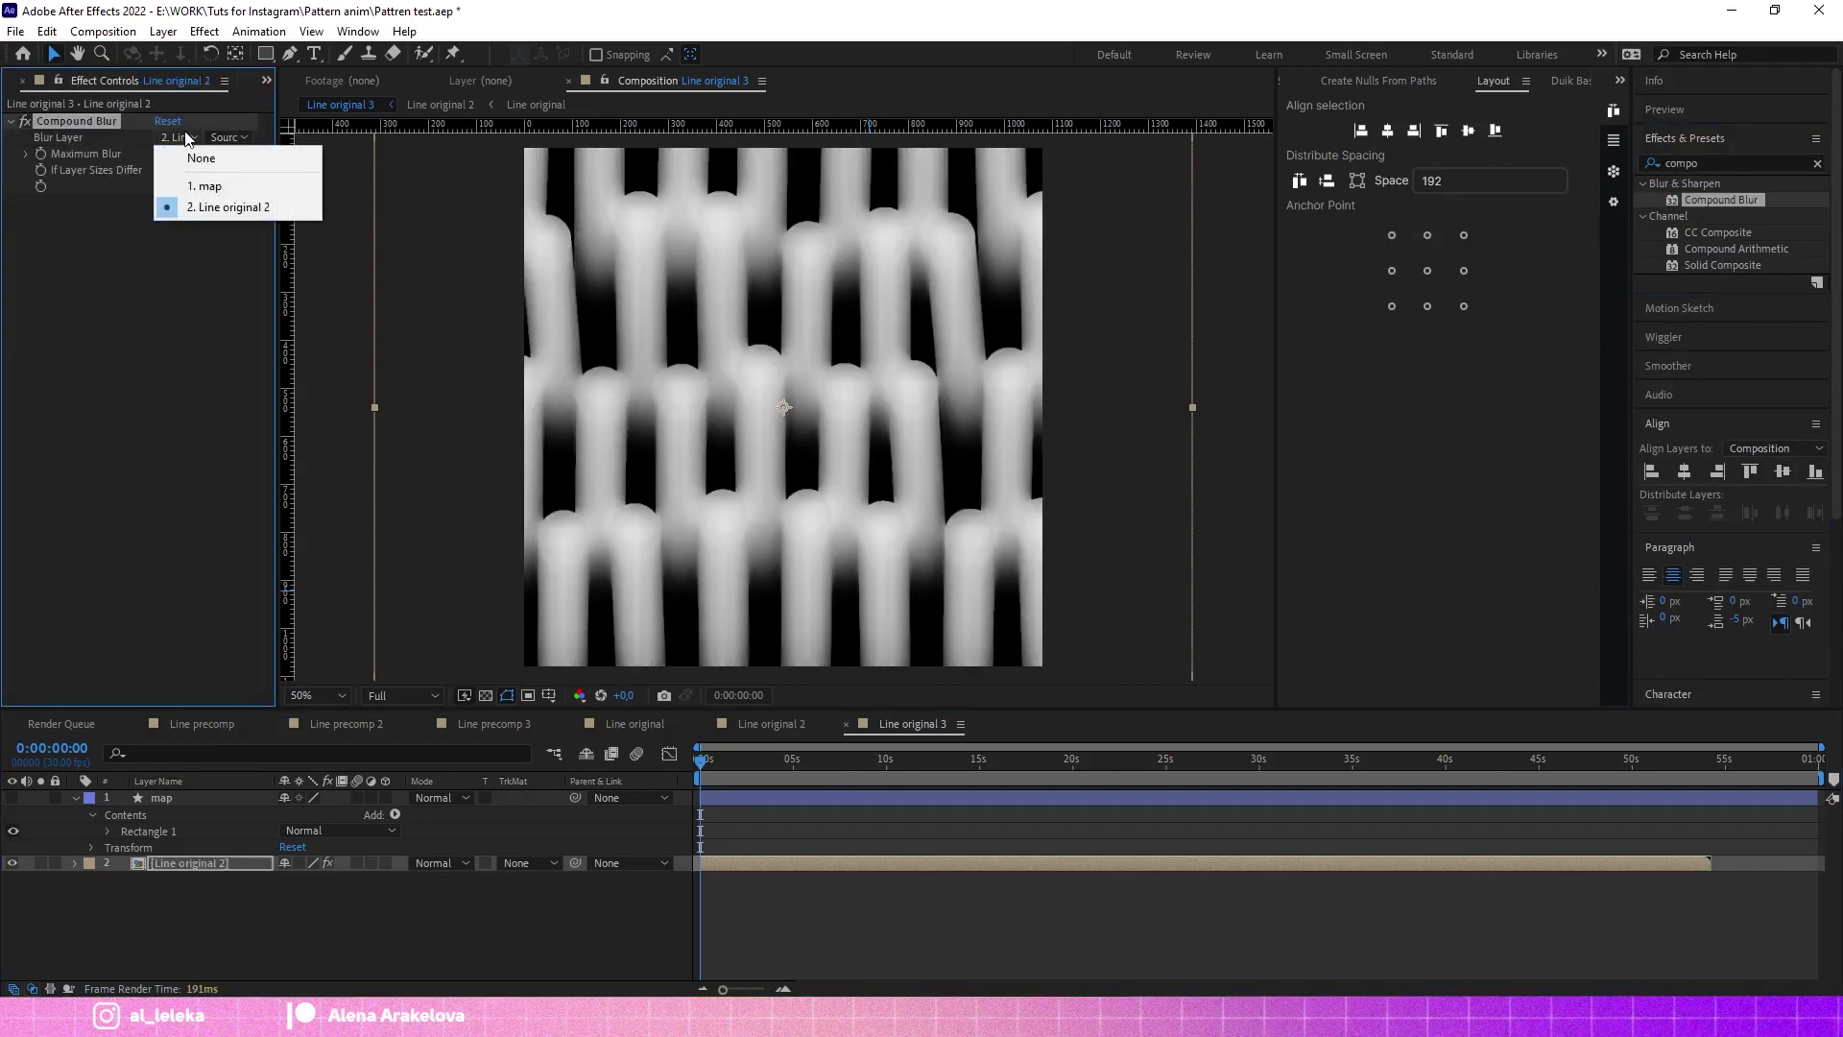
pyautogui.click(213, 190)
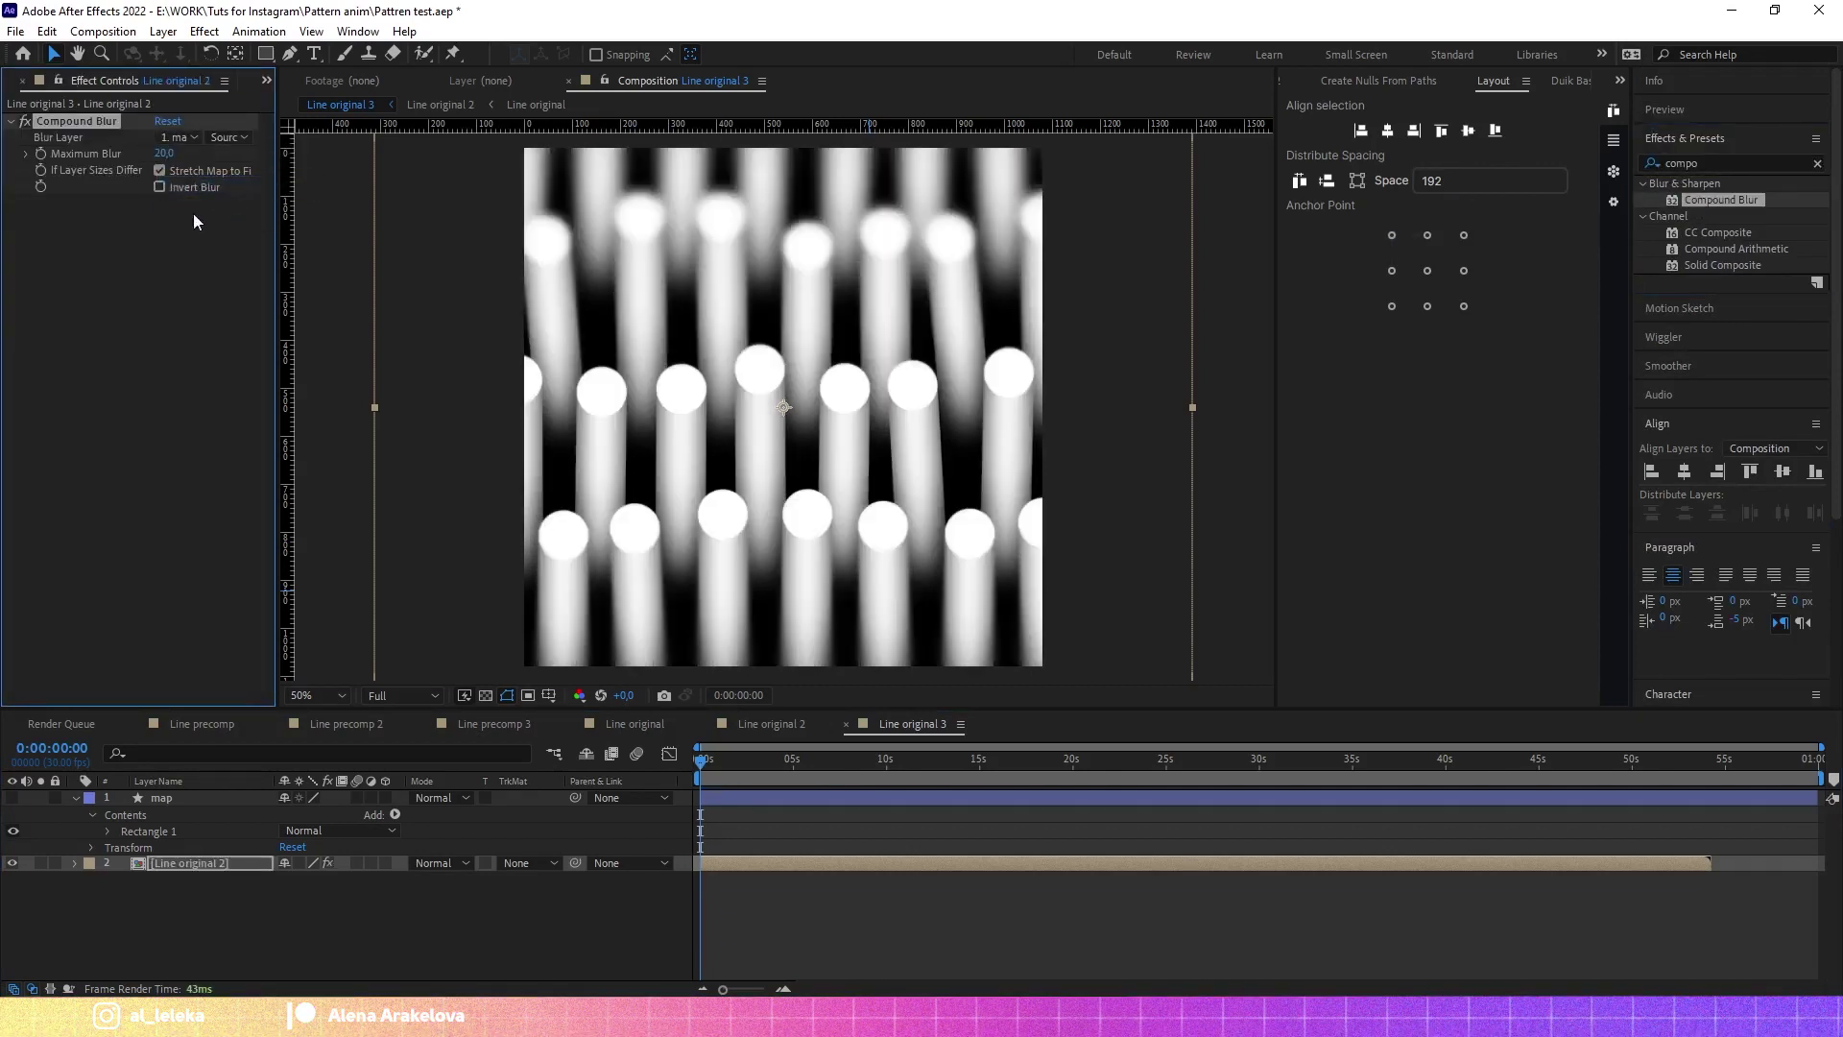
pyautogui.click(161, 171)
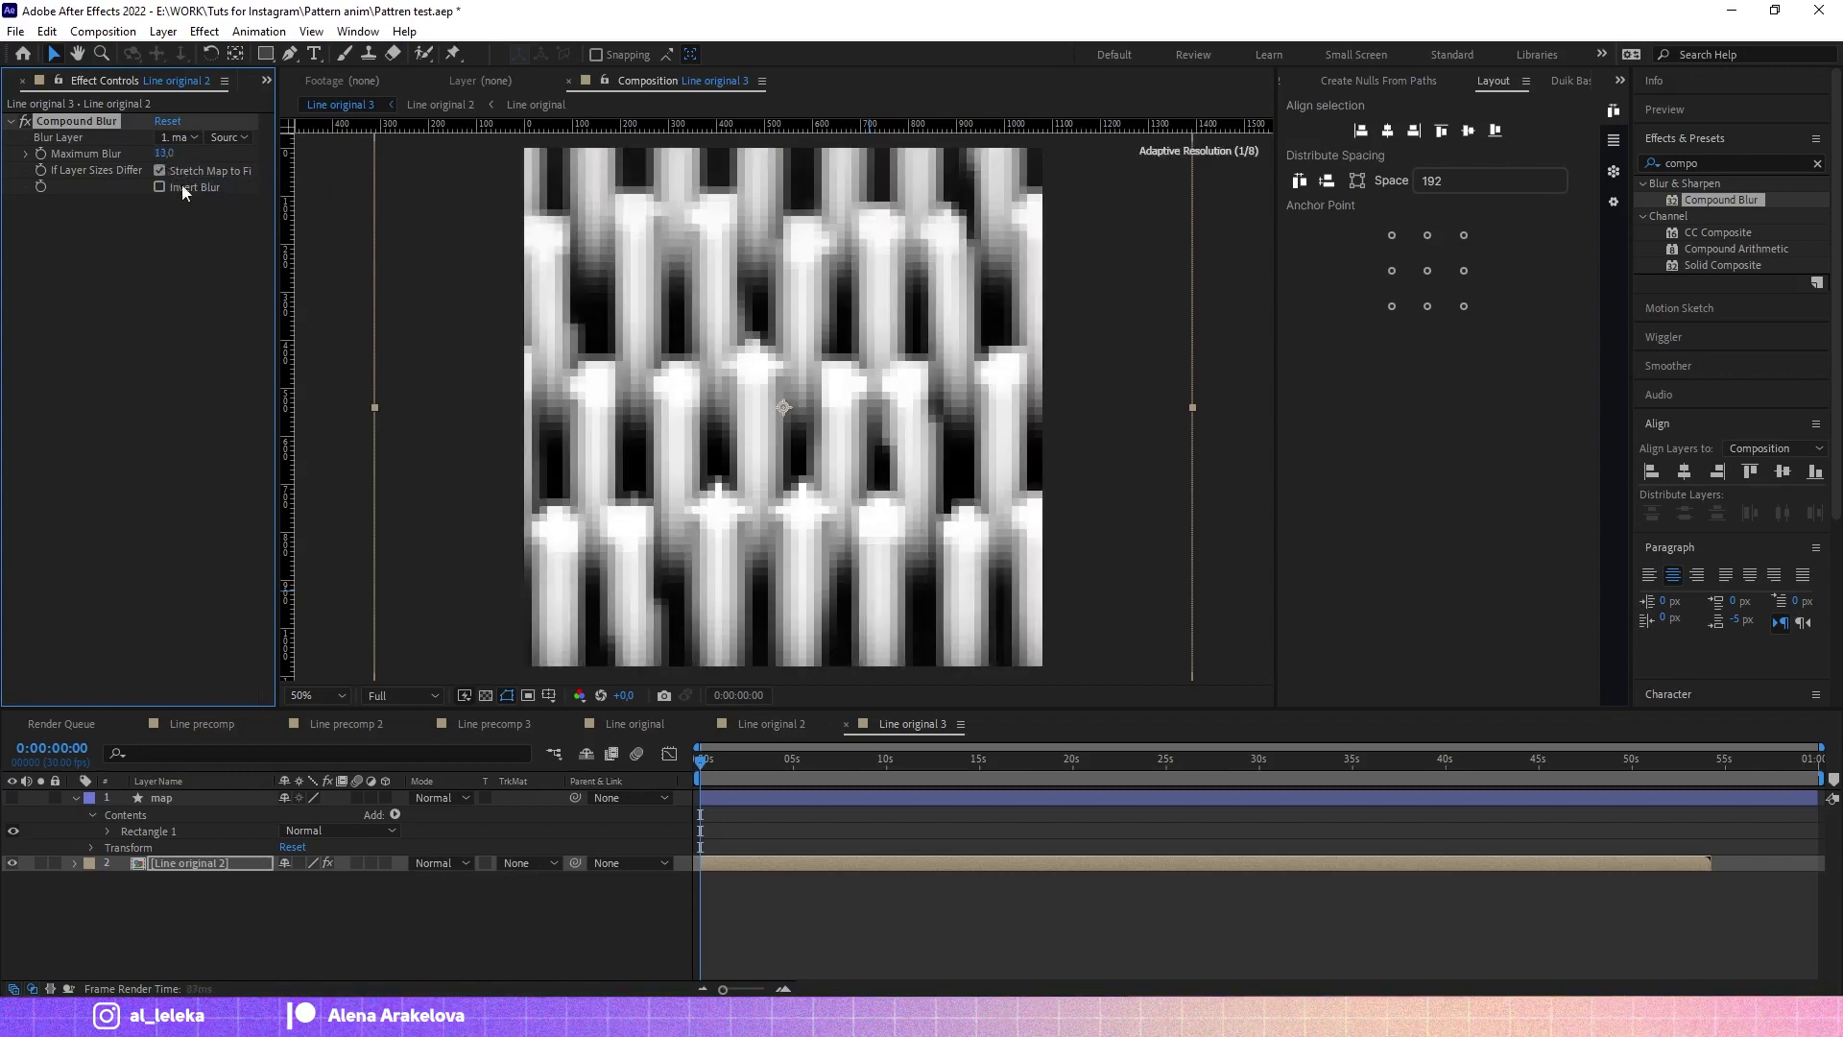
pyautogui.moveTo(876, 533)
pyautogui.mouseDown()
pyautogui.moveTo(897, 550)
pyautogui.moveTo(893, 511)
pyautogui.mouseUp()
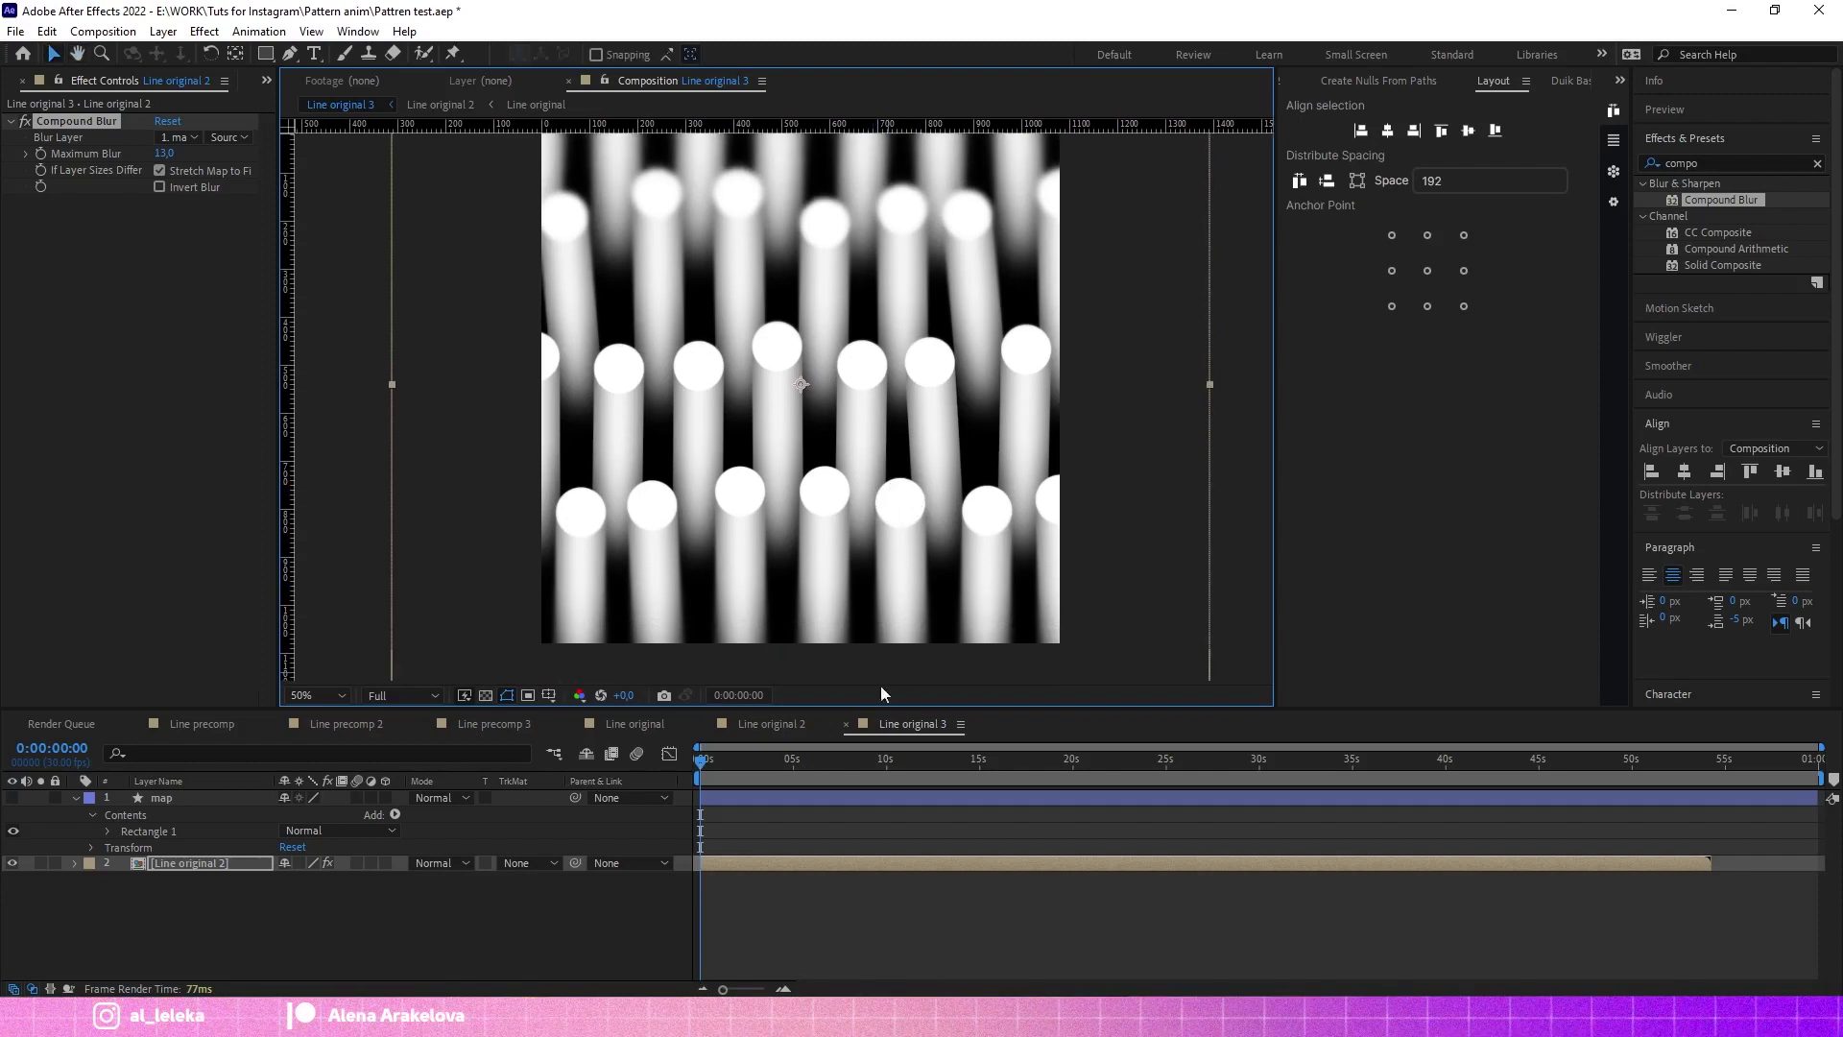
# Step: Collapse the map layer's properties and add a new adjustment layer above all layers
pyautogui.click(75, 798)
pyautogui.rightClick(267, 881)
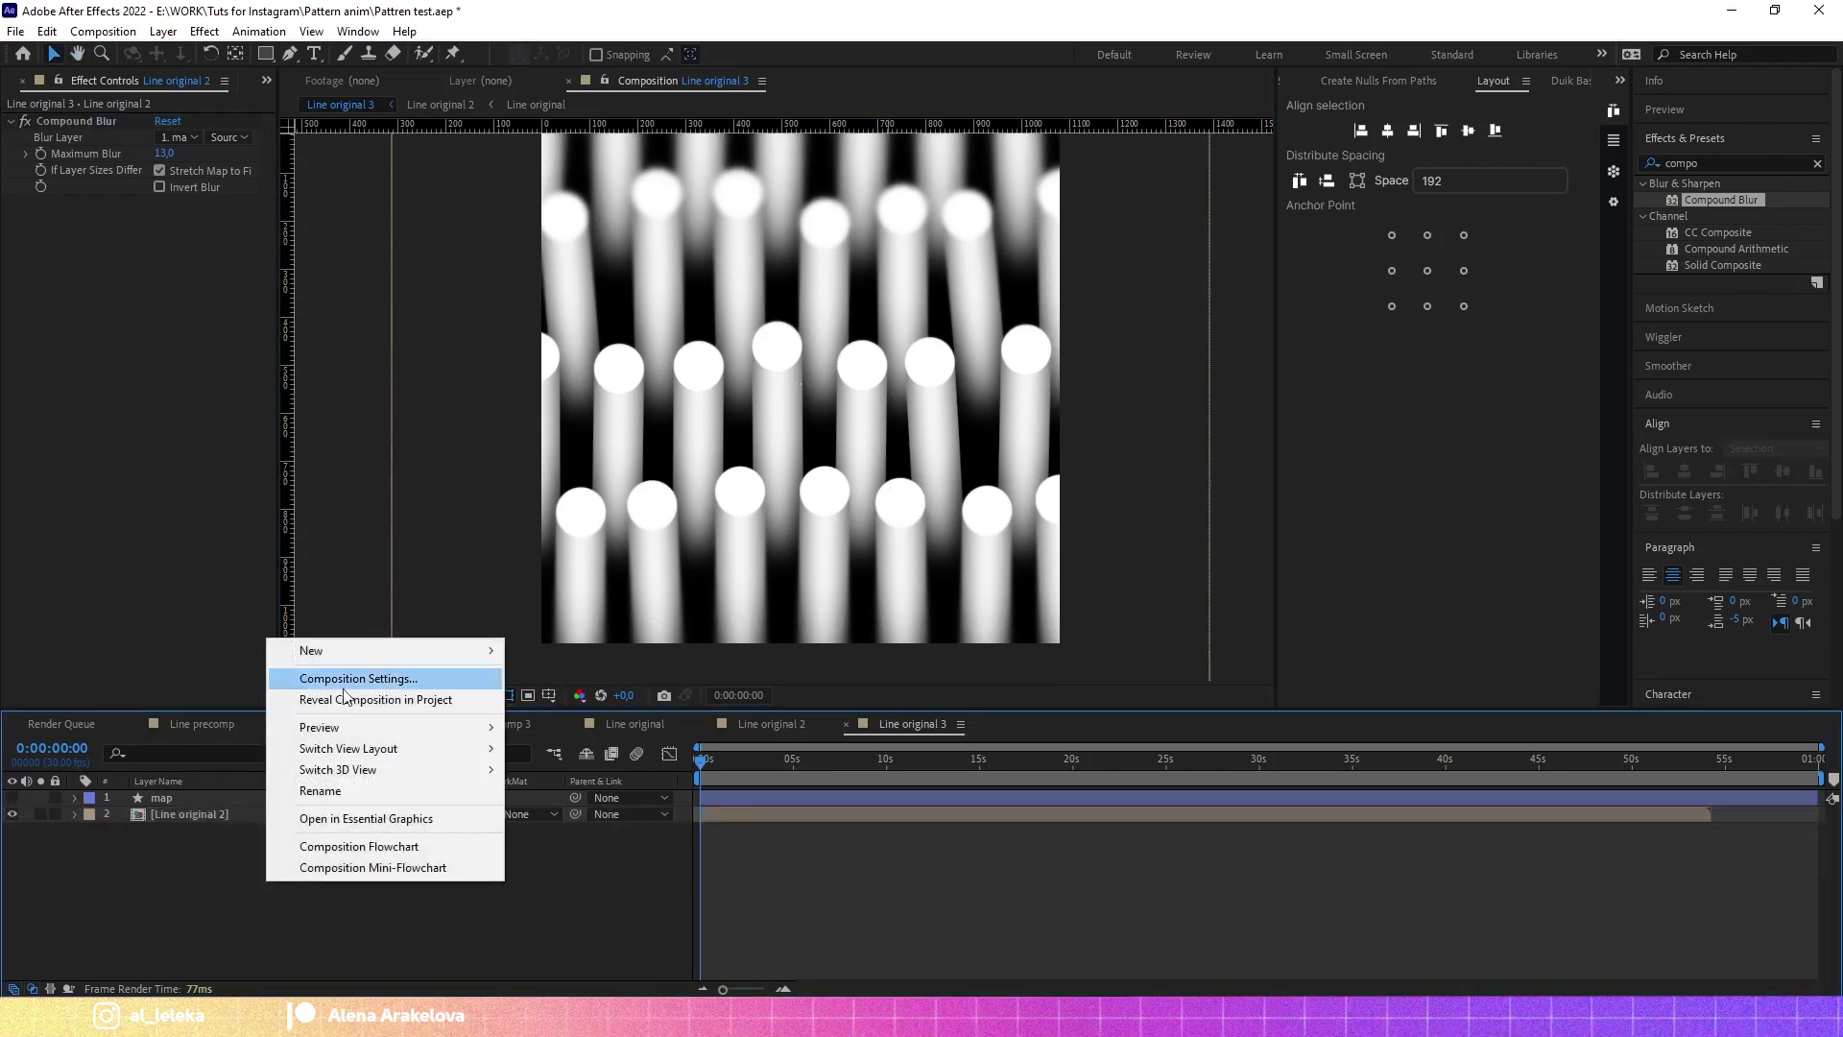
pyautogui.moveTo(341, 651)
pyautogui.click(577, 805)
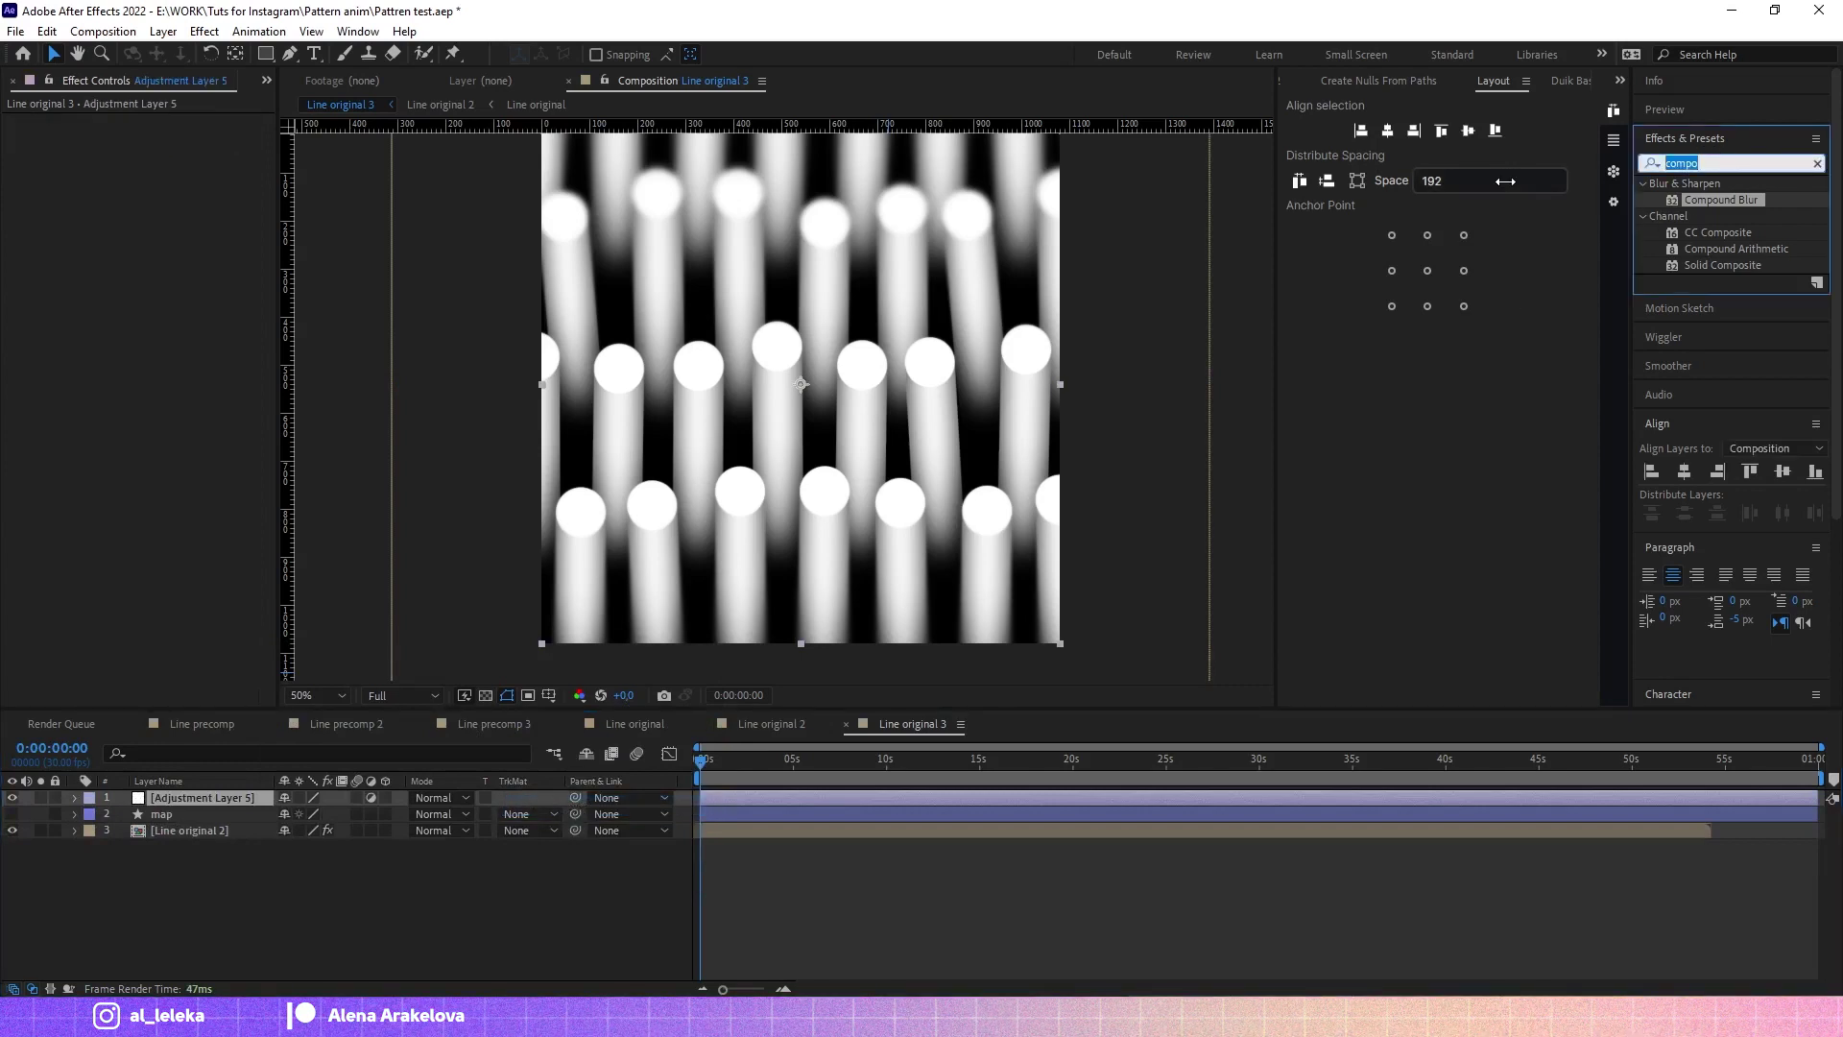
# Step: Apply Glow to the adjustment layer with an 82% threshold and a radius of 49
pyautogui.write('glow')
pyautogui.moveTo(1678, 312); pyautogui.dragTo(76, 122)
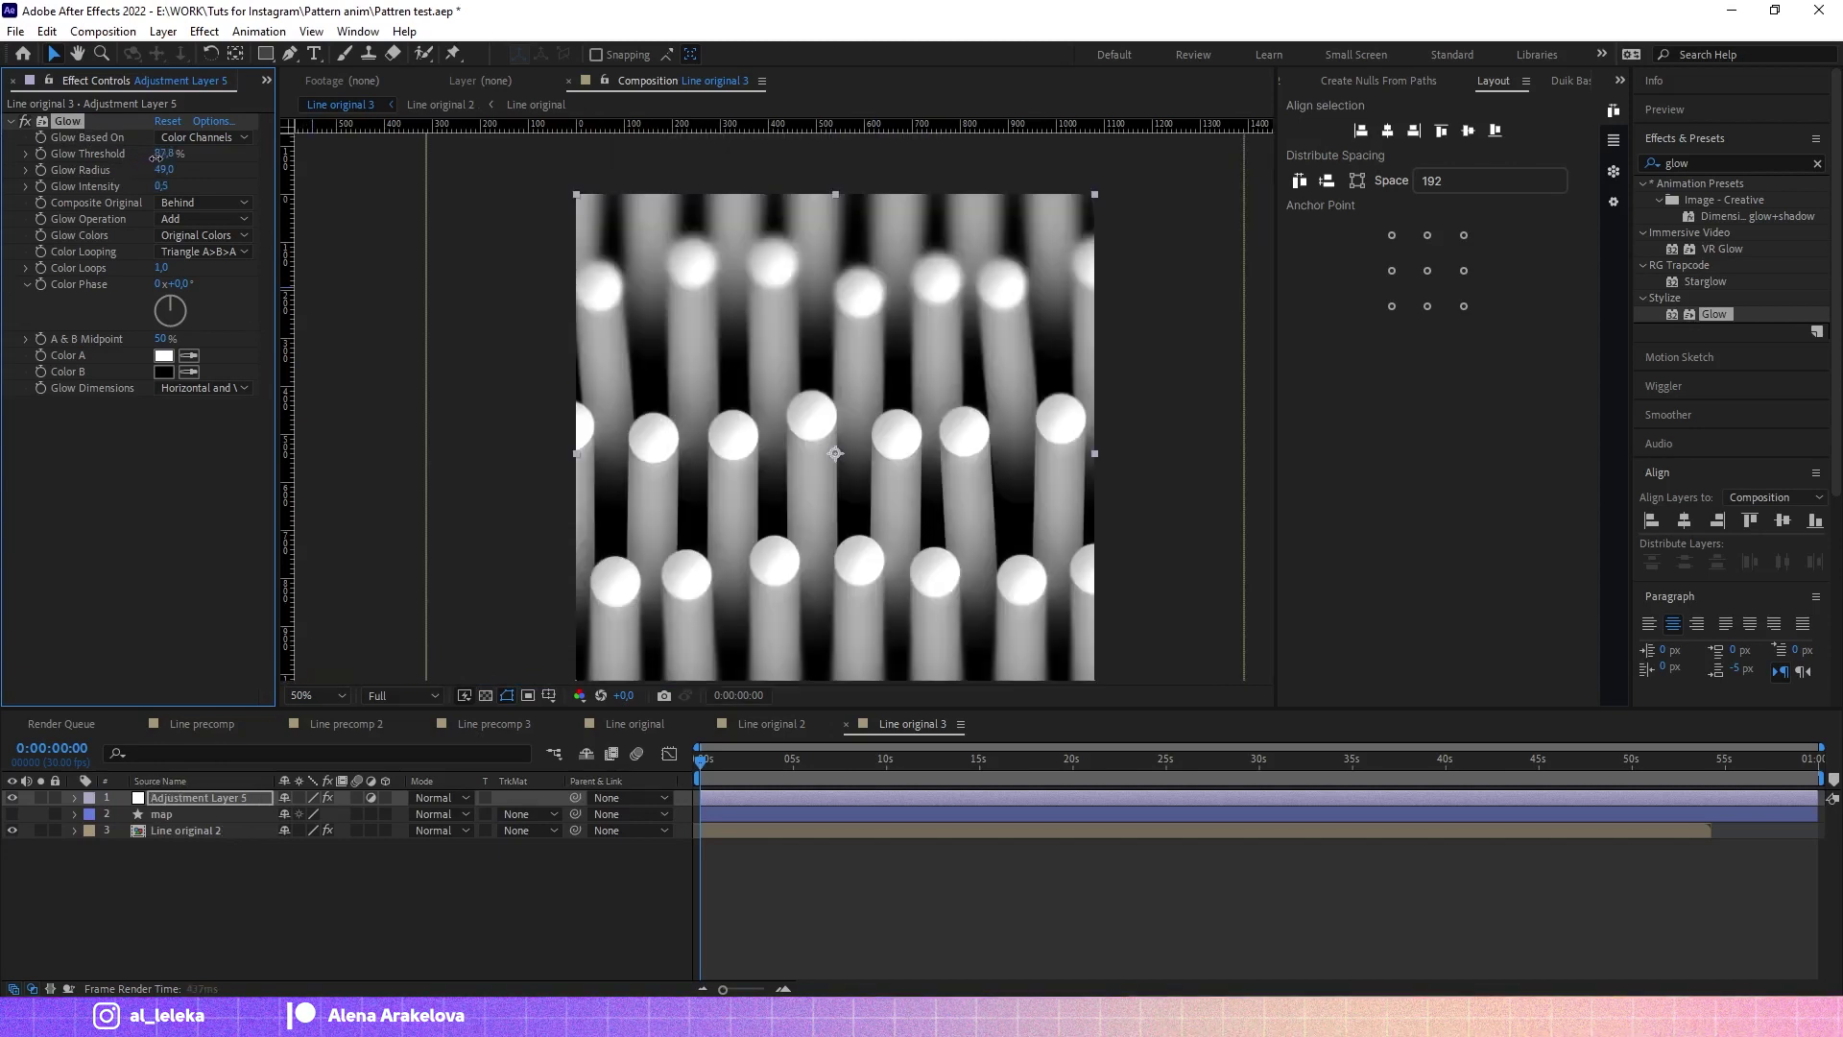
pyautogui.moveTo(156, 162); pyautogui.dragTo(149, 166)
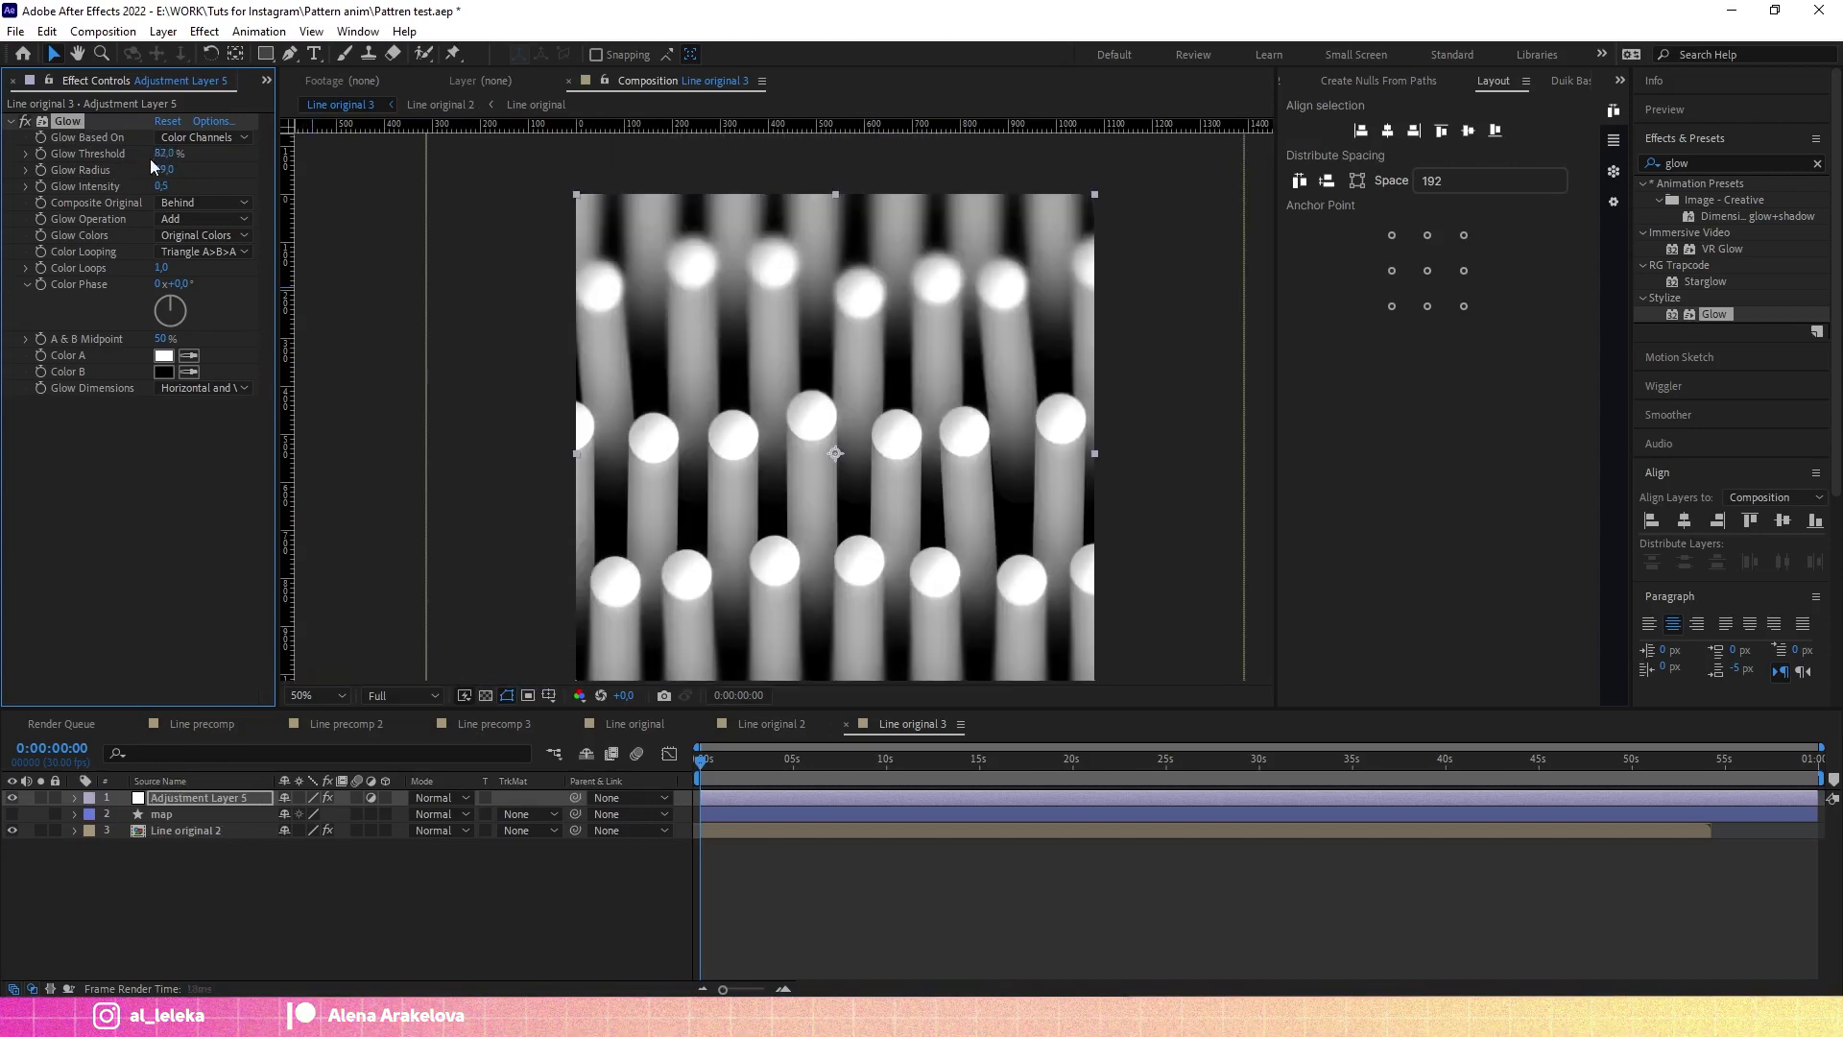
pyautogui.moveTo(963, 472); pyautogui.dragTo(993, 397)
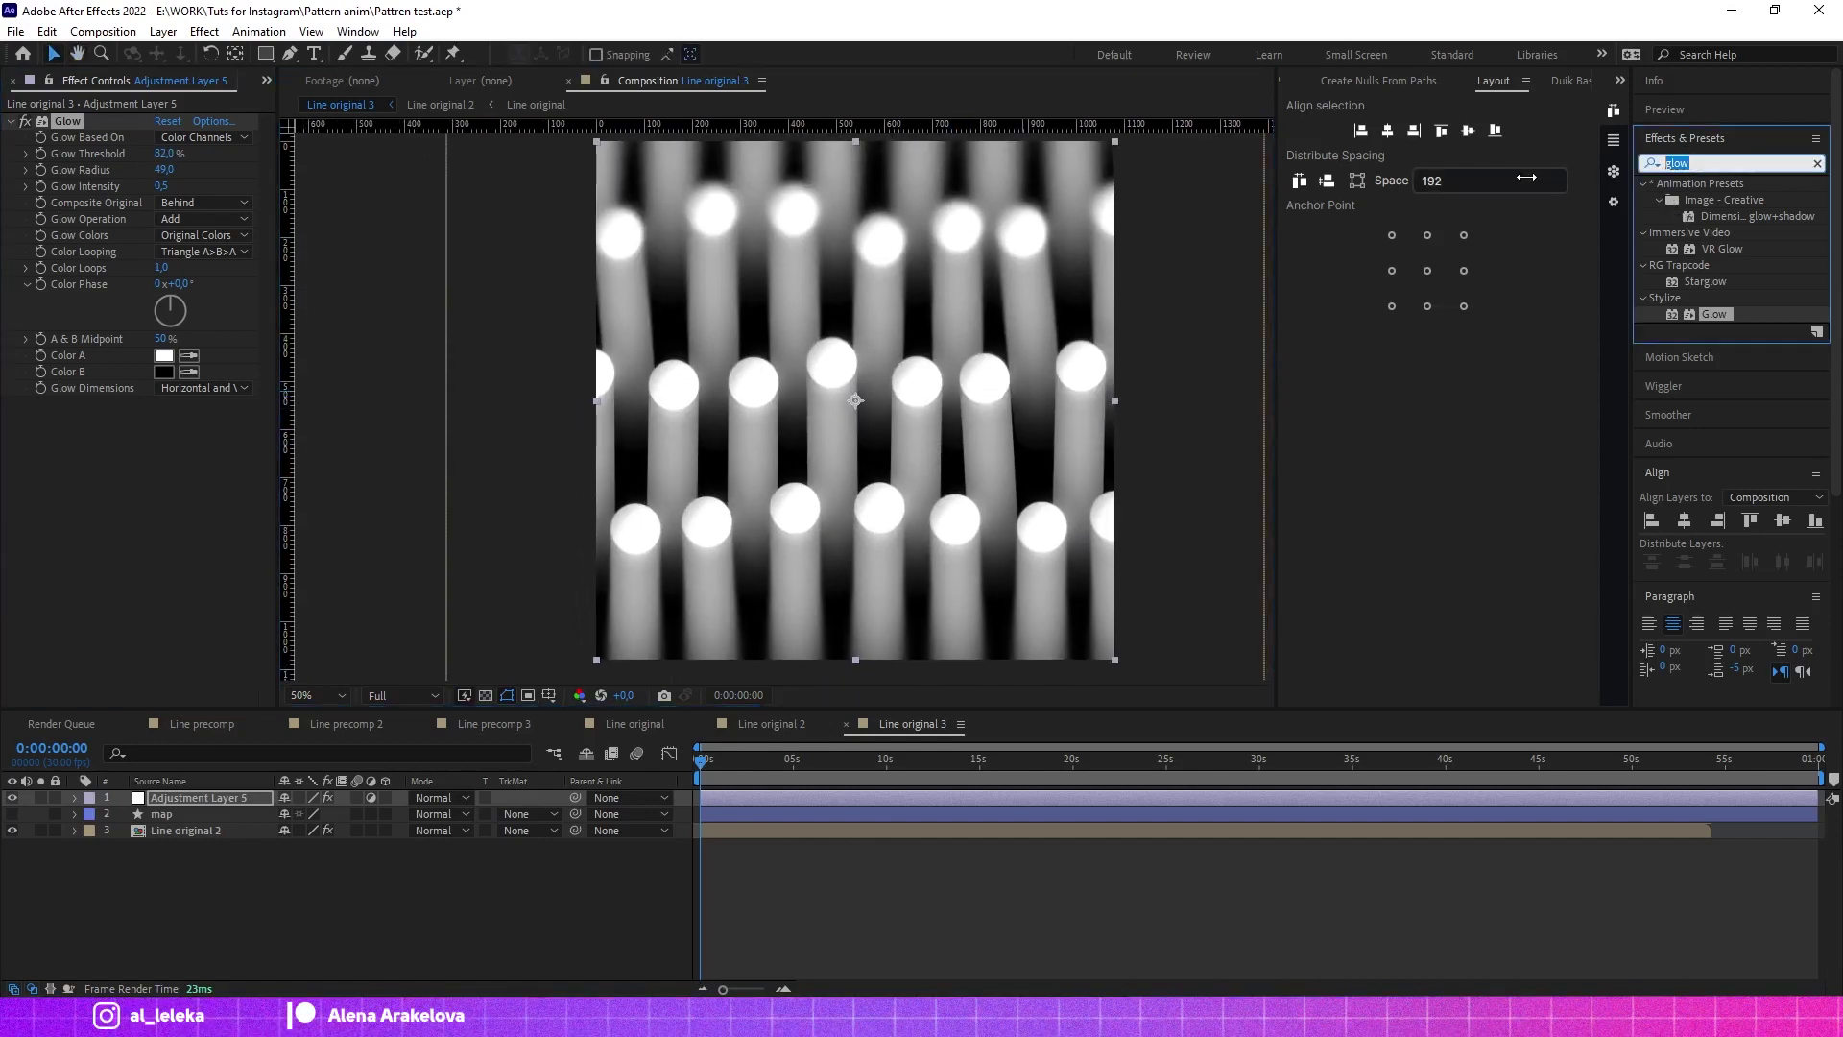
# Step: Add the Curves effect to the adjustment layer and widen the effect settings area to show the full graph
pyautogui.write('cure')
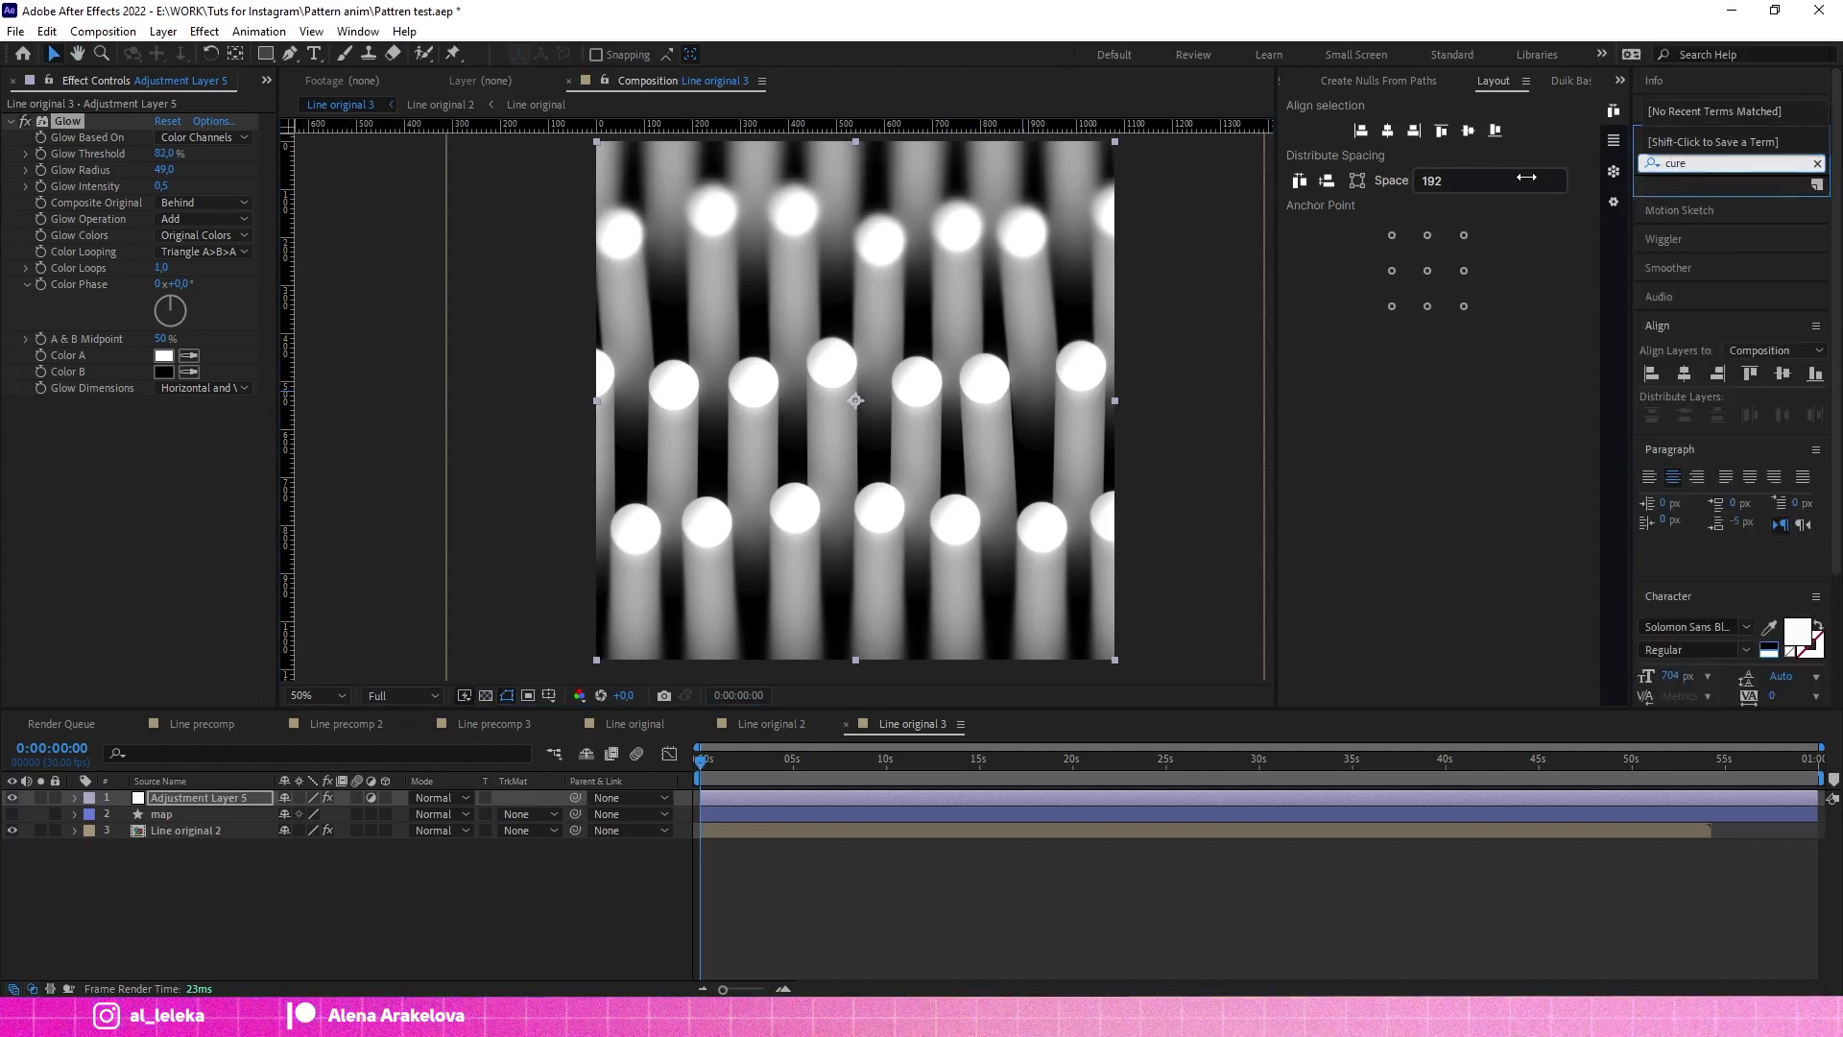
pyautogui.press('BackSpace')
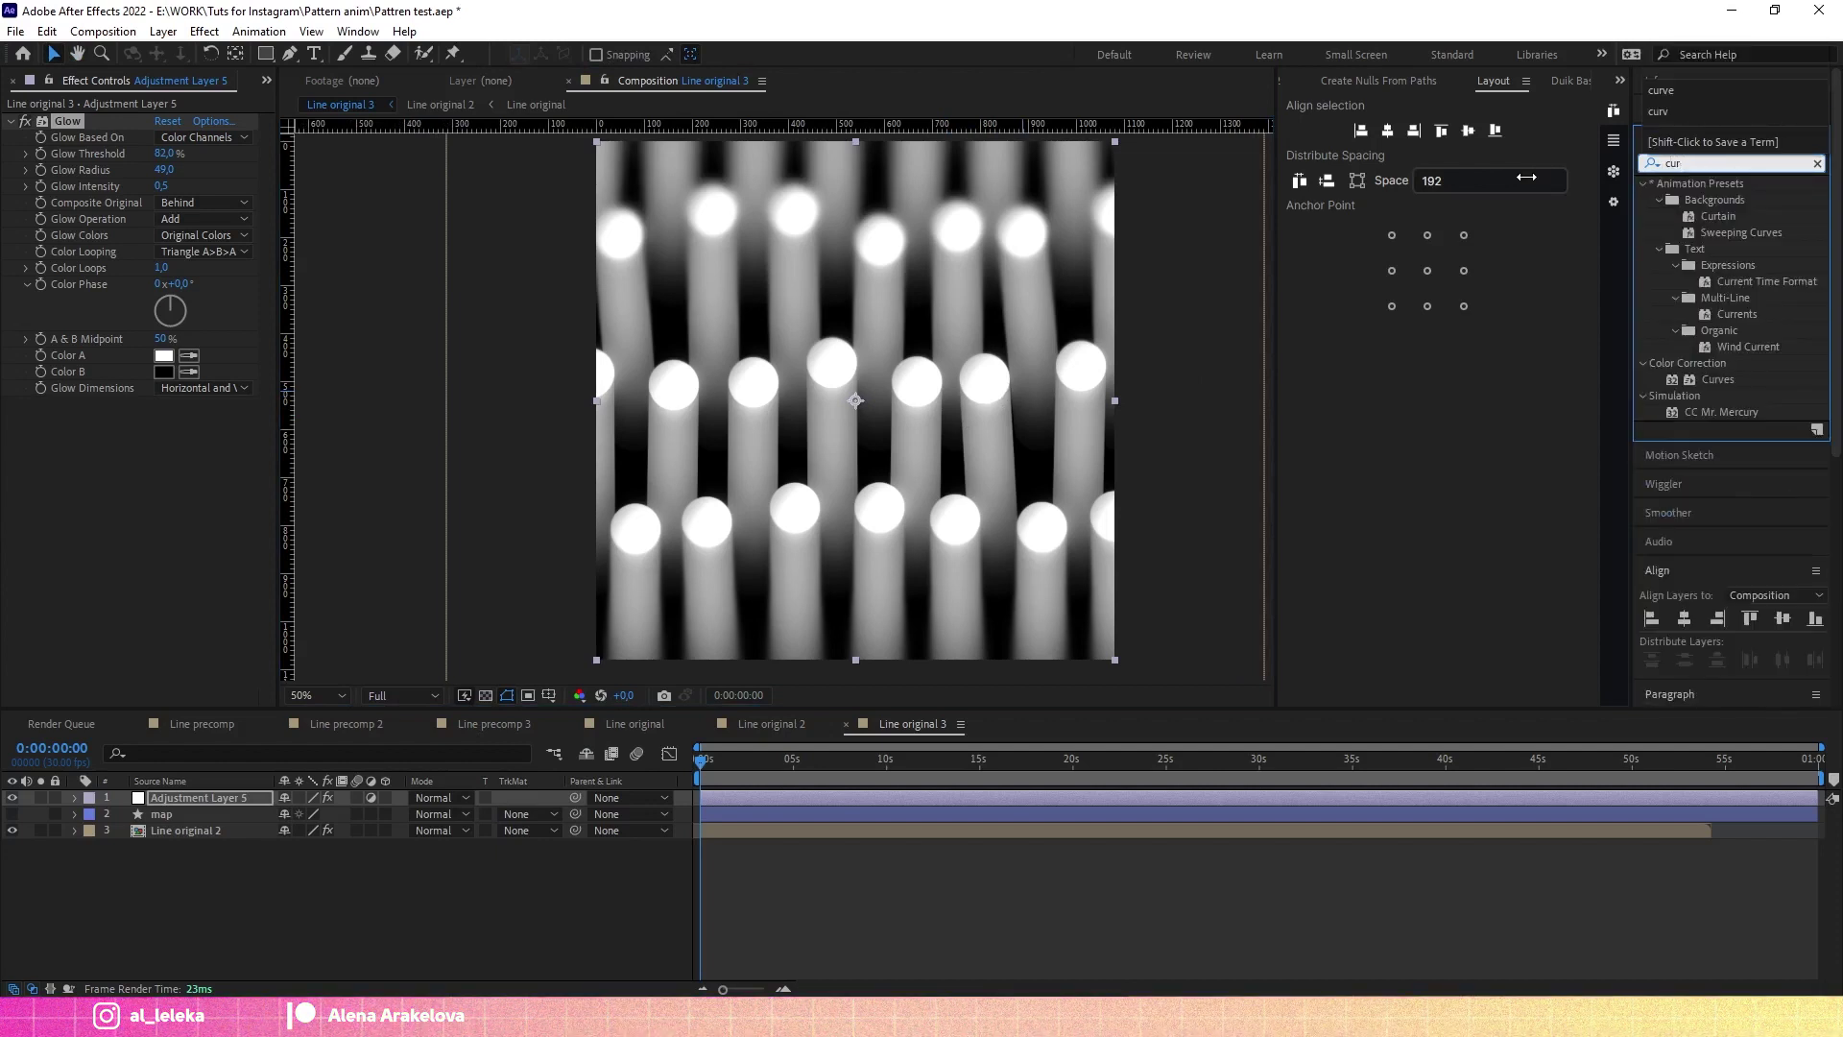
pyautogui.scroll(-2, 1709, 332)
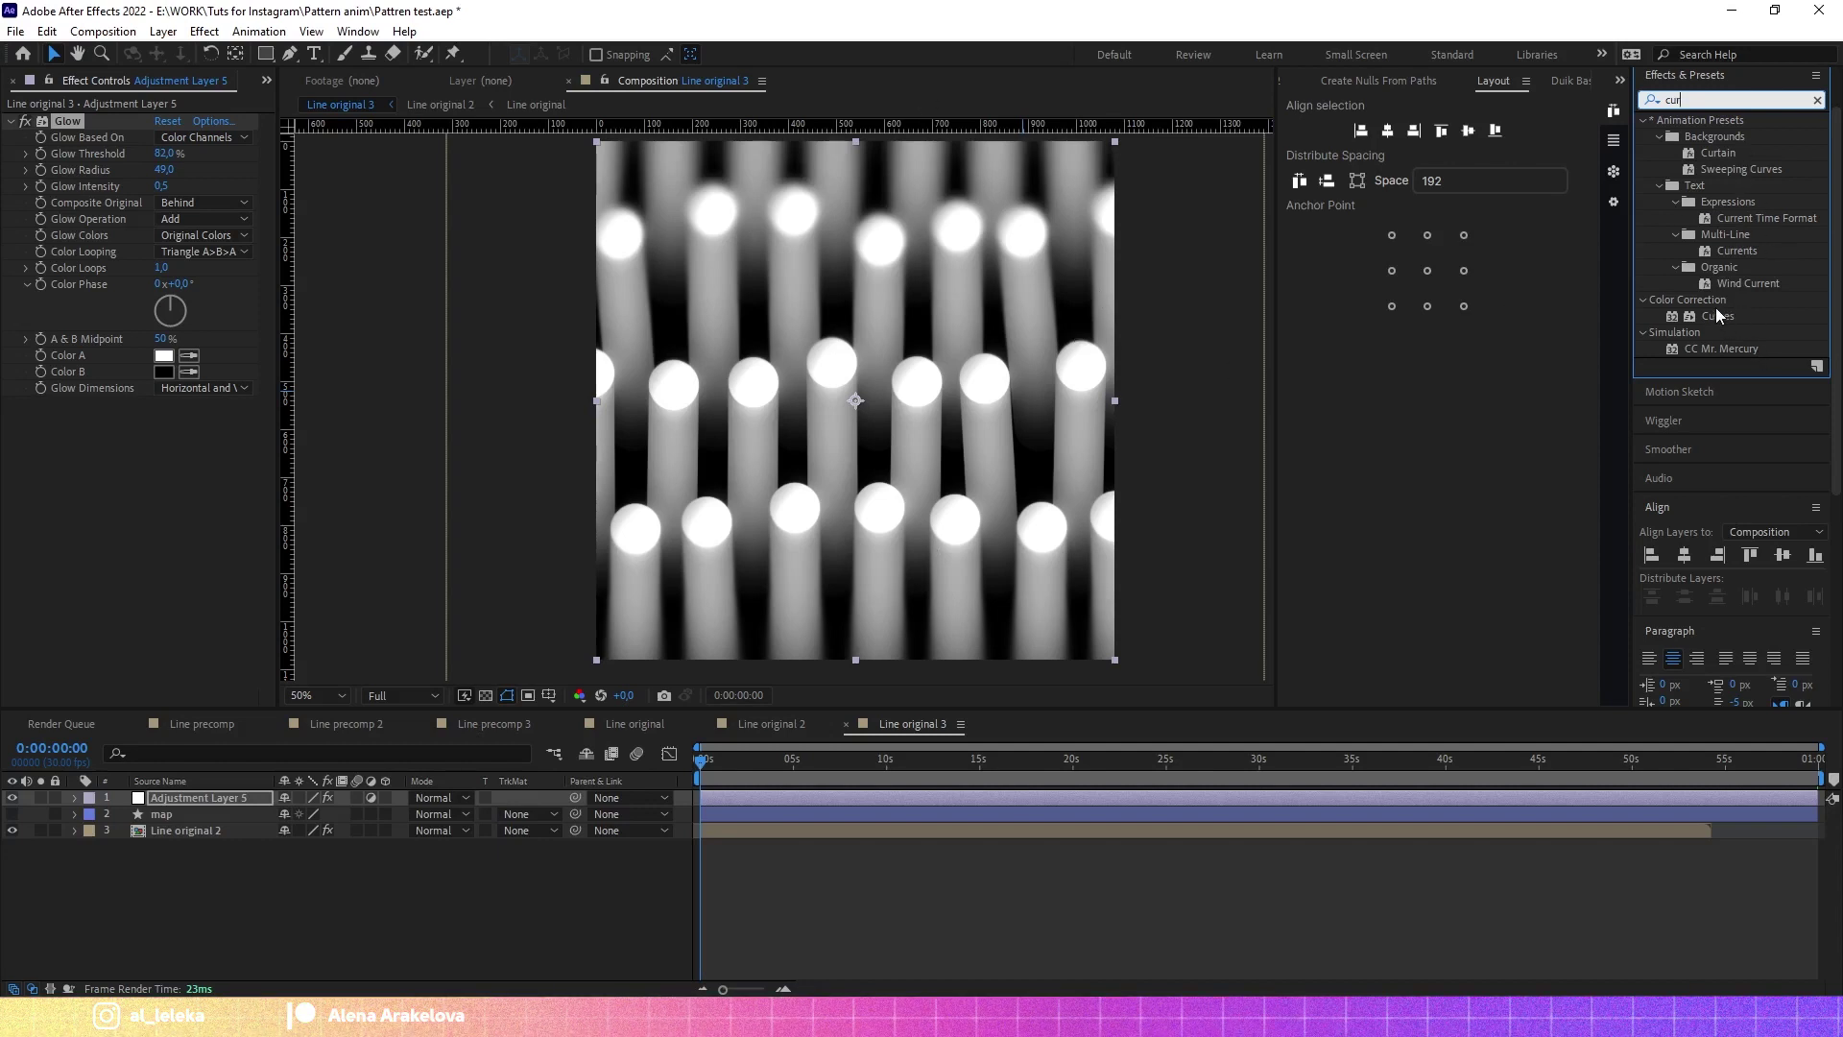
pyautogui.doubleClick(1719, 315)
pyautogui.moveTo(279, 418); pyautogui.dragTo(381, 419)
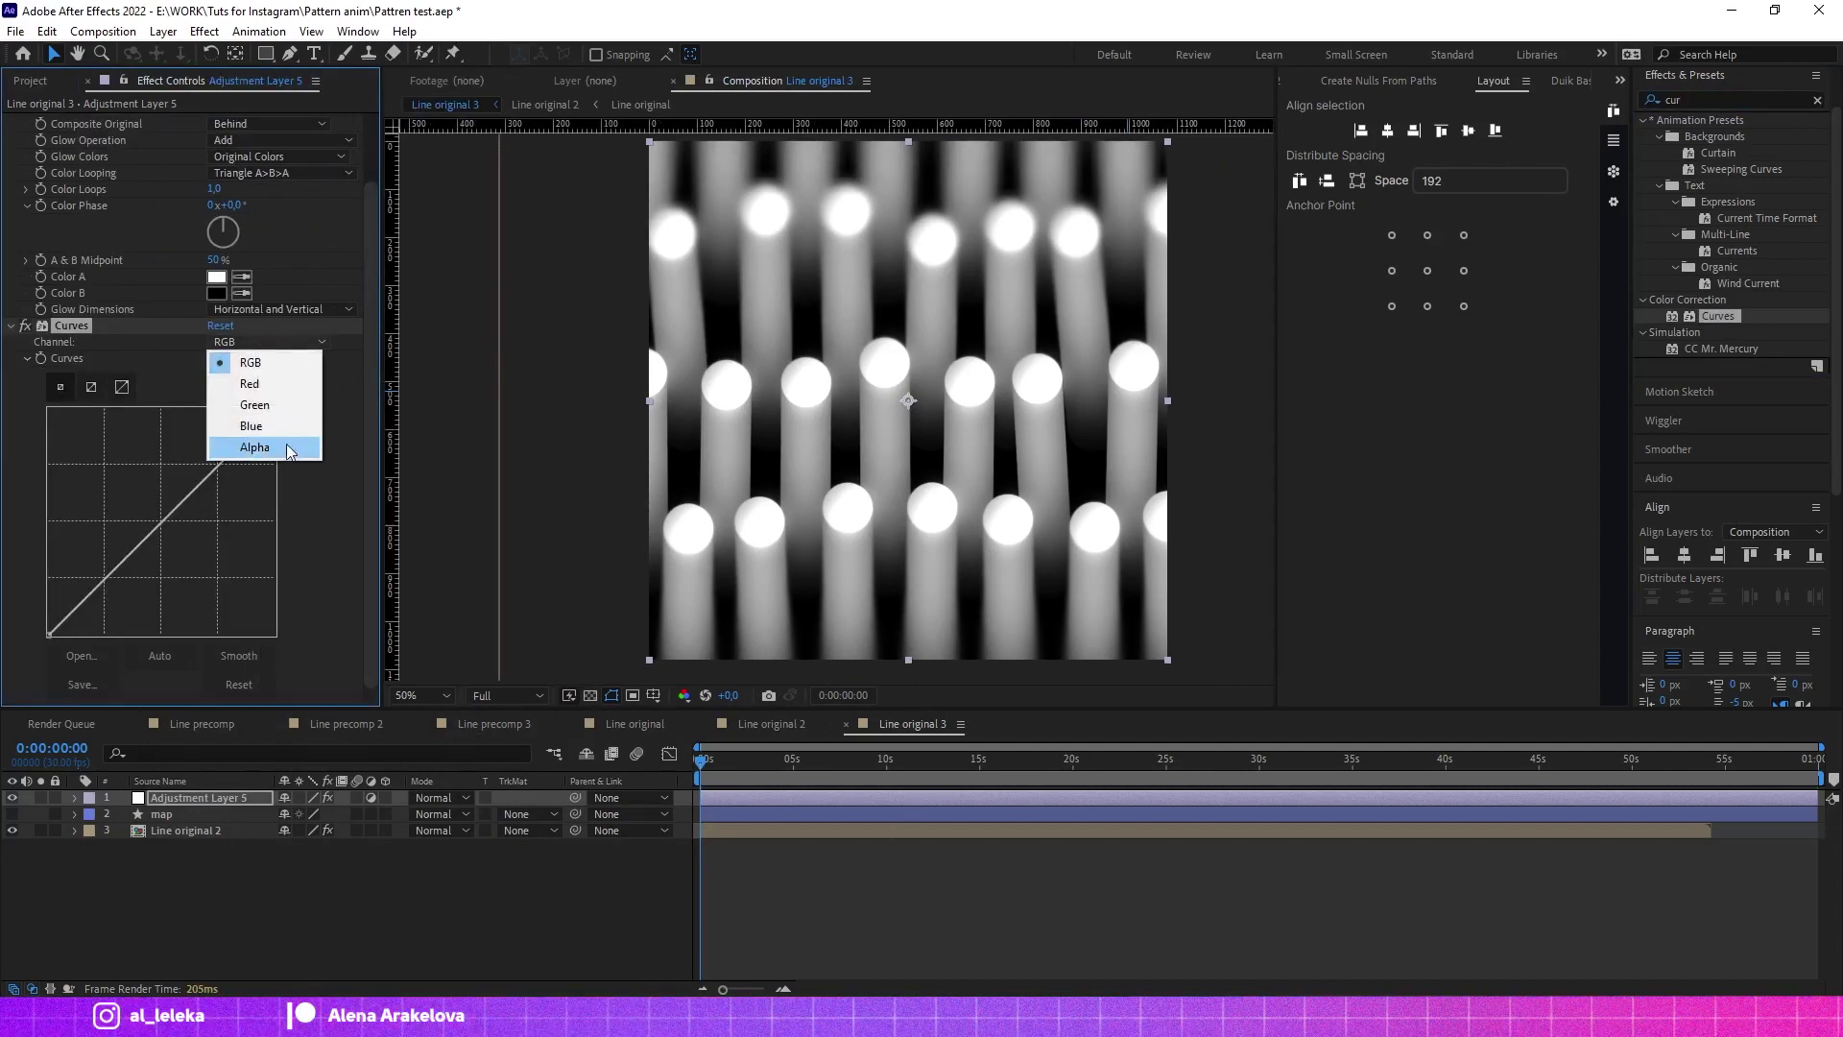
# Step: Tint the pattern with Curves by lifting the blue channel's shadows and slightly lowering its highlights
pyautogui.click(251, 426)
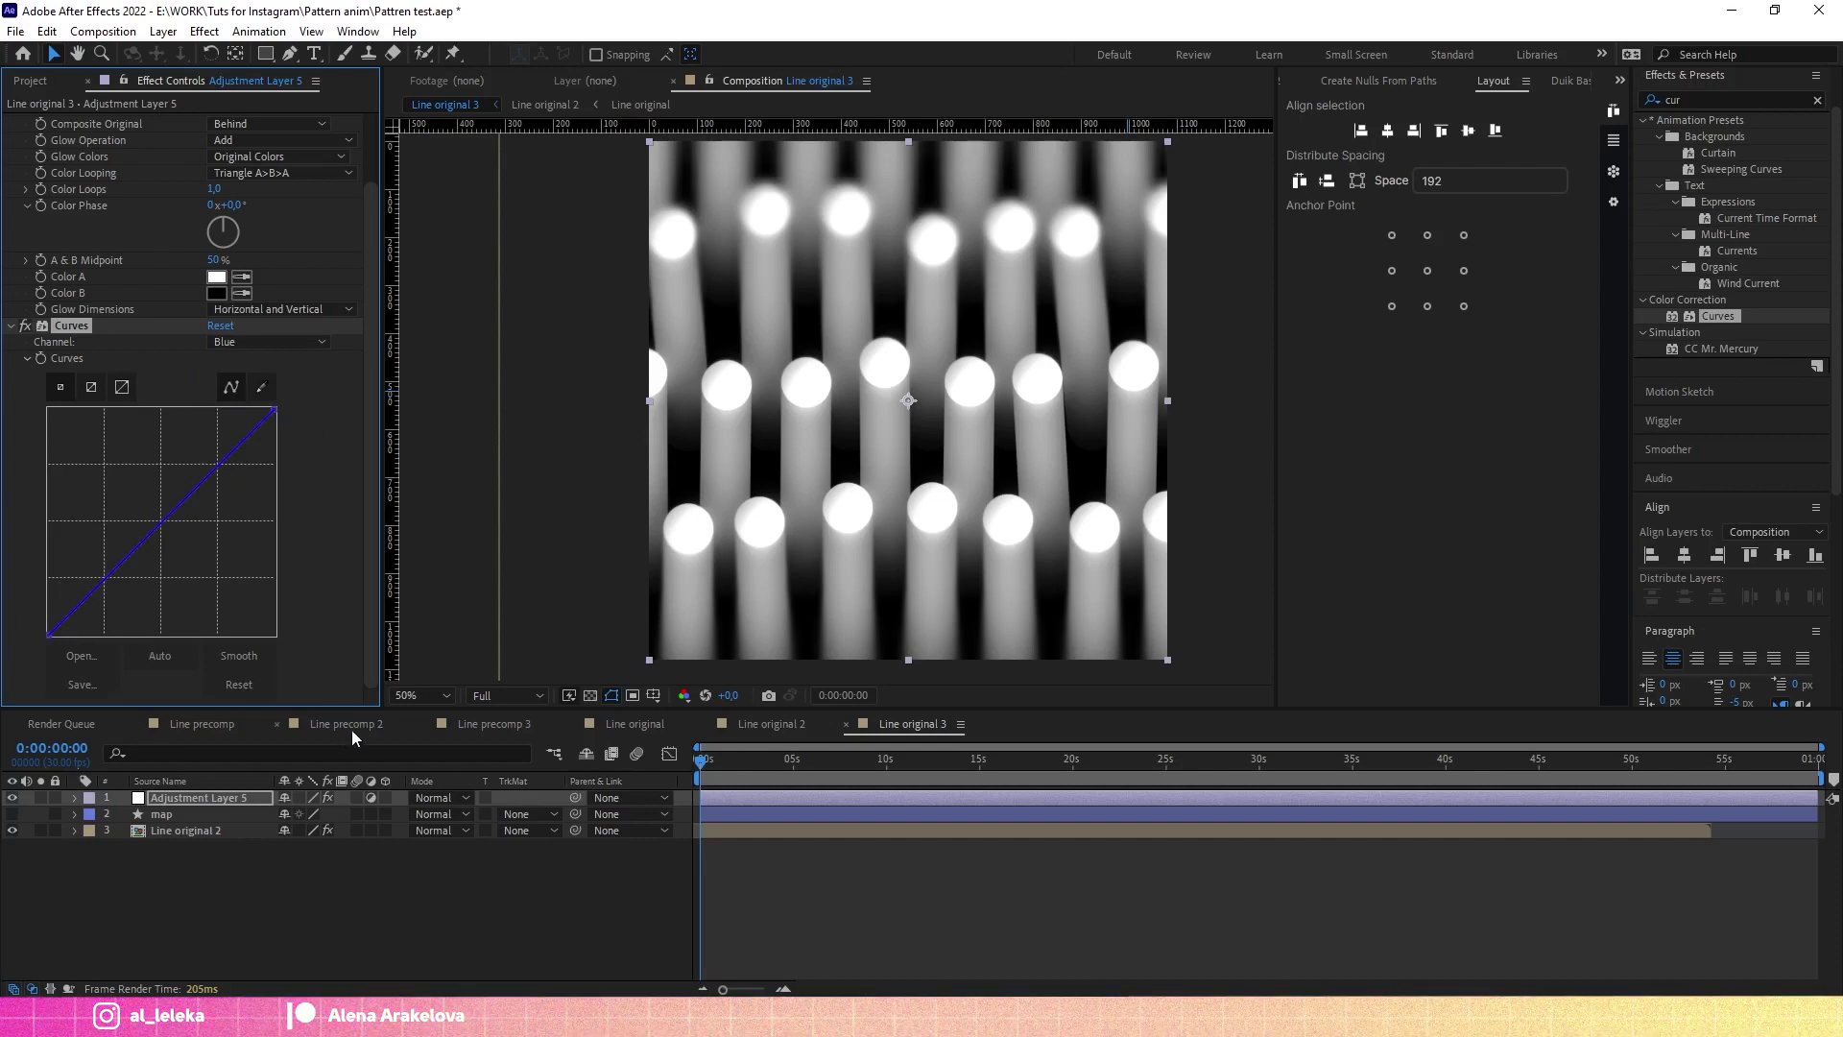
pyautogui.moveTo(103, 581); pyautogui.dragTo(102, 577)
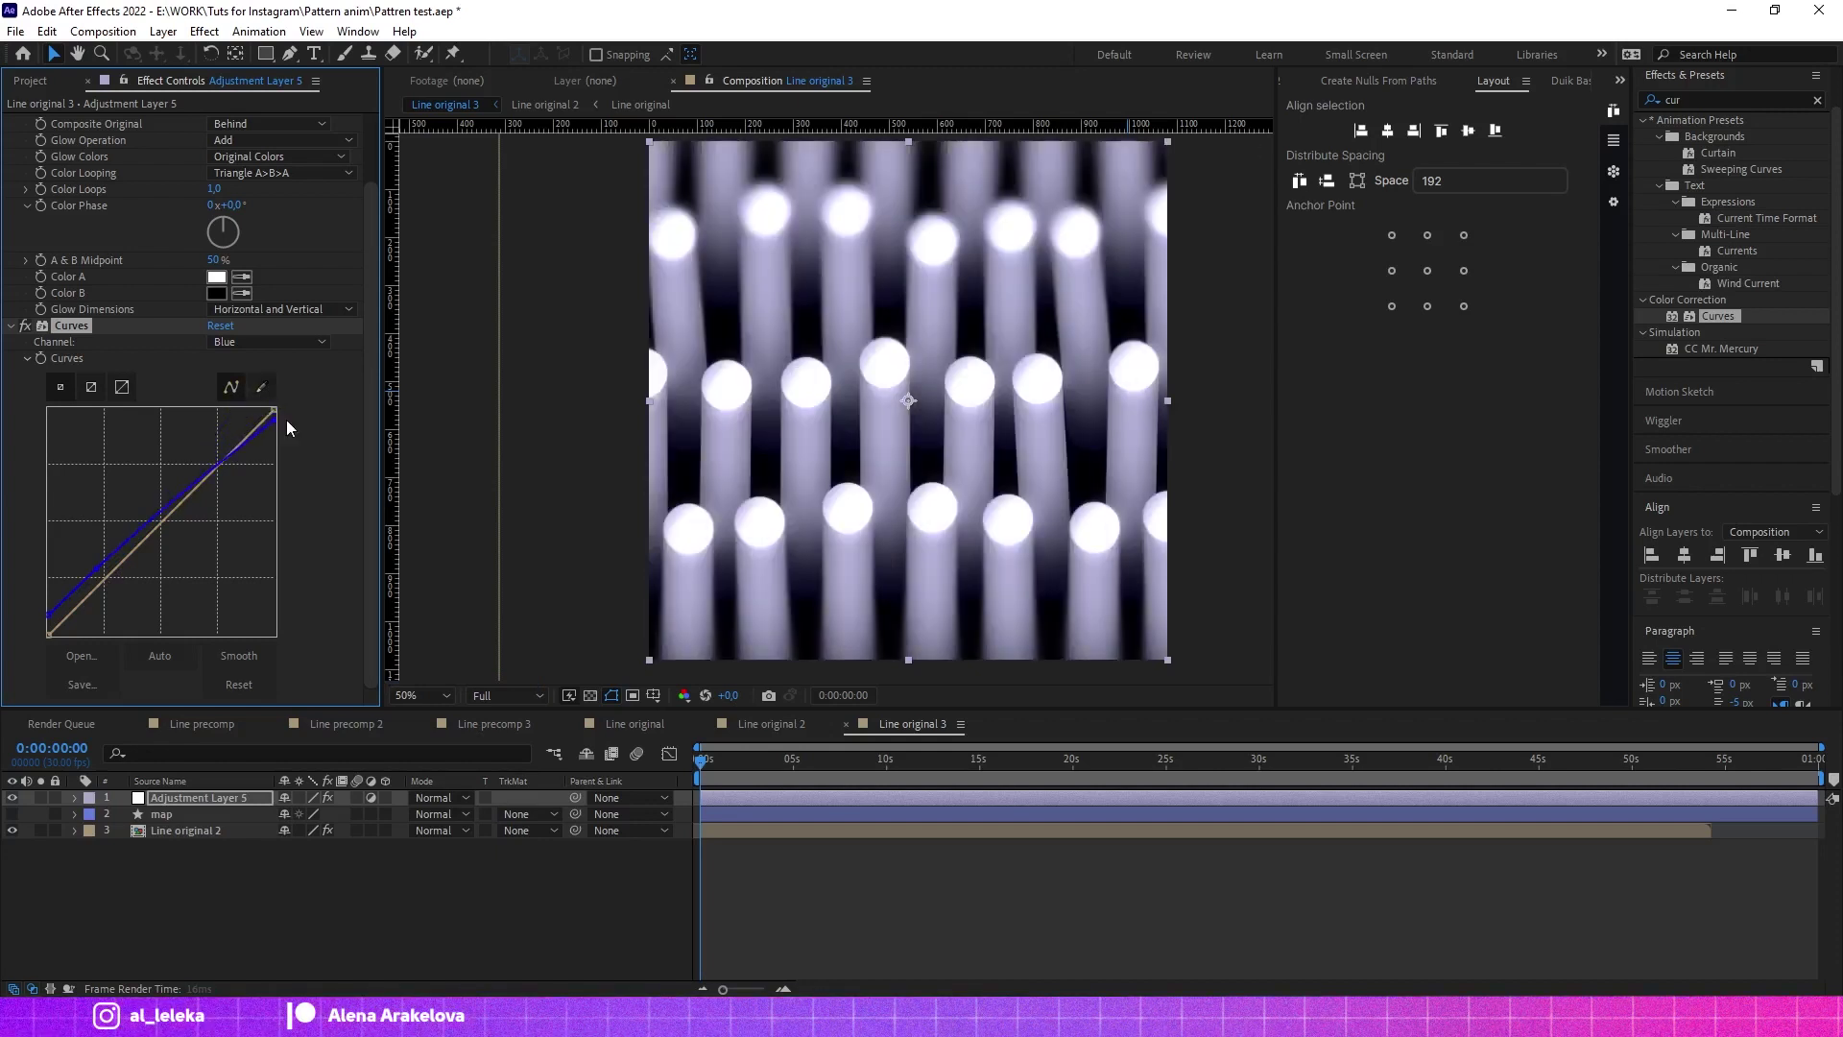
pyautogui.moveTo(97, 569); pyautogui.dragTo(105, 614)
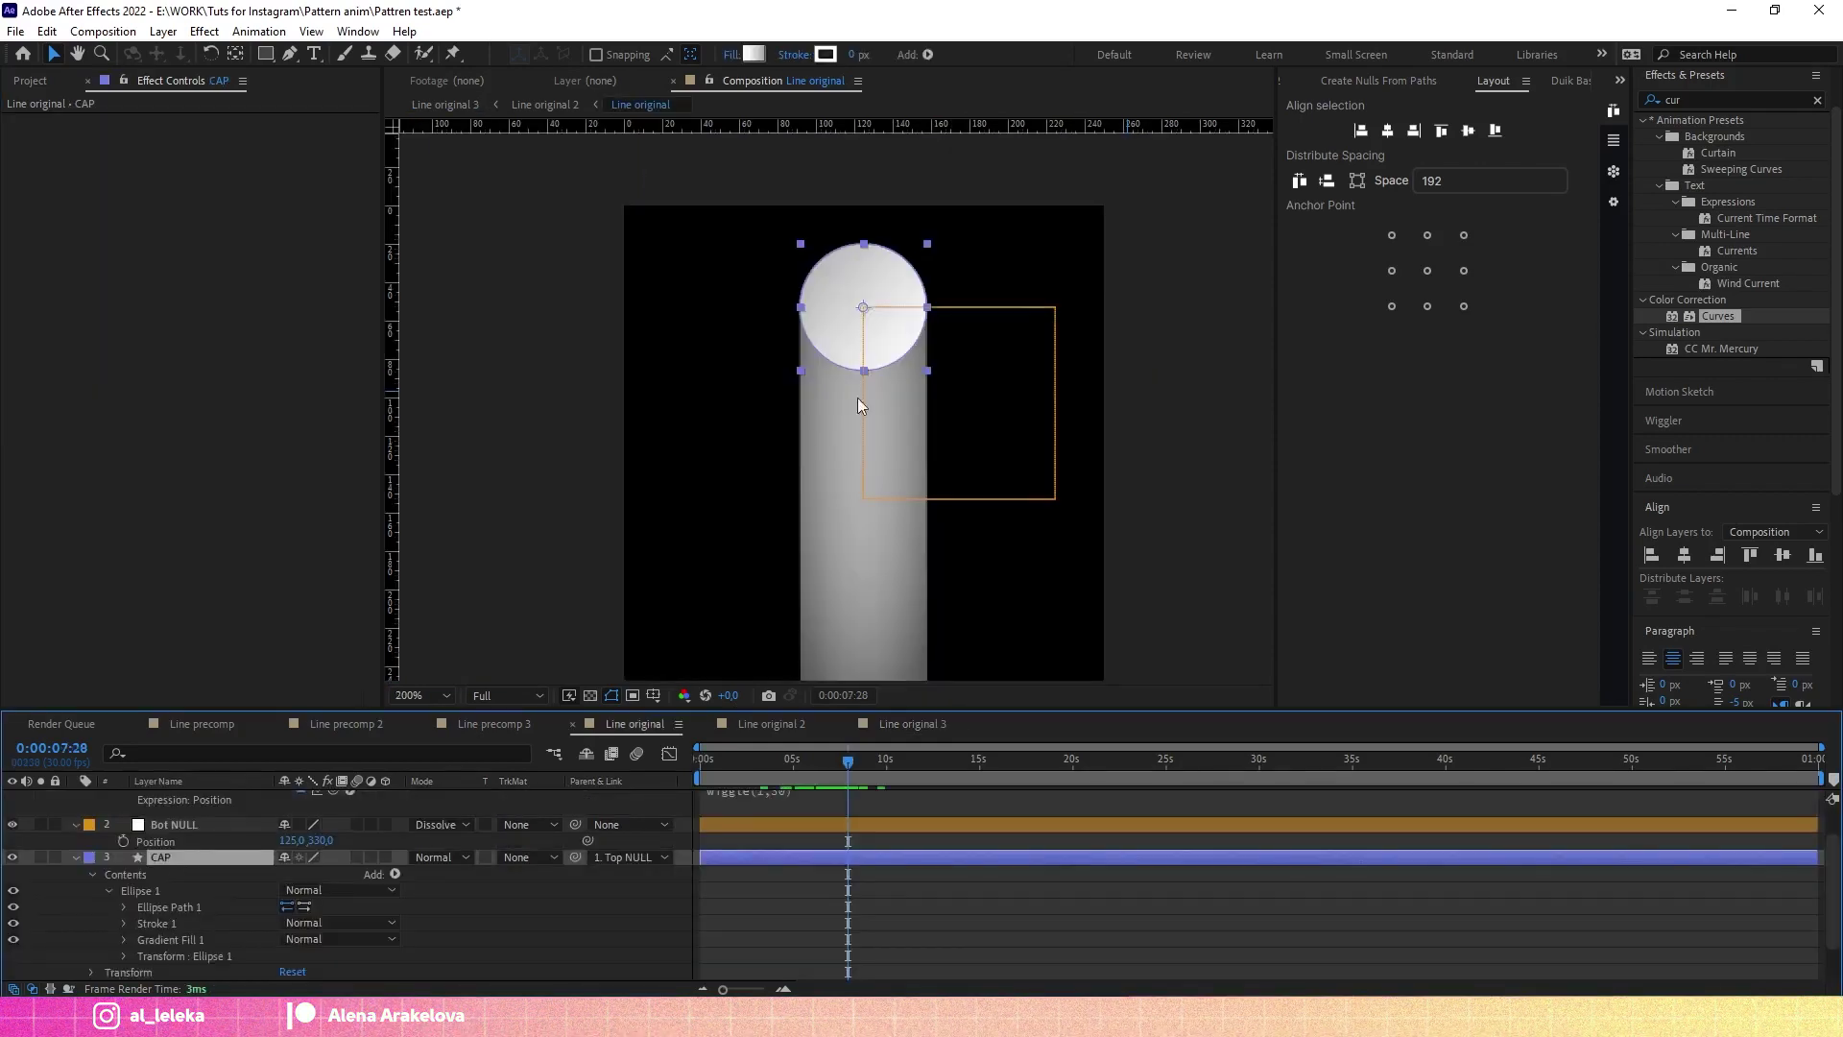
# Step: In the Line original composition, inspect the CAP and line layers and check Line White's stroke colour
pyautogui.moveTo(869, 236); pyautogui.dragTo(862, 245)
pyautogui.click(193, 859)
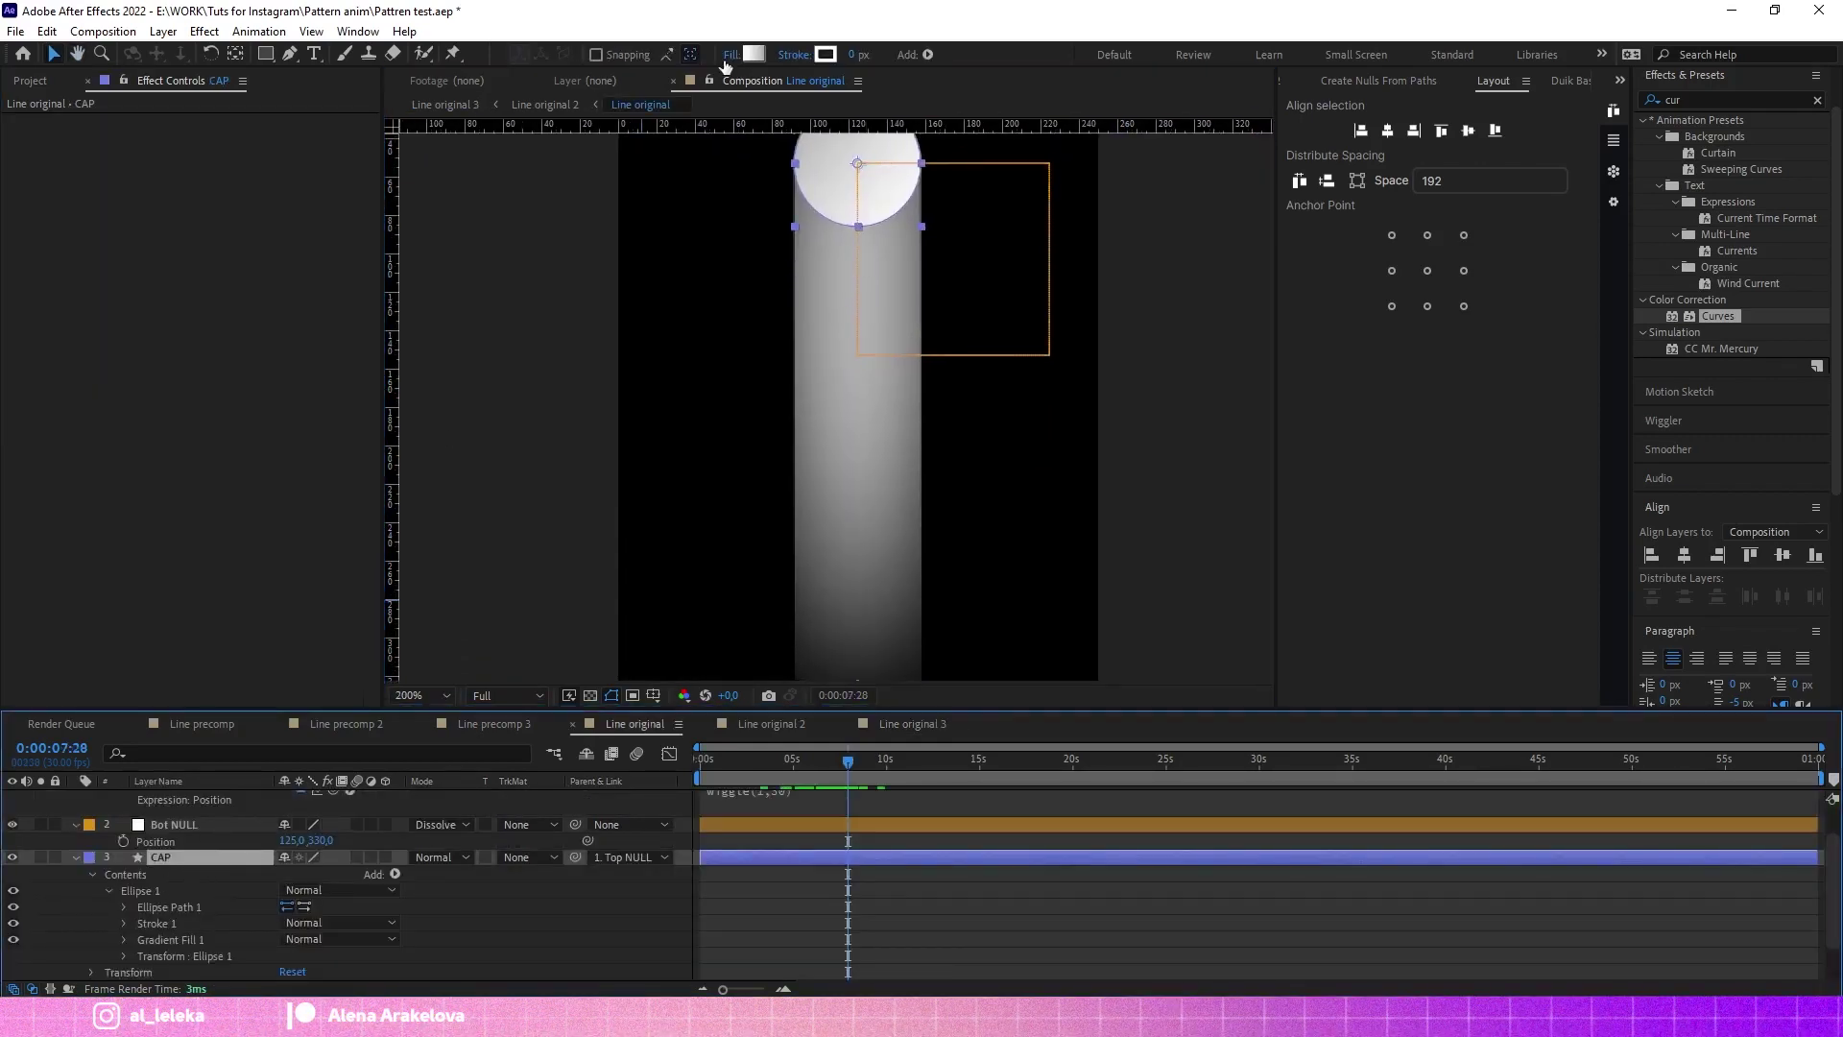
pyautogui.scroll(-2, 187, 895)
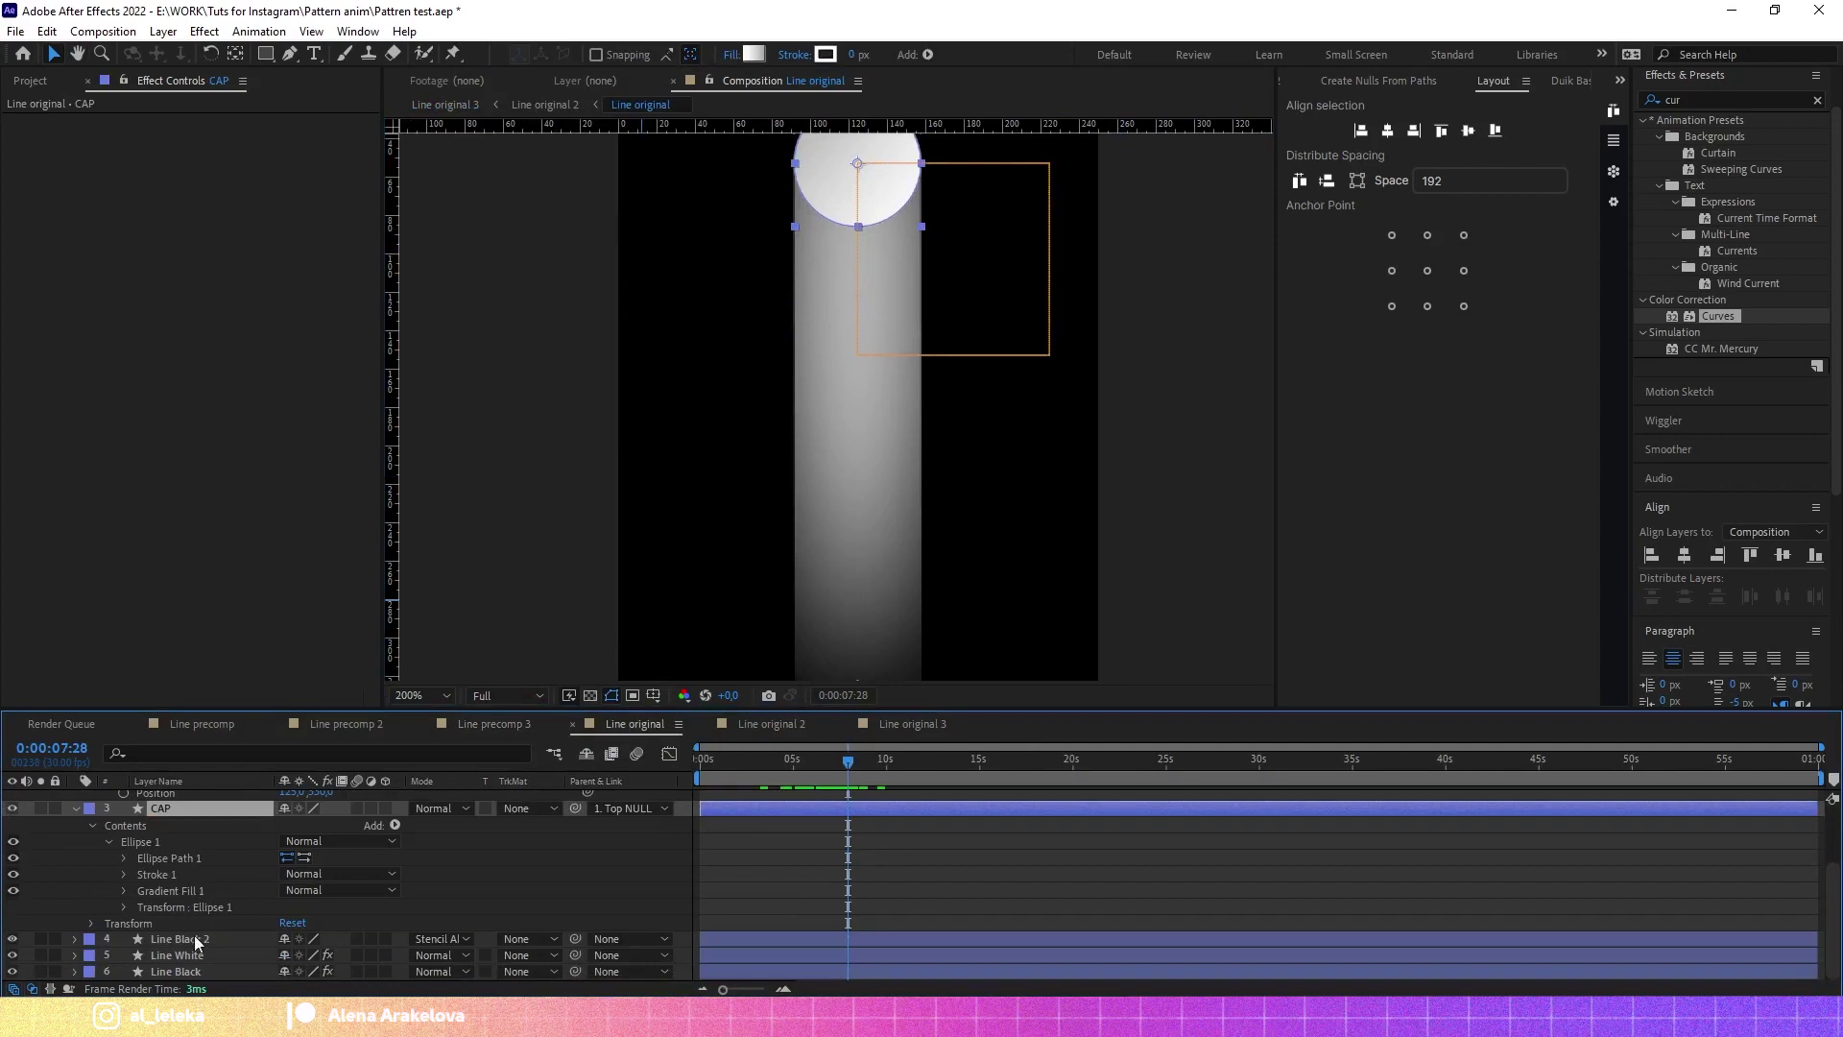
pyautogui.click(200, 939)
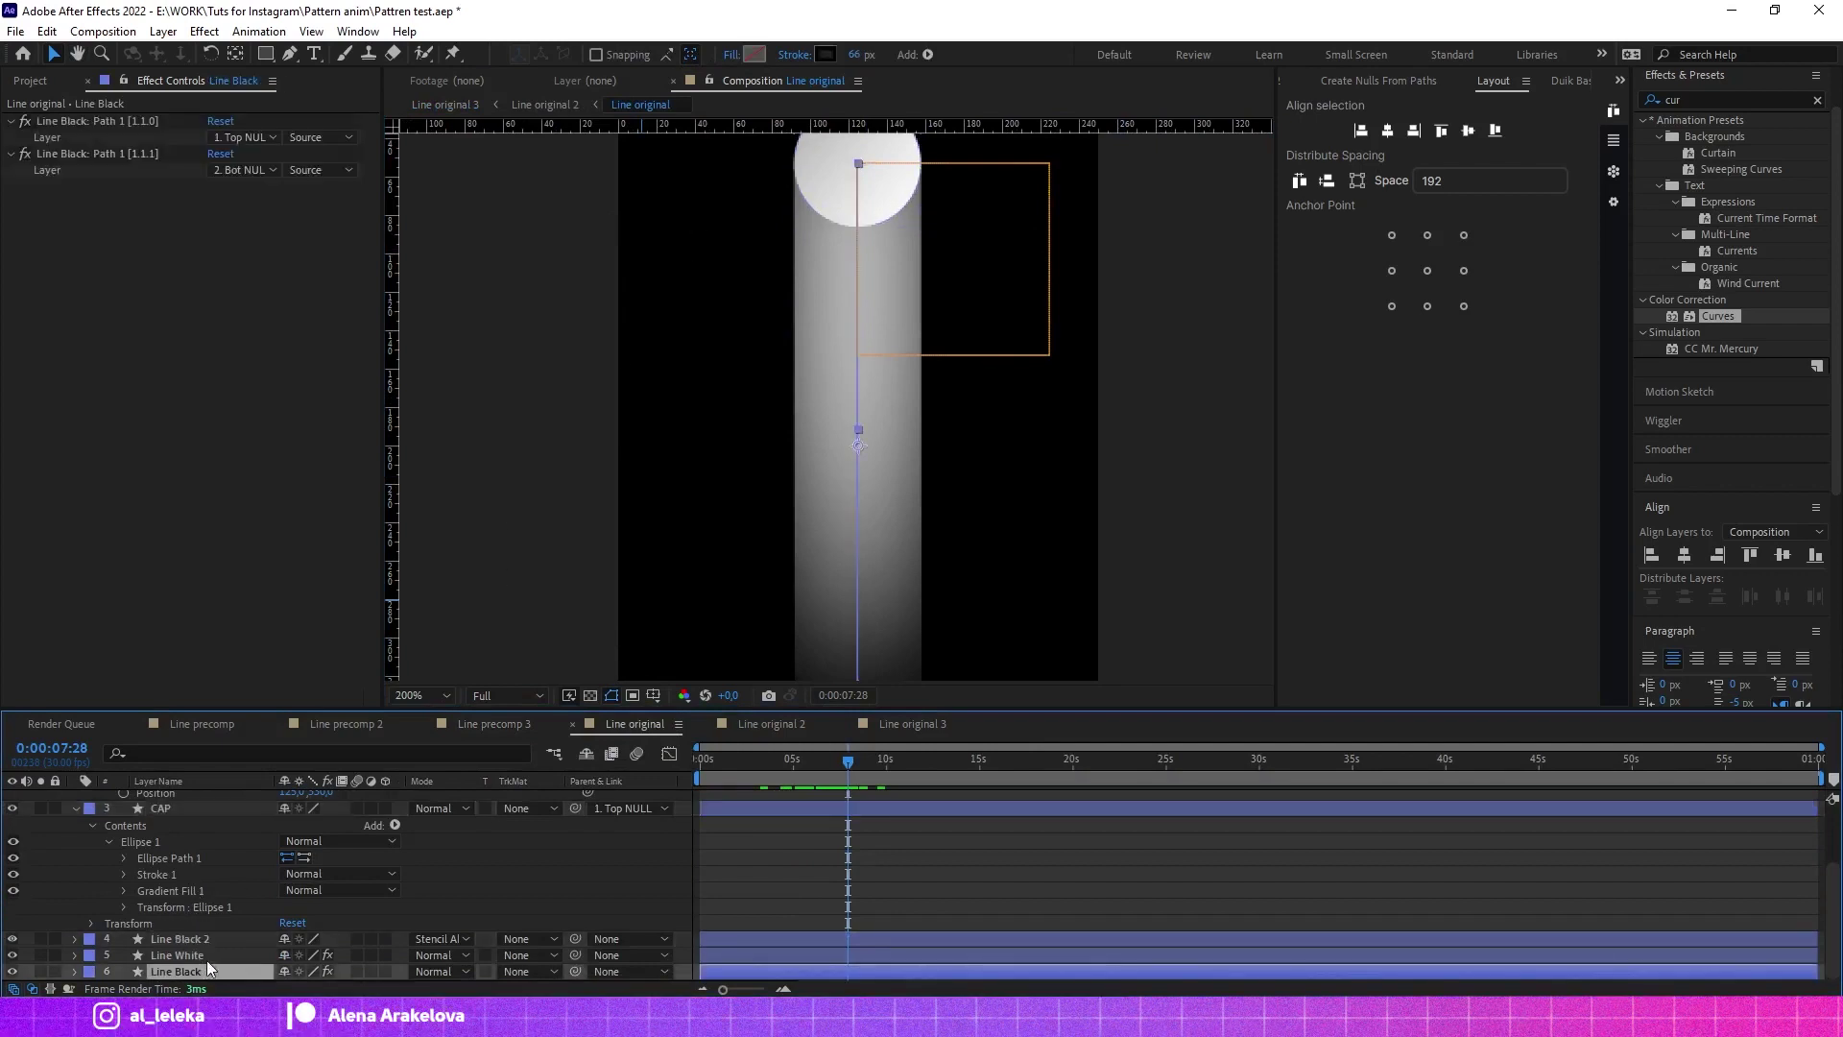
pyautogui.click(206, 958)
pyautogui.click(827, 55)
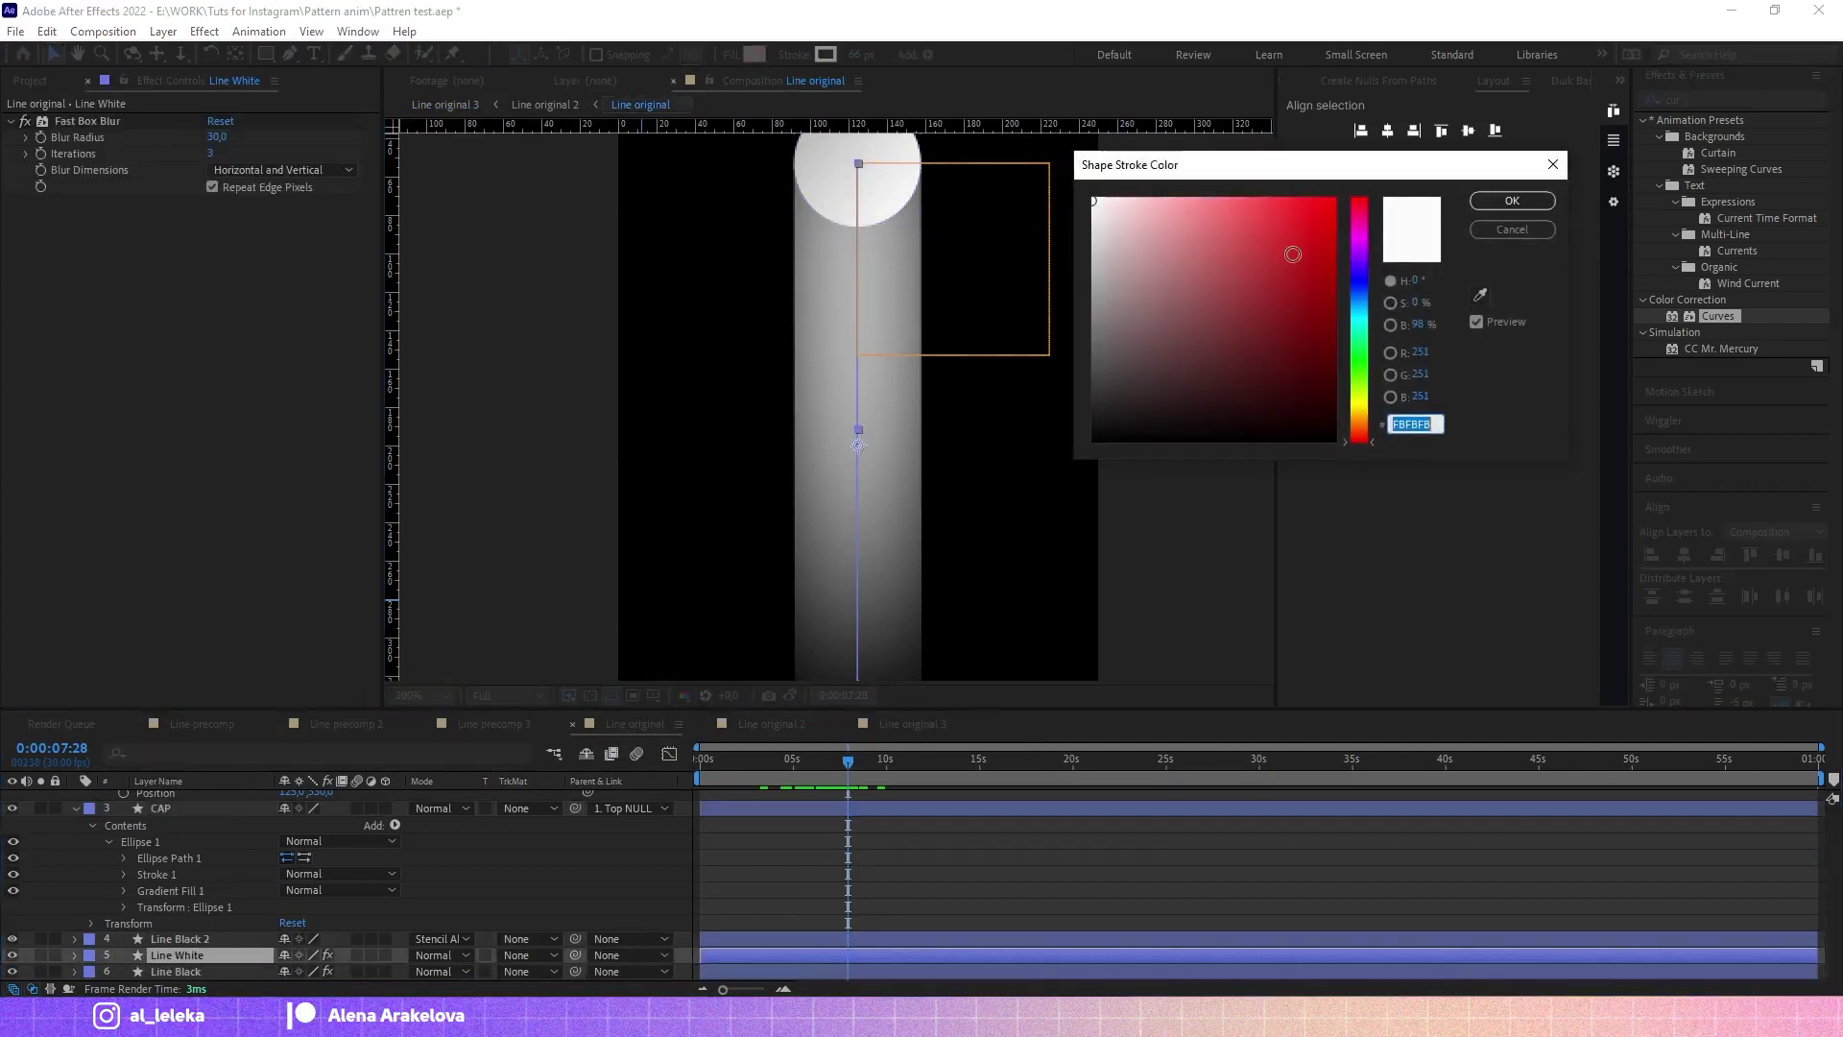
pyautogui.click(1479, 202)
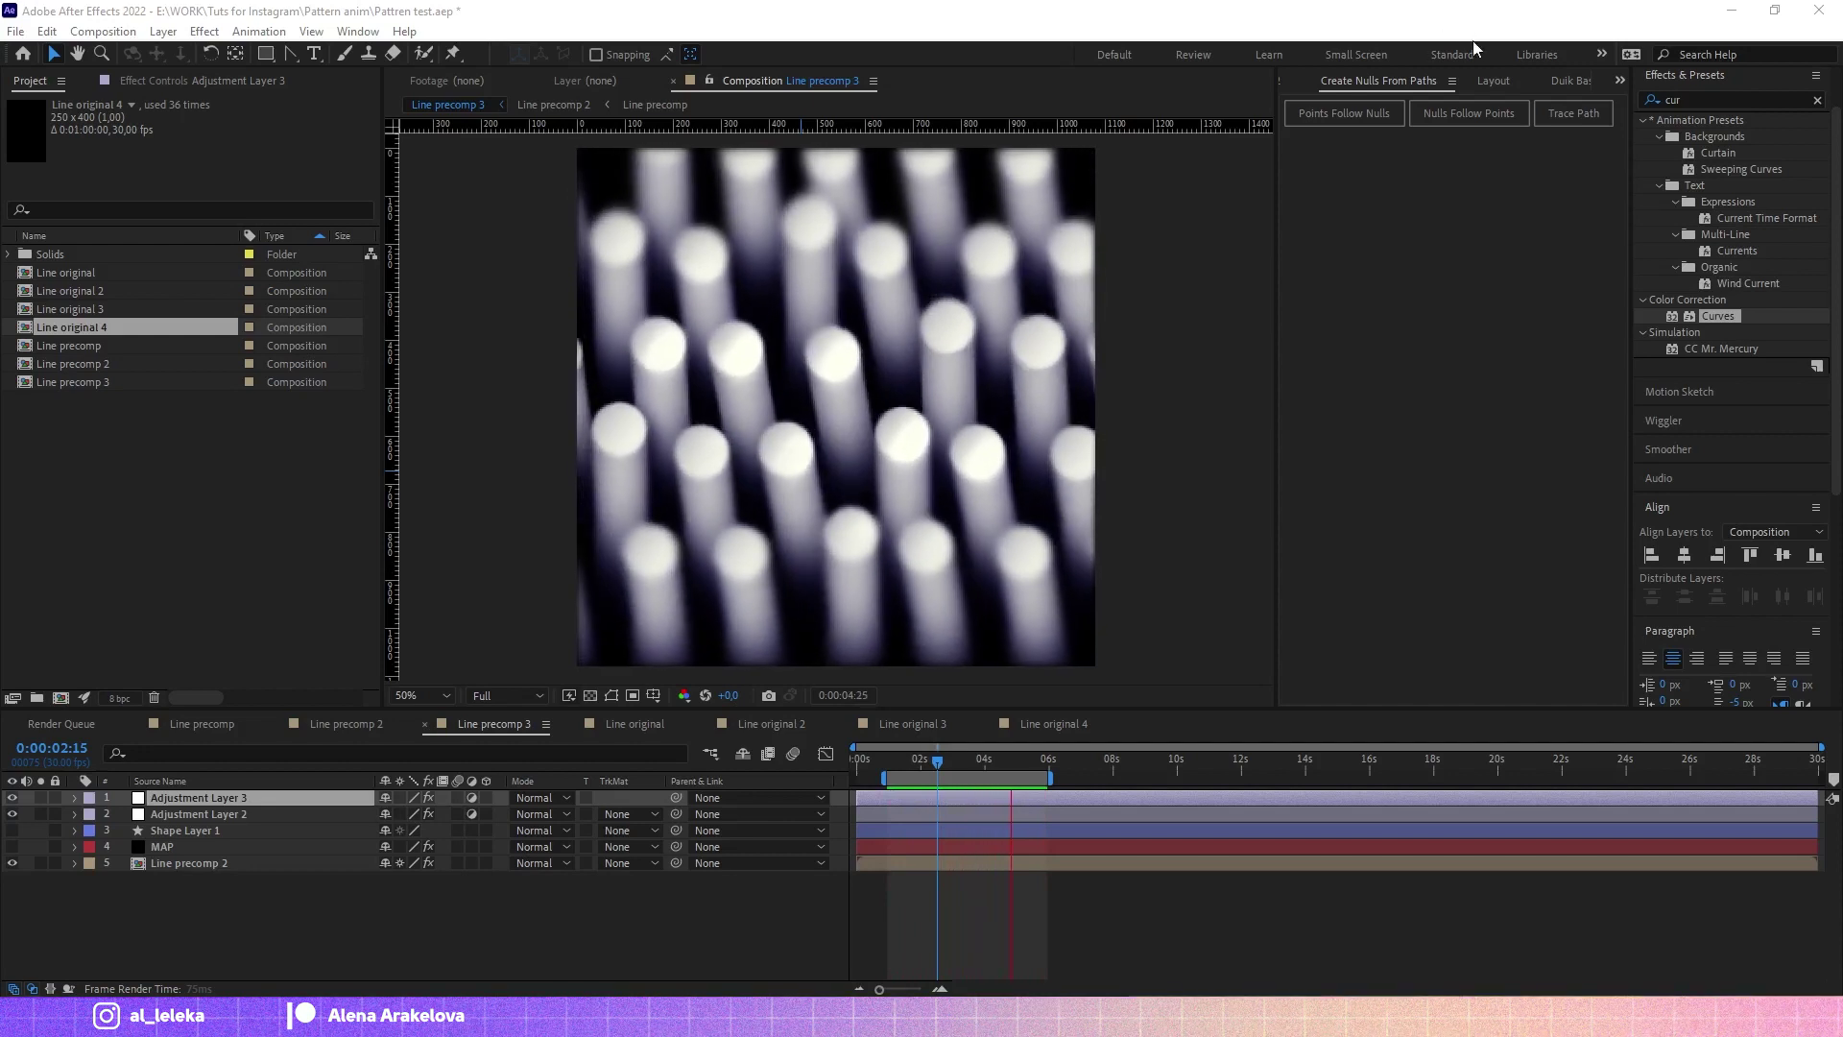
pyautogui.click(1493, 83)
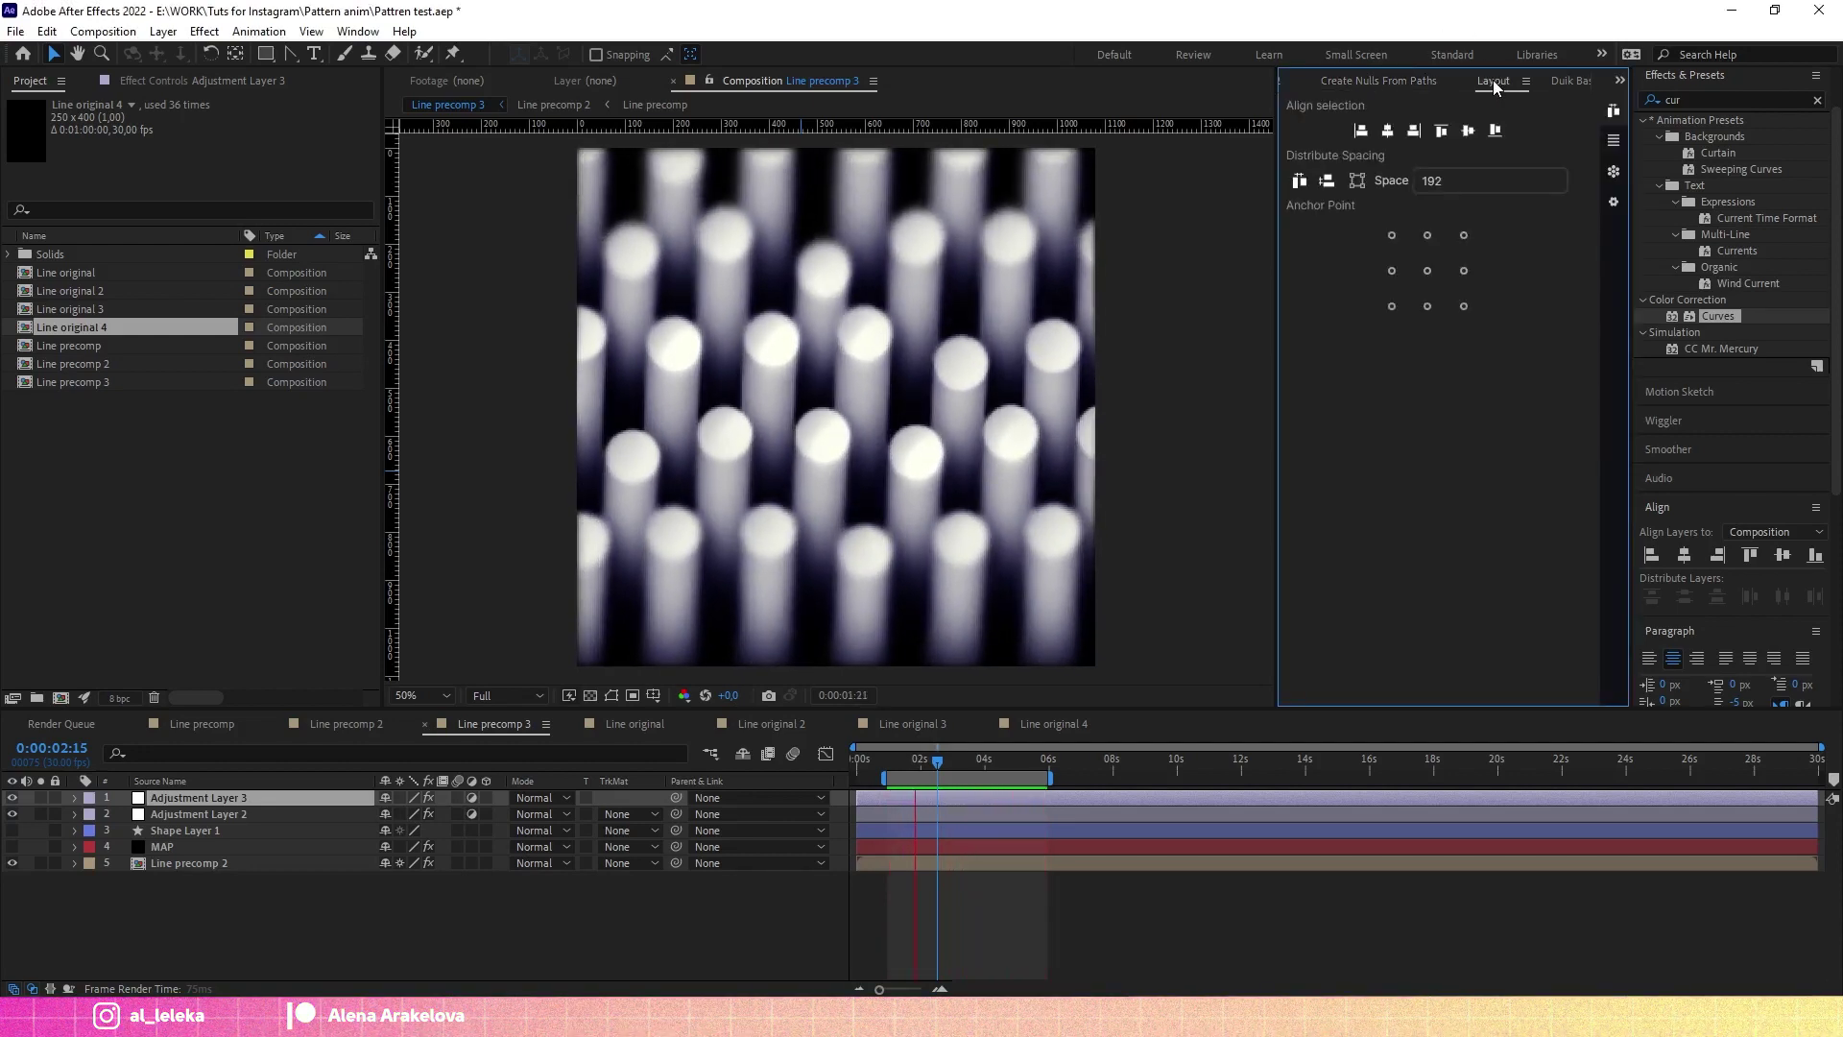